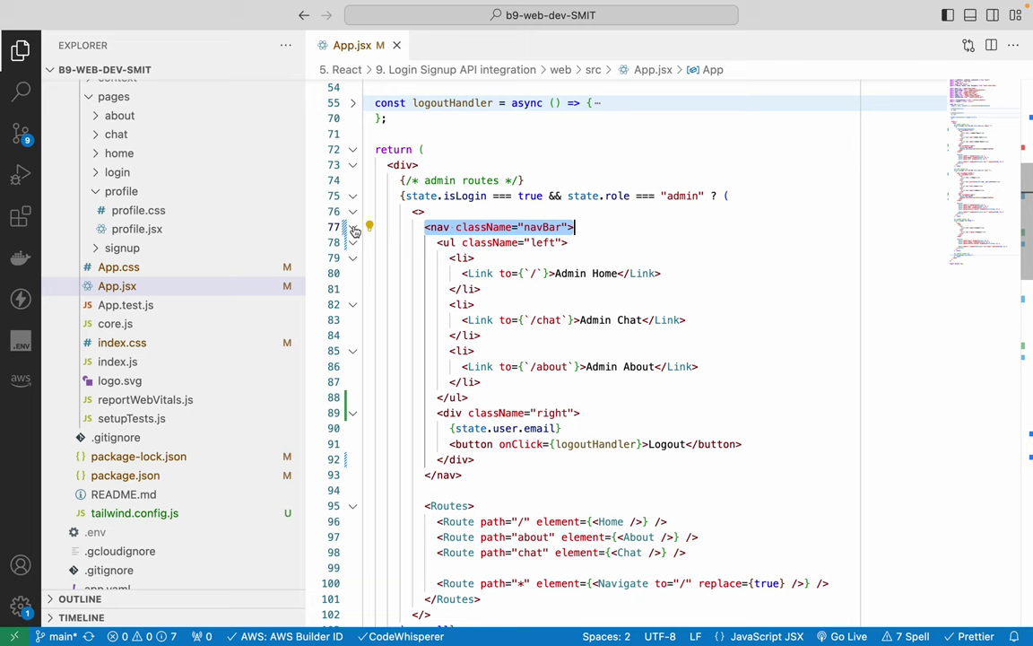
# - Examine the admin nav markup in App.jsx, covering the navBar element, its collapsed left list and the right div
pyautogui.click(353, 227)
pyautogui.click(413, 227)
pyautogui.moveTo(414, 227); pyautogui.dragTo(474, 245)
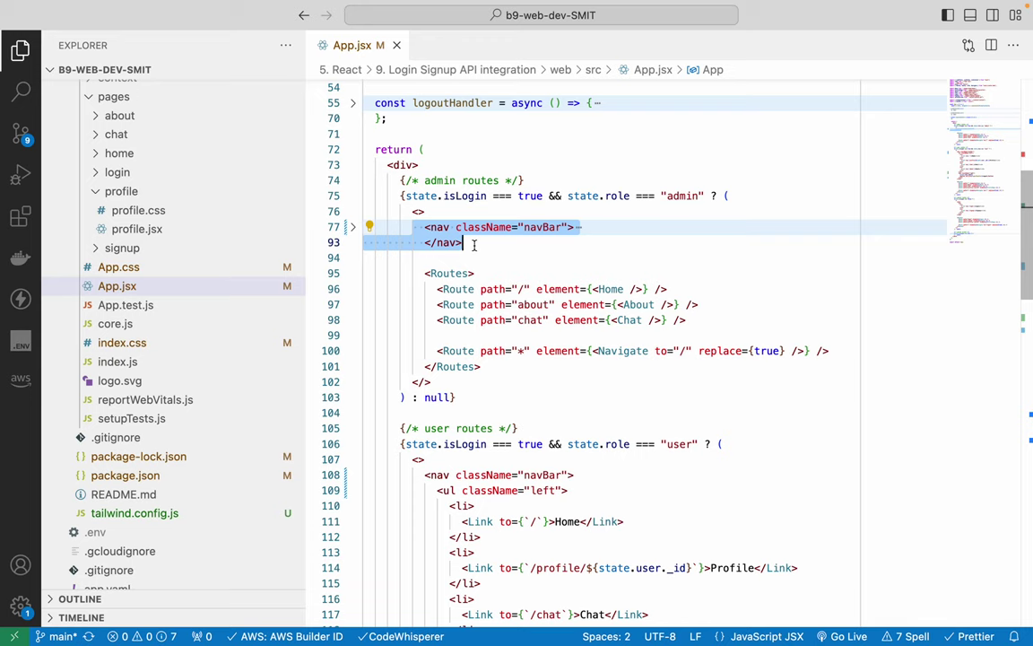
pyautogui.click(475, 245)
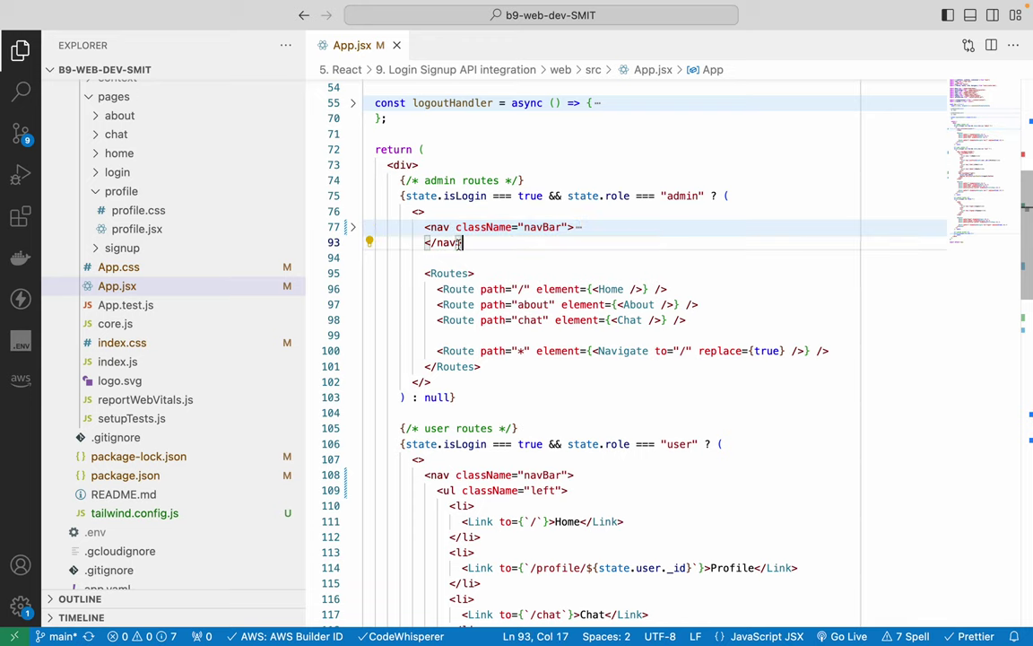
pyautogui.click(353, 227)
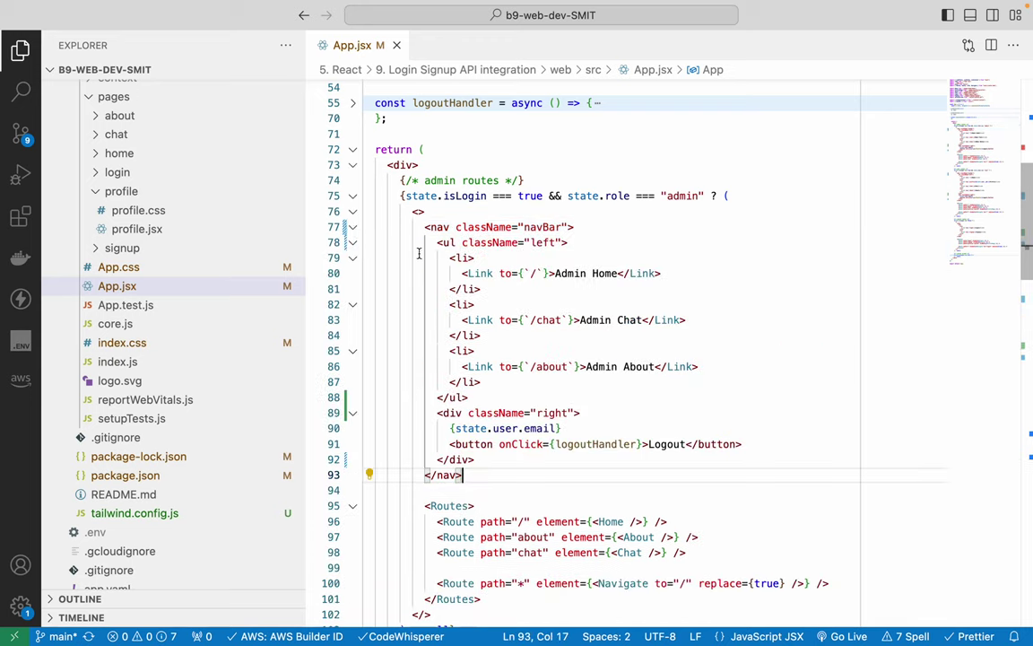
pyautogui.click(352, 242)
pyautogui.moveTo(427, 240); pyautogui.dragTo(489, 316)
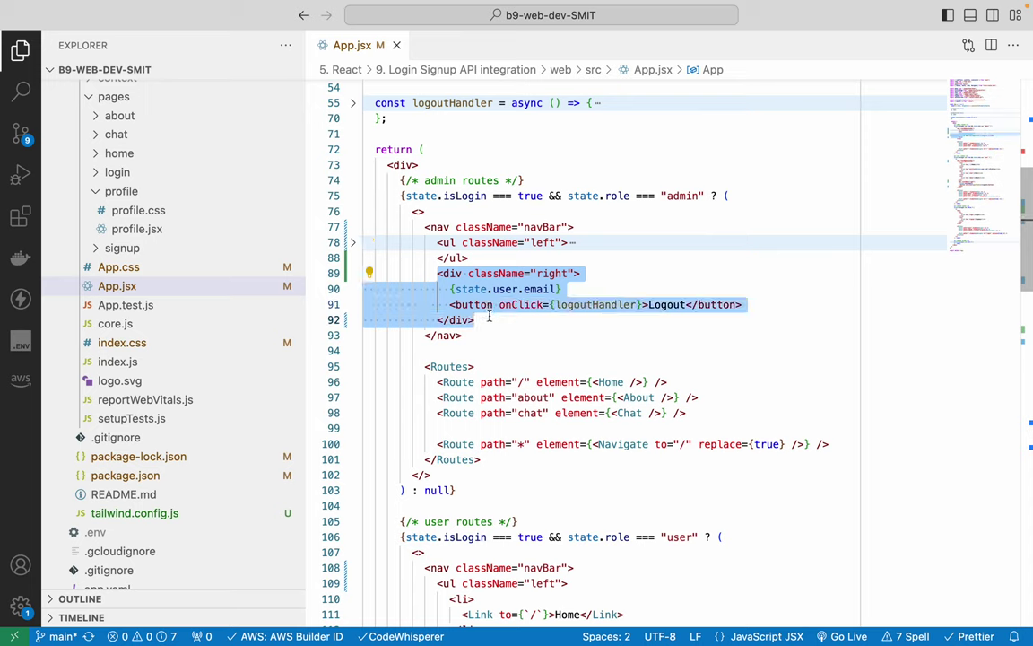
pyautogui.click(492, 317)
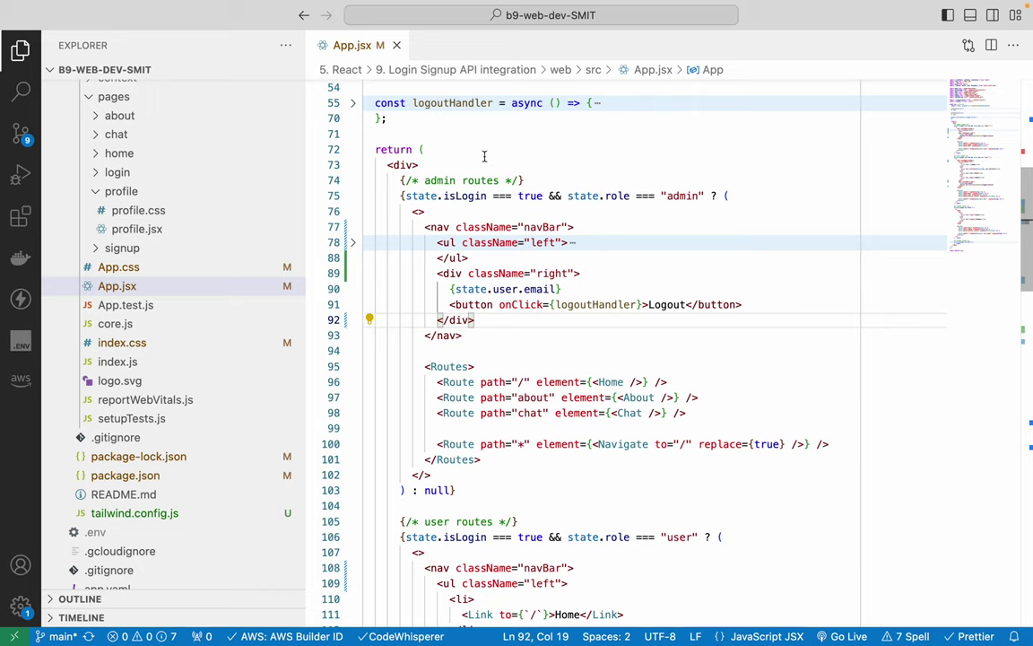
# - Add an empty .navBar rule to App.css, narrow the file explorer and save the file
pyautogui.click(118, 269)
pyautogui.write('.')
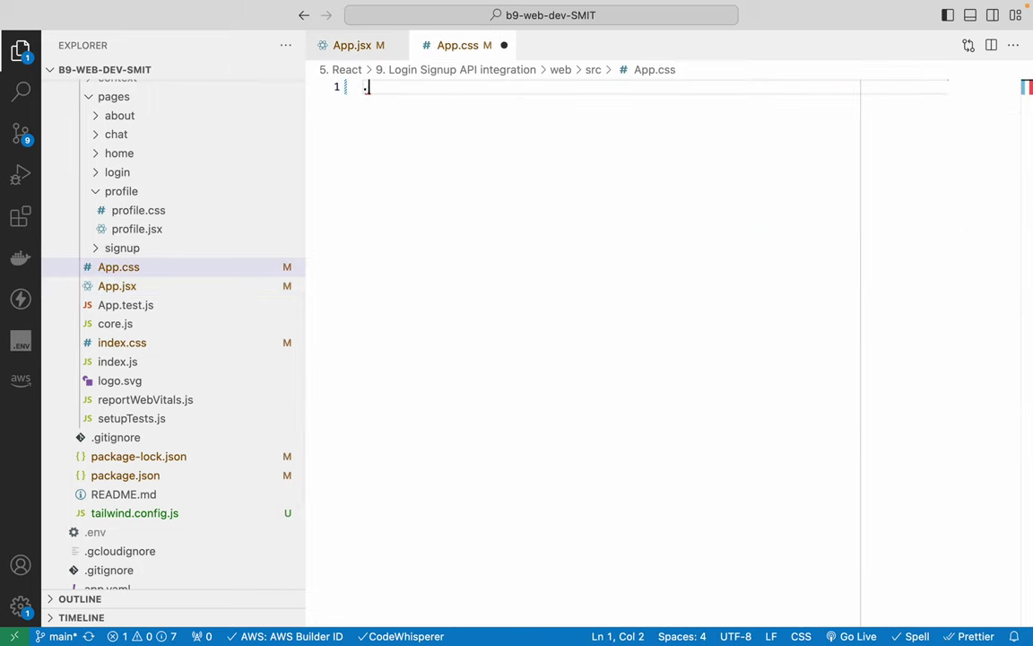
pyautogui.write('navBar{')
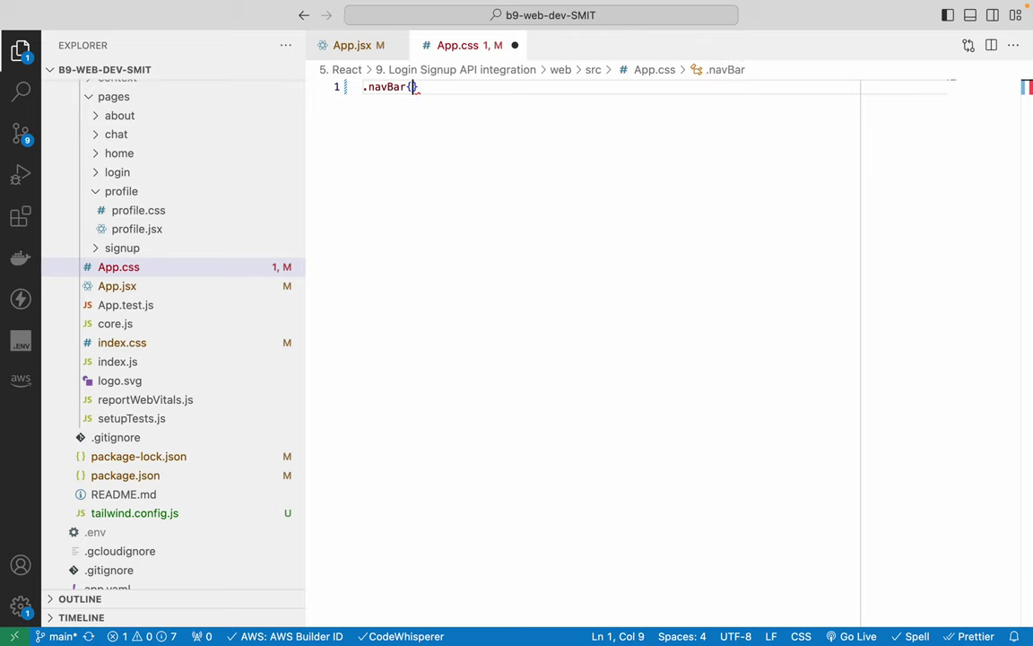
pyautogui.press('Return')
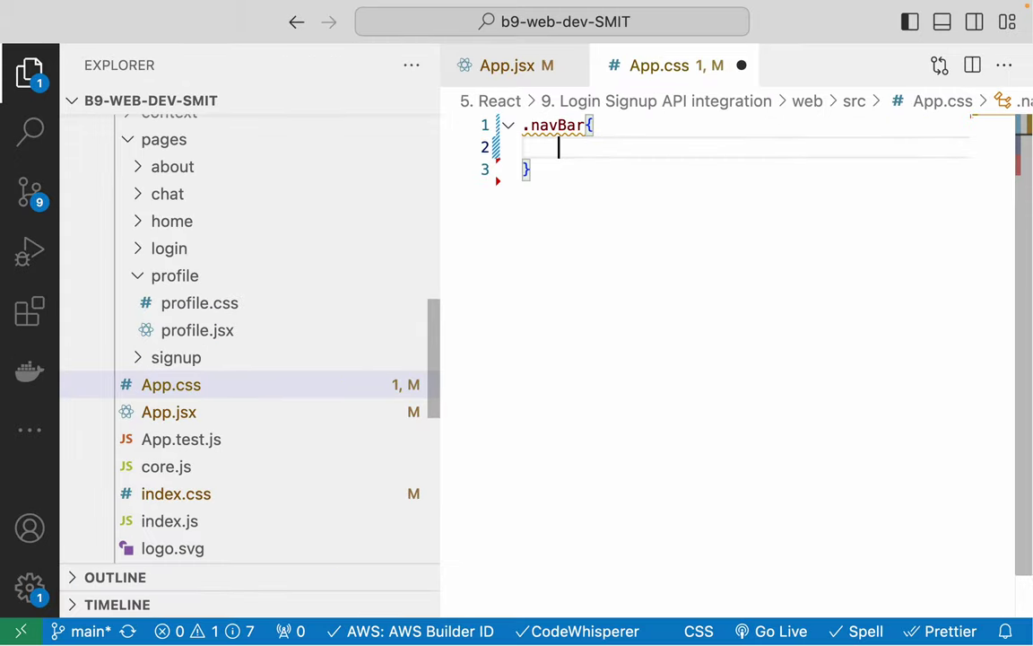
pyautogui.moveTo(439, 238); pyautogui.dragTo(290, 237)
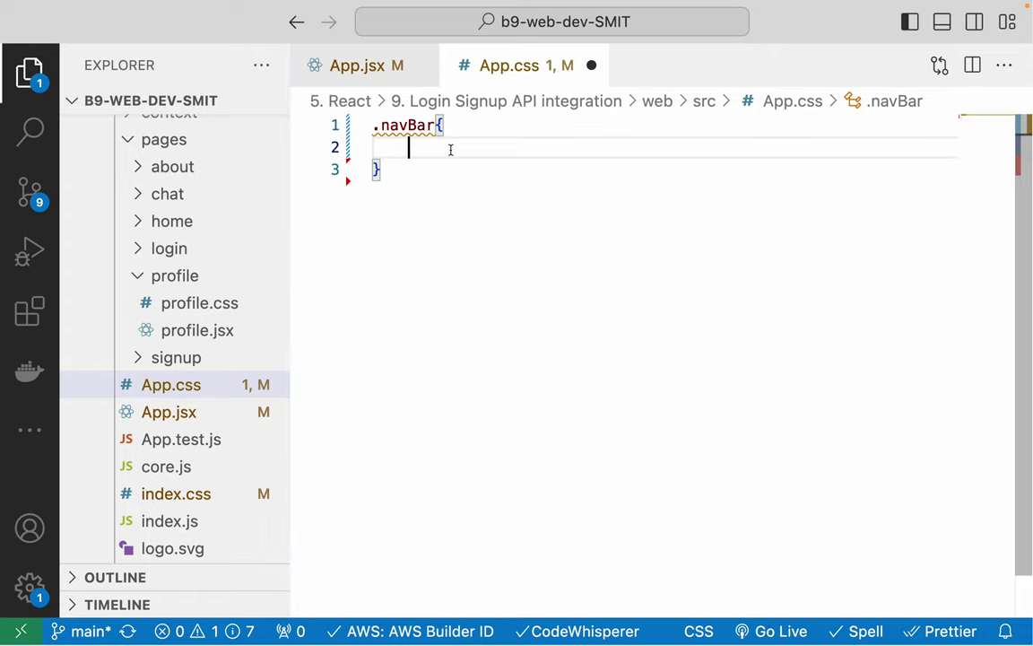
pyautogui.press('super+s')
# - Switch to the FigJam layout sketch and examine the red bar with its two grey blocks
pyautogui.press('super+Tab')
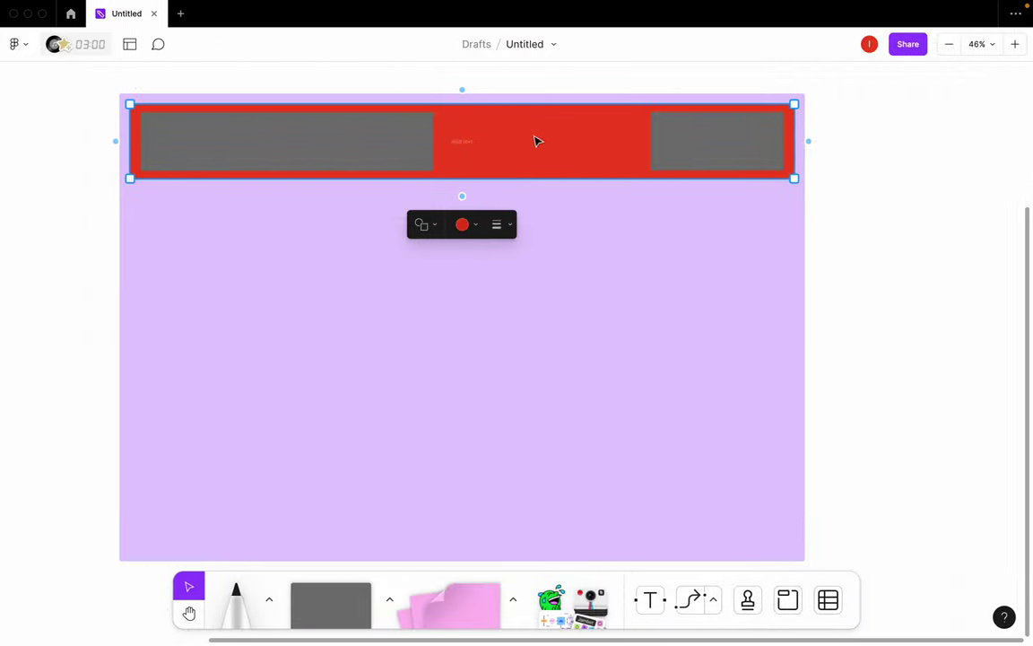
pyautogui.press('Escape')
pyautogui.click(327, 155)
pyautogui.click(655, 139)
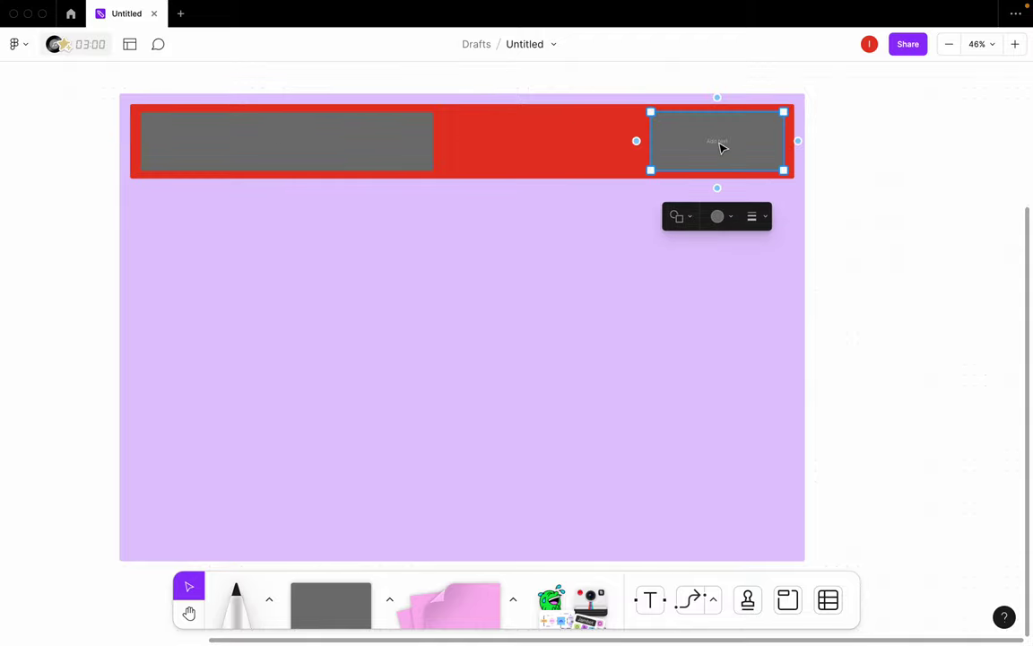
pyautogui.click(385, 139)
pyautogui.click(530, 146)
pyautogui.click(702, 137)
pyautogui.click(412, 133)
pyautogui.click(683, 139)
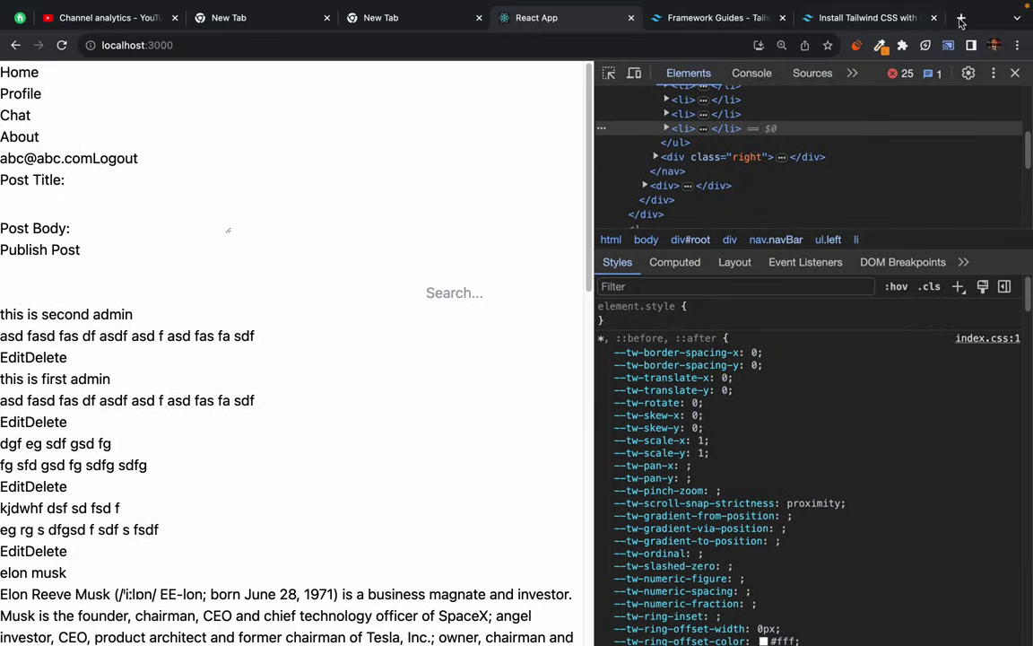
# - Switch to Chrome and open the CSS-Tricks "A Complete Guide to Flexbox" page in a new tab
pyautogui.click(960, 18)
pyautogui.write('css')
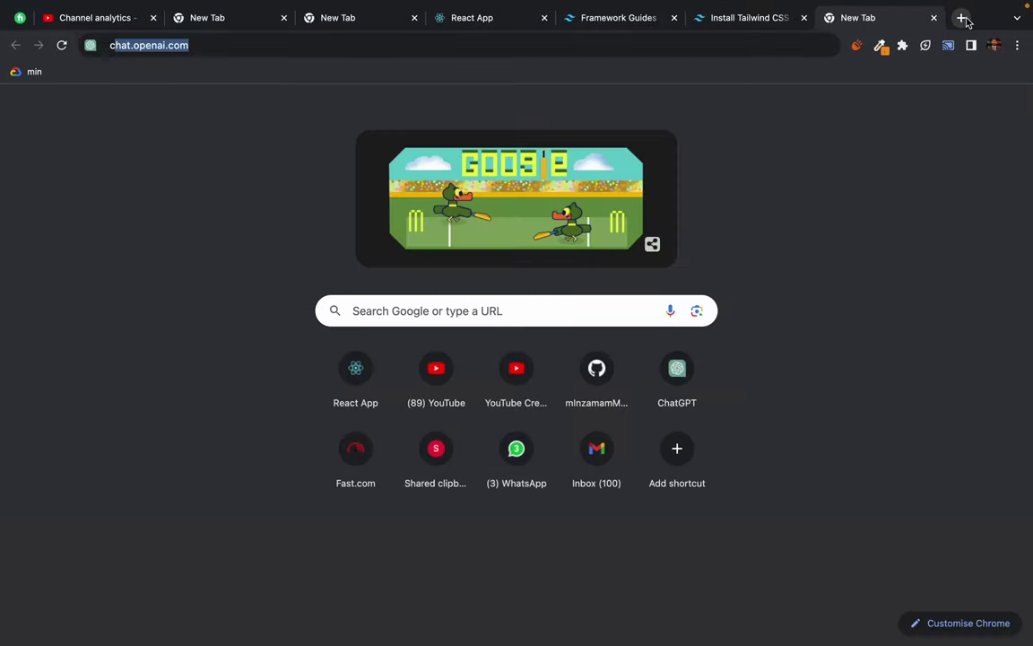
pyautogui.press('Down')
pyautogui.press('Down')
pyautogui.press('Down')
pyautogui.press('Down')
pyautogui.press('Down')
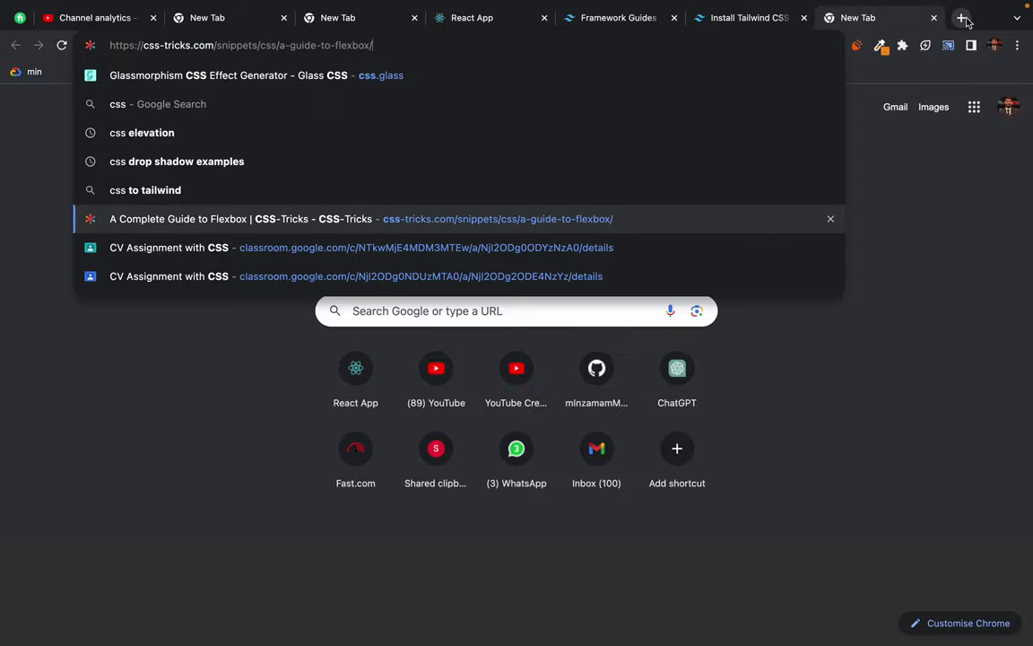
pyautogui.press('Return')
# - Examine the justify-content diagrams in the flexbox guide and the .container code snippet listing the property's values
pyautogui.scroll(-20, 215, 353)
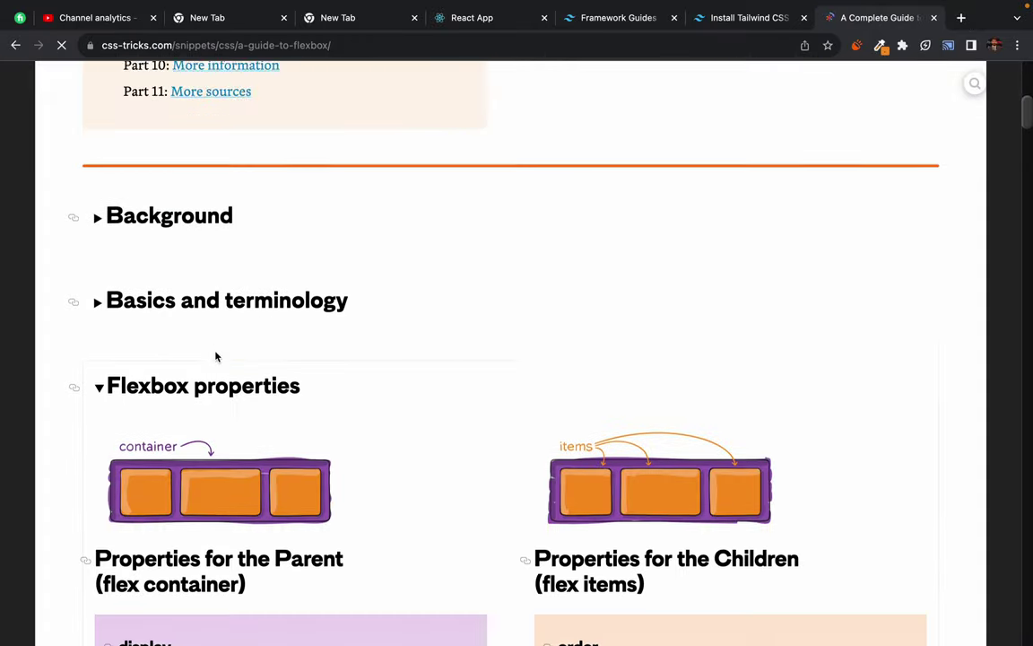
pyautogui.scroll(-20, 215, 353)
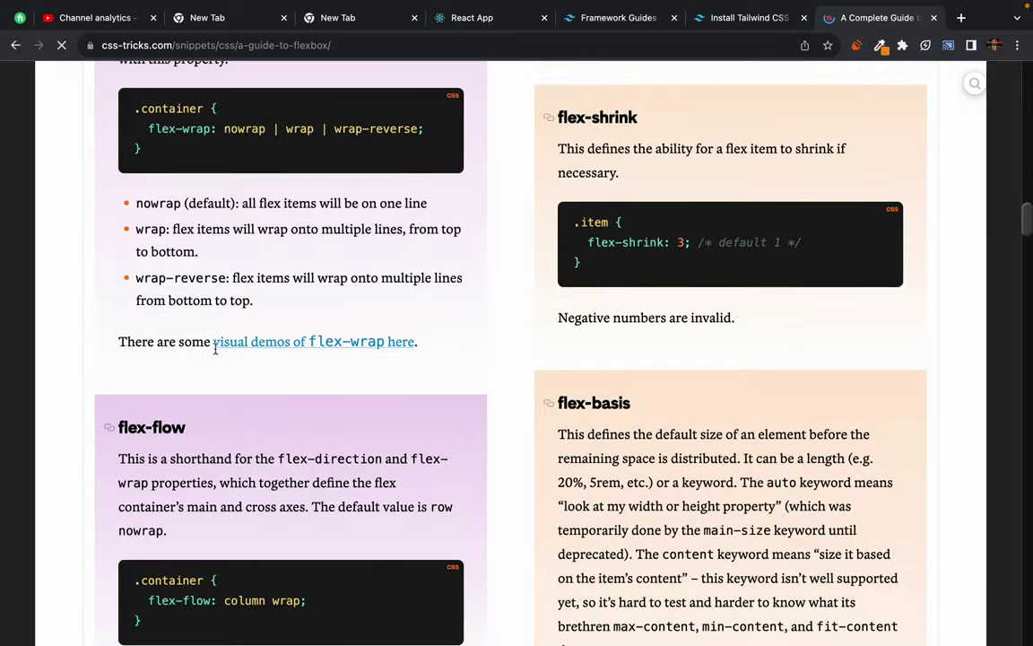
pyautogui.scroll(-3, 215, 350)
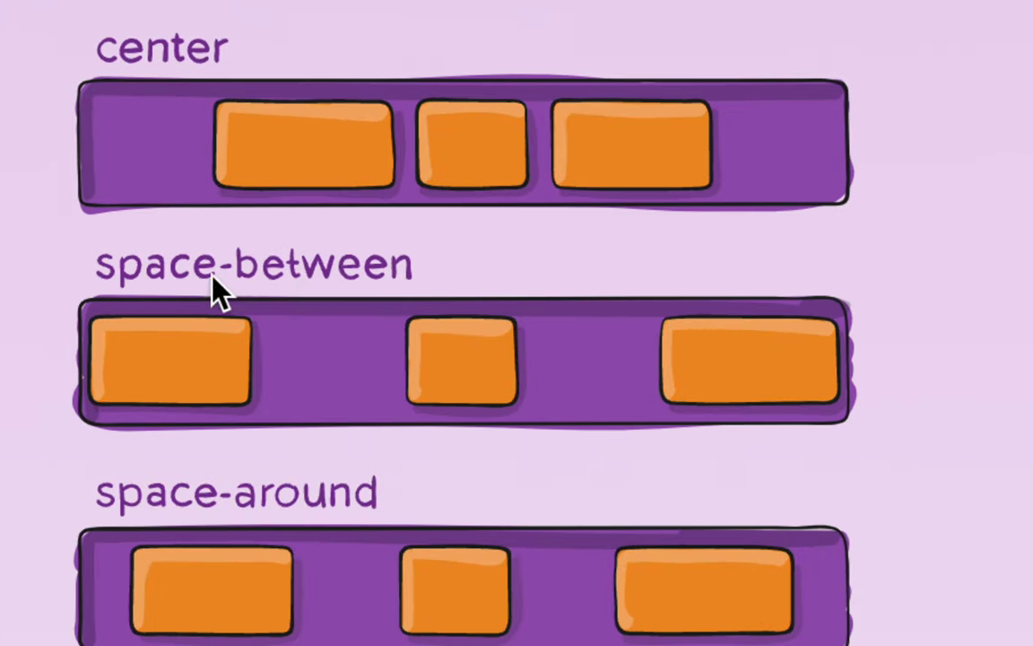
pyautogui.scroll(2, 301, 283)
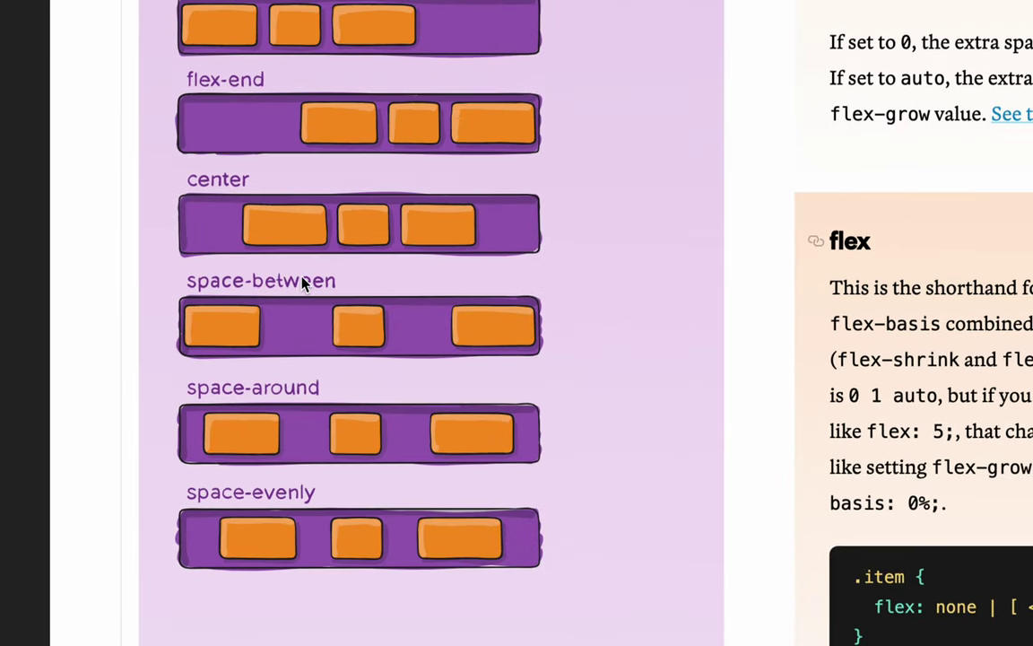
pyautogui.scroll(-5, 301, 283)
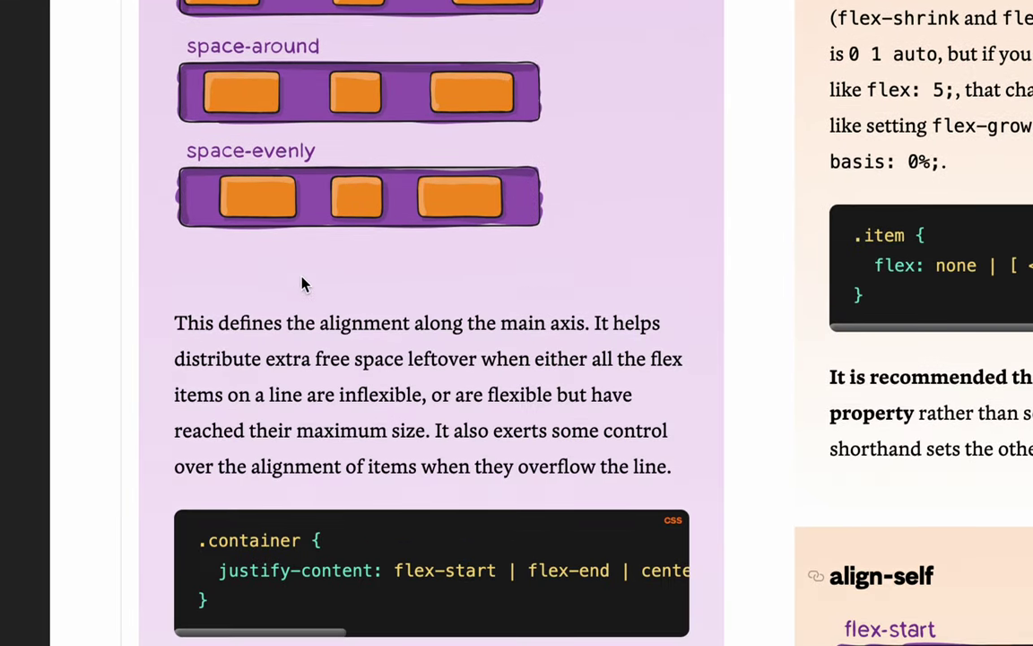
pyautogui.scroll(-2, 301, 284)
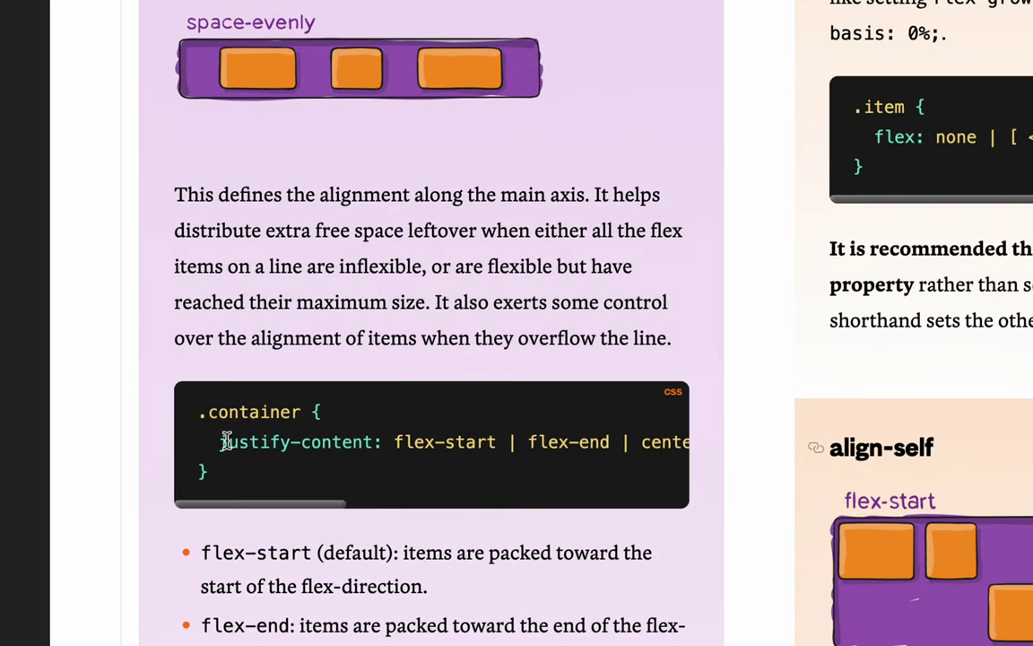
pyautogui.moveTo(220, 442); pyautogui.dragTo(367, 441)
pyautogui.click(346, 432)
pyautogui.doubleClick(273, 414)
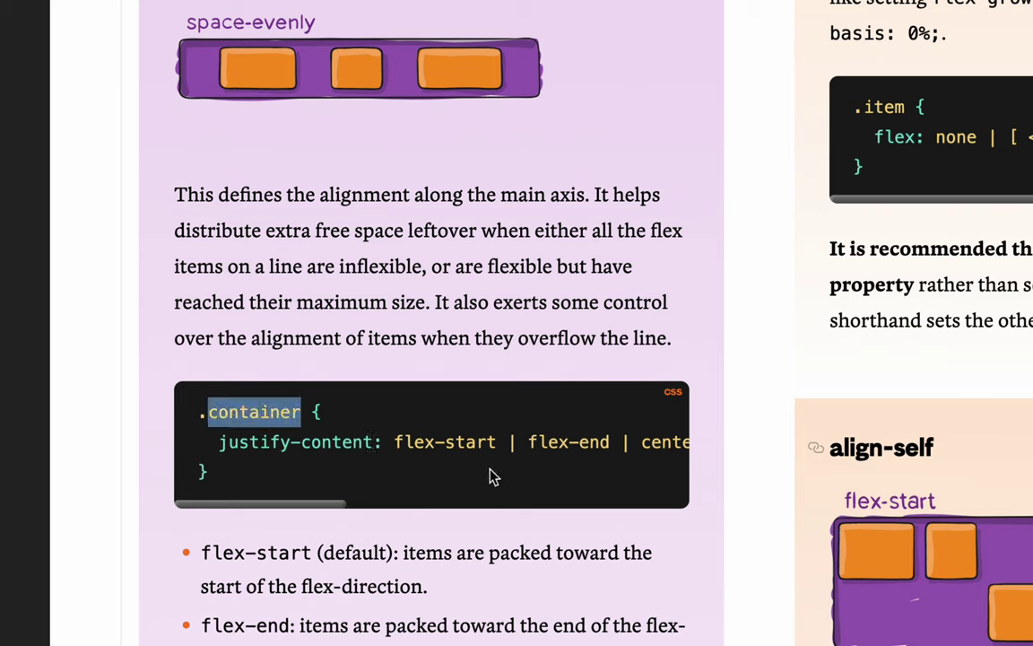
pyautogui.moveTo(397, 440); pyautogui.dragTo(521, 436)
pyautogui.click(598, 437)
pyautogui.hscroll(3, 598, 436)
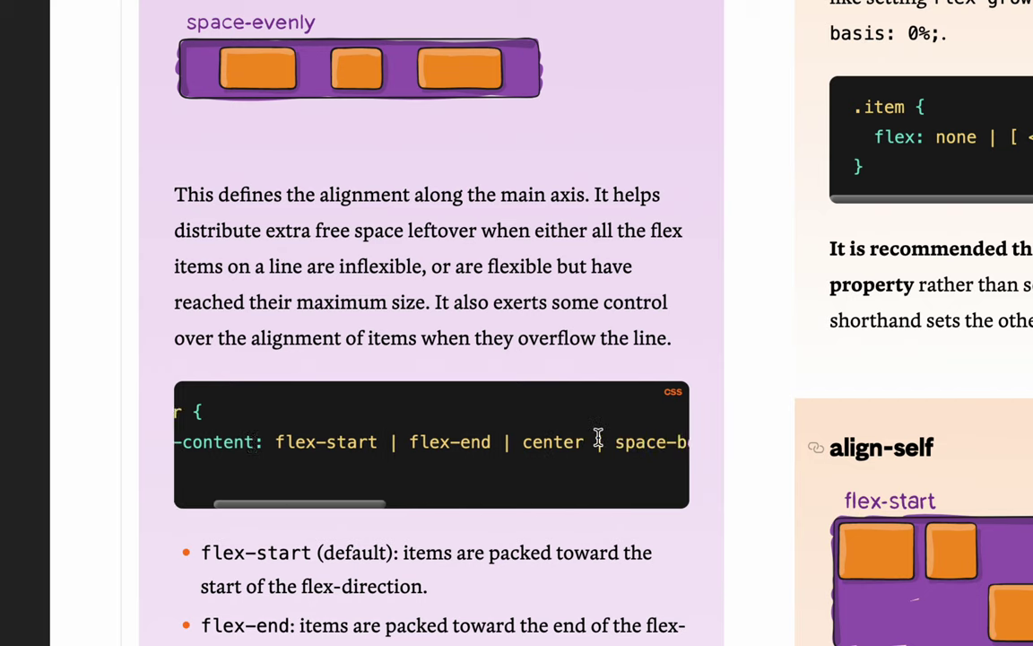
pyautogui.hscroll(-3, 598, 437)
# - Review the justify-content description on main-axis alignment and compare its diagrams from flex-start to space-evenly
pyautogui.scroll(5, 409, 287)
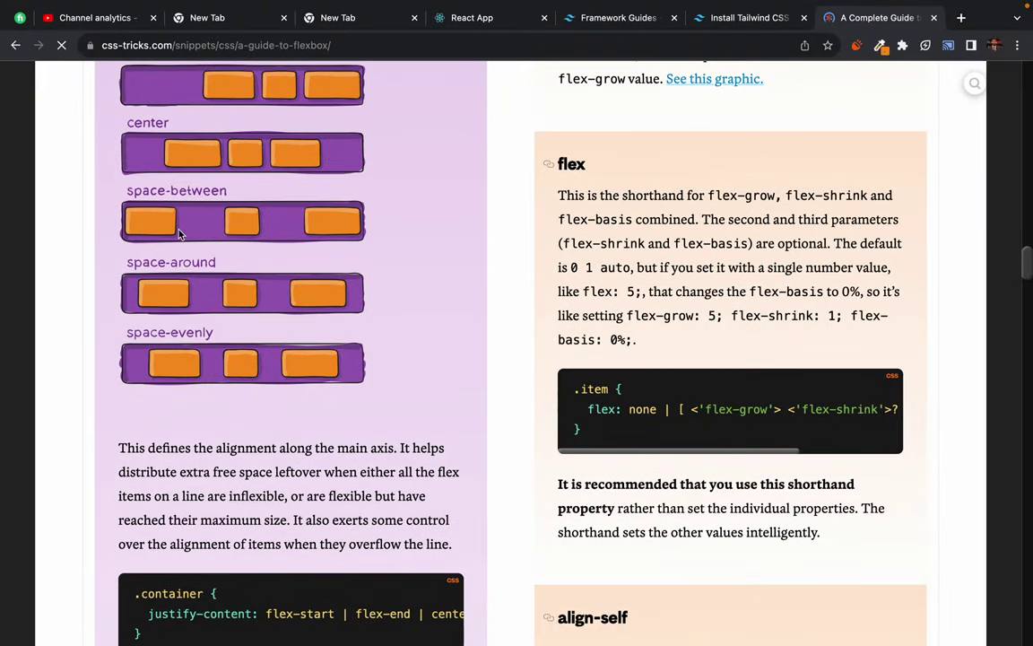
pyautogui.scroll(1, 179, 234)
pyautogui.scroll(-2, 178, 234)
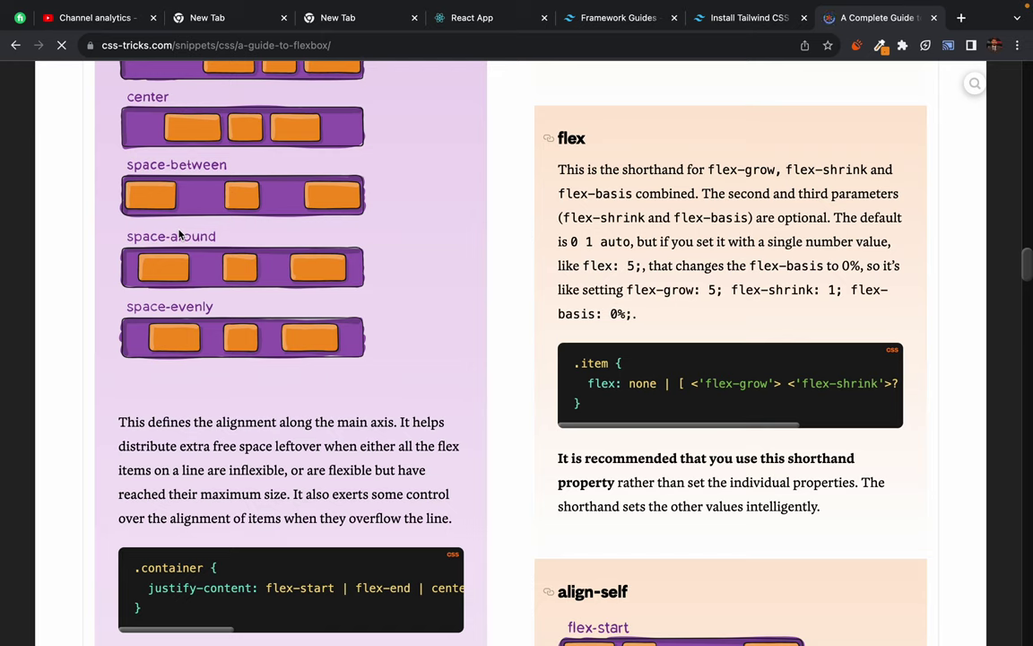
pyautogui.moveTo(118, 427); pyautogui.dragTo(395, 449)
pyautogui.click(334, 500)
pyautogui.scroll(3, 405, 307)
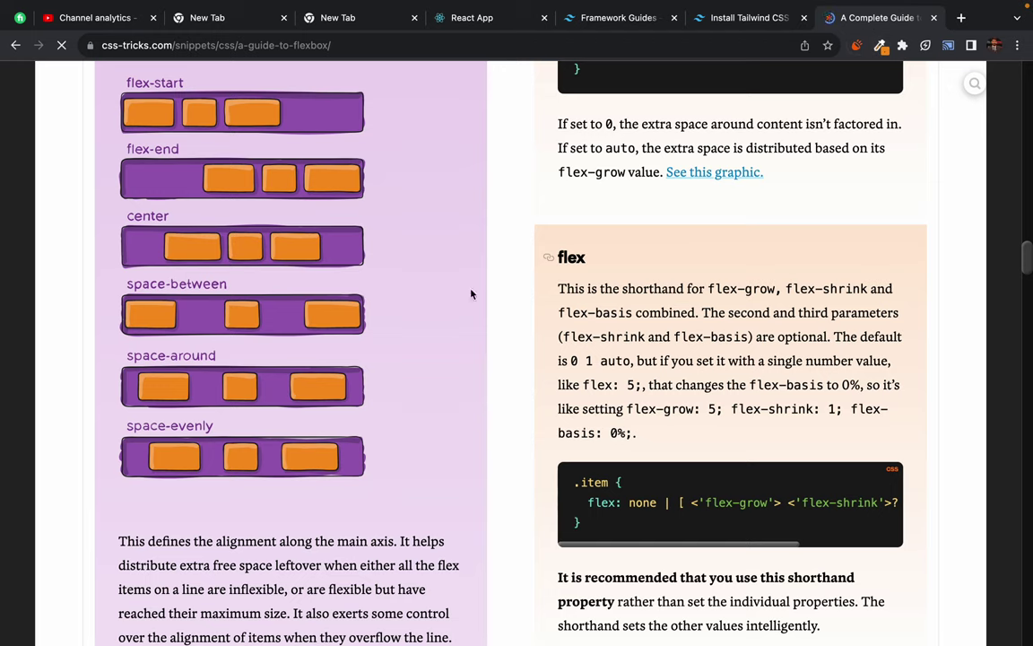
pyautogui.scroll(10, 452, 207)
pyautogui.scroll(-5, 452, 207)
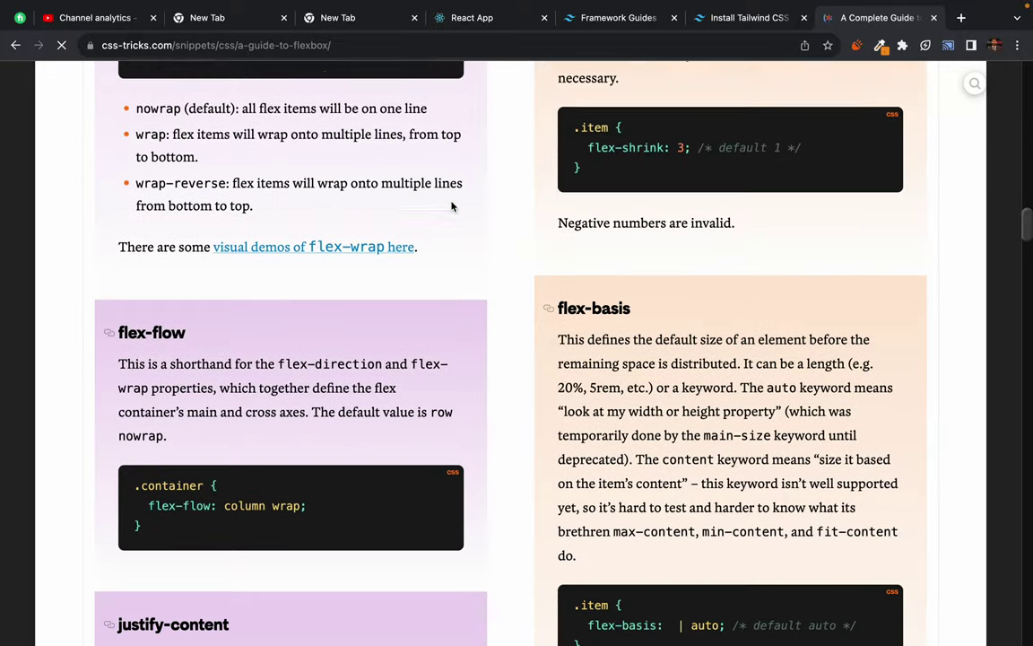
pyautogui.scroll(-5, 452, 207)
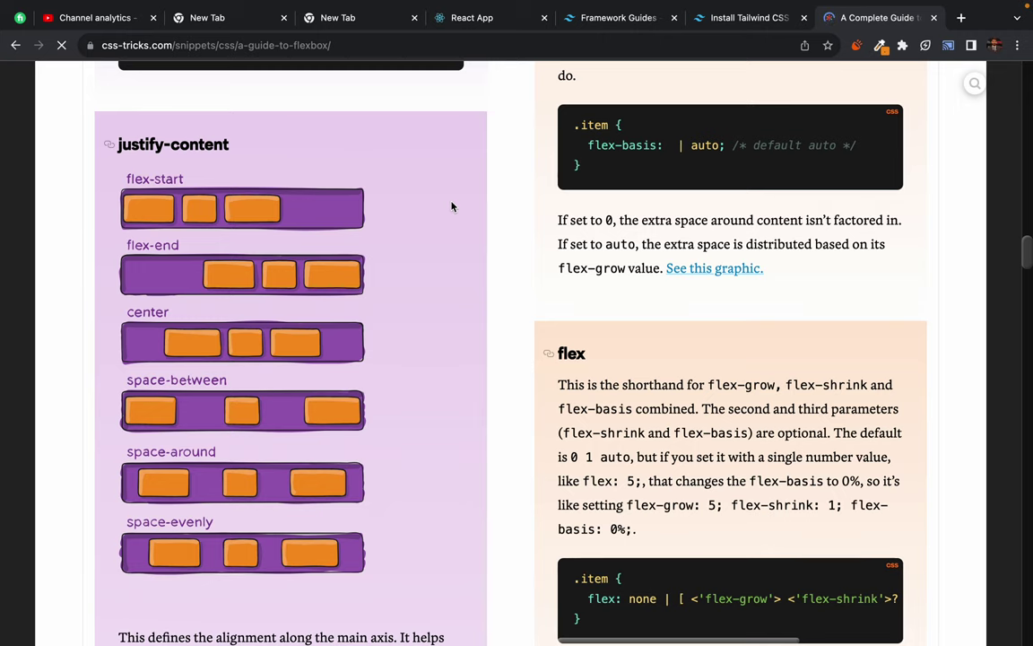
pyautogui.scroll(-1, 470, 183)
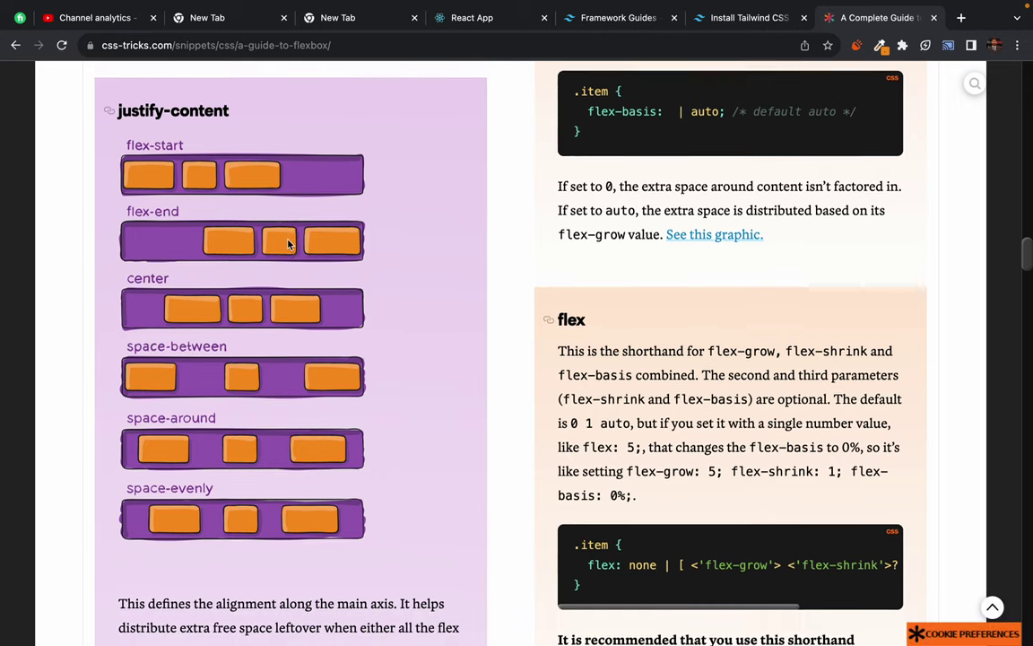
# - Return to App.css in VS Code and add display: flex; to the .navBar rule, followed by a new line
pyautogui.hotkey('ctrl', 'Right')
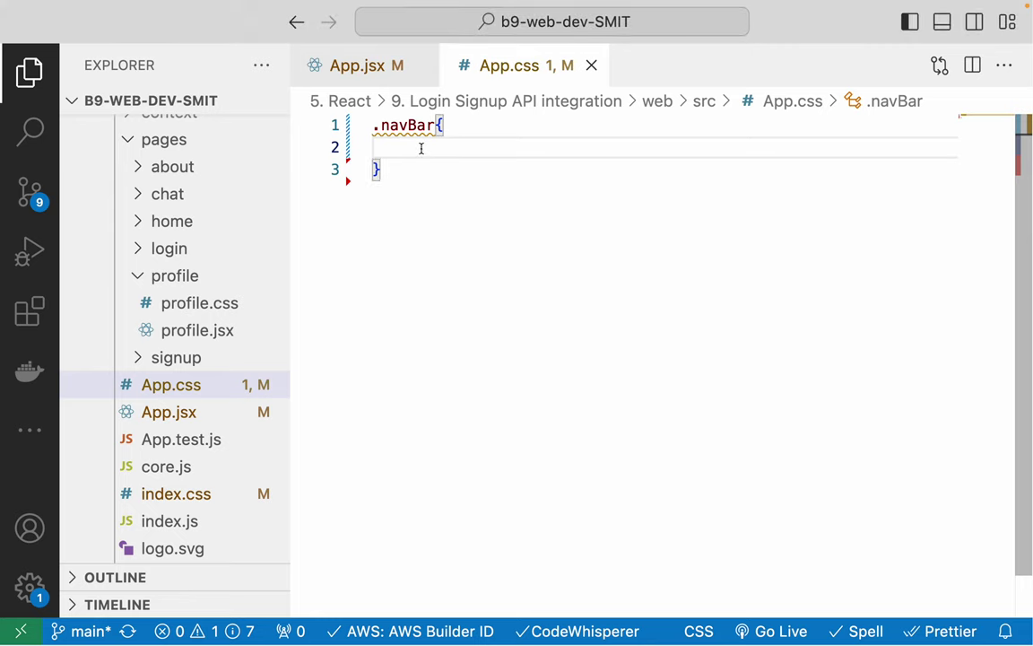
pyautogui.write('disp')
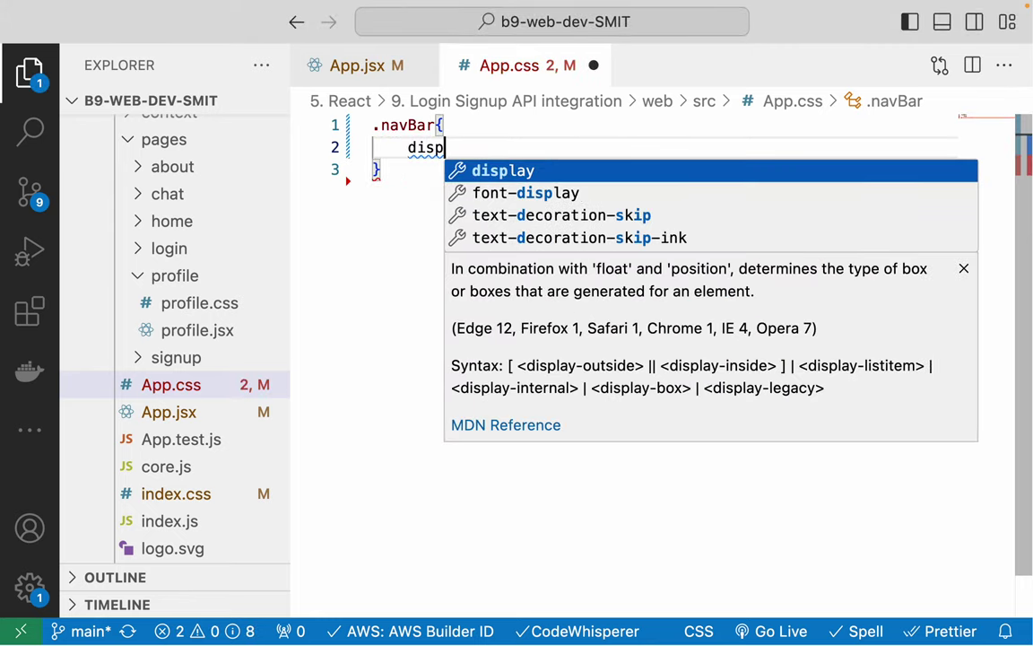
pyautogui.press('Return')
pyautogui.write('flex;')
pyautogui.press('Return')
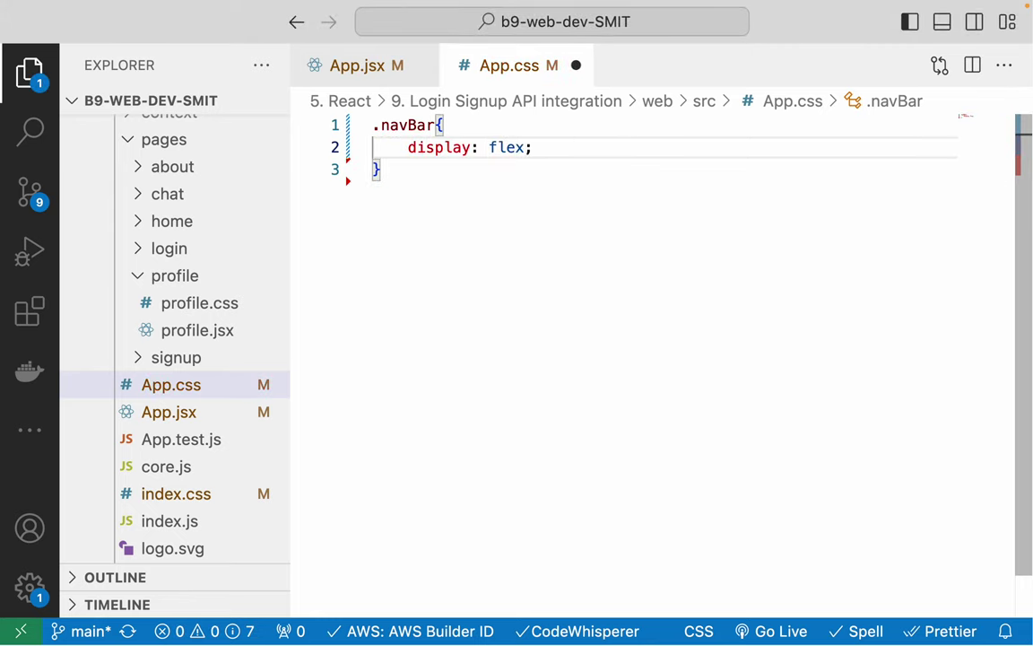
pyautogui.press('Return')
# - Add border: 2px solid red; above the display declaration in the .navBar rule
pyautogui.press('Up')
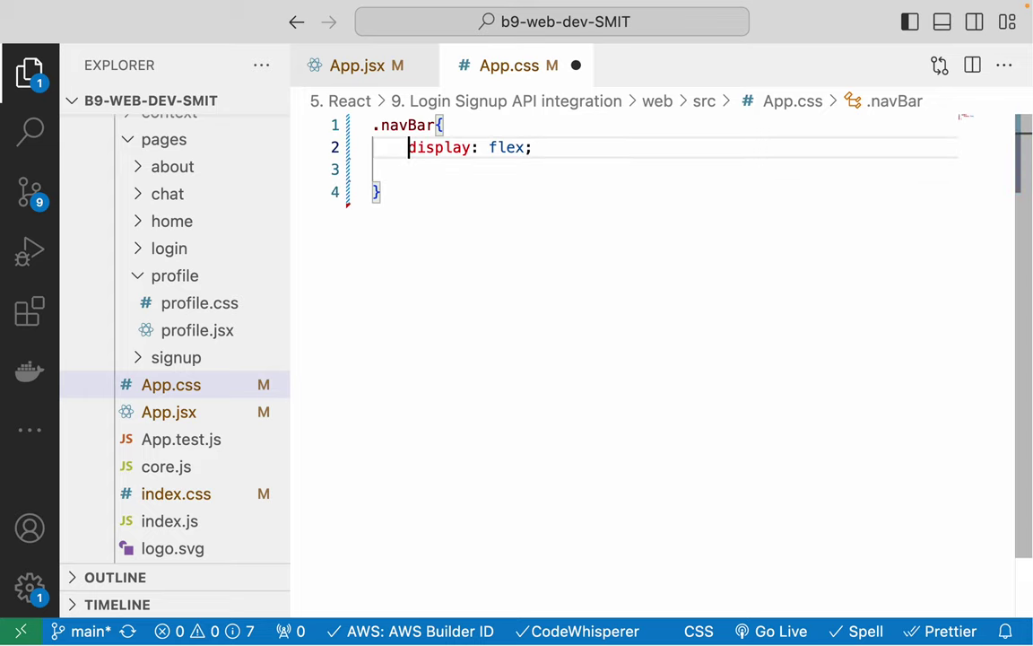
pyautogui.press('Return')
pyautogui.press('Up')
pyautogui.write('bor')
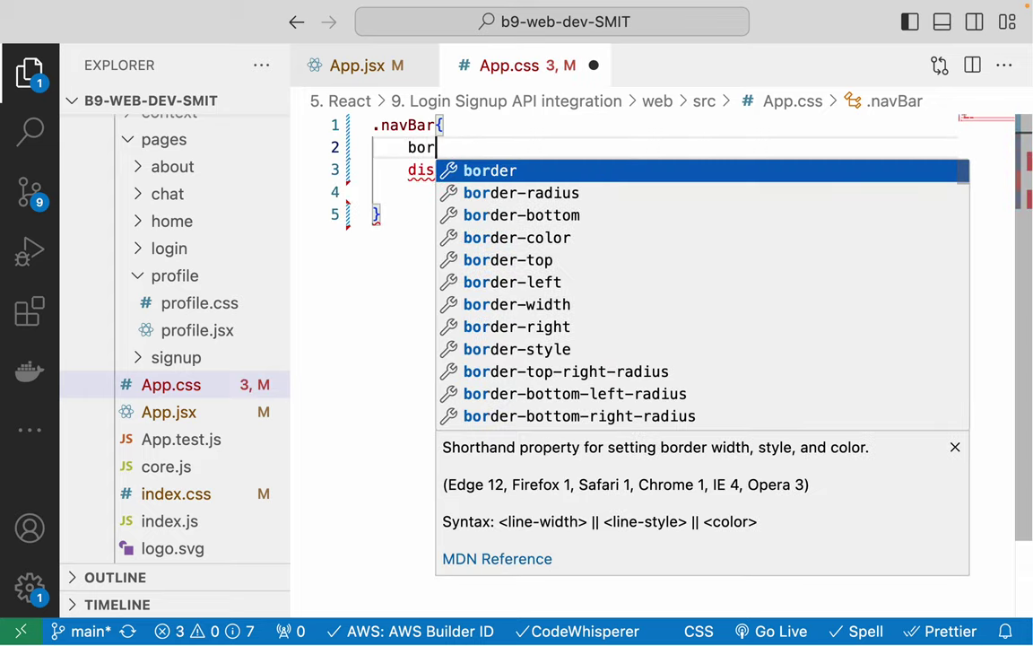
pyautogui.press('Return')
pyautogui.write('2px solid ;')
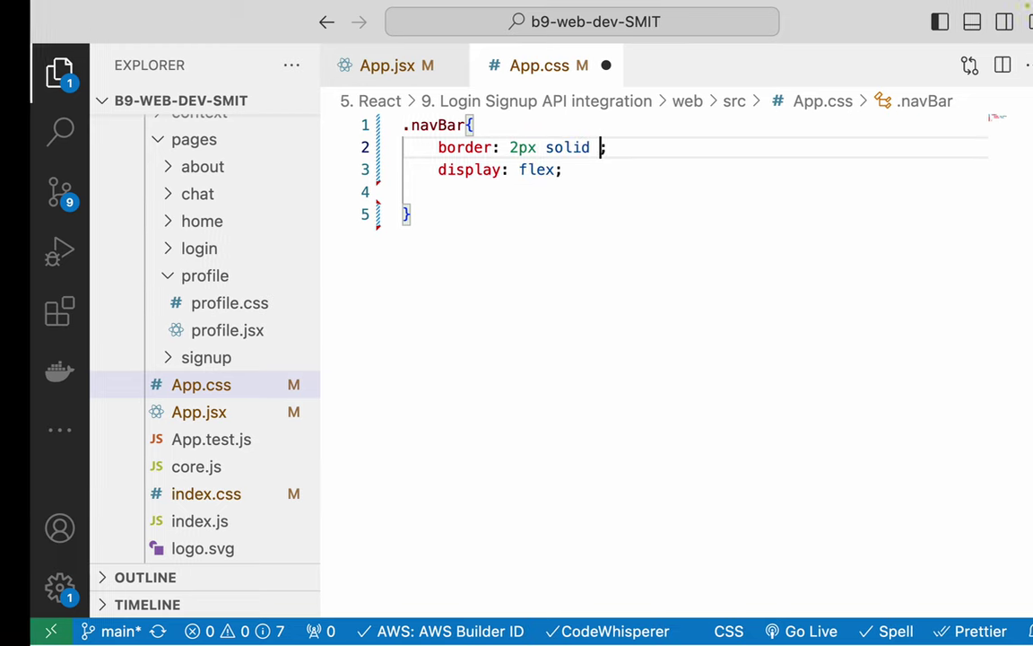
pyautogui.hotkey('ctrl', 'Left')
pyautogui.hotkey('ctrl', 'Right')
pyautogui.write('red')
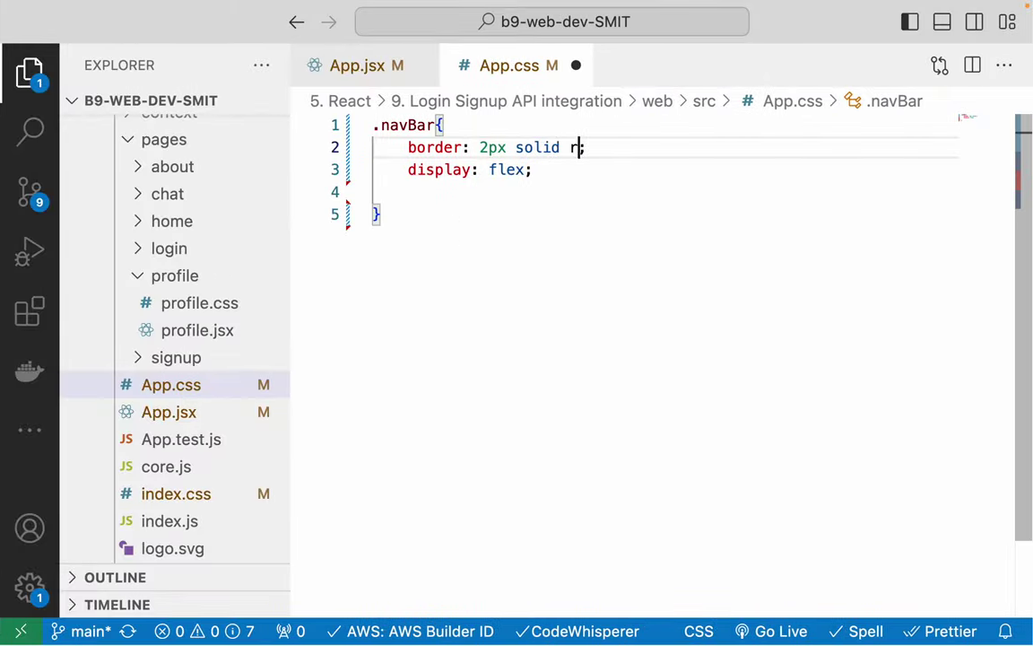
# - Save App.css and check the row layout of the navigation bar in the React app at localhost:3000 in the browser
pyautogui.press('super+s')
pyautogui.click(430, 291)
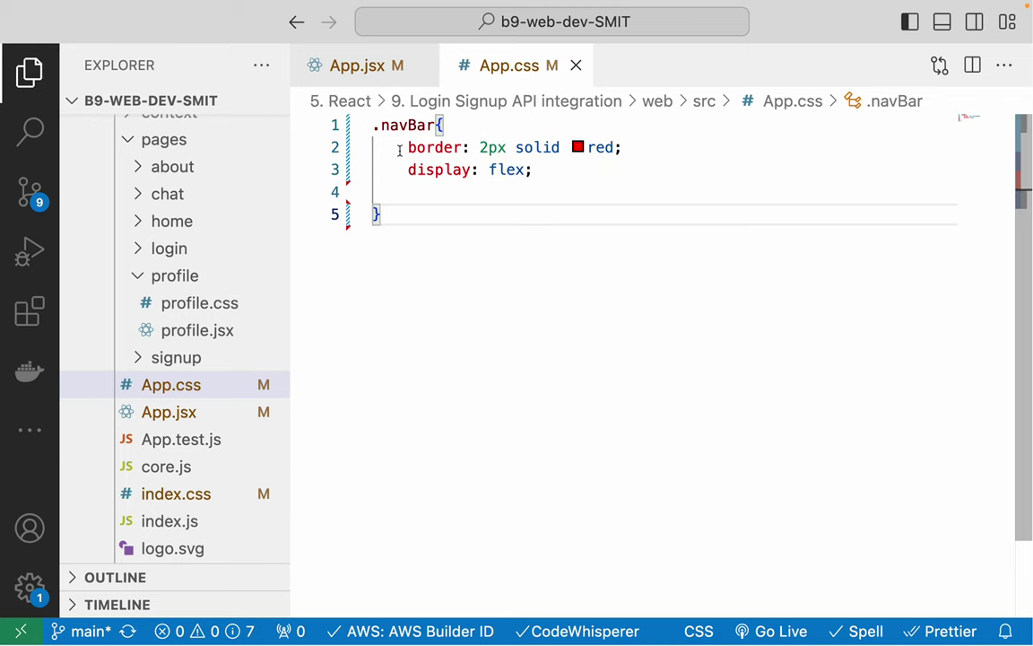
pyautogui.moveTo(405, 170); pyautogui.dragTo(581, 175)
pyautogui.click(582, 175)
pyautogui.hotkey('ctrl', 'Right')
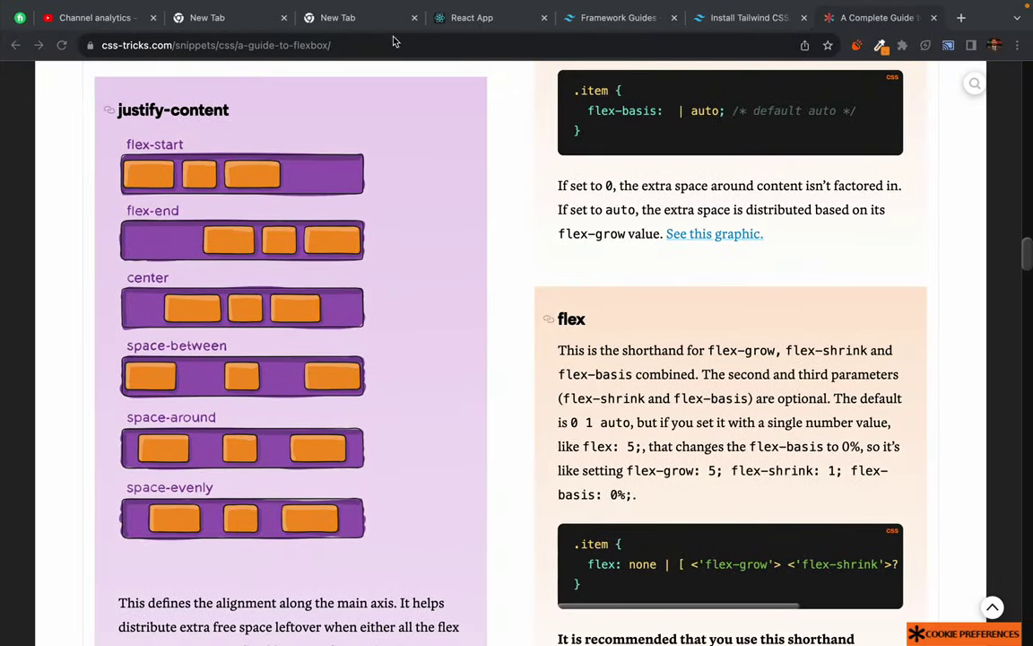
pyautogui.click(511, 28)
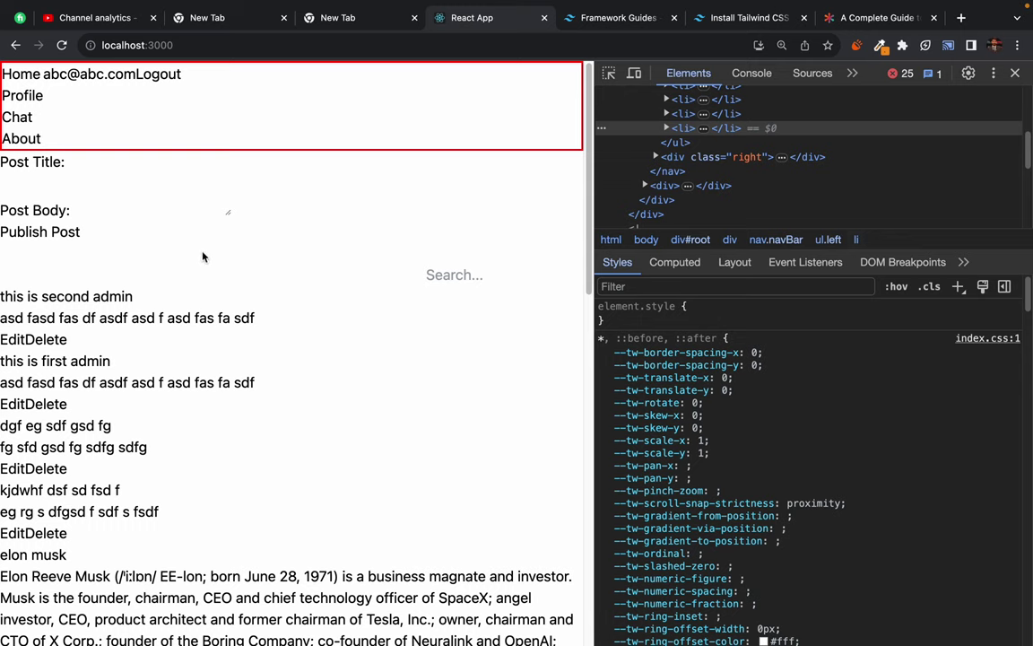
pyautogui.moveTo(81, 72); pyautogui.dragTo(272, 72)
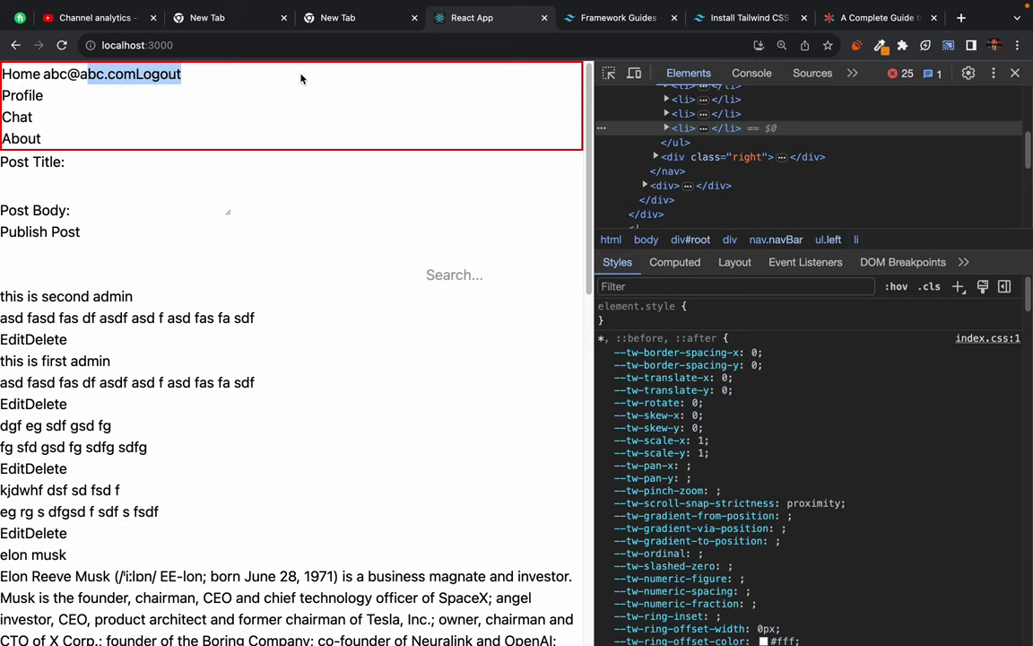
pyautogui.click(267, 81)
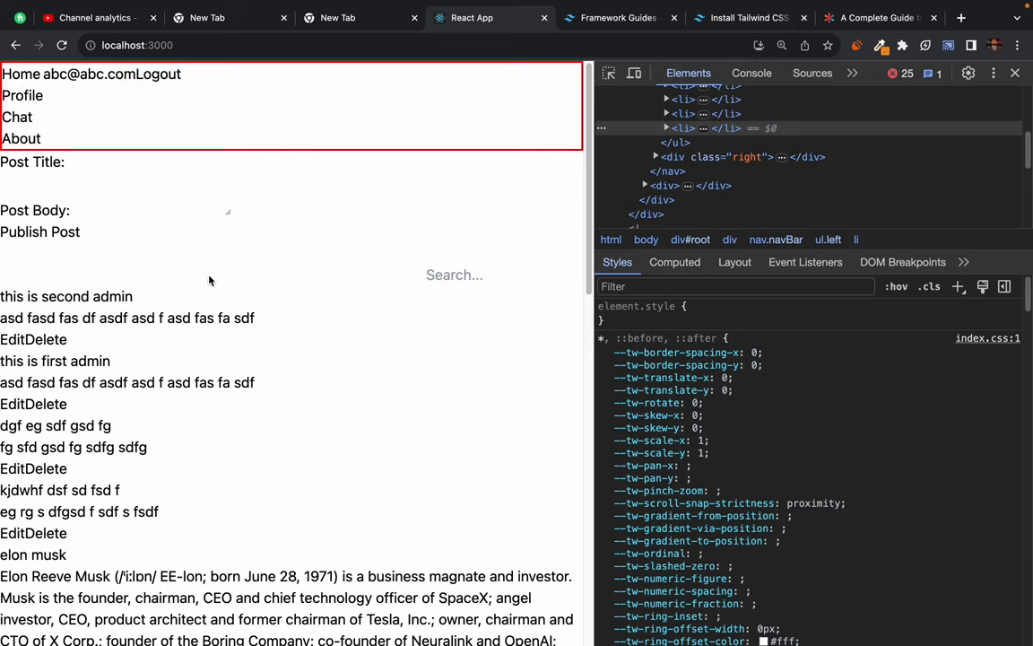
# - Add justify-content: space-between; to the .navBar rule in App.css in VS Code, save it, and view the React app in the browser
pyautogui.hotkey('ctrl', 'Left')
pyautogui.click(424, 193)
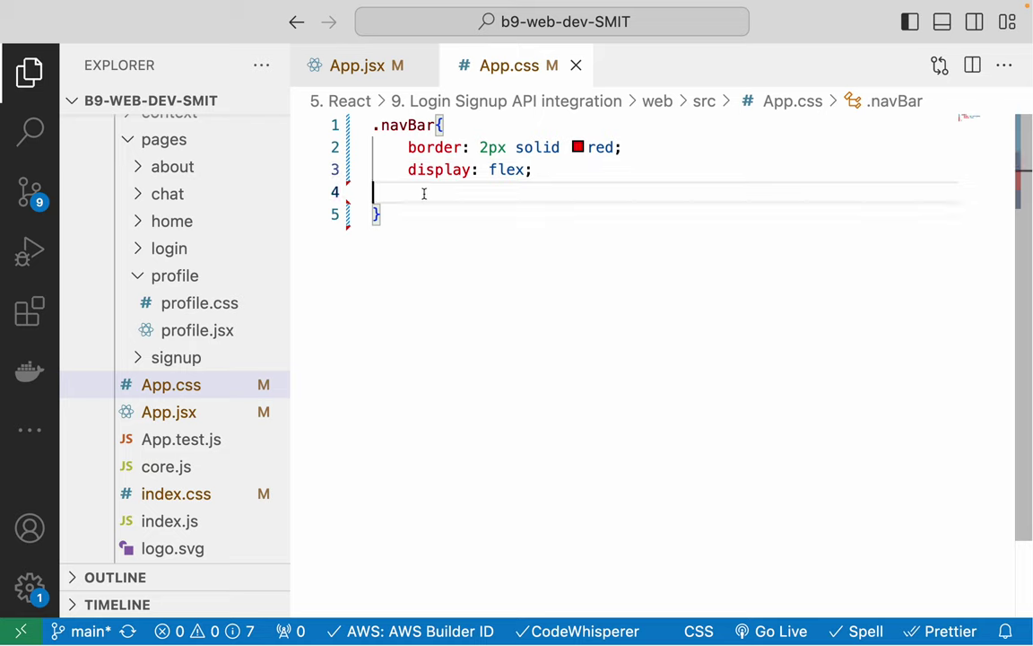
pyautogui.press('Tab')
pyautogui.write('jus')
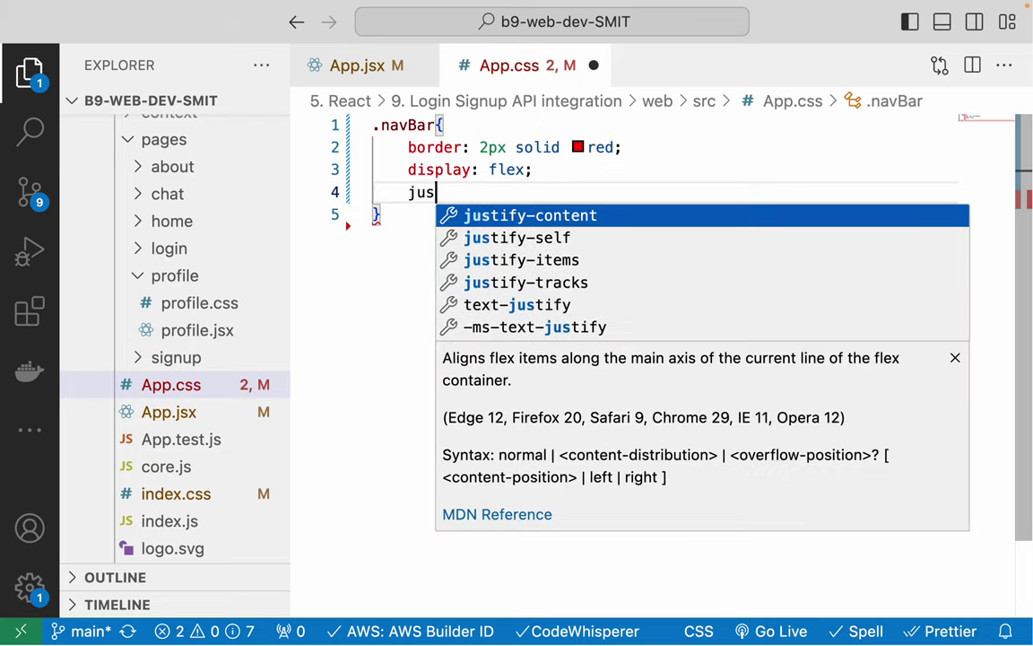
pyautogui.press('Return')
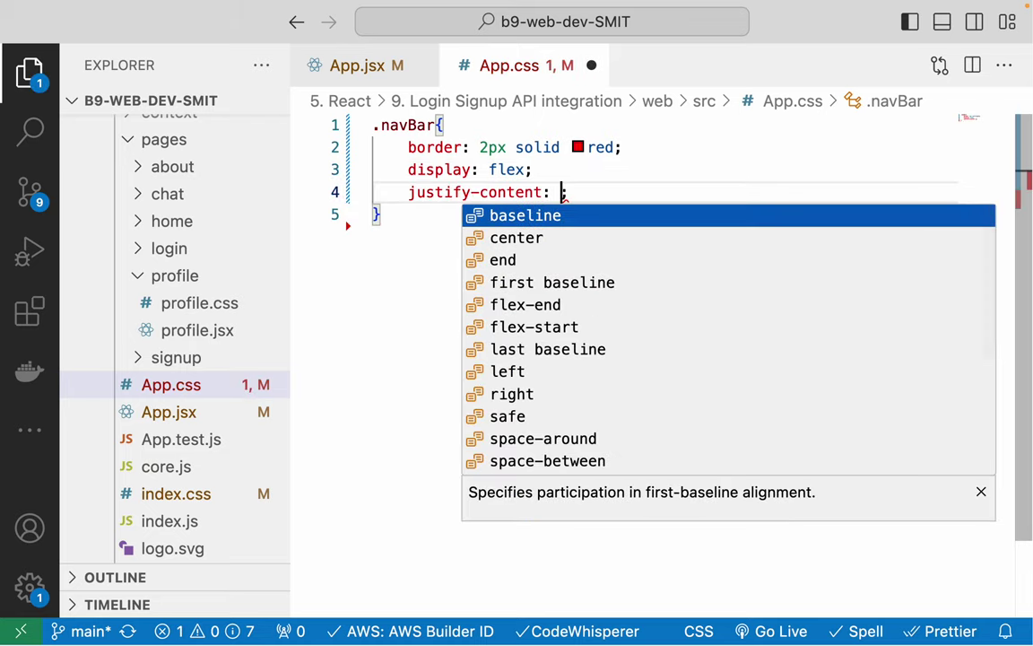
pyautogui.write('space')
pyautogui.press('Down')
pyautogui.press('Return')
pyautogui.hotkey('ctrl', 's')
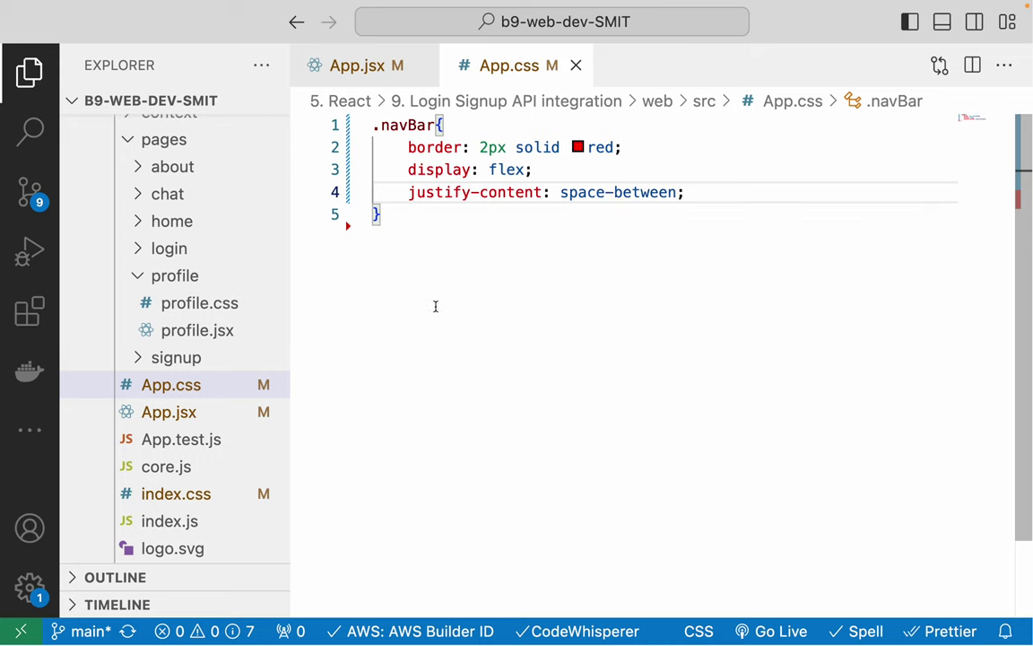
pyautogui.hotkey('ctrl', 'Right')
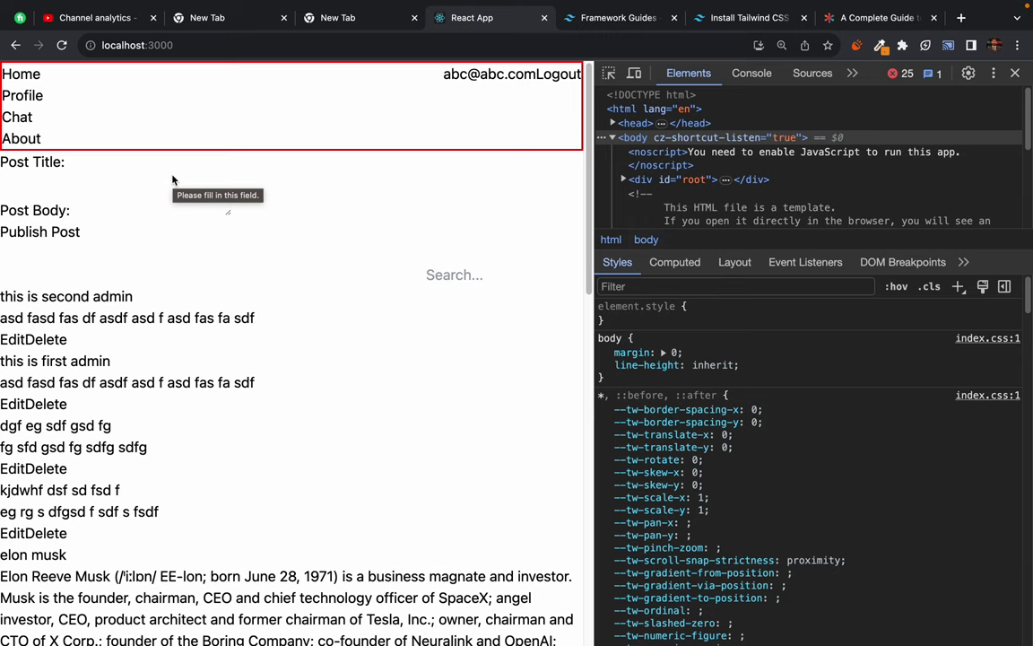
# - Back in VS Code, start an empty rule with the selector .navBar left below the .navBar rule in App.css
pyautogui.hotkey('ctrl', 'Left')
pyautogui.click(429, 219)
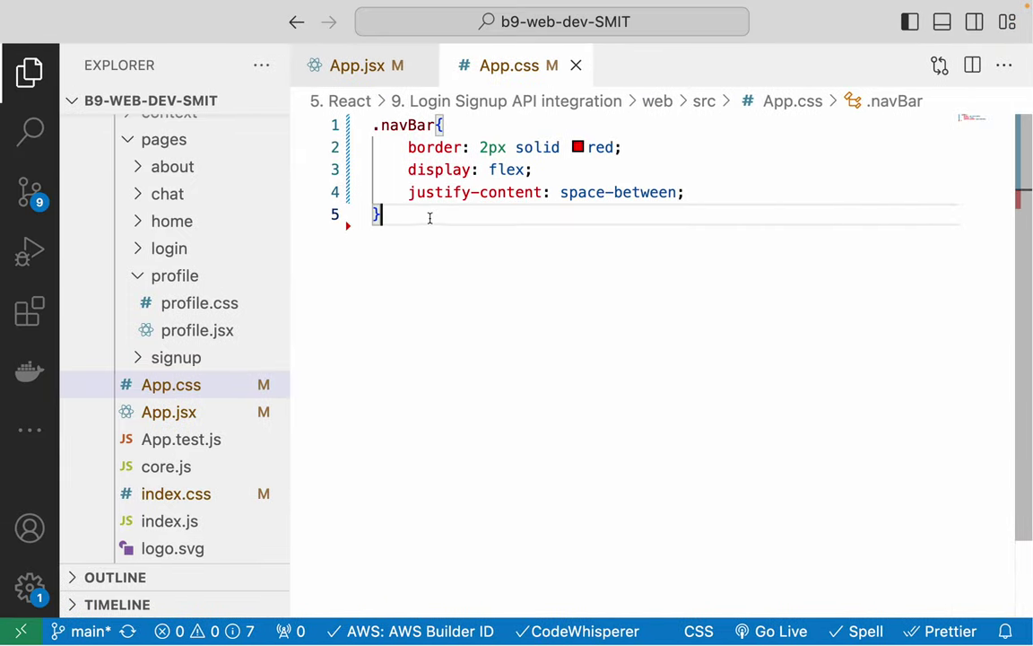
pyautogui.press('Return')
pyautogui.press('Return')
pyautogui.write('.nav')
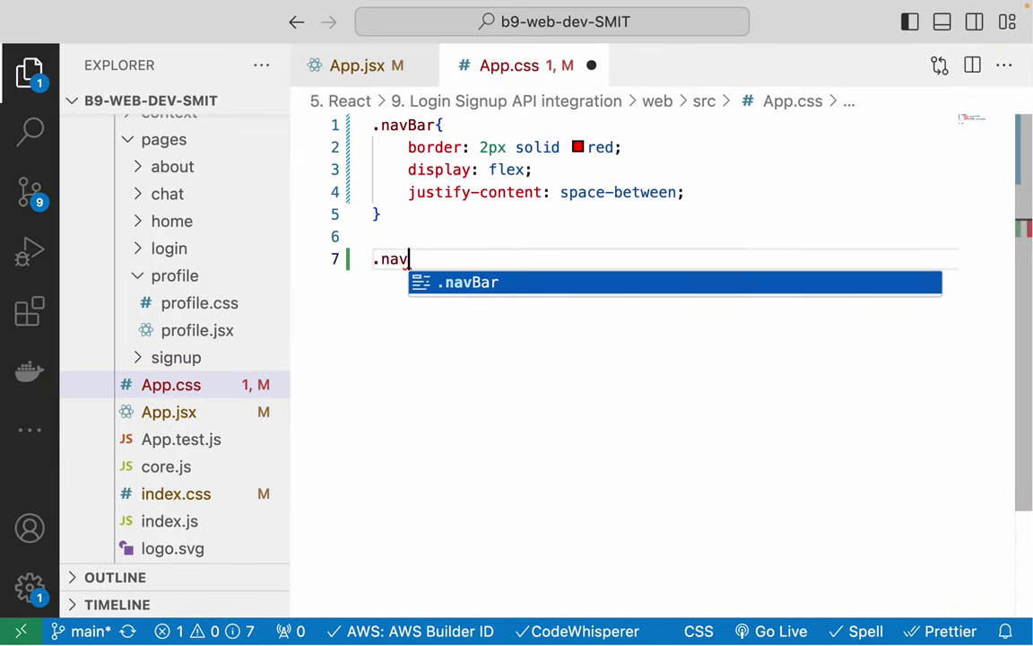
pyautogui.write('Bar left{')
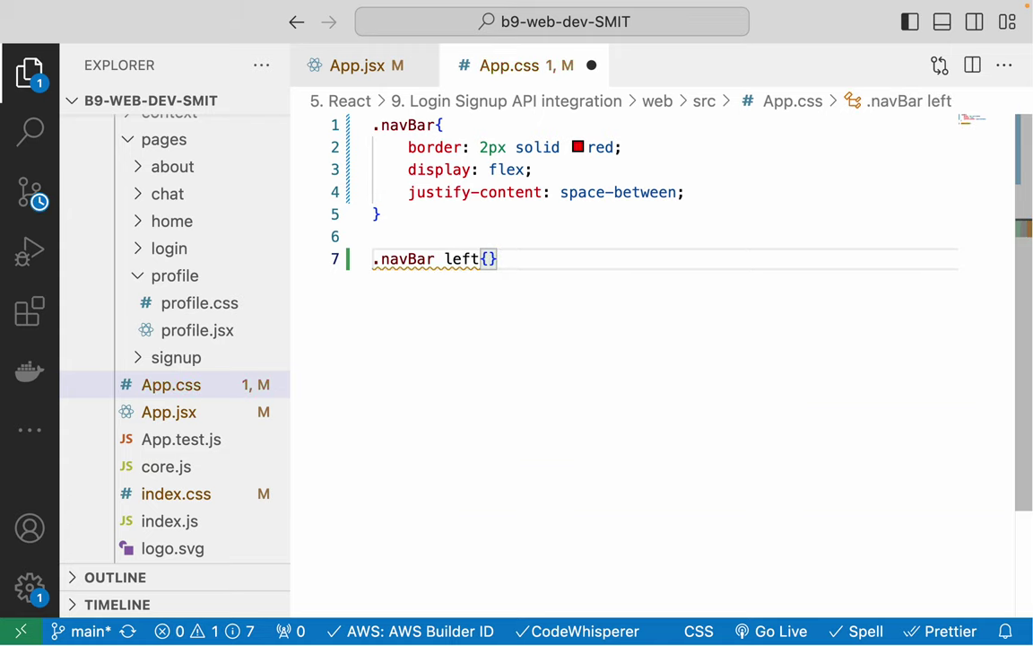
# - Extend the new rule's selector into a comma-separated list by duplicating the .navBar left line and changing the copy to .navBar right
pyautogui.write(',')
pyautogui.press('Return')
pyautogui.press('Up')
pyautogui.hotkey('shift', 'alt', 'Down')
pyautogui.press('End')
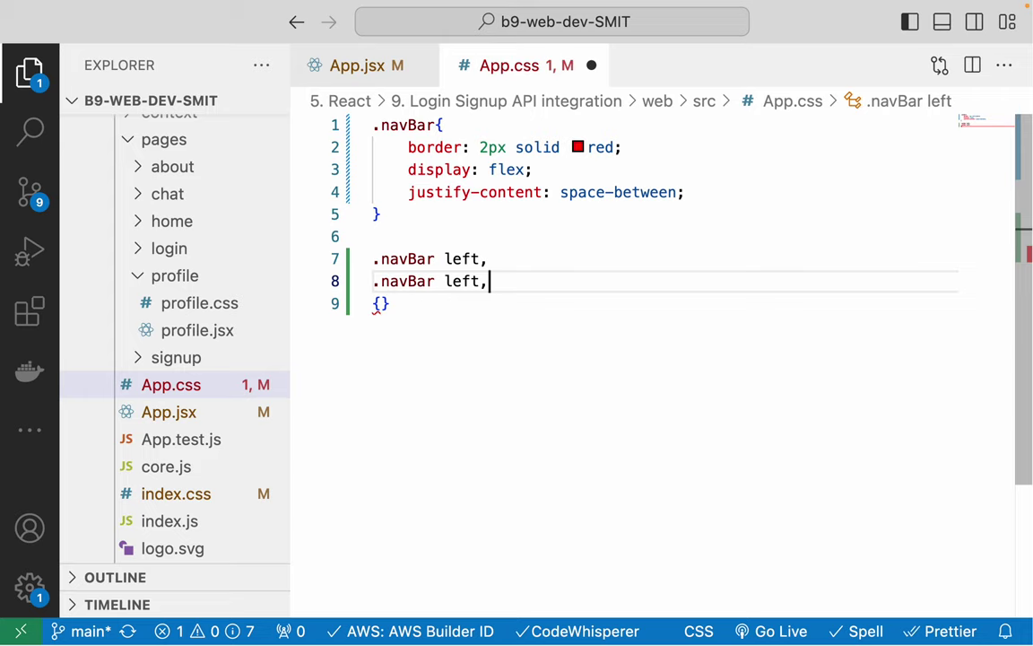
pyautogui.press('Left')
pyautogui.press('BackSpace')
pyautogui.press('BackSpace')
pyautogui.press('BackSpace')
pyautogui.press('BackSpace')
pyautogui.write('right')
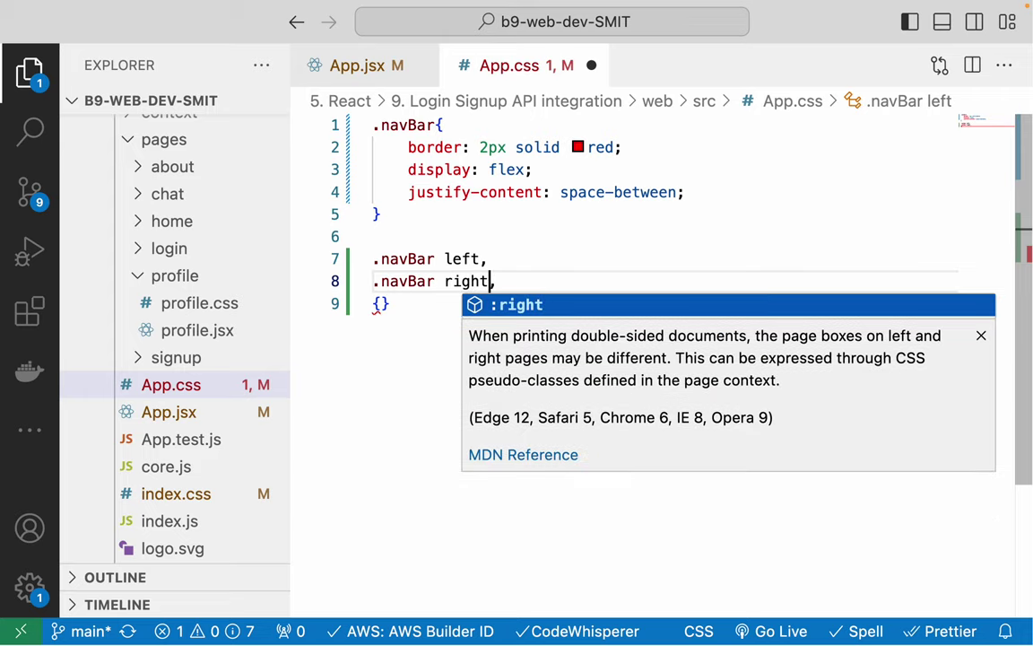
# - Turn left and right into class selectors by adding a dot before both, giving .navBar .left and .navBar .right
pyautogui.press('Escape')
pyautogui.press('Down')
pyautogui.press('Up')
pyautogui.press('Up')
pyautogui.press('Left')
pyautogui.press('Left')
pyautogui.press('Left')
pyautogui.press('Left')
pyautogui.press('Left')
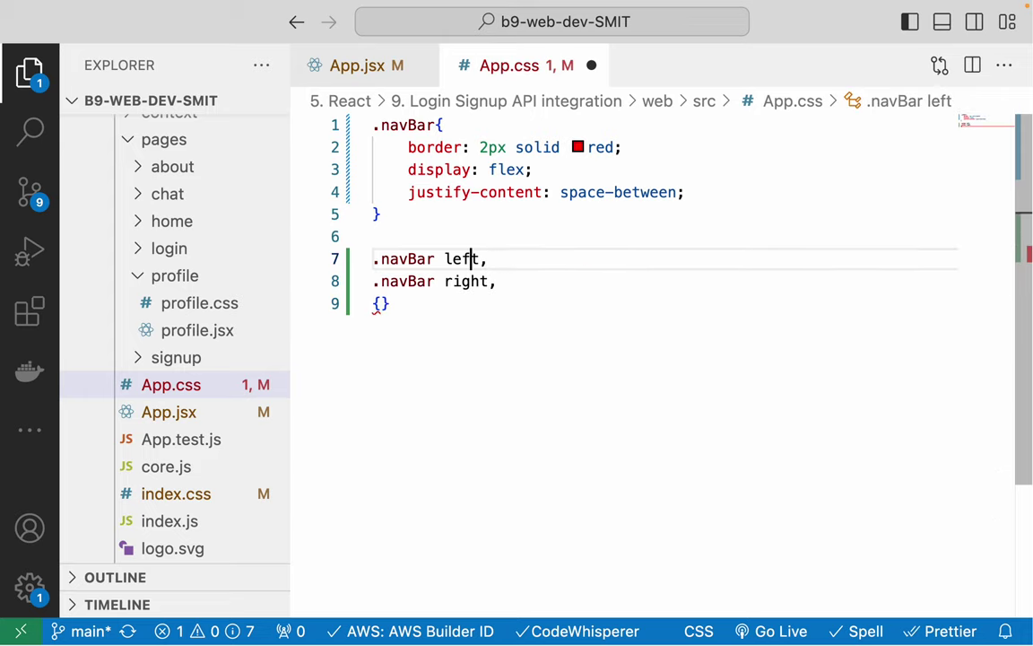
pyautogui.press('super+alt+Down')
pyautogui.write('.')
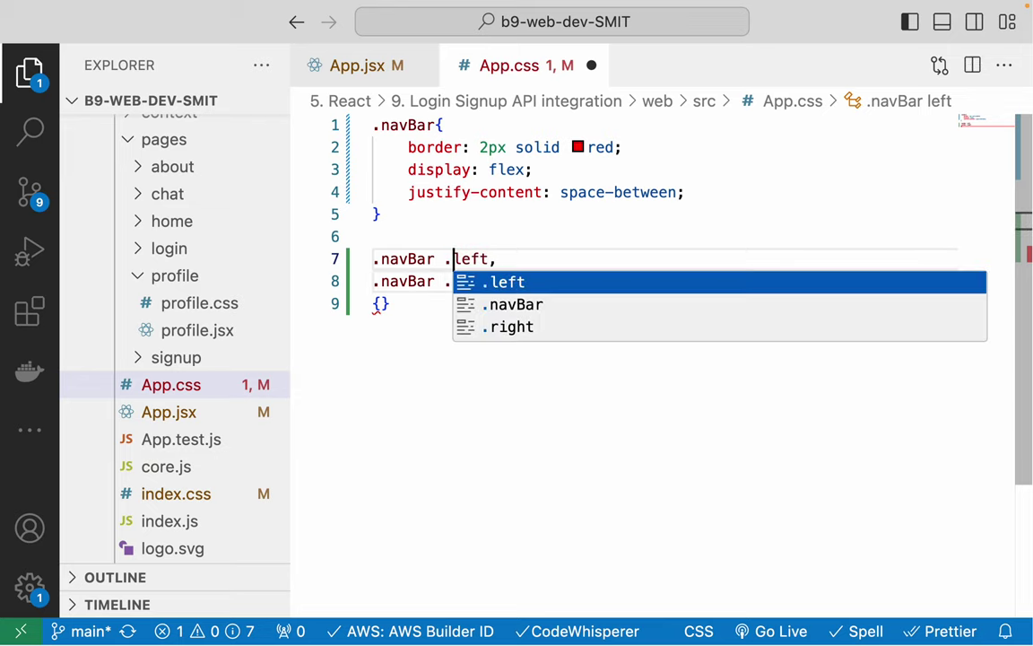
pyautogui.press('Escape')
pyautogui.press('Down')
pyautogui.press('Escape')
# - Remove the trailing comma after .navBar .right, join the braces to that line, and format the stylesheet
pyautogui.press('End')
pyautogui.press('Left')
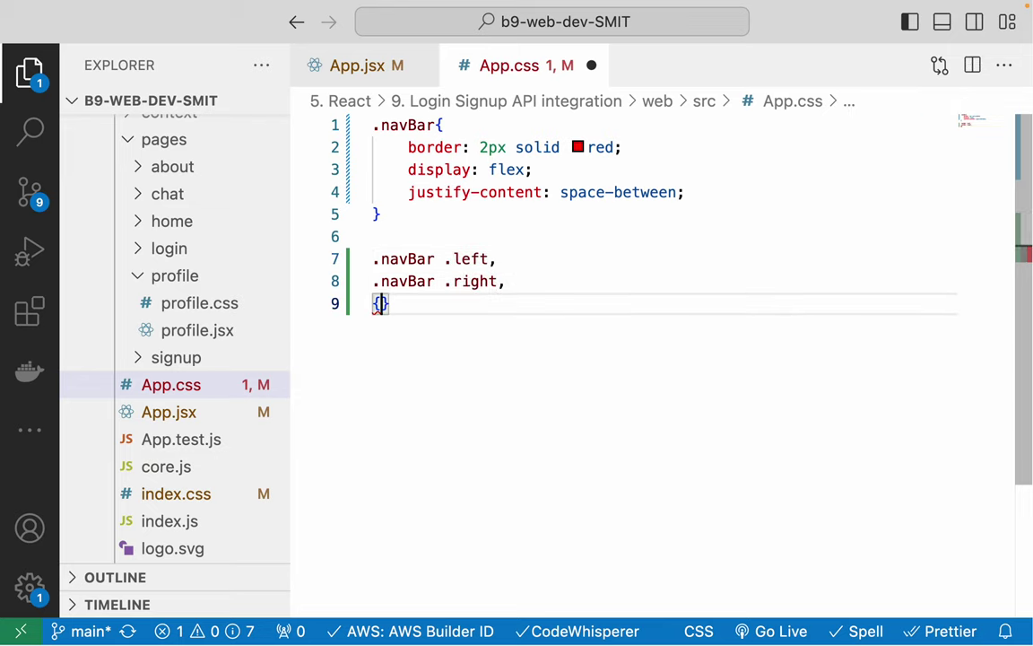
pyautogui.press('Return')
pyautogui.press('Up')
pyautogui.press('Left')
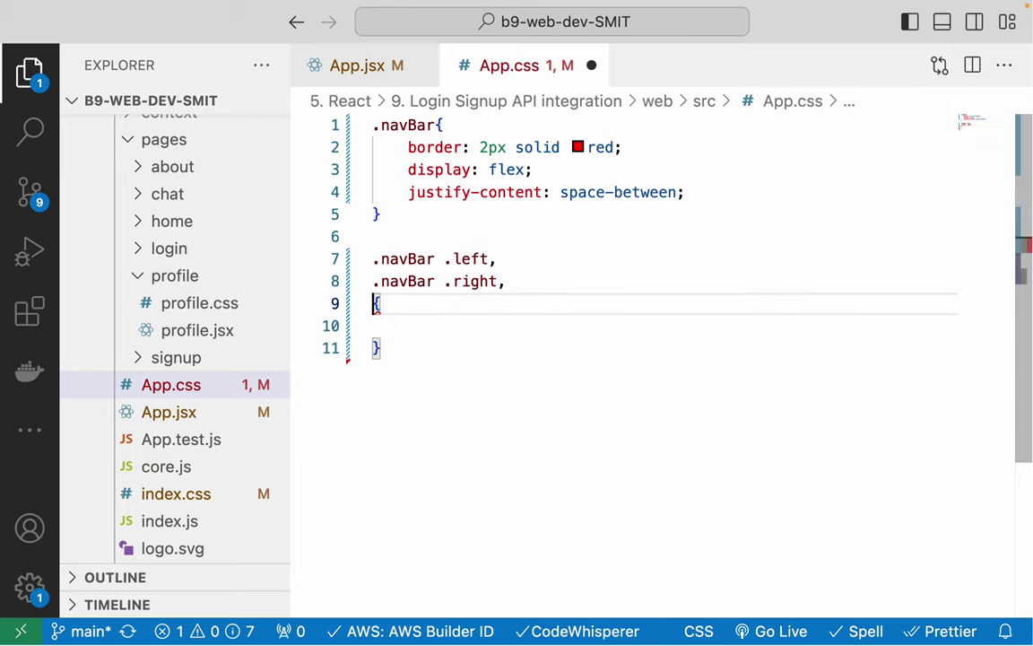
pyautogui.press('BackSpace')
pyautogui.press('BackSpace')
pyautogui.hotkey('shift', 'alt', 'f')
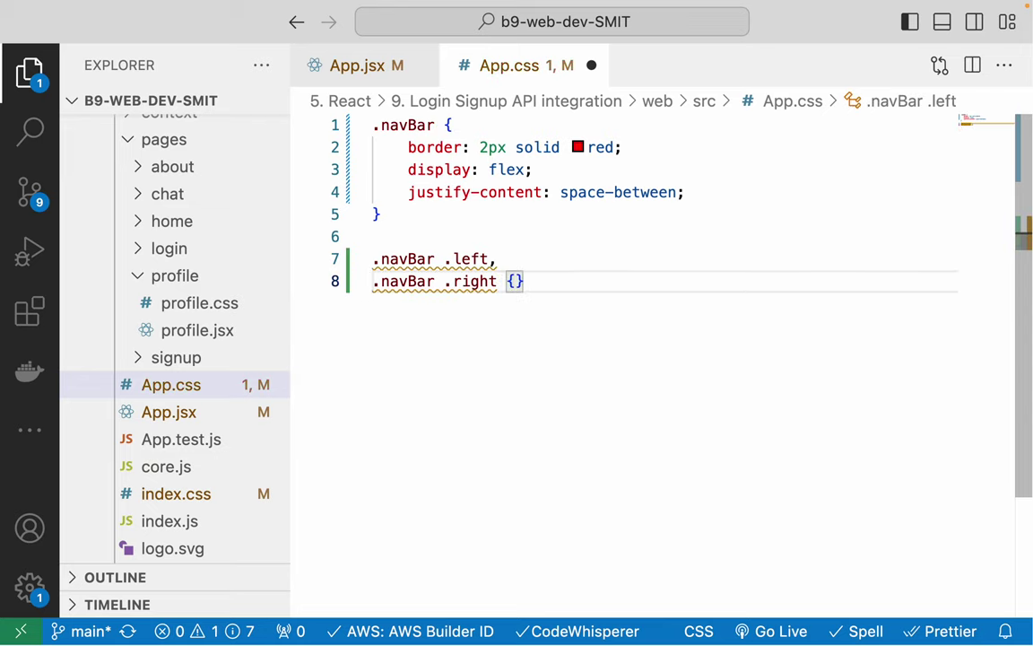
# - Add border: 2px solid gray; to the shared .navBar .left and .navBar .right rule and save App.css
pyautogui.press('Return')
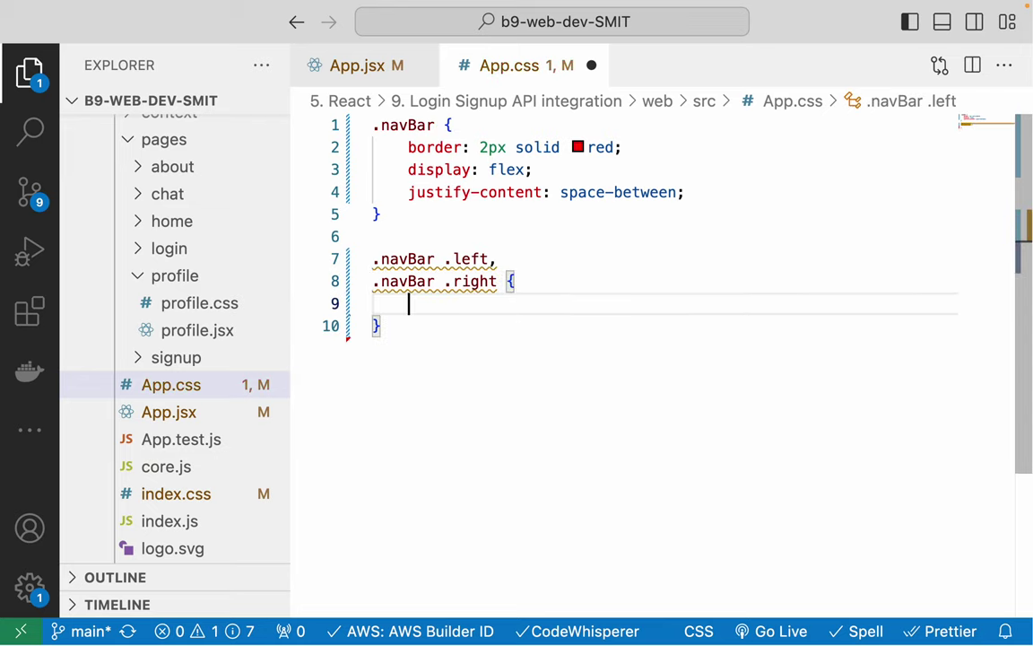
pyautogui.write('border')
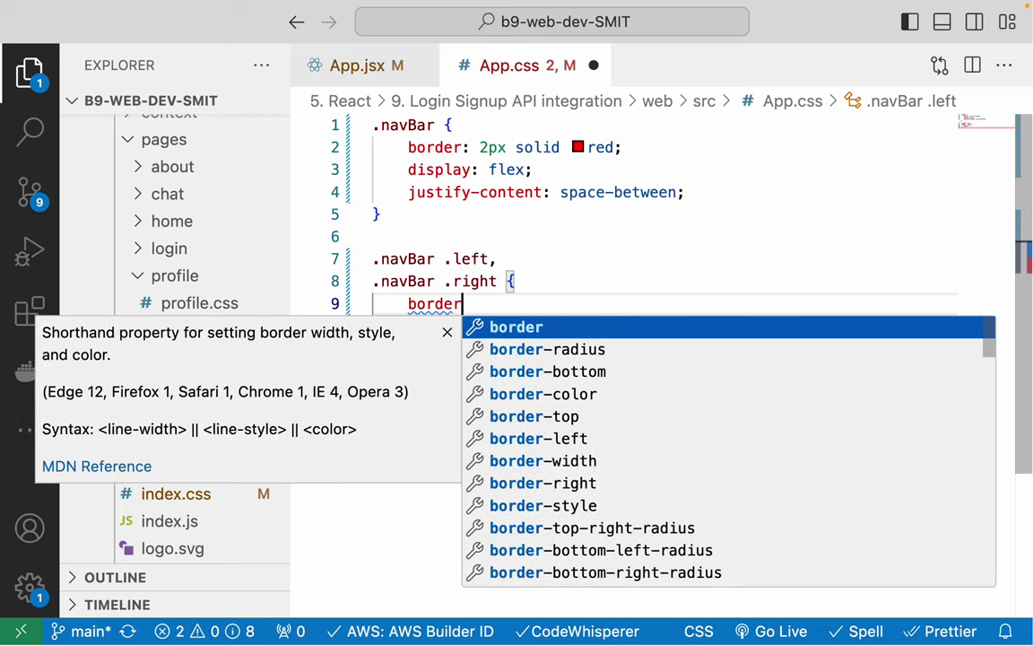
pyautogui.press('Return')
pyautogui.write('2px solid')
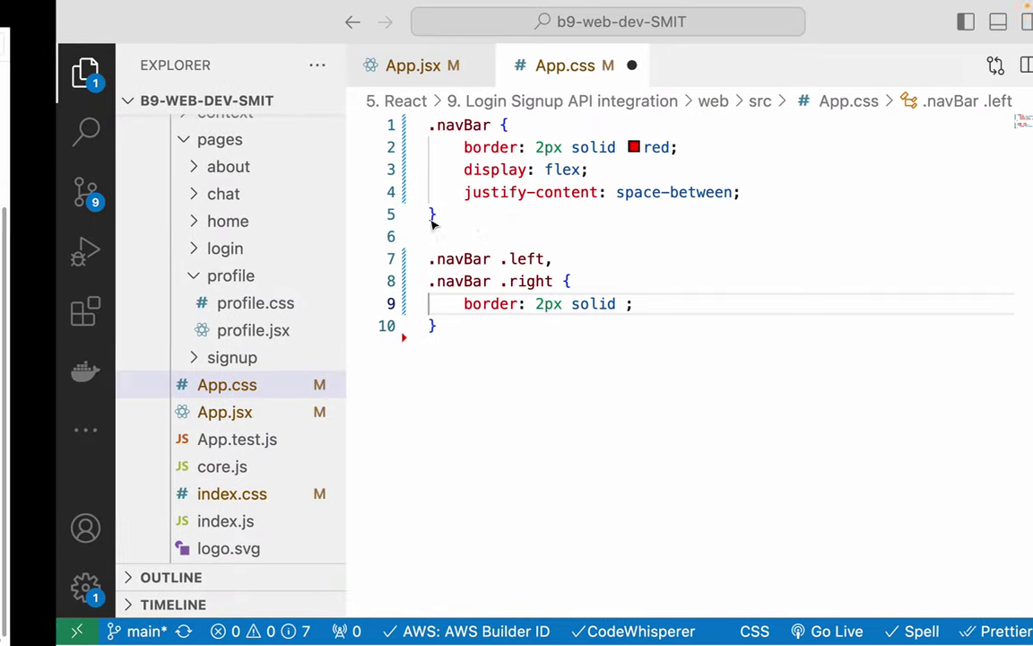
pyautogui.write('gray')
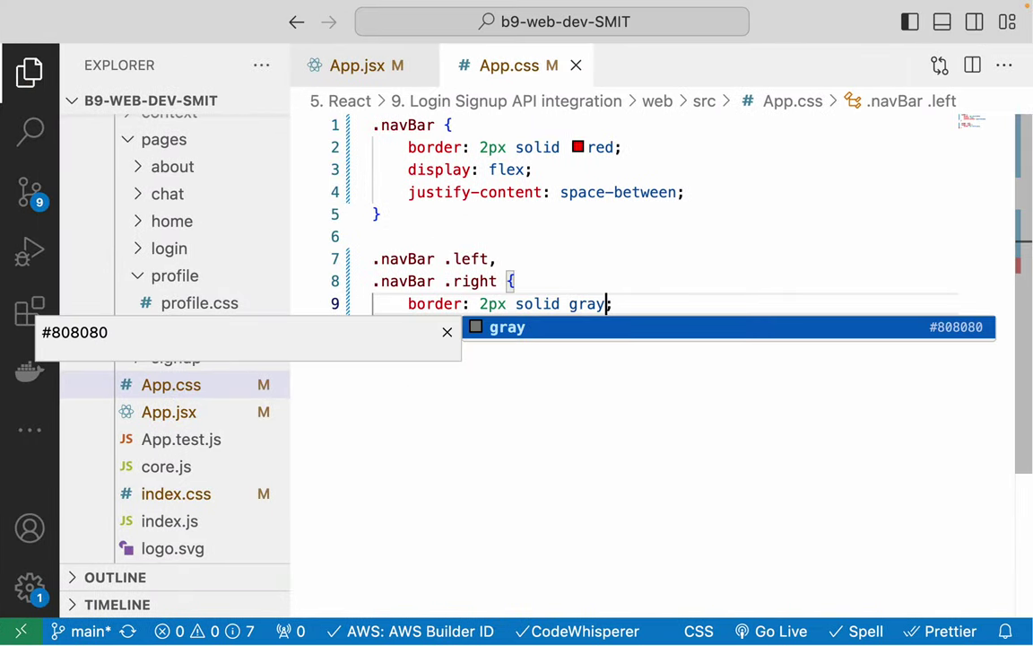
pyautogui.hotkey('ctrl', 's')
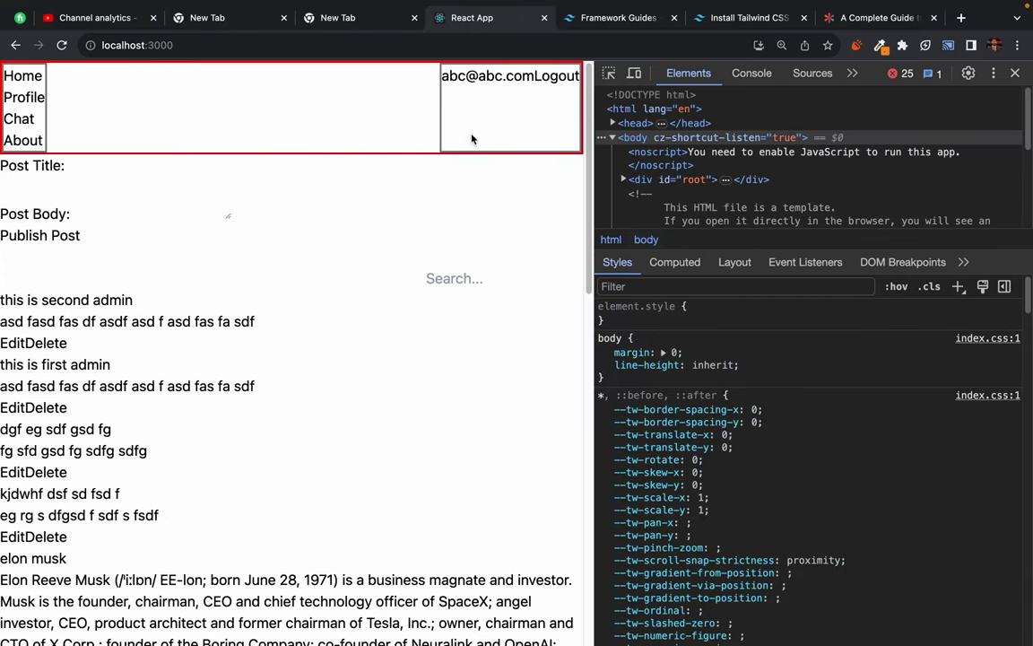
# - Examine the bordered left and right sections of the navigation bar in the browser, widening the page area beside the developer tools
pyautogui.moveTo(397, 76); pyautogui.dragTo(566, 219)
pyautogui.click(566, 220)
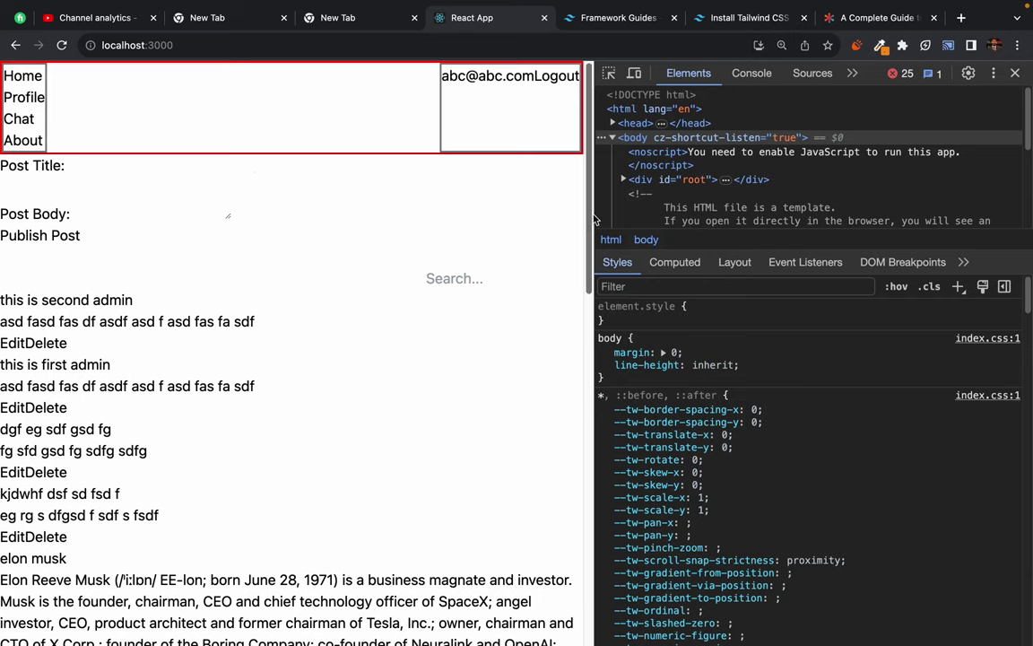
pyautogui.moveTo(594, 218); pyautogui.dragTo(763, 201)
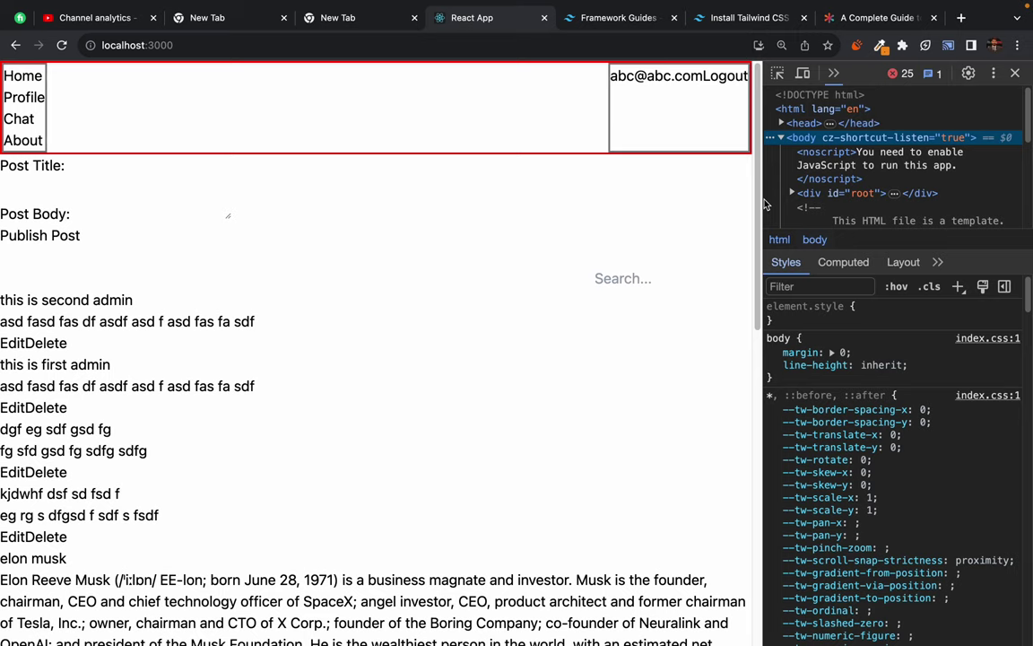
pyautogui.moveTo(20, 74); pyautogui.dragTo(269, 163)
pyautogui.click(243, 90)
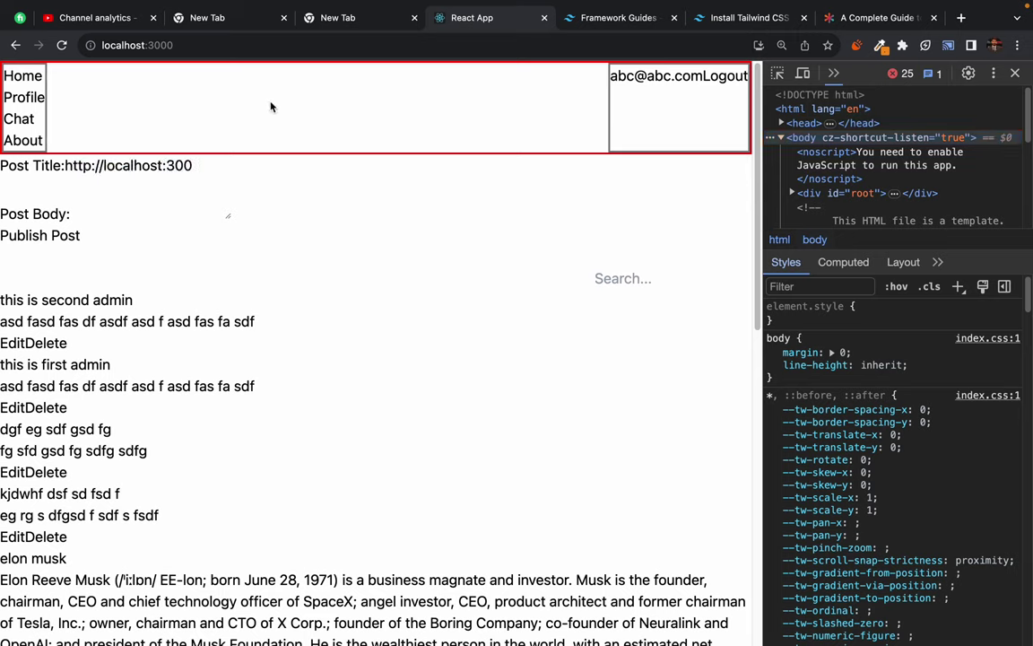
# - Clear the stray localhost URL text from the Post Title field
pyautogui.tripleClick(180, 160)
pyautogui.press('BackSpace')
pyautogui.click(322, 170)
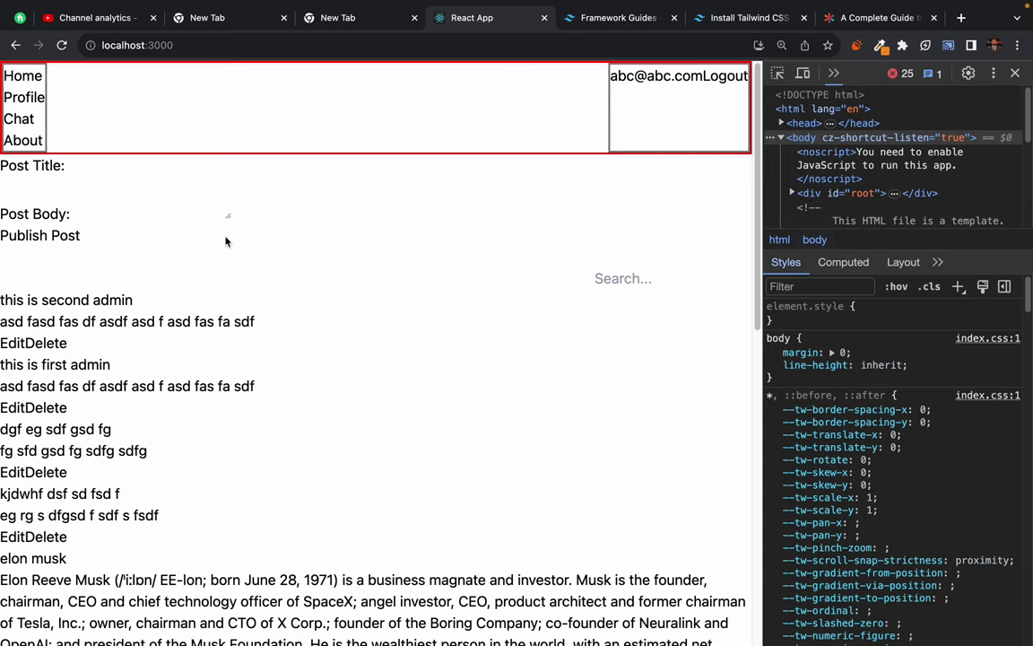
# - Switch to the FigJam layout sketch and review the red navigation bar and the gray left box inside it
pyautogui.hotkey('ctrl', 'Left')
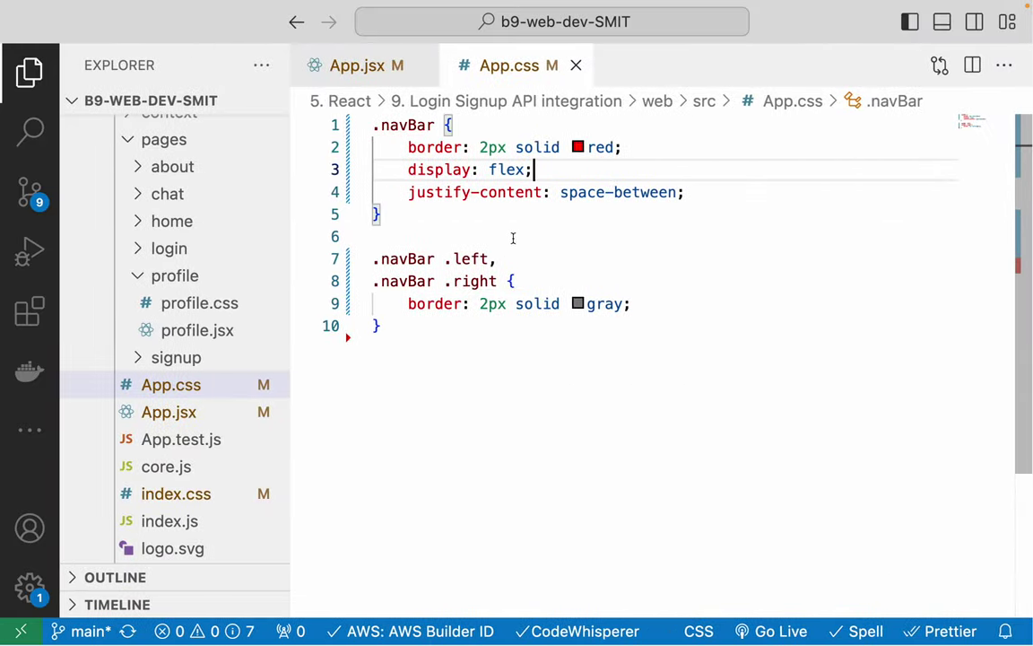
pyautogui.hotkey('ctrl', 'Left')
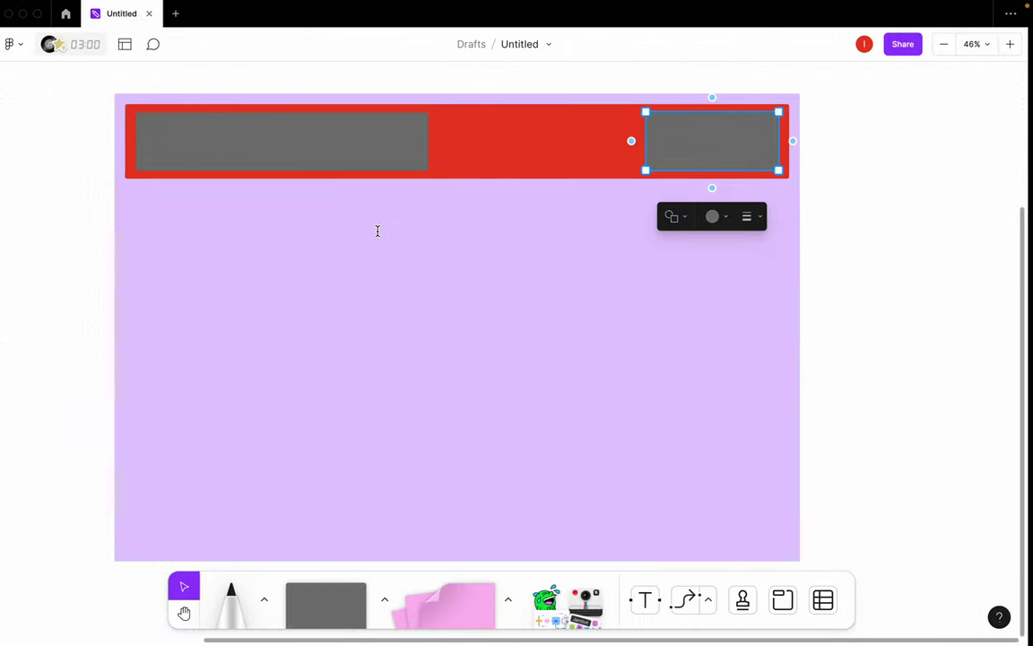
pyautogui.click(550, 124)
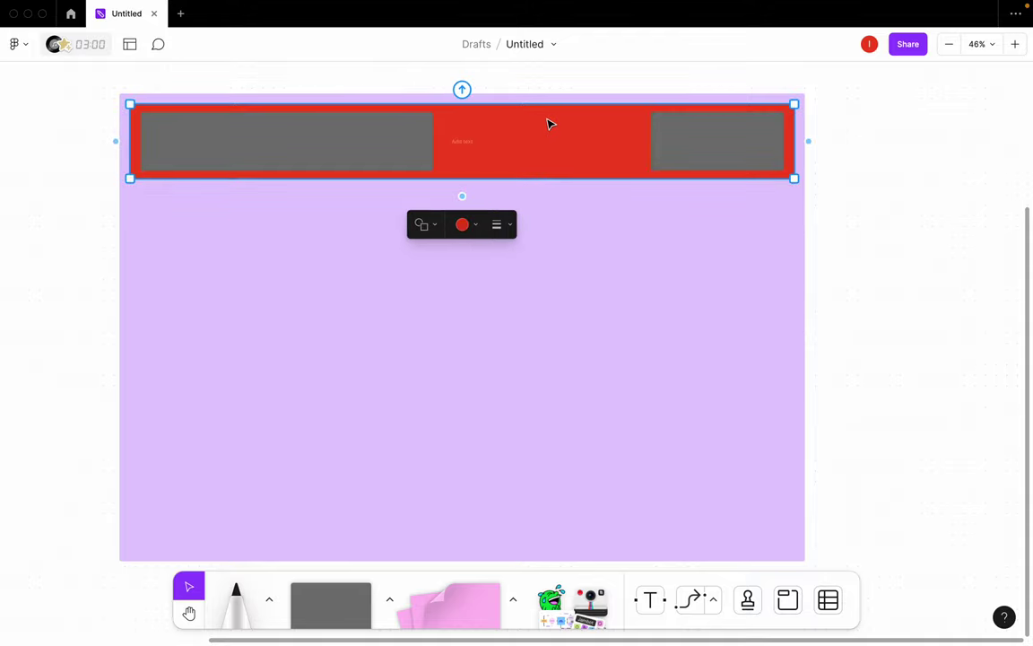
pyautogui.hotkey('ctrl', 'Right')
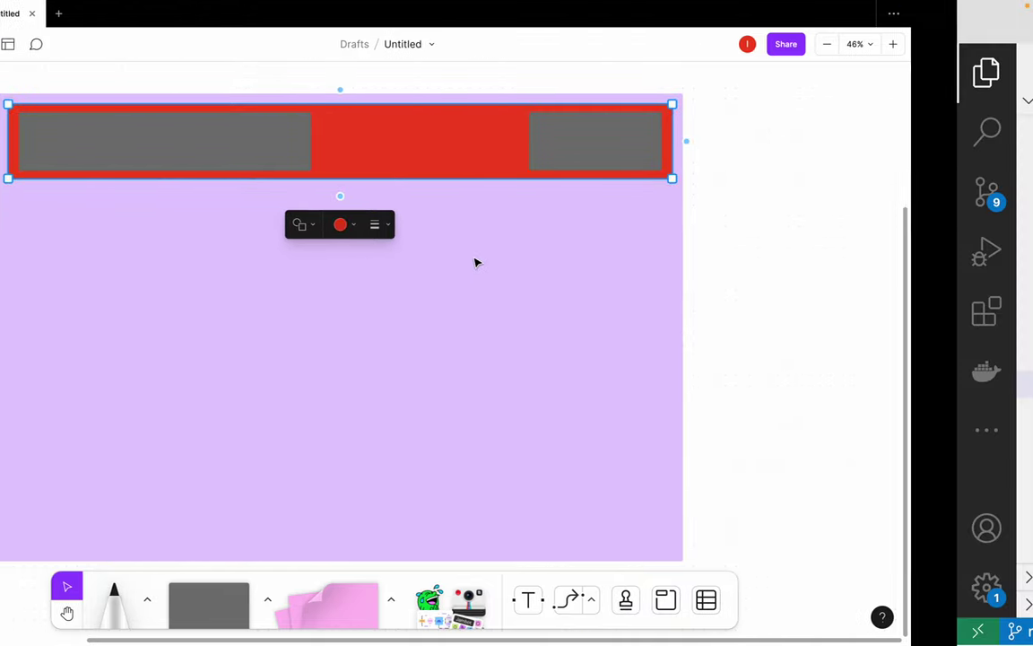
pyautogui.hotkey('ctrl', 'Left')
pyautogui.click(194, 143)
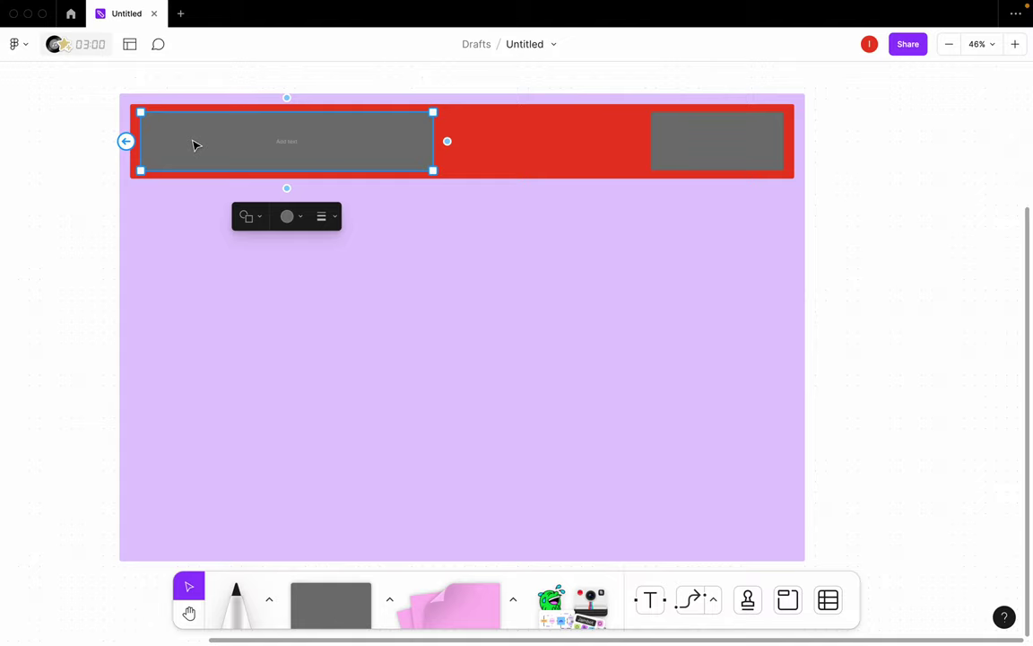
pyautogui.click(493, 157)
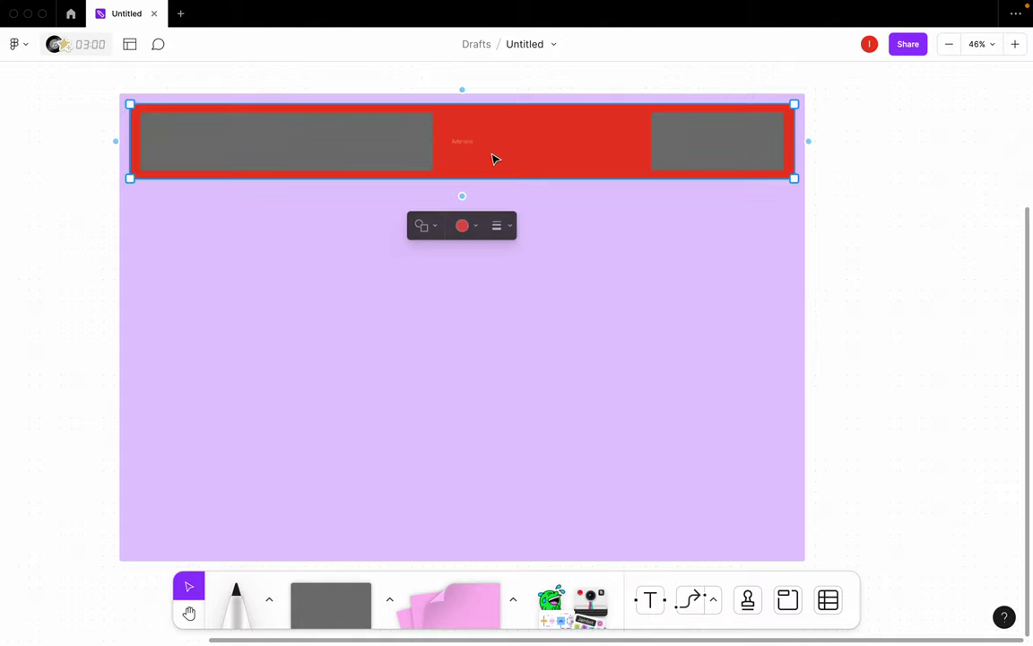
# - Select the gray left box in the layout sketch, return to App.css, and add blank lines below the shared .navBar .left and .navBar .right rule
pyautogui.click(357, 155)
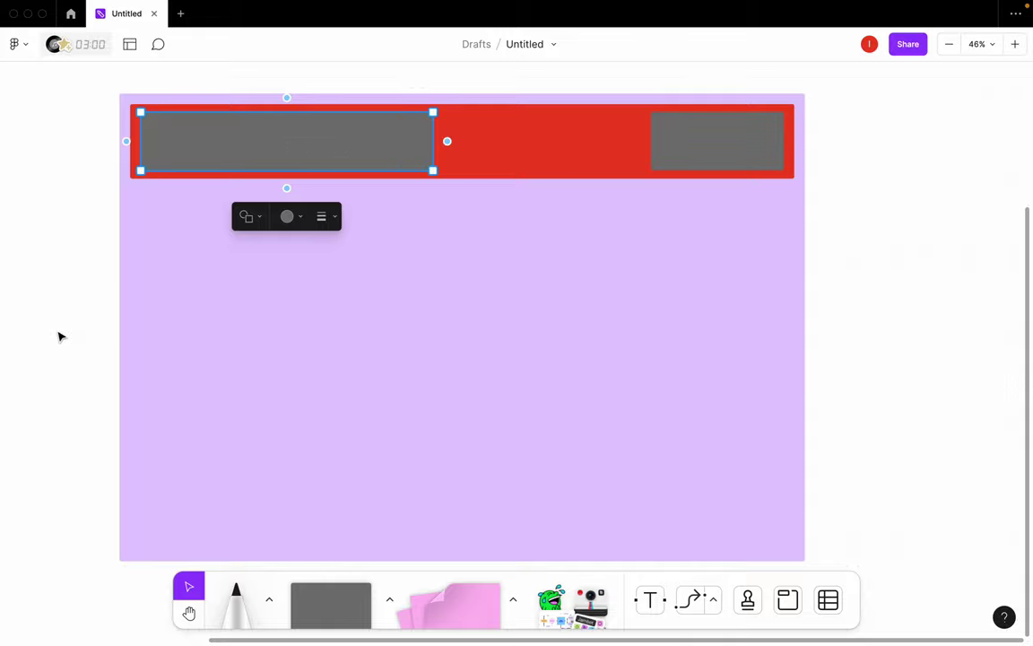
pyautogui.hotkey('ctrl', 'Right')
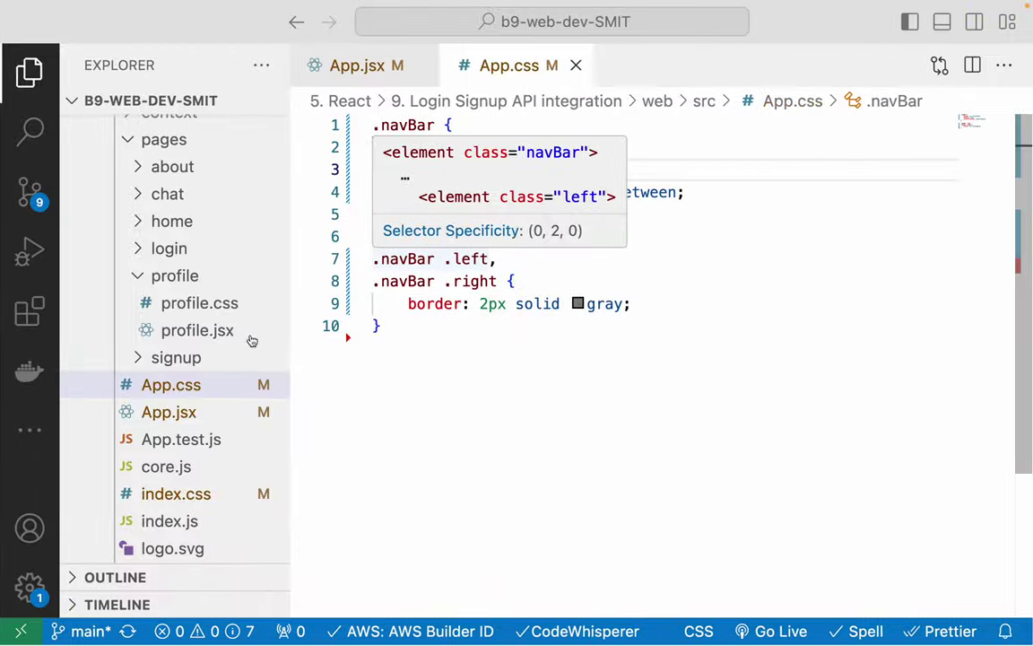
pyautogui.click(397, 327)
pyautogui.press('Return')
pyautogui.press('Return')
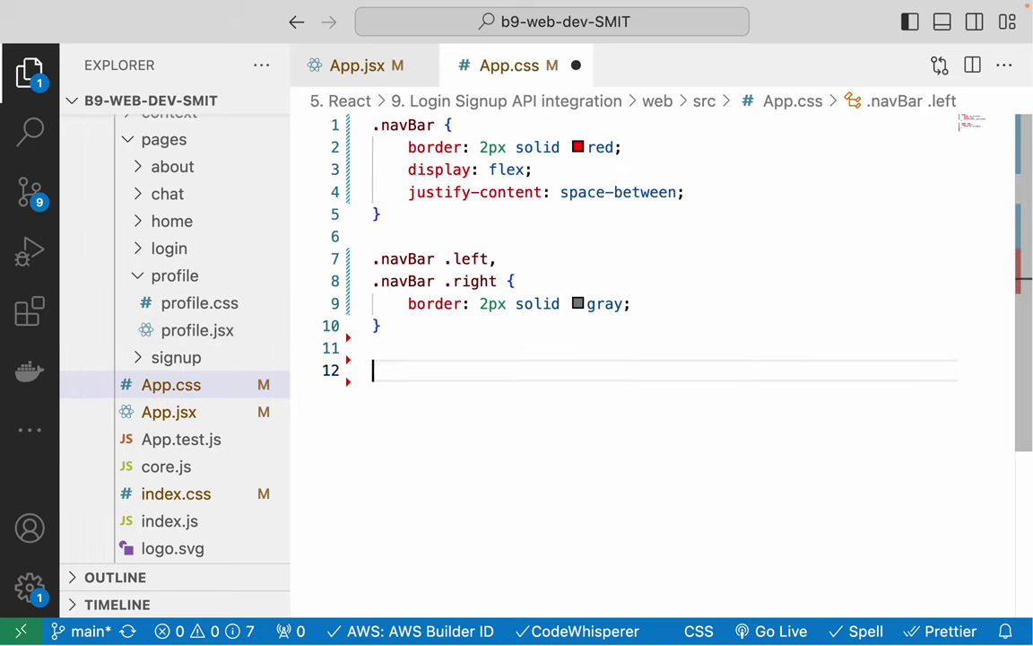
pyautogui.press('Up')
pyautogui.press('Up')
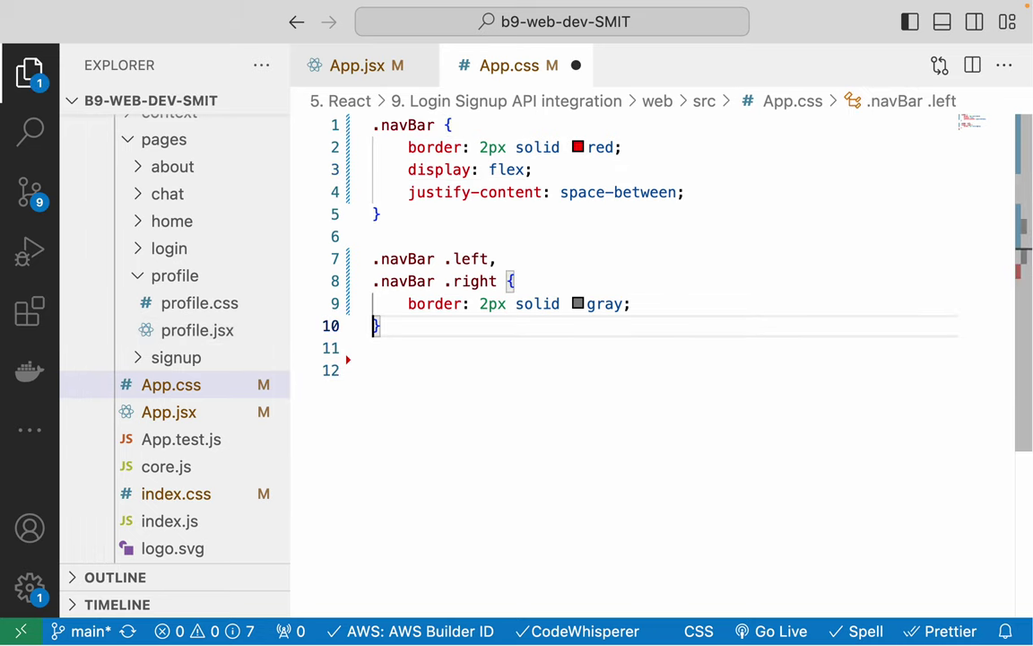
# - Switch to the React app in the browser, visit the Profile page, and go back to Home
pyautogui.hotkey('ctrl', 'Right')
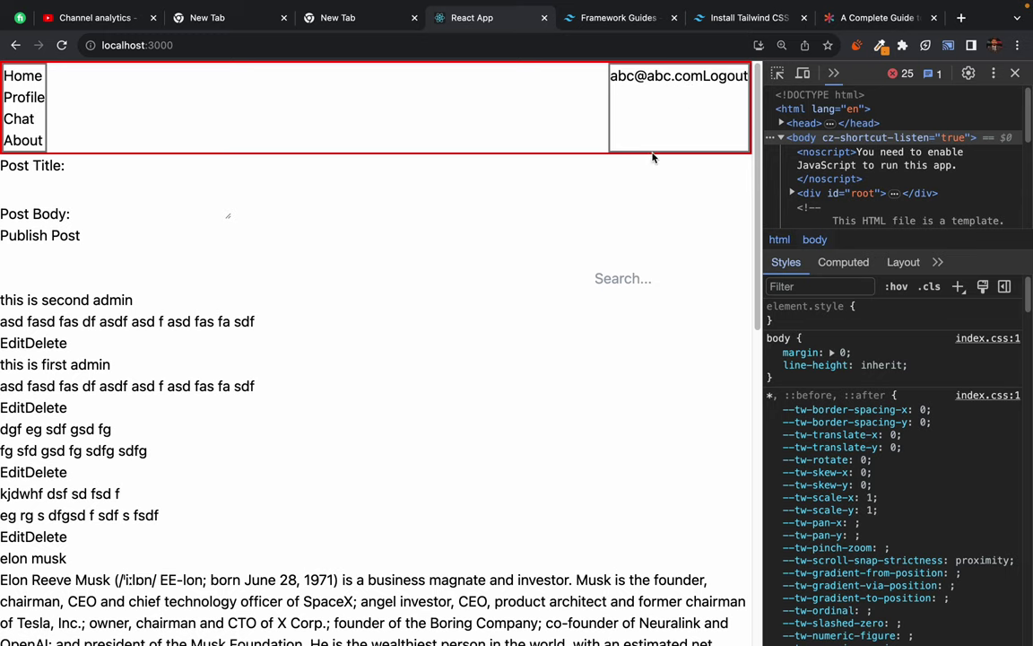
pyautogui.click(19, 92)
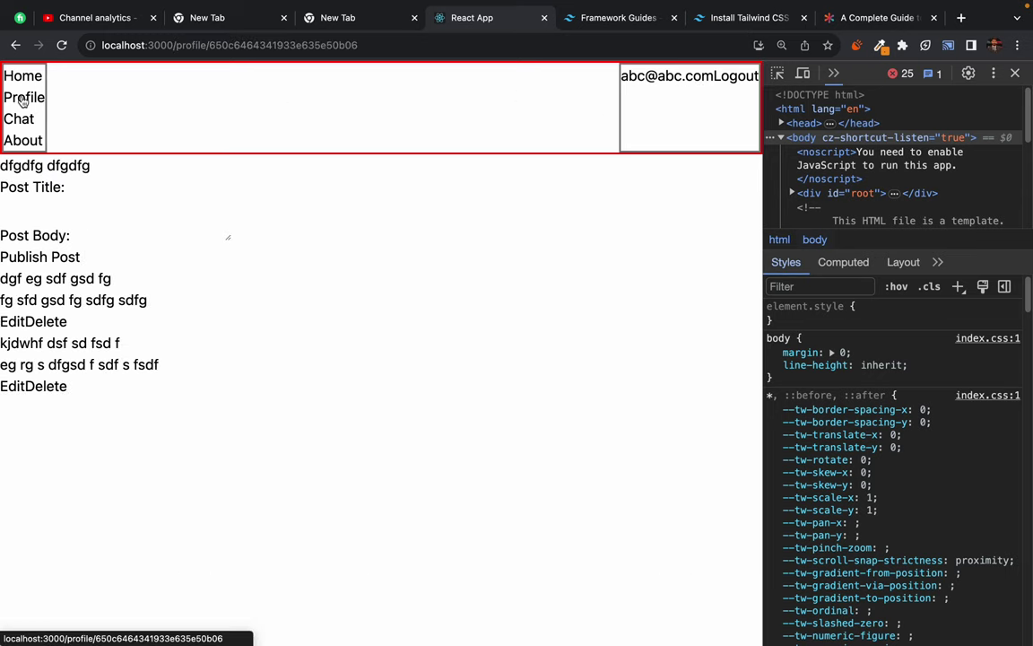
pyautogui.click(26, 80)
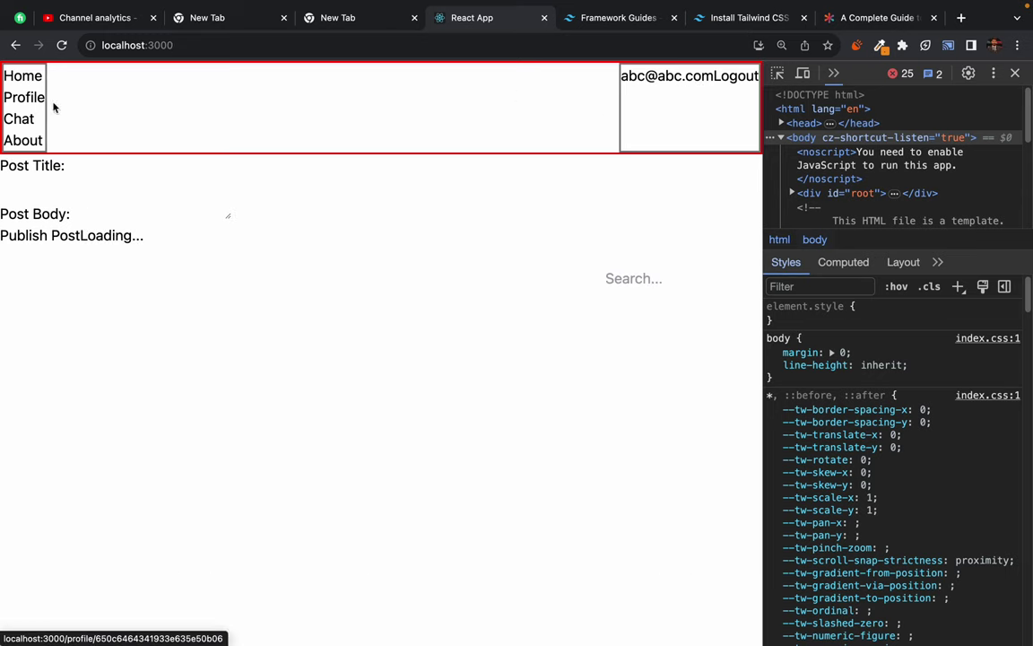
# - Inspect the navigation bar's nav, left list and Home list item in the developer tools, enlarging the element tree
pyautogui.rightClick(109, 93)
pyautogui.click(134, 356)
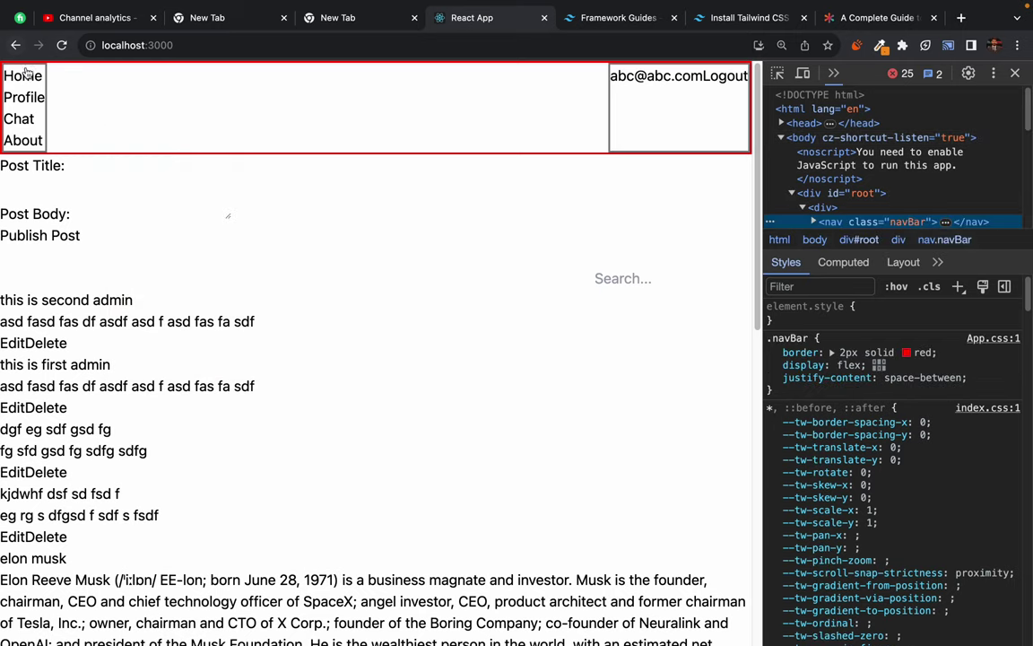
pyautogui.click(777, 73)
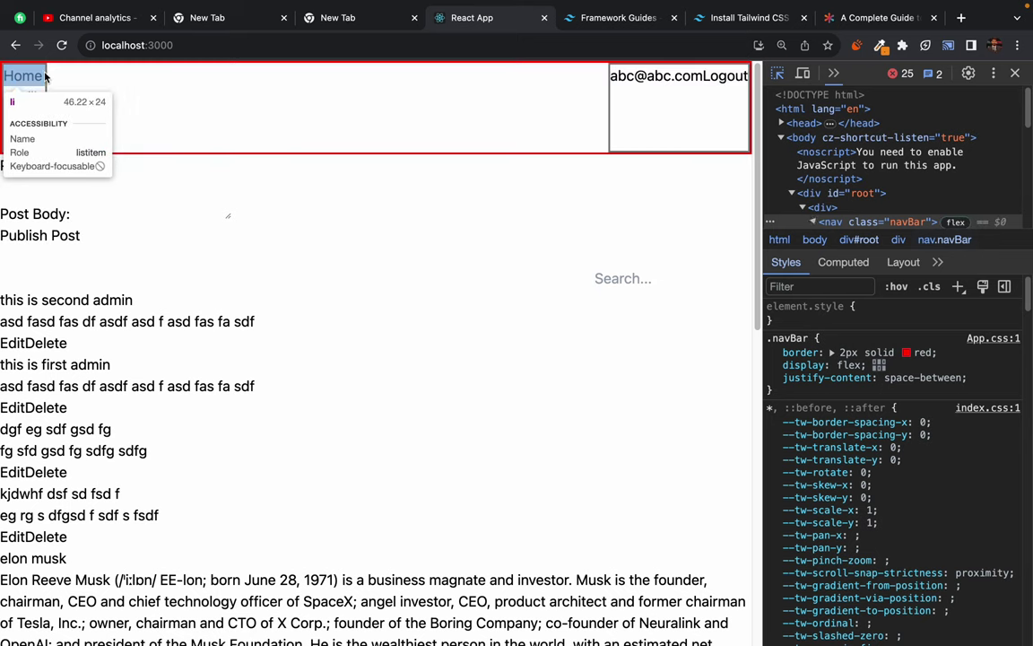
pyautogui.click(43, 75)
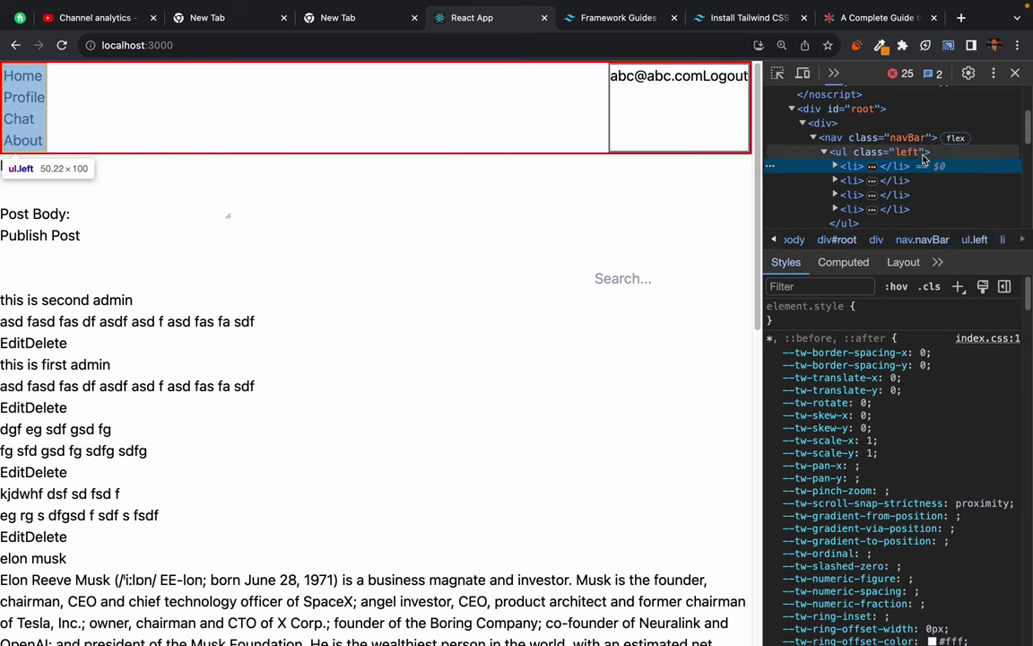
pyautogui.click(888, 137)
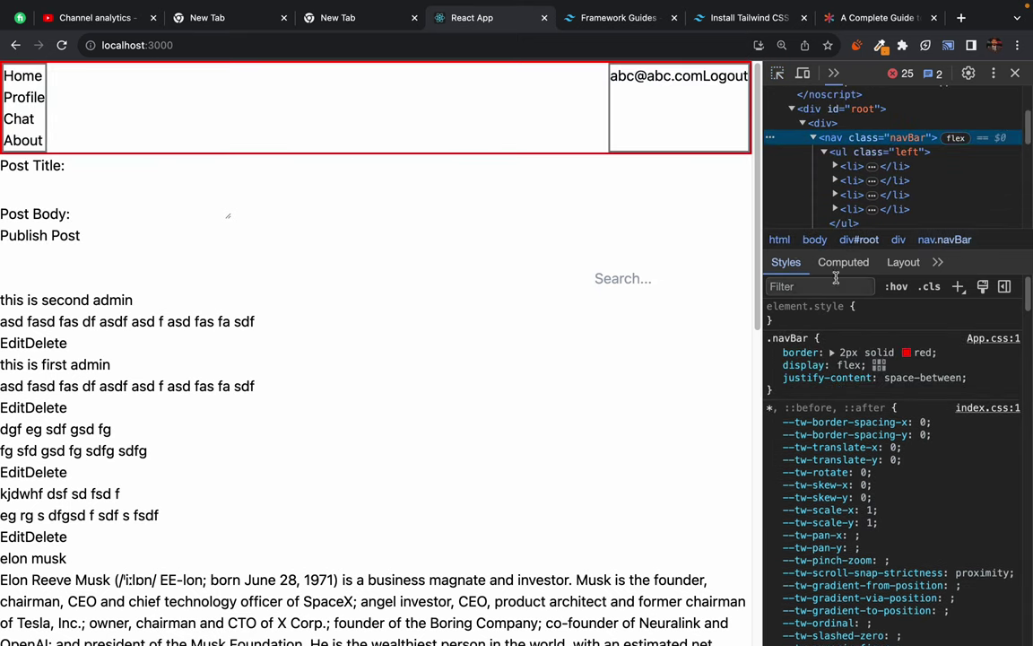
pyautogui.moveTo(834, 251); pyautogui.dragTo(834, 374)
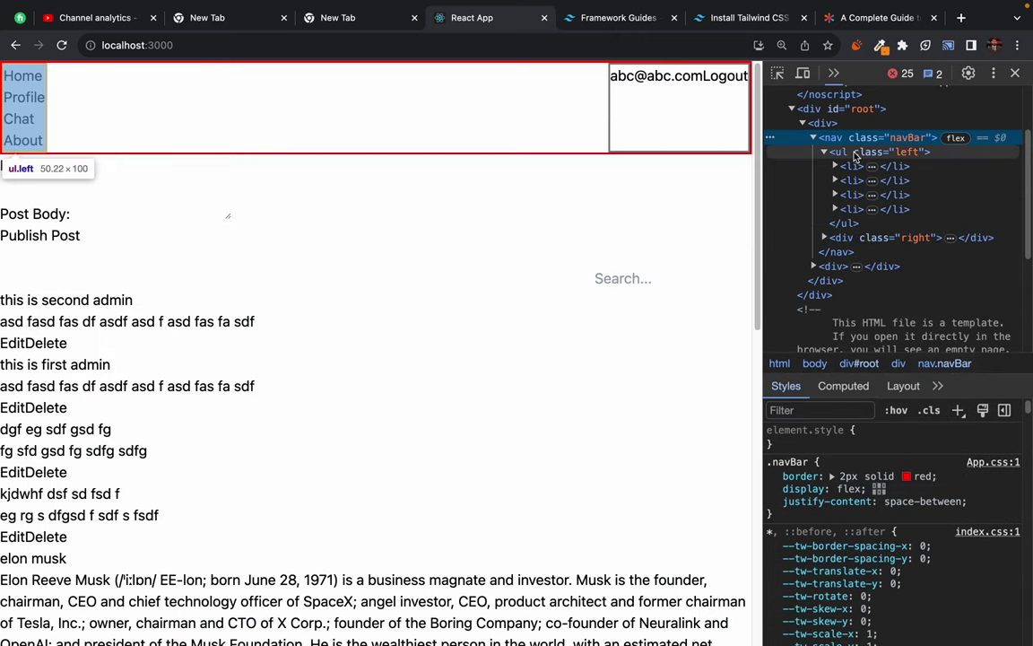
pyautogui.click(835, 167)
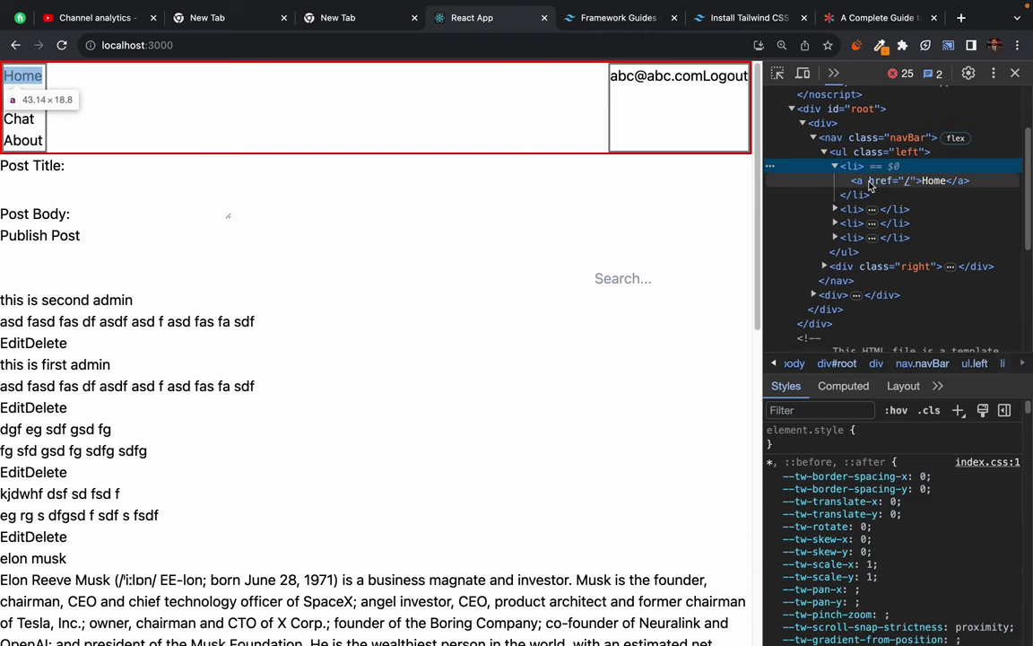
pyautogui.click(835, 166)
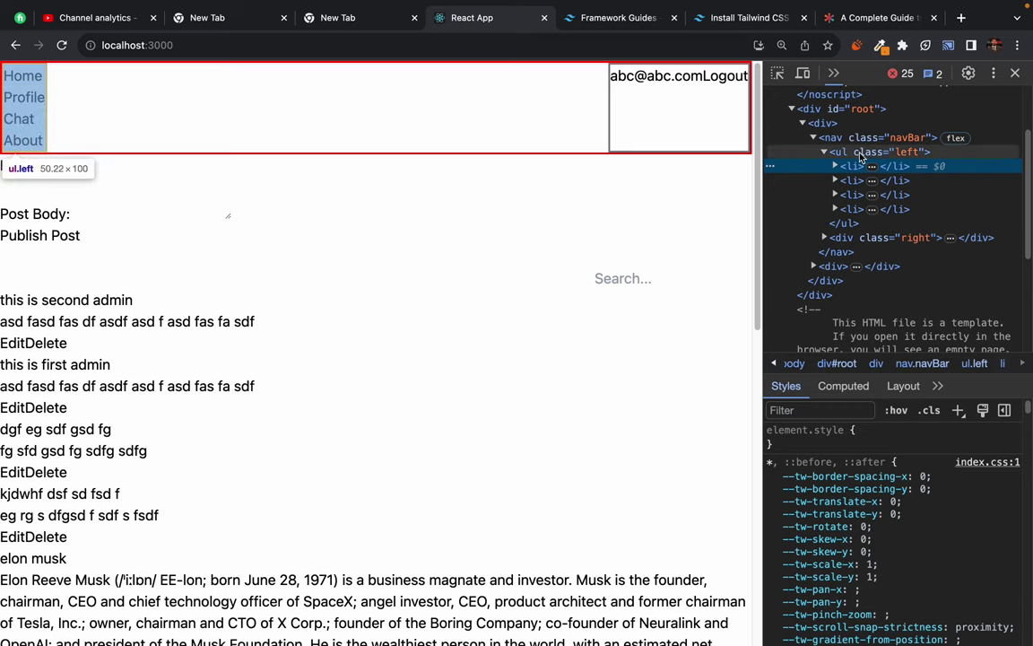
pyautogui.click(859, 154)
# - Return to App.css and add an empty .navBar .left rule below the shared border rule
pyautogui.hotkey('ctrl', 'Left')
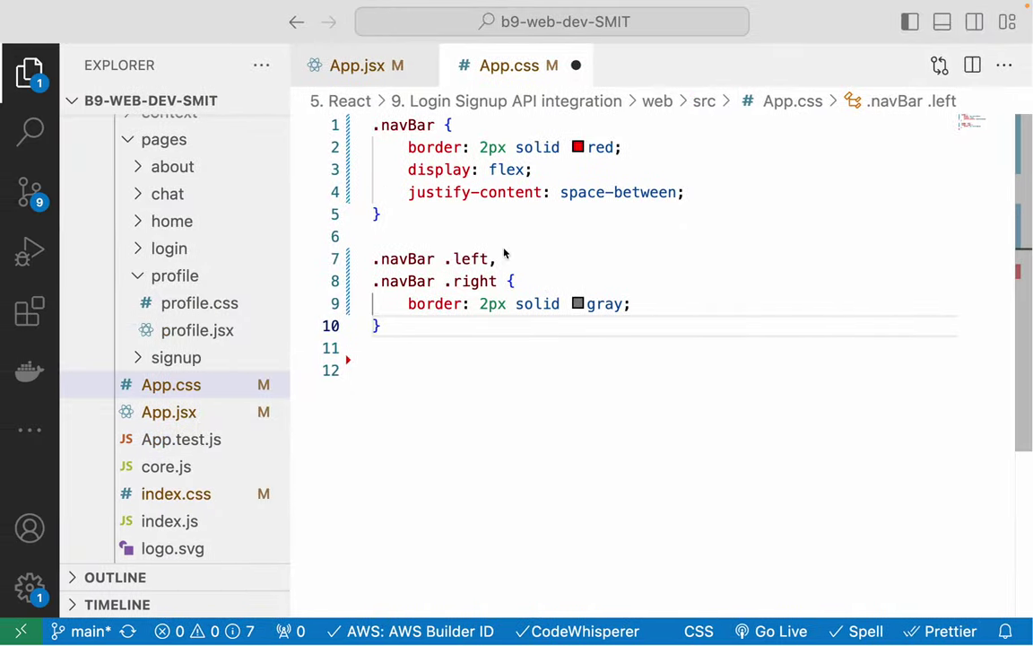
pyautogui.press('Return')
pyautogui.press('Return')
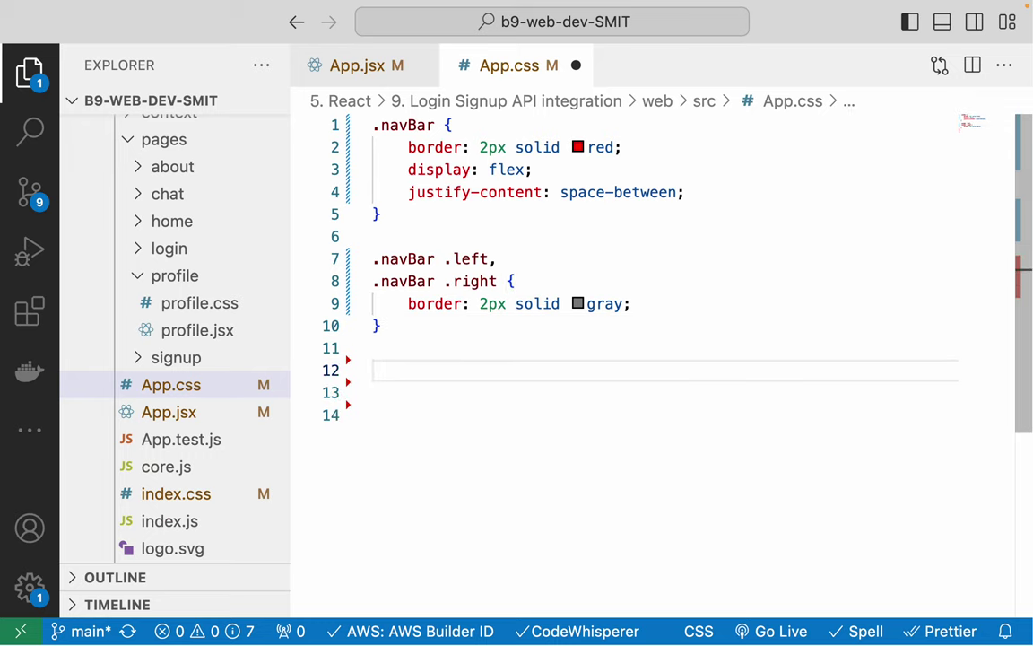
pyautogui.write('.nav')
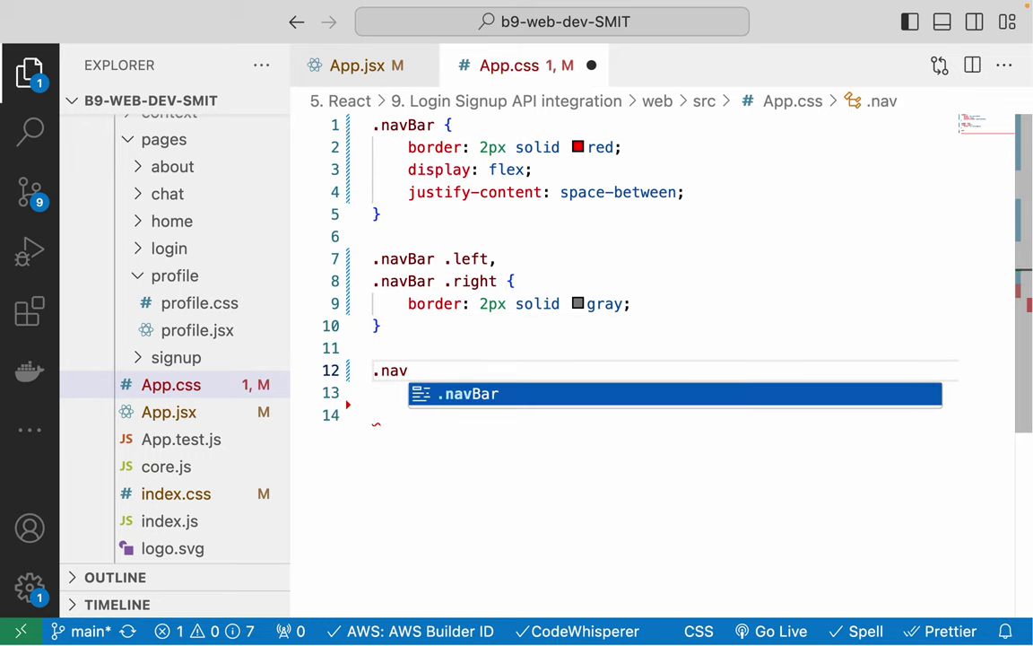
pyautogui.write('Bar')
pyautogui.write('.')
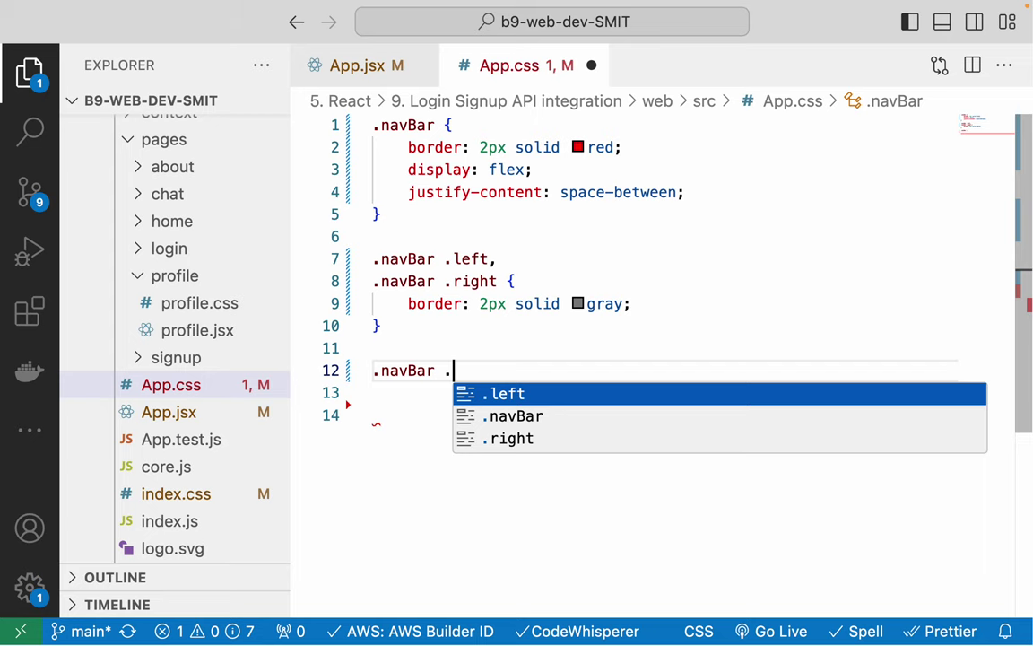
pyautogui.write('left{')
pyautogui.press('Return')
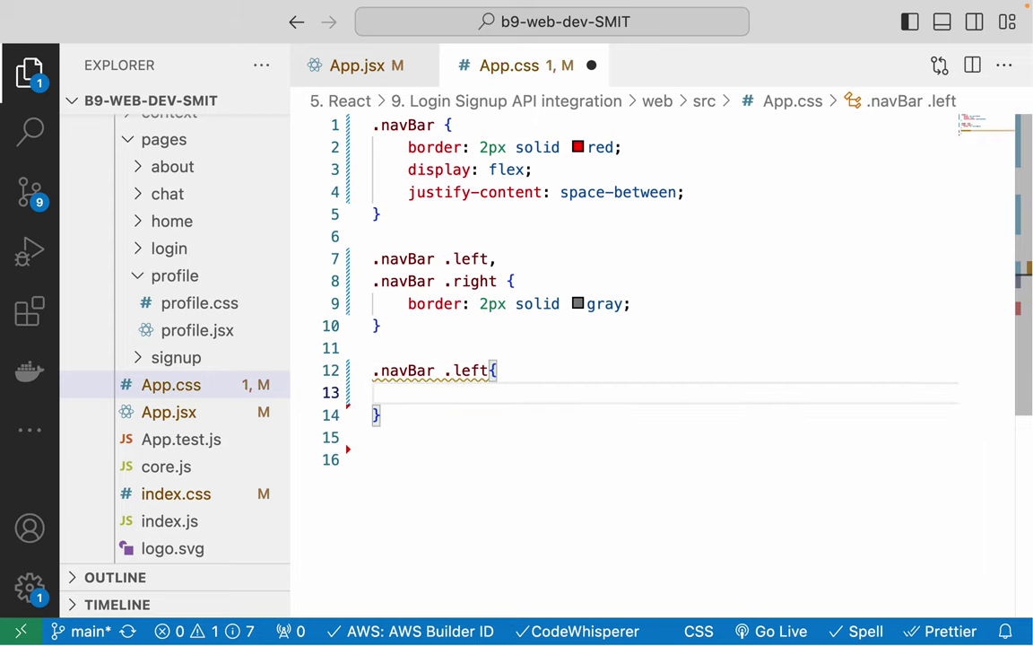
# - Add display: flex; to the new .navBar .left rule, save App.css, and view the app in the browser
pyautogui.write('displa')
pyautogui.press('Return')
pyautogui.write('fle')
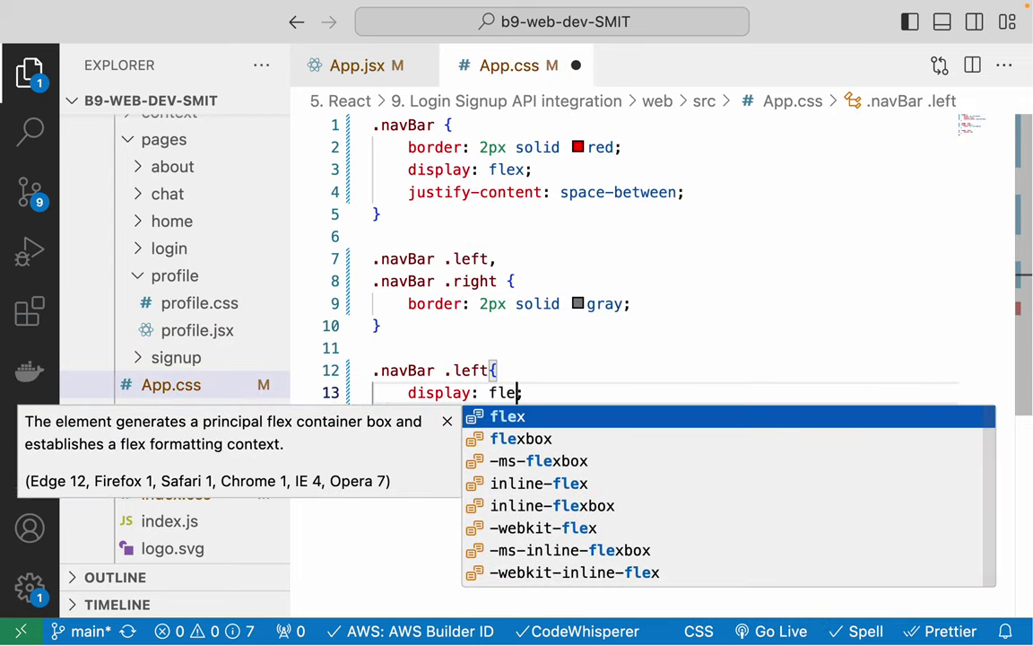
pyautogui.write('x')
pyautogui.click(492, 281)
pyautogui.press('super+s')
pyautogui.press('super+Tab')
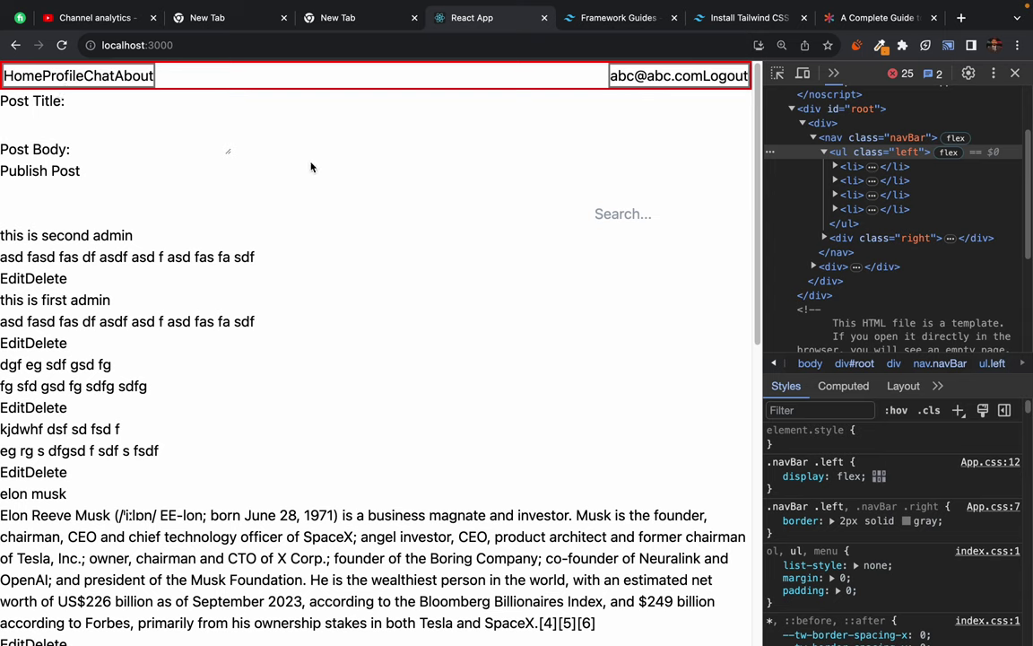
# - Read the introduction on the Tailwind CSS Framework Guides page, visiting the Tailwind UI components page and returning
pyautogui.click(618, 25)
pyautogui.moveTo(354, 128); pyautogui.dragTo(618, 184)
pyautogui.click(743, 196)
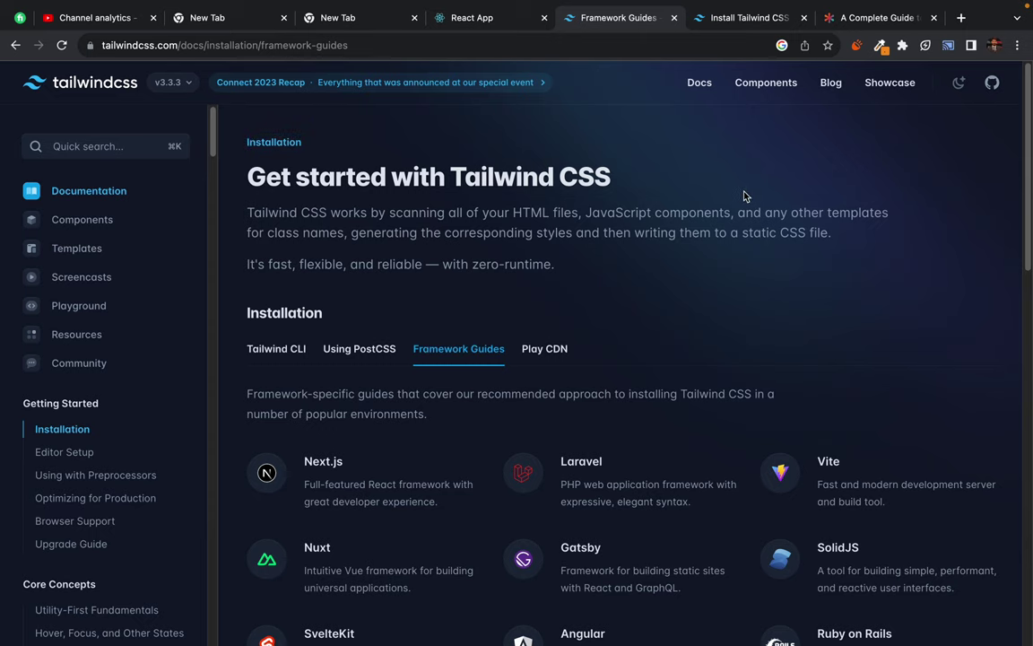
pyautogui.moveTo(301, 216); pyautogui.dragTo(657, 235)
pyautogui.click(390, 231)
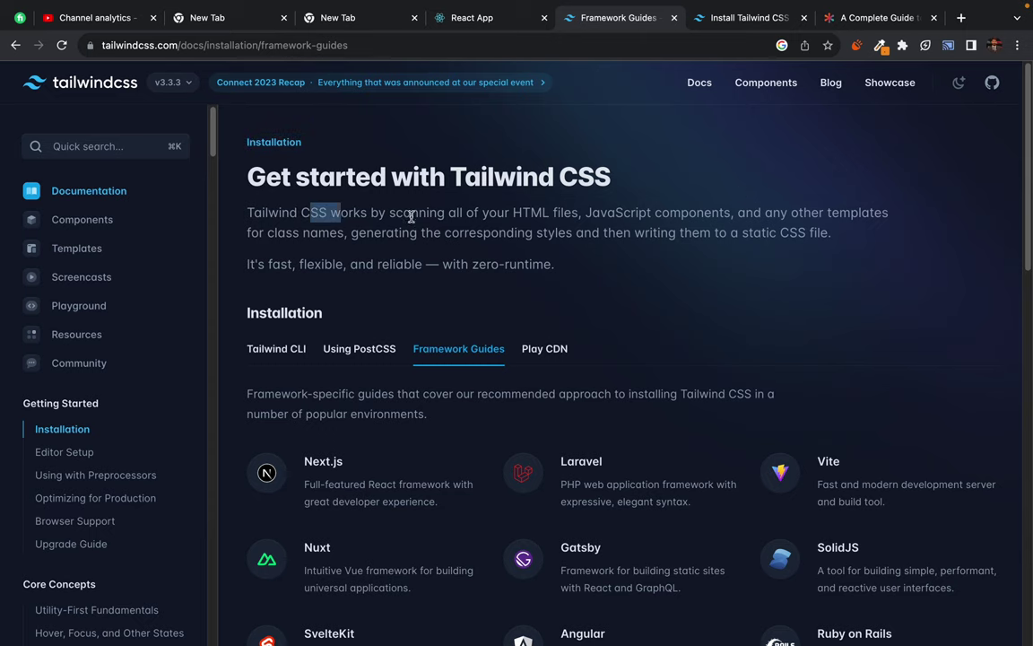
pyautogui.moveTo(411, 217); pyautogui.dragTo(517, 215)
pyautogui.click(540, 191)
pyautogui.scroll(-1, 146, 284)
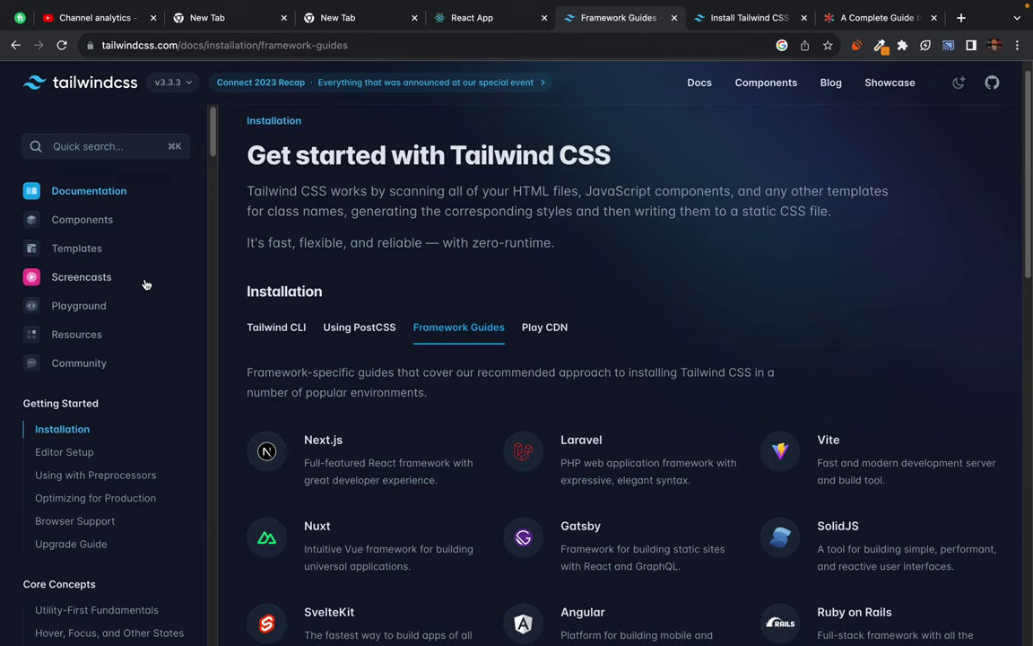
pyautogui.click(58, 219)
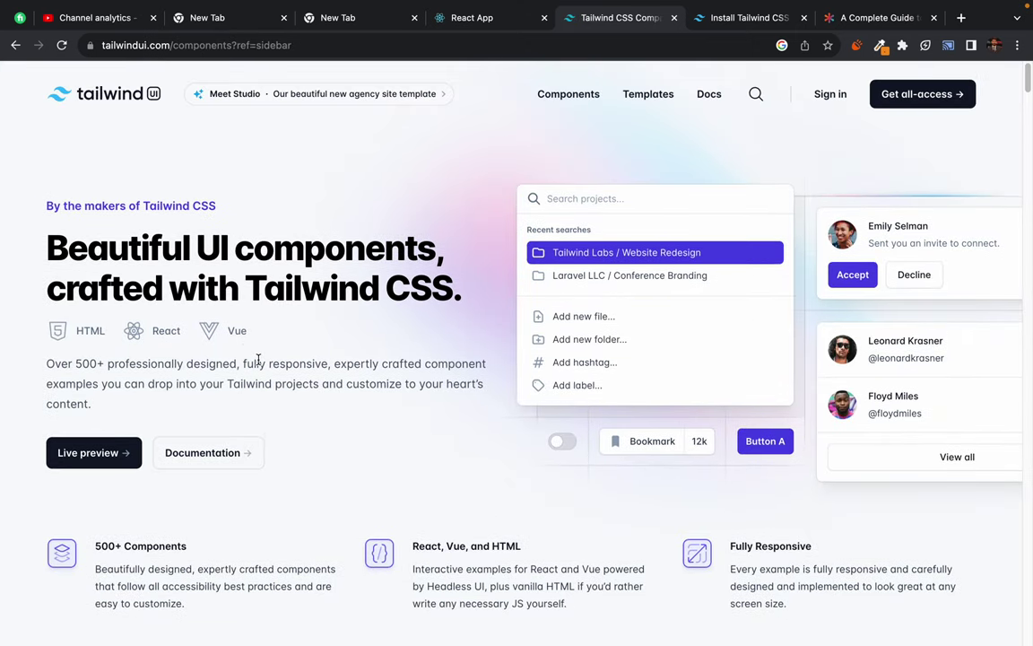
pyautogui.press('super+bracketleft')
# - Browse the Tailwind documentation's topic list from Getting Started through Layout, Flexbox & Grid, Spacing and Typography to Effects and Filters
pyautogui.scroll(-4, 105, 328)
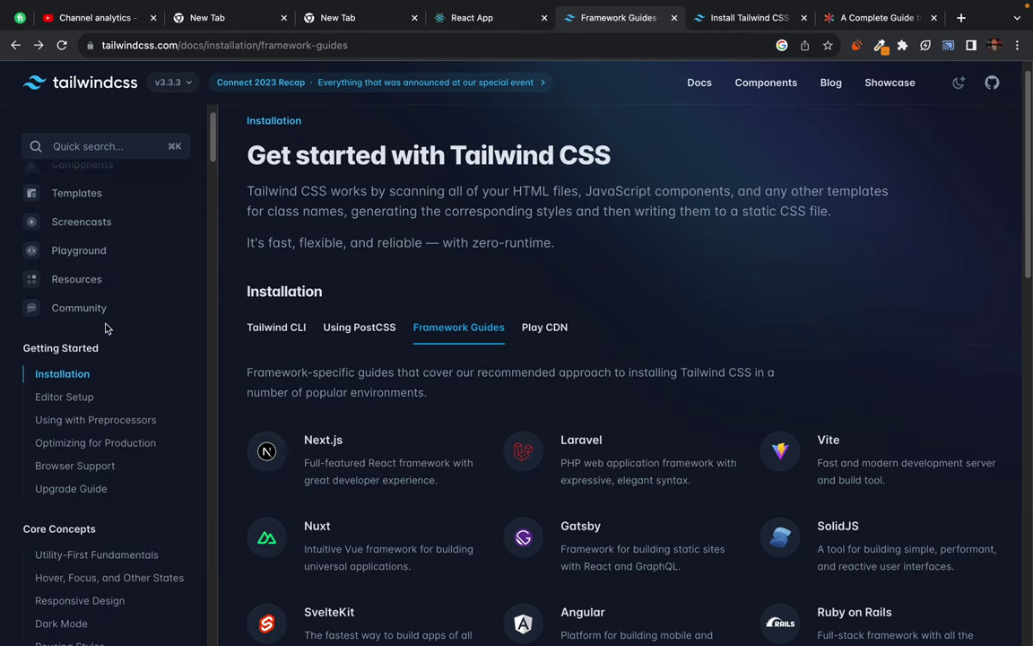
pyautogui.scroll(-8, 105, 328)
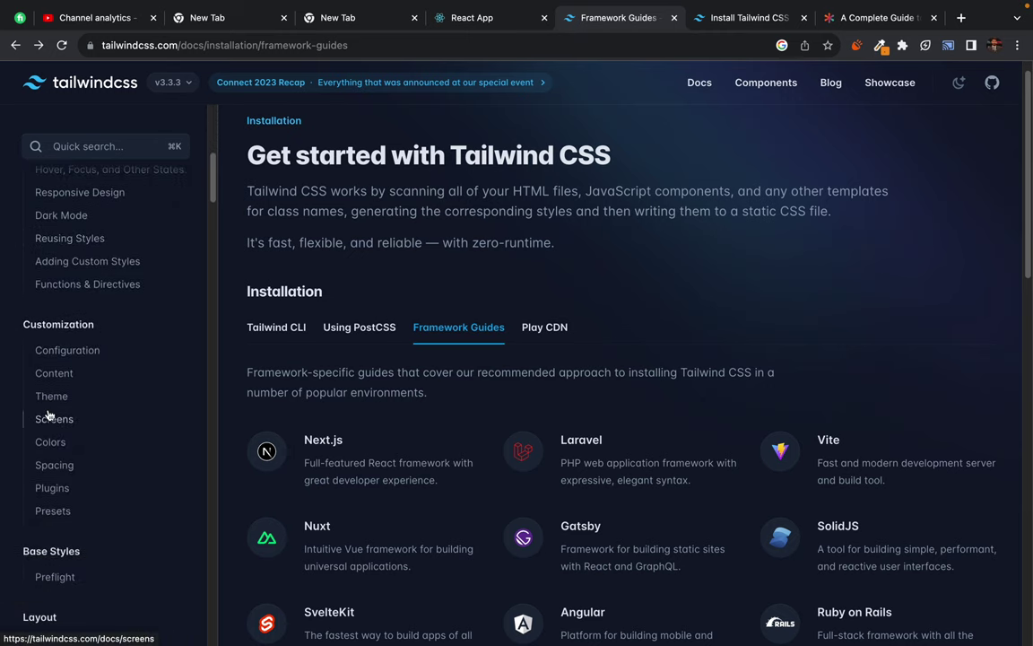
pyautogui.scroll(-6, 49, 414)
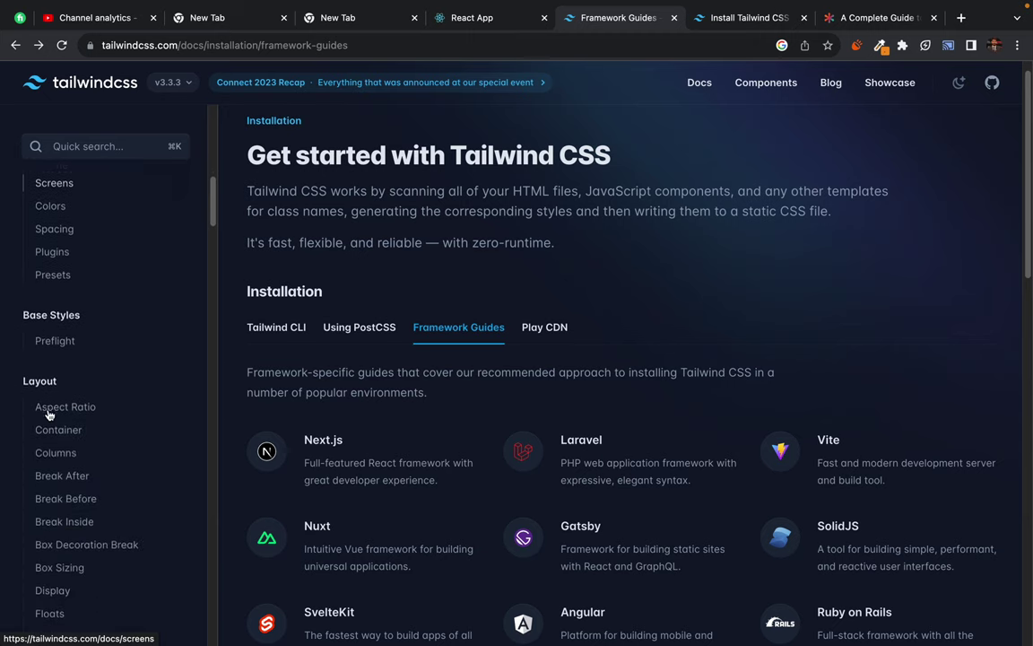
pyautogui.scroll(-4, 48, 413)
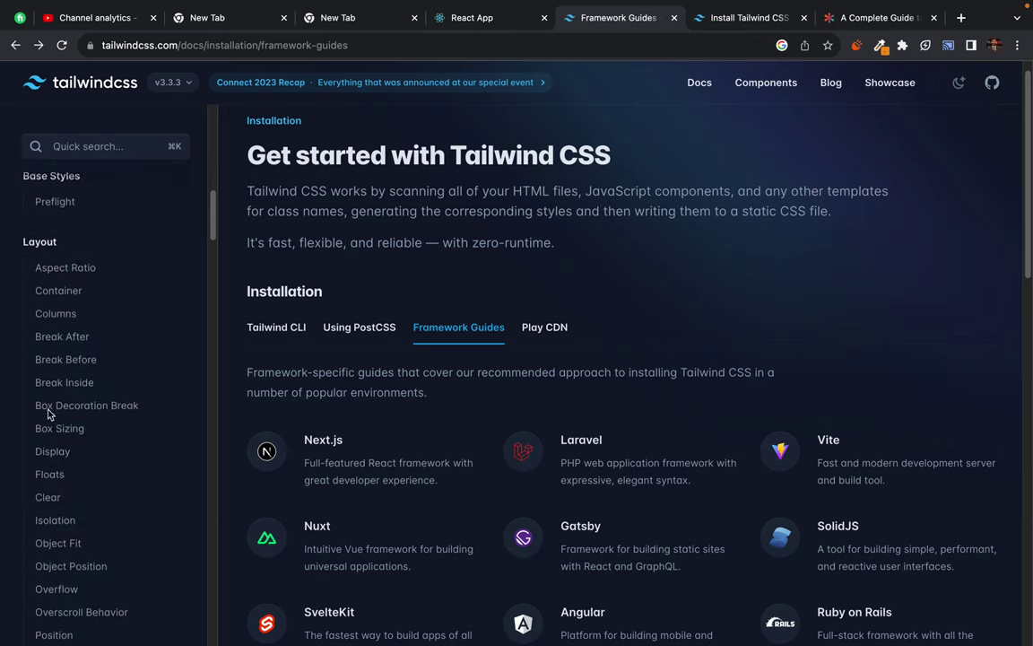
pyautogui.scroll(-7, 49, 413)
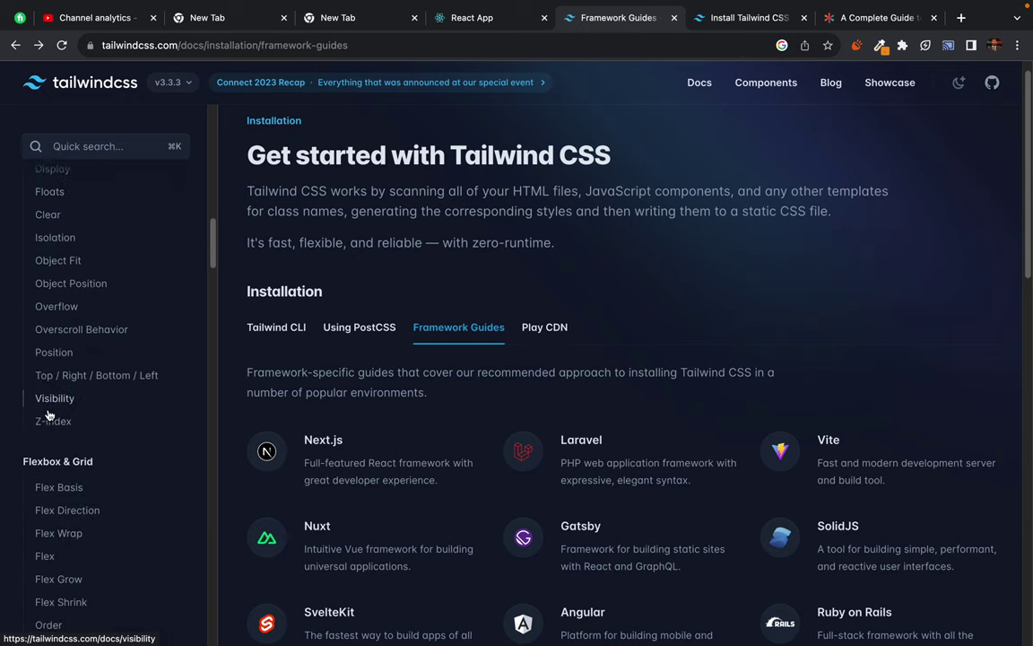
pyautogui.scroll(-3, 49, 413)
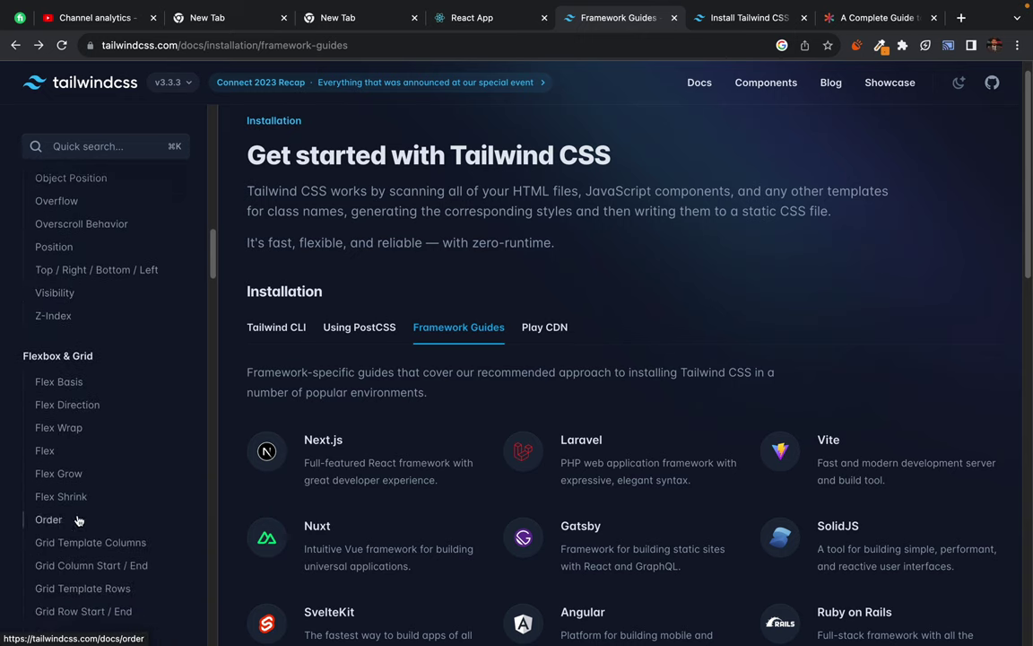
pyautogui.scroll(-11, 78, 519)
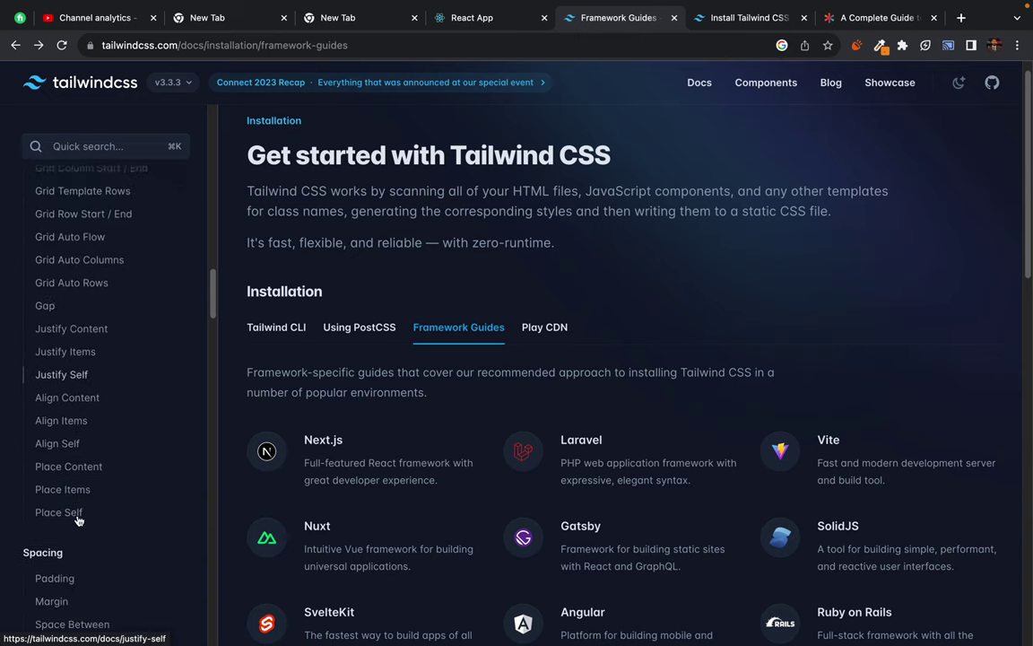
pyautogui.scroll(-10, 78, 520)
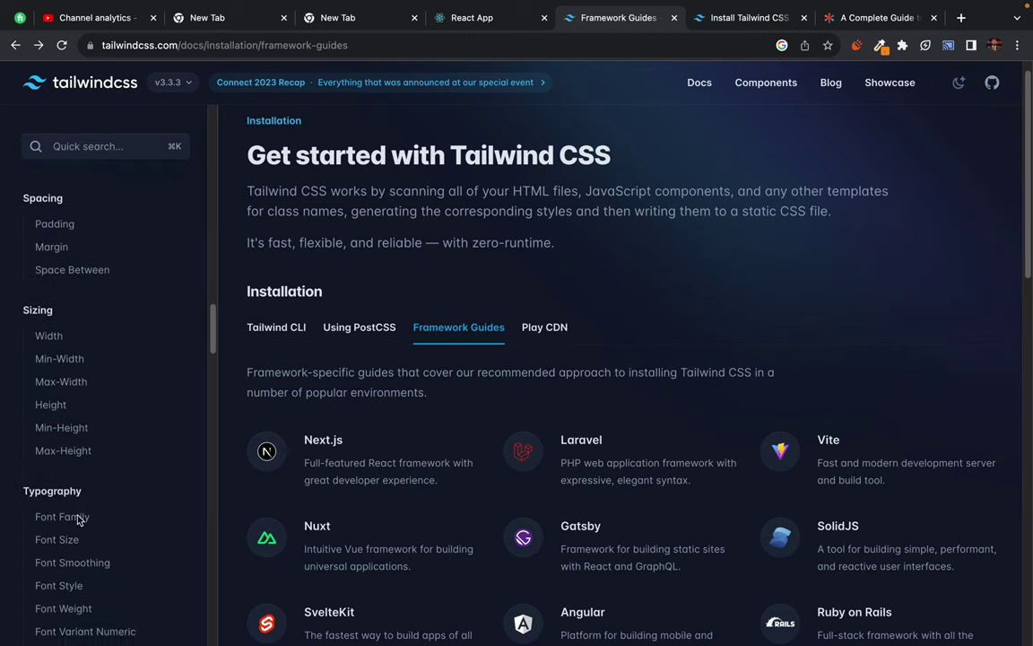
pyautogui.scroll(-19, 78, 519)
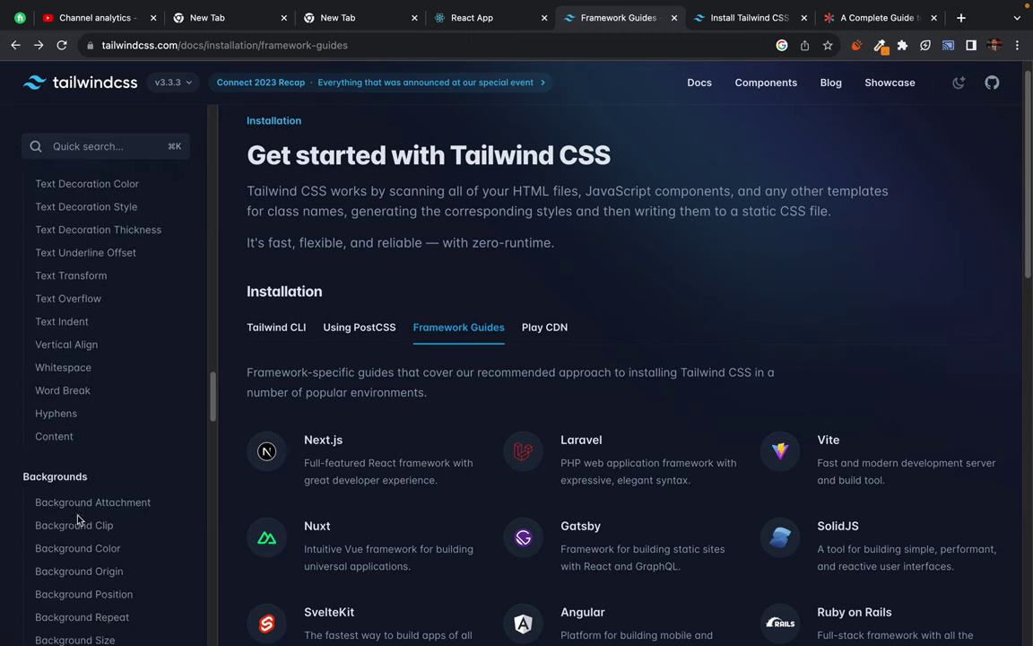
pyautogui.scroll(-20, 78, 519)
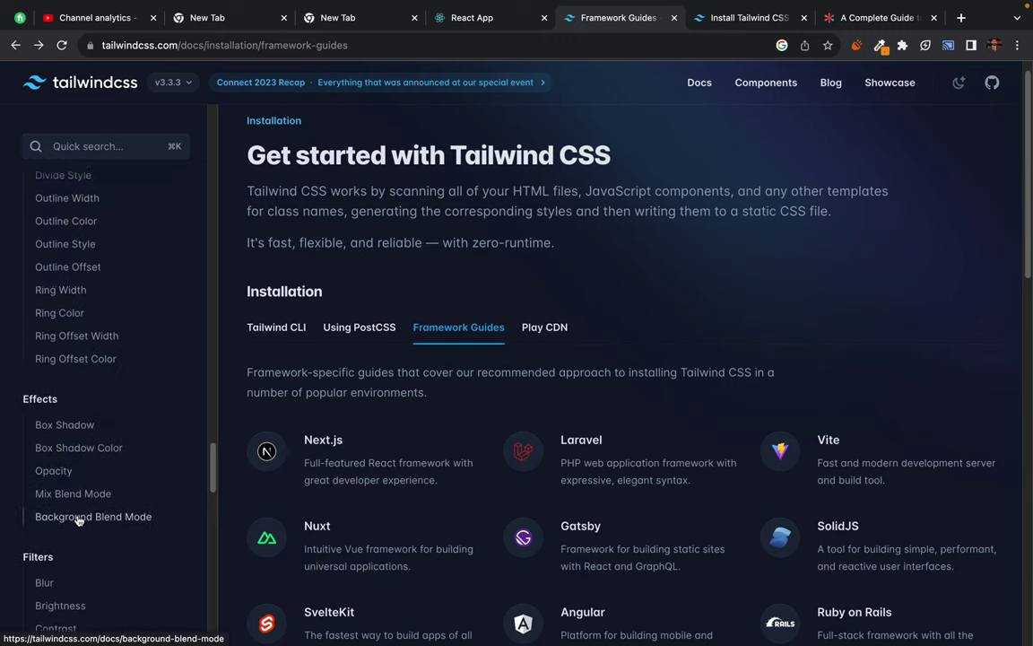
# - Close the Install Tailwind CSS tab, then go through the Tailwind CSS home page to the Tailwind UI site and skim its landing page
pyautogui.scroll(-1, 78, 519)
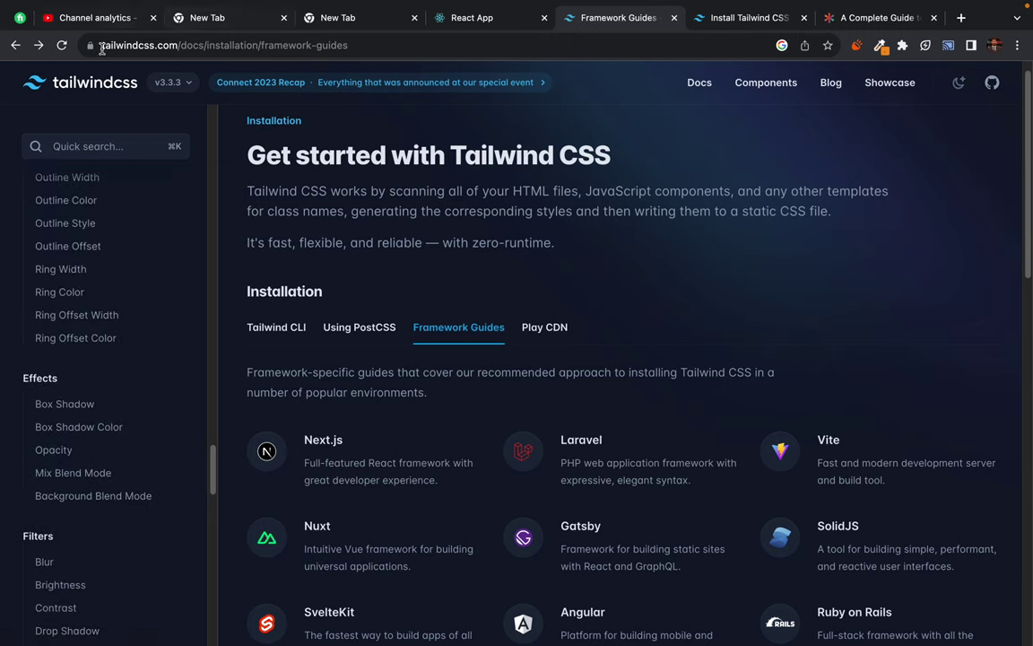
pyautogui.middleClick(715, 22)
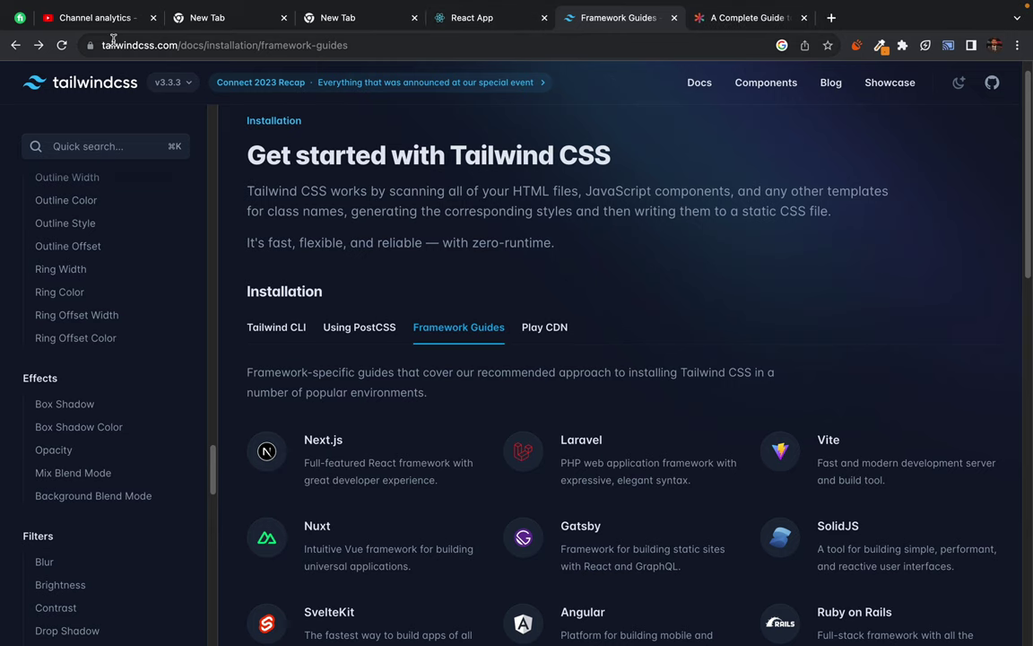
pyautogui.click(72, 81)
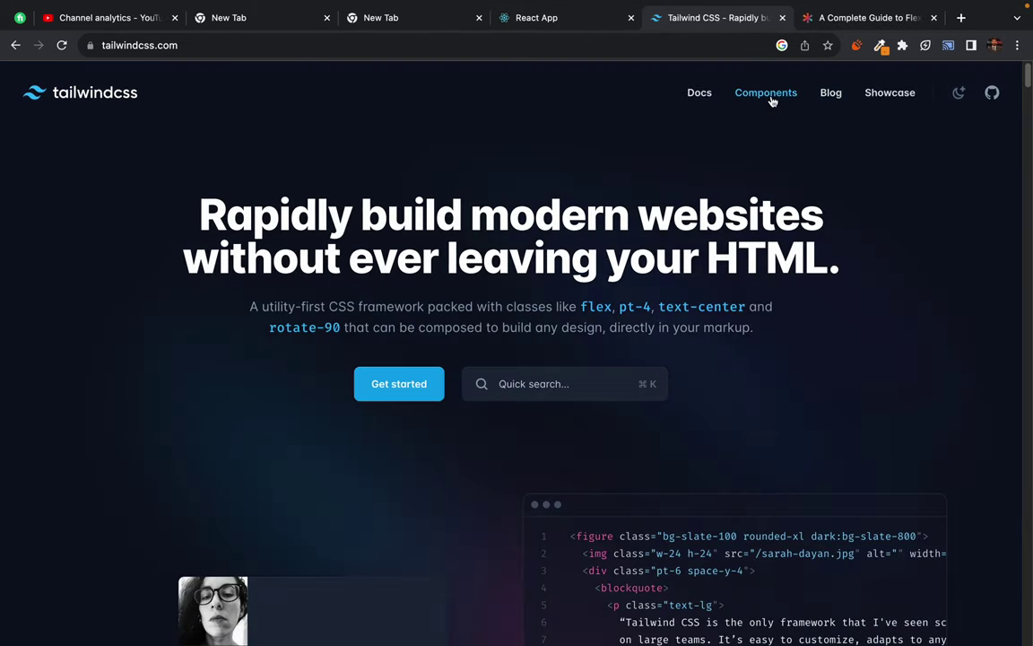
pyautogui.click(770, 97)
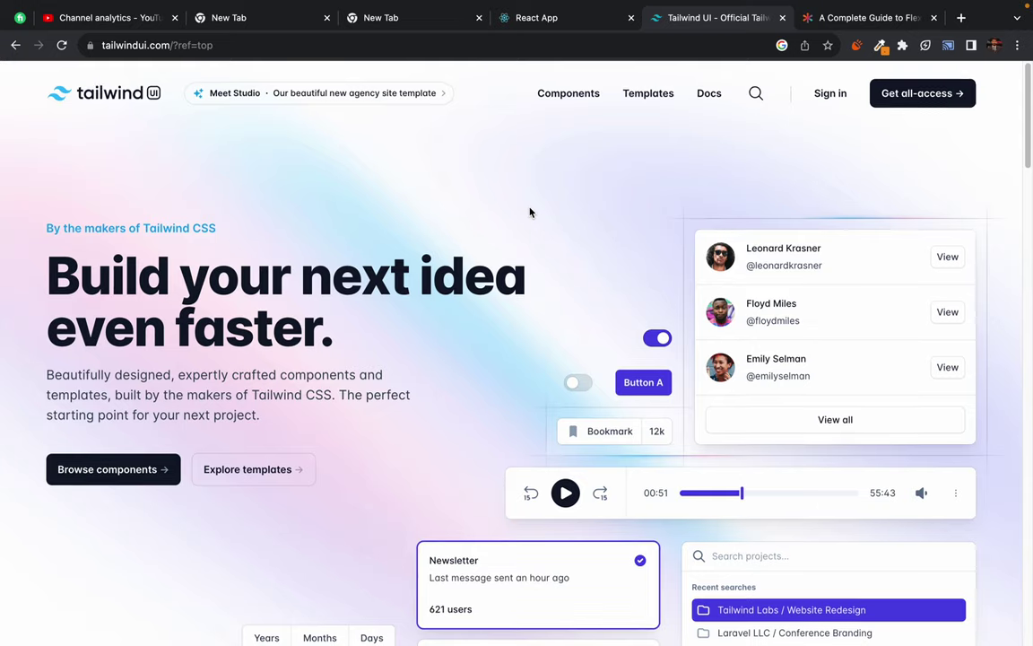
pyautogui.scroll(-5, 530, 212)
pyautogui.scroll(2, 531, 212)
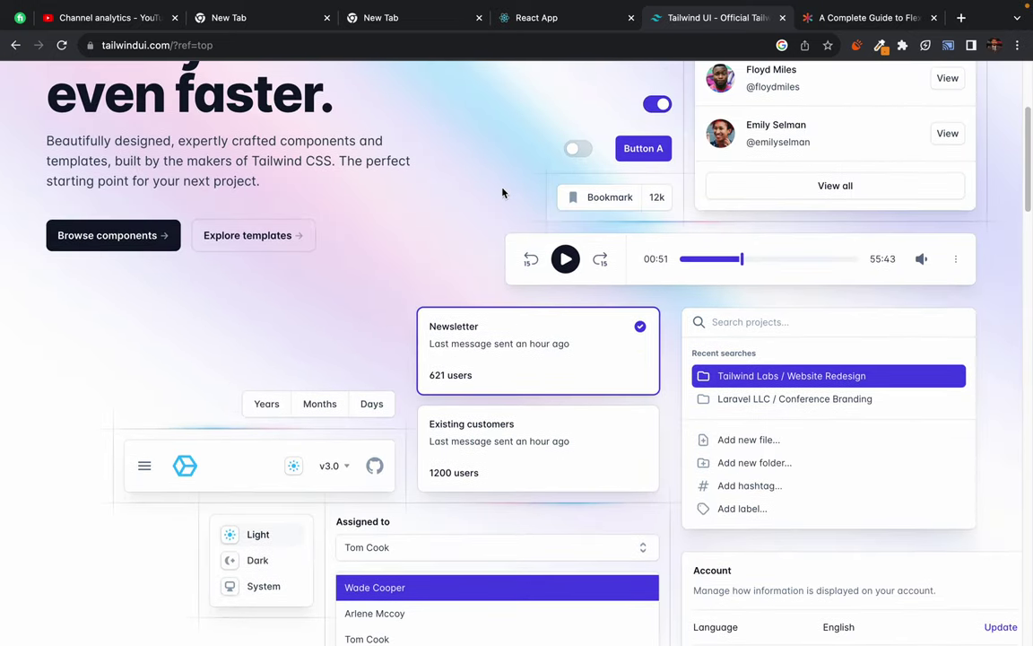
pyautogui.scroll(3, 502, 192)
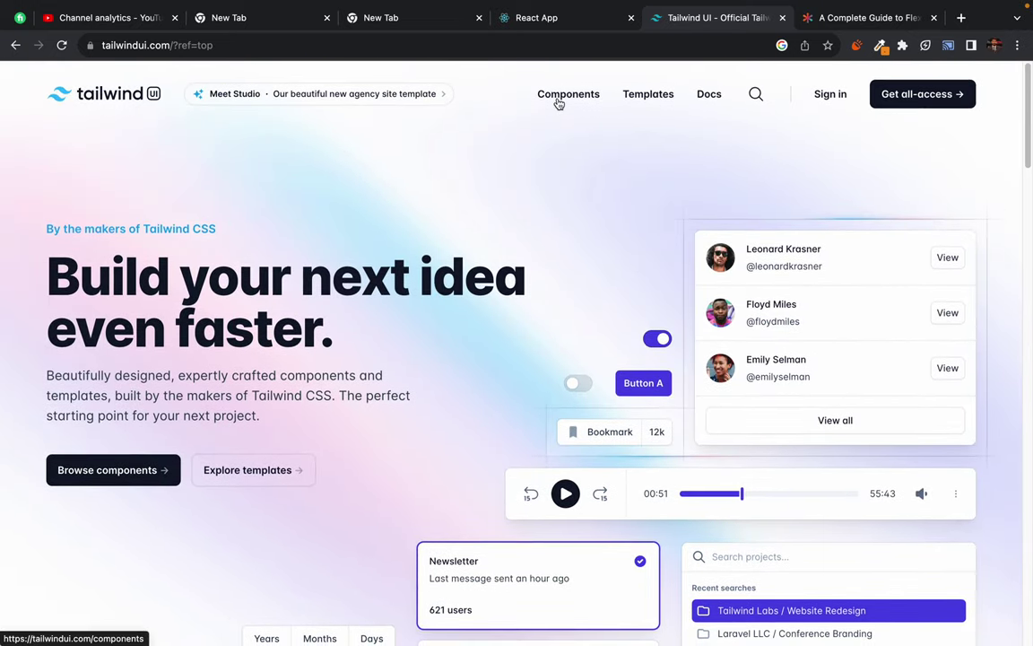
# - Browse the Tailwind UI components catalogue from the Marketing page sections through Application UI forms and feedback, returning to the start
pyautogui.click(558, 104)
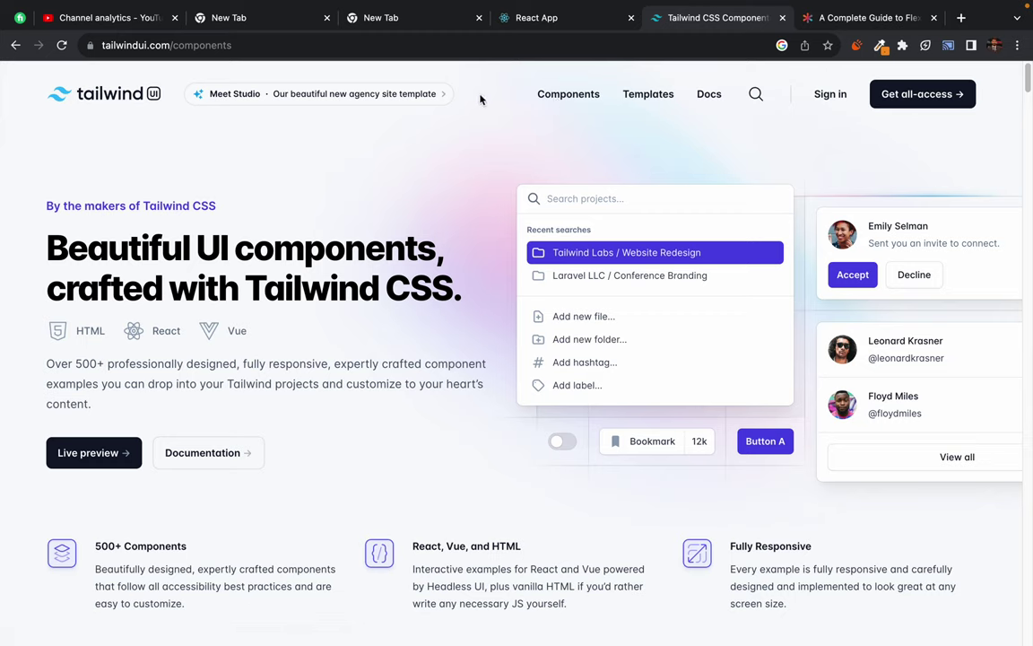
pyautogui.click(577, 96)
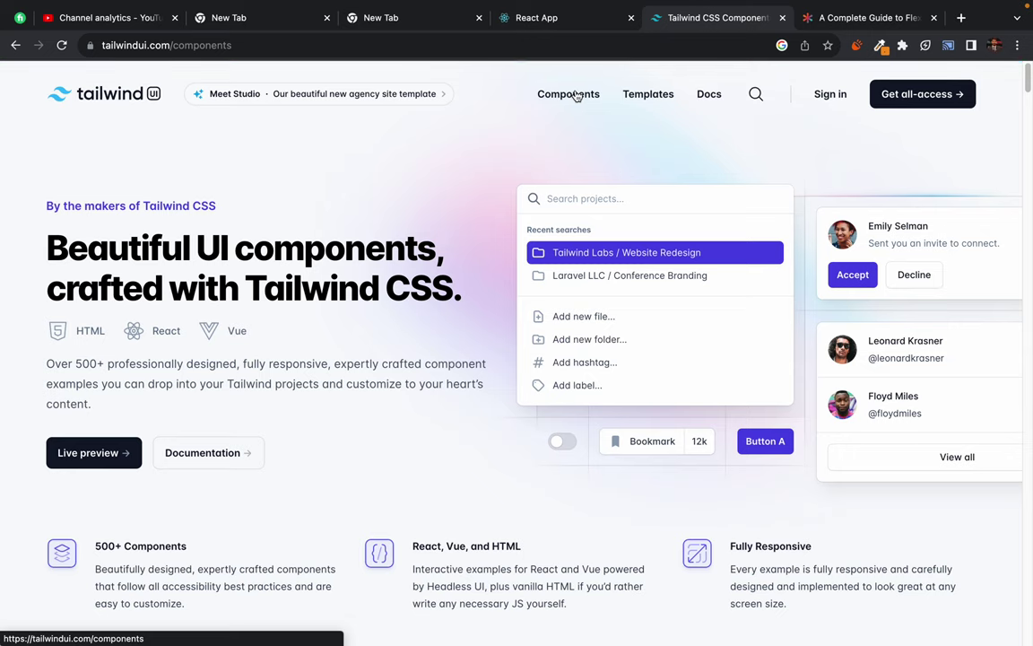
pyautogui.scroll(-6, 346, 472)
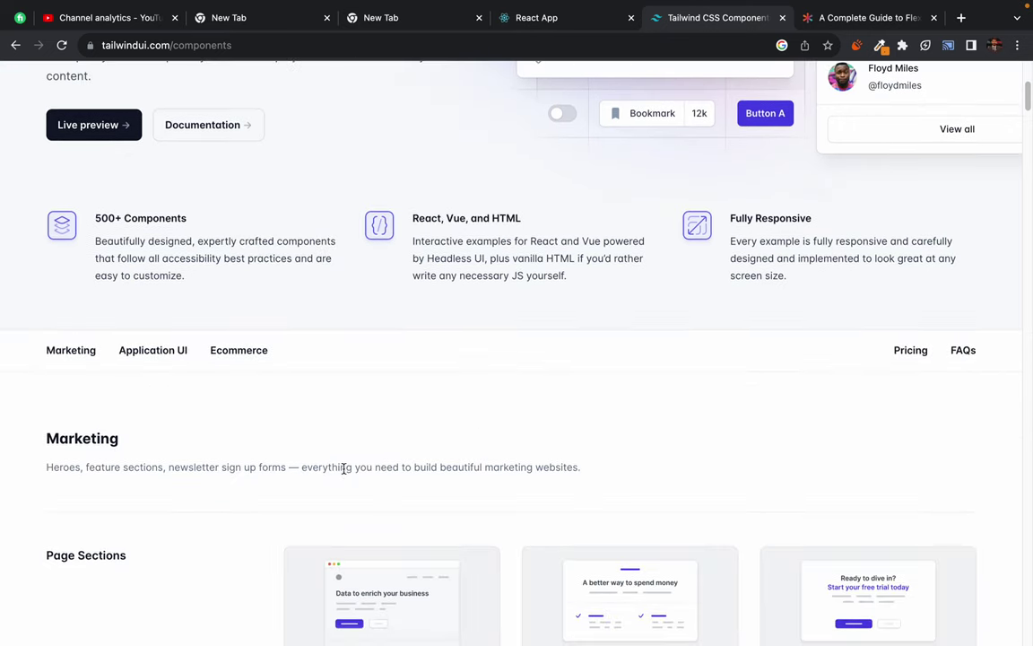
pyautogui.scroll(-3, 343, 469)
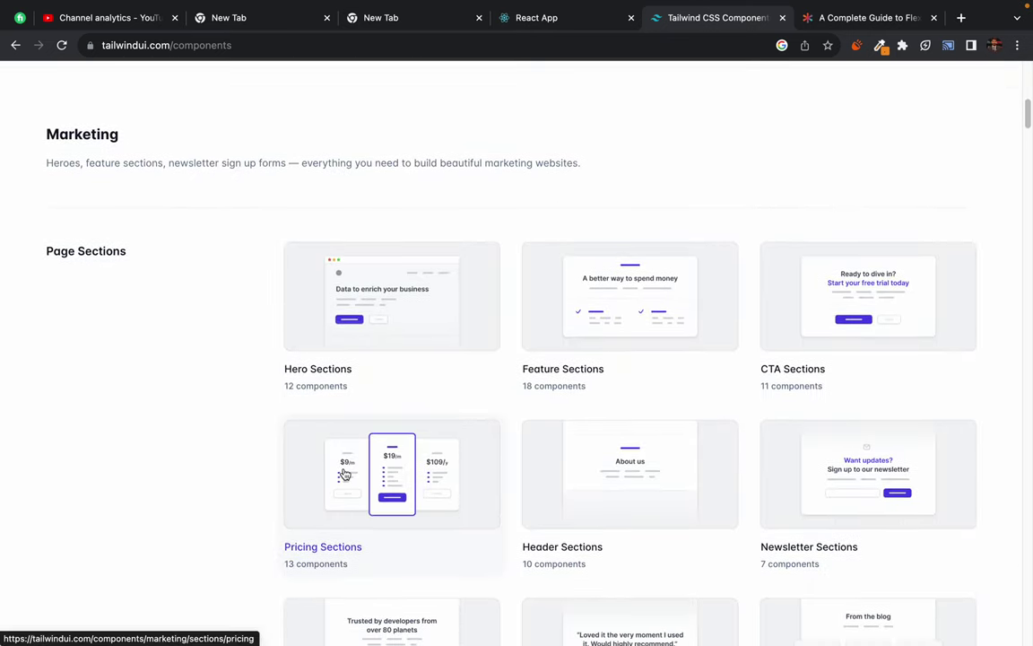
pyautogui.scroll(-12, 343, 473)
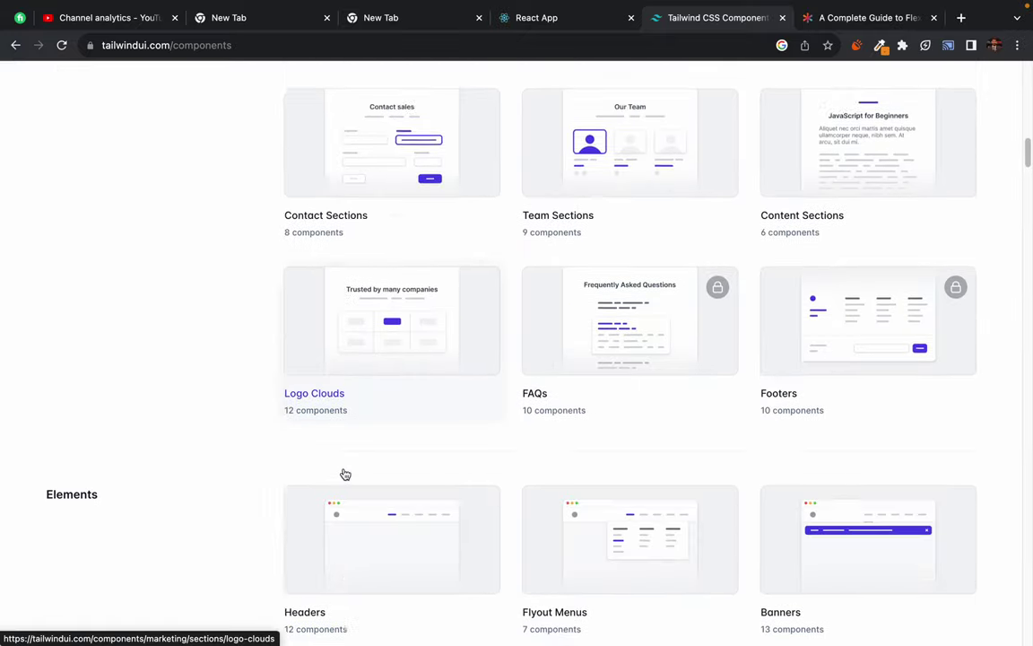
pyautogui.scroll(-10, 344, 473)
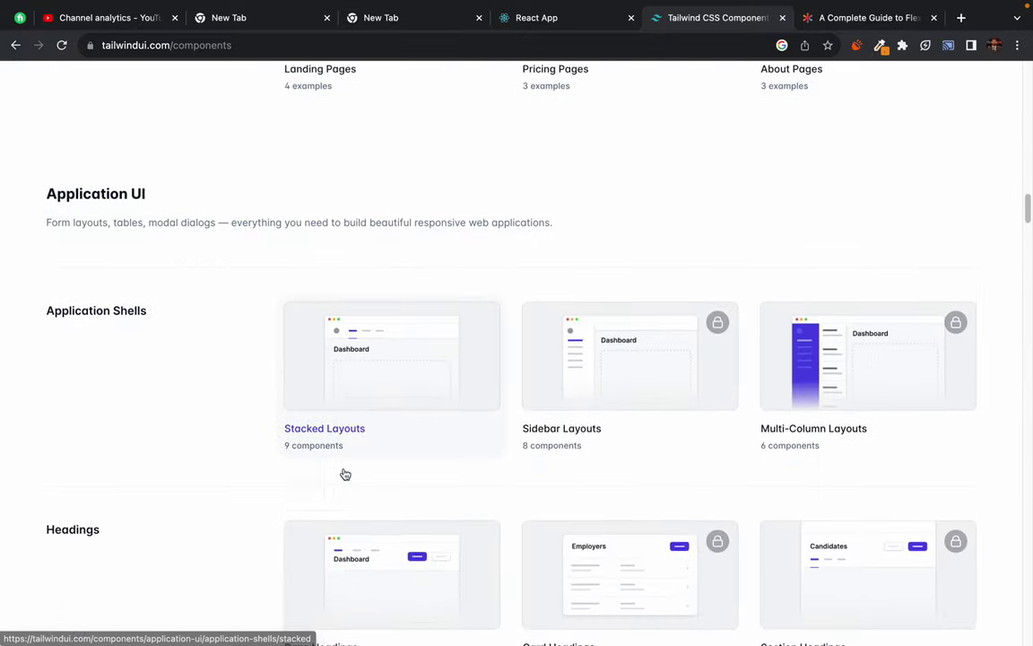
pyautogui.scroll(-13, 344, 473)
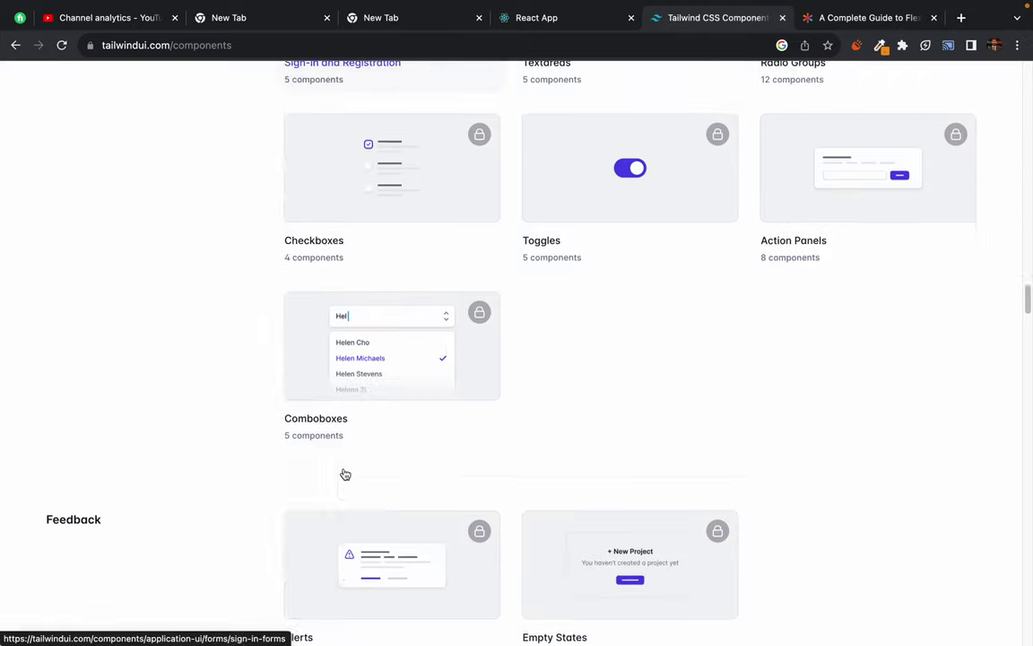
pyautogui.scroll(8, 345, 474)
pyautogui.press('Home')
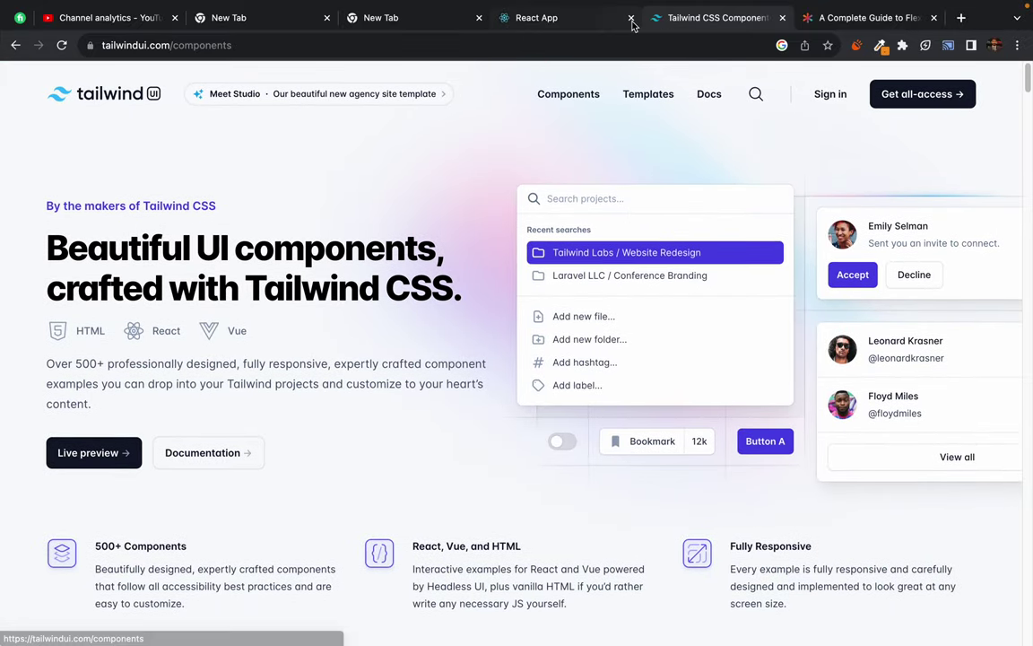
# - Check the Tailwind UI documentation page, then search Google for "tailwindcss docs" and open the Tailwind CSS v2 Documentation result
pyautogui.click(708, 94)
pyautogui.click(146, 46)
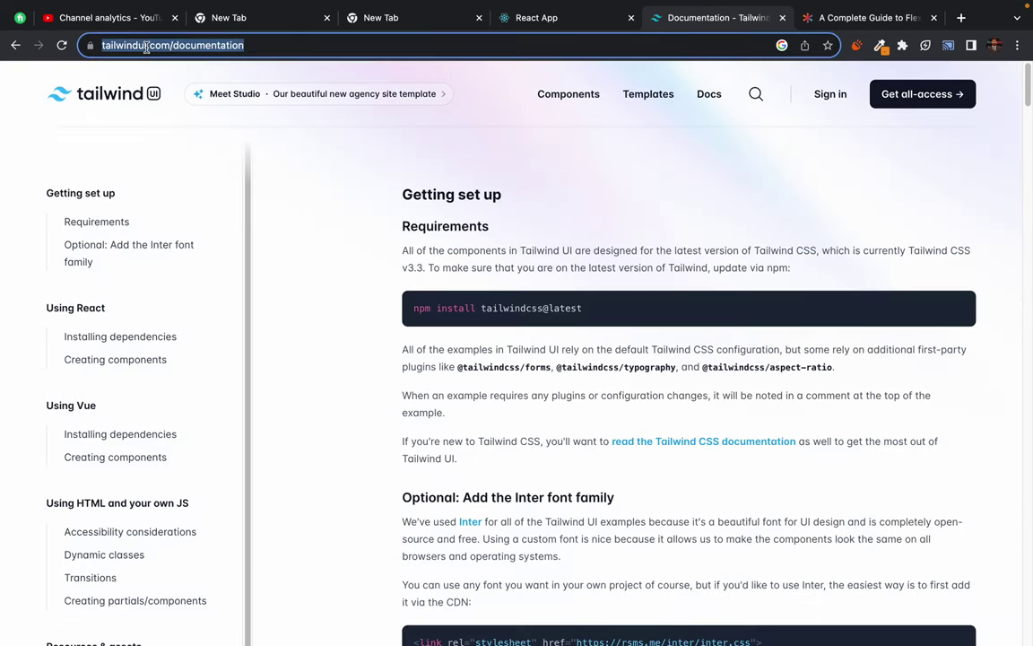
pyautogui.write('tailwind')
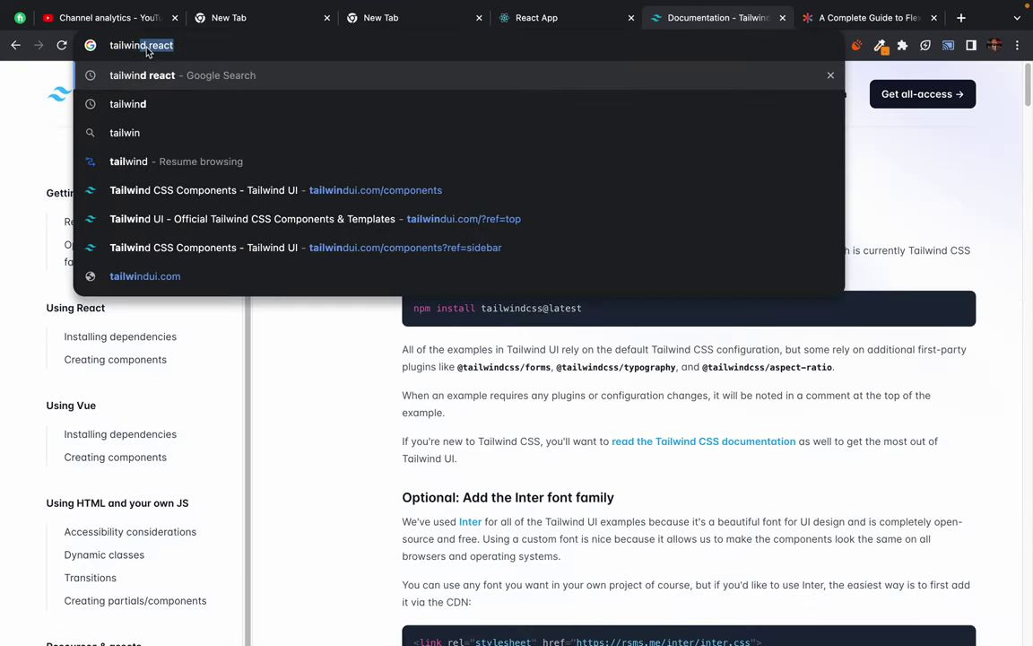
pyautogui.press('BackSpace')
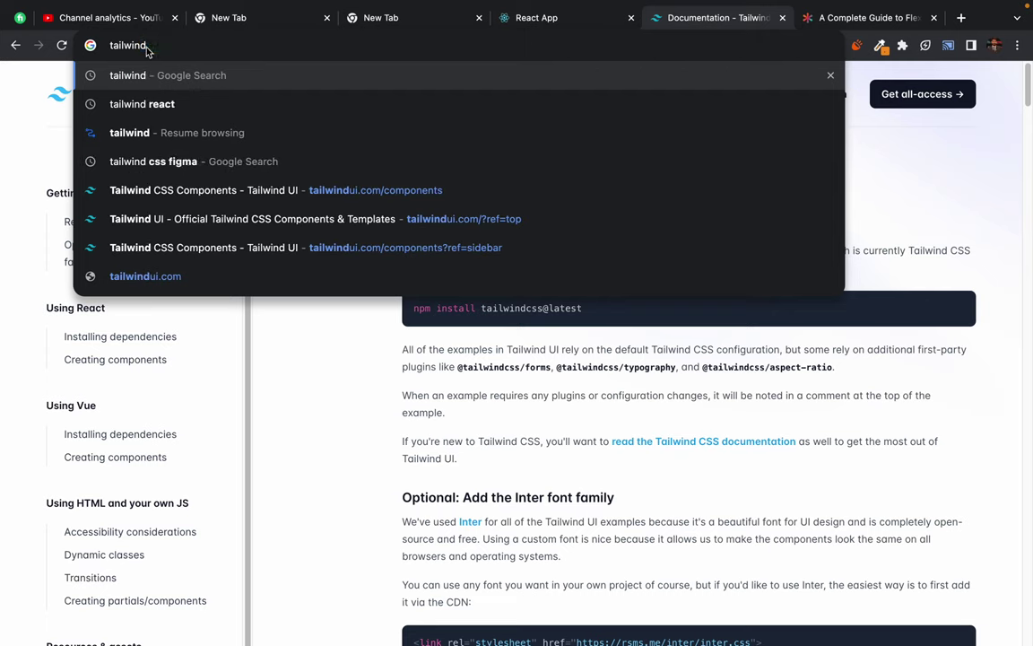
pyautogui.write('css')
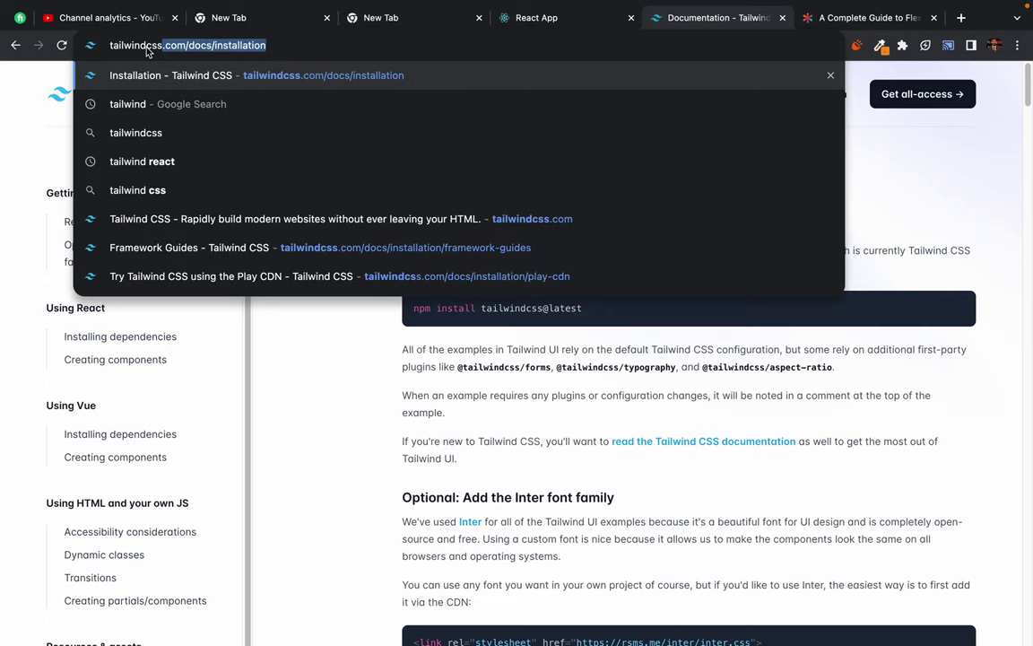
pyautogui.press('BackSpace')
pyautogui.write('docs')
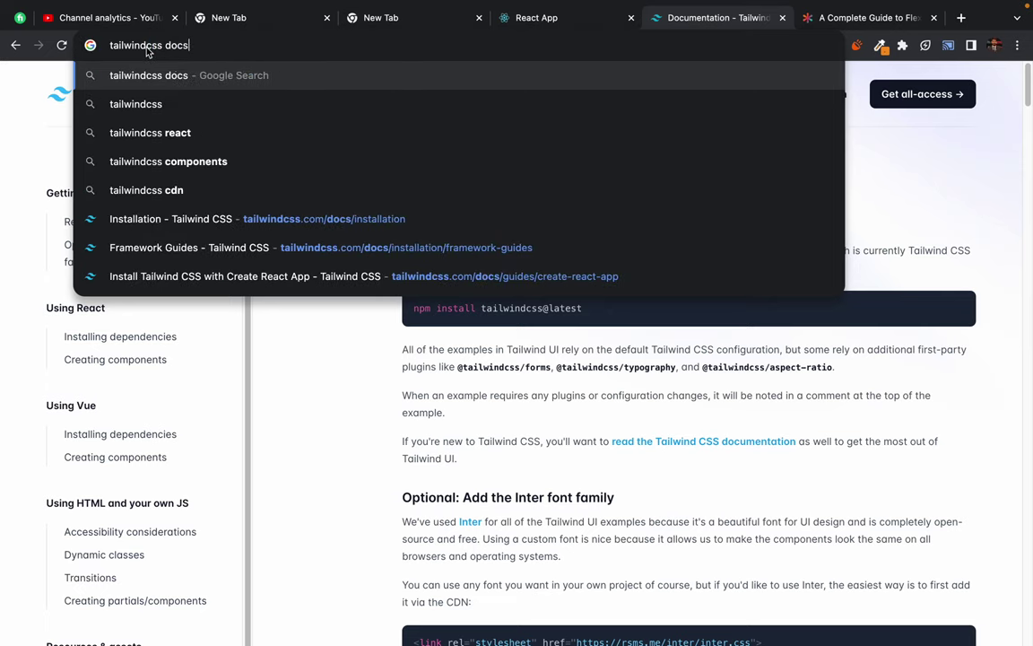
pyautogui.press('Return')
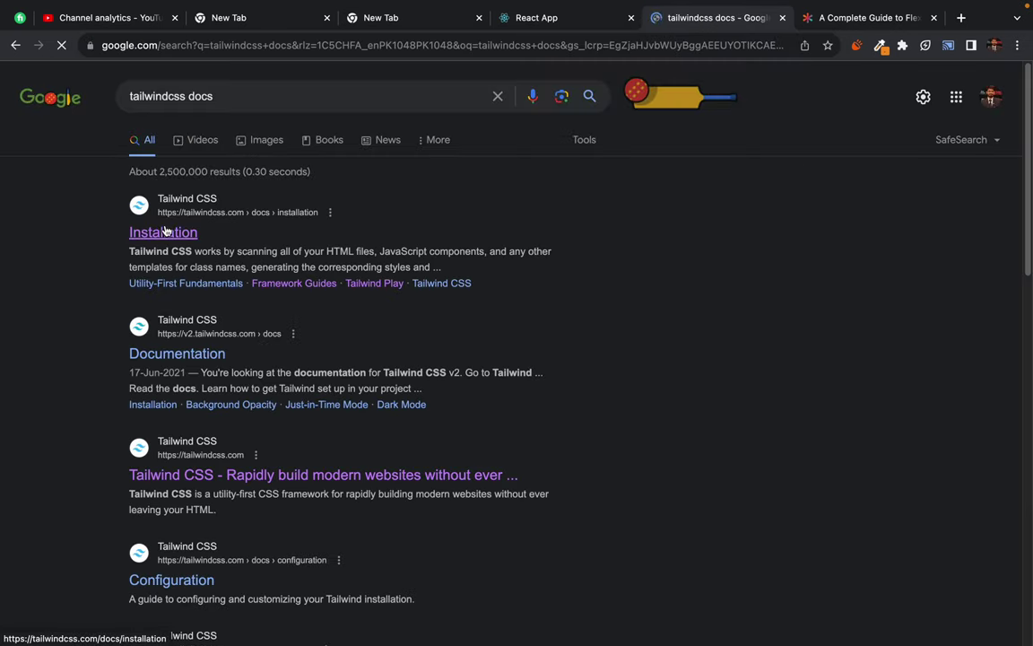
pyautogui.click(181, 354)
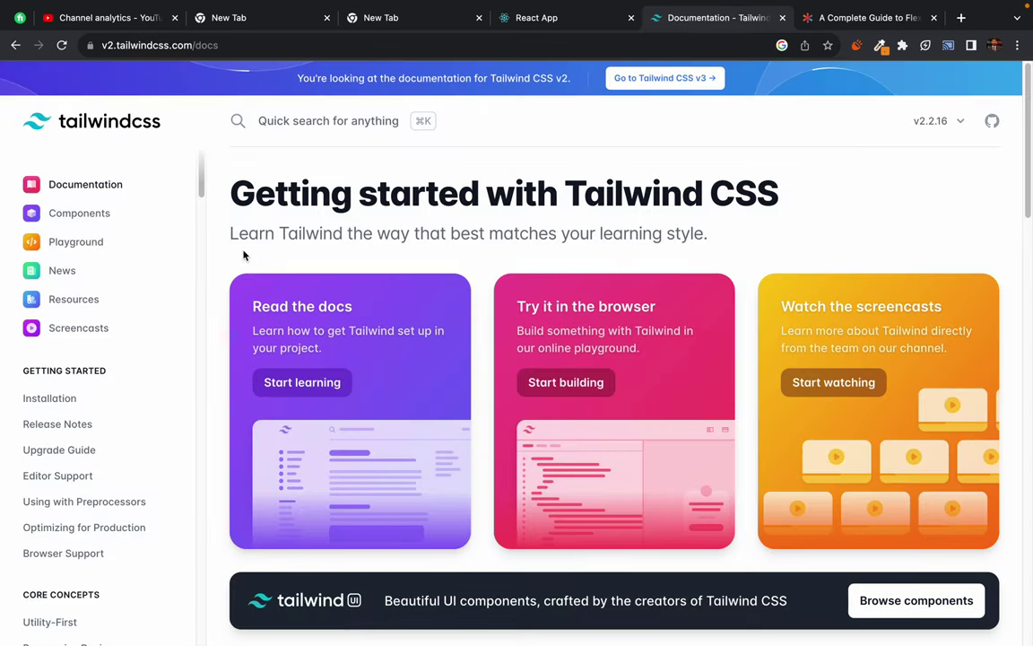
# - Examine the Tailwind CSS v2 documentation's topic list from Getting Started through Layout, Flexbox and Grid, Typography and Borders to Effects
pyautogui.click(75, 218)
pyautogui.press('super+bracketleft')
pyautogui.scroll(-3, 341, 267)
pyautogui.scroll(-3, 137, 477)
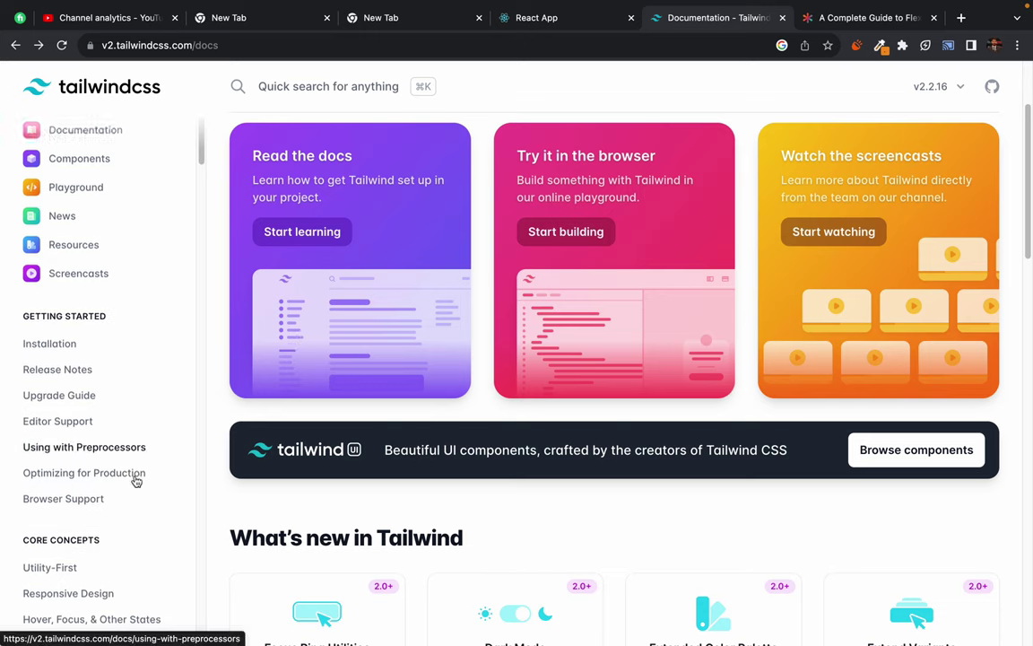
pyautogui.scroll(-6, 136, 481)
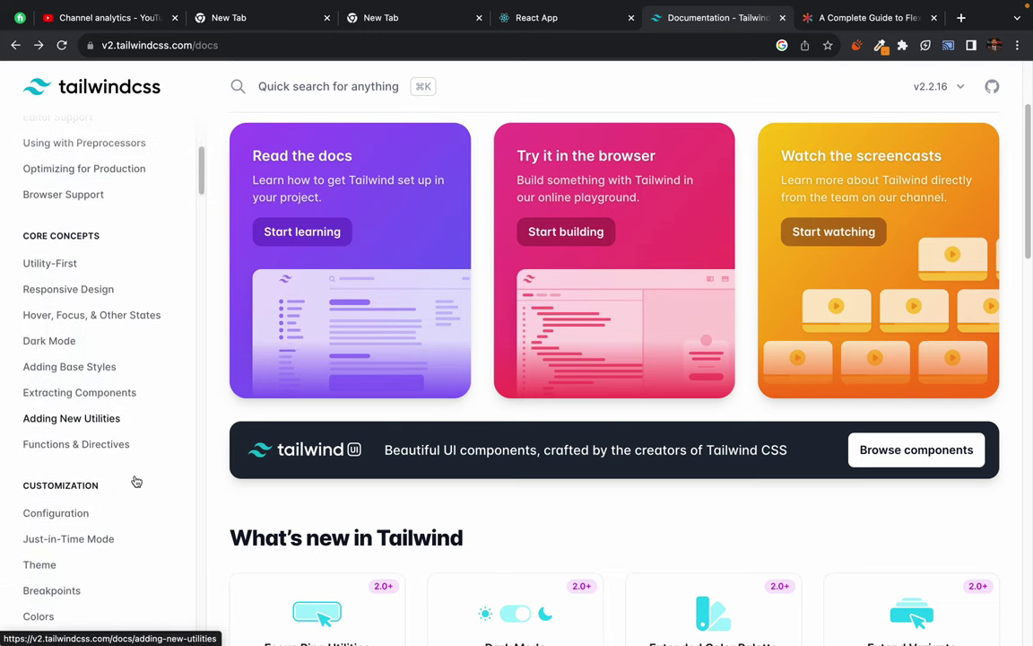
pyautogui.scroll(-3, 136, 481)
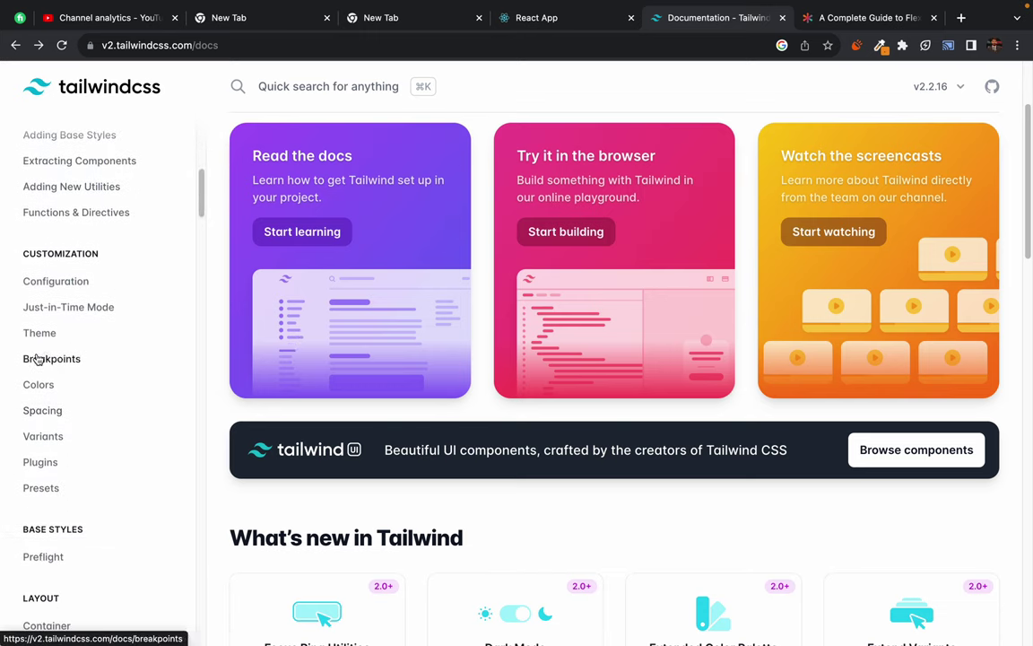
pyautogui.scroll(-7, 112, 421)
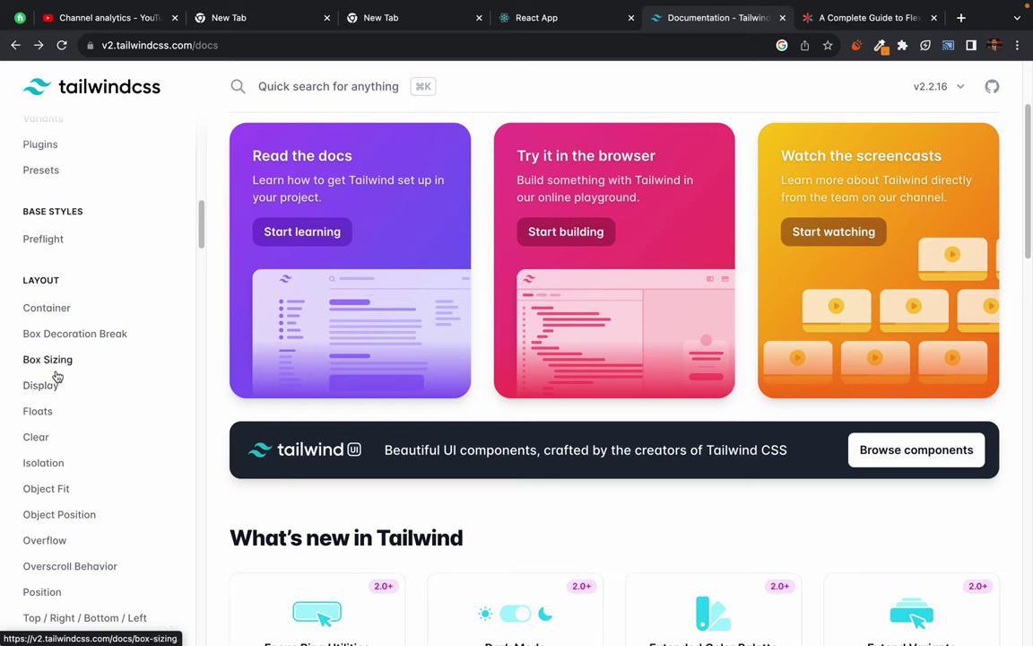
pyautogui.scroll(-2, 61, 422)
pyautogui.scroll(-1, 64, 466)
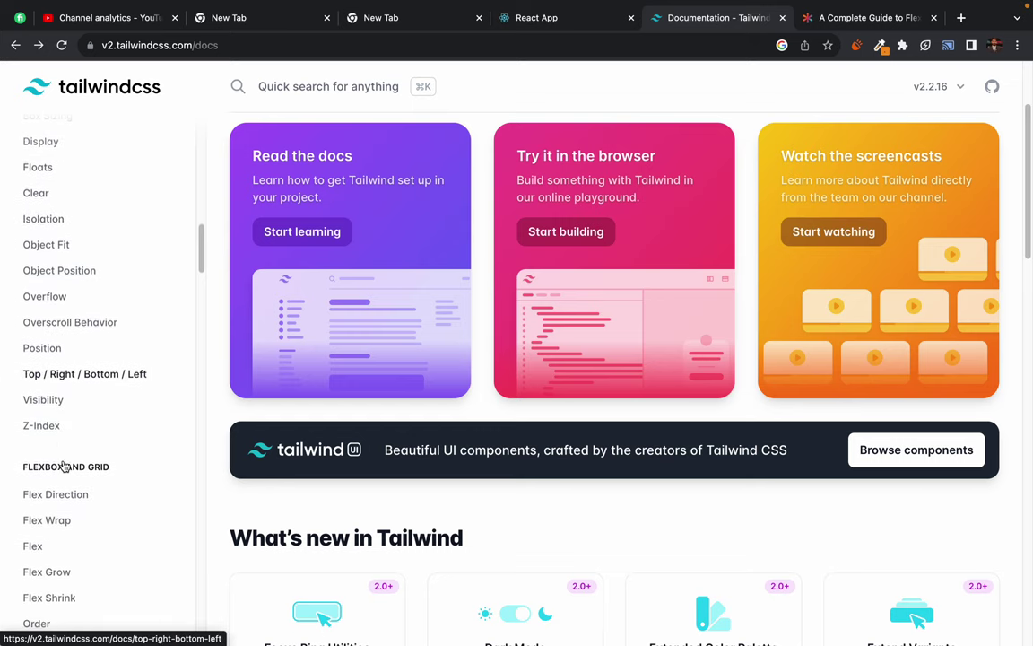
pyautogui.scroll(-3, 63, 465)
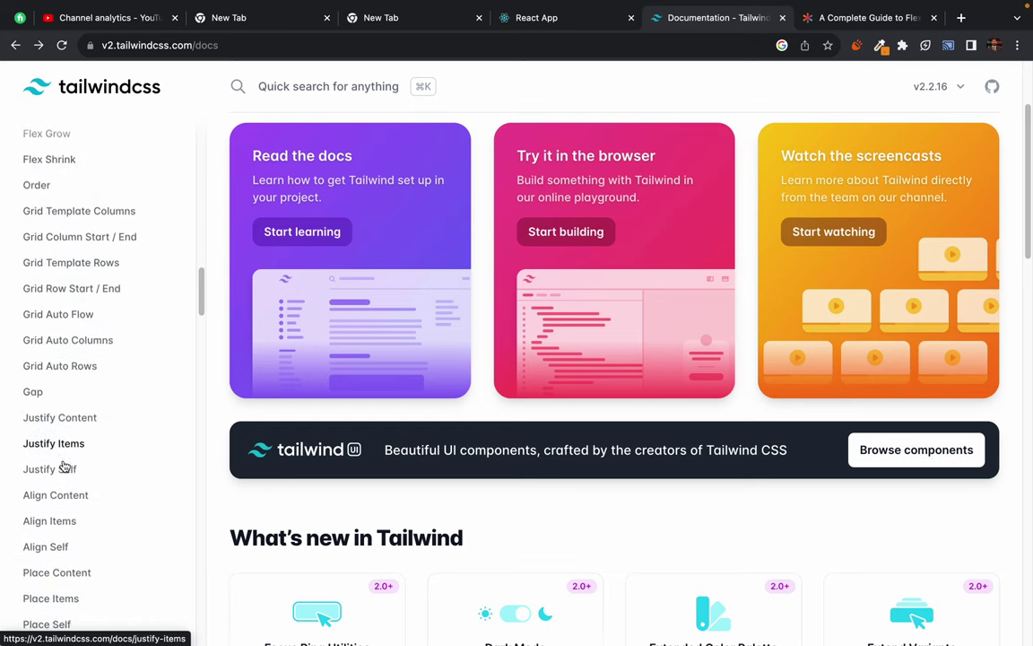
pyautogui.scroll(-2, 63, 466)
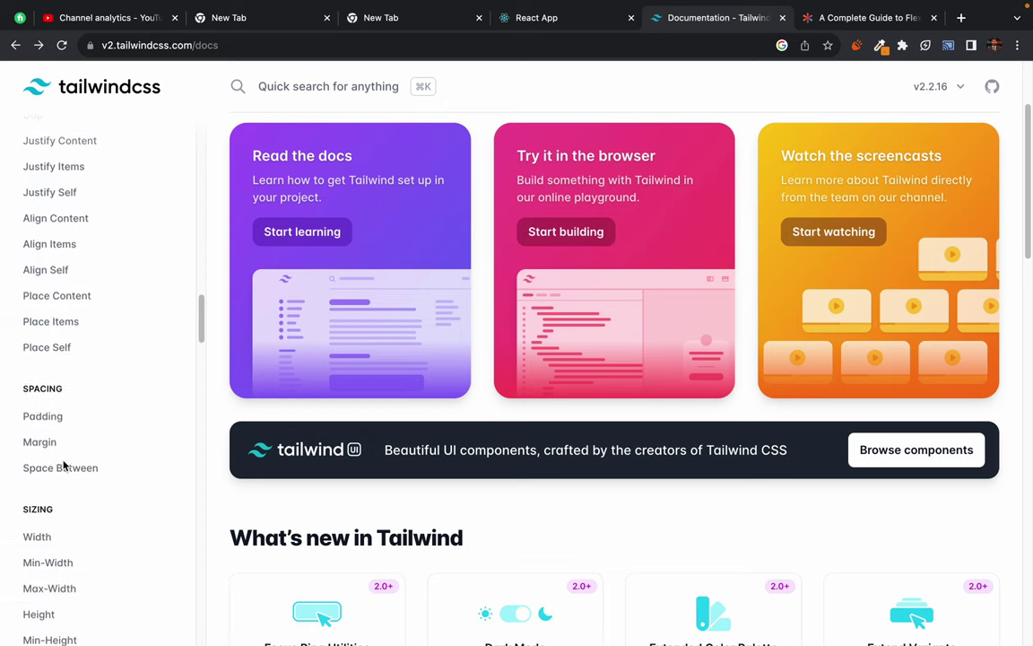
pyautogui.scroll(-18, 64, 466)
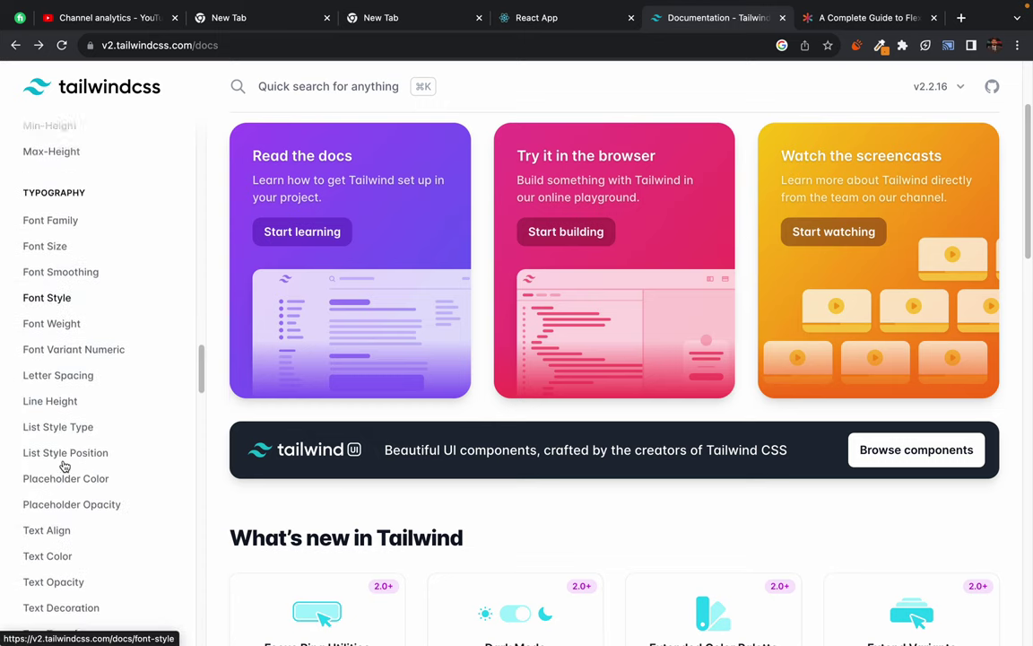
pyautogui.scroll(-4, 64, 465)
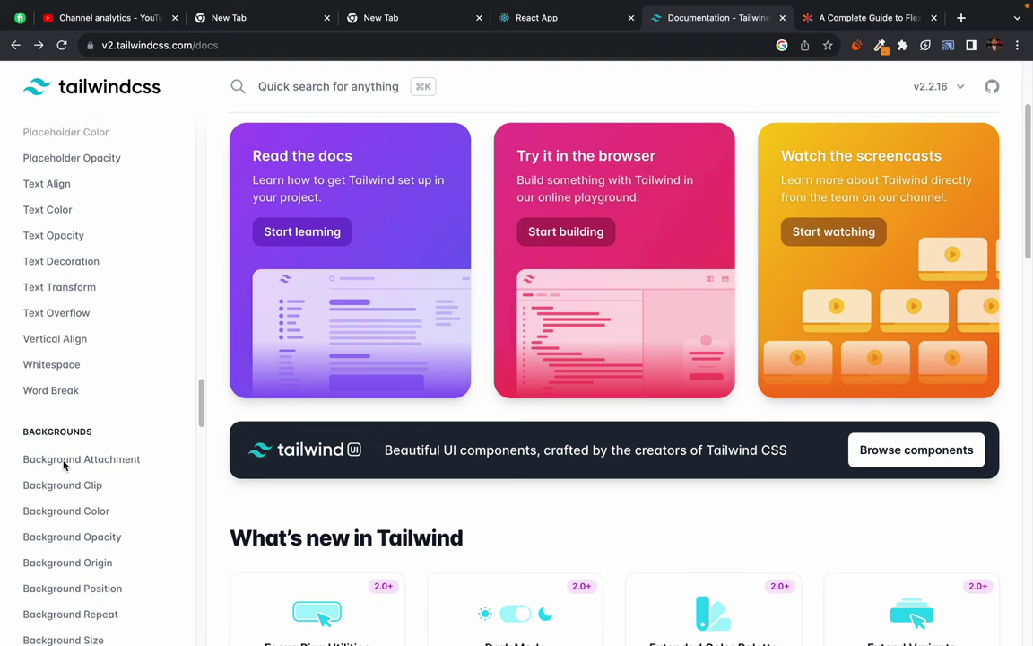
pyautogui.scroll(-12, 64, 466)
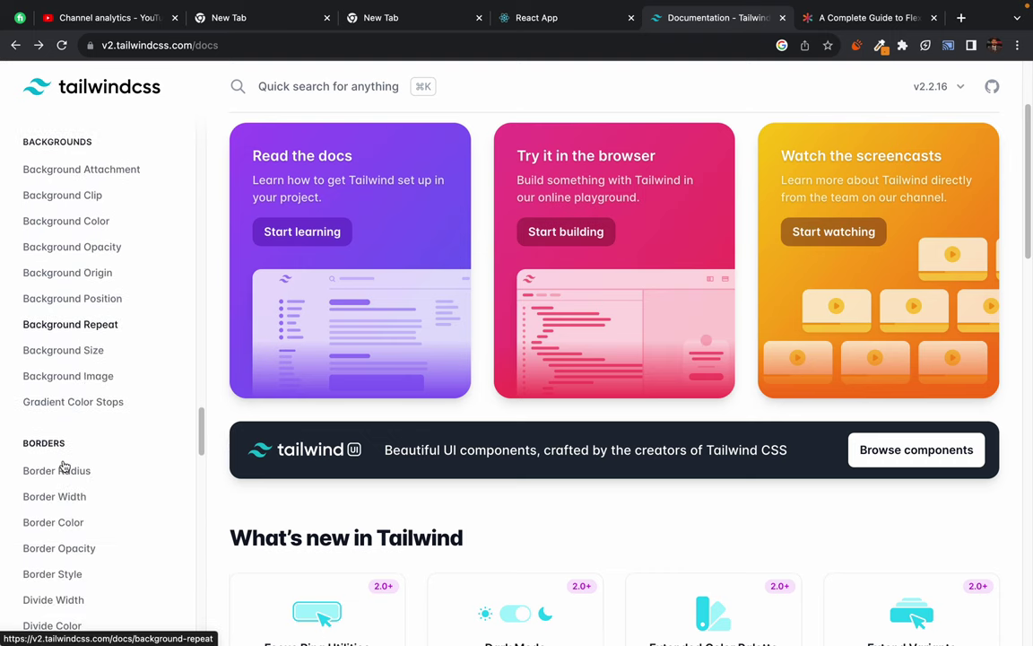
pyautogui.scroll(-7, 63, 465)
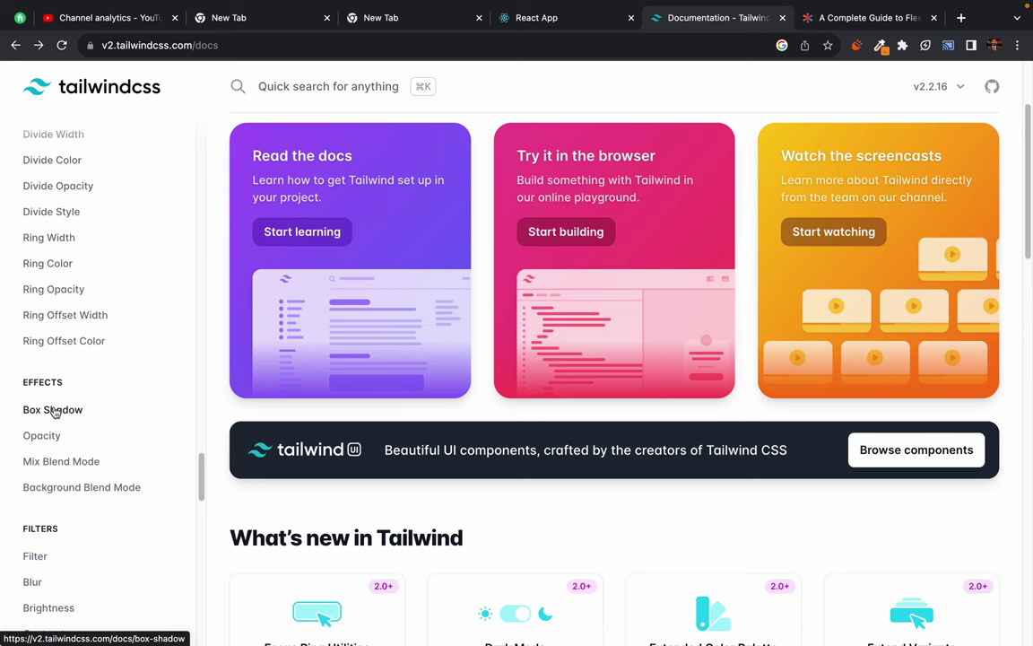
# - Open the Box Shadow documentation page and review the remaining topics from Filters through Tables and Transitions to Transforms
pyautogui.click(53, 410)
pyautogui.scroll(-8, 131, 505)
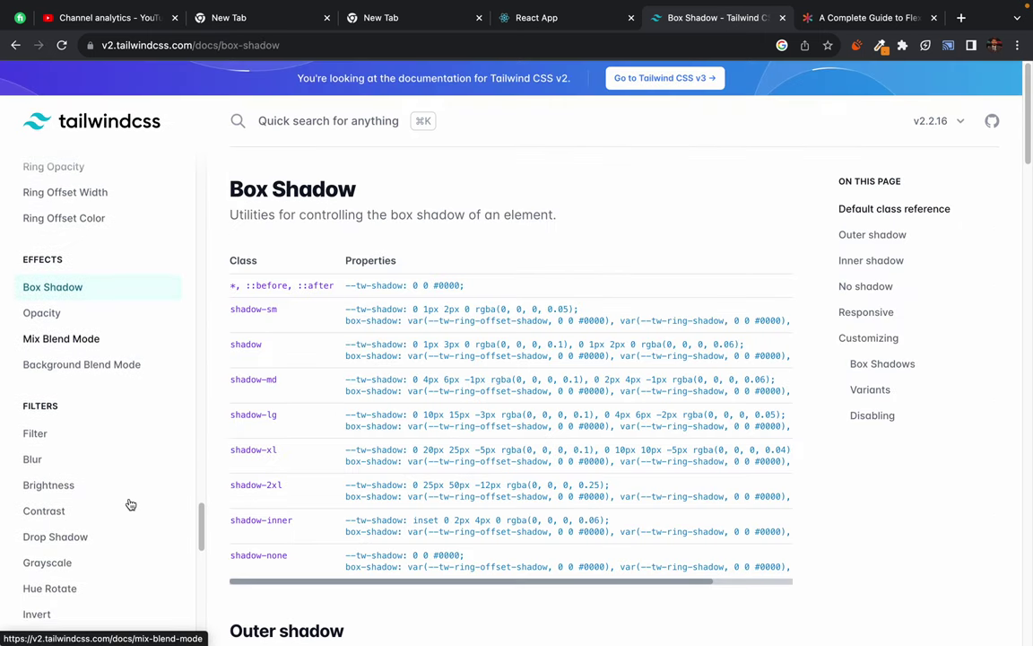
pyautogui.scroll(-8, 130, 505)
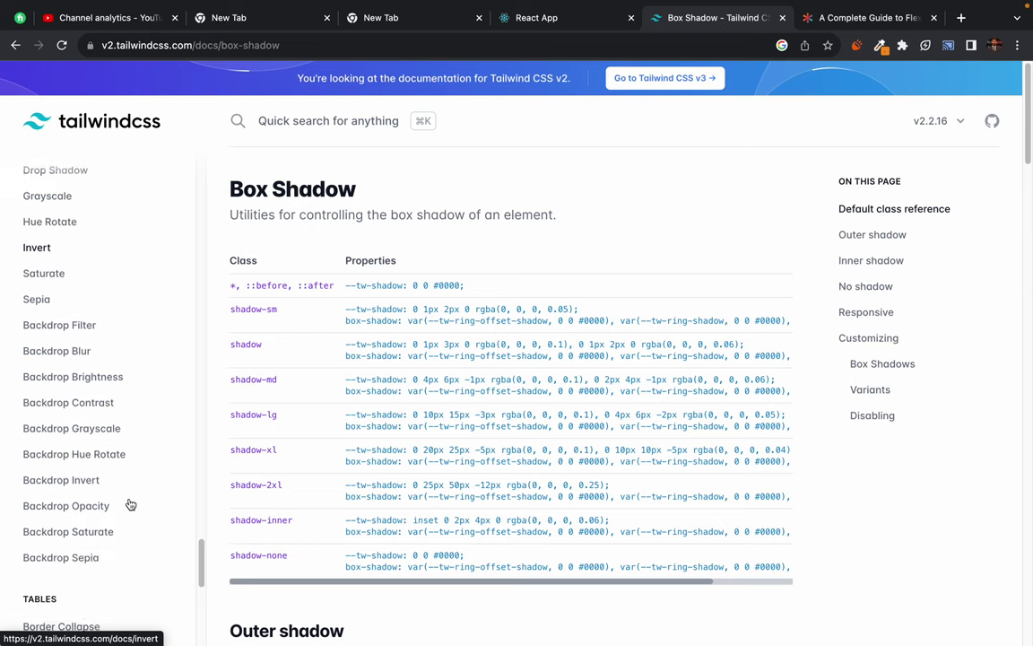
pyautogui.scroll(-9, 130, 505)
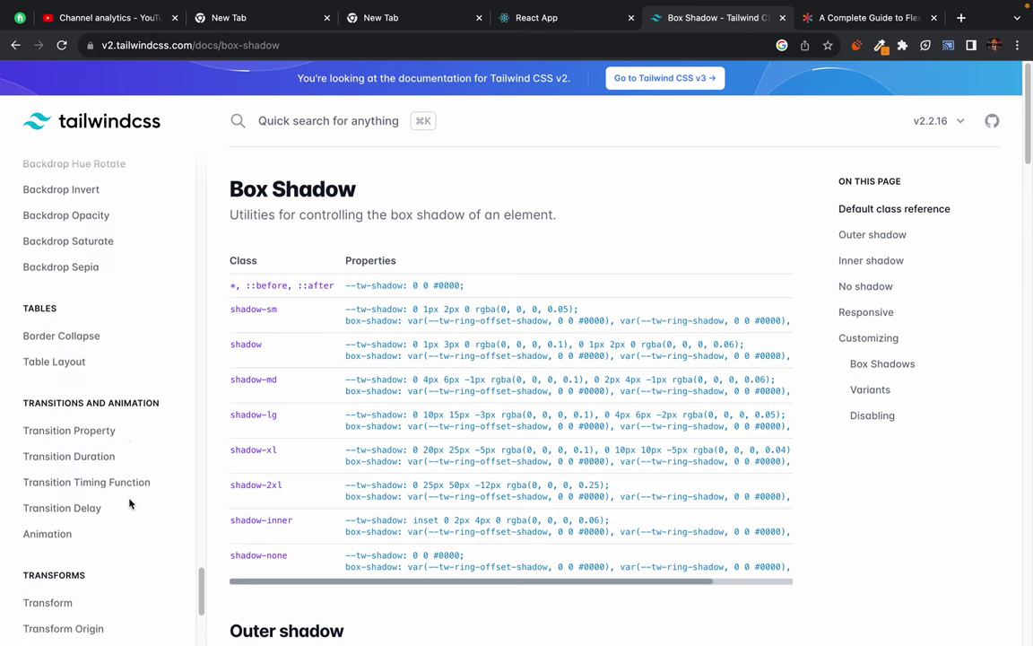
# - Review the remaining documentation topics from Tables through Official Plugins, and switch the documentation version to v3
pyautogui.scroll(-7, 130, 504)
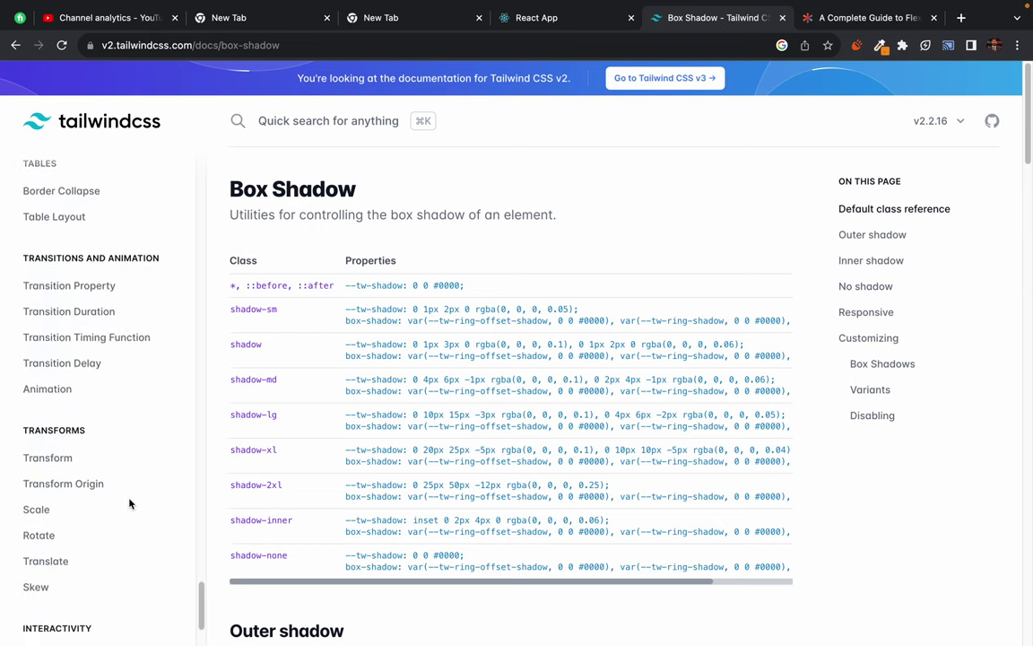
pyautogui.scroll(-3, 130, 504)
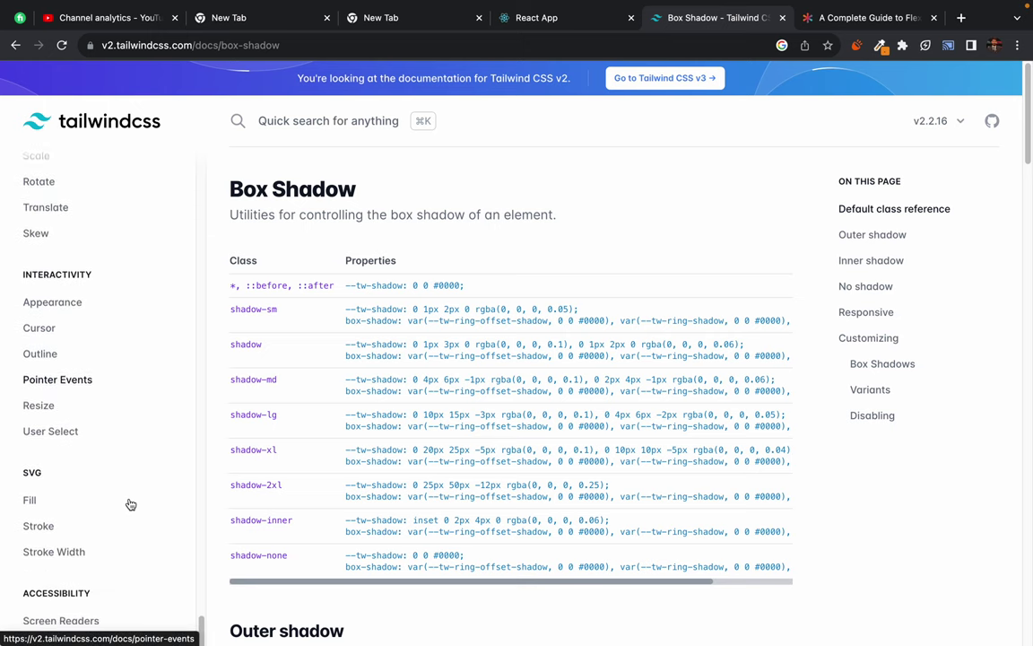
pyautogui.scroll(-5, 130, 505)
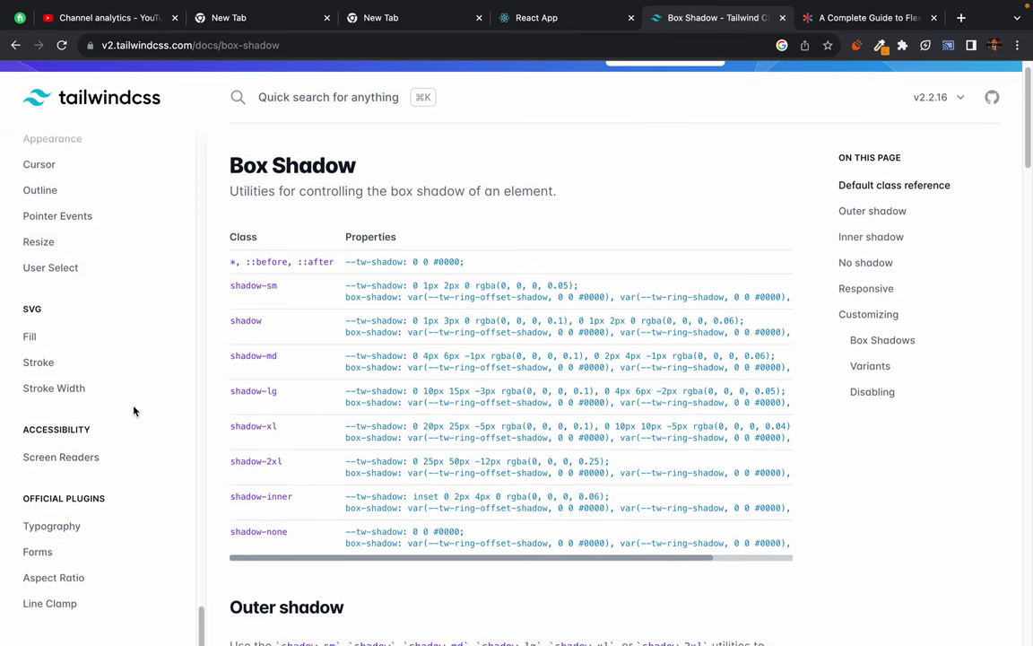
pyautogui.scroll(13, 134, 411)
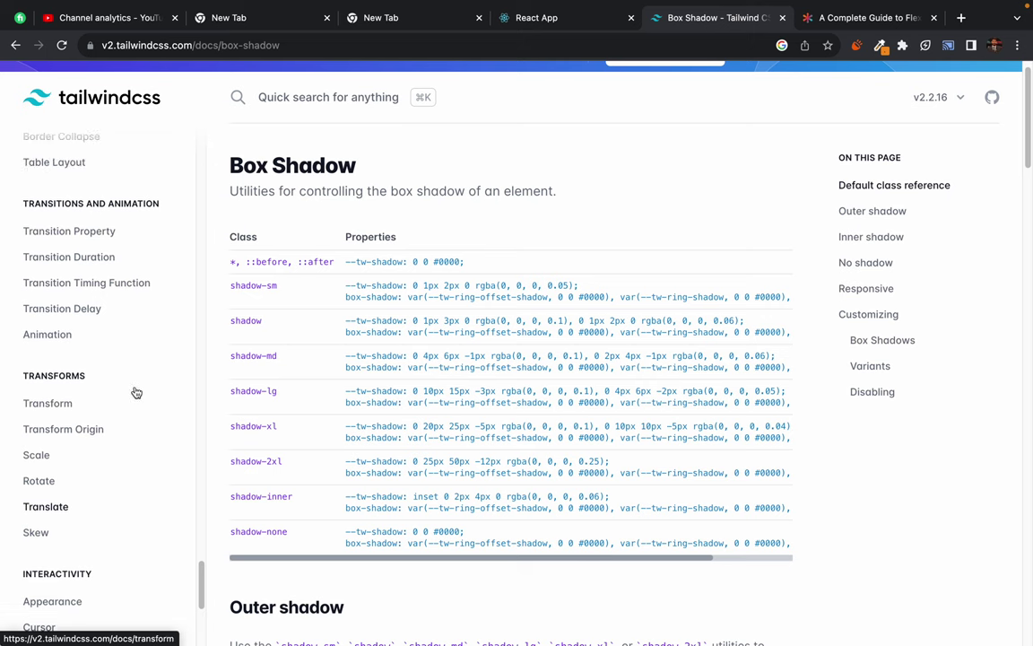
pyautogui.scroll(1, 577, 175)
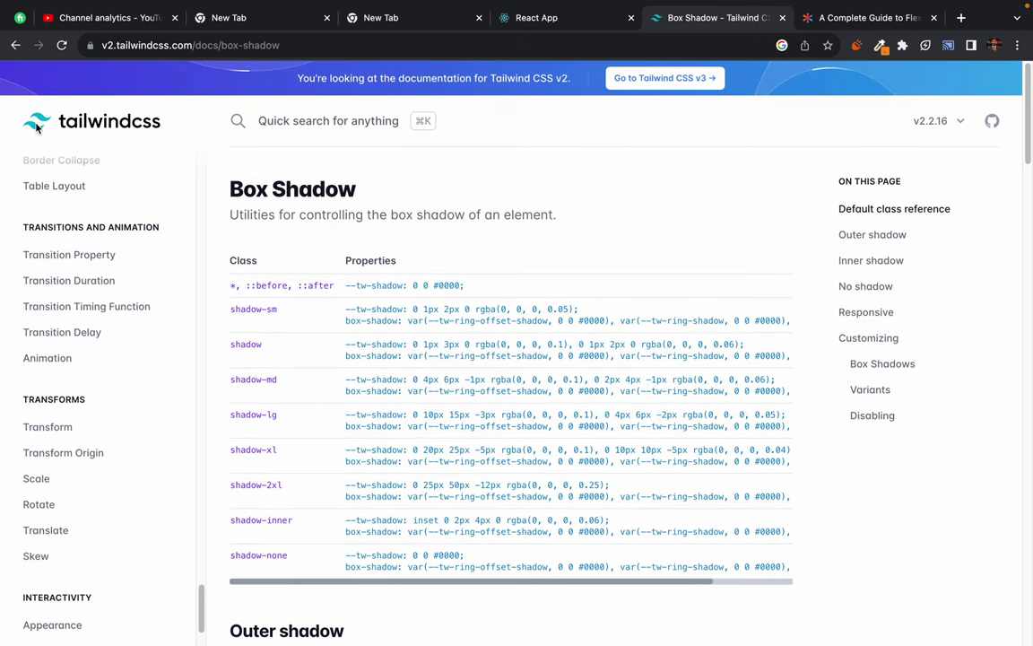
pyautogui.click(929, 116)
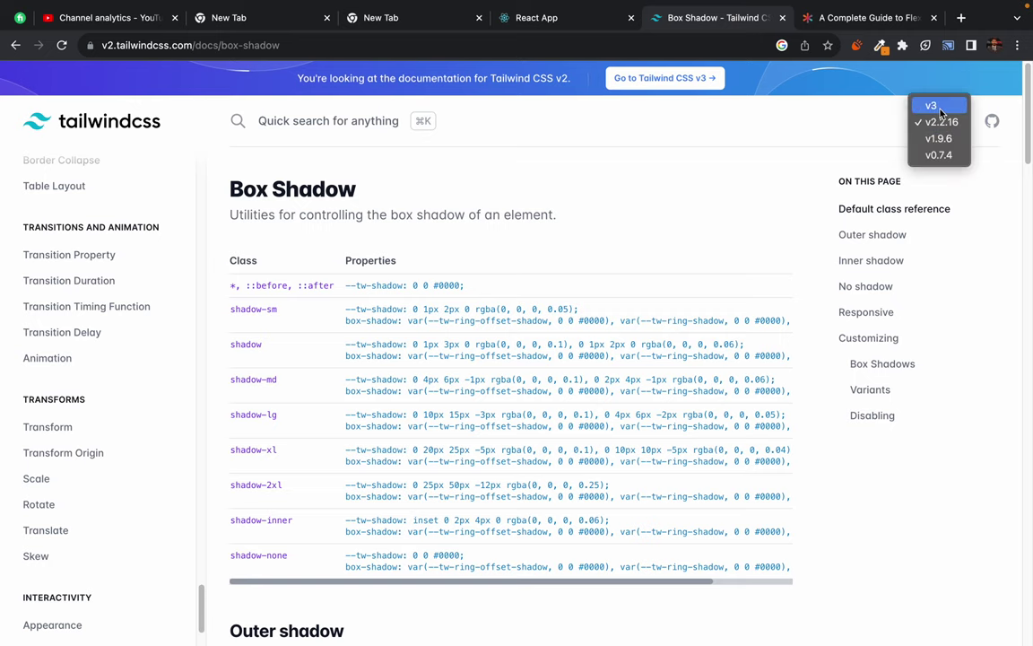
pyautogui.click(936, 102)
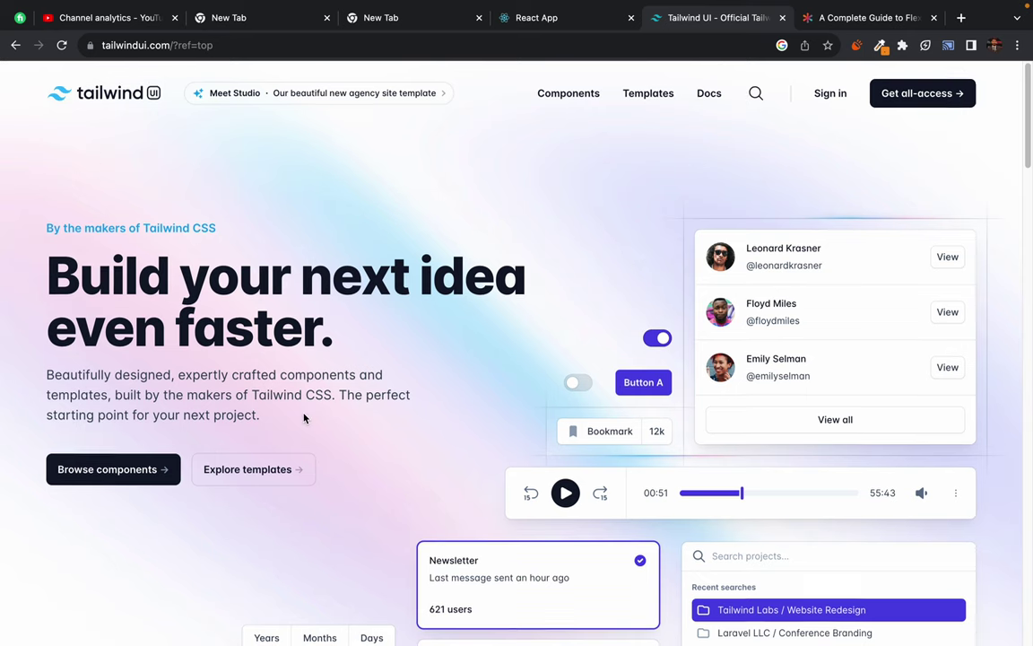
# - Open the Tailwind UI components catalogue from its home page and look over the Marketing page sections
pyautogui.scroll(-5, 287, 323)
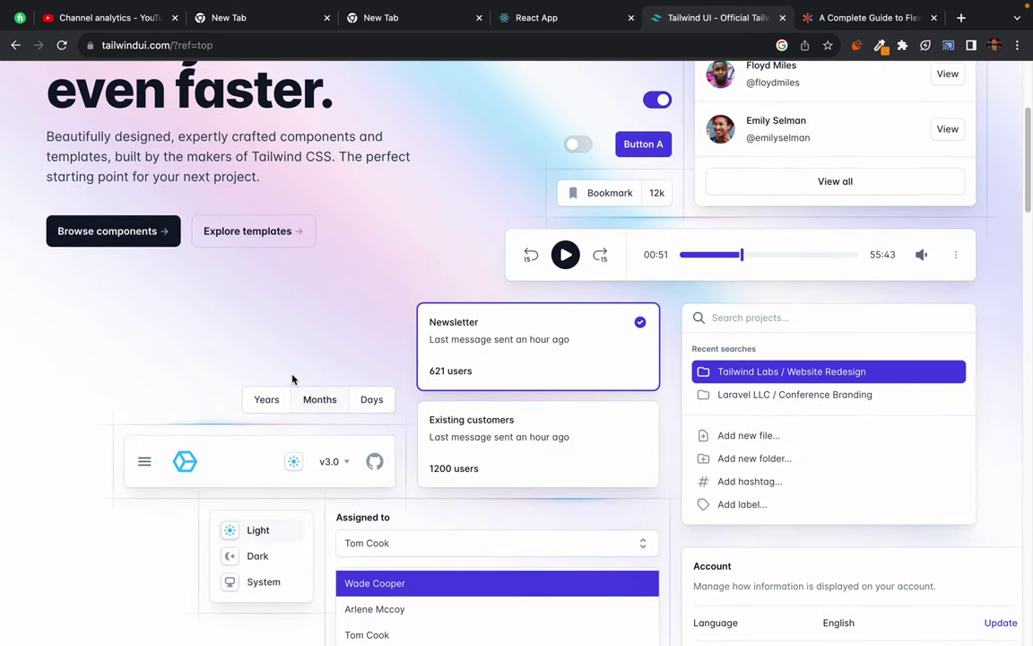
pyautogui.click(120, 235)
pyautogui.scroll(-4, 316, 365)
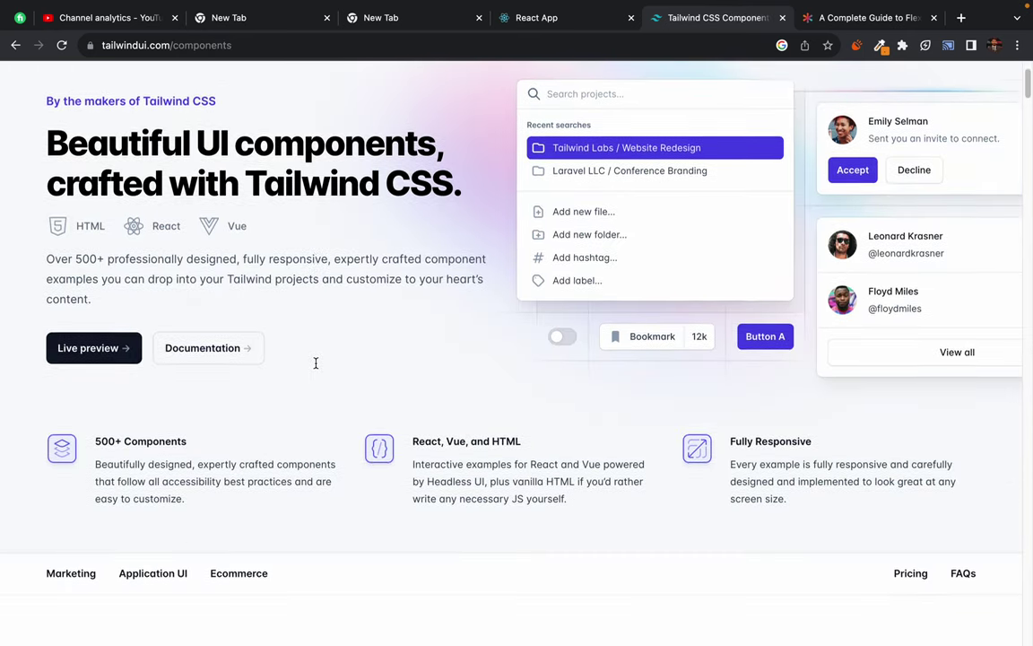
pyautogui.scroll(-5, 237, 435)
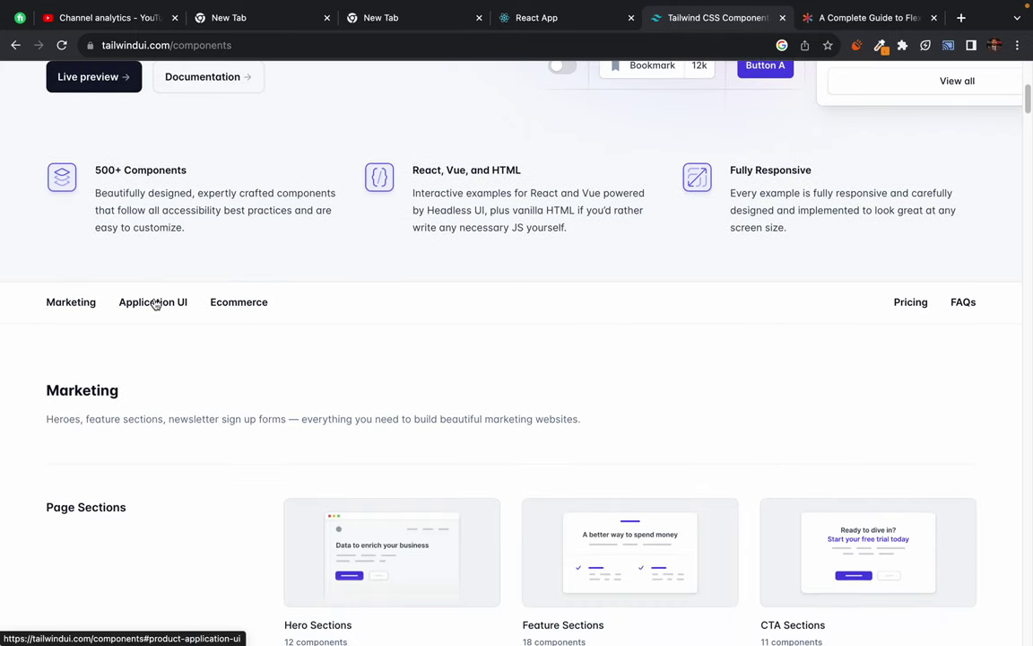
pyautogui.scroll(-4, 226, 379)
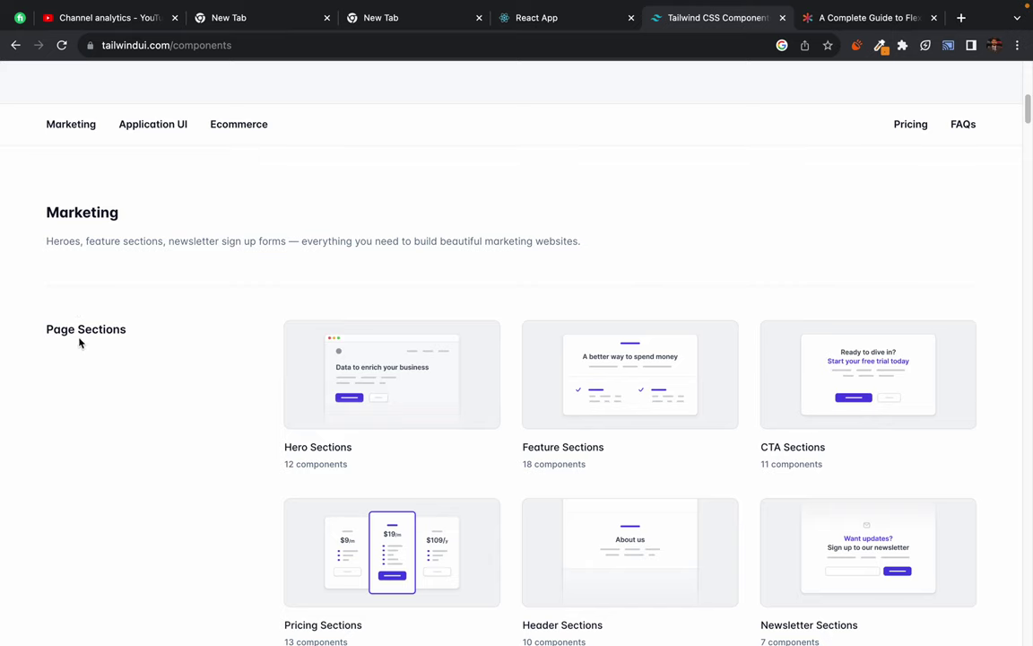
pyautogui.scroll(-2, 111, 332)
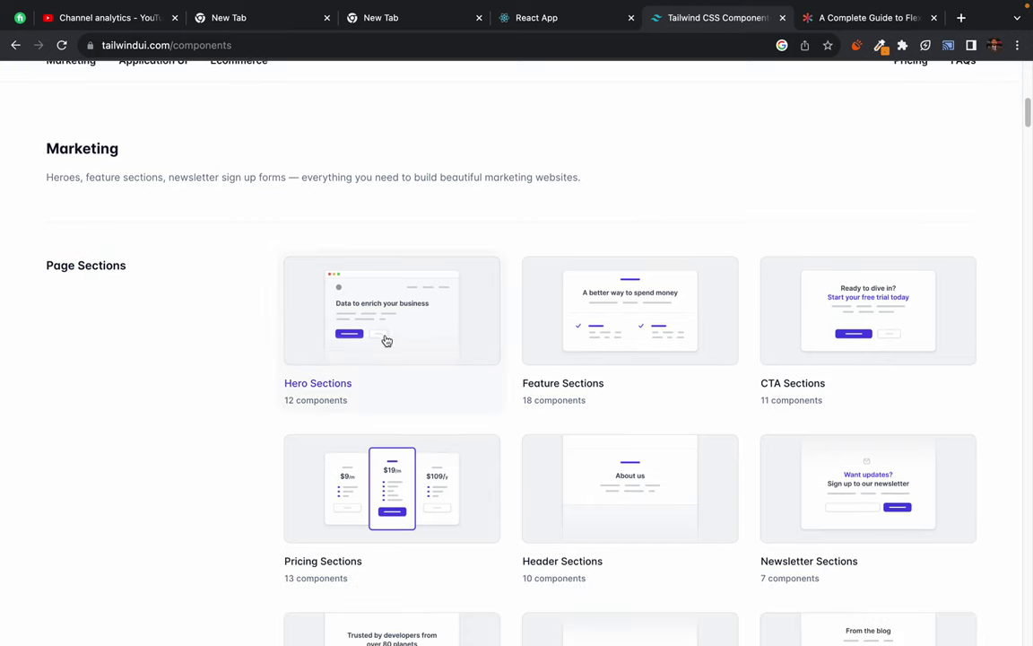
pyautogui.scroll(-1, 272, 400)
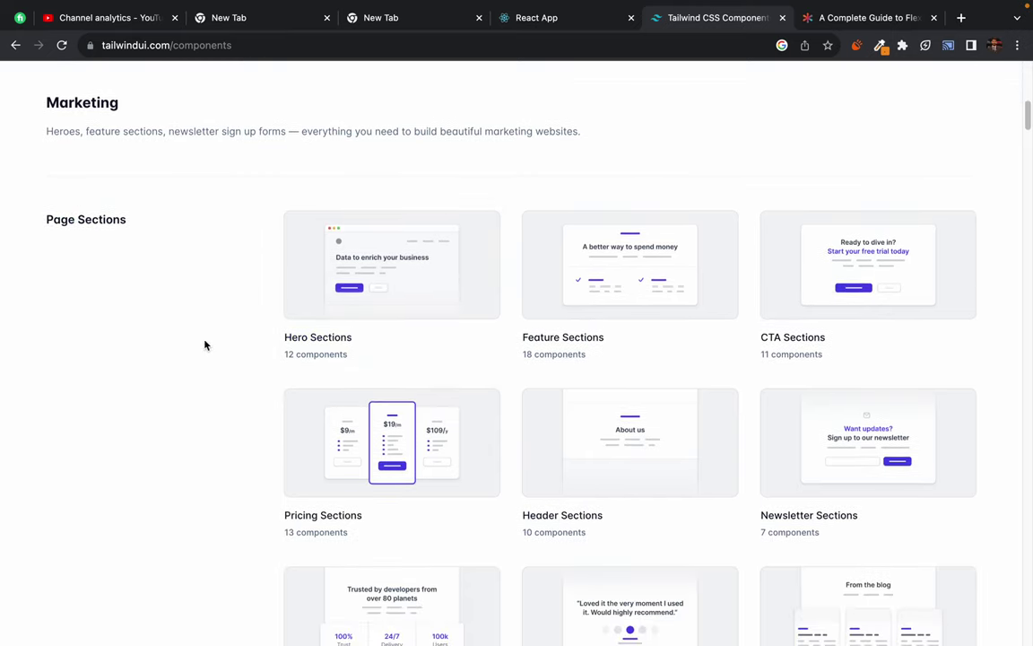
# - Look up "tailblocks" in a new browser tab and open the Tailblocks site
pyautogui.click(904, 18)
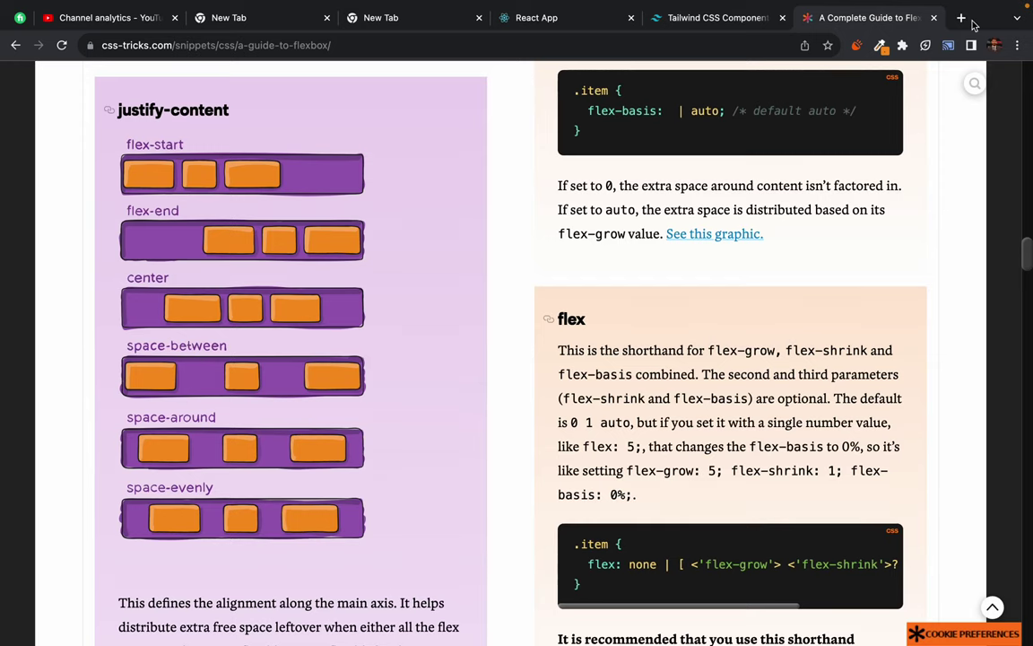
pyautogui.click(960, 18)
pyautogui.write('tailblo')
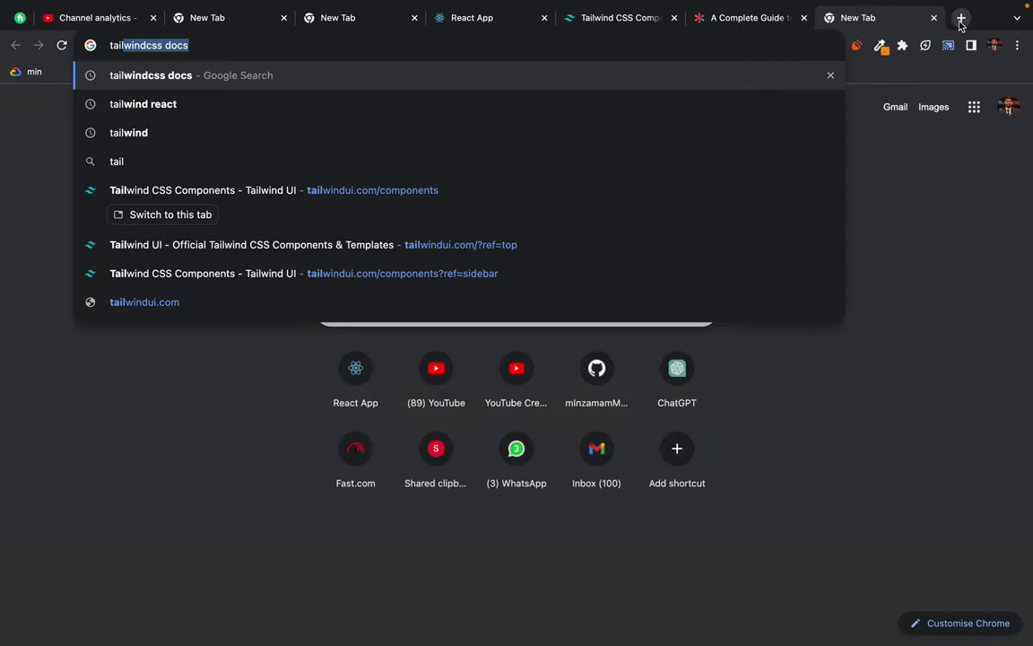
pyautogui.write('cks')
pyautogui.press('Return')
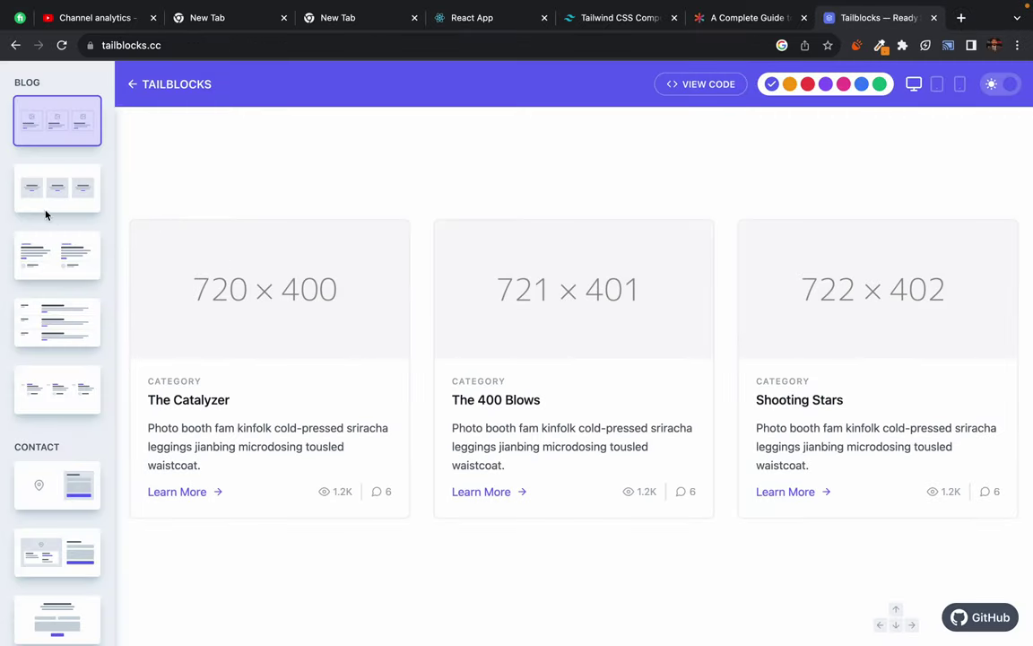
# - Preview the first Contact block with the feedback form and the third one with the centred Contact Us form
pyautogui.click(53, 480)
pyautogui.scroll(-5, 54, 287)
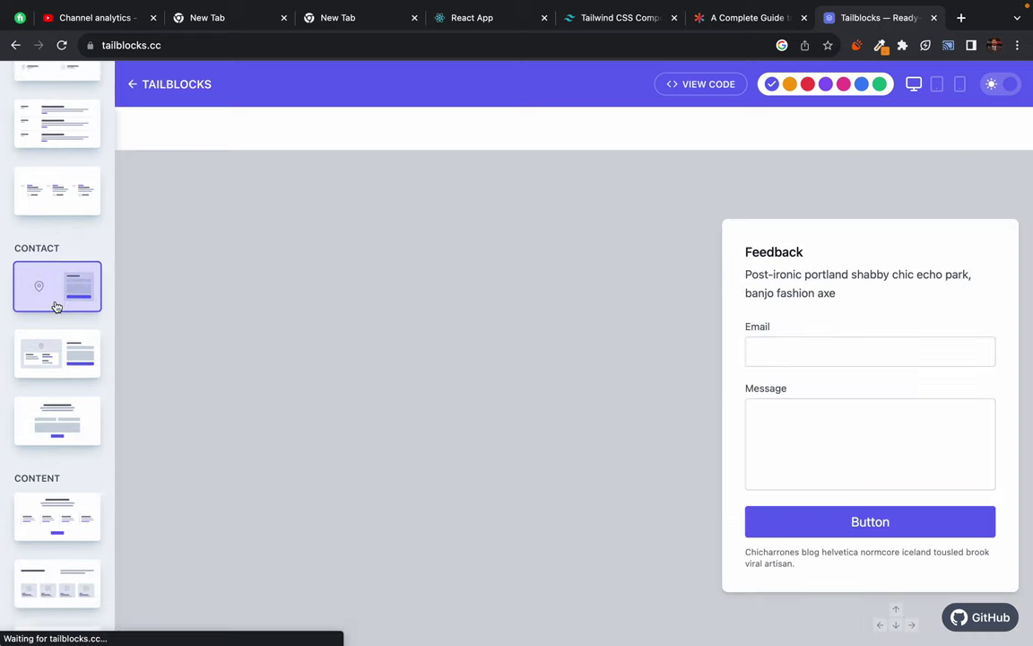
pyautogui.click(56, 405)
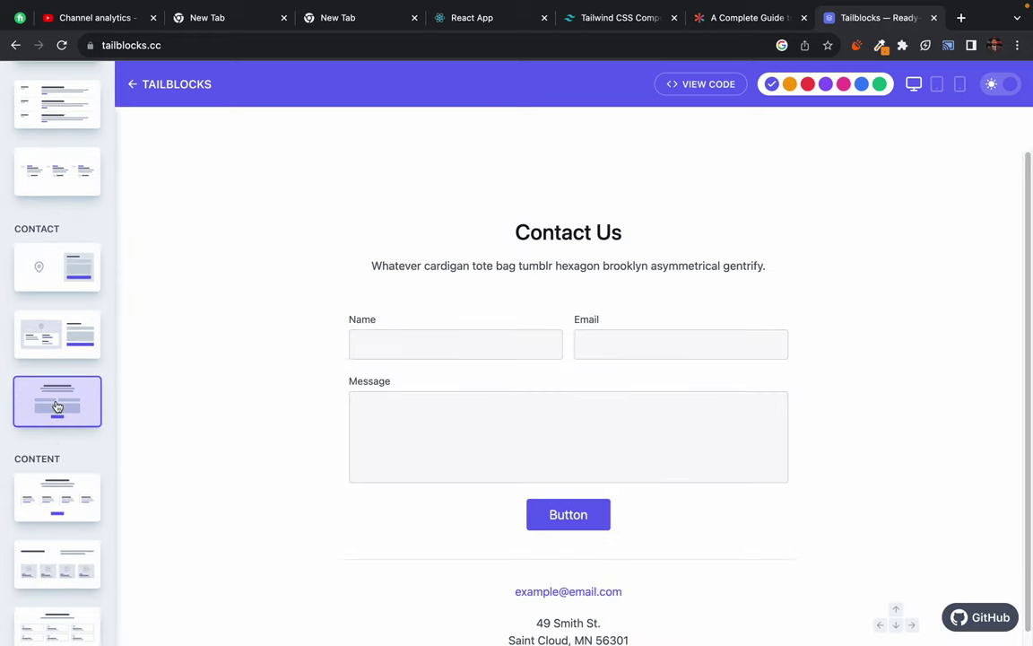
pyautogui.click(529, 495)
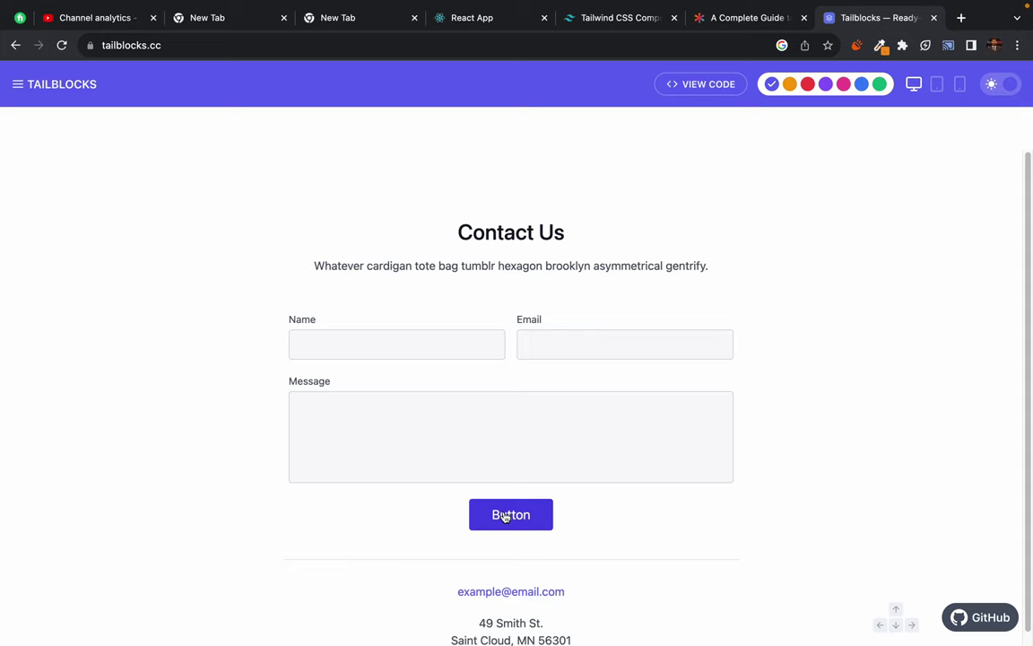
# - Reopen the block list and browse it through Ecommerce and Feature to the Footer blocks
pyautogui.click(28, 86)
pyautogui.scroll(-10, 53, 392)
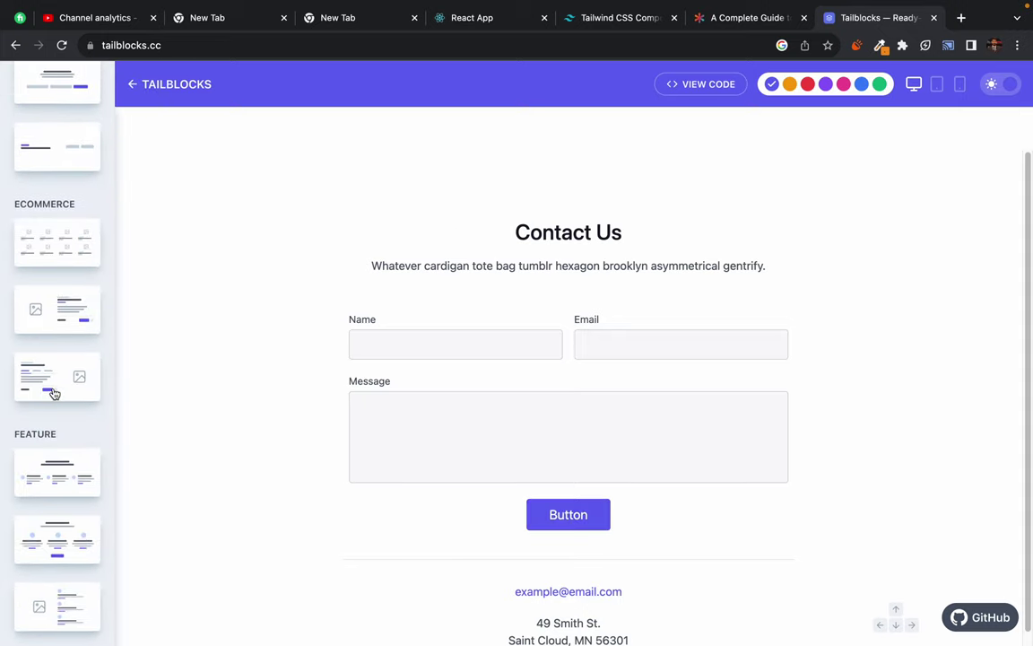
pyautogui.scroll(-10, 53, 392)
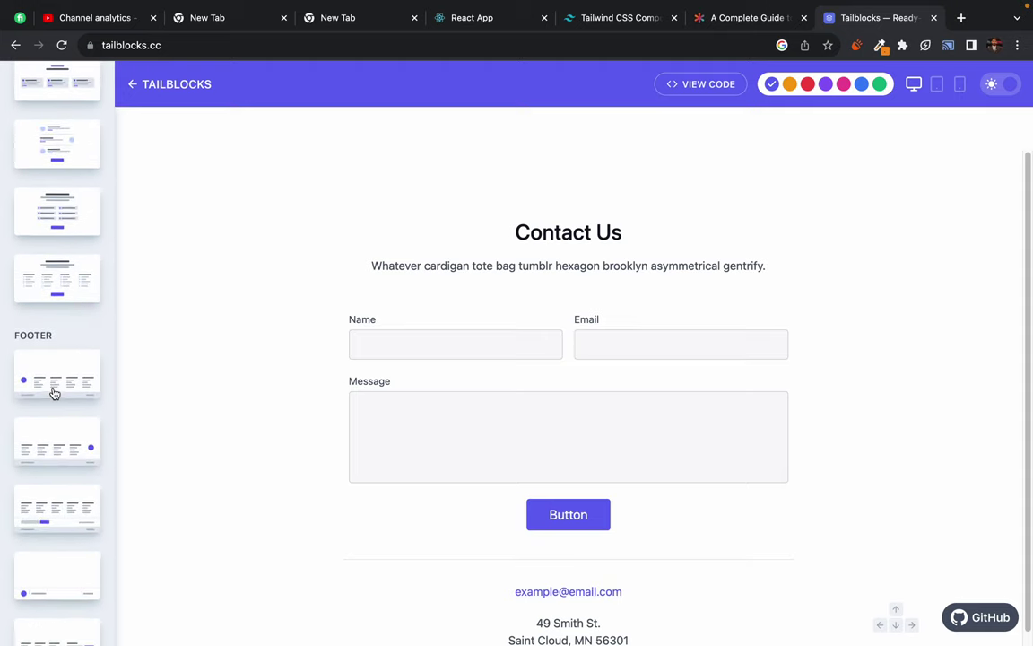
pyautogui.scroll(-2, 556, 542)
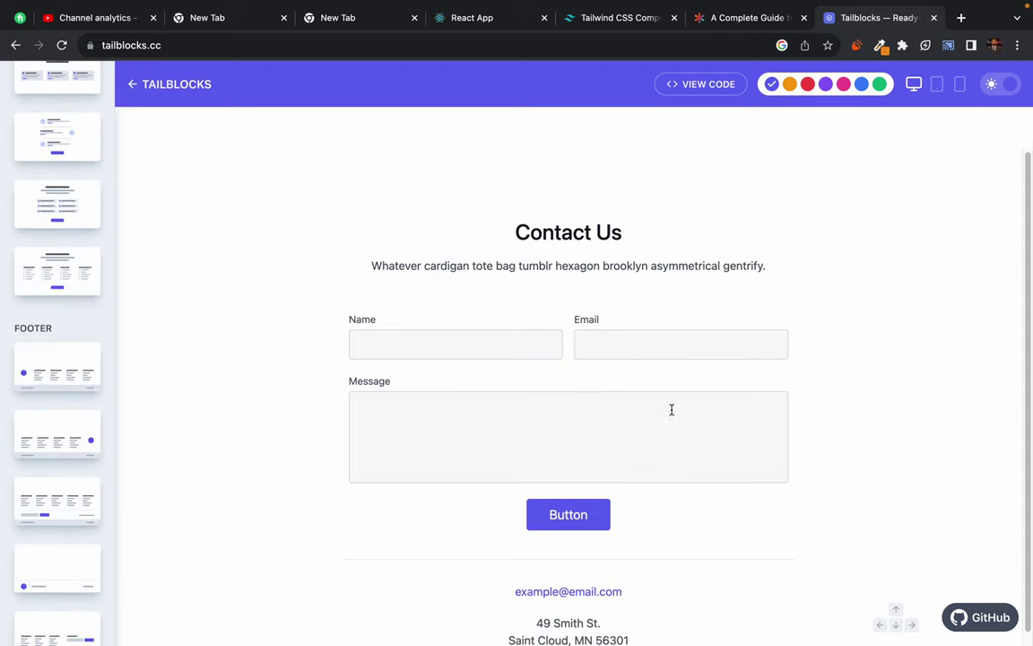
# - Copy the Contact Us block's code to the clipboard and return to its preview
pyautogui.click(705, 85)
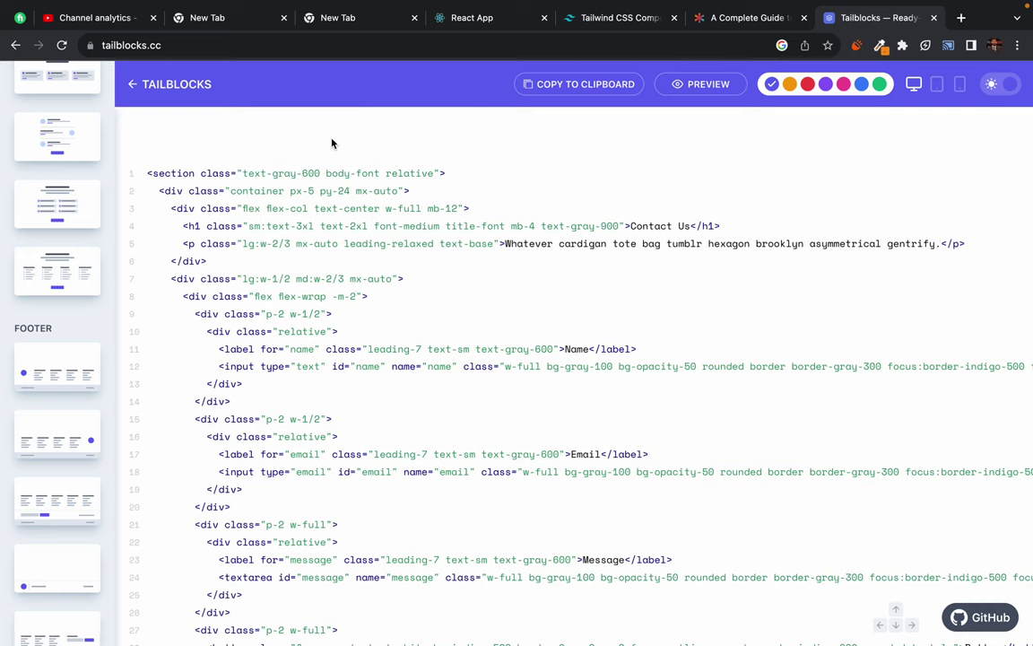
pyautogui.click(541, 83)
pyautogui.click(705, 84)
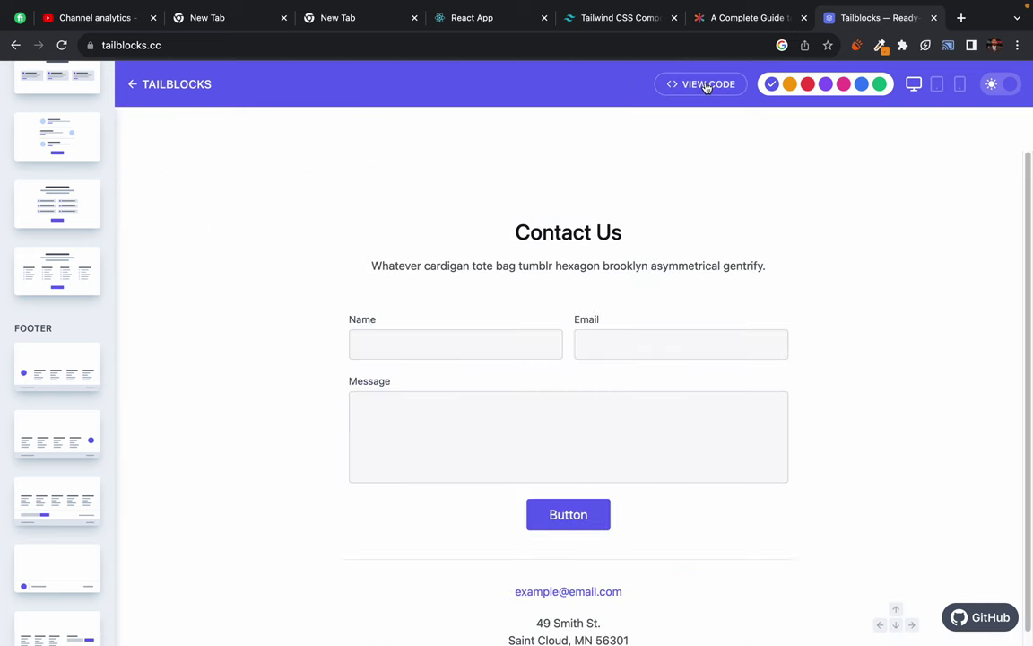
# - Show the Contact Us block's code again and read through its form fields, address and icon link markup
pyautogui.click(707, 85)
pyautogui.scroll(-10, 162, 583)
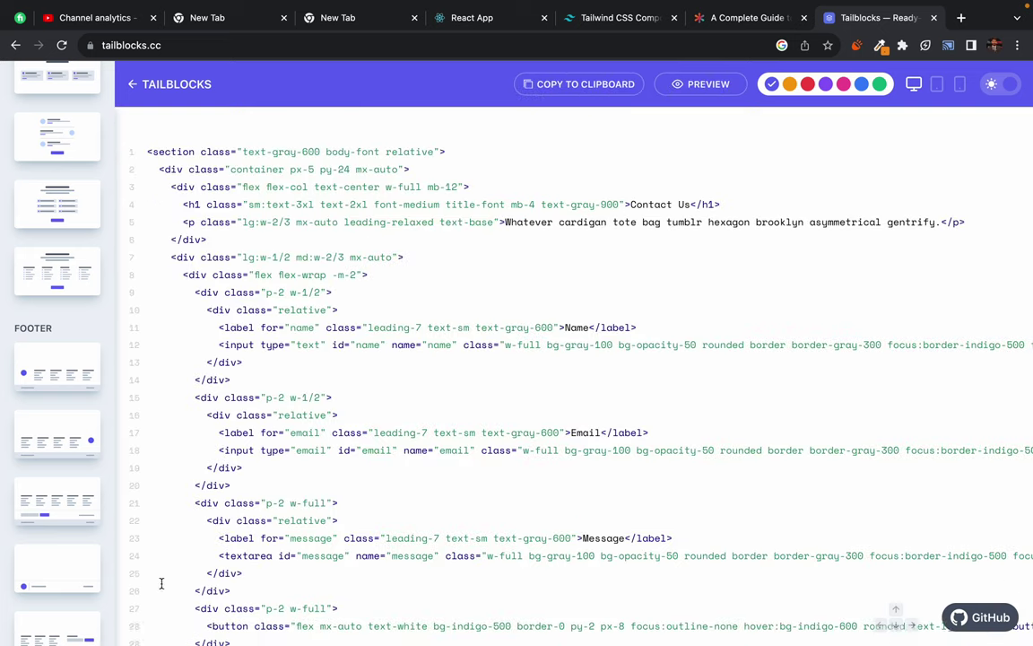
pyautogui.scroll(-5, 161, 583)
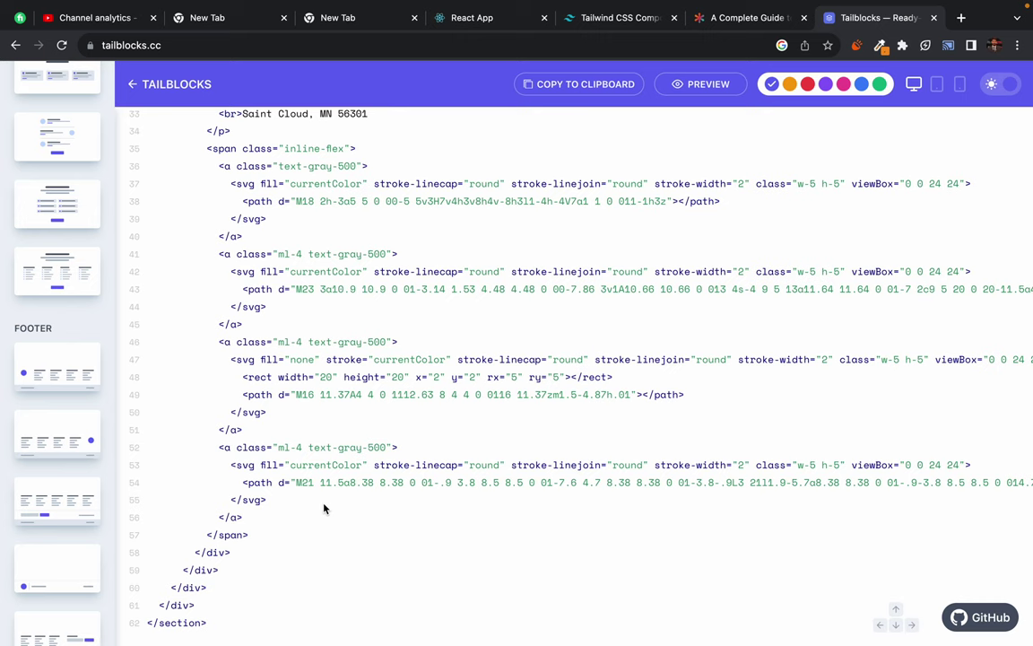
pyautogui.scroll(1, 285, 339)
pyautogui.scroll(2, 285, 338)
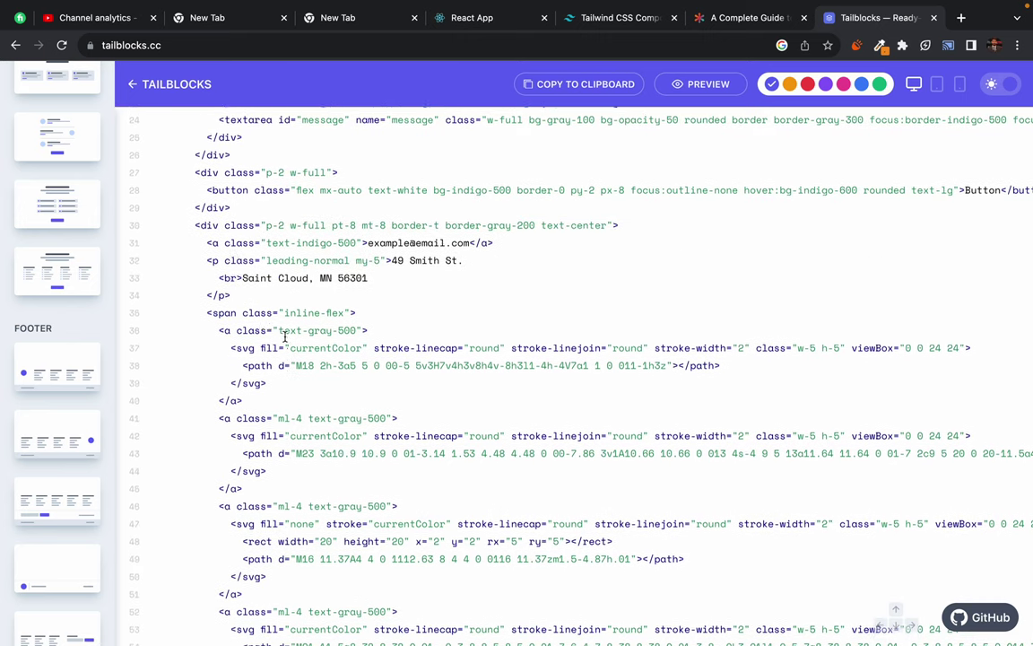
pyautogui.scroll(-2, 54, 489)
# - Browse the block list past Gallery and Header, select the first Hero block and display its code
pyautogui.scroll(-10, 54, 489)
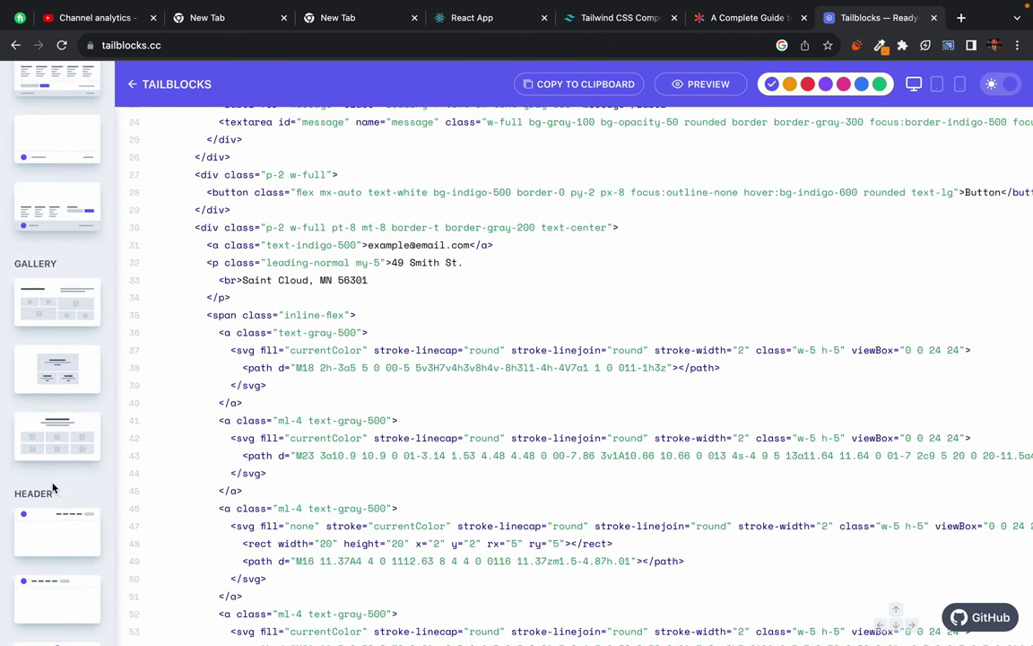
pyautogui.scroll(-5, 54, 489)
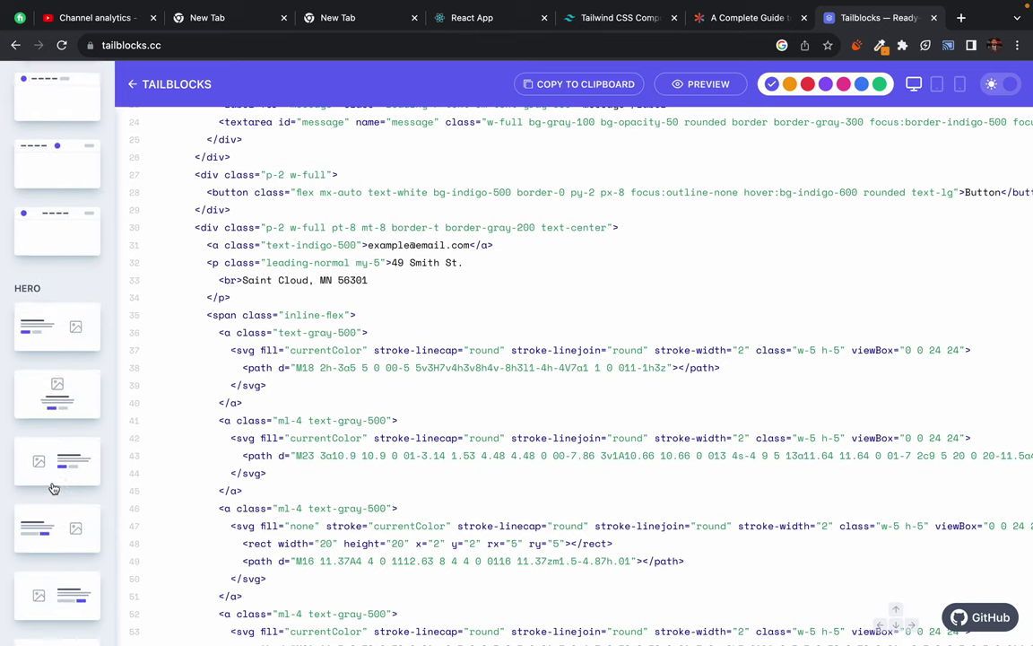
pyautogui.click(38, 276)
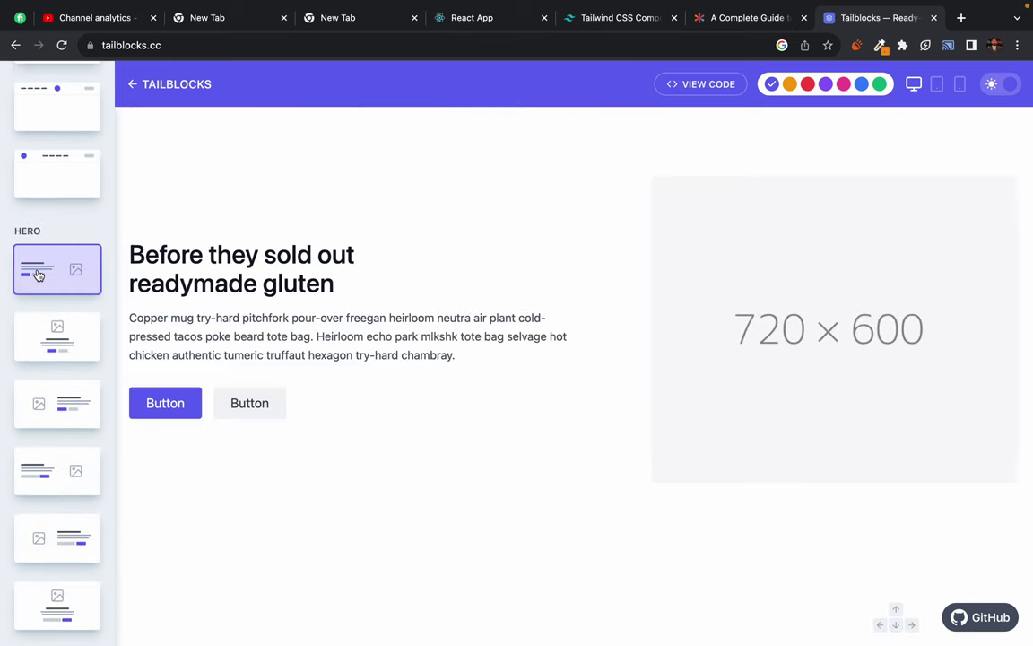
pyautogui.click(705, 90)
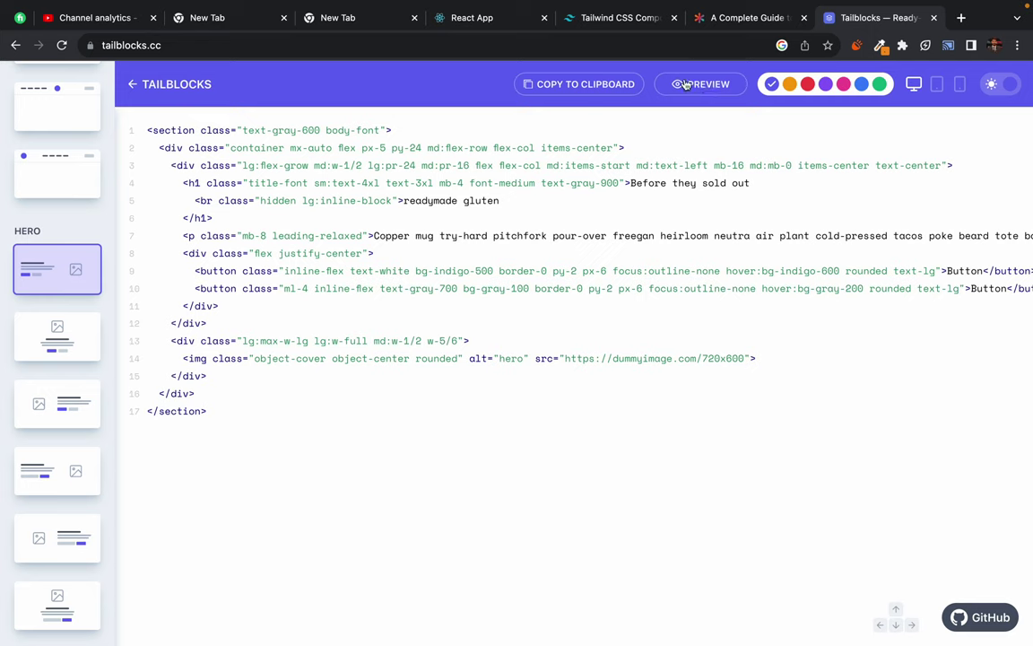
# - Compare the Hero block's image container markup with its preview, and redisplay the code with the block list hidden
pyautogui.moveTo(167, 343); pyautogui.dragTo(240, 383)
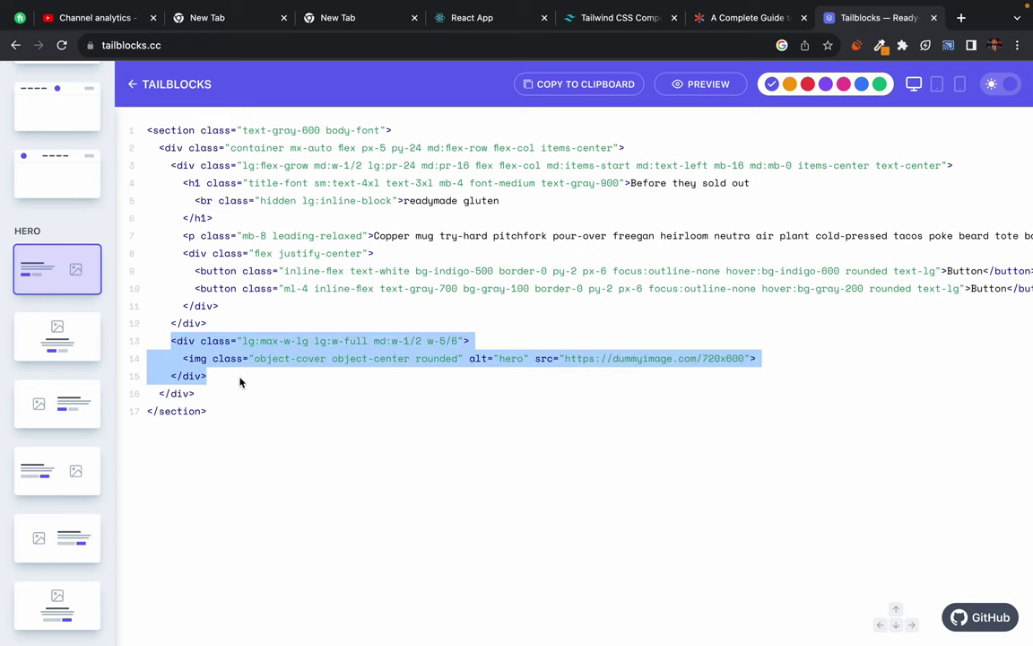
pyautogui.click(239, 382)
pyautogui.click(695, 86)
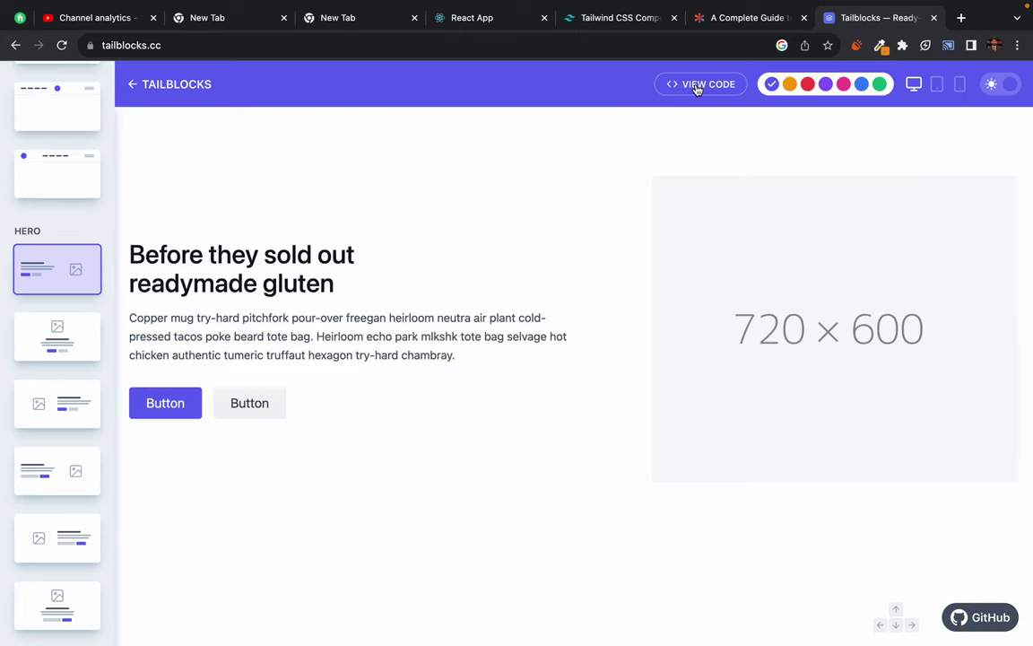
pyautogui.click(144, 375)
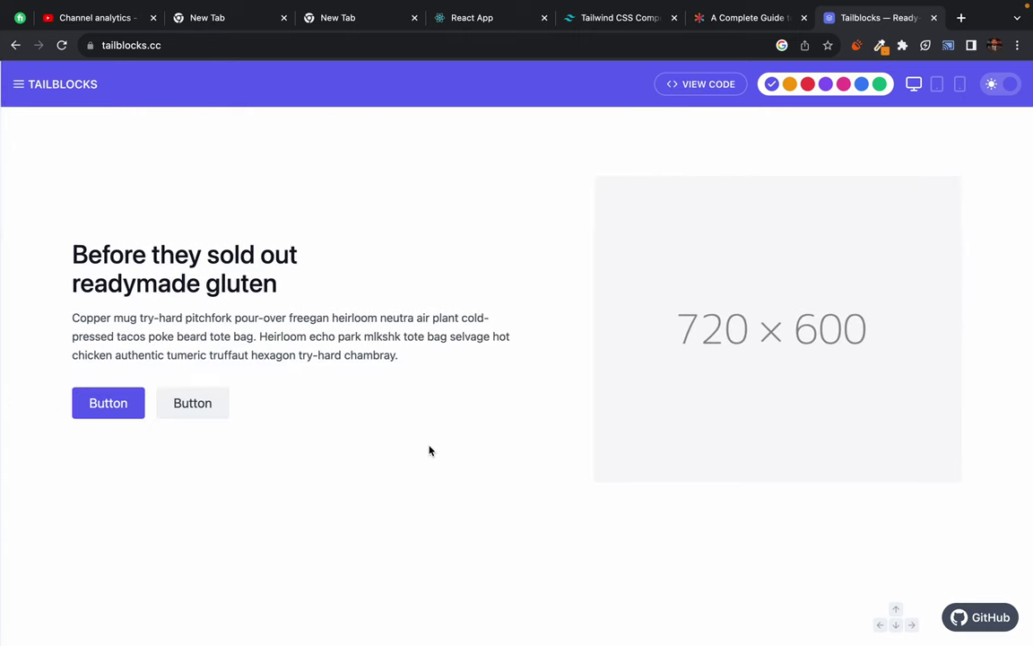
pyautogui.click(690, 83)
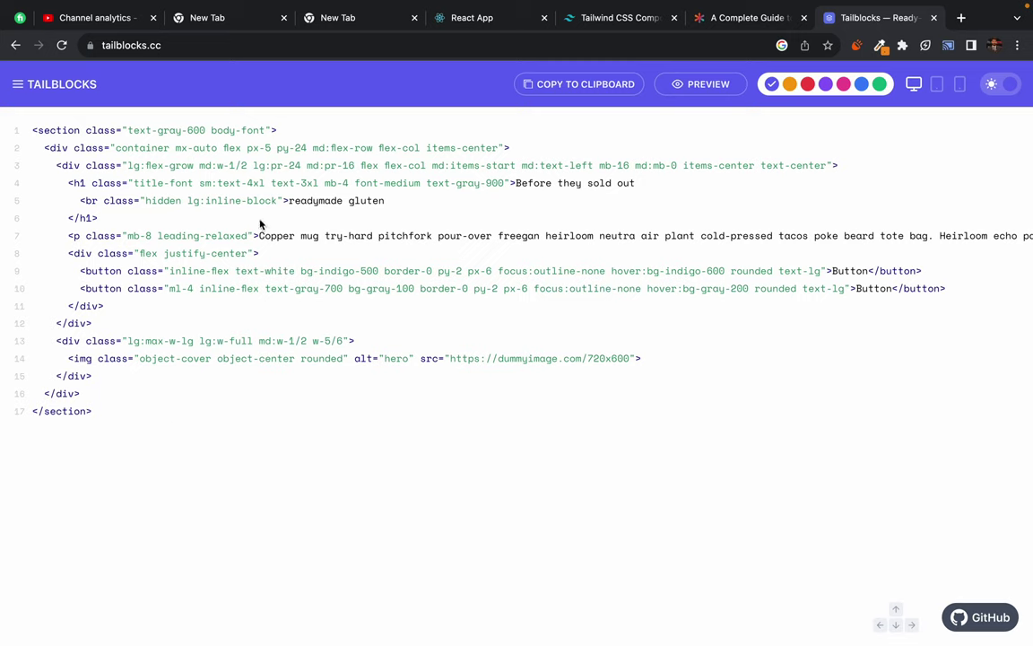
# - Search the Hero block's code for "button" and highlight the line of its first button element
pyautogui.press('super+f')
pyautogui.write('button')
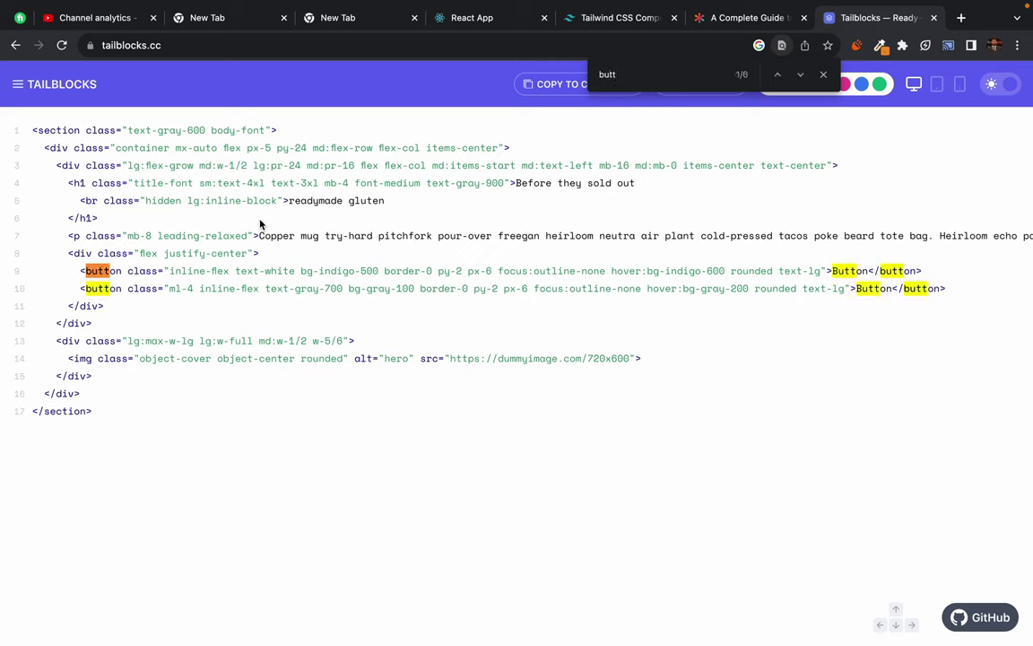
pyautogui.doubleClick(147, 271)
pyautogui.tripleClick(289, 273)
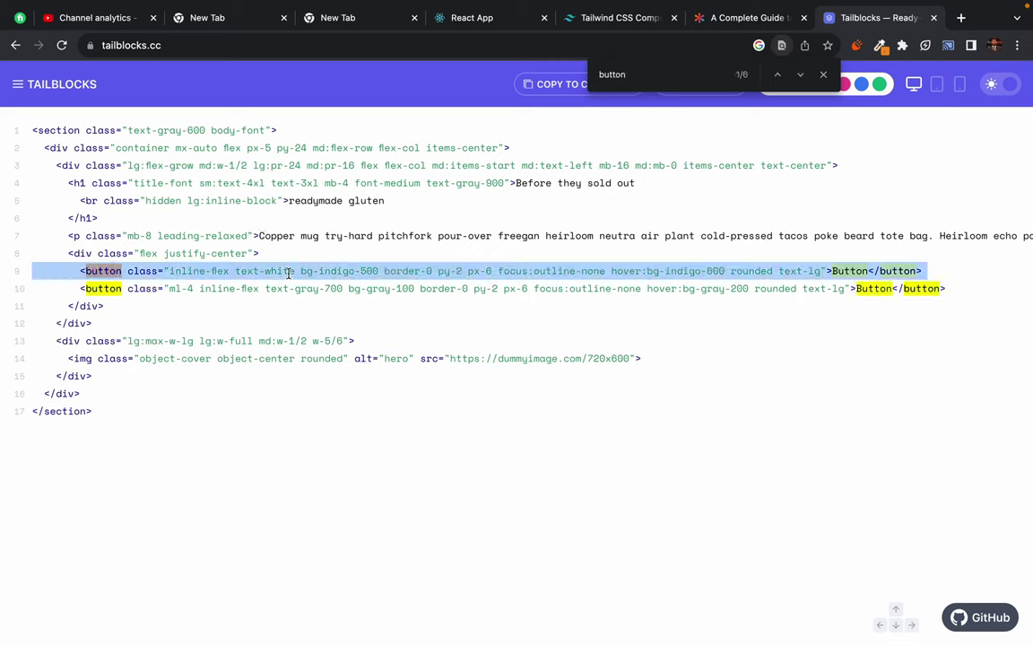
pyautogui.click(289, 272)
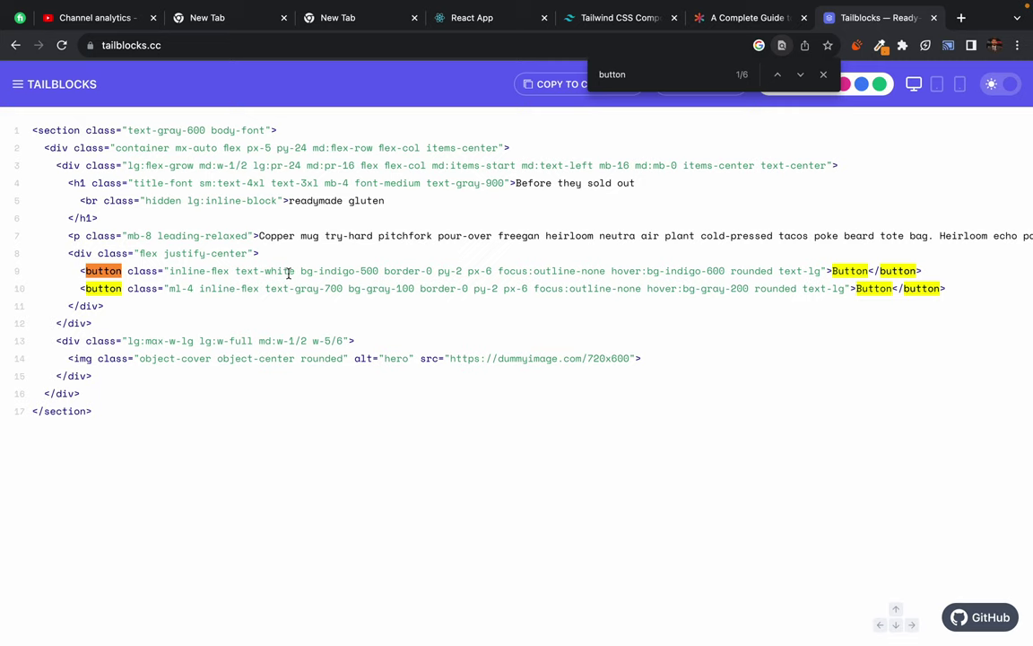
# - Read through the first button's utility classes from inline-flex to text-lg, and redisplay the block list
pyautogui.doubleClick(188, 272)
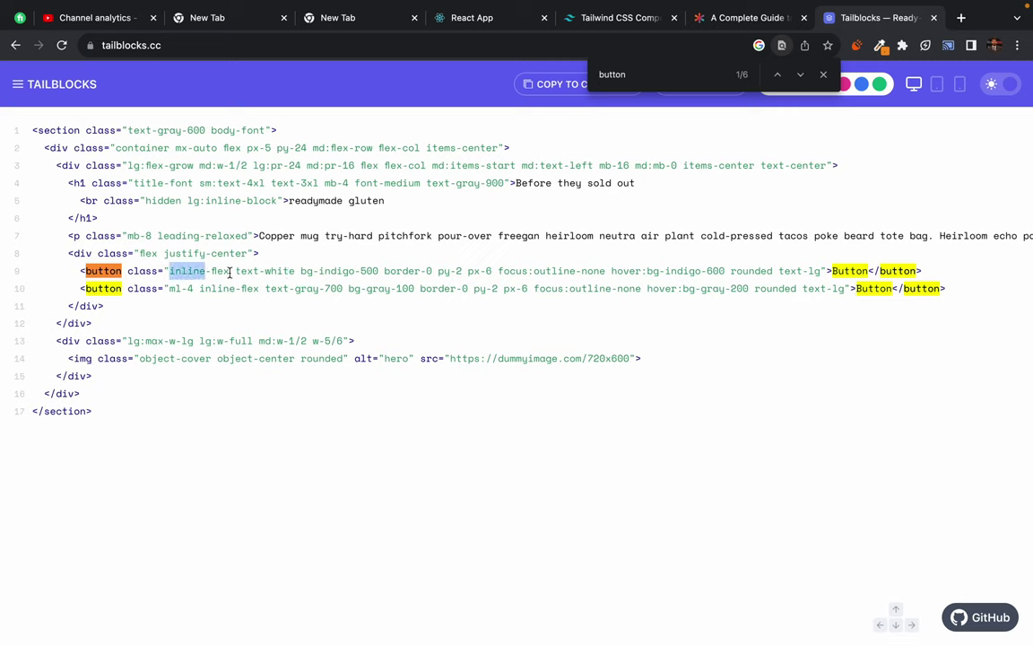
pyautogui.click(262, 273)
pyautogui.doubleClick(285, 272)
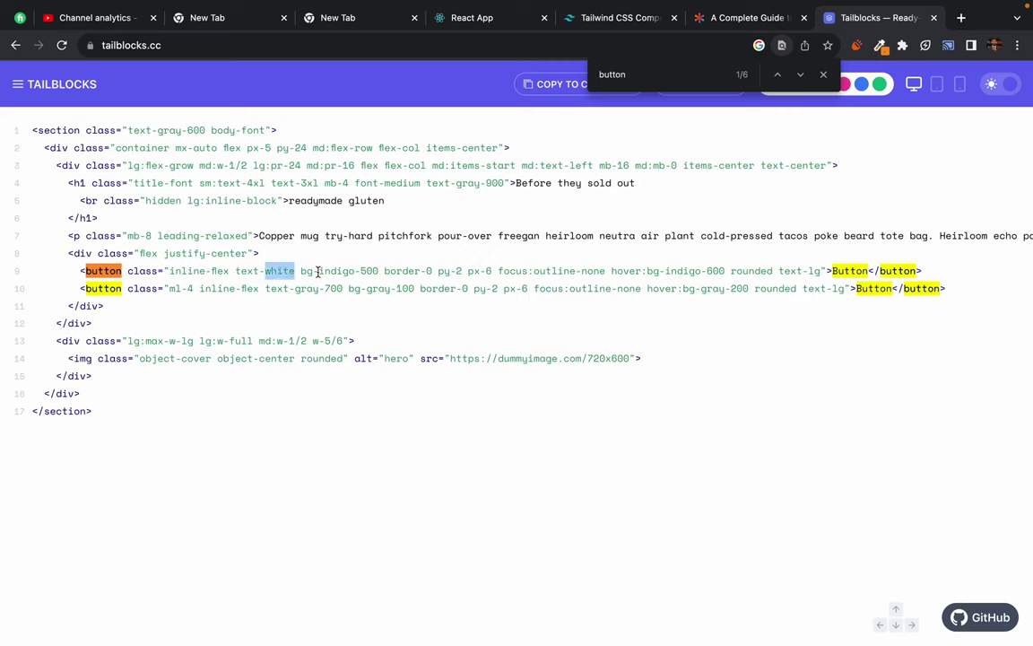
pyautogui.doubleClick(339, 272)
pyautogui.doubleClick(404, 271)
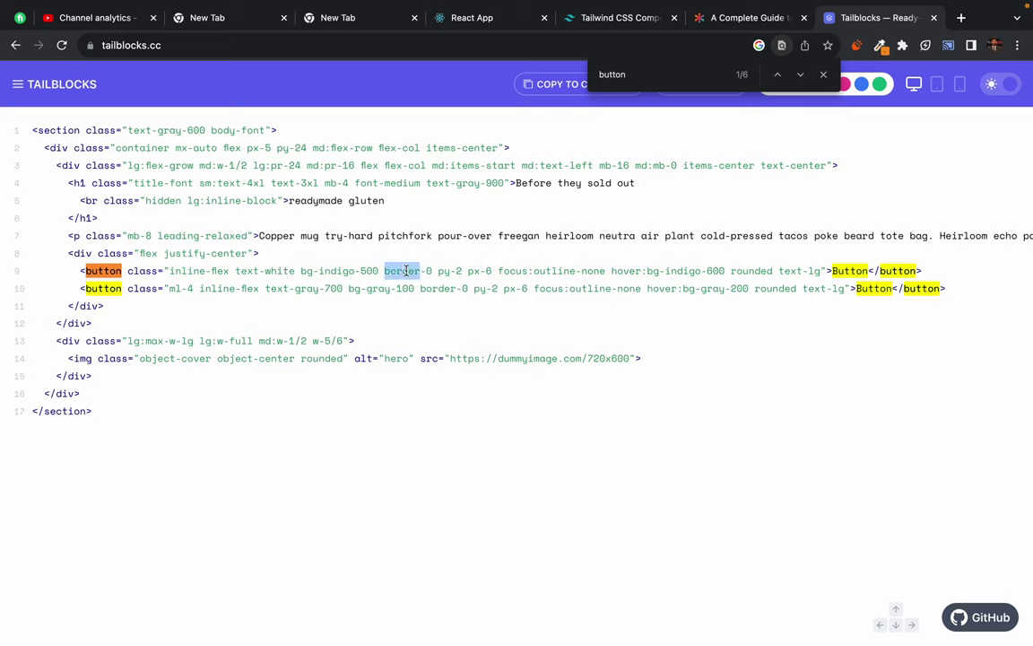
pyautogui.doubleClick(555, 270)
pyautogui.click(642, 270)
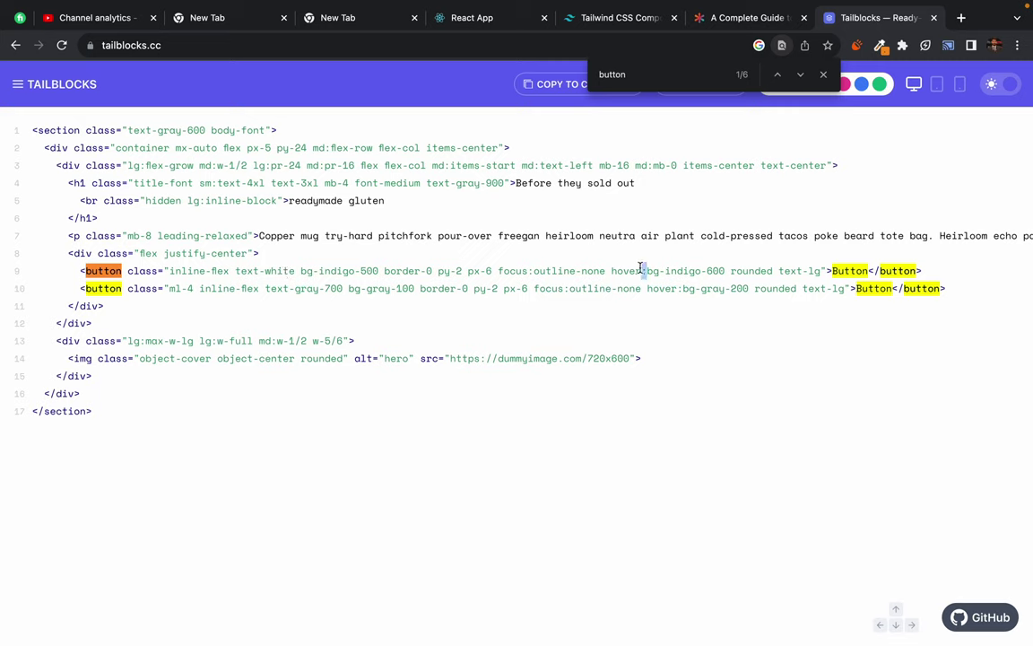
pyautogui.doubleClick(715, 270)
pyautogui.doubleClick(752, 270)
pyautogui.doubleClick(789, 270)
pyautogui.doubleClick(820, 270)
pyautogui.click(55, 90)
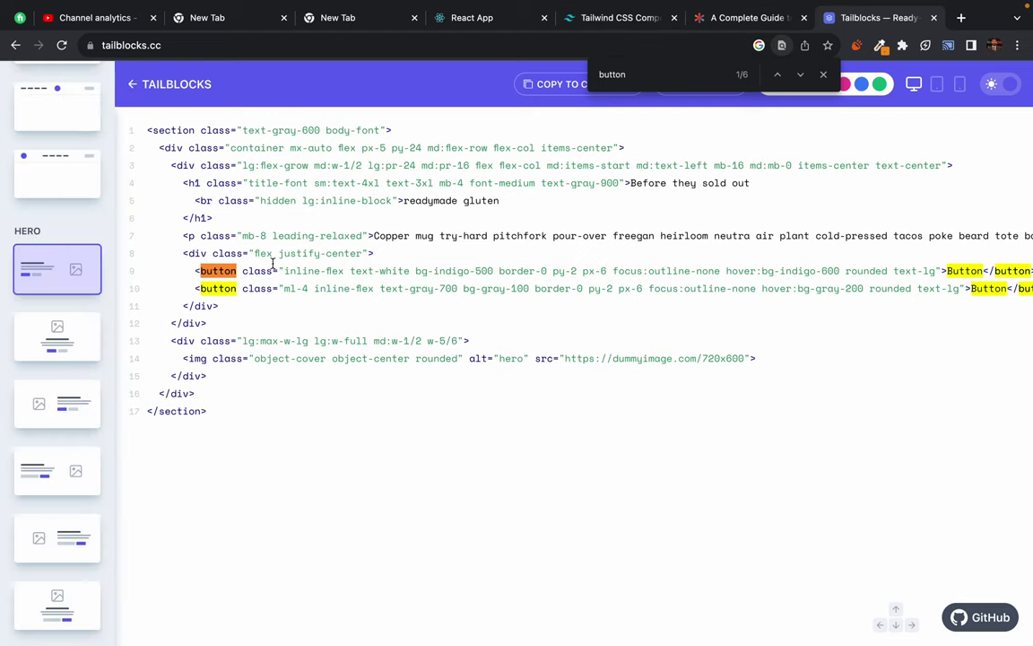
# - Switch to VS Code and add className="button" to the Logout button in App.jsx's admin navigation bar
pyautogui.press('super+Tab')
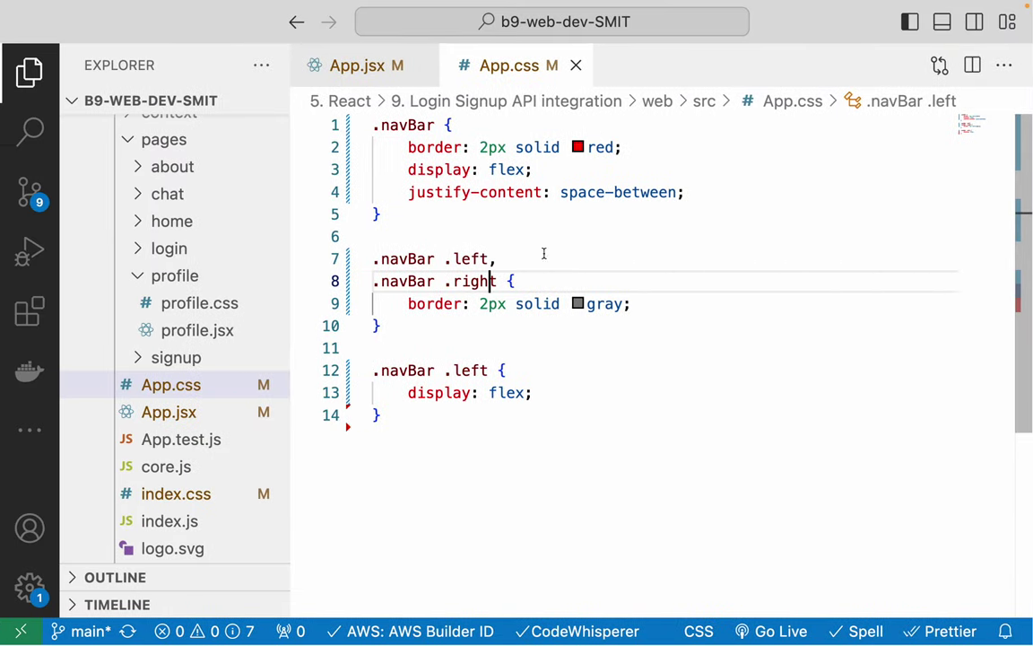
pyautogui.click(366, 70)
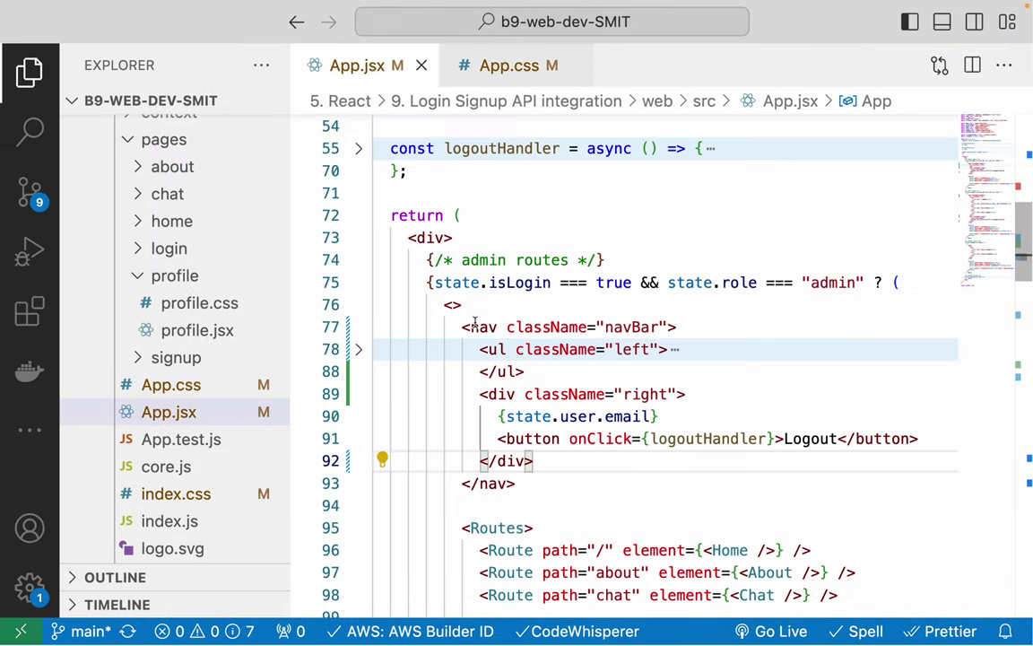
pyautogui.scroll(-3, 474, 325)
pyautogui.click(563, 335)
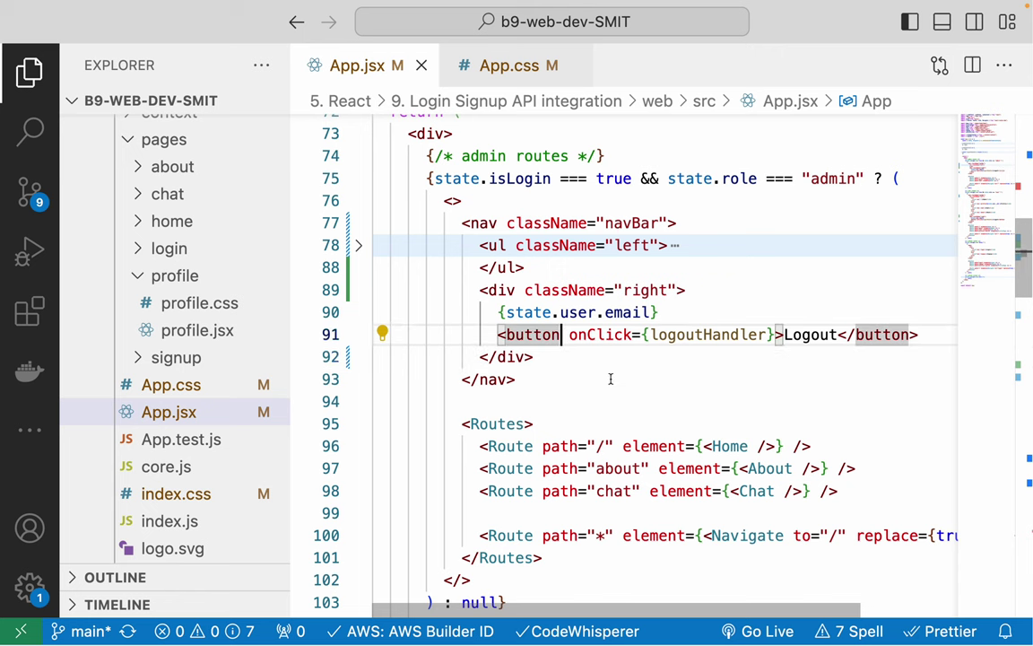
pyautogui.write('cla')
pyautogui.press('Return')
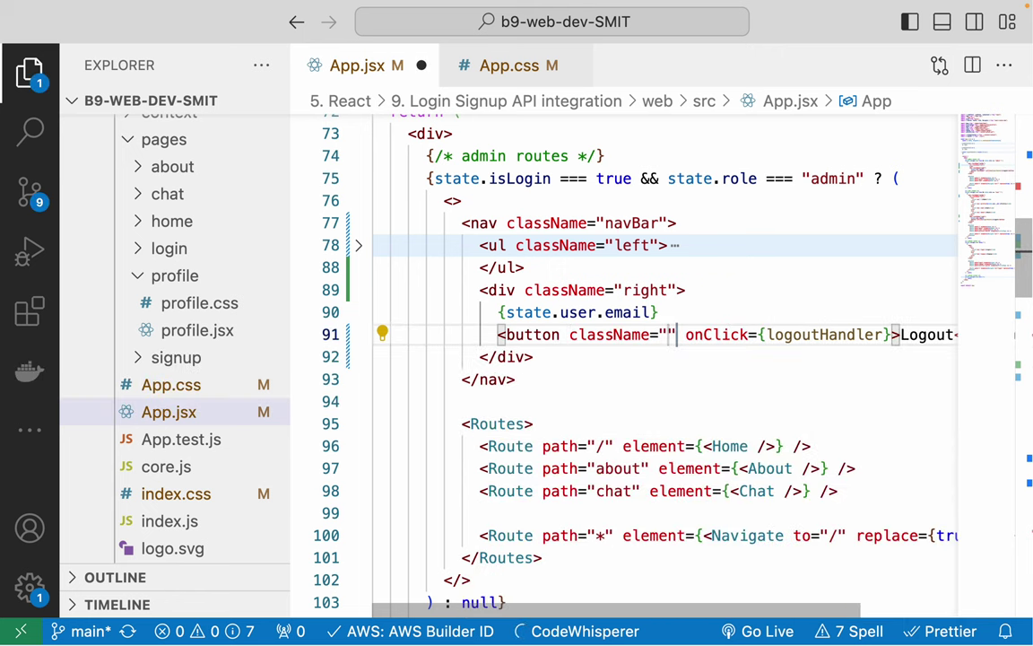
pyautogui.write('button')
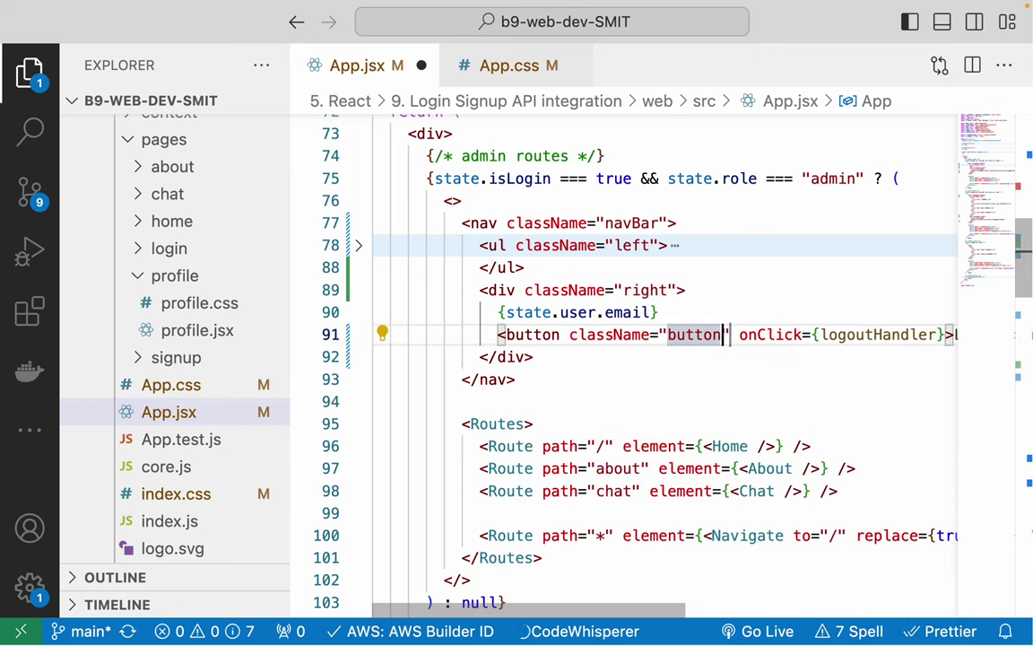
pyautogui.click(462, 423)
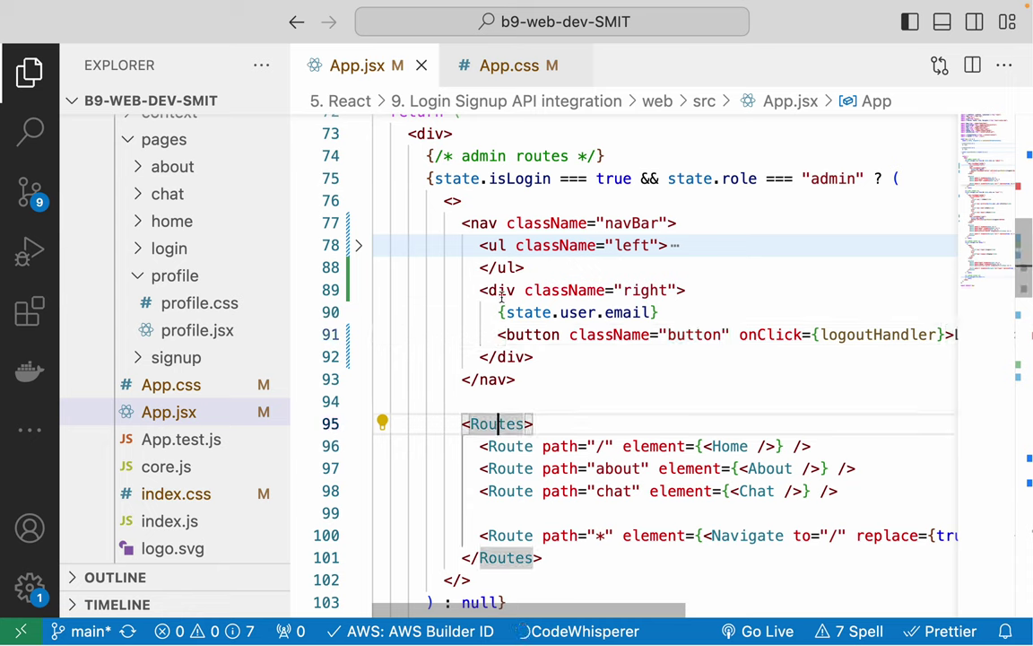
# - Search the extensions marketplace for "tailwind" and open the Tailwind CSS IntelliSense page with a wider side bar
pyautogui.click(30, 309)
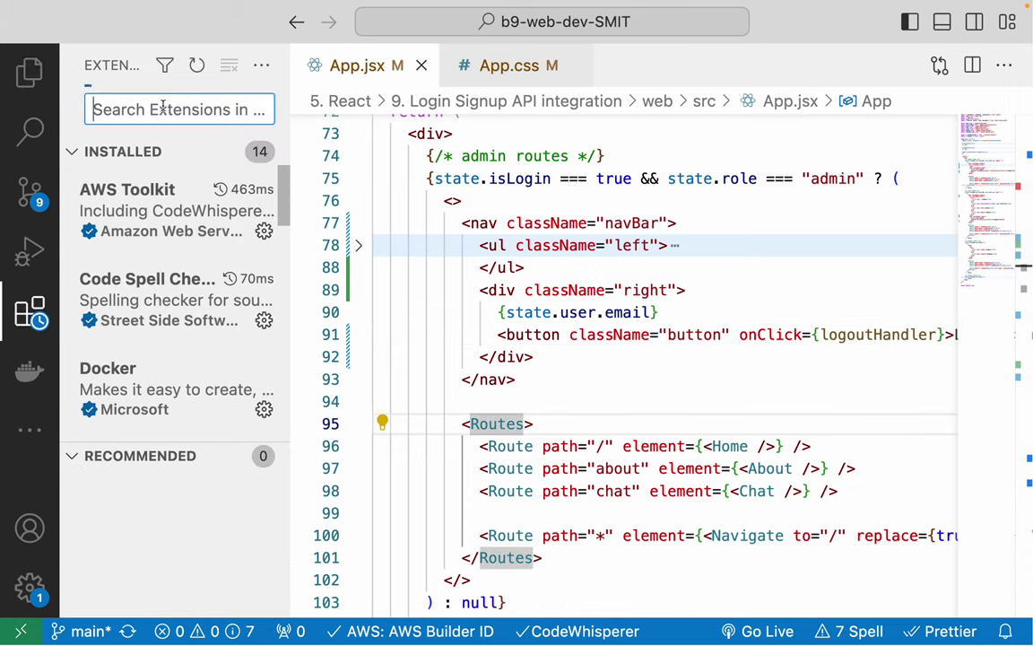
pyautogui.write('tail')
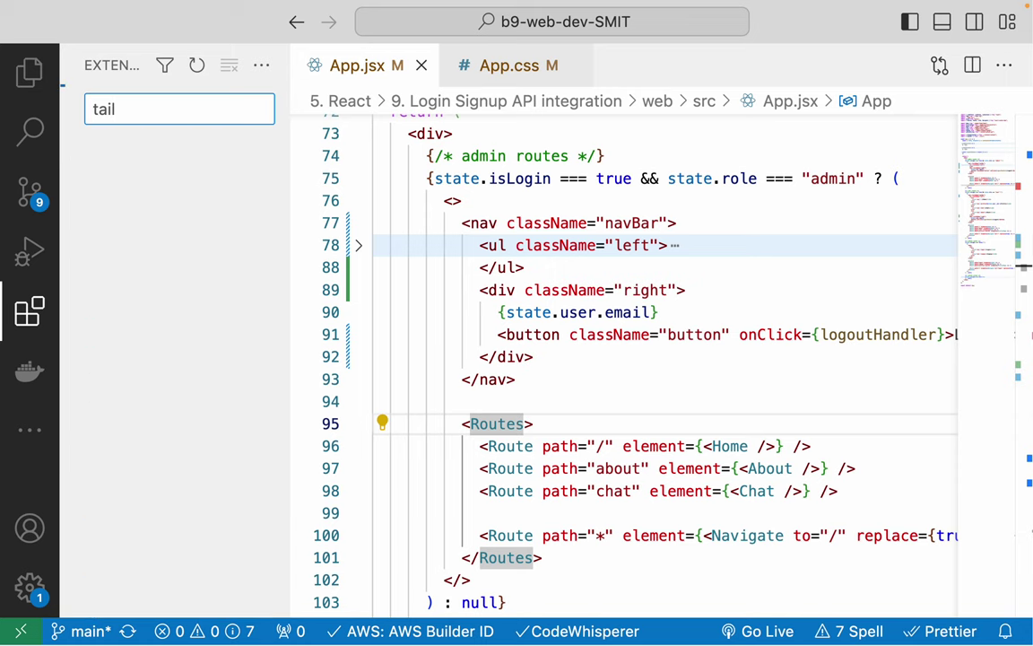
pyautogui.write('wind')
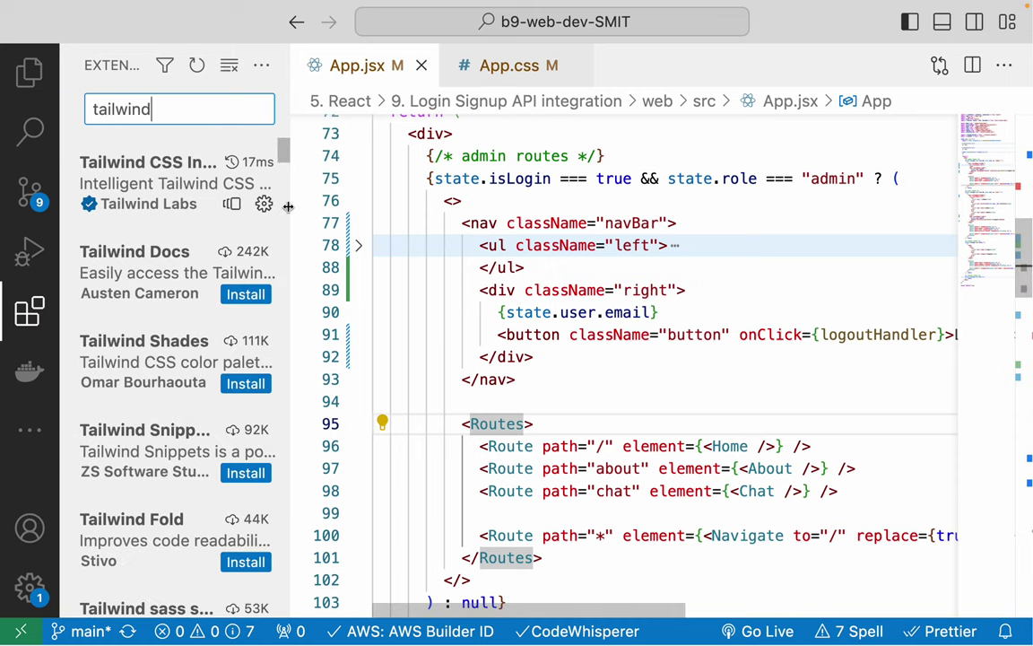
pyautogui.moveTo(288, 207); pyautogui.dragTo(454, 208)
pyautogui.click(218, 214)
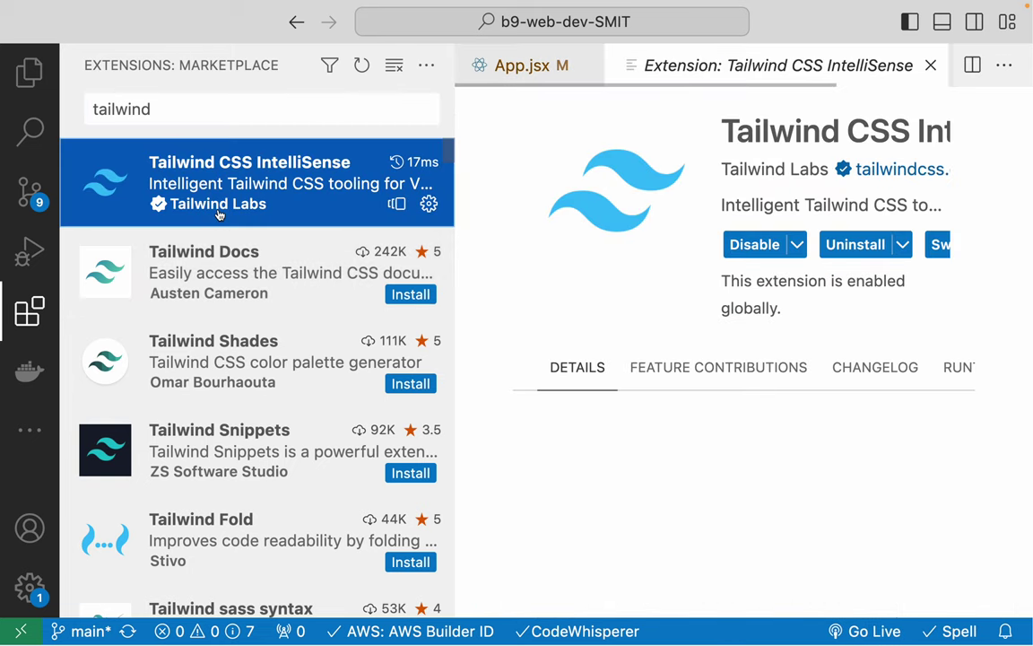
# - Read the Tailwind CSS IntelliSense description and its Autocomplete section, and close the extension page
pyautogui.scroll(-2, 682, 473)
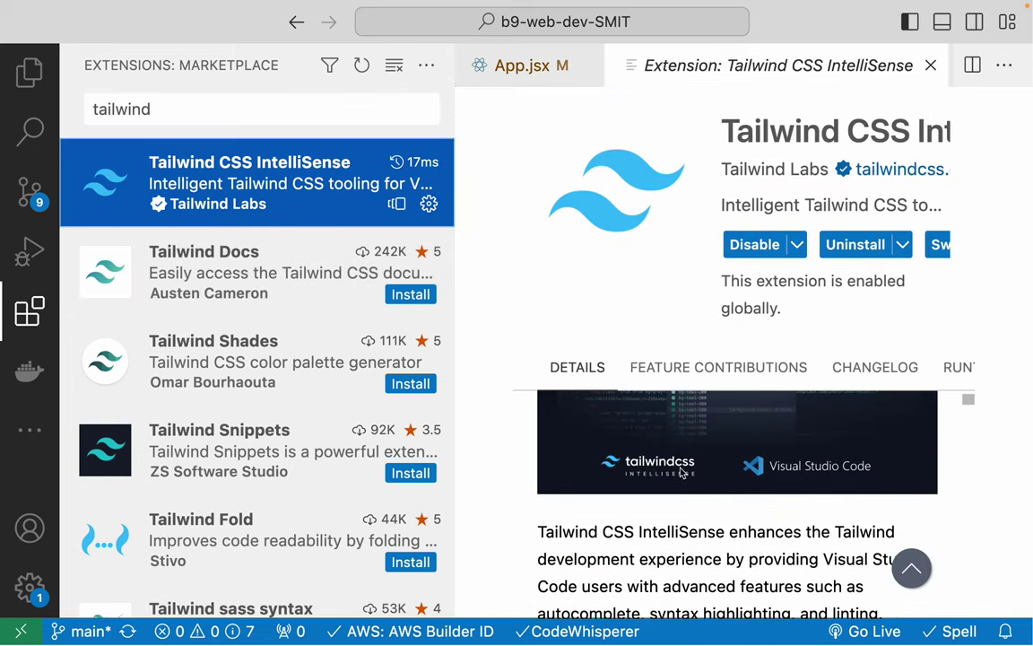
pyautogui.scroll(-5, 681, 474)
pyautogui.scroll(-5, 681, 473)
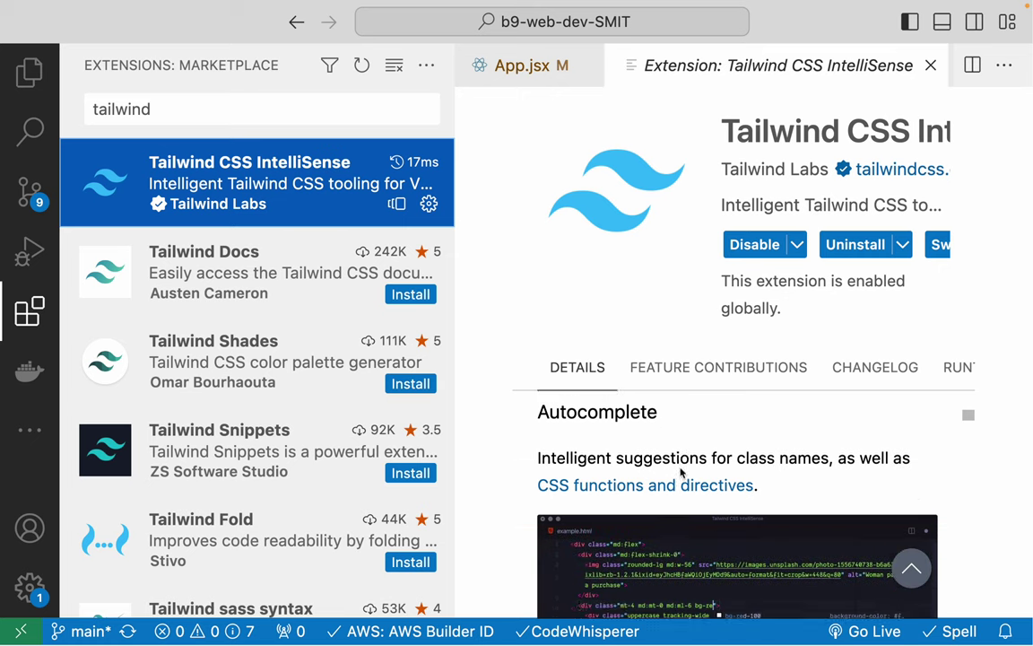
pyautogui.scroll(-1, 681, 473)
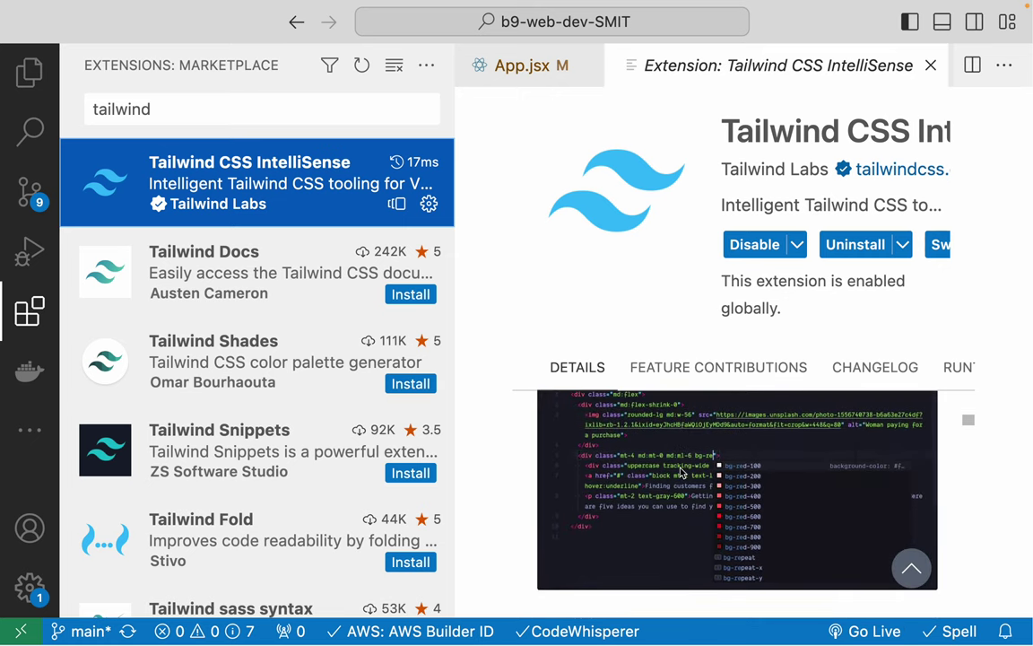
pyautogui.scroll(-2, 692, 539)
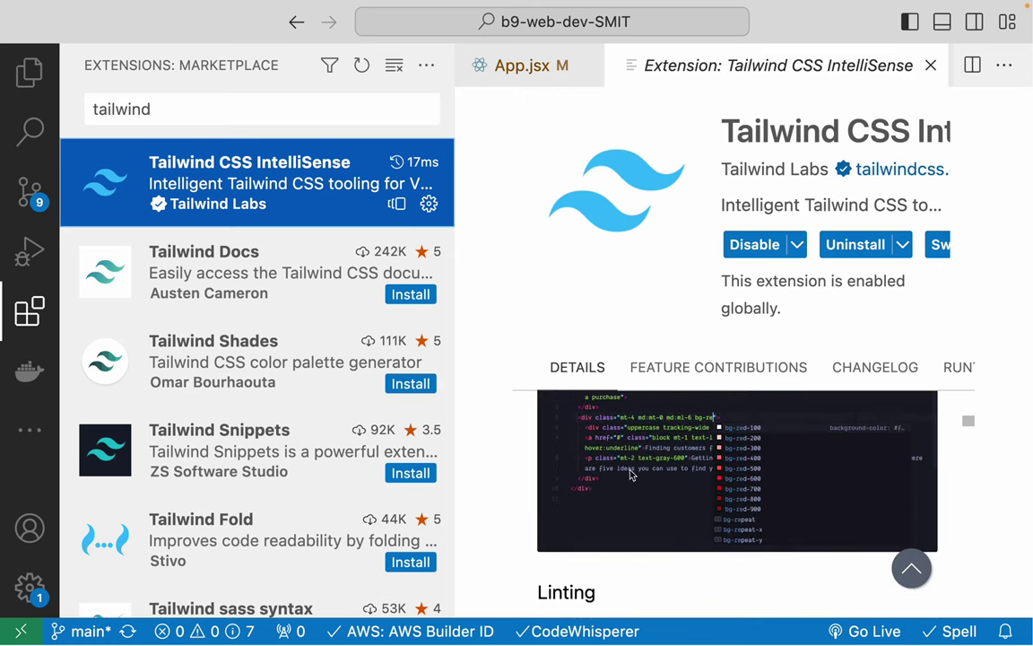
pyautogui.press('super+w')
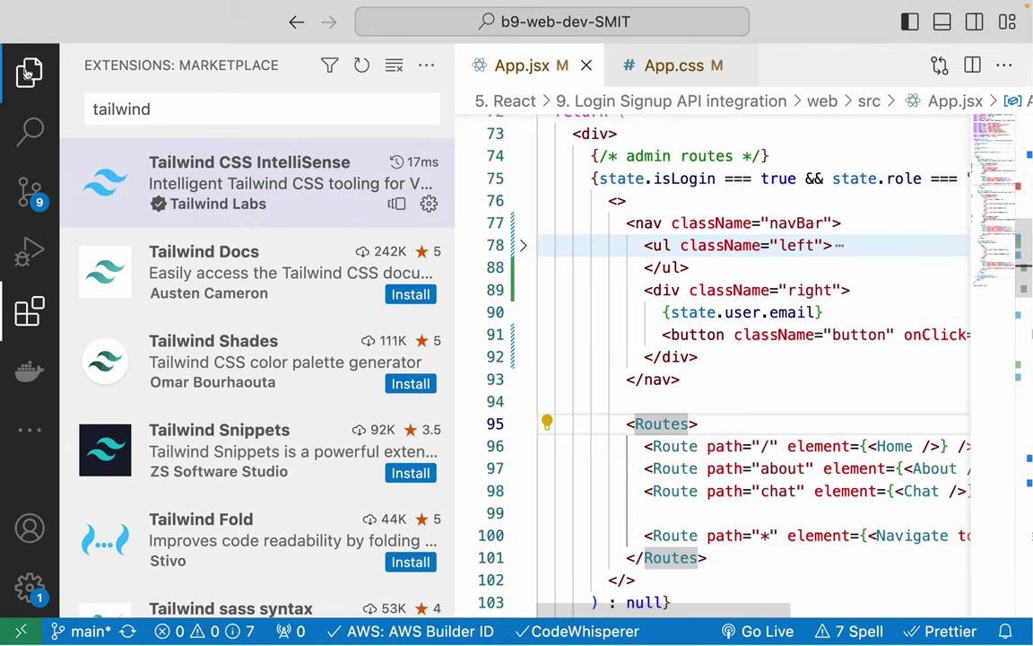
# - Redisplay the project file explorer in a narrower side bar and look over App.jsx's admin navigation and routes
pyautogui.press('super+shift+e')
pyautogui.moveTo(455, 270); pyautogui.dragTo(269, 270)
pyautogui.click(660, 369)
pyautogui.scroll(-1, 634, 368)
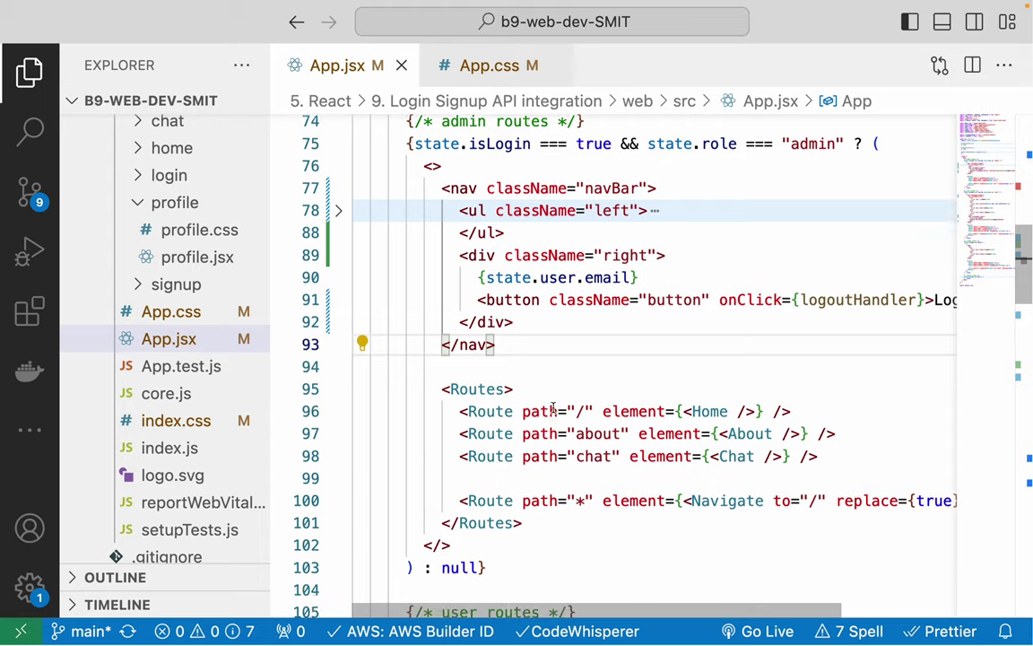
pyautogui.scroll(1, 618, 403)
pyautogui.click(589, 291)
pyautogui.scroll(-2, 538, 485)
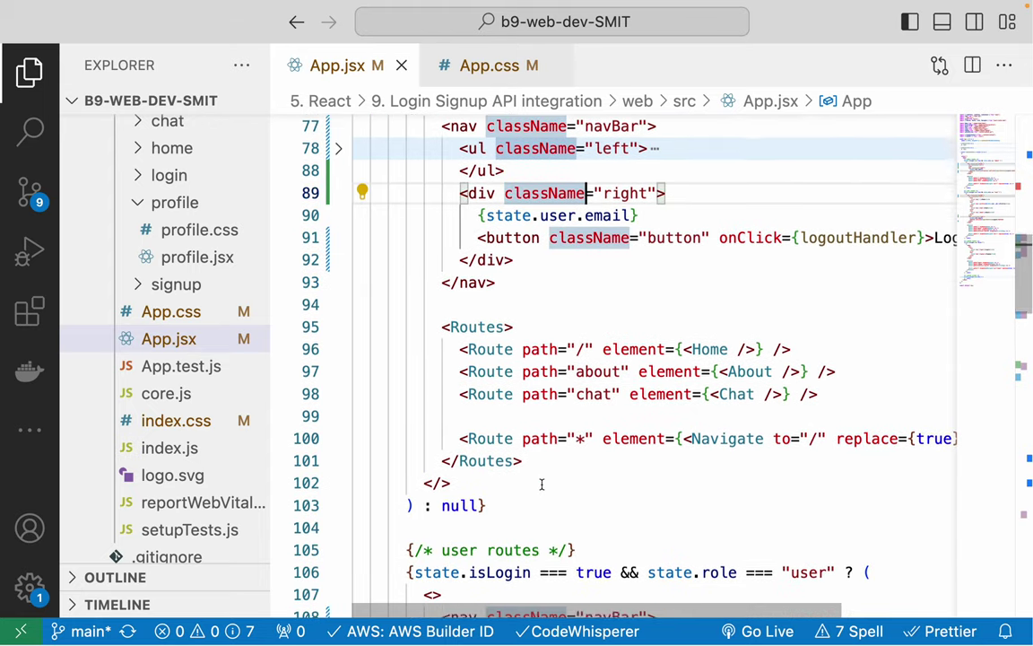
pyautogui.scroll(3, 537, 485)
# - Remove the className="button" attribute from the Logout button in the admin navigation bar and save App.jsx
pyautogui.click(485, 369)
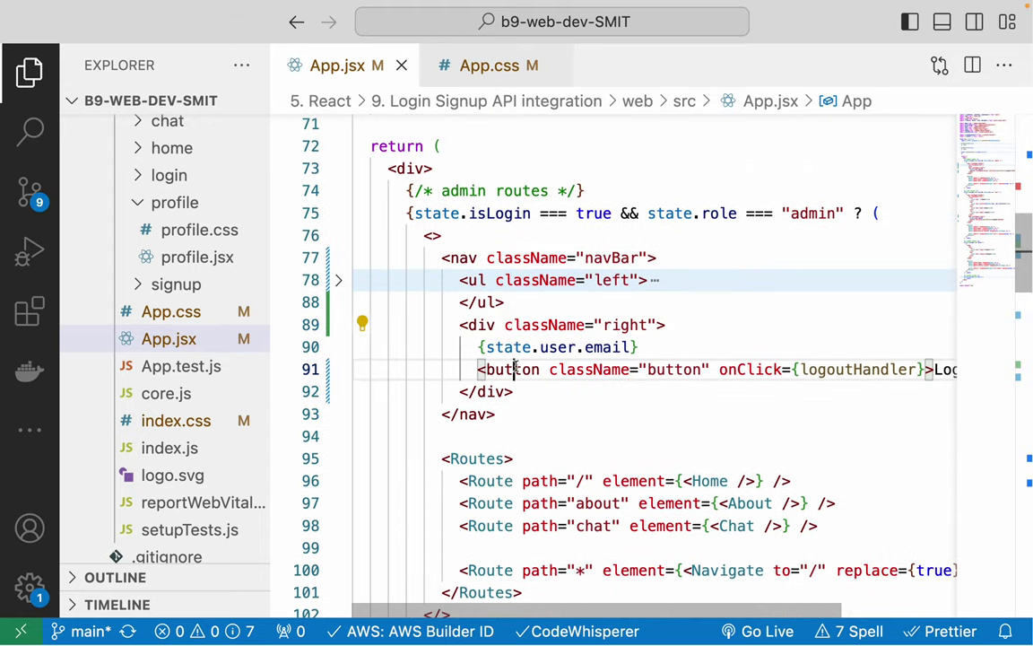
pyautogui.doubleClick(608, 347)
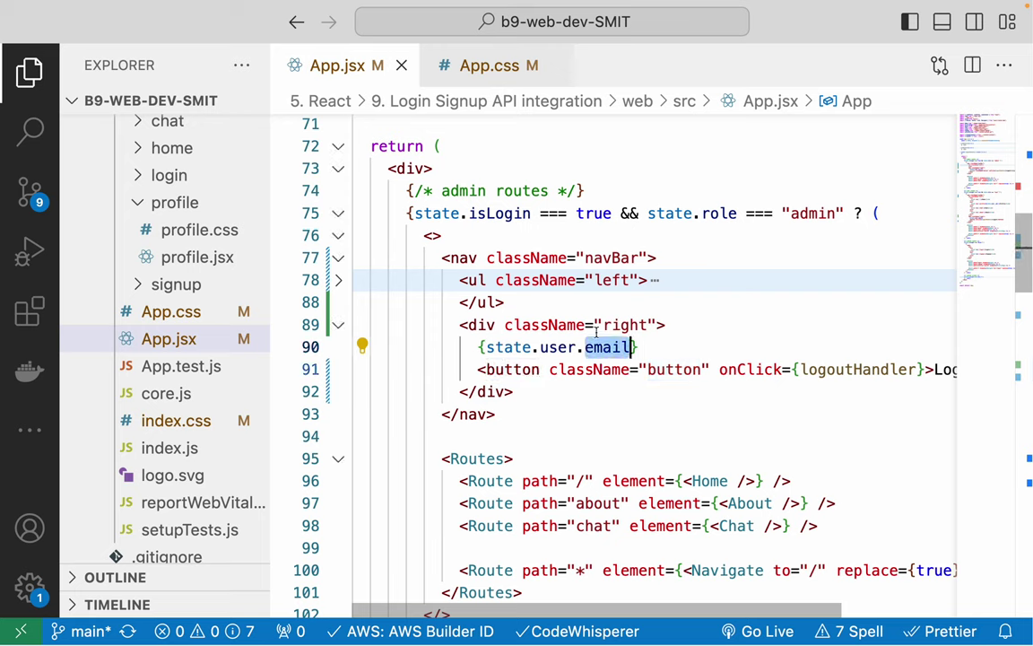
pyautogui.moveTo(548, 370); pyautogui.dragTo(709, 369)
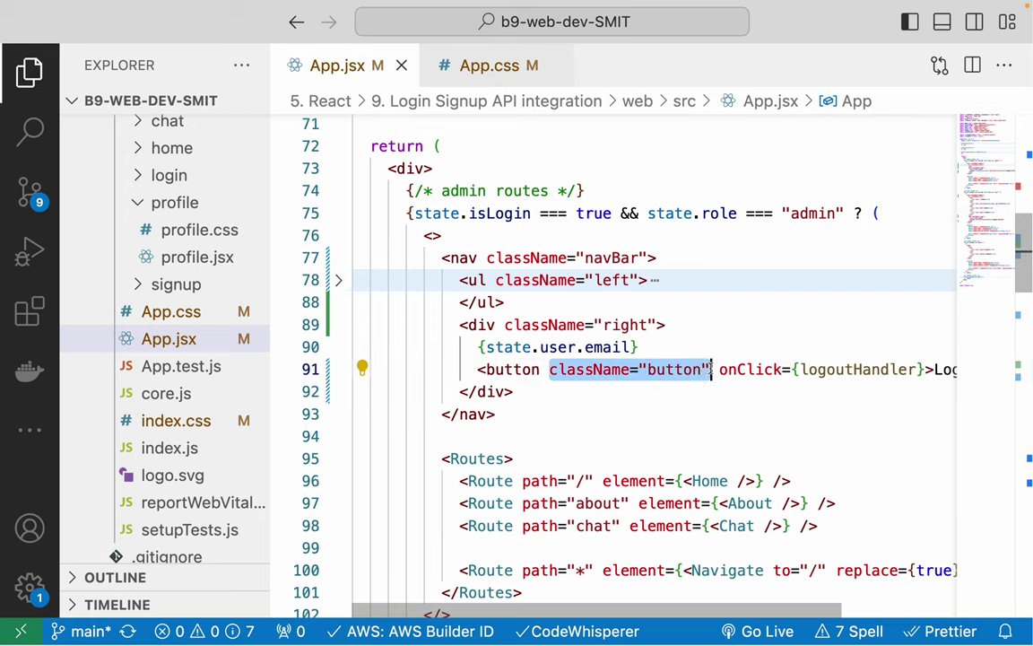
pyautogui.press('BackSpace')
pyautogui.press('BackSpace')
pyautogui.press('super+s')
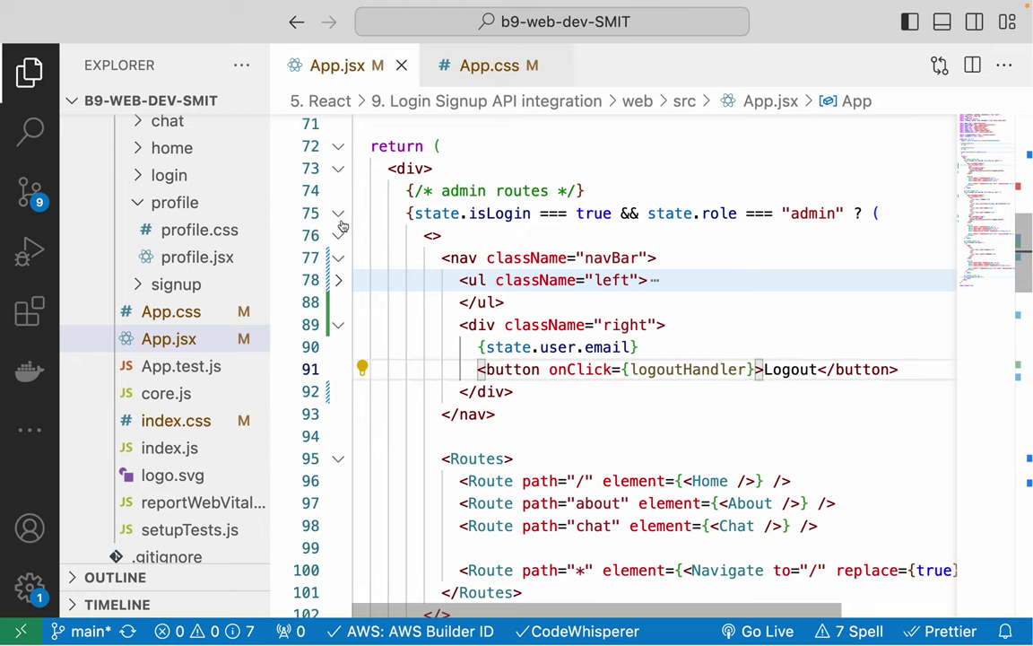
# - Collapse the admin routes block, add className="button" to the Logout button in the user navigation bar and save App.jsx
pyautogui.click(339, 214)
pyautogui.scroll(-5, 519, 384)
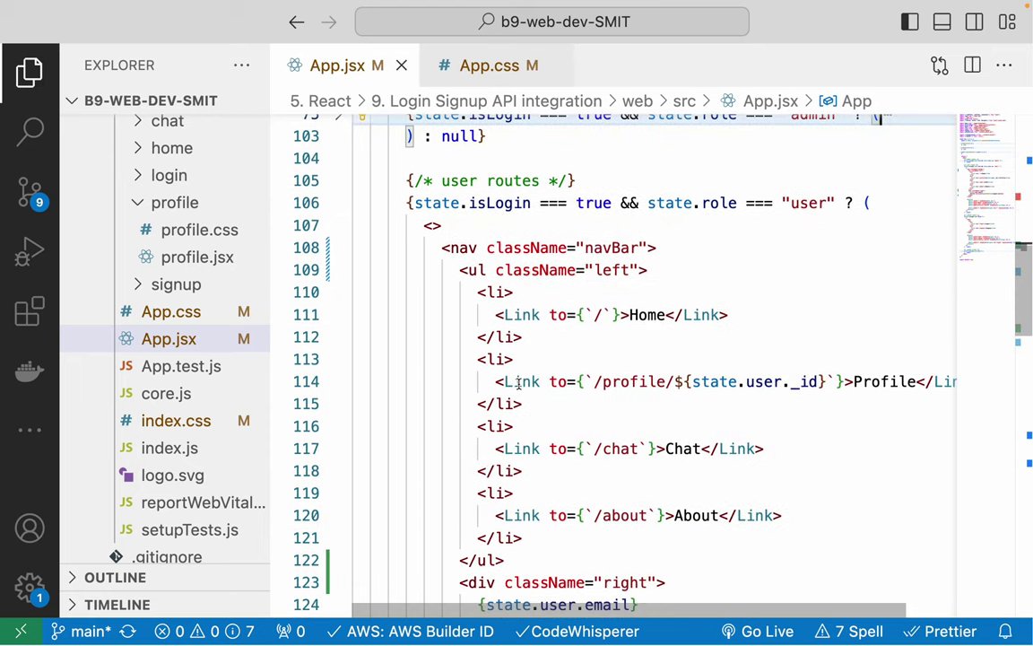
pyautogui.moveTo(469, 315); pyautogui.dragTo(551, 397)
pyautogui.click(551, 396)
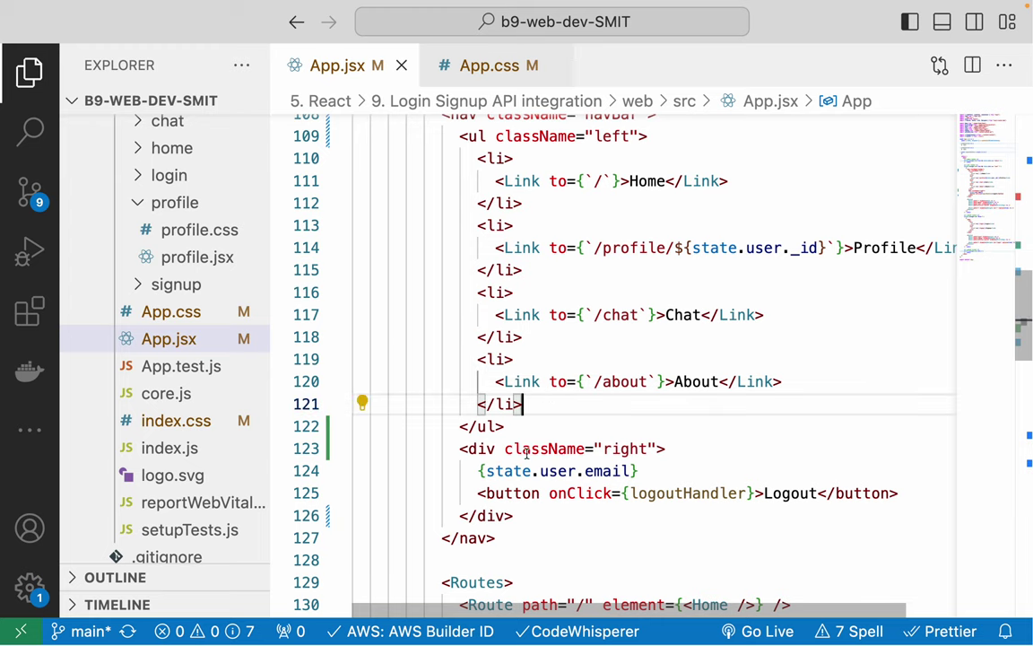
pyautogui.click(542, 493)
pyautogui.write('class')
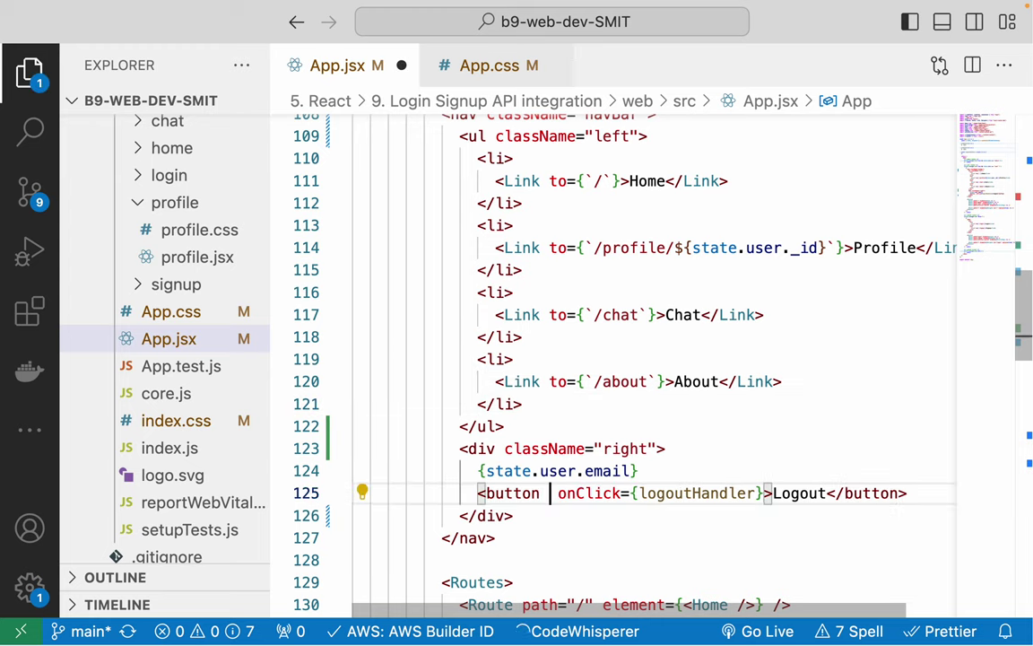
pyautogui.press('Return')
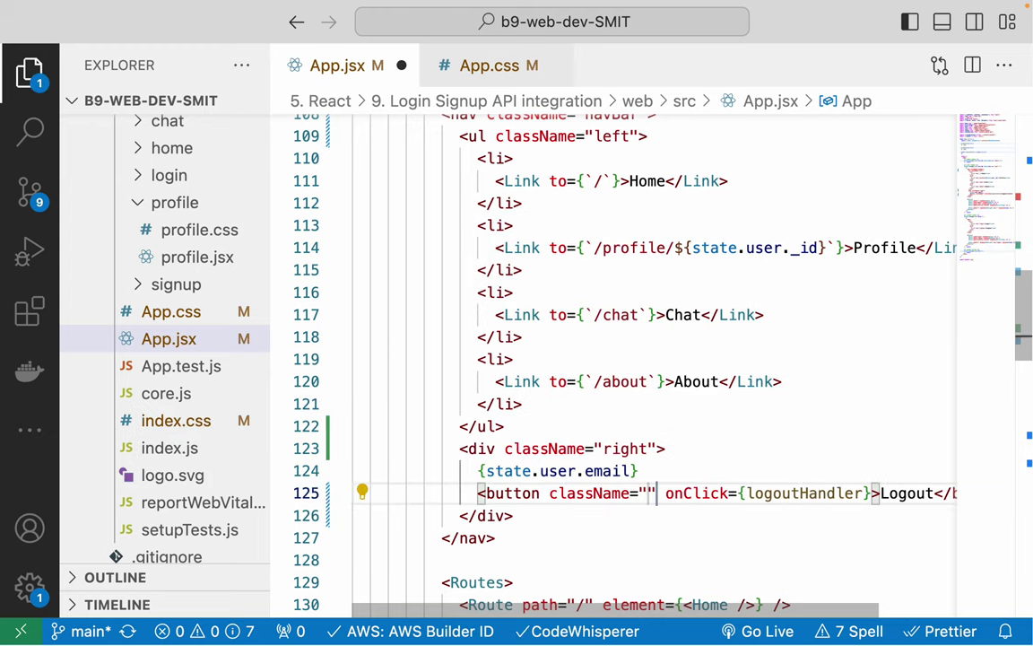
pyautogui.write('button"')
pyautogui.press('super+s')
# - Switch to the browser window showing the Tailblocks Hero block's code
pyautogui.hotkey('ctrl', 'Left')
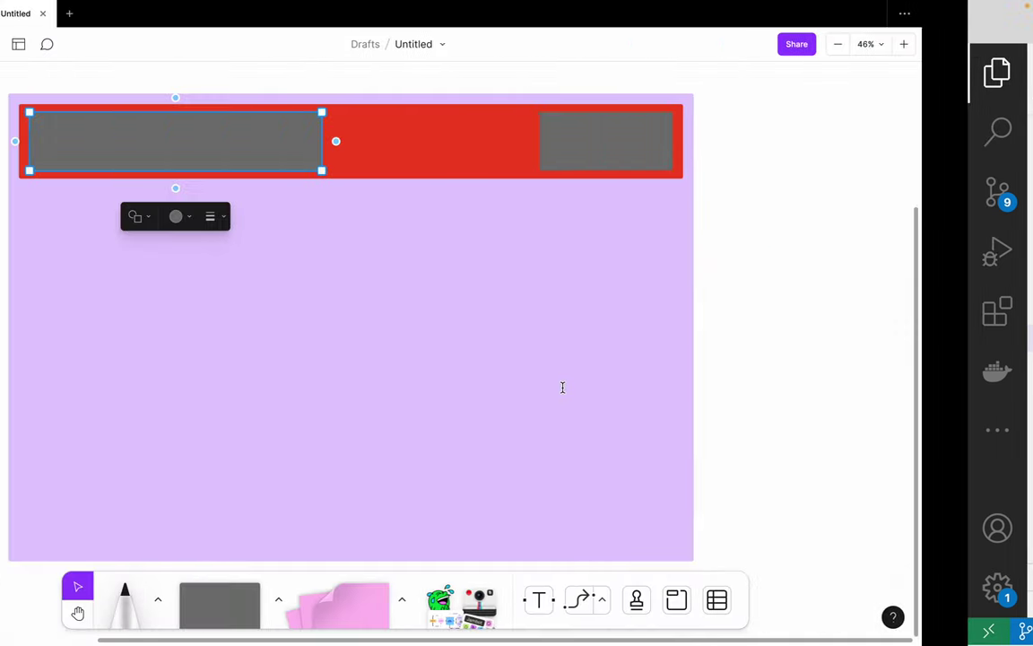
pyautogui.hotkey('ctrl', 'Right')
pyautogui.hotkey('ctrl', 'Right')
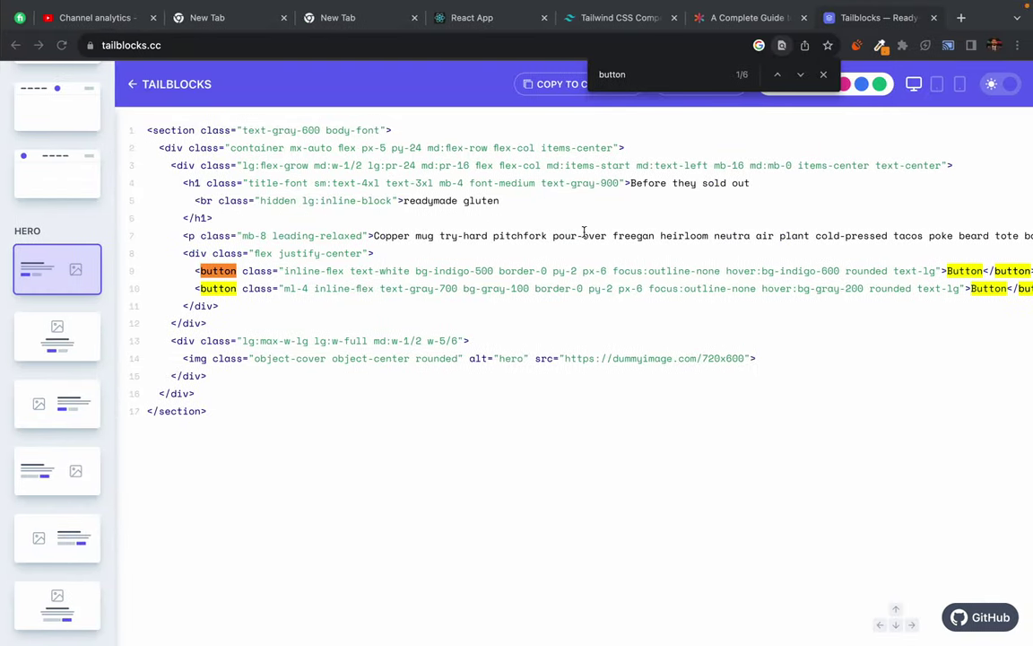
# - Check the navigation bar on the React App page in the browser and return to App.jsx in VS Code
pyautogui.click(476, 18)
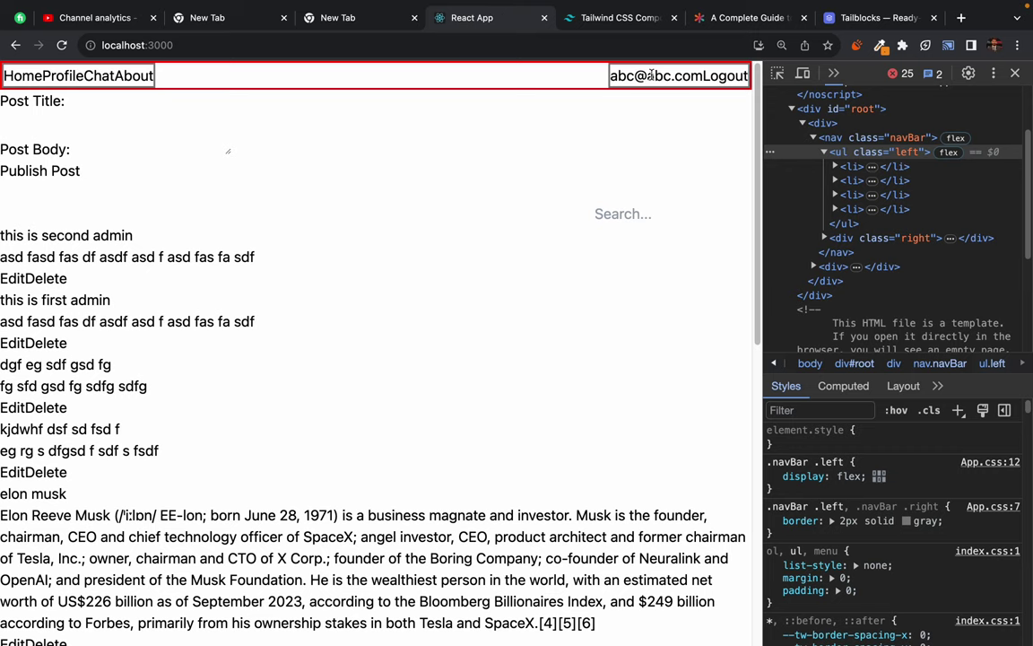
pyautogui.moveTo(296, 116); pyautogui.dragTo(325, 122)
pyautogui.click(416, 293)
pyautogui.press('super+Tab')
pyautogui.click(703, 315)
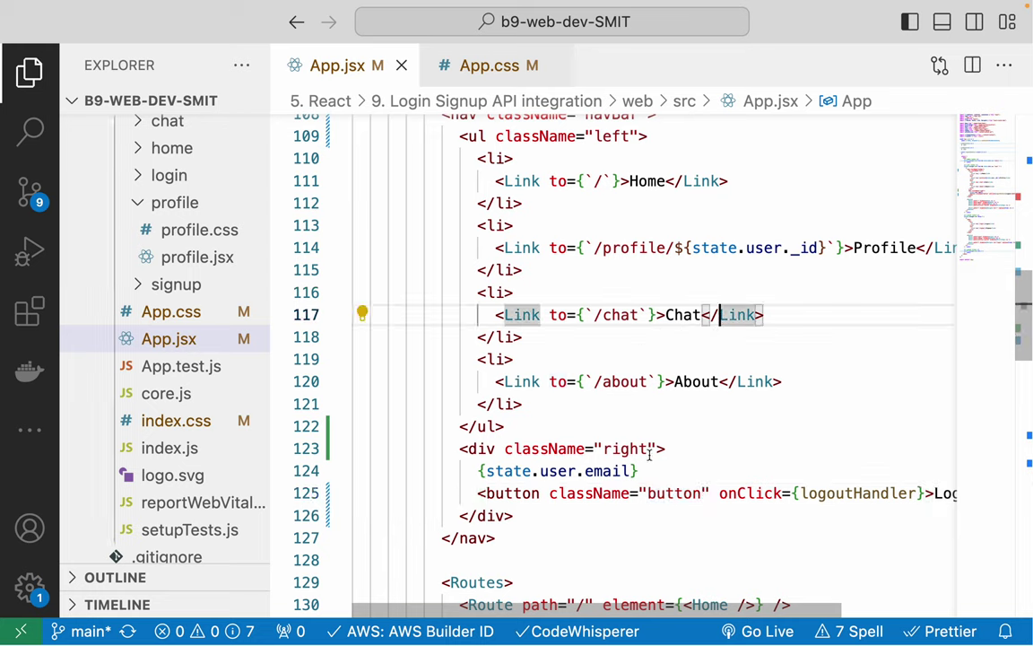
# - Try "shadow" as the class name of the Logout button in the user navigation bar
pyautogui.doubleClick(674, 492)
pyautogui.press('BackSpace')
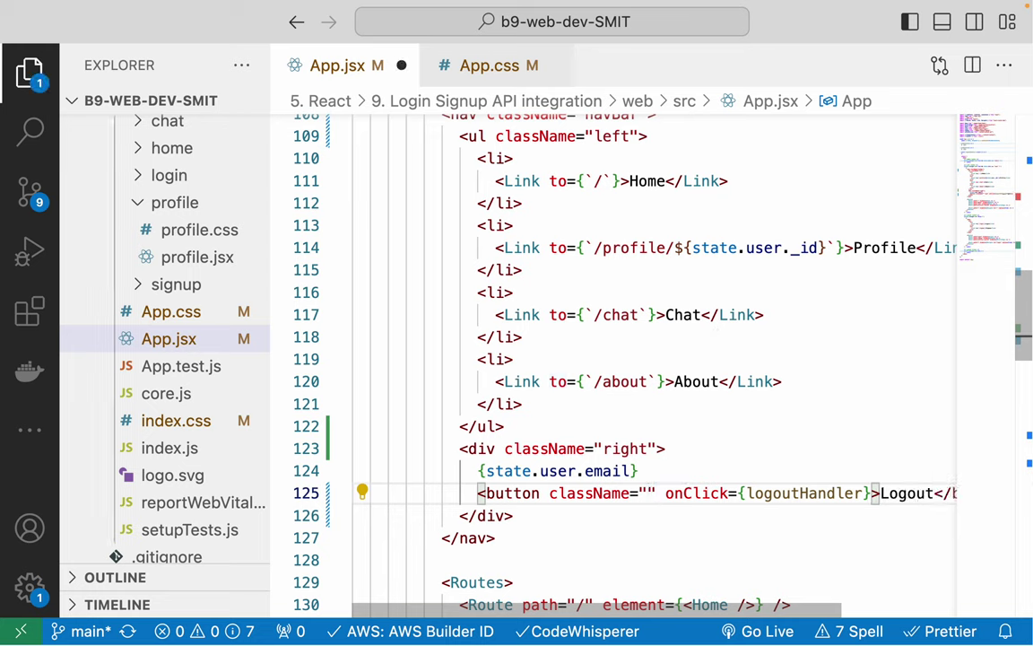
pyautogui.write('sha')
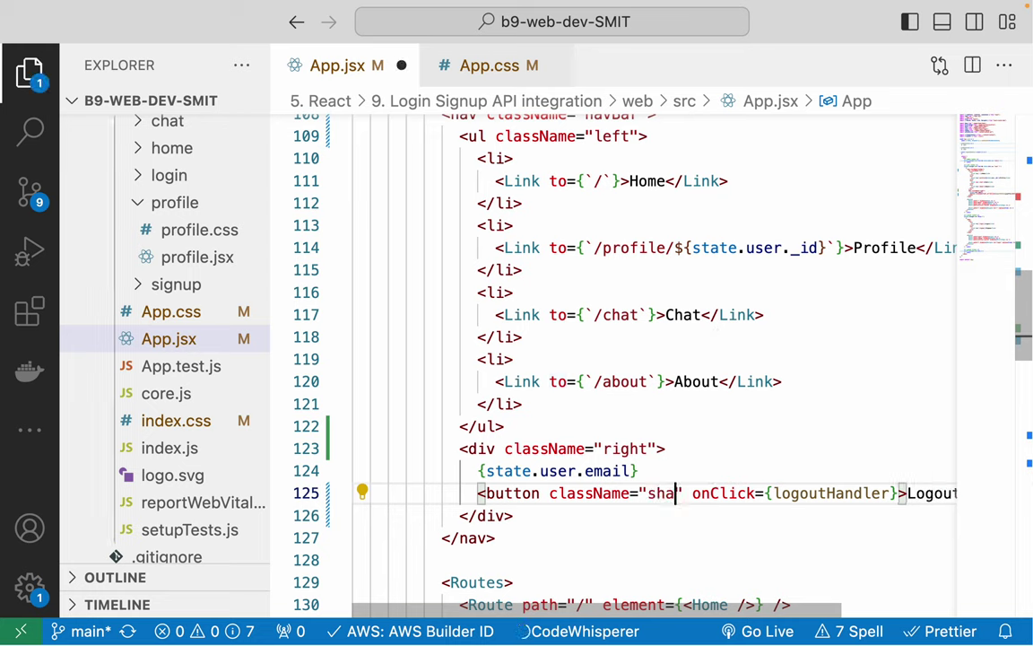
pyautogui.write('dow')
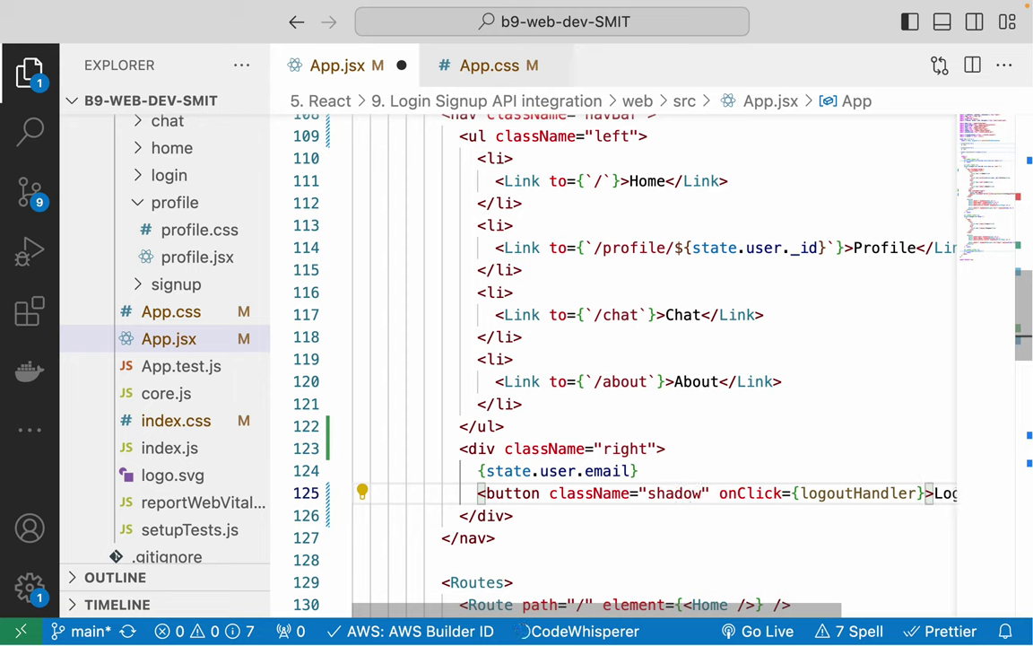
# - Clear the class name value of the user navigation bar's Logout button and save App.jsx
pyautogui.press('BackSpace')
pyautogui.press('BackSpace')
pyautogui.press('BackSpace')
pyautogui.press('BackSpace')
pyautogui.press('BackSpace')
pyautogui.press('BackSpace')
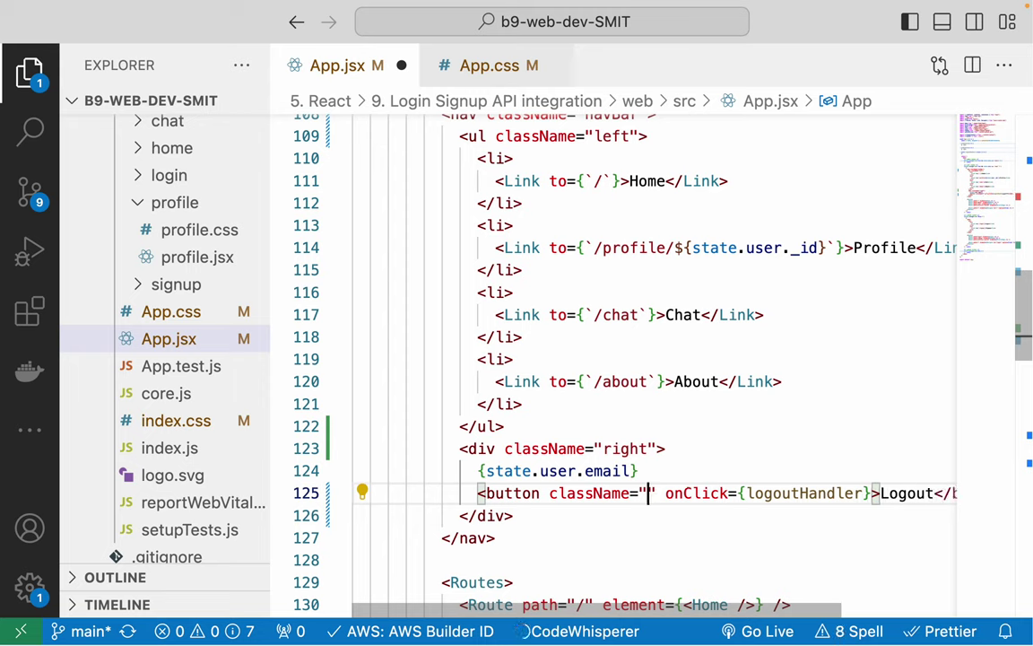
pyautogui.hotkey('ctrl', 's')
pyautogui.scroll(-5, 160, 398)
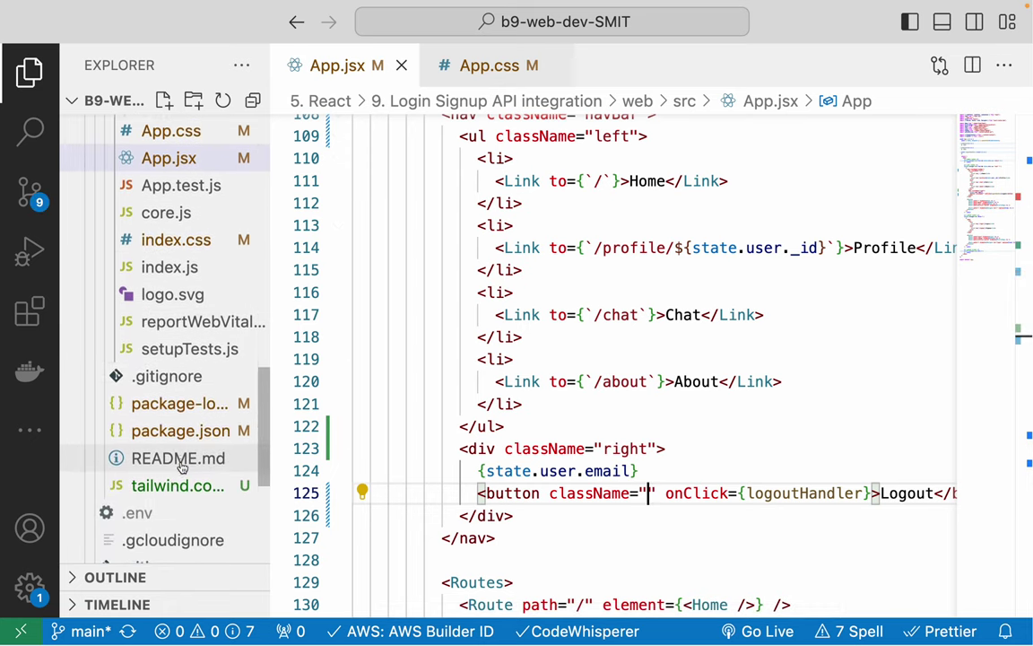
# - Try "bg" as the Logout button's class name to browse Tailwind's background class suggestions, and clear it again
pyautogui.write('bg')
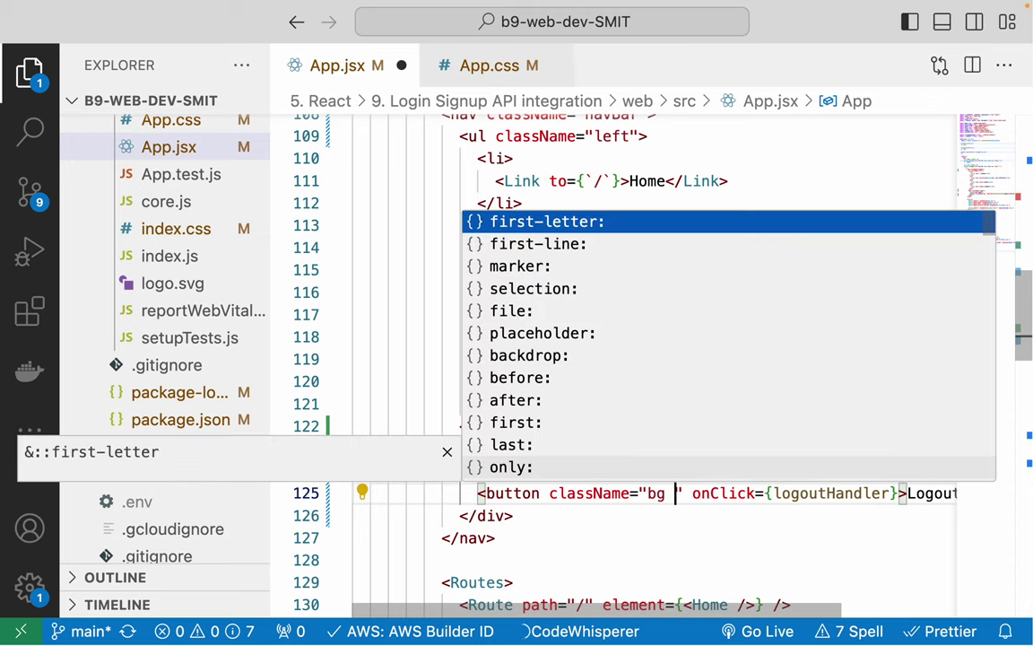
pyautogui.press('BackSpace')
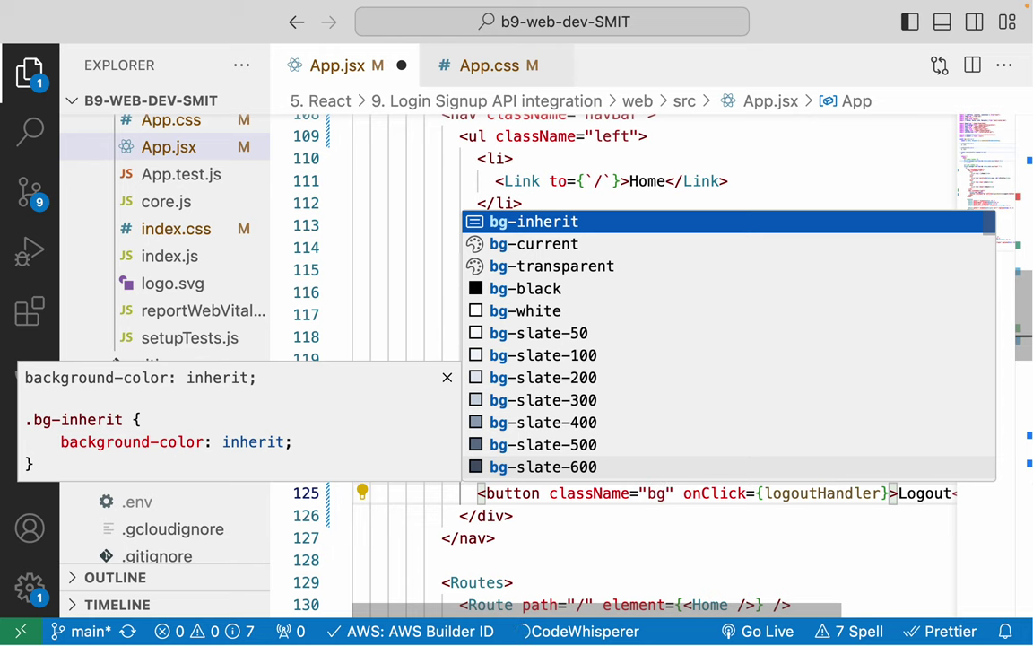
pyautogui.press('Down')
pyautogui.press('Down')
pyautogui.press('Down')
pyautogui.press('BackSpace')
pyautogui.press('BackSpace')
# - Try "btn" as the Logout button's class name in the user navigation bar
pyautogui.write('bu')
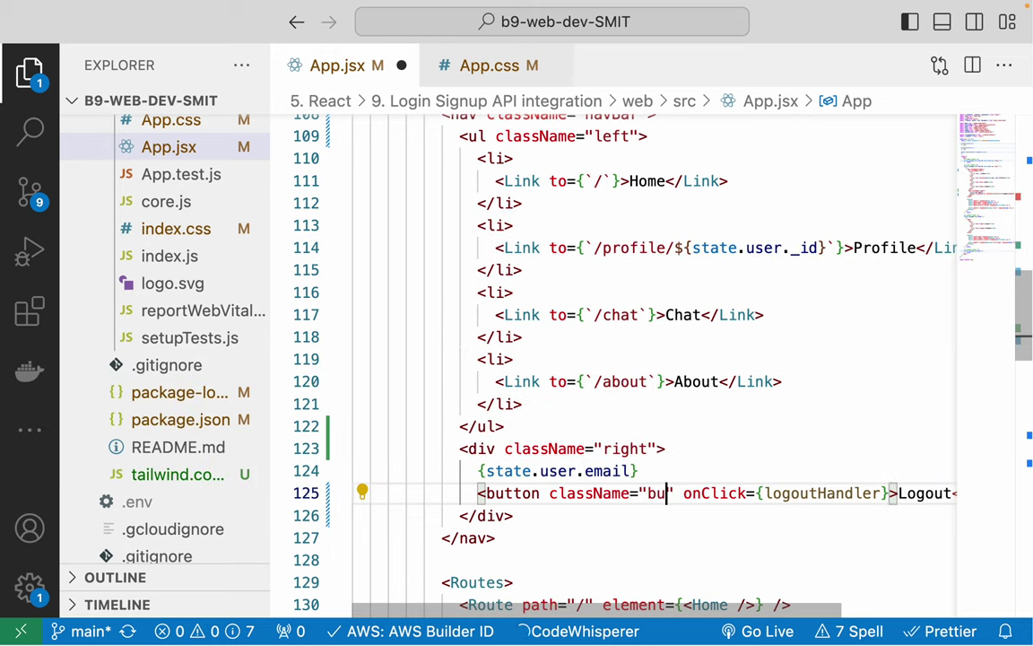
pyautogui.press('BackSpace')
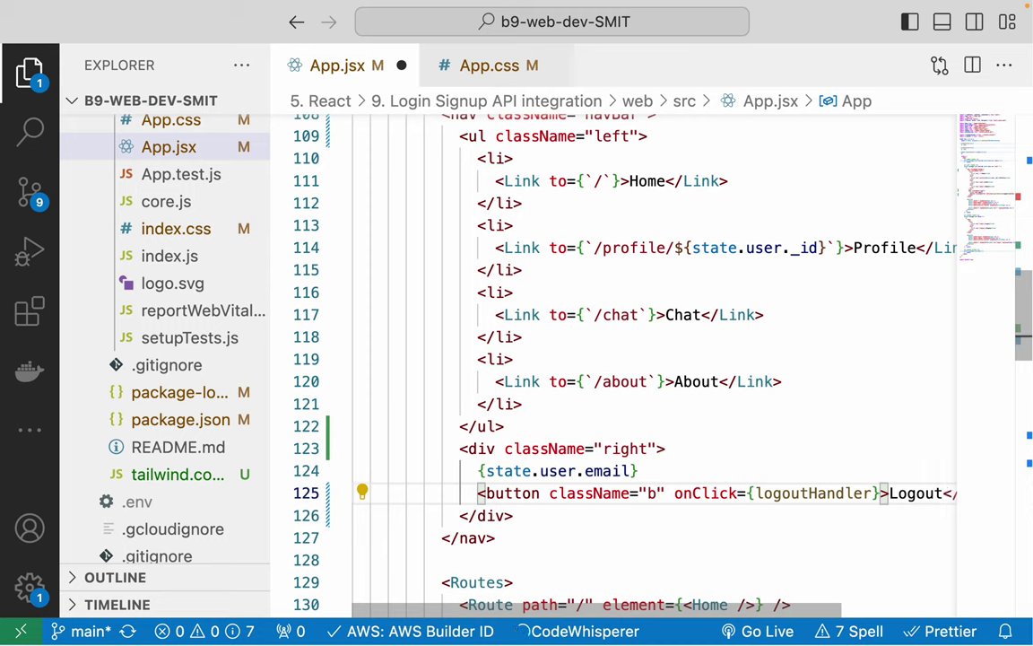
pyautogui.write('tn')
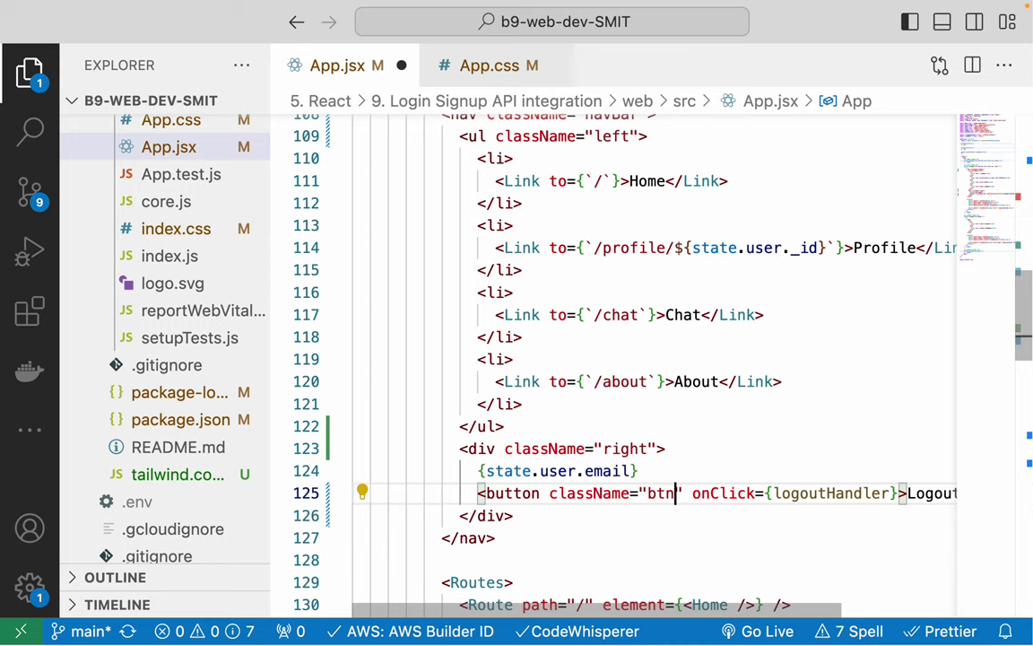
pyautogui.press('super+s')
# - Replace the Logout button's class name with "shadow" as a trial, and delete the value together with its quotes
pyautogui.press('BackSpace')
pyautogui.press('BackSpace')
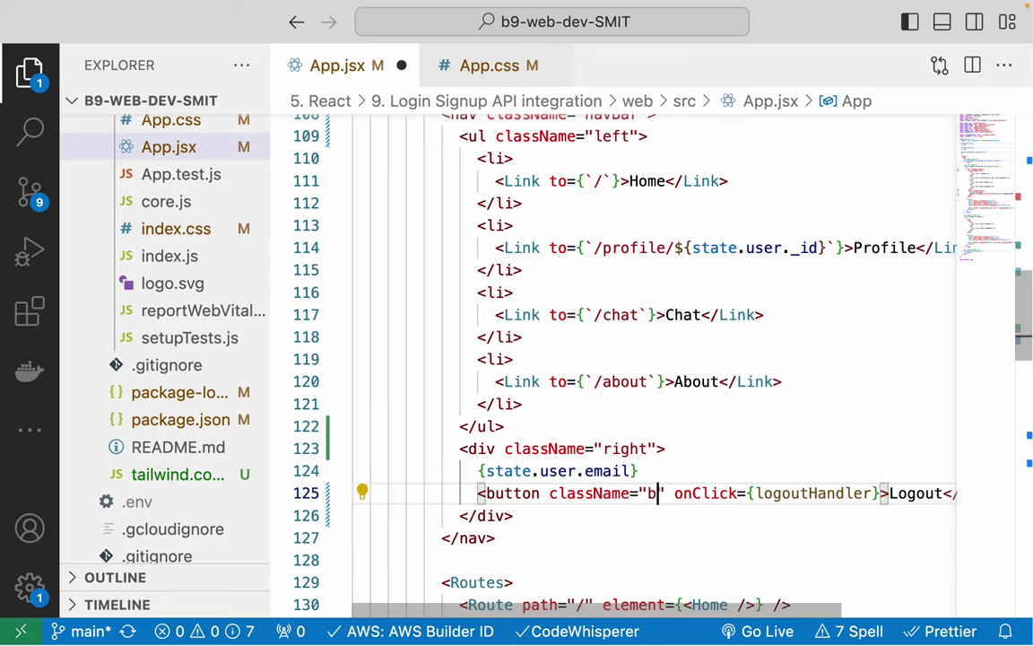
pyautogui.write('shadow')
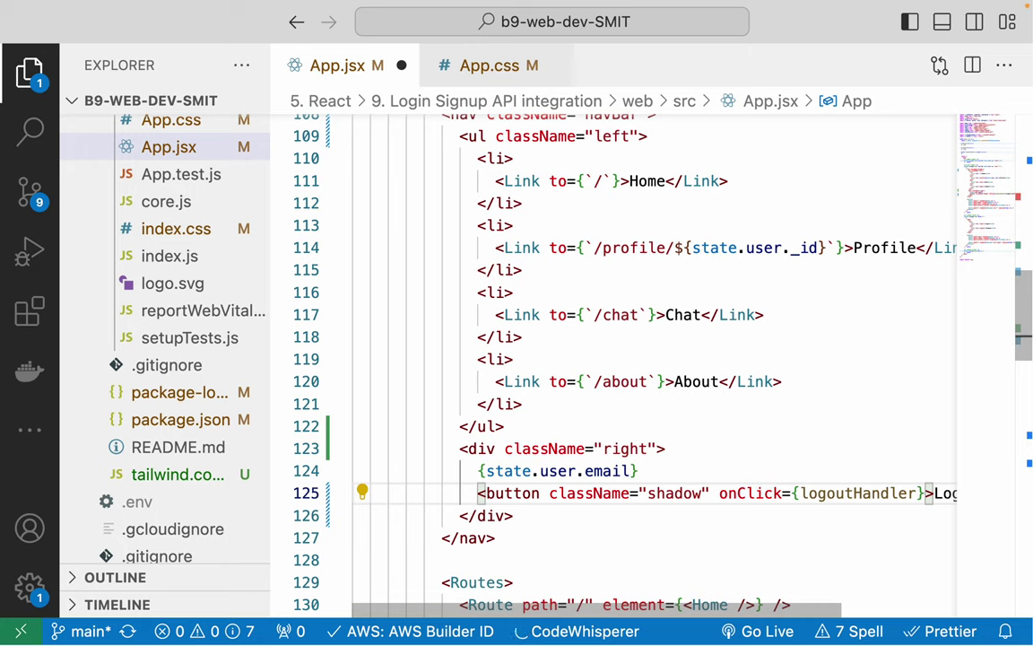
pyautogui.press('BackSpace')
pyautogui.press('BackSpace')
pyautogui.press('BackSpace')
pyautogui.press('BackSpace')
pyautogui.press('BackSpace')
pyautogui.press('BackSpace')
pyautogui.press('BackSpace')
pyautogui.press('BackSpace')
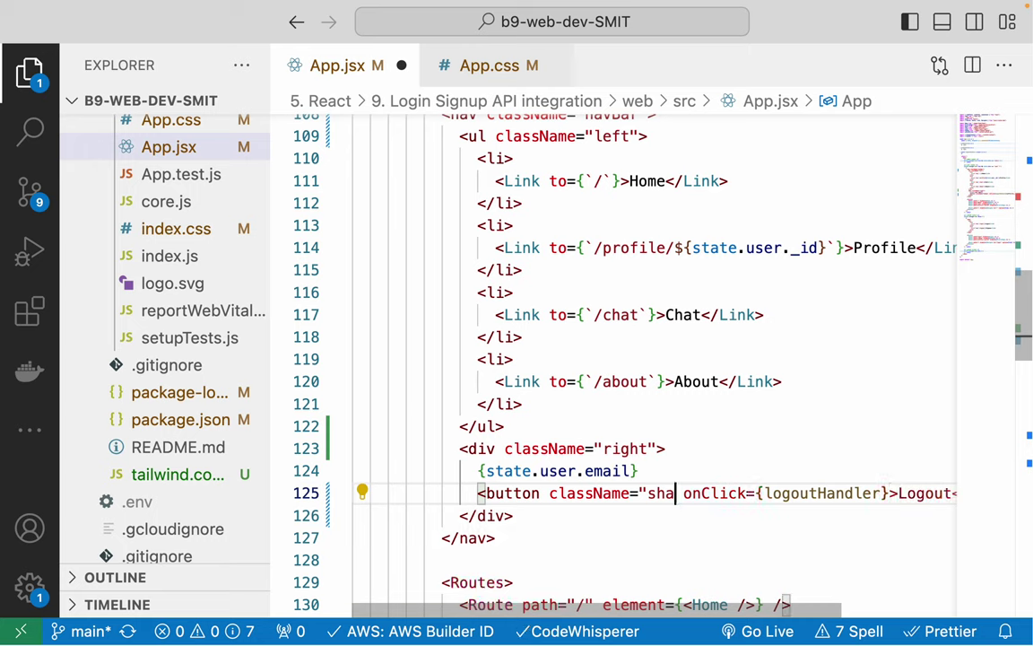
# - Try a braces expression starting with "butt" and "shado" as the Logout button's class value, and restore empty quotes
pyautogui.write('{')
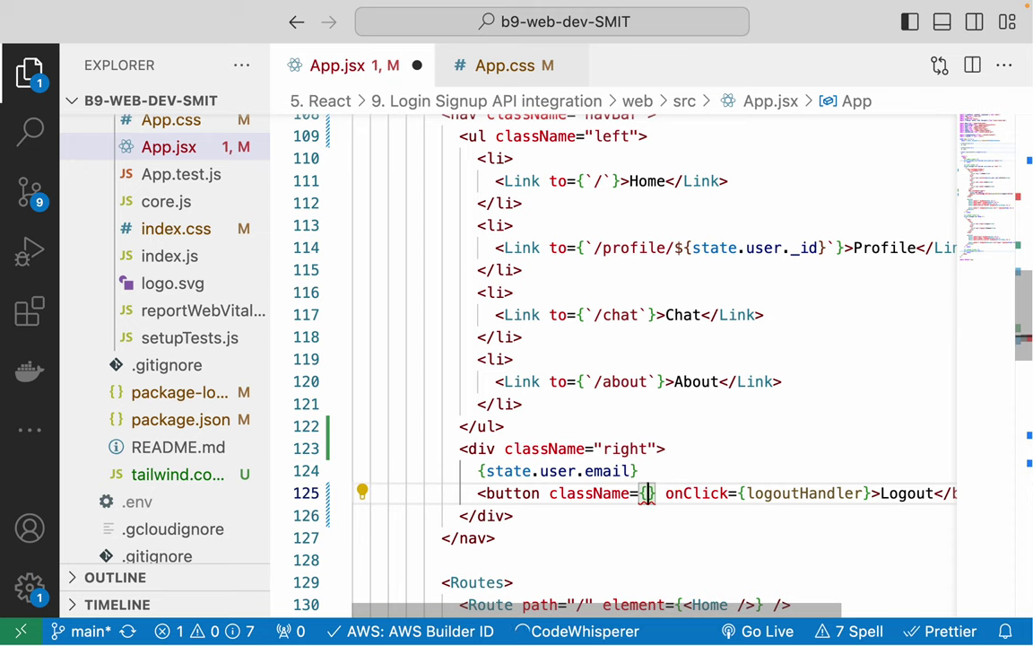
pyautogui.write('butt')
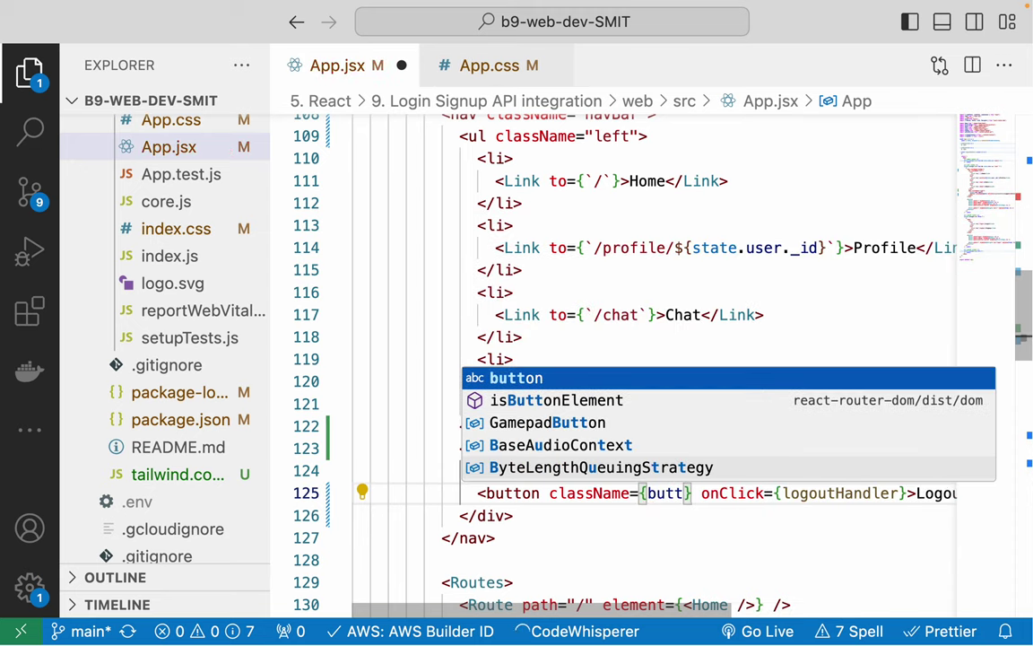
pyautogui.press('BackSpace')
pyautogui.press('BackSpace')
pyautogui.press('BackSpace')
pyautogui.press('BackSpace')
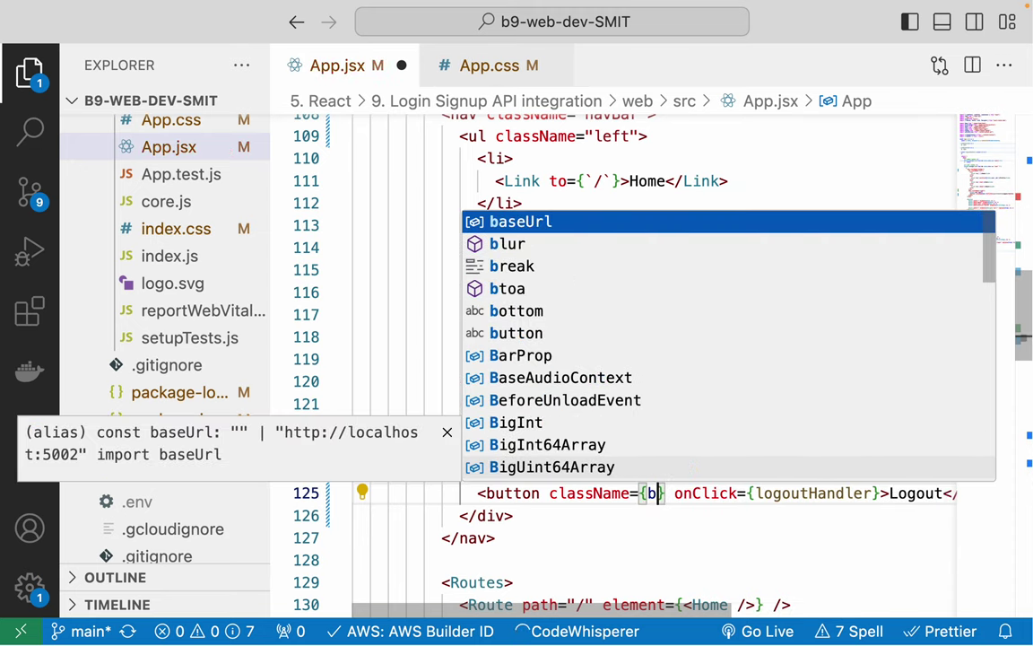
pyautogui.write('sha')
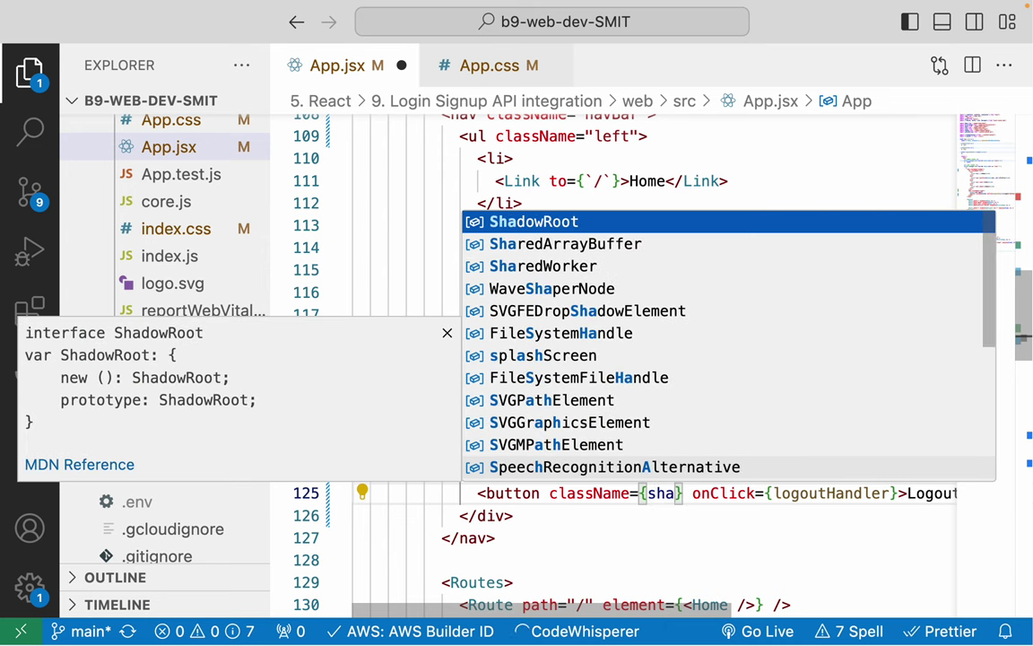
pyautogui.write('do')
pyautogui.press('BackSpace')
pyautogui.press('BackSpace')
pyautogui.press('BackSpace')
pyautogui.press('BackSpace')
pyautogui.press('BackSpace')
pyautogui.press('BackSpace')
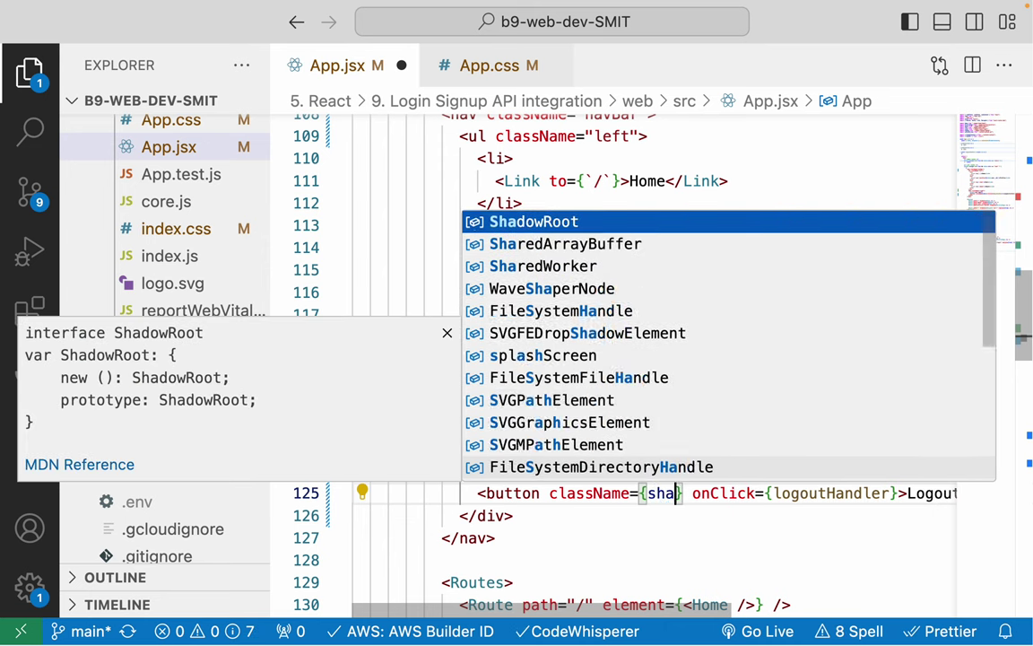
pyautogui.click(638, 493)
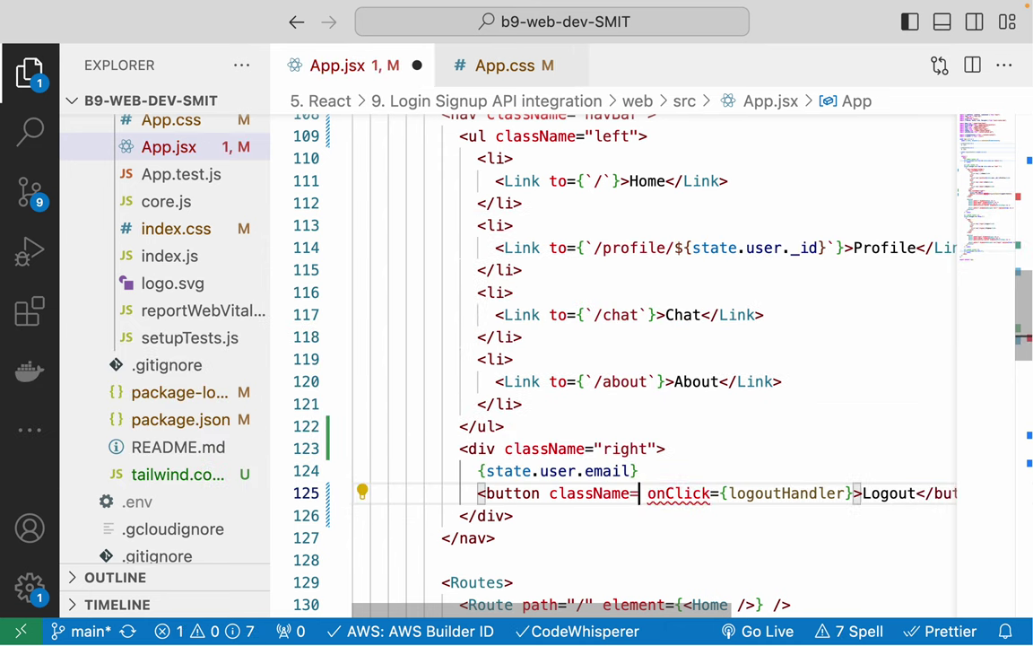
pyautogui.write('"')
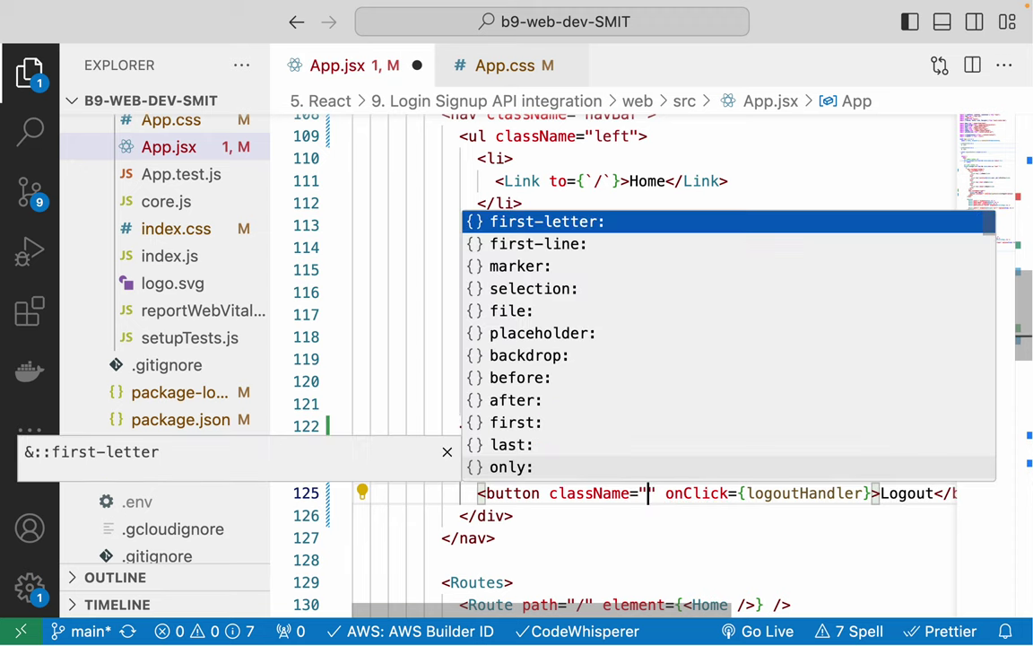
# - Look through the Tailwind utility class suggestions offered for the Logout button's empty class name
pyautogui.press('Up')
pyautogui.press('Up')
pyautogui.press('Up')
pyautogui.press('Up')
pyautogui.press('Up')
pyautogui.press('Up')
pyautogui.press('Up')
pyautogui.press('Up')
pyautogui.press('Up')
pyautogui.press('Up')
pyautogui.press('Up')
pyautogui.press('Up')
pyautogui.press('Up')
pyautogui.press('Up')
pyautogui.press('Up')
pyautogui.press('Up')
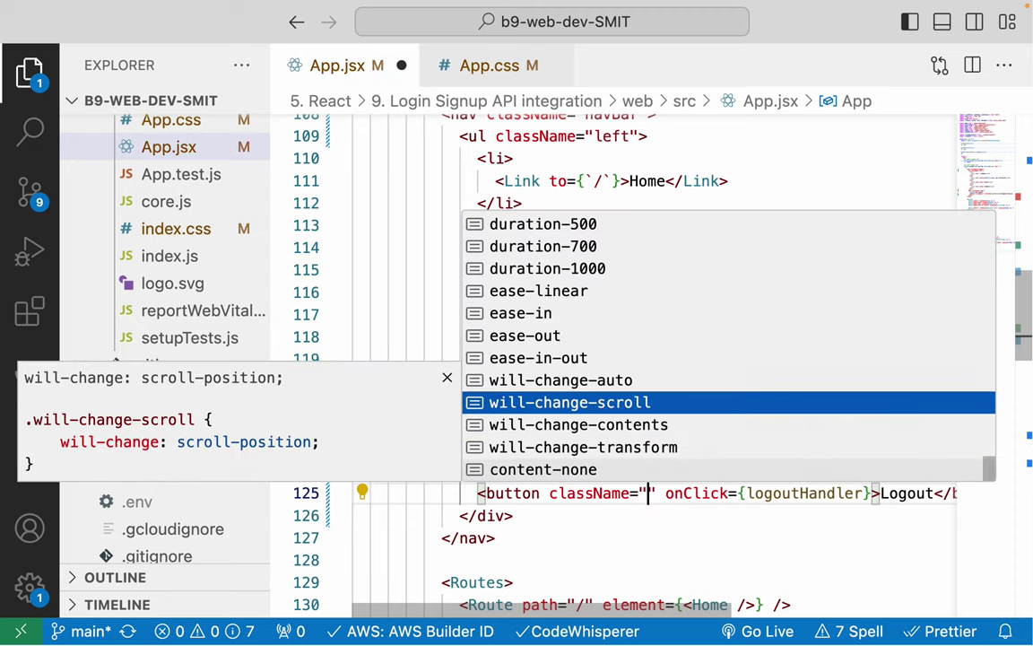
pyautogui.press('Up')
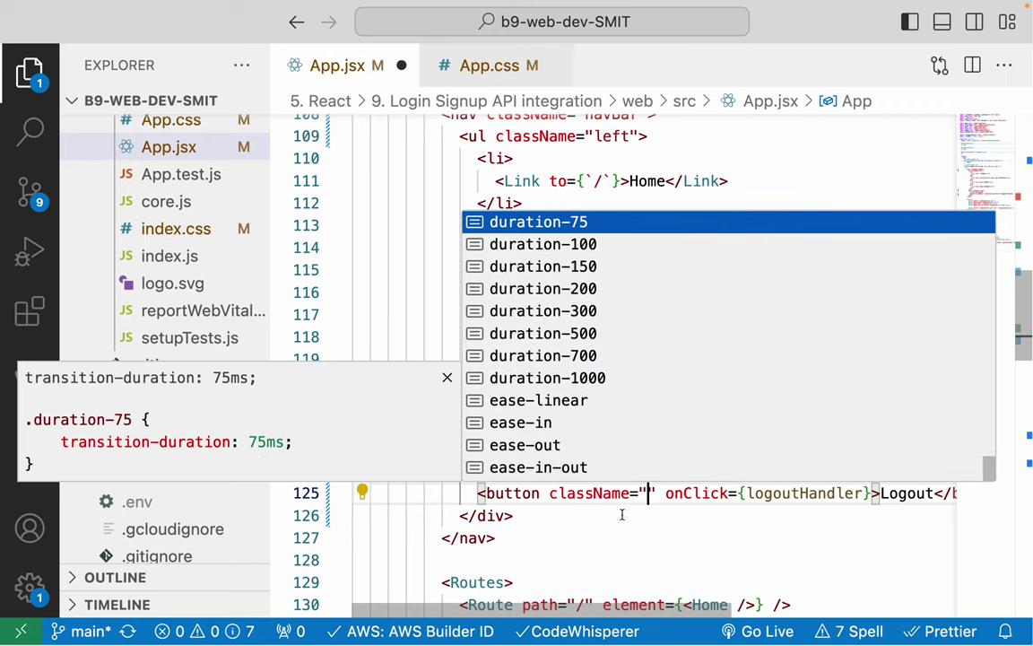
pyautogui.scroll(10, 570, 395)
pyautogui.scroll(5, 570, 395)
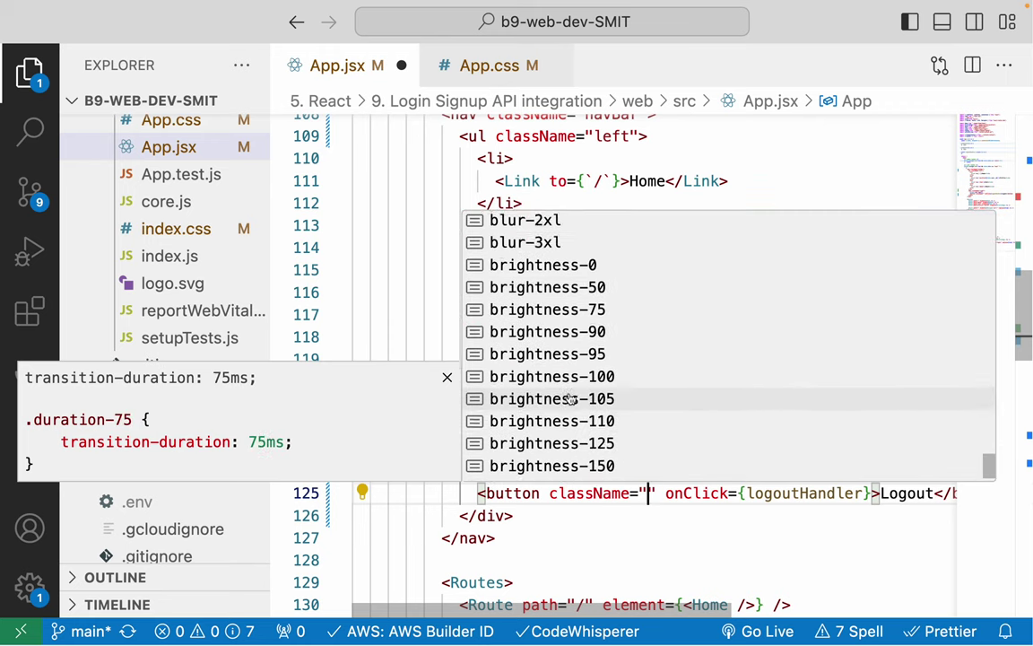
# - Start the Logout button's class name with "b" and look through the matching Tailwind class suggestions
pyautogui.write('b')
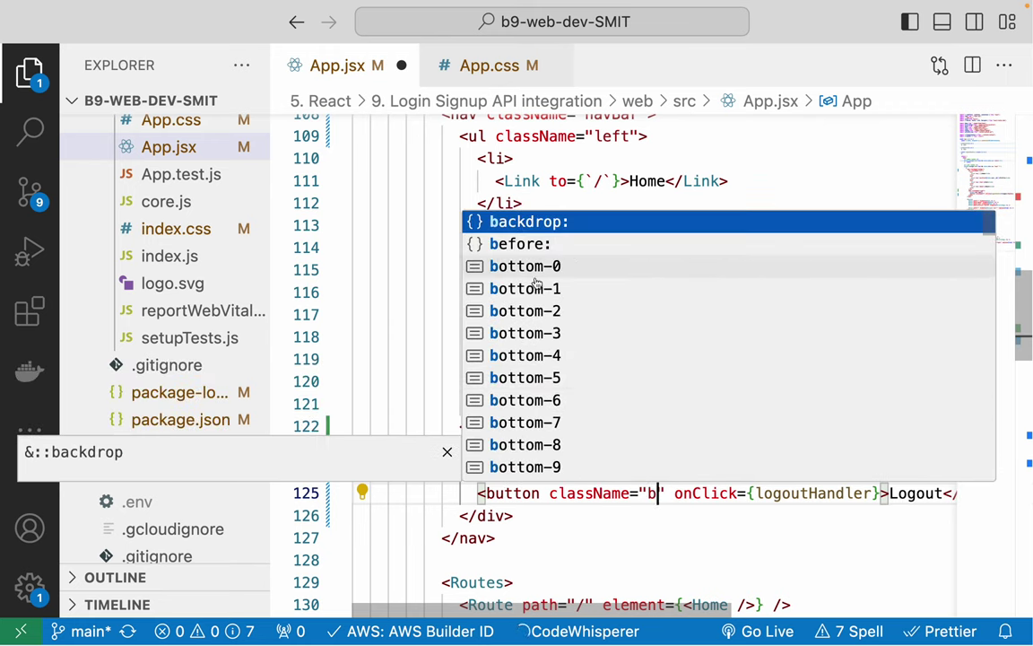
pyautogui.scroll(-15, 536, 358)
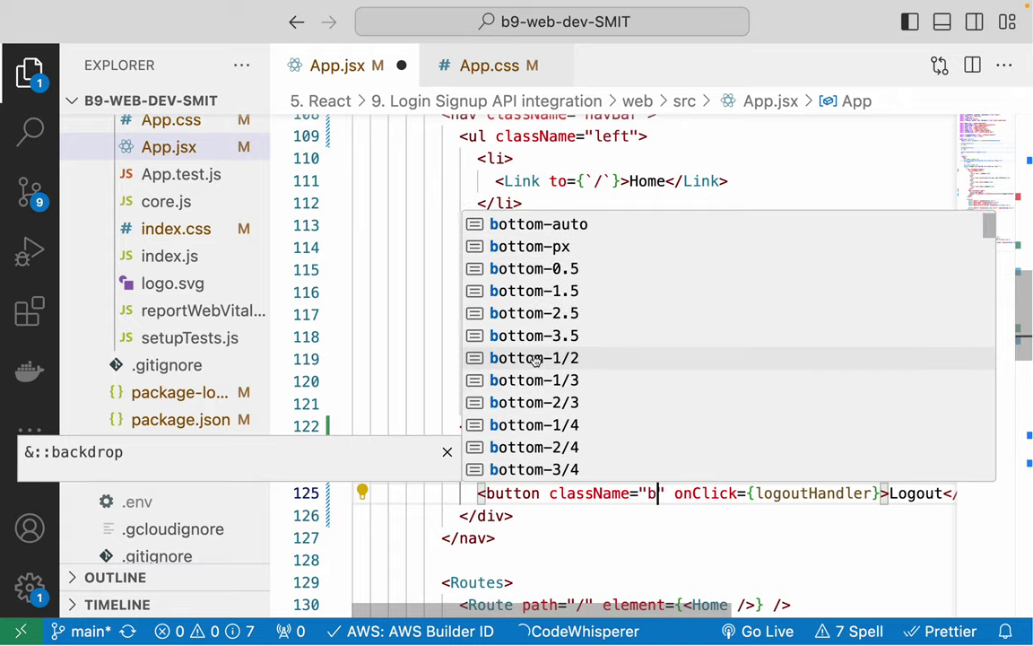
pyautogui.scroll(-20, 536, 360)
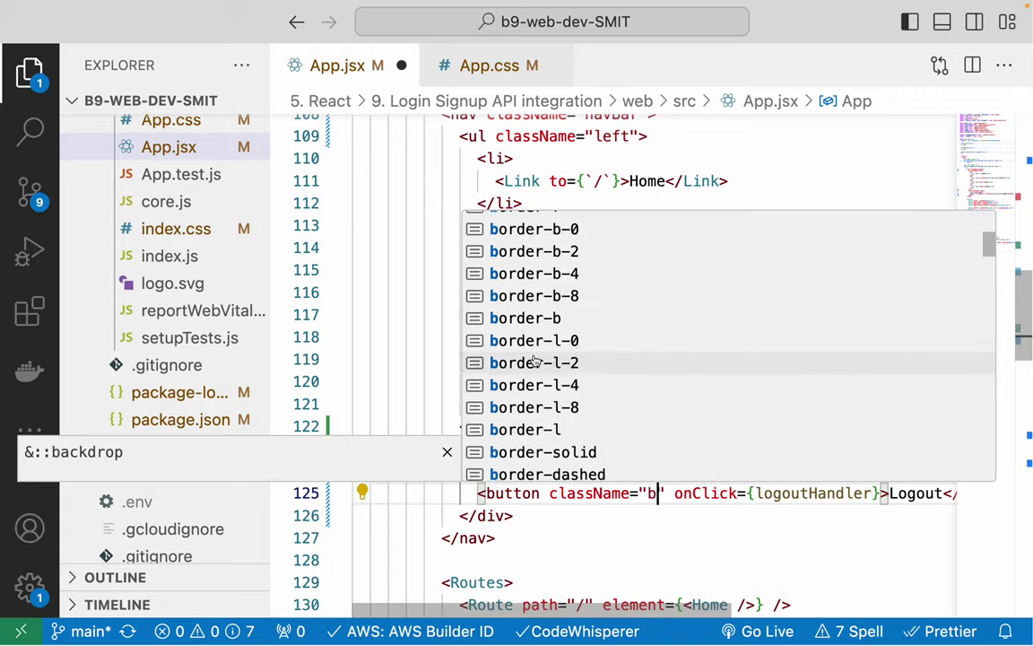
pyautogui.scroll(-20, 536, 360)
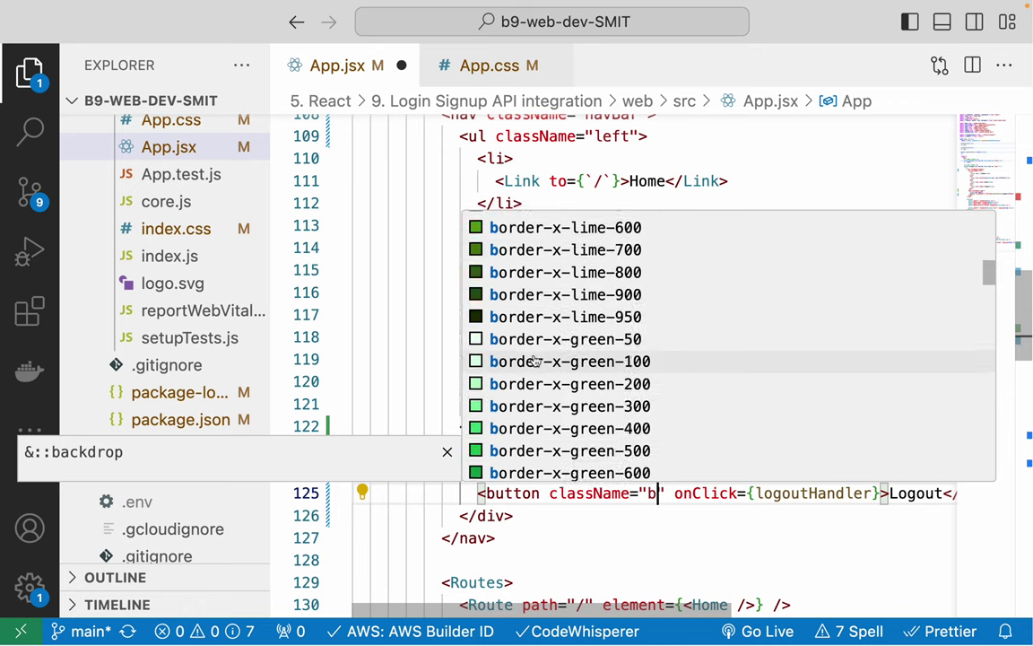
pyautogui.scroll(-3, 536, 360)
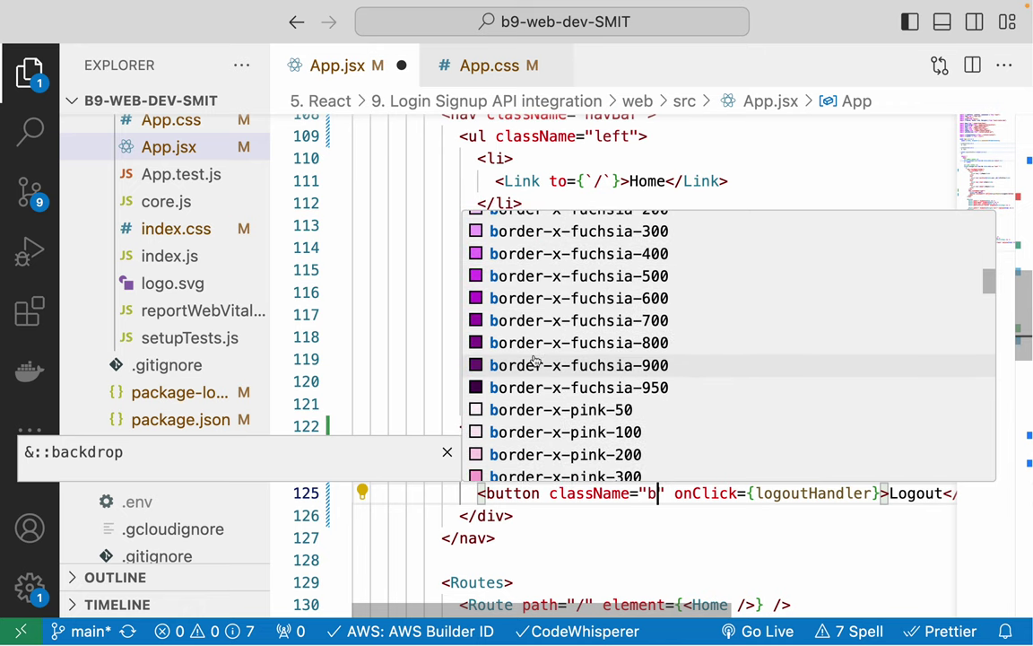
# - Complete the Logout button's class name as "button" to look for a matching Tailwind class
pyautogui.write('u')
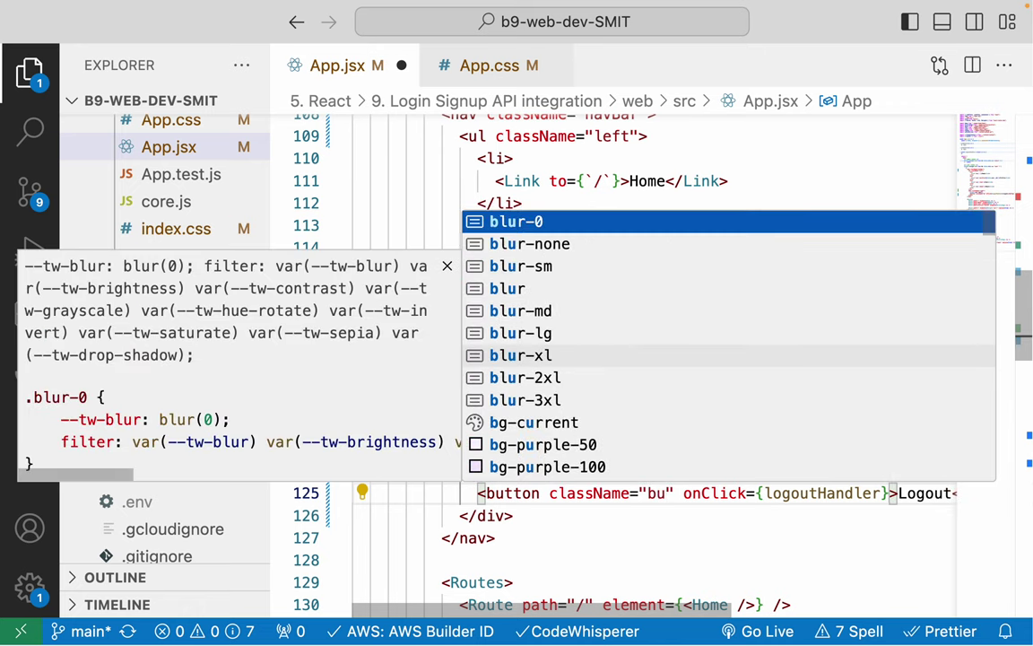
pyautogui.write('t')
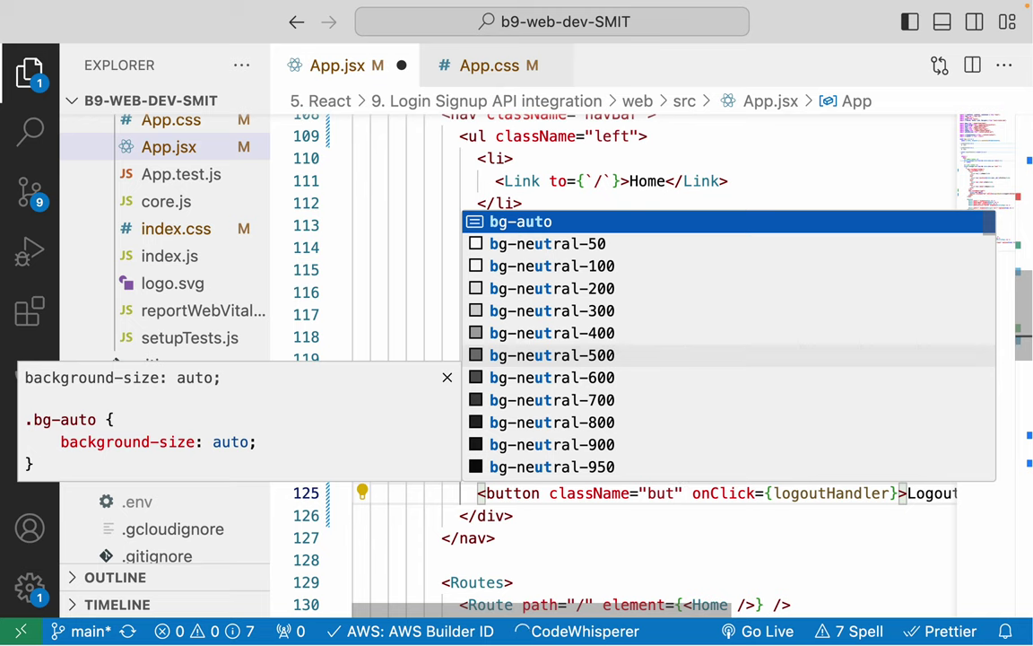
pyautogui.write('t')
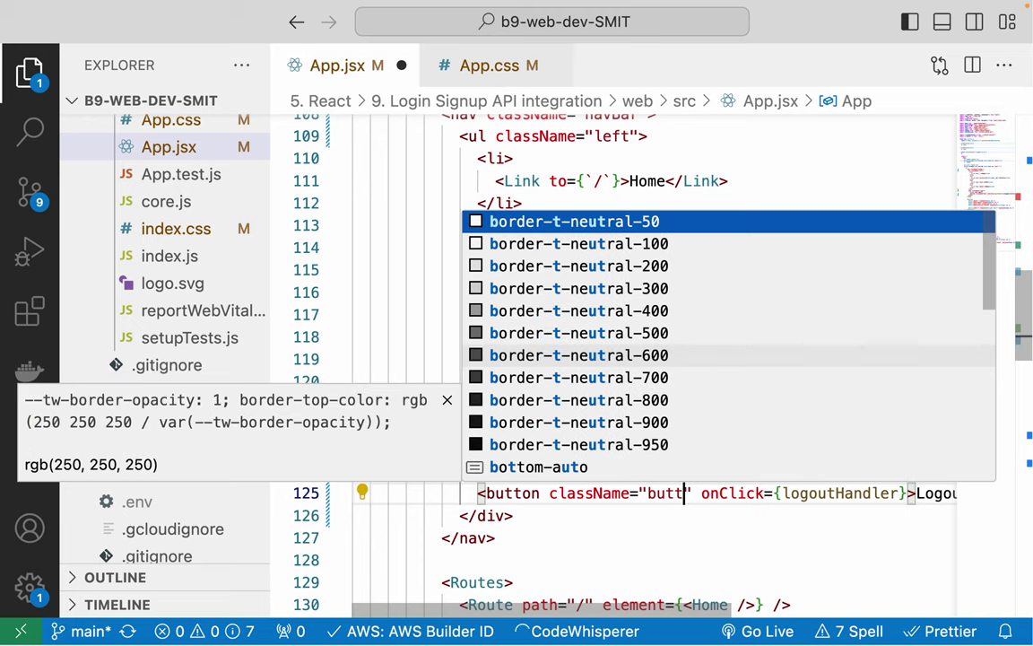
pyautogui.write('on')
# - Change the Logout button's class name to "btn" in the user navigation bar
pyautogui.press('BackSpace')
pyautogui.press('BackSpace')
pyautogui.press('BackSpace')
pyautogui.press('BackSpace')
pyautogui.press('BackSpace')
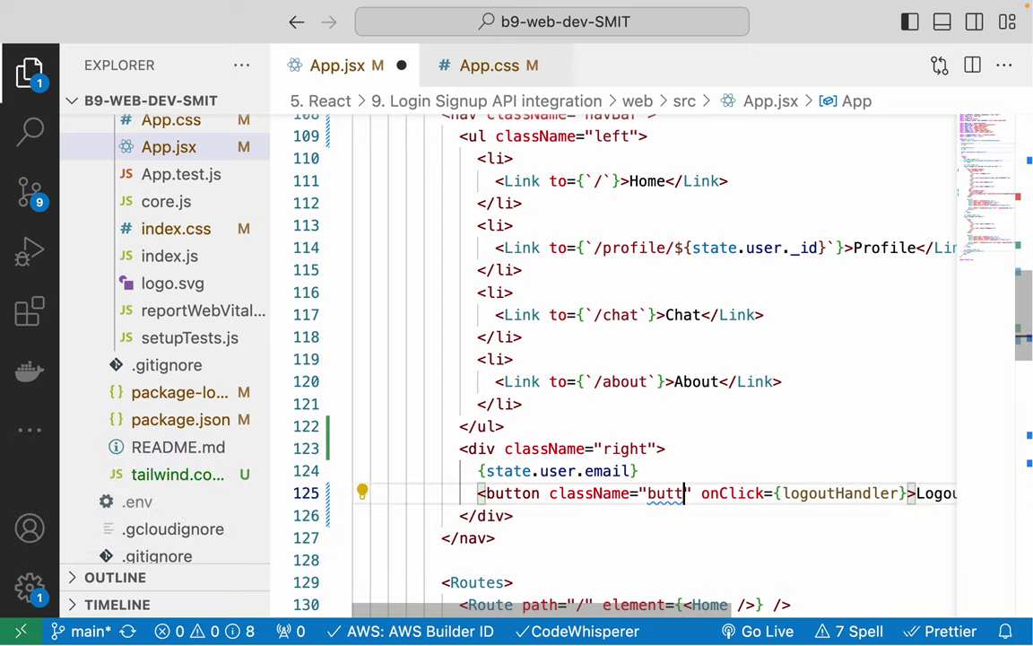
pyautogui.write('tn')
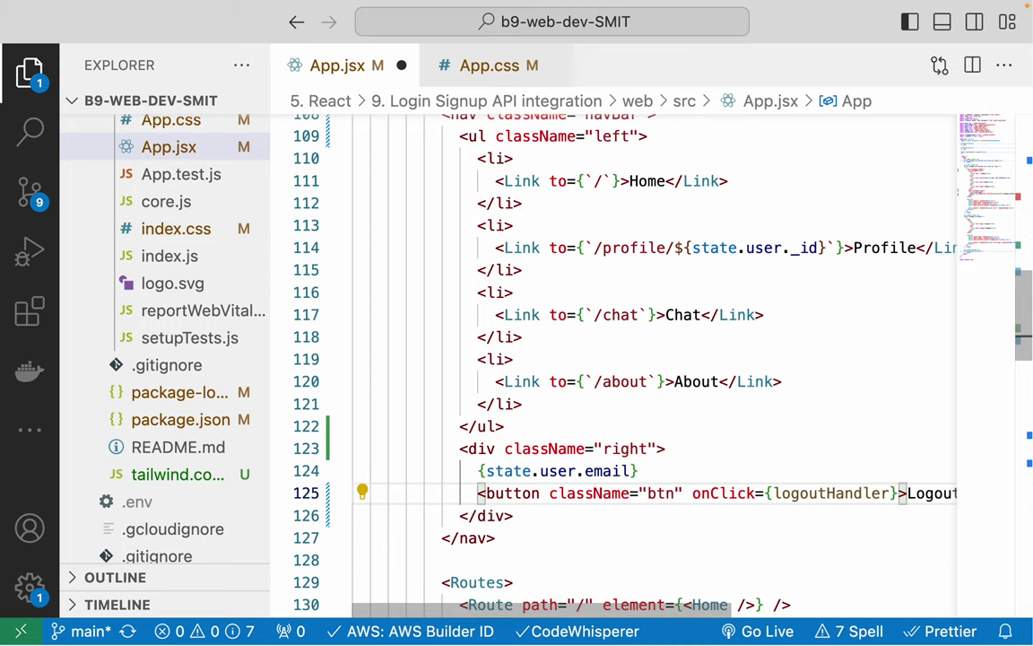
# - Clear the Logout button's class name in the user navigation bar, leaving an empty className attribute
pyautogui.press('BackSpace')
pyautogui.press('BackSpace')
pyautogui.press('BackSpace')
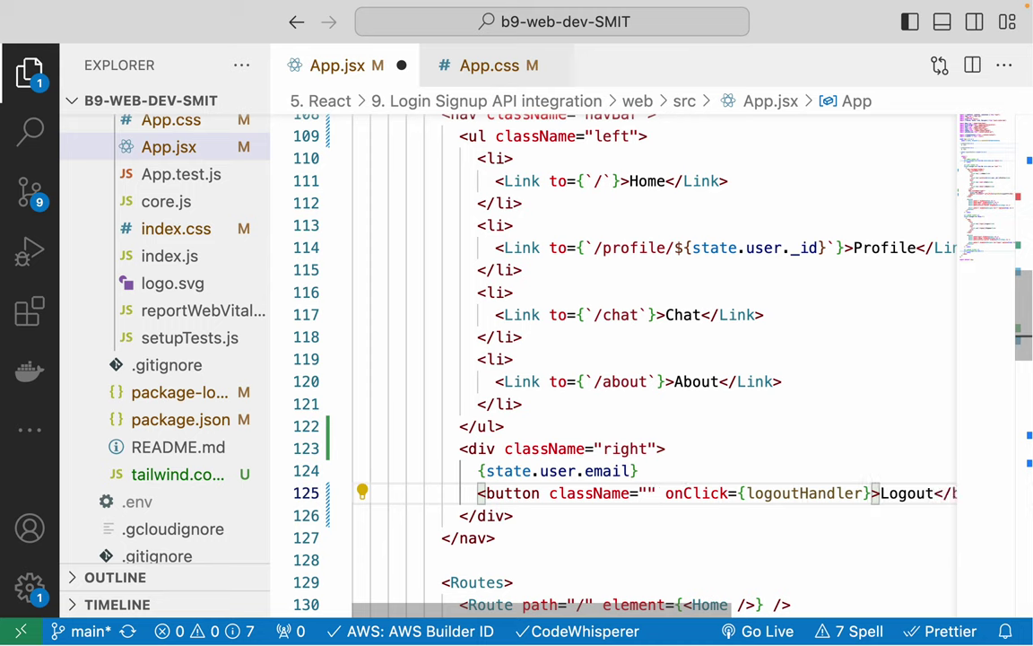
# - Switch to Chrome's Tailwind UI page, look over the site's home page and browse its components
pyautogui.hotkey('ctrl', 'Right')
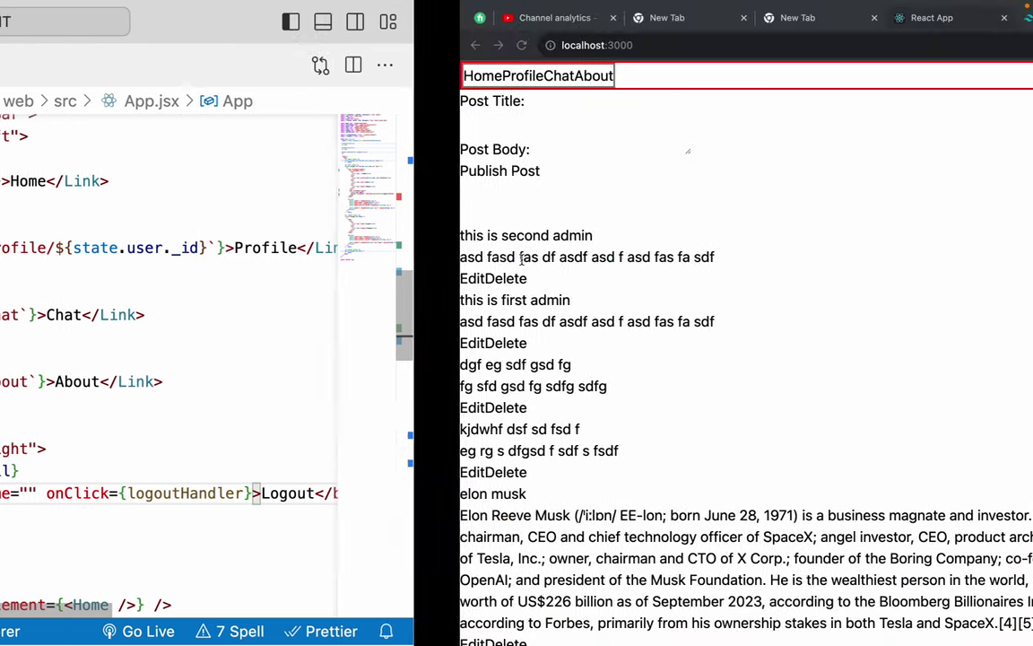
pyautogui.click(611, 15)
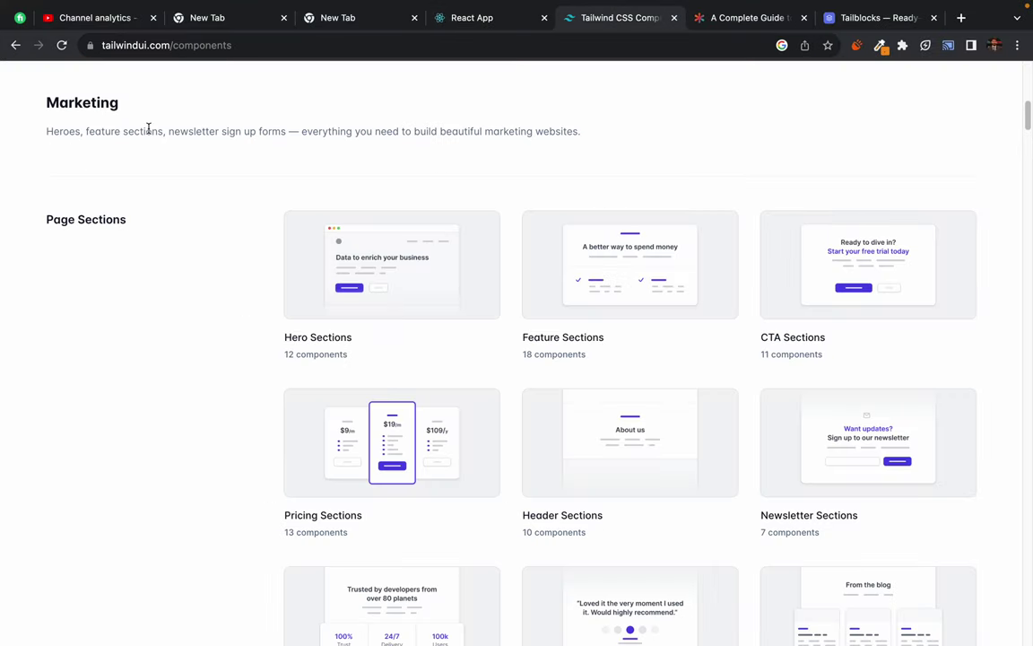
pyautogui.click(15, 45)
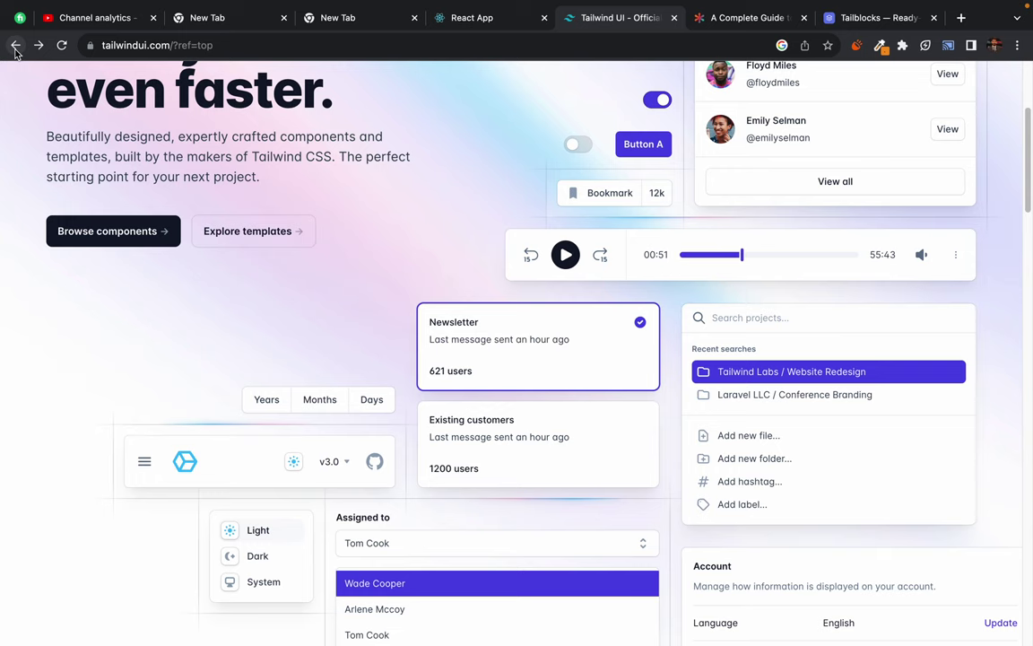
pyautogui.scroll(-1, 267, 361)
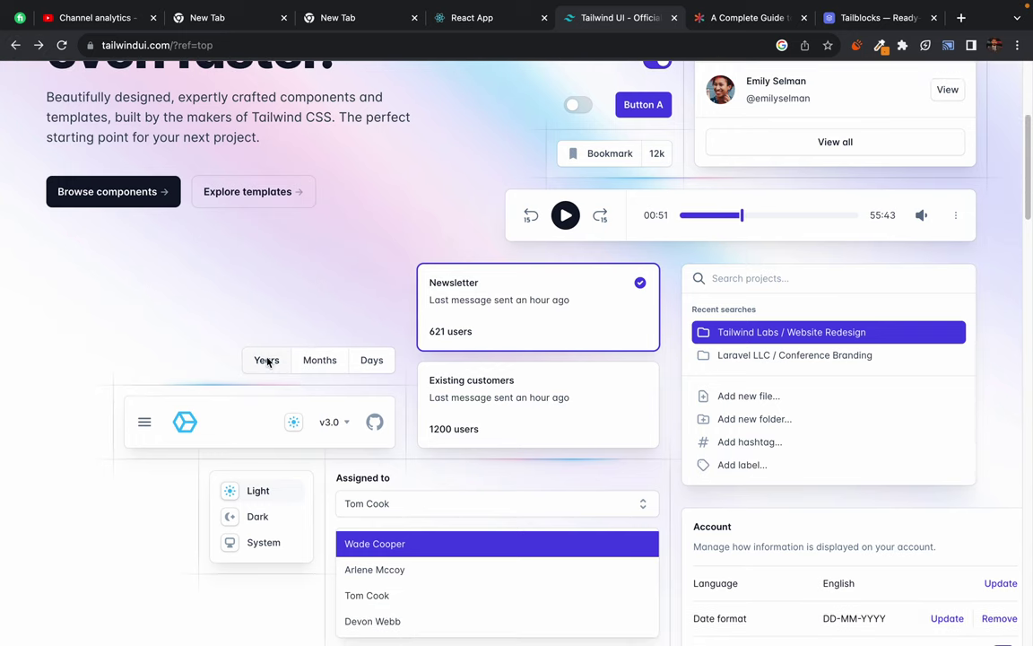
pyautogui.scroll(-2, 279, 299)
pyautogui.scroll(2, 323, 278)
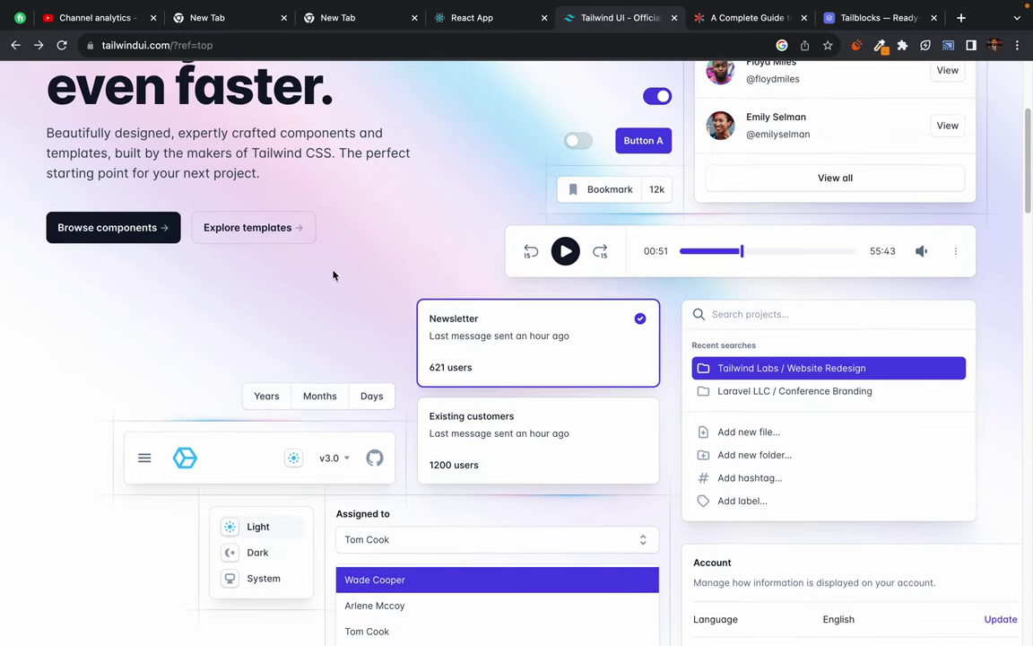
pyautogui.click(128, 230)
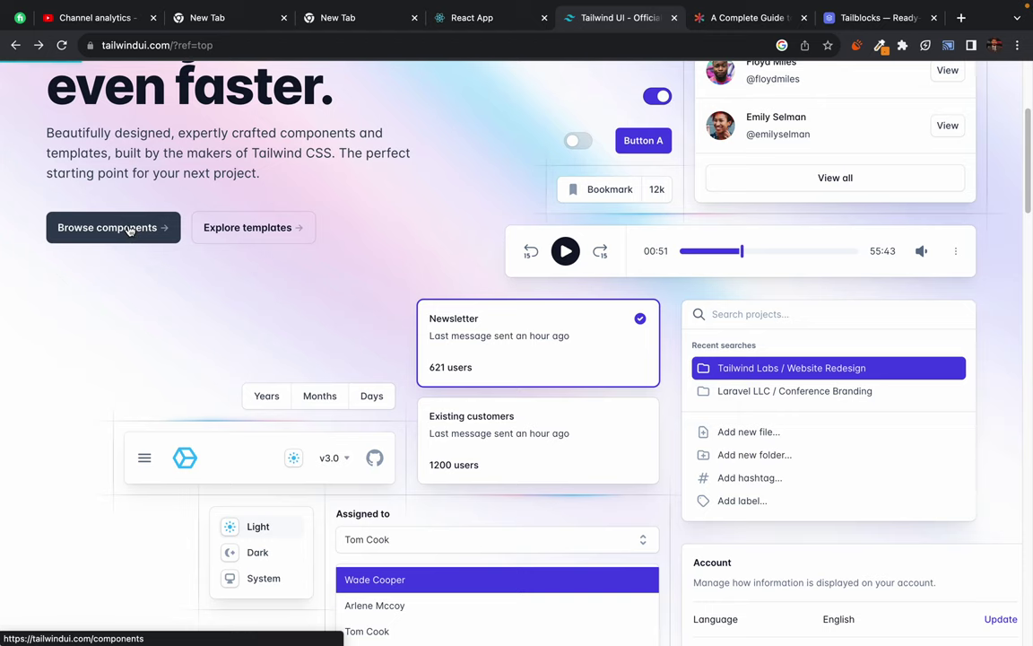
# - Go to the Application UI components and open the Page Headings collection
pyautogui.scroll(-3, 233, 352)
pyautogui.scroll(-5, 232, 351)
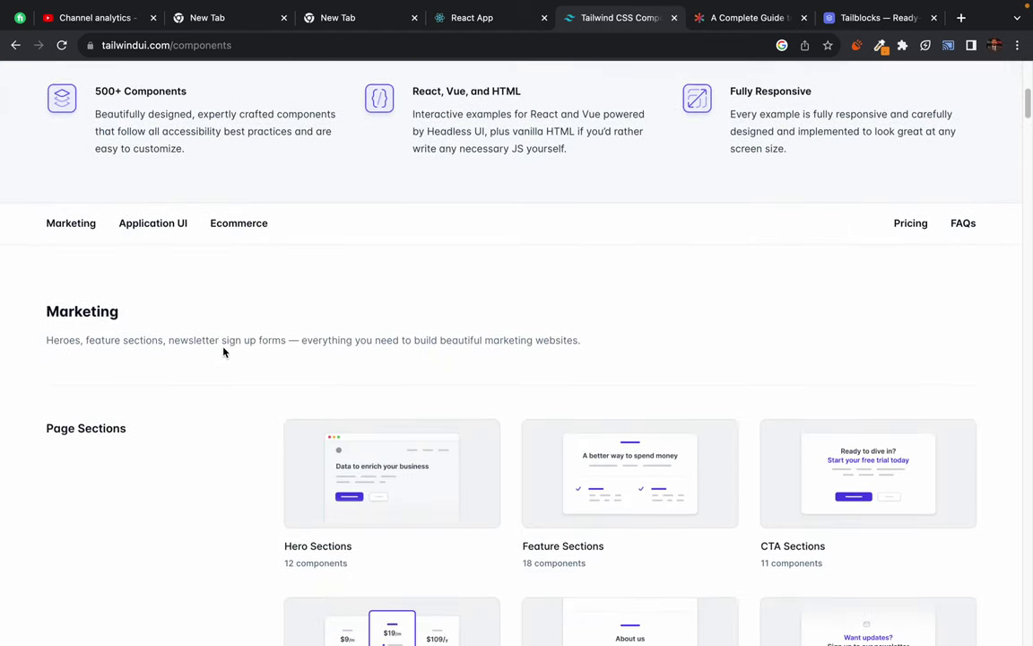
pyautogui.click(137, 225)
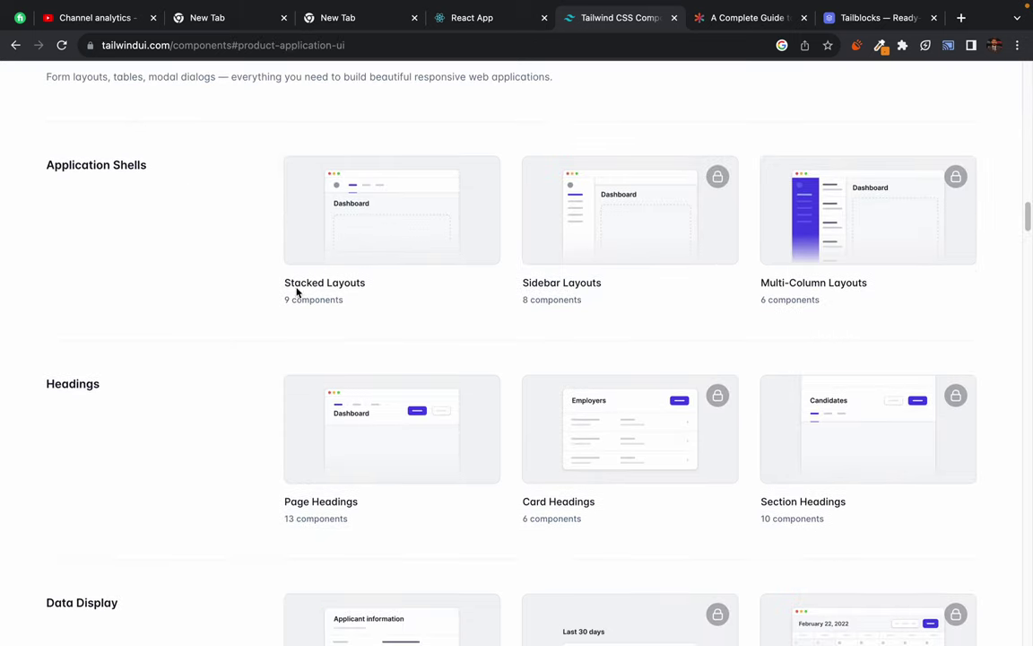
pyautogui.scroll(-2, 225, 378)
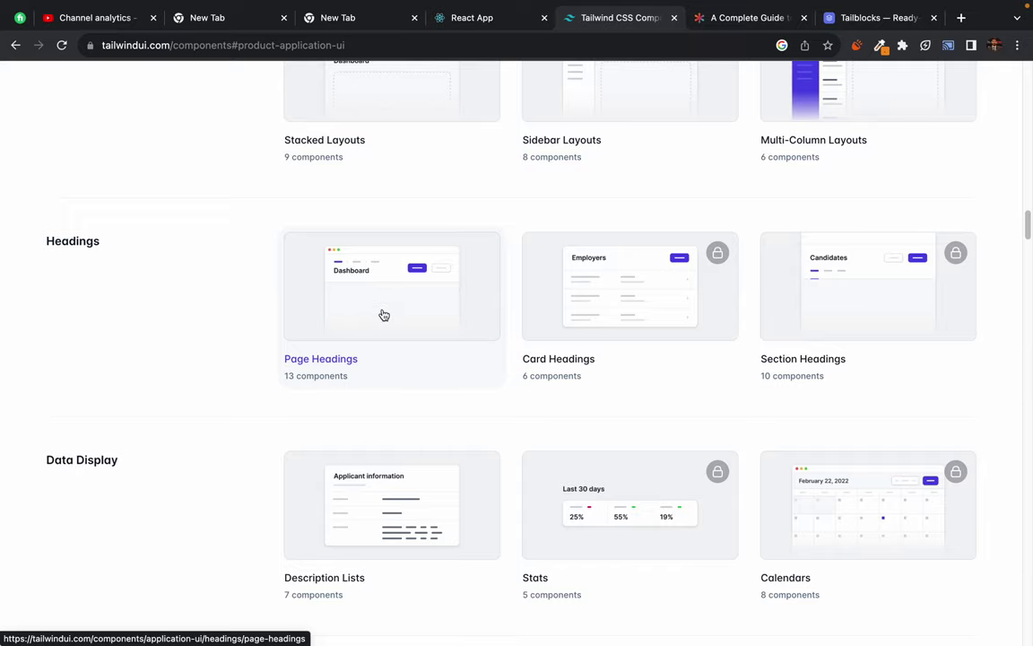
pyautogui.click(383, 315)
pyautogui.scroll(-1, 334, 244)
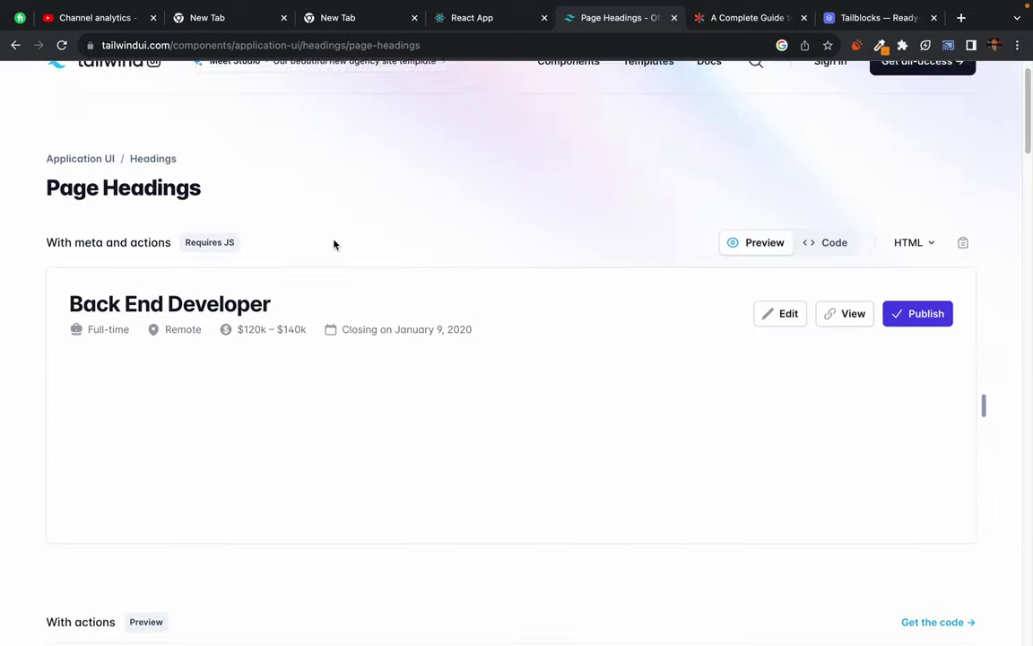
# - Try to get the code of the "With actions" page heading, look over the pricing and return to Page Headings
pyautogui.scroll(-5, 334, 244)
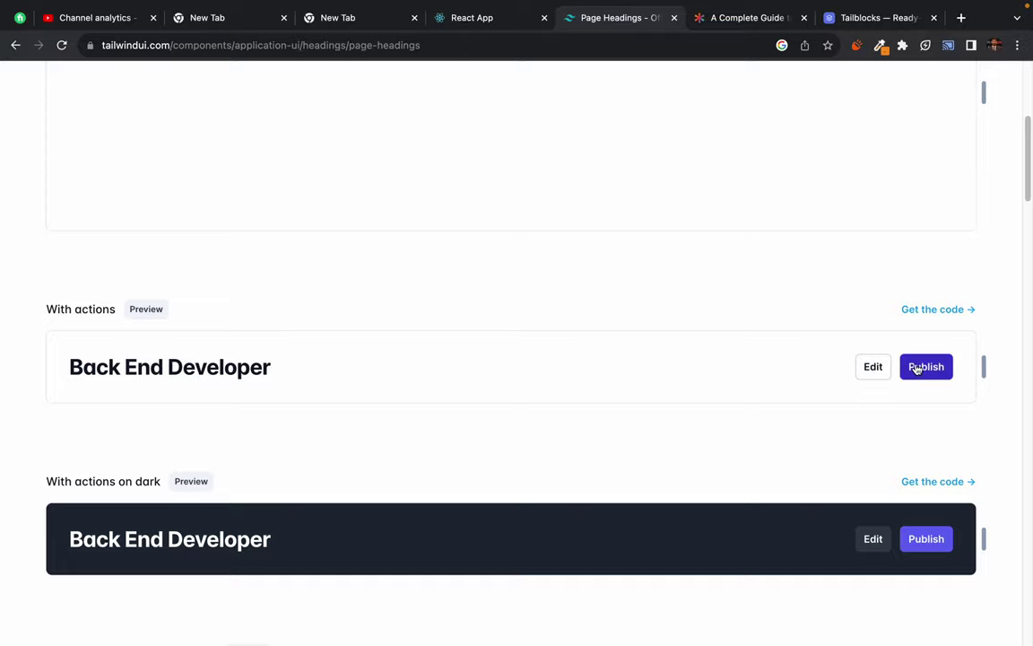
pyautogui.click(949, 312)
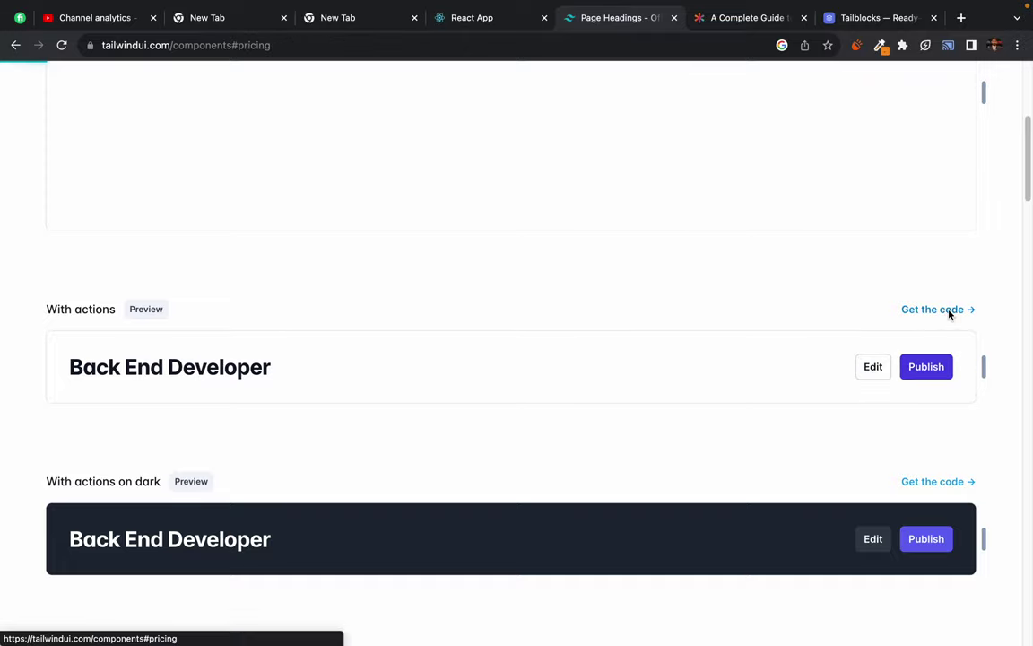
pyautogui.scroll(-2, 448, 498)
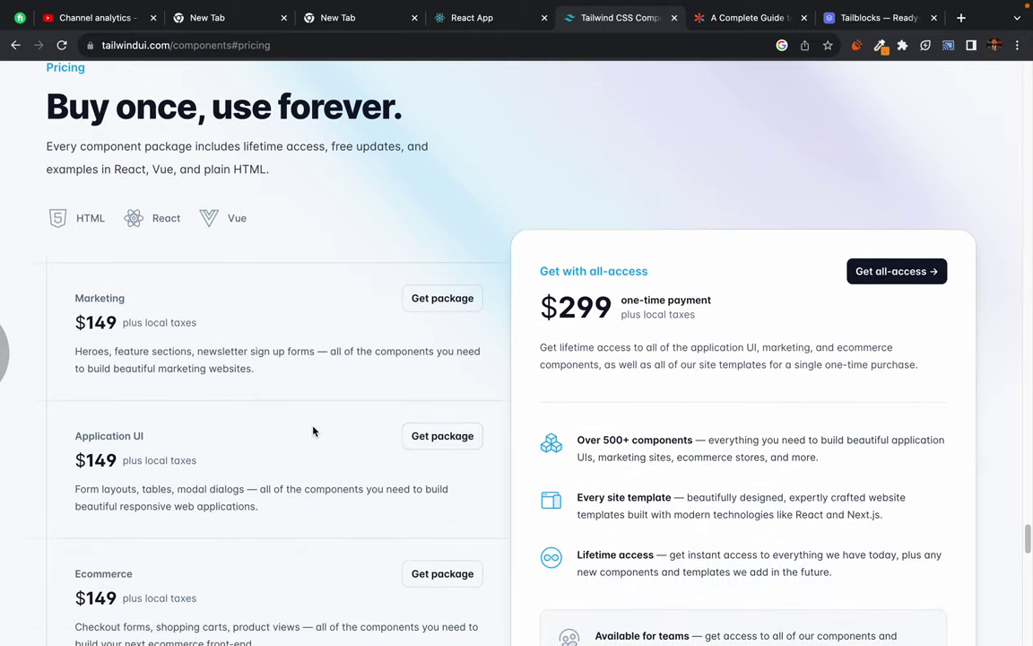
pyautogui.hscroll(-2, 314, 428)
pyautogui.scroll(-3, 264, 300)
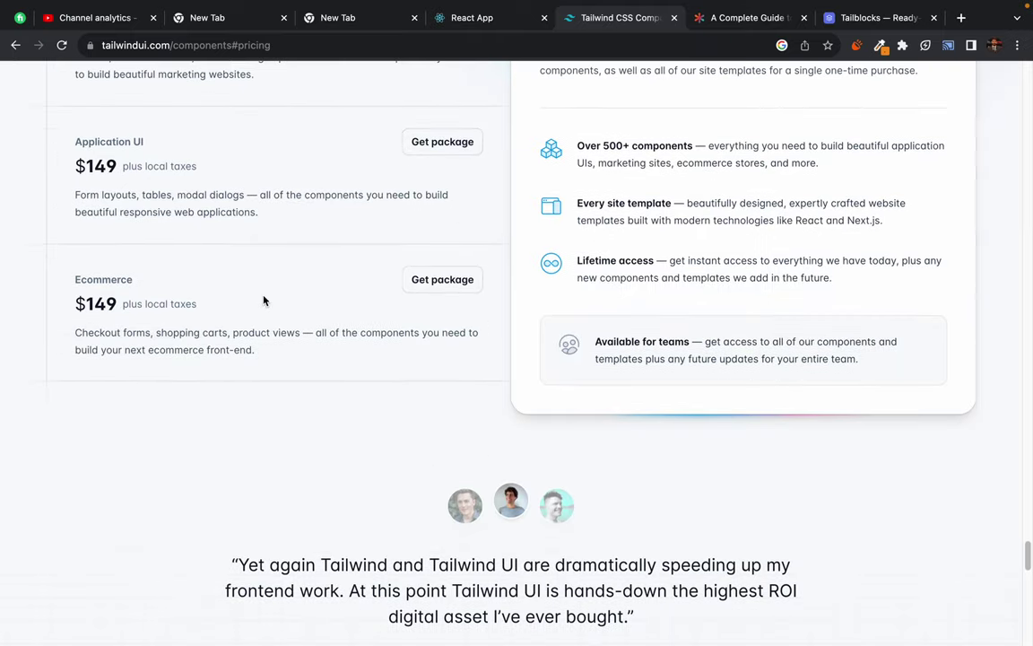
pyautogui.hscroll(-3, 263, 300)
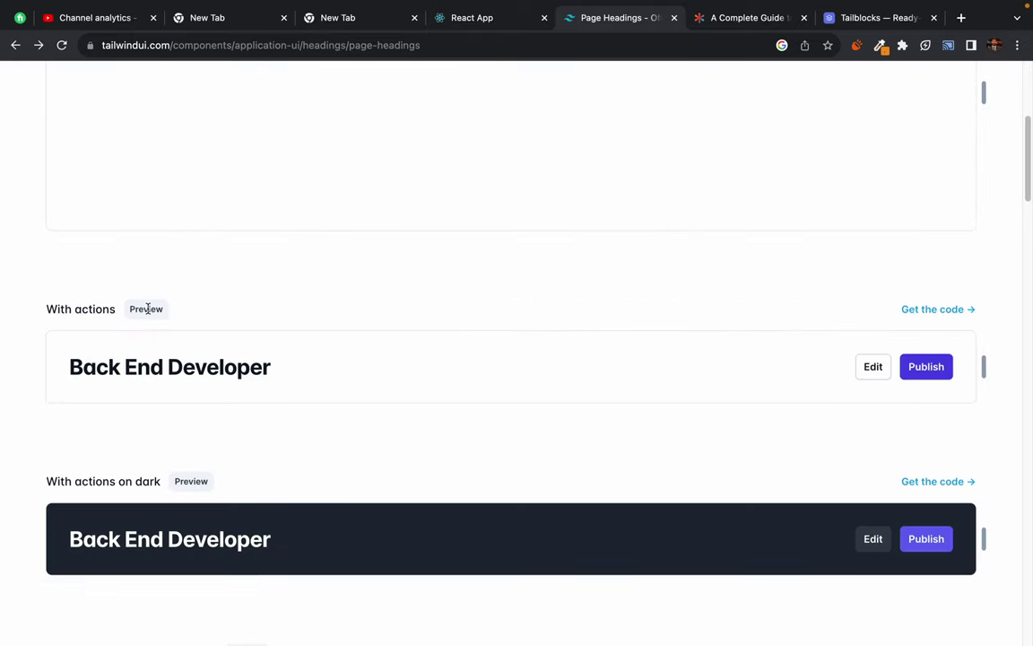
# - Inspect the Publish button of the "With actions" heading in the developer tools to read its classes, and close the tools
pyautogui.doubleClick(924, 367)
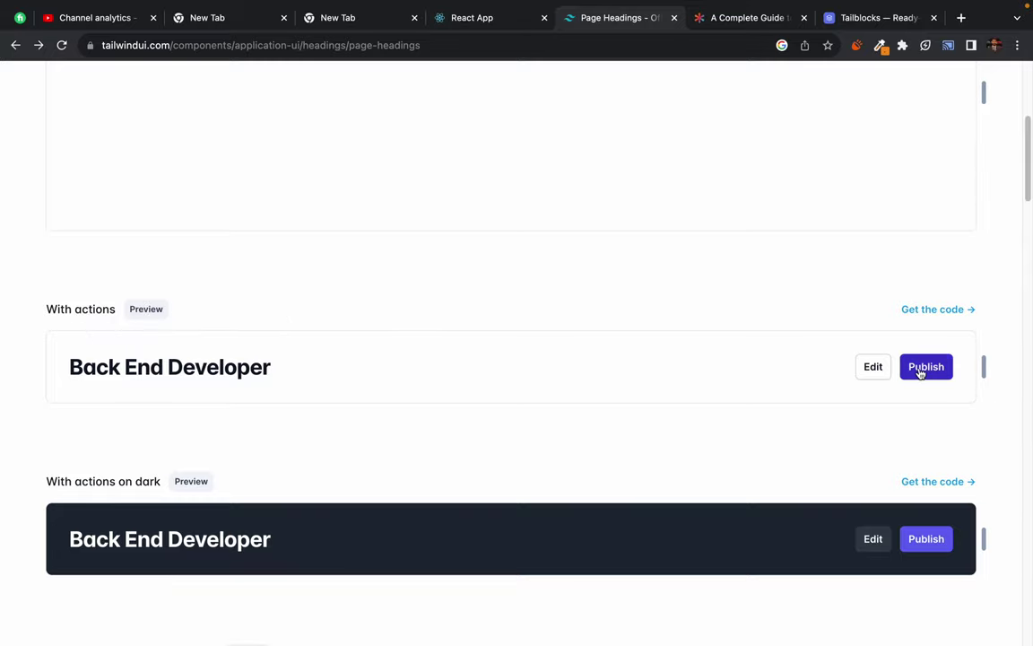
pyautogui.rightClick(920, 367)
pyautogui.click(760, 534)
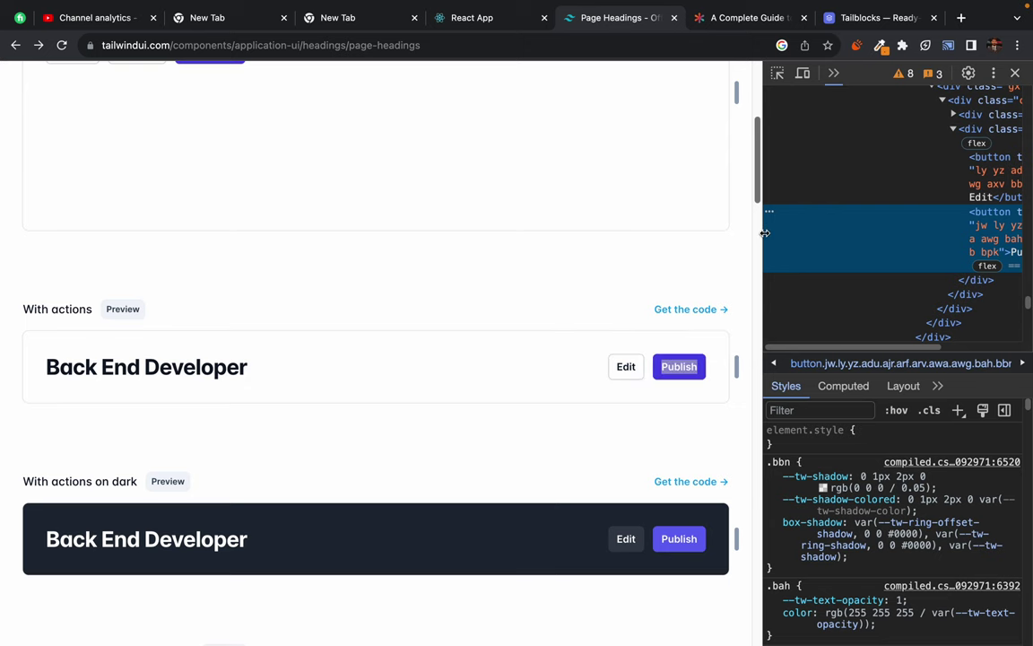
pyautogui.moveTo(764, 230); pyautogui.dragTo(616, 231)
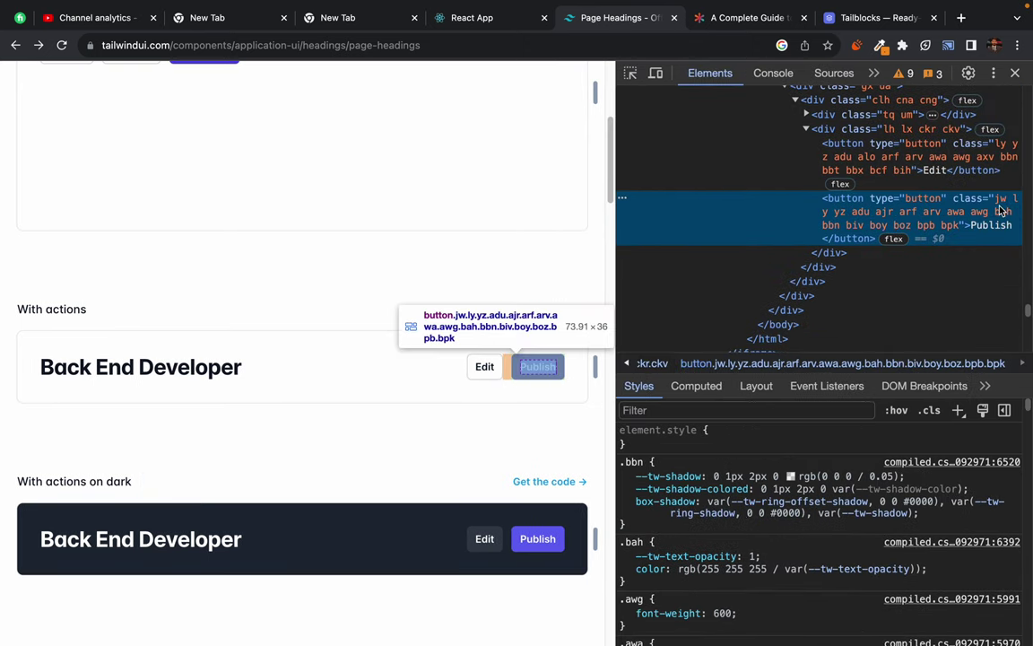
pyautogui.click(1016, 74)
# - Look at the code of the "With meta and actions" heading and return to its preview to examine the buttons
pyautogui.scroll(-3, 505, 438)
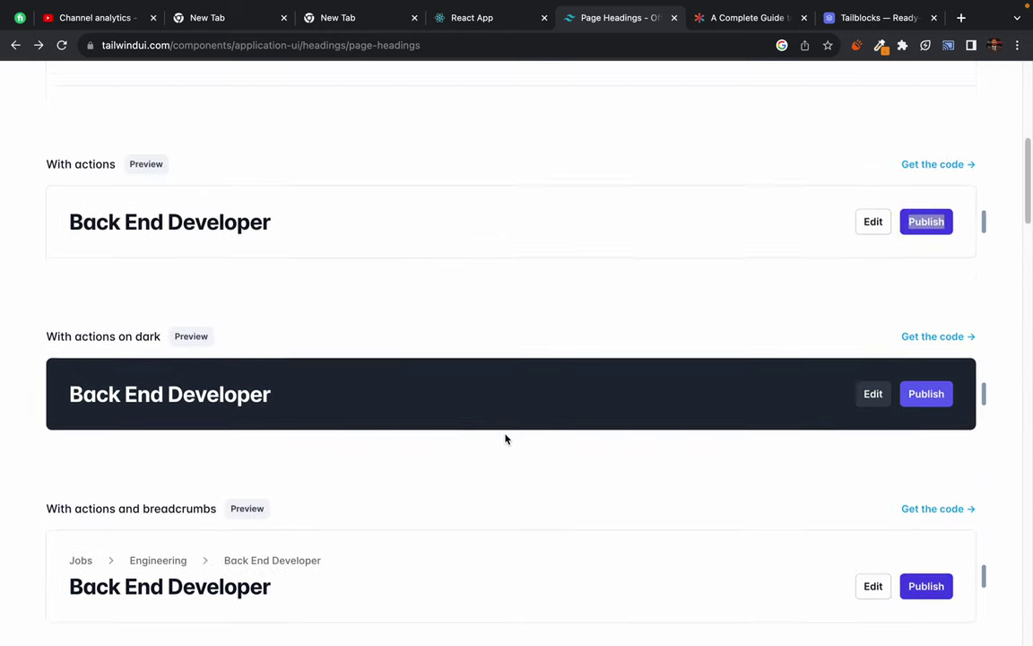
pyautogui.scroll(15, 505, 431)
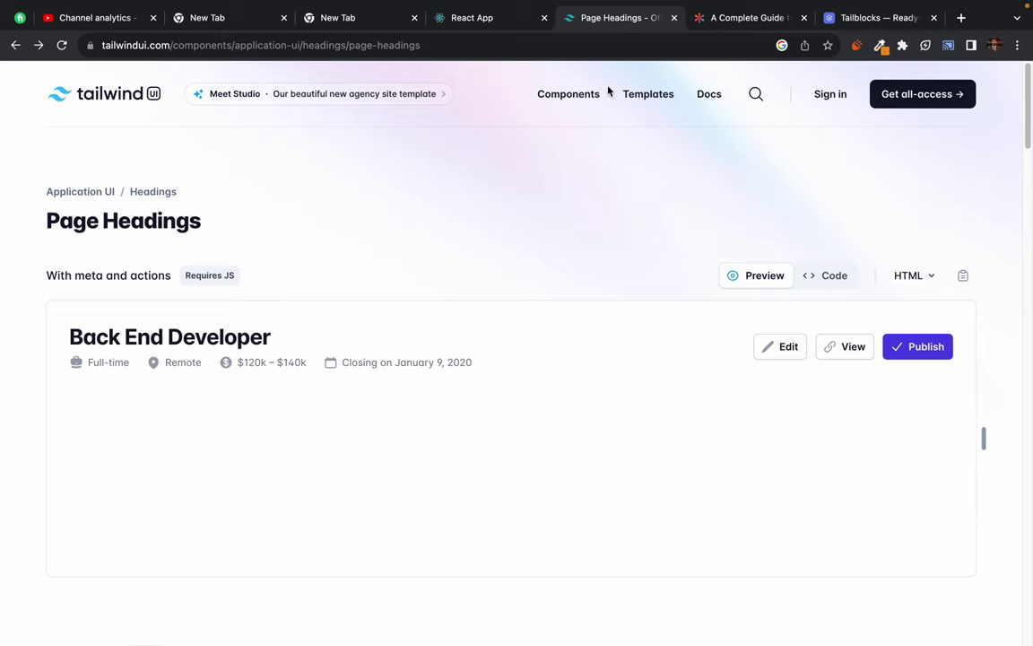
pyautogui.click(826, 278)
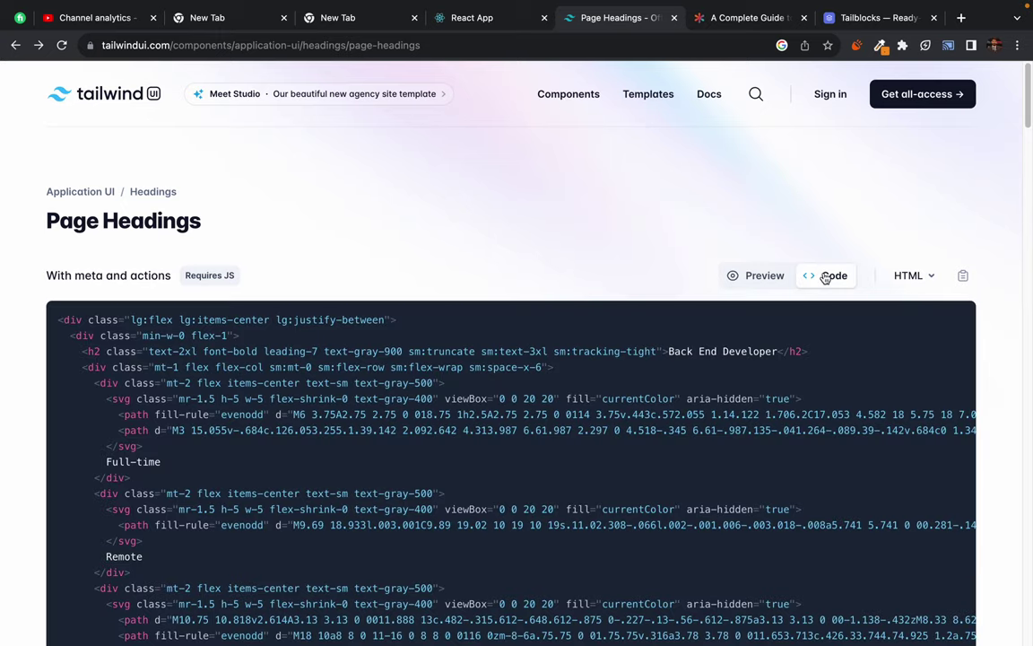
pyautogui.scroll(-1, 456, 230)
pyautogui.click(752, 247)
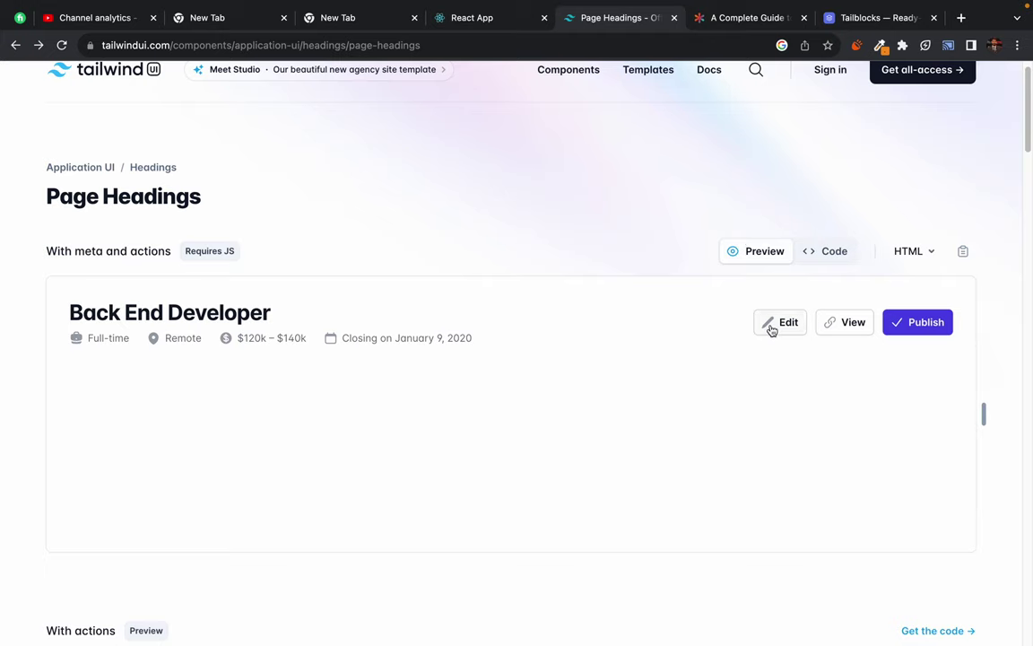
pyautogui.scroll(-2, 206, 323)
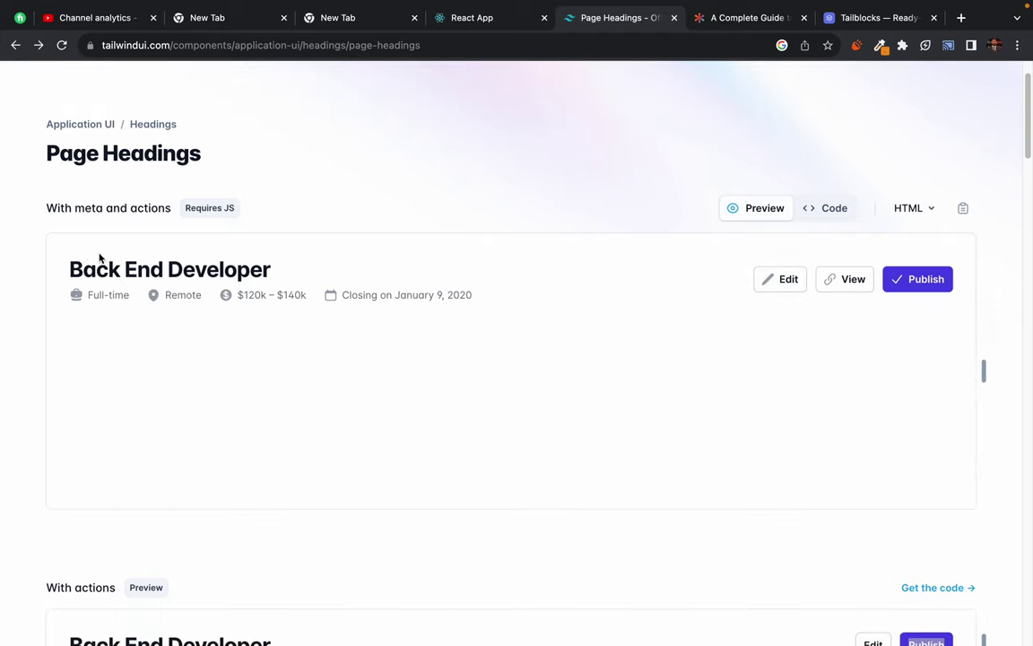
pyautogui.moveTo(99, 257); pyautogui.dragTo(498, 411)
pyautogui.click(770, 296)
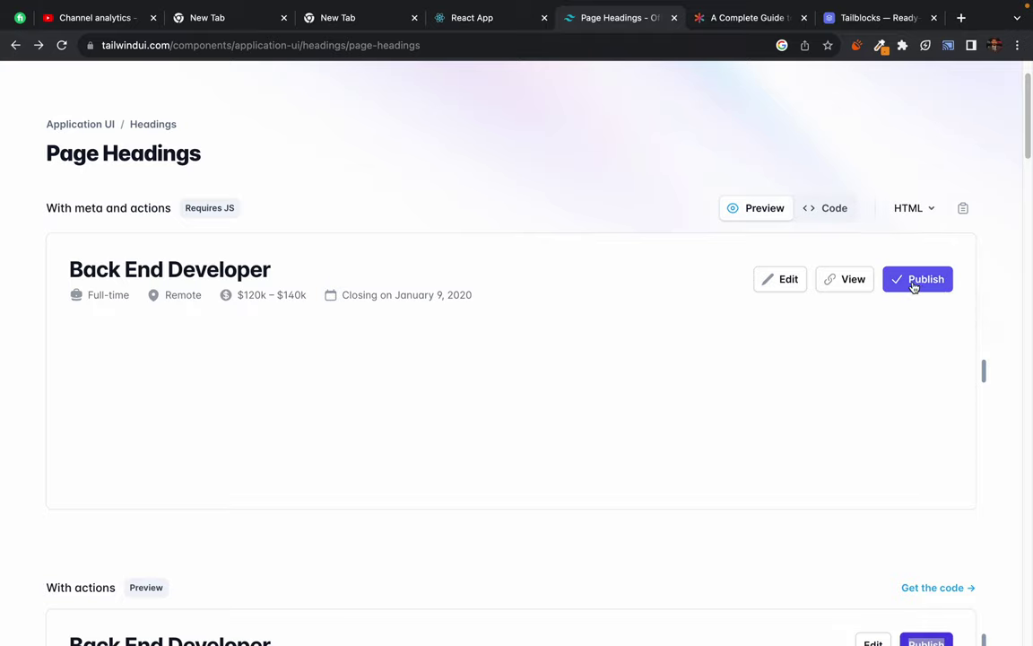
# - Show the HTML code of the "With meta and actions" heading and find the Publish button's markup in it
pyautogui.click(820, 218)
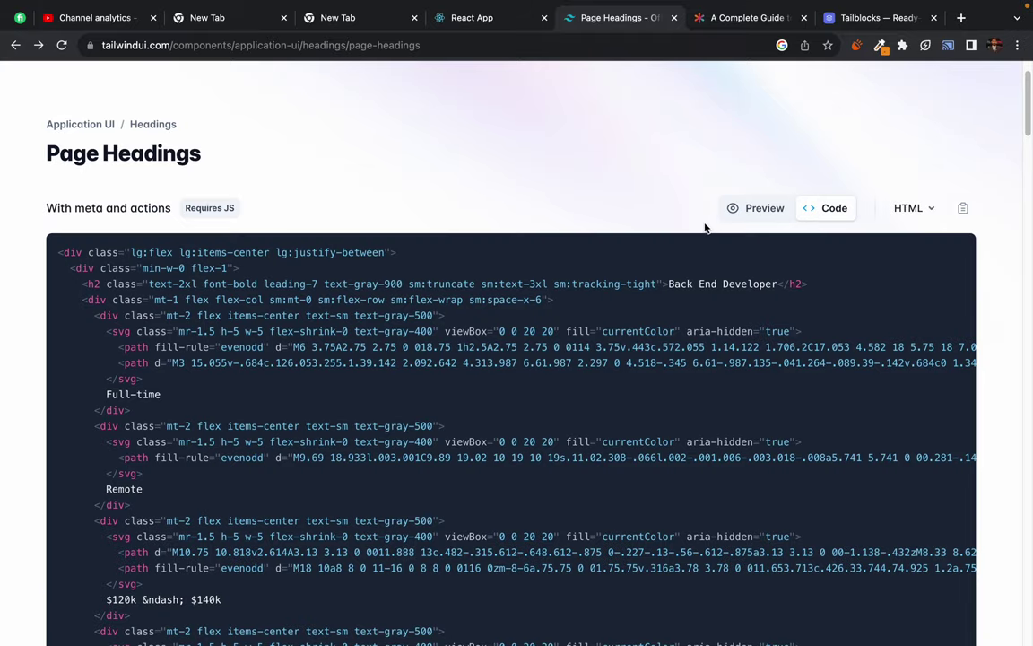
pyautogui.click(759, 207)
pyautogui.click(828, 207)
pyautogui.scroll(-2, 84, 521)
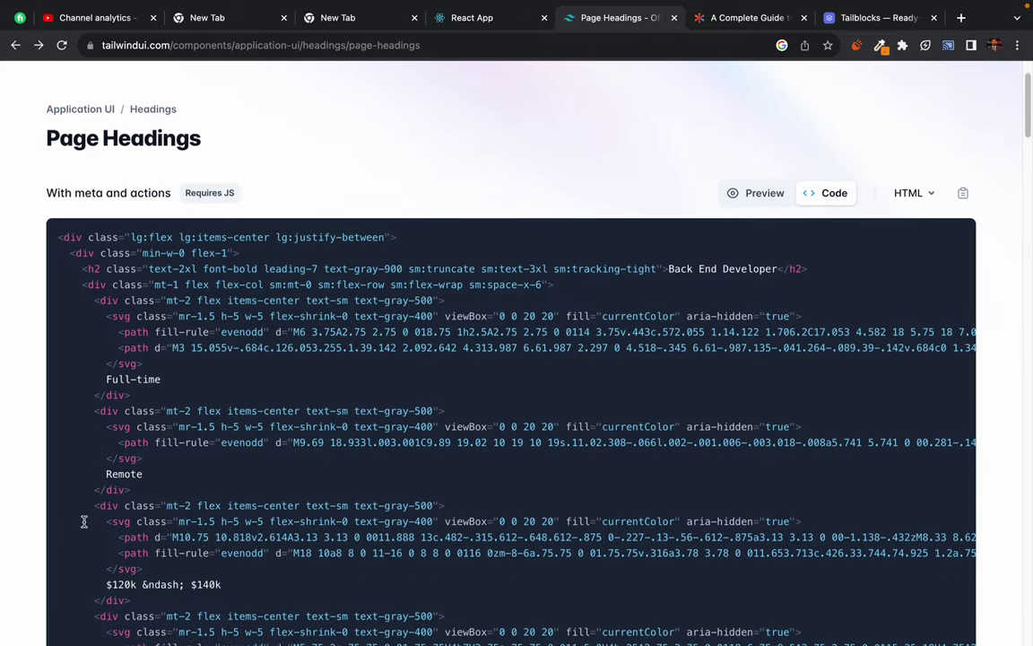
pyautogui.scroll(-2, 83, 522)
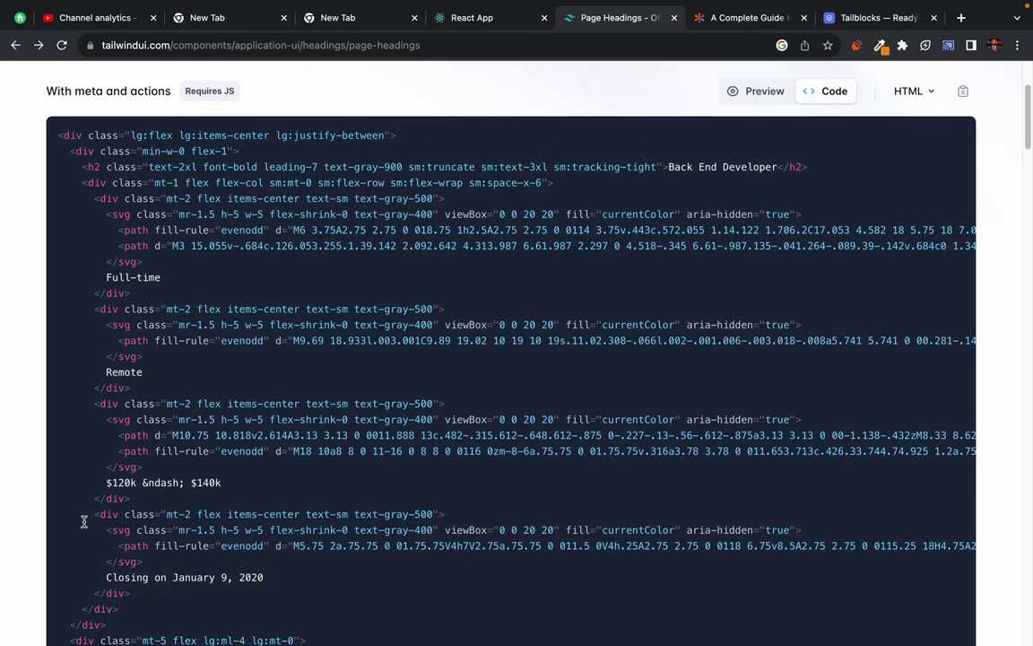
pyautogui.moveTo(98, 391); pyautogui.dragTo(198, 383)
pyautogui.click(198, 383)
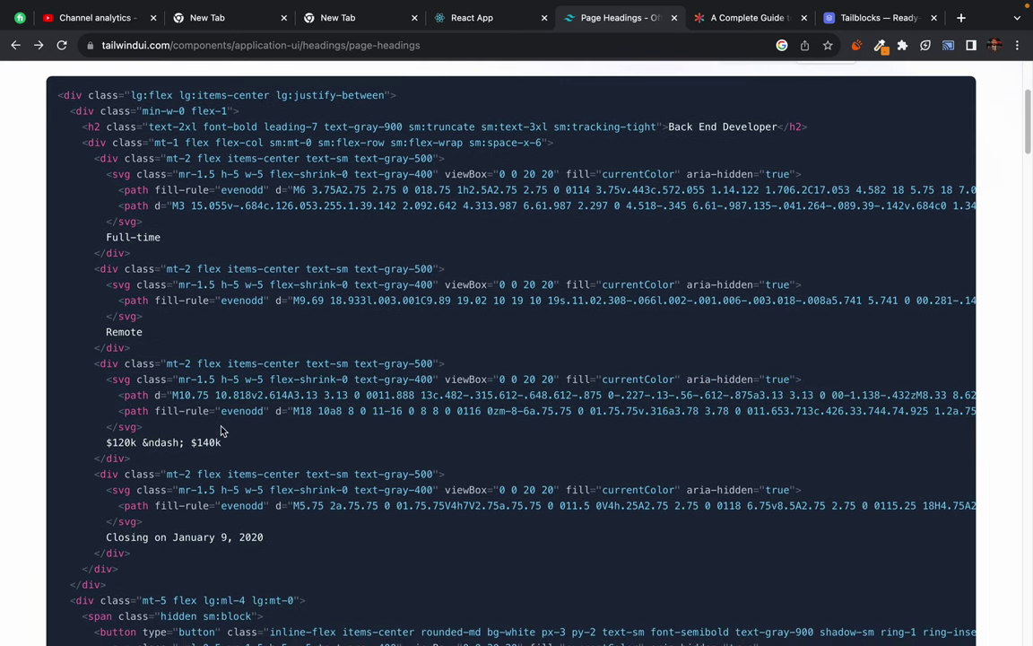
pyautogui.scroll(-3, 260, 472)
pyautogui.scroll(-10, 263, 474)
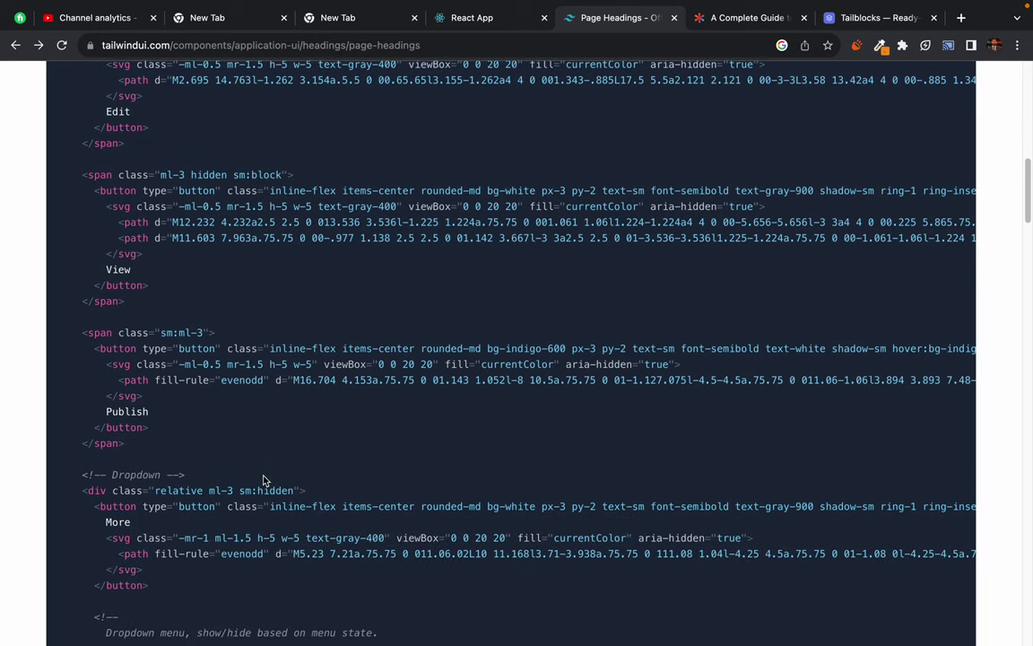
# - Examine the full list of Tailwind classes on the Publish button and the markup around it
pyautogui.doubleClick(199, 349)
pyautogui.moveTo(142, 349); pyautogui.dragTo(224, 349)
pyautogui.click(249, 331)
pyautogui.moveTo(228, 349); pyautogui.dragTo(685, 350)
pyautogui.click(684, 351)
pyautogui.hscroll(6, 725, 347)
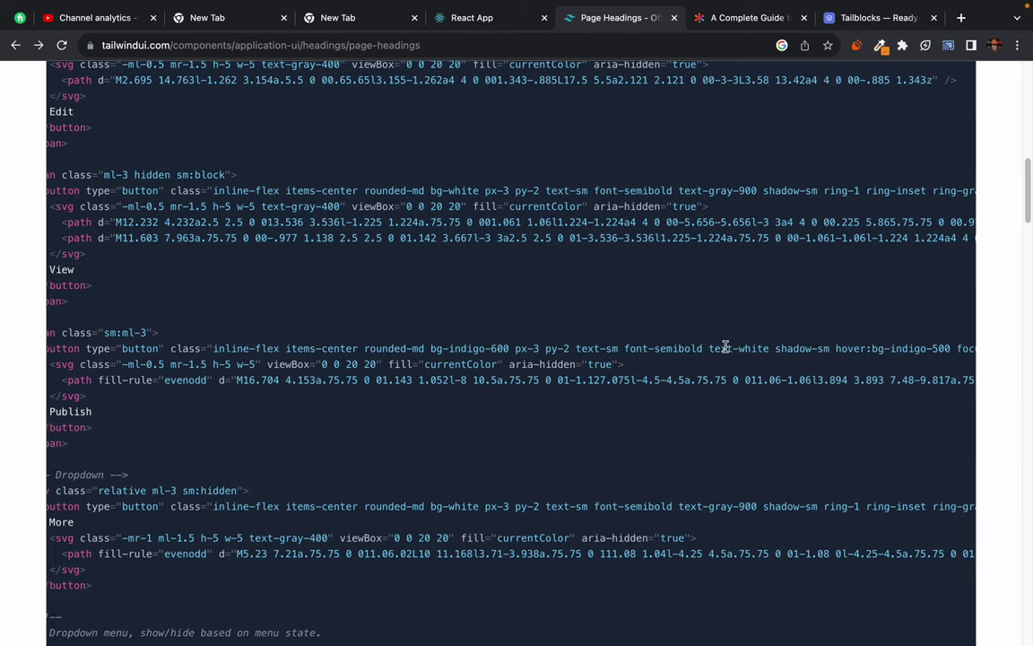
pyautogui.hscroll(6, 723, 346)
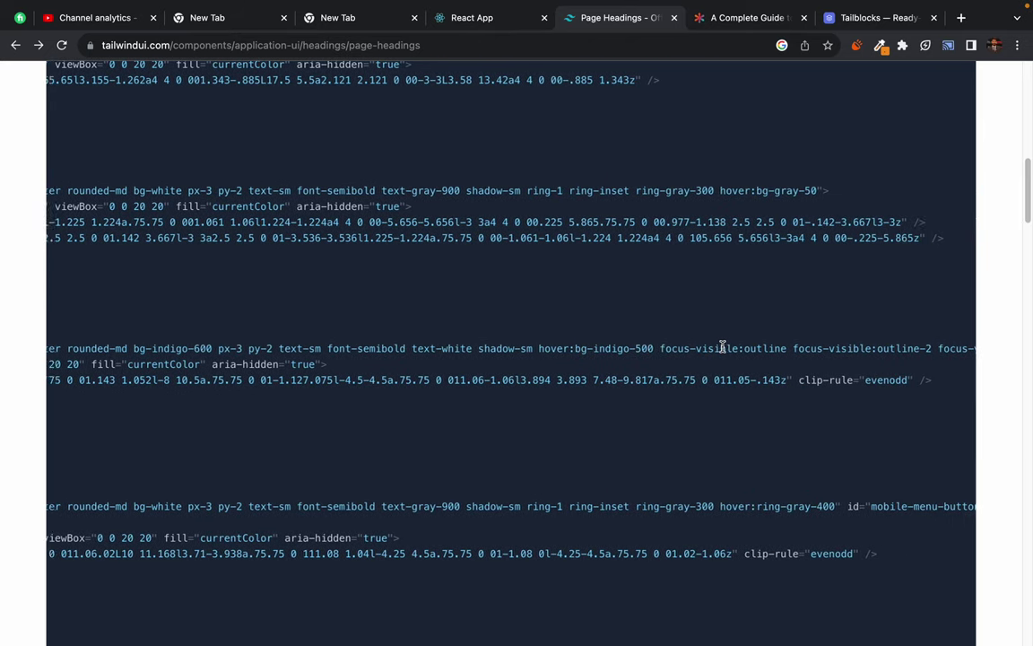
pyautogui.hscroll(7, 723, 347)
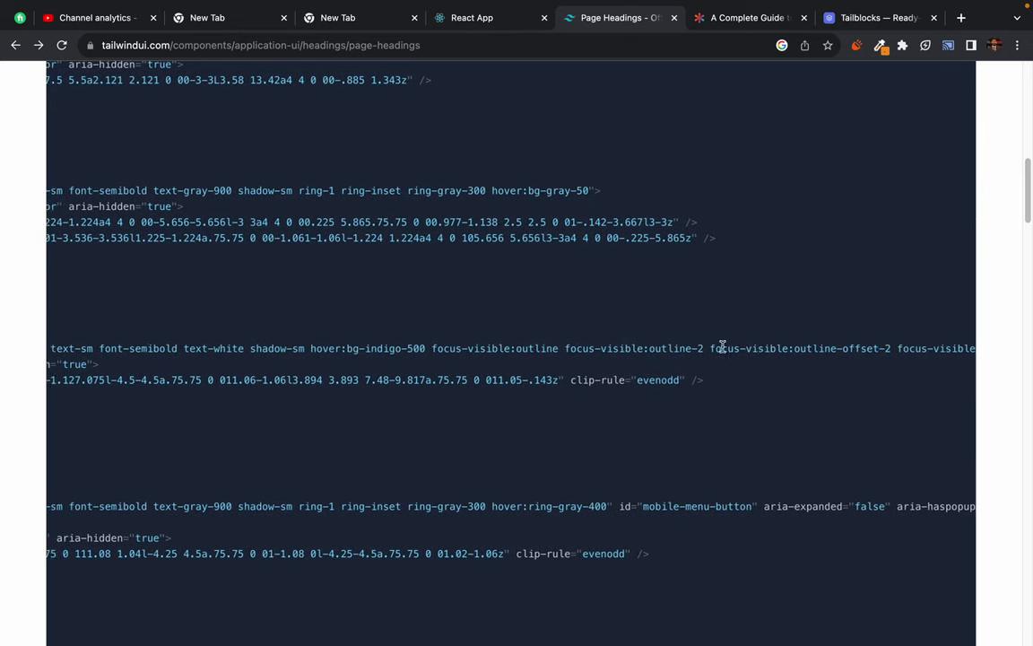
pyautogui.hscroll(-15, 723, 347)
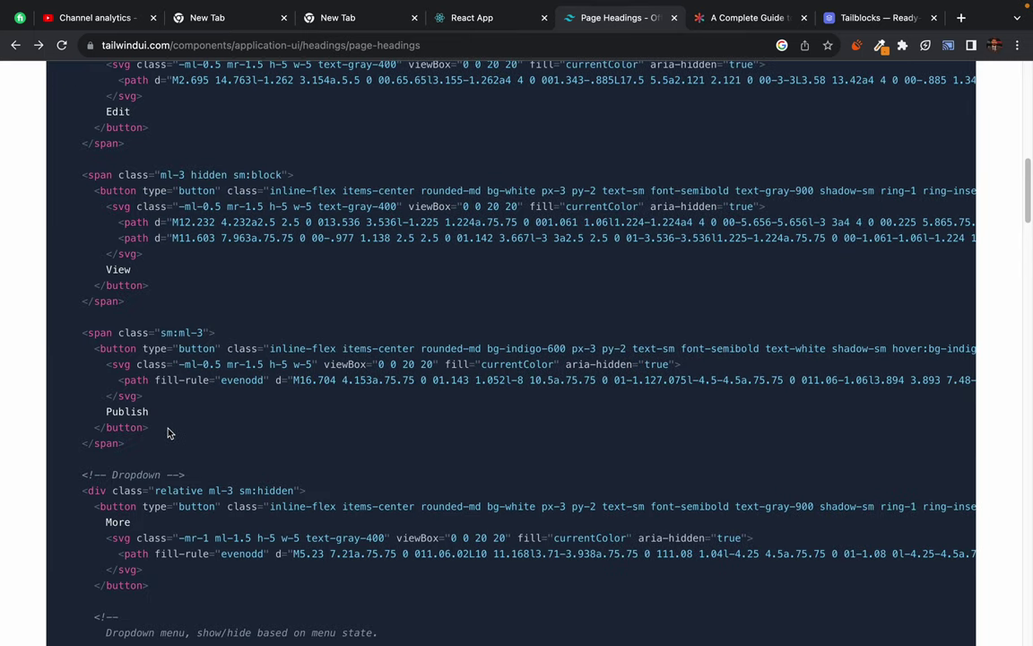
pyautogui.scroll(-3, 166, 433)
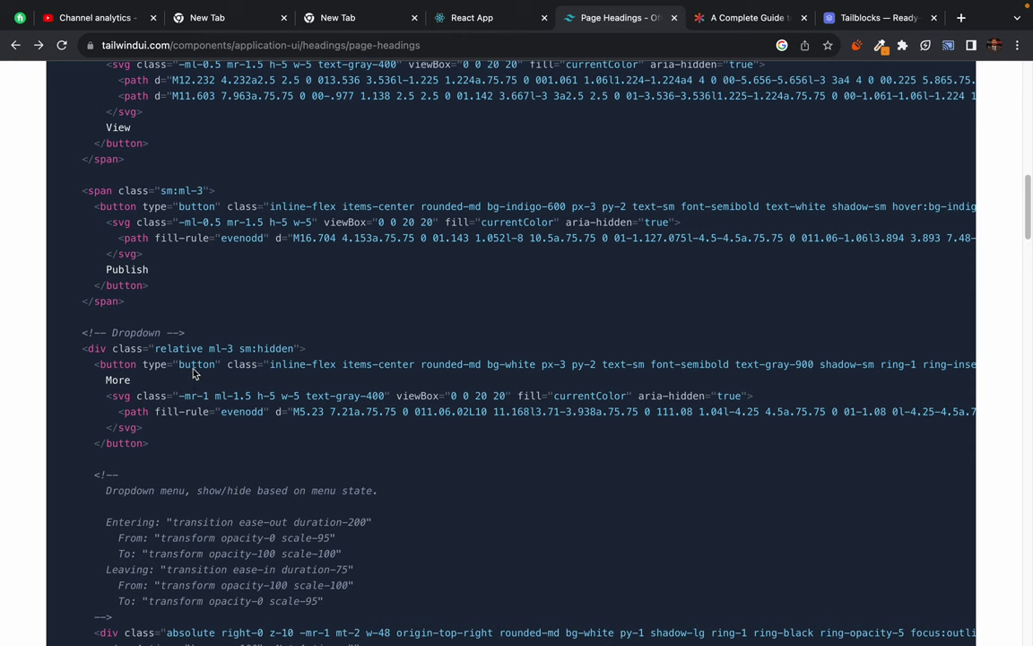
# - Add the attribute type="button" to the Logout button in App.jsx and save the file
pyautogui.doubleClick(193, 373)
pyautogui.click(273, 326)
pyautogui.hotkey('ctrl', 'Left')
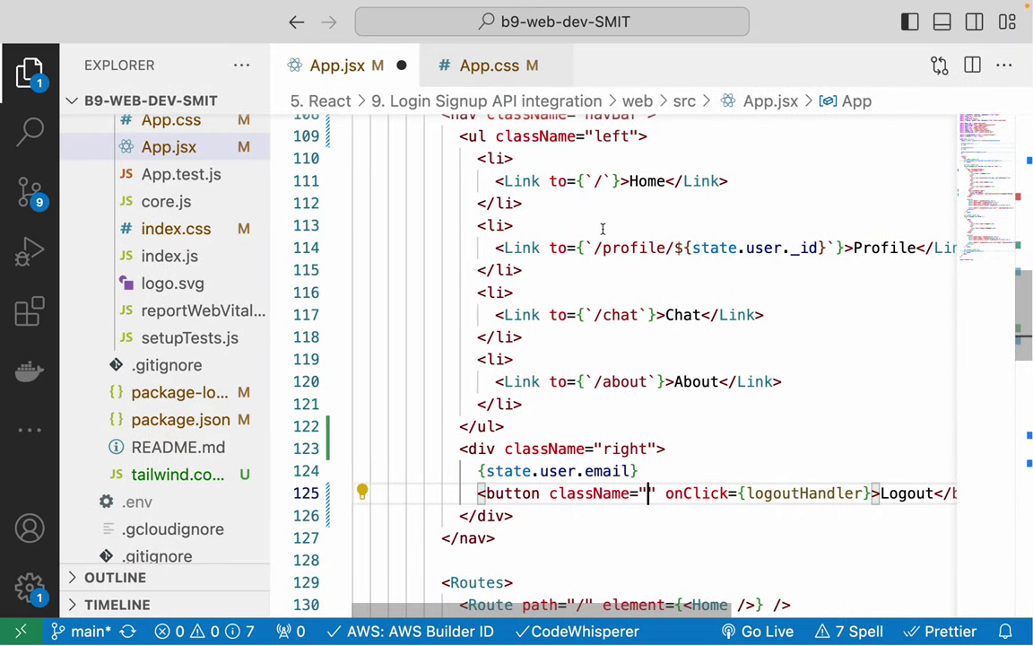
pyautogui.click(543, 493)
pyautogui.write('ty')
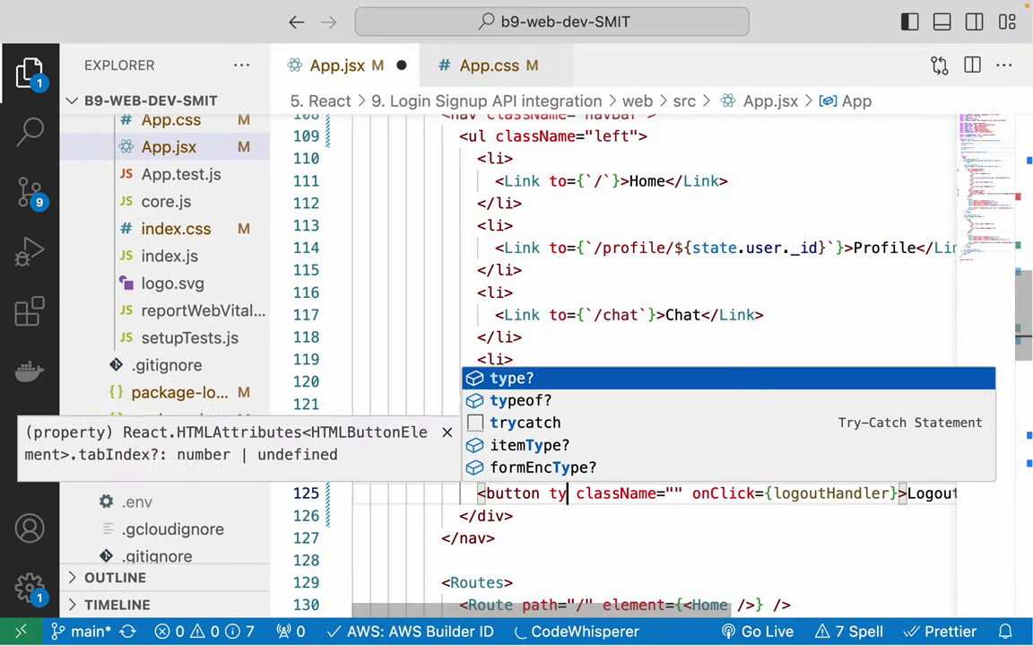
pyautogui.press('Return')
pyautogui.write('button')
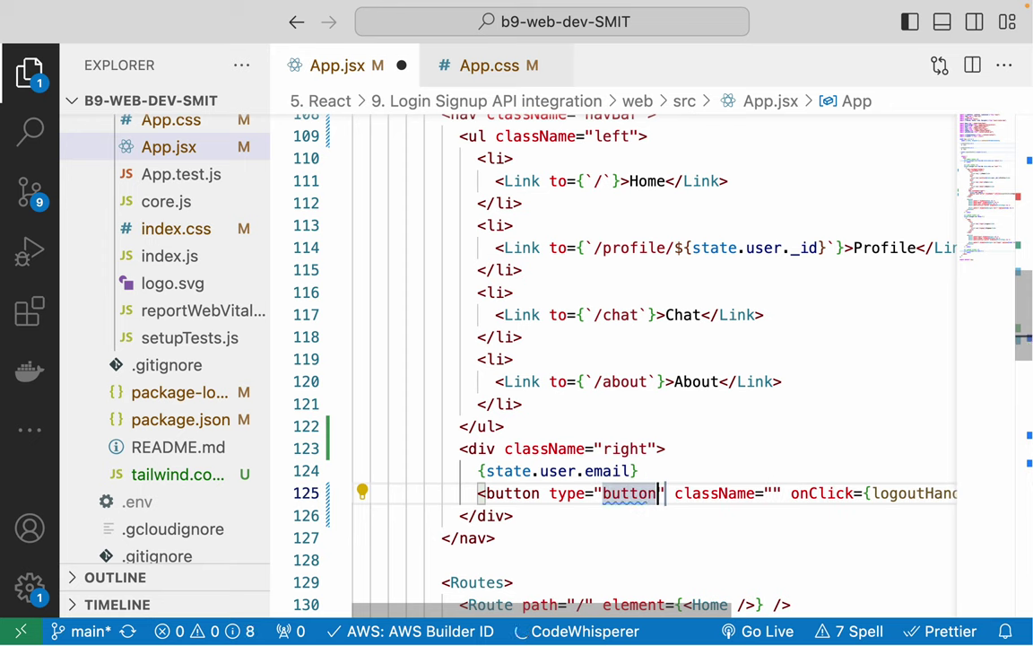
pyautogui.hotkey('ctrl', 's')
# - Switch to the React app in the browser and reload it to check the Logout button
pyautogui.hotkey('ctrl', 'Right')
pyautogui.click(480, 20)
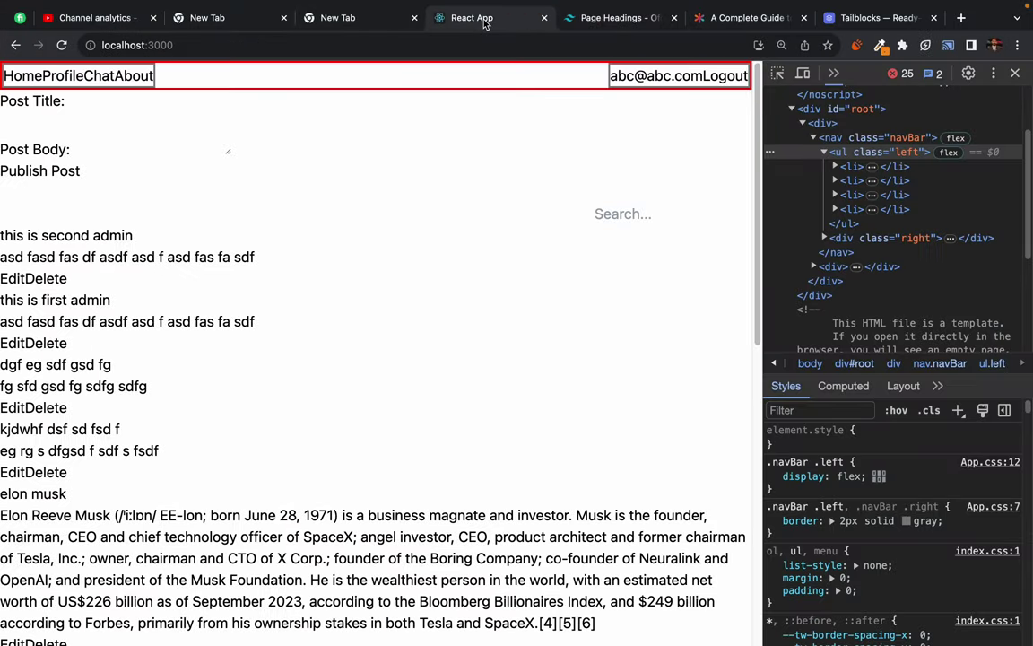
pyautogui.press('super+r')
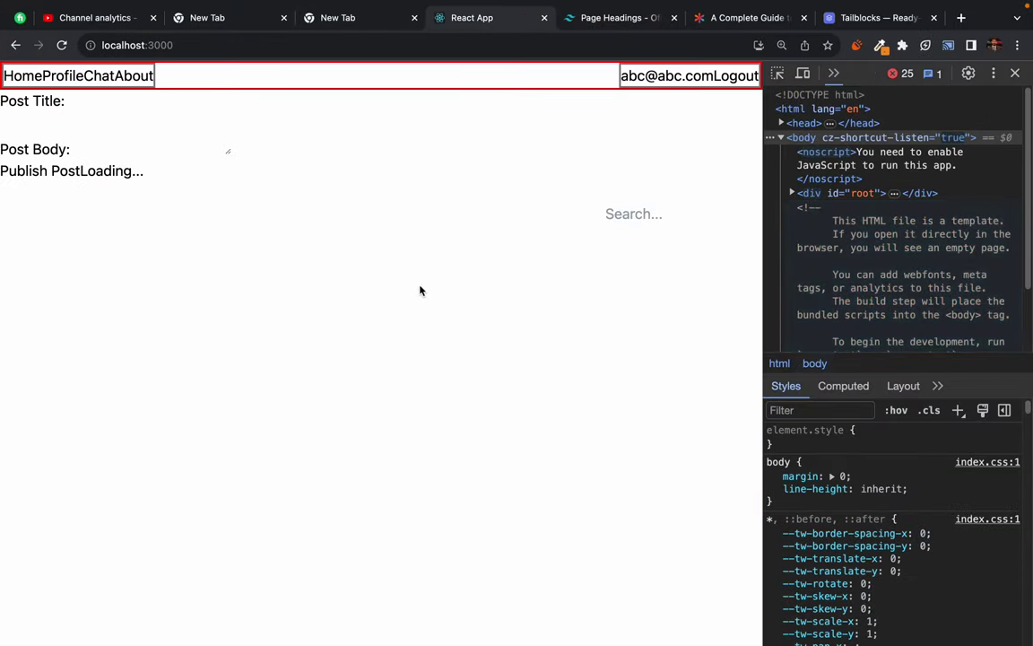
# - Copy the complete class attribute of the first hero button, the bg-indigo-500 one, from the Tailblocks code
pyautogui.click(861, 17)
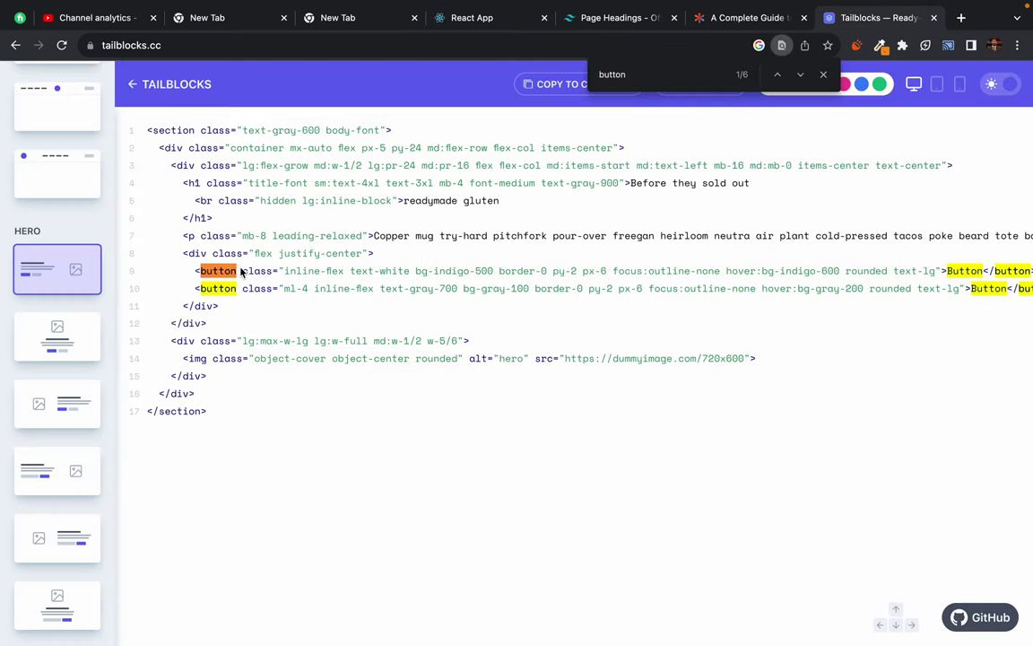
pyautogui.hscroll(1, 405, 280)
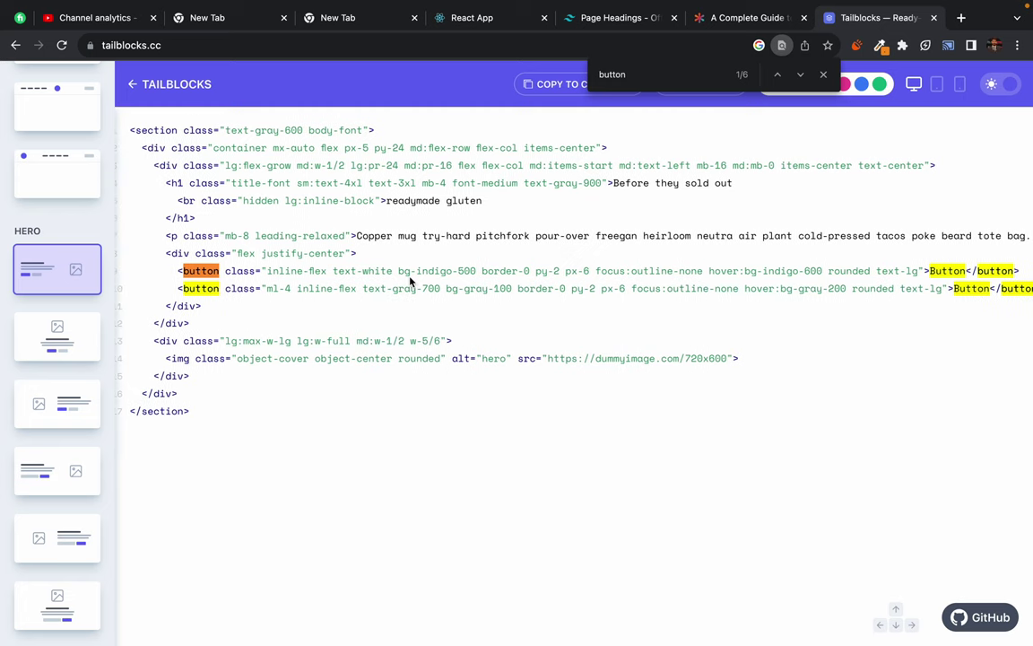
pyautogui.tripleClick(241, 273)
pyautogui.moveTo(225, 273); pyautogui.dragTo(530, 273)
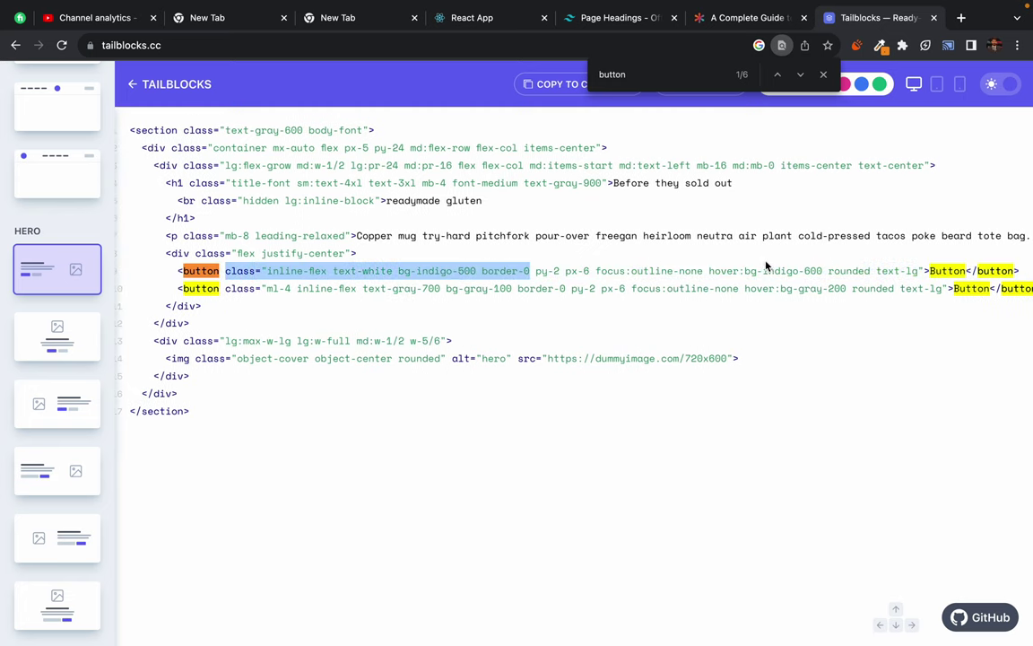
pyautogui.keyDown('shift'); pyautogui.click(925, 273); pyautogui.keyUp('shift')
# - Replace the Logout button's empty className attribute in App.jsx with the class attribute copied from Tailblocks
pyautogui.hotkey('ctrl', 'Left')
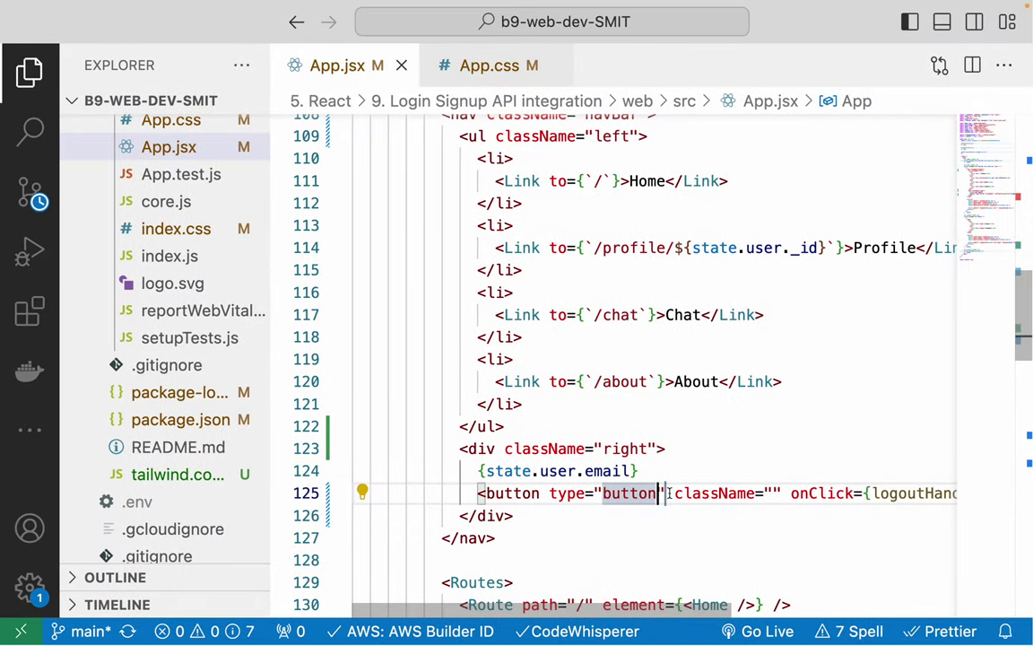
pyautogui.click(773, 493)
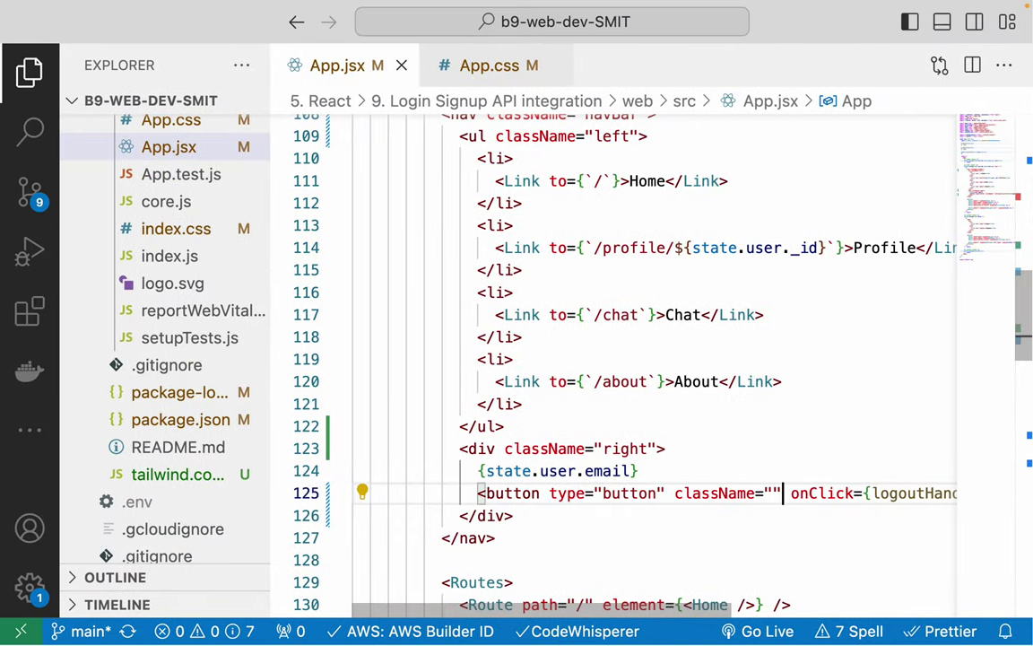
pyautogui.press('BackSpace')
pyautogui.press('BackSpace')
pyautogui.press('BackSpace')
pyautogui.press('BackSpace')
pyautogui.press('BackSpace')
pyautogui.press('BackSpace')
pyautogui.press('BackSpace')
pyautogui.press('BackSpace')
pyautogui.press('BackSpace')
pyautogui.press('BackSpace')
pyautogui.press('BackSpace')
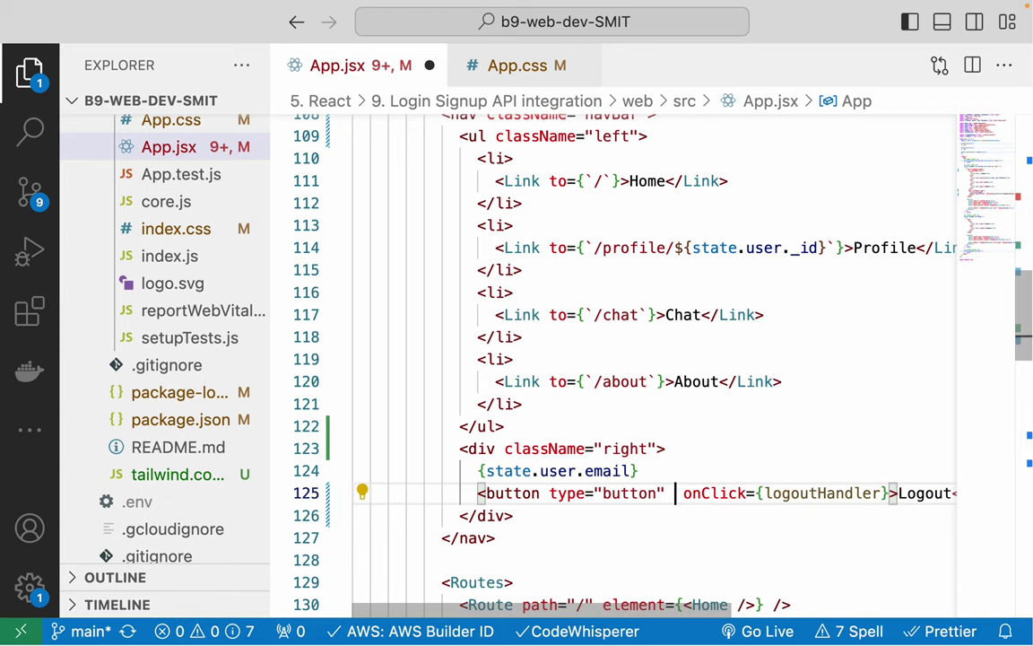
pyautogui.hotkey('ctrl', 'v')
# - Rename the Logout button's pasted class attribute to className and check the button in the React app
pyautogui.hscroll(-10, 658, 518)
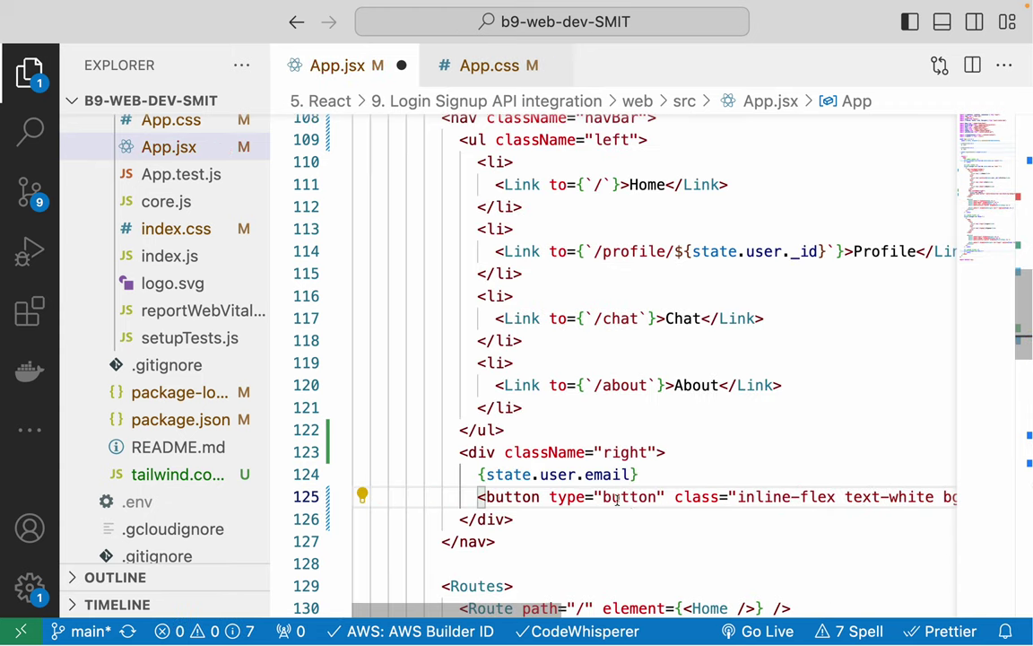
pyautogui.doubleClick(697, 496)
pyautogui.write('class')
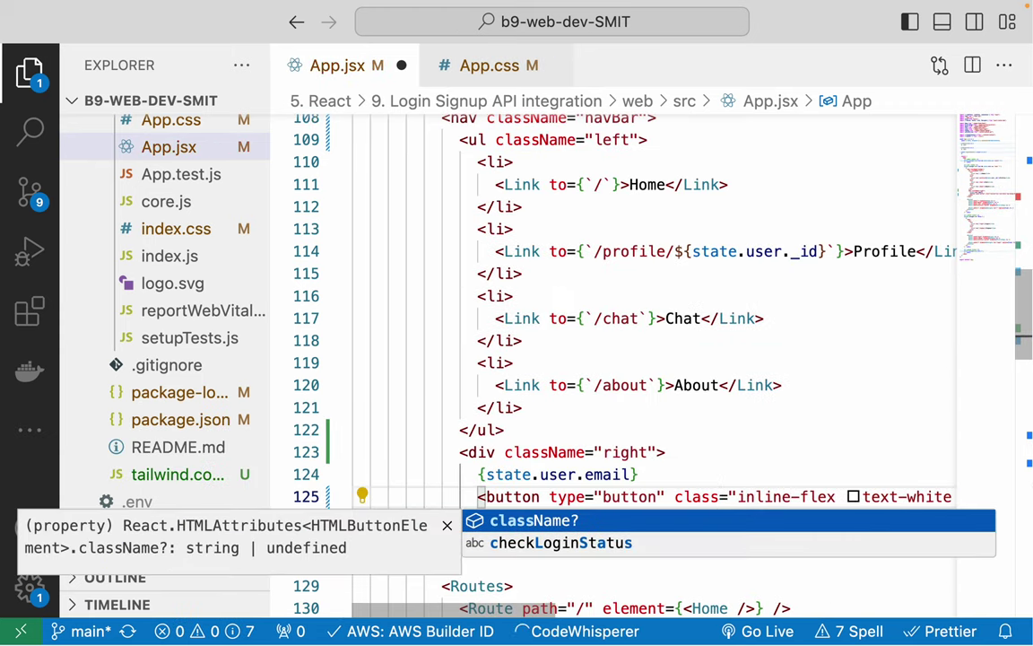
pyautogui.press('Tab')
pyautogui.hotkey('ctrl', 'Right')
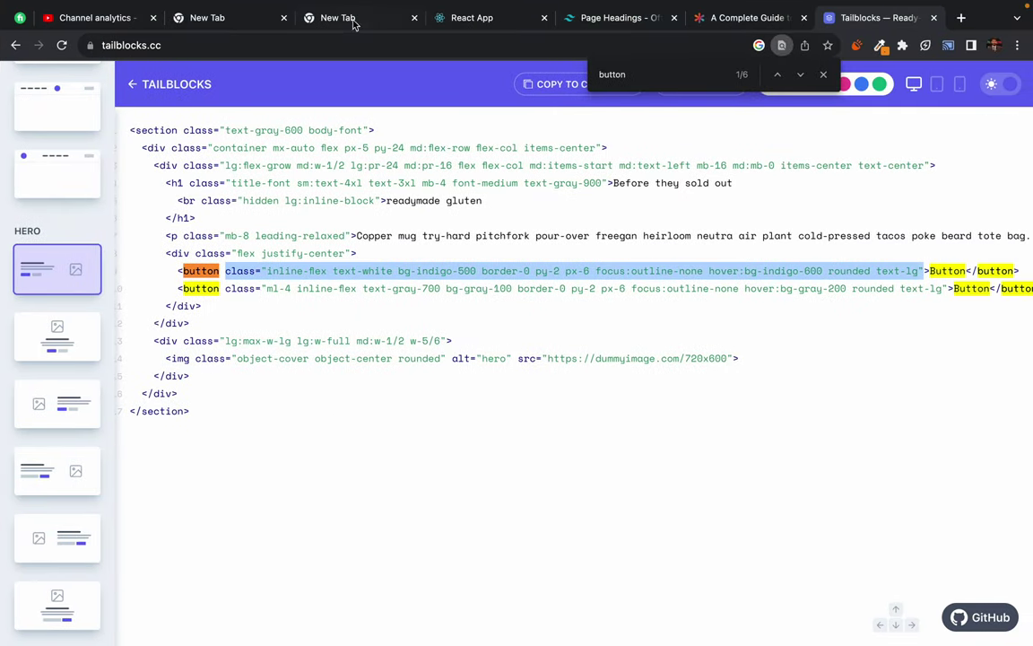
pyautogui.click(477, 18)
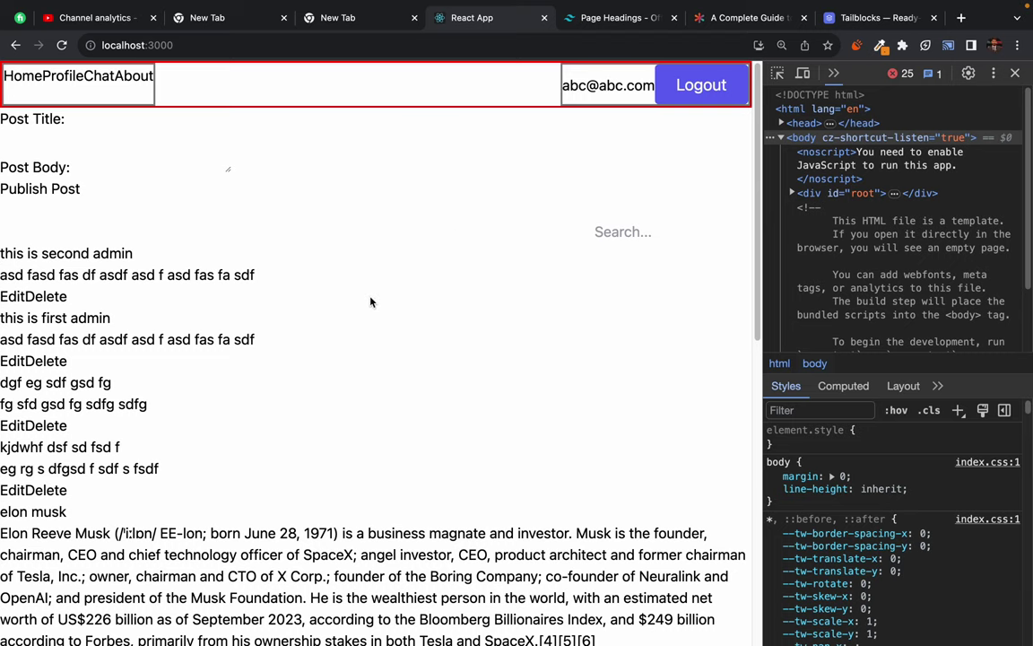
# - Delete the inline-flex class and its trailing space from the Logout button's className in App.jsx
pyautogui.hotkey('ctrl', 'Left')
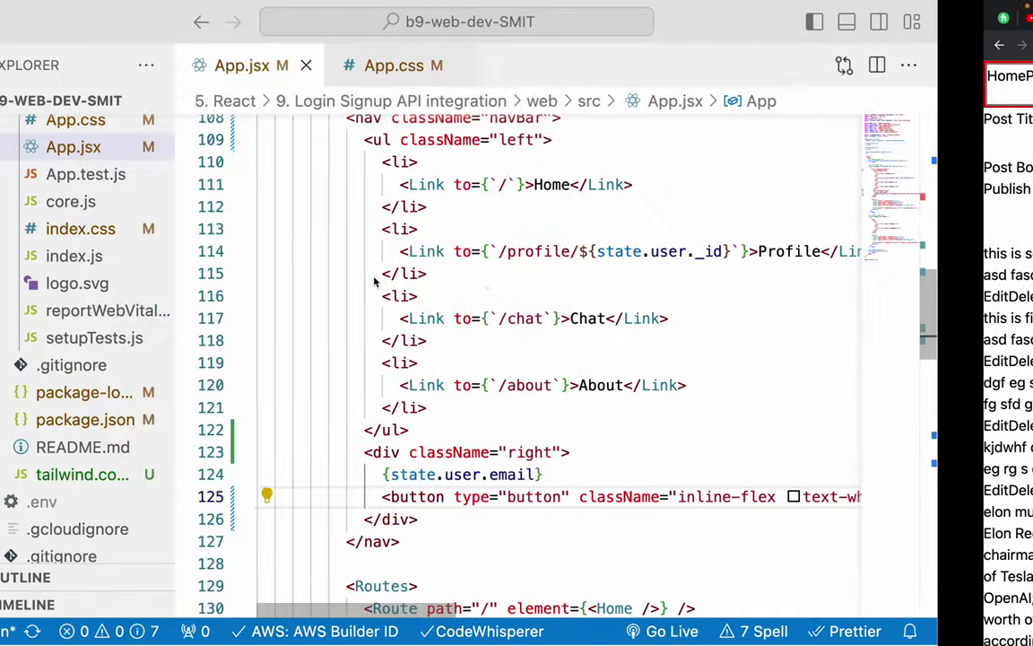
pyautogui.scroll(-5, 579, 412)
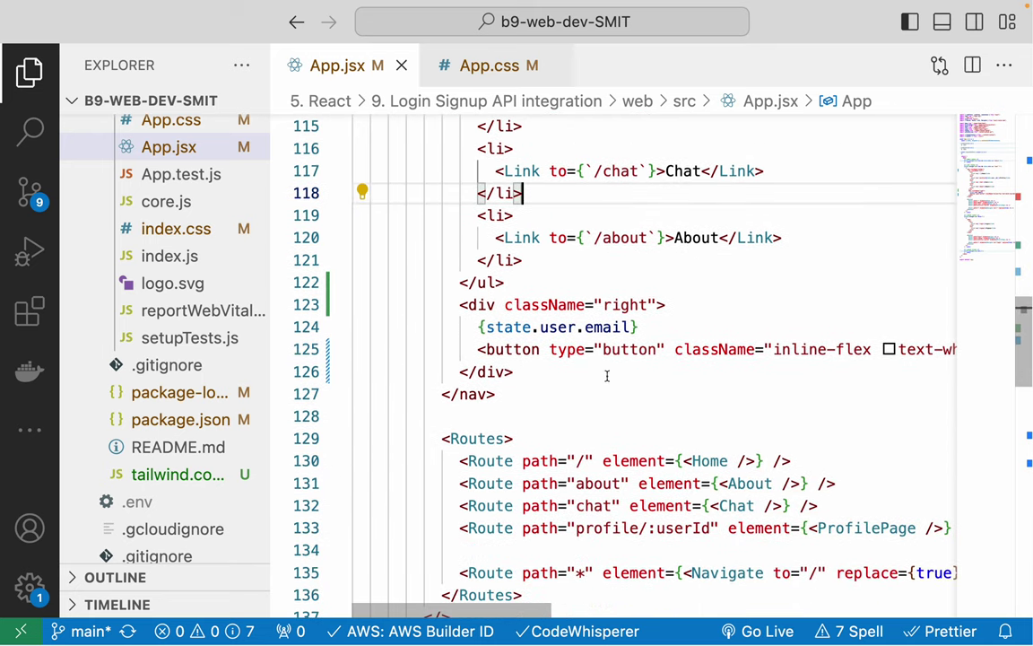
pyautogui.hscroll(5, 606, 376)
pyautogui.hscroll(5, 646, 367)
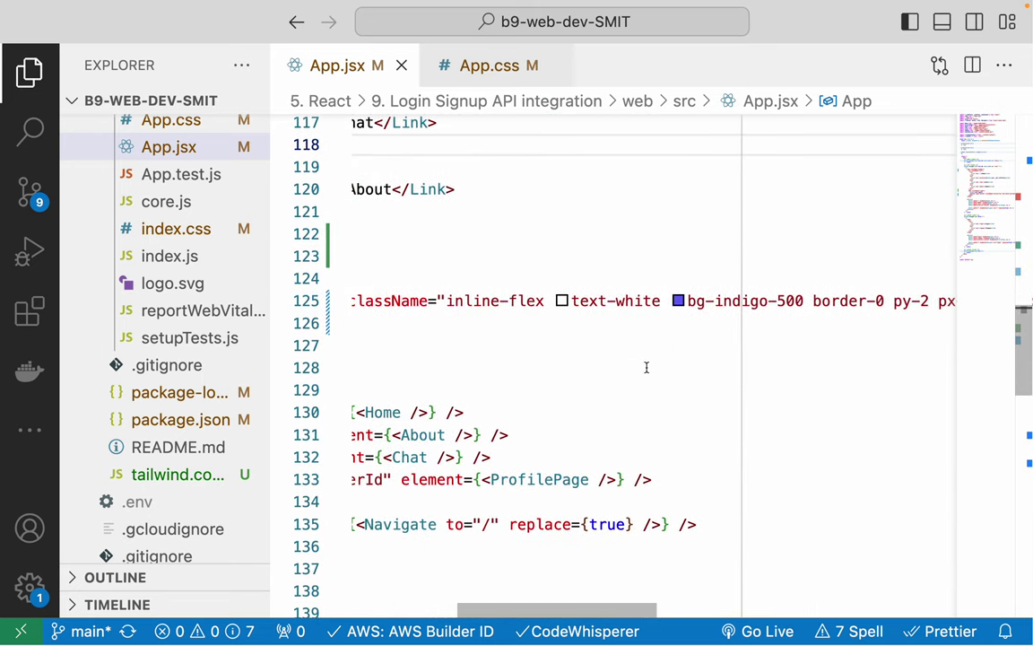
pyautogui.doubleClick(455, 302)
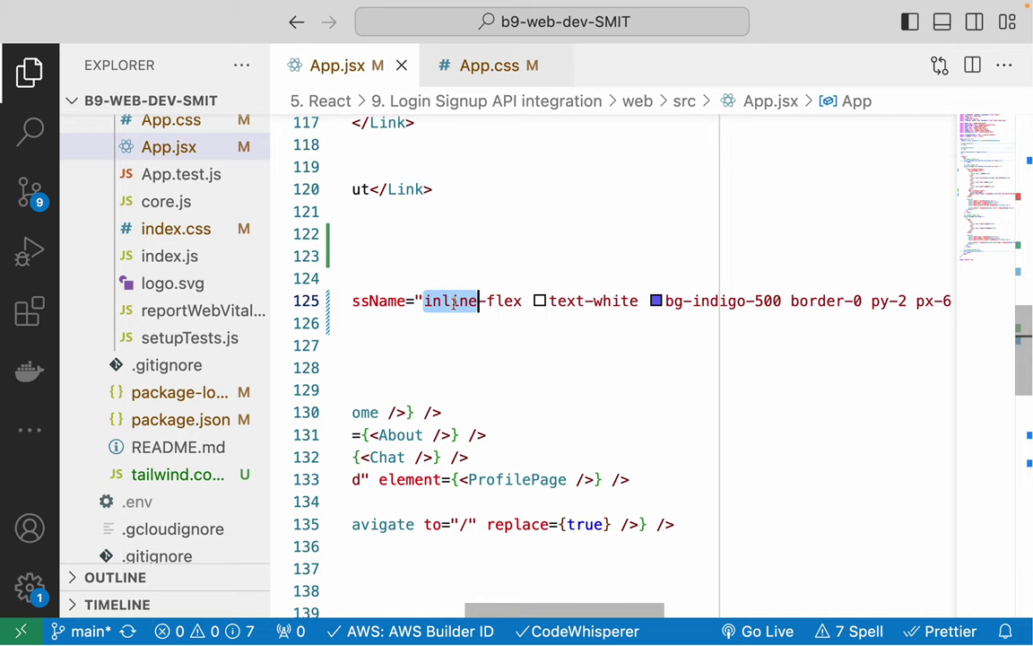
pyautogui.moveTo(454, 303); pyautogui.dragTo(520, 302)
pyautogui.click(461, 325)
pyautogui.hscroll(3, 572, 324)
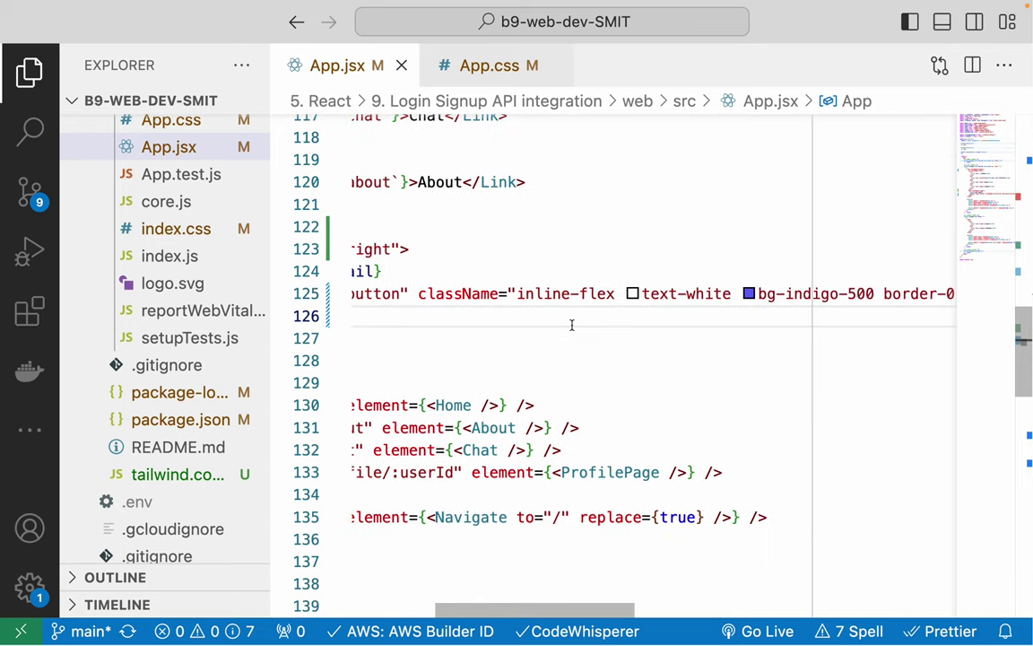
pyautogui.moveTo(517, 294); pyautogui.dragTo(616, 296)
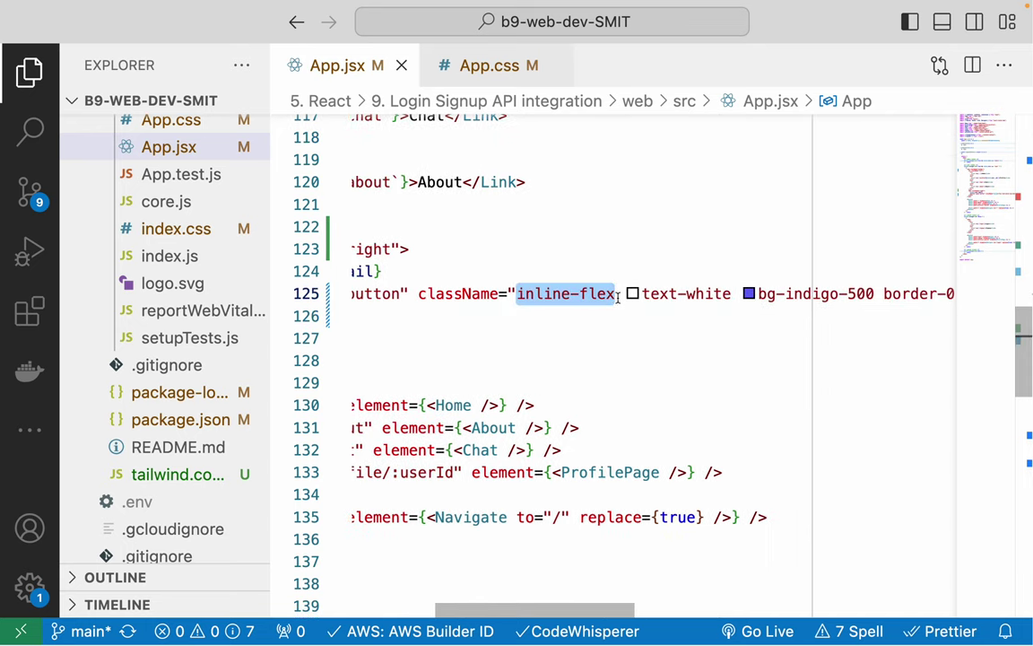
pyautogui.press('BackSpace')
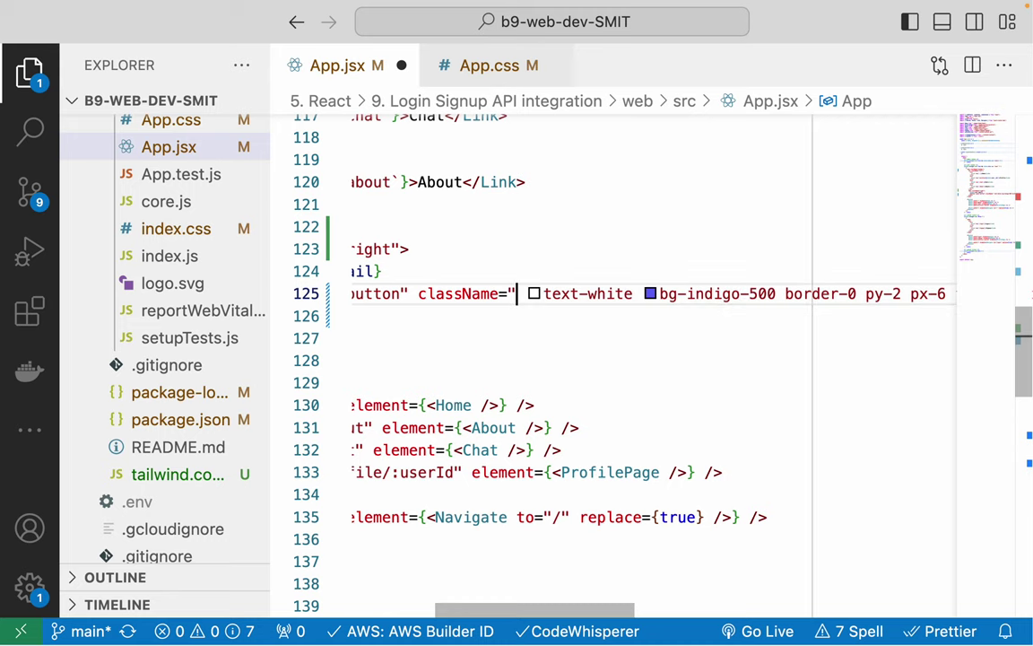
pyautogui.press('BackSpace')
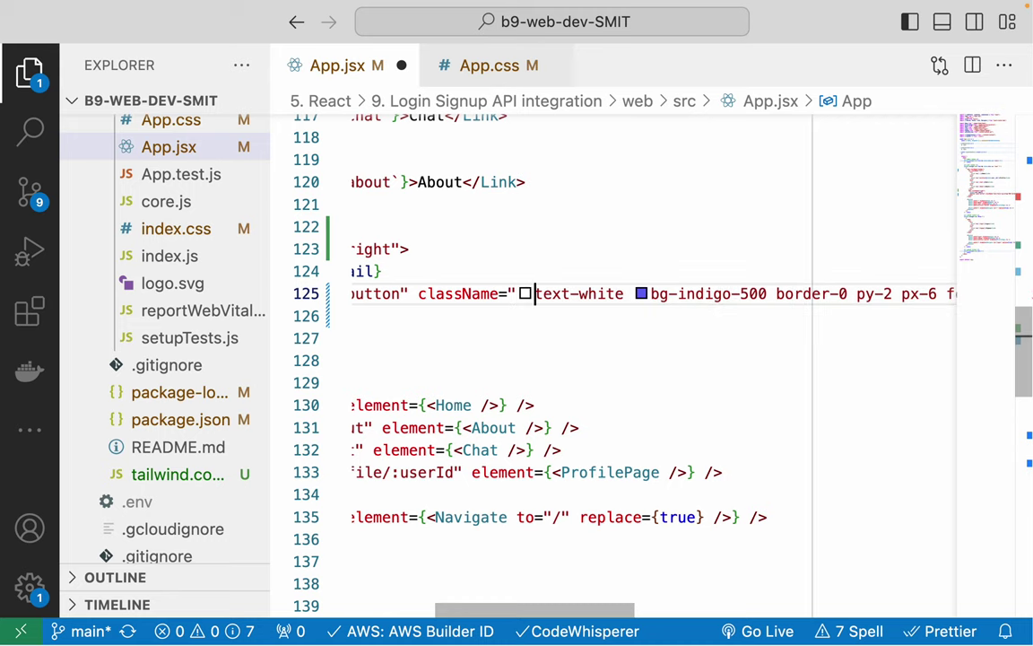
# - Examine the border-0, py-2 and px-6 classes of the Logout button, reading the padding definitions and comparing them with the rendered button
pyautogui.click(645, 351)
pyautogui.hscroll(5, 692, 320)
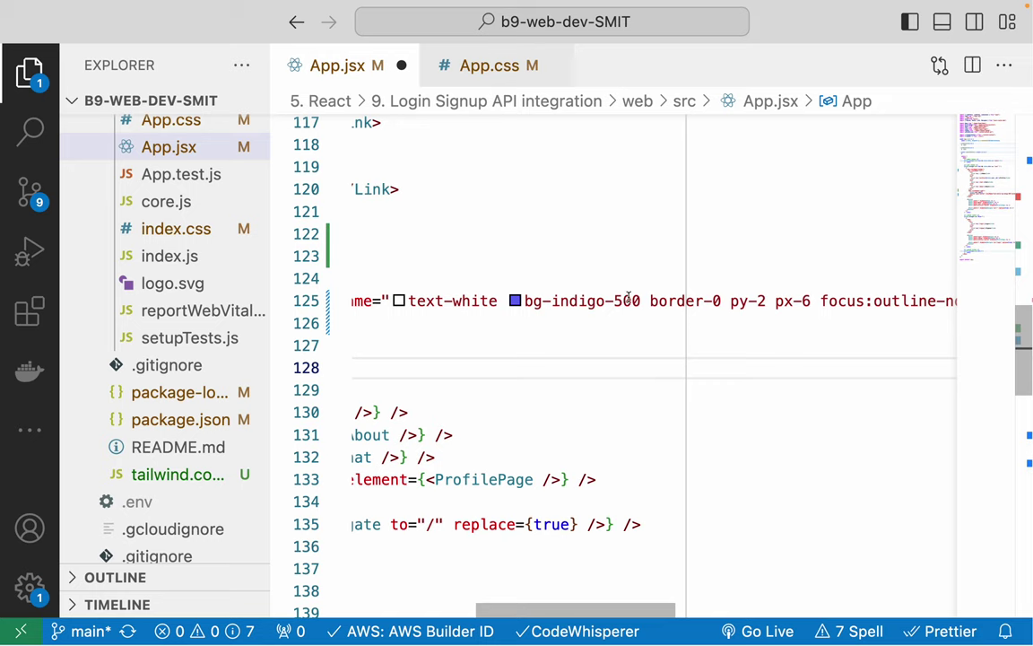
pyautogui.doubleClick(678, 301)
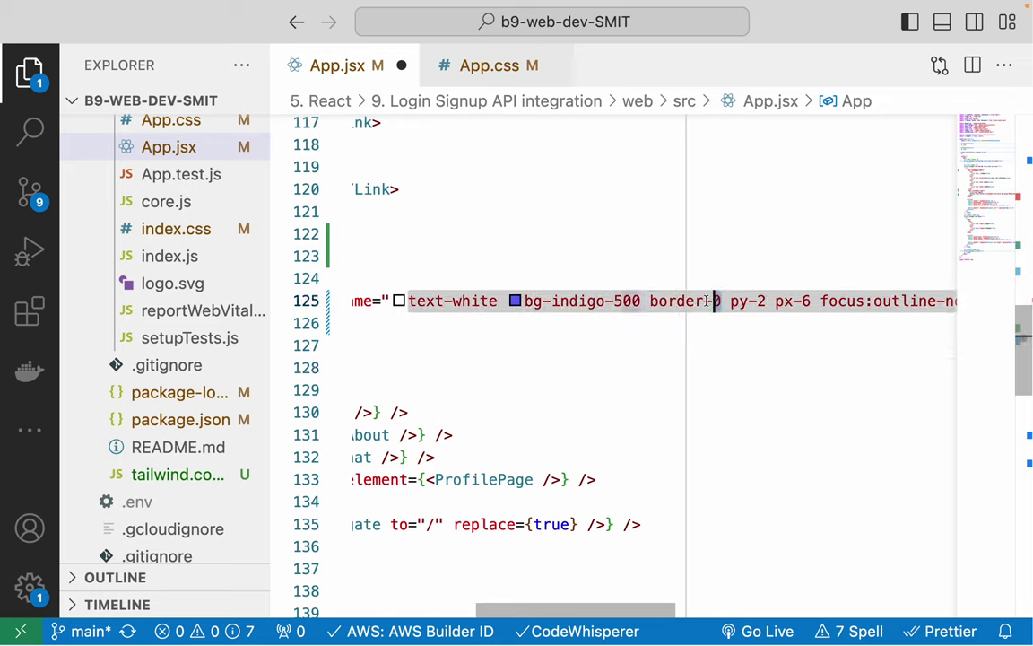
pyautogui.click(678, 302)
pyautogui.hscroll(3, 678, 301)
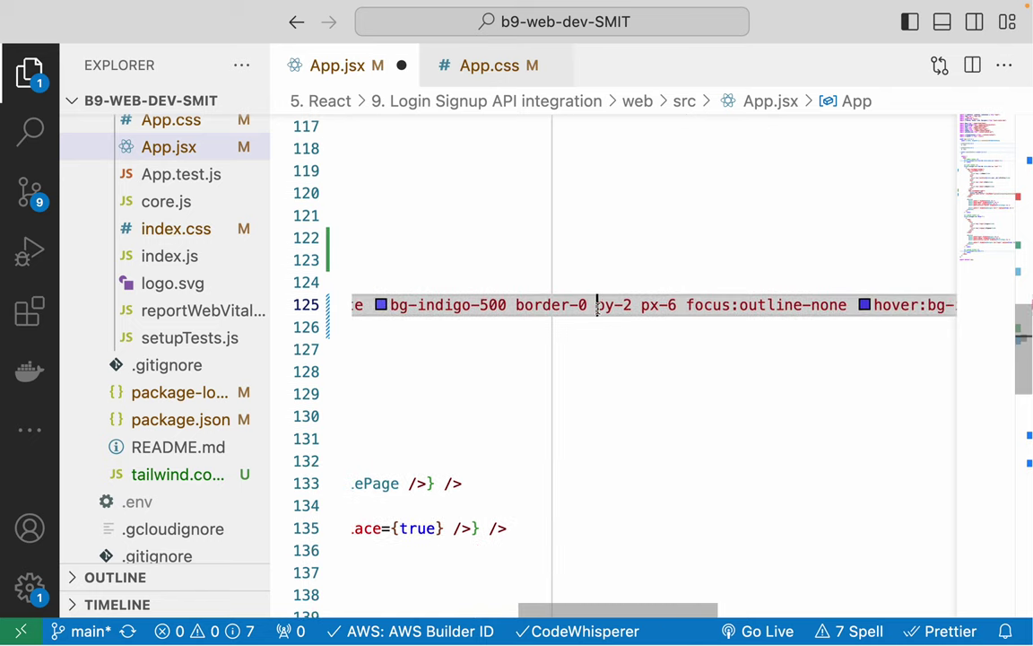
pyautogui.moveTo(596, 305); pyautogui.dragTo(678, 305)
pyautogui.click(647, 305)
pyautogui.click(678, 305)
pyautogui.click(633, 305)
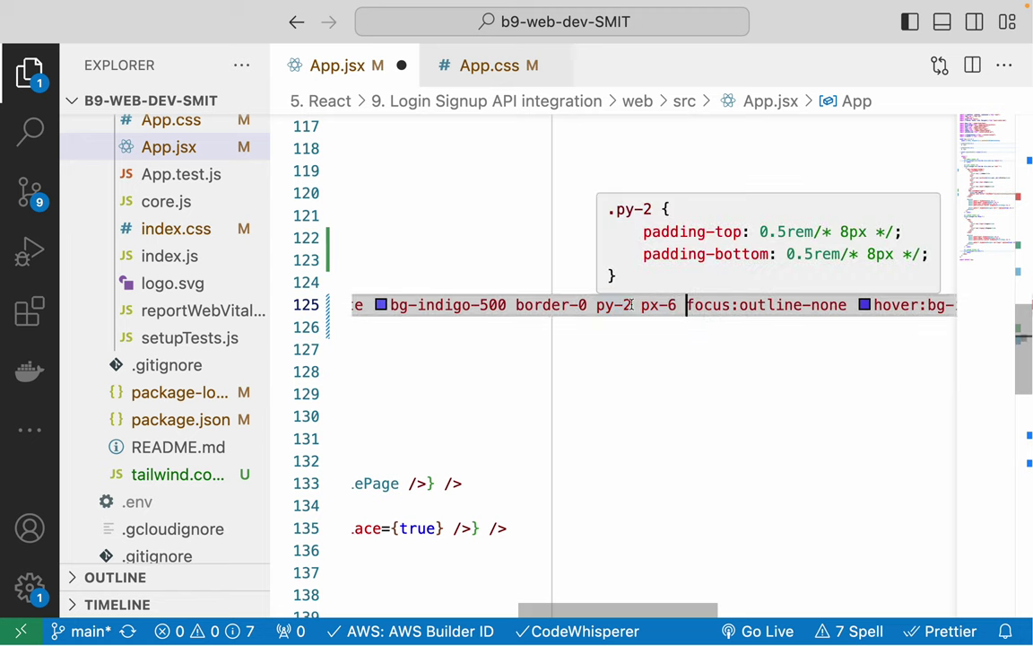
pyautogui.click(679, 306)
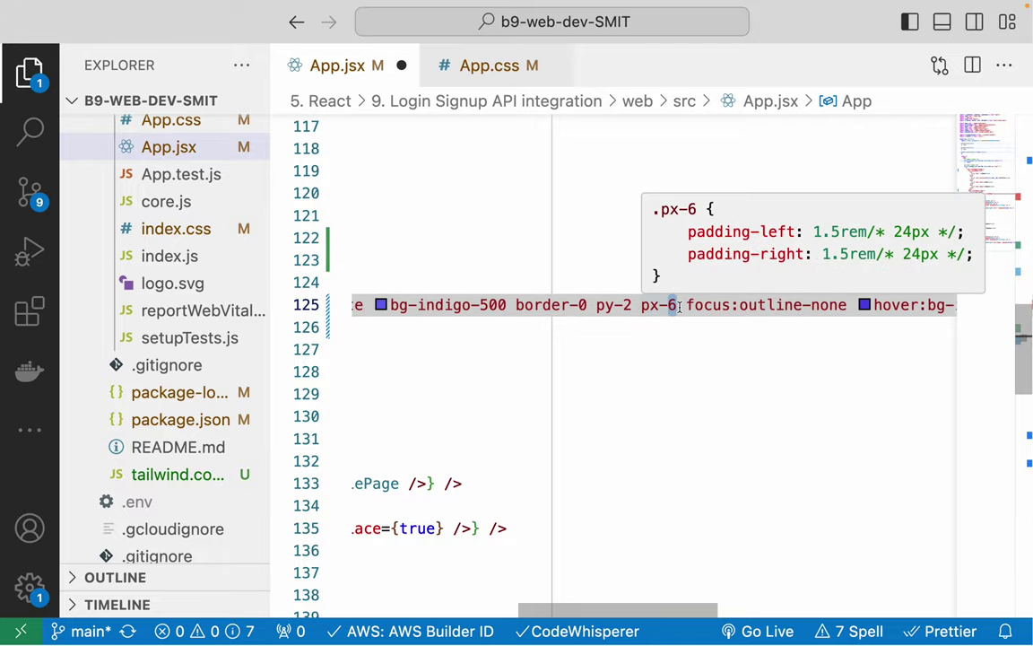
pyautogui.hotkey('ctrl', 'Right')
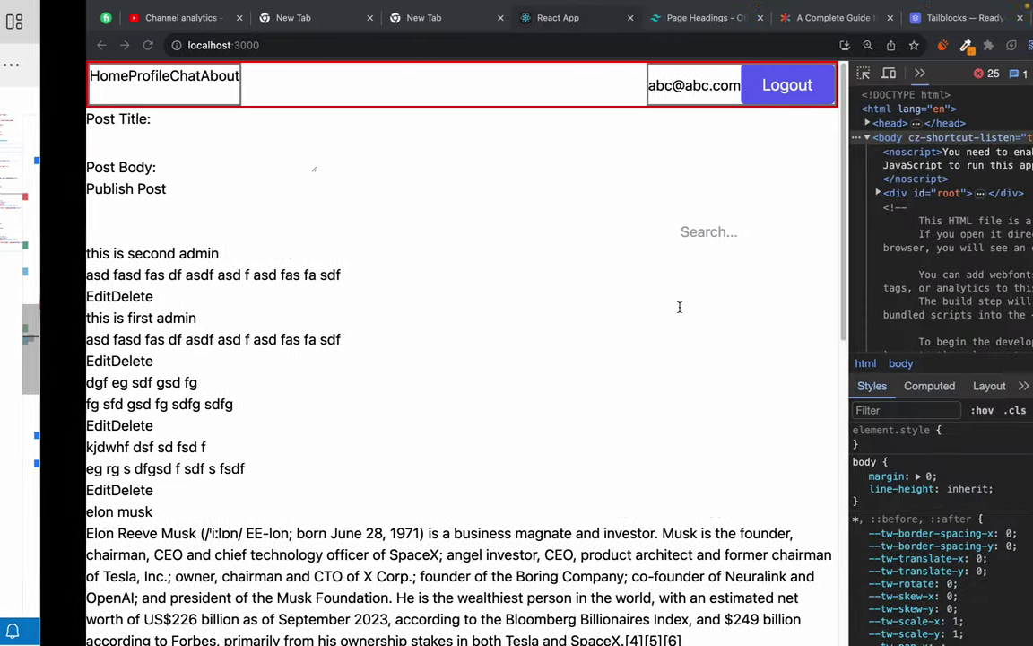
pyautogui.hotkey('ctrl', 'Left')
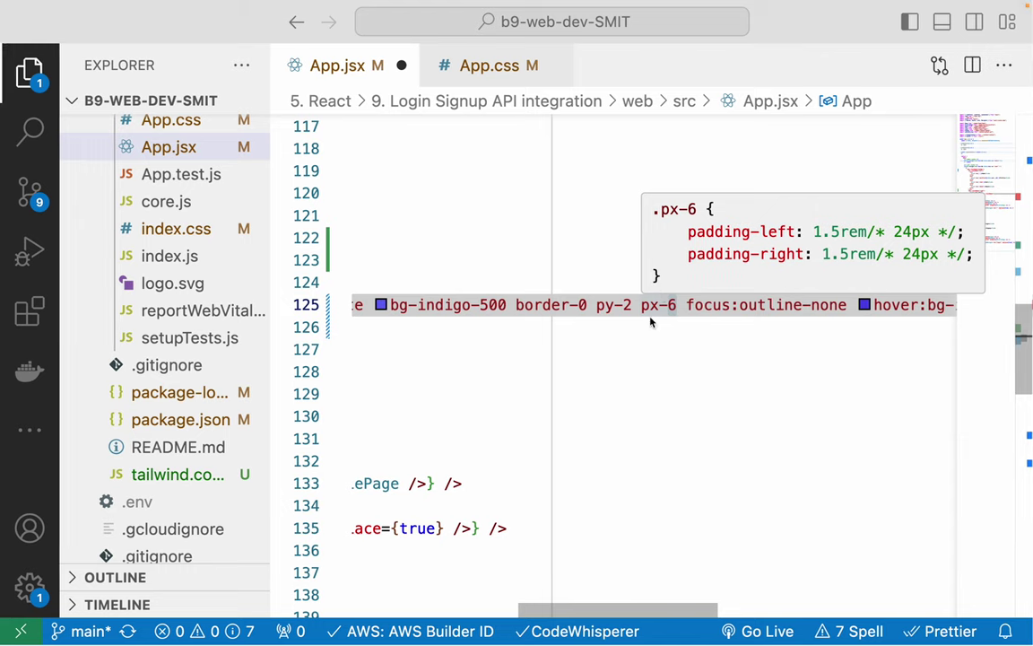
# - Change the Logout button's vertical padding class to py-1, save App.jsx, and check the button in the React app
pyautogui.press('BackSpace')
pyautogui.write('1')
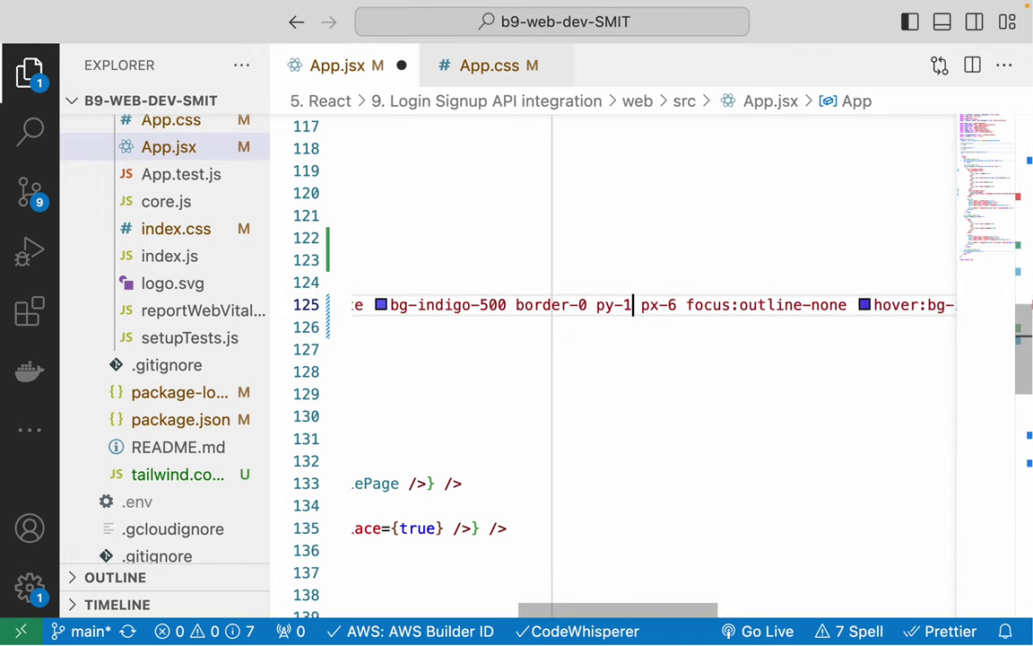
pyautogui.press('super+s')
pyautogui.hotkey('ctrl', 'Right')
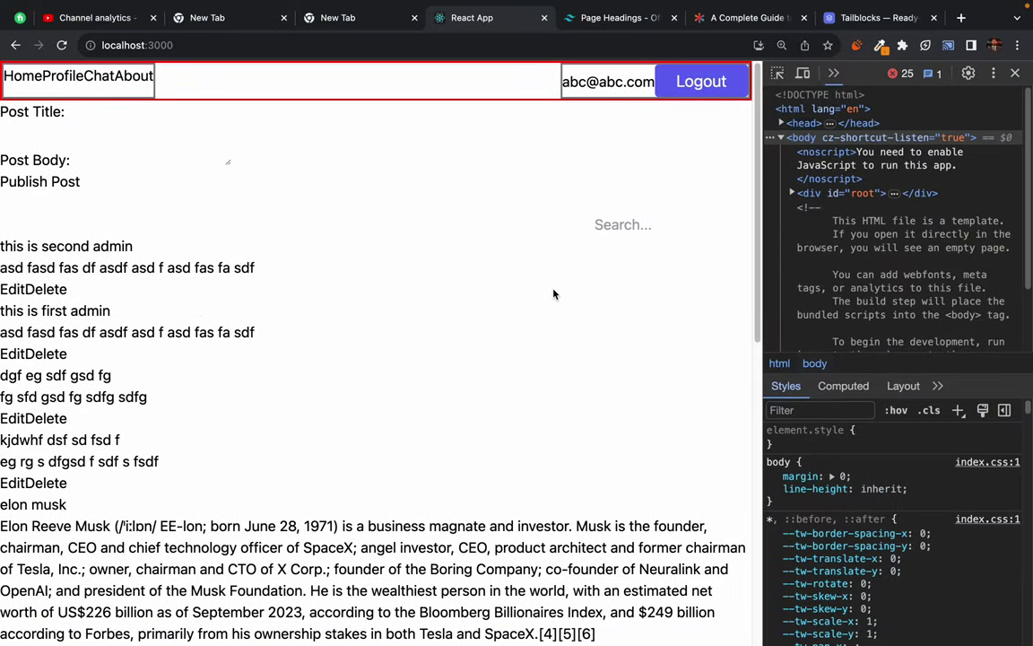
# - Examine the focus:outline-none class in the Logout button's className in App.jsx and read its CSS definition
pyautogui.hotkey('ctrl', 'Left')
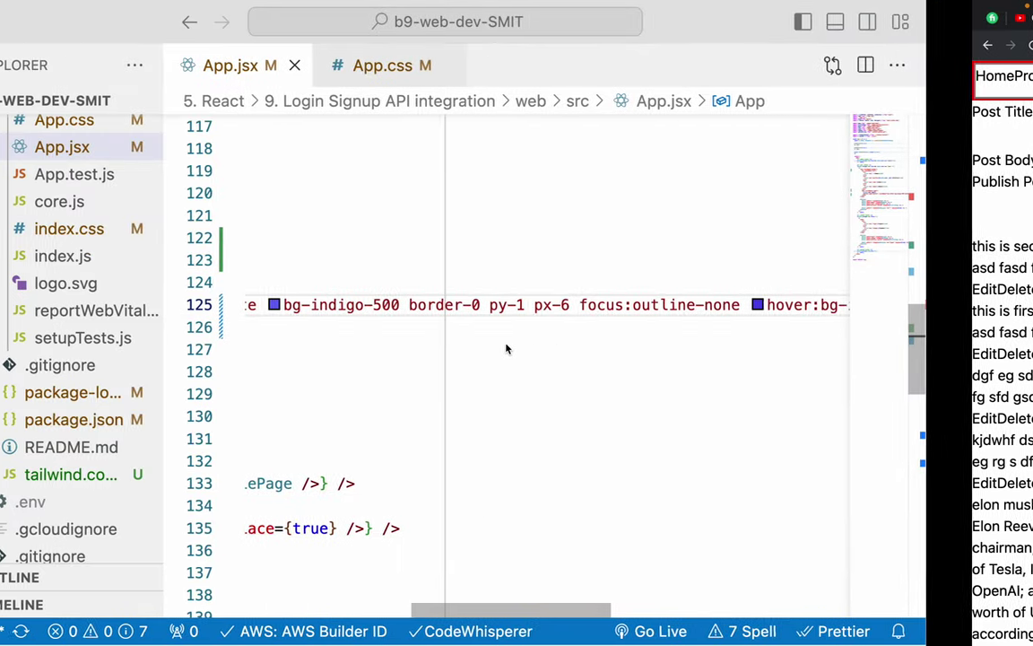
pyautogui.moveTo(686, 305); pyautogui.dragTo(847, 305)
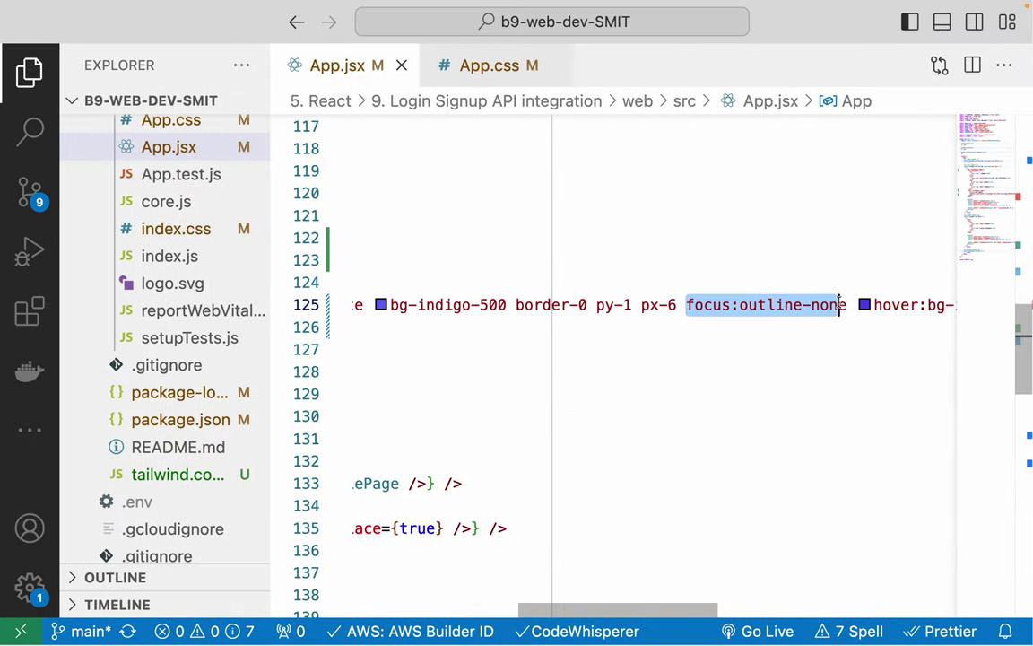
pyautogui.doubleClick(792, 301)
pyautogui.hscroll(5, 790, 336)
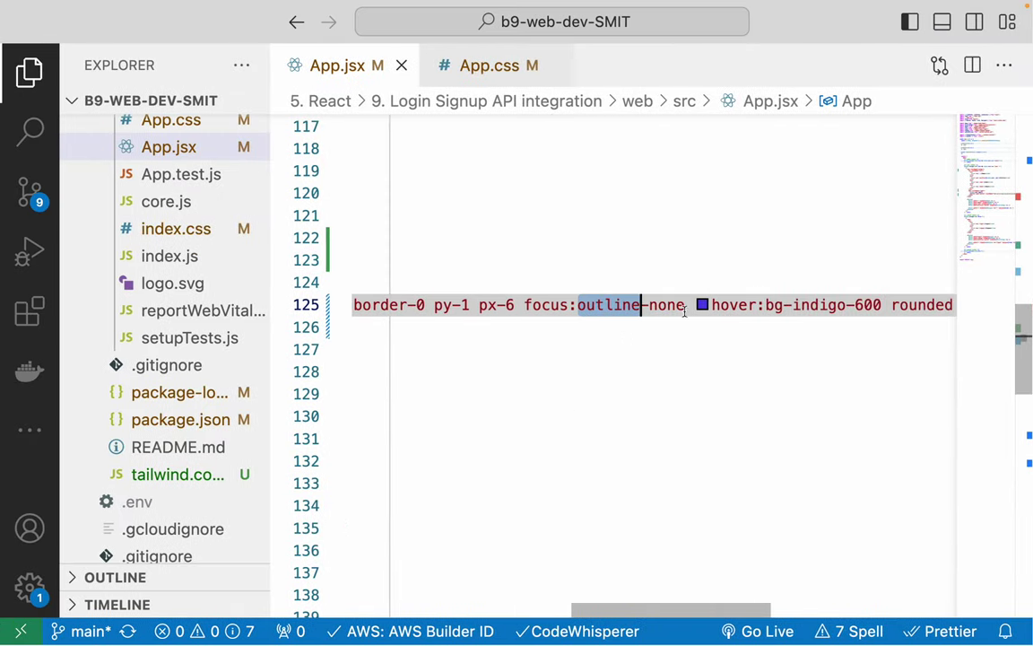
pyautogui.doubleClick(555, 303)
# - Step the keyboard focus through the React app's controls to the first post's Edit button to view the focus outline
pyautogui.hotkey('ctrl', 'Right')
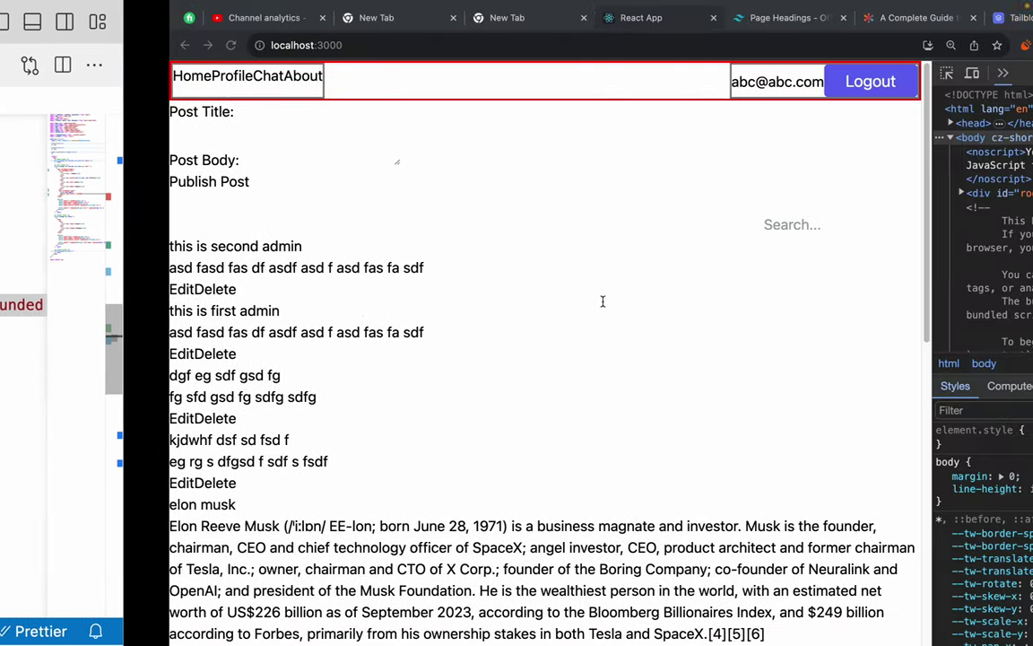
pyautogui.press('Tab')
pyautogui.press('Tab')
pyautogui.press('Tab')
pyautogui.press('Tab')
pyautogui.press('Tab')
pyautogui.press('Tab')
pyautogui.press('Tab')
pyautogui.press('Tab')
pyautogui.press('Tab')
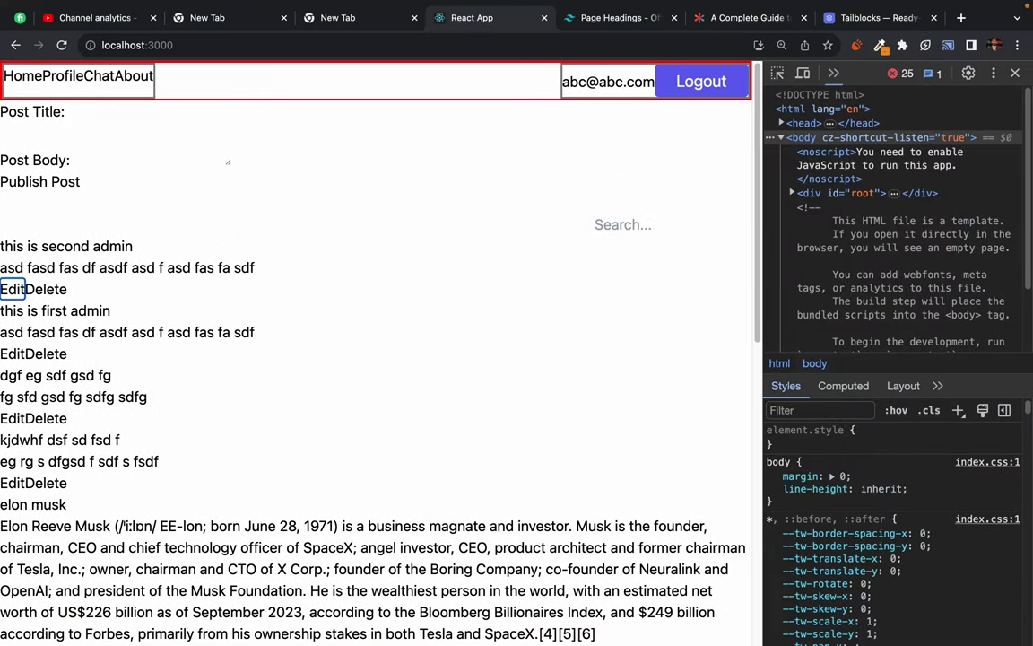
# - Review the Logout button's remaining classes in App.jsx, from px-6 through the hover, rounded and text-lg classes
pyautogui.hotkey('ctrl', 'Left')
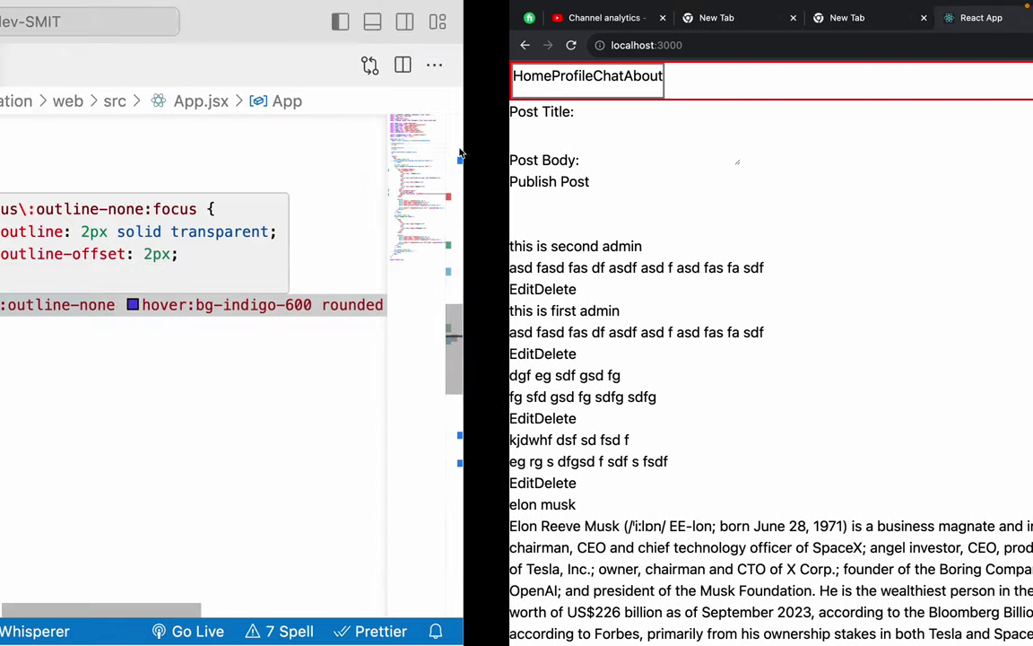
pyautogui.click(478, 305)
pyautogui.doubleClick(479, 305)
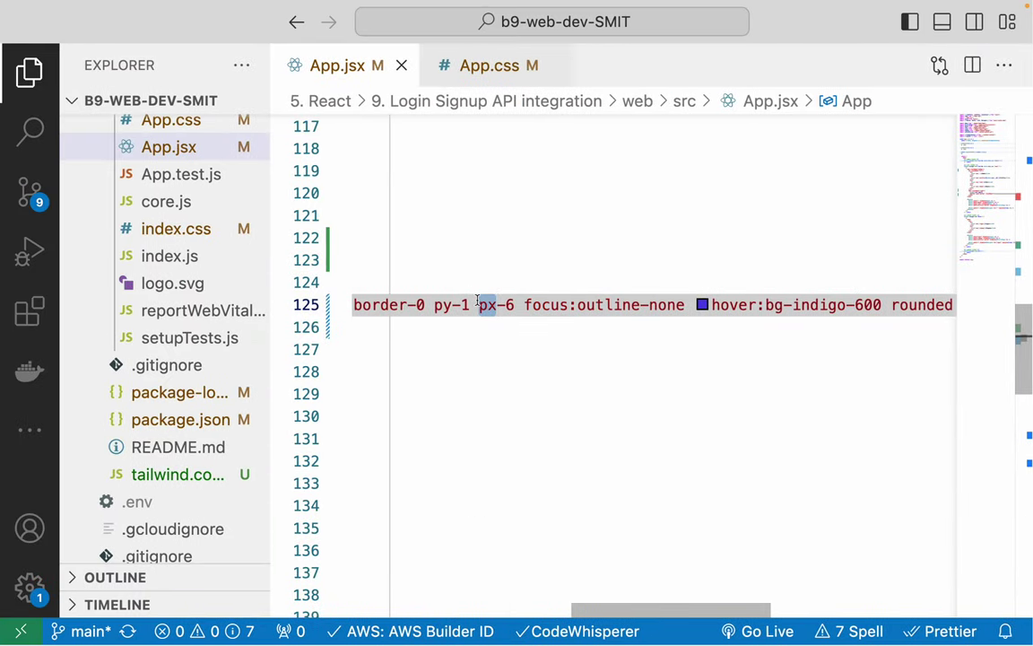
pyautogui.tripleClick(478, 305)
pyautogui.tripleClick(478, 305)
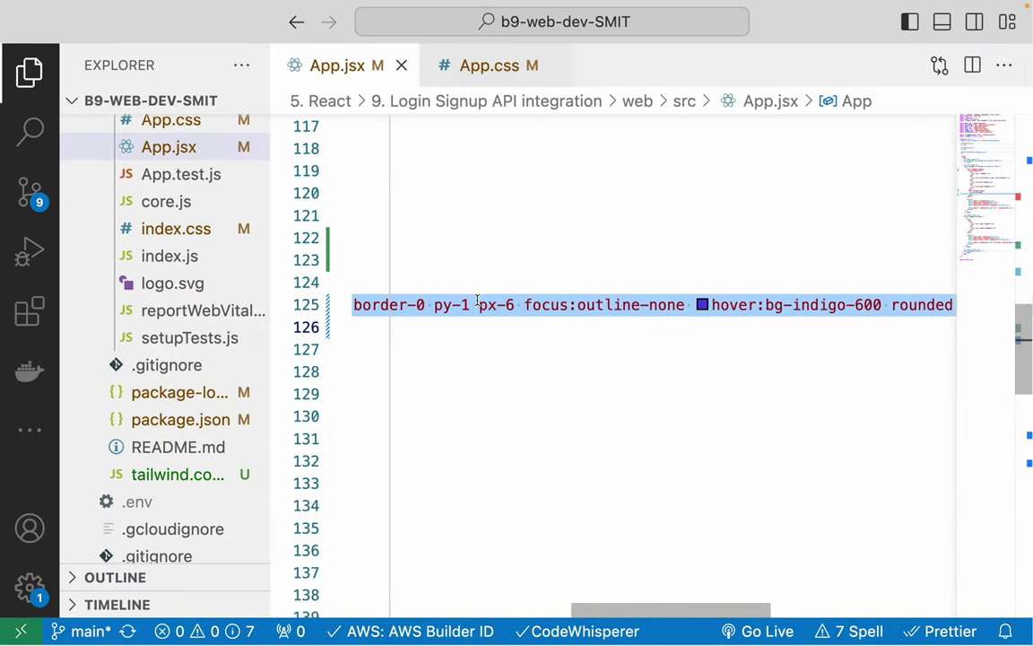
pyautogui.click(478, 305)
pyautogui.hscroll(5, 564, 343)
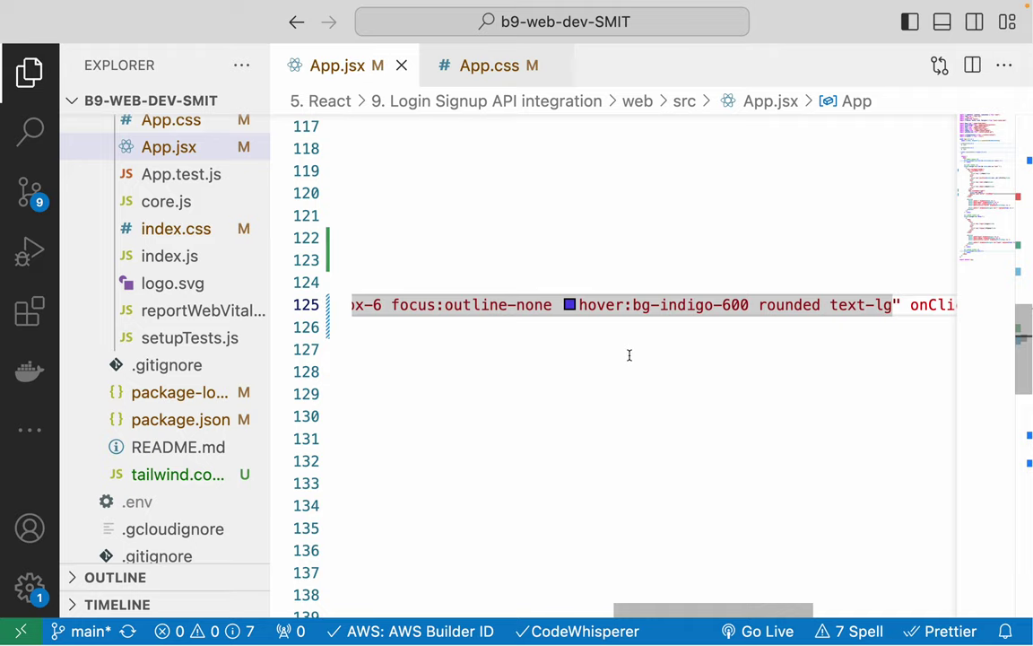
# - Switch to Tailblocks and preview the second to fourth Hero blocks and the first Pricing block
pyautogui.hotkey('ctrl', 'Right')
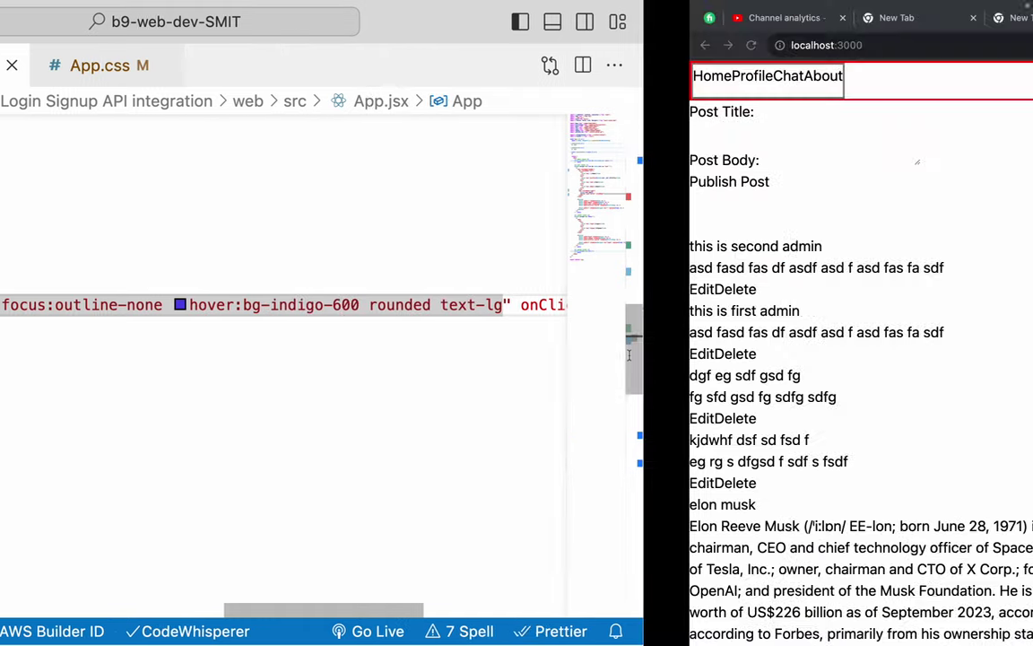
pyautogui.press('super+9')
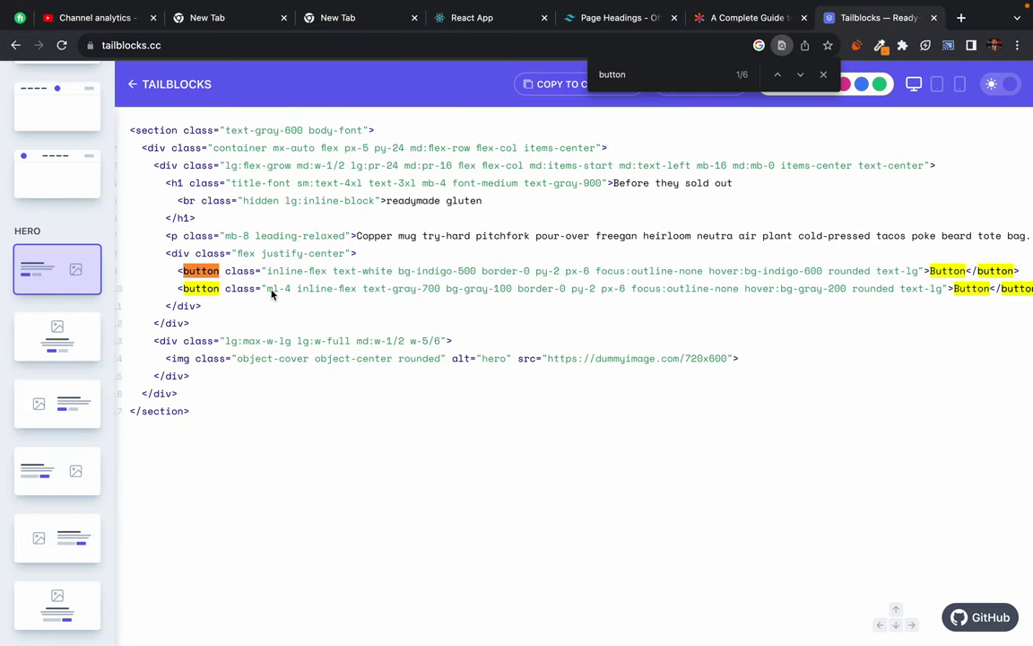
pyautogui.click(50, 336)
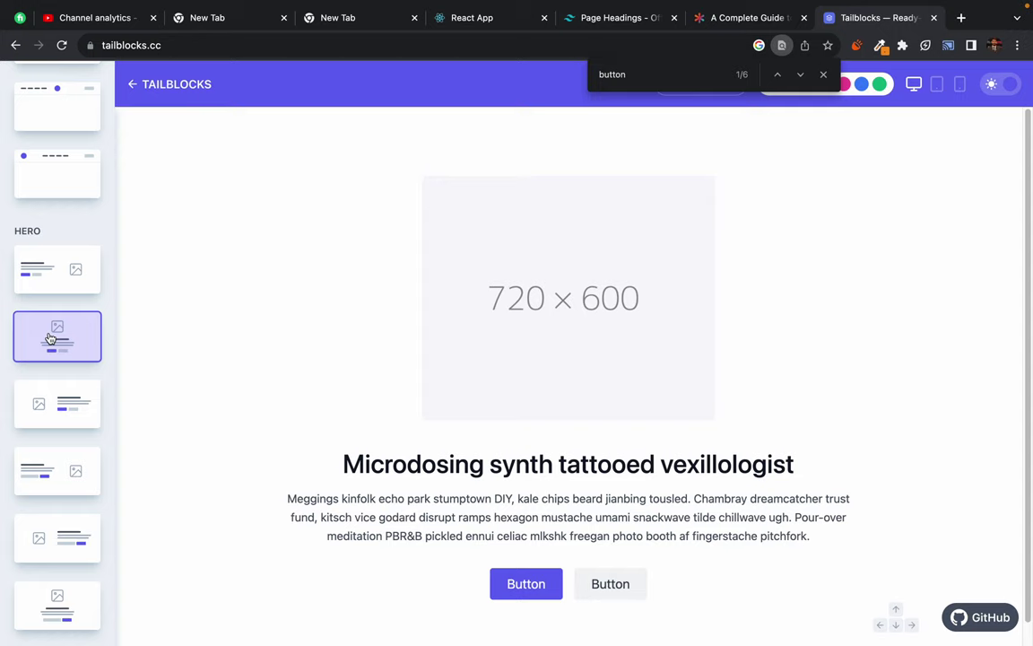
pyautogui.click(60, 408)
pyautogui.click(54, 491)
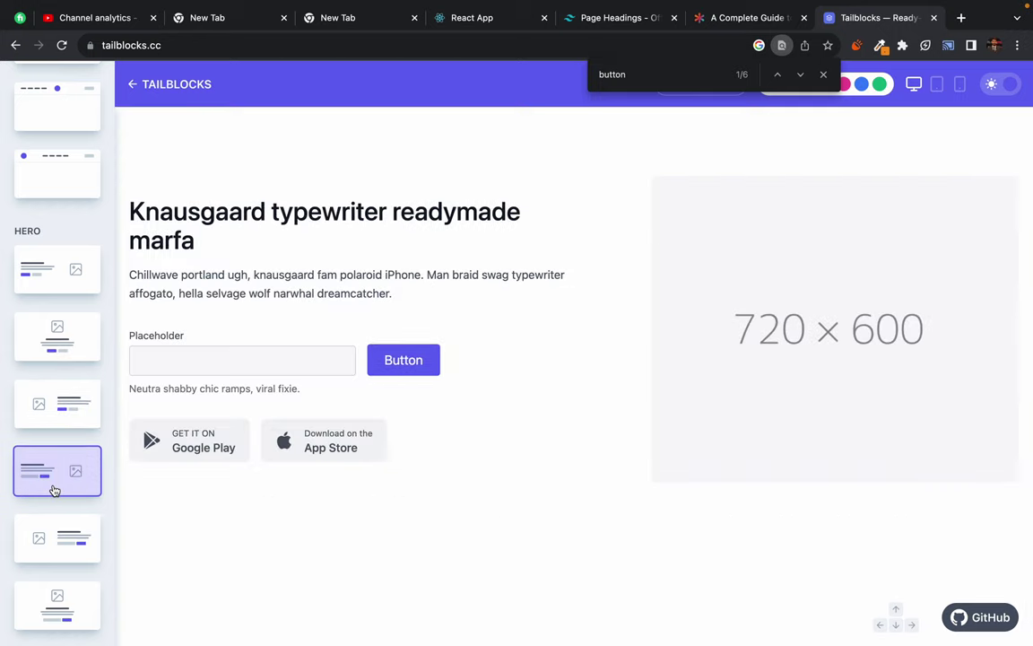
pyautogui.scroll(-5, 49, 484)
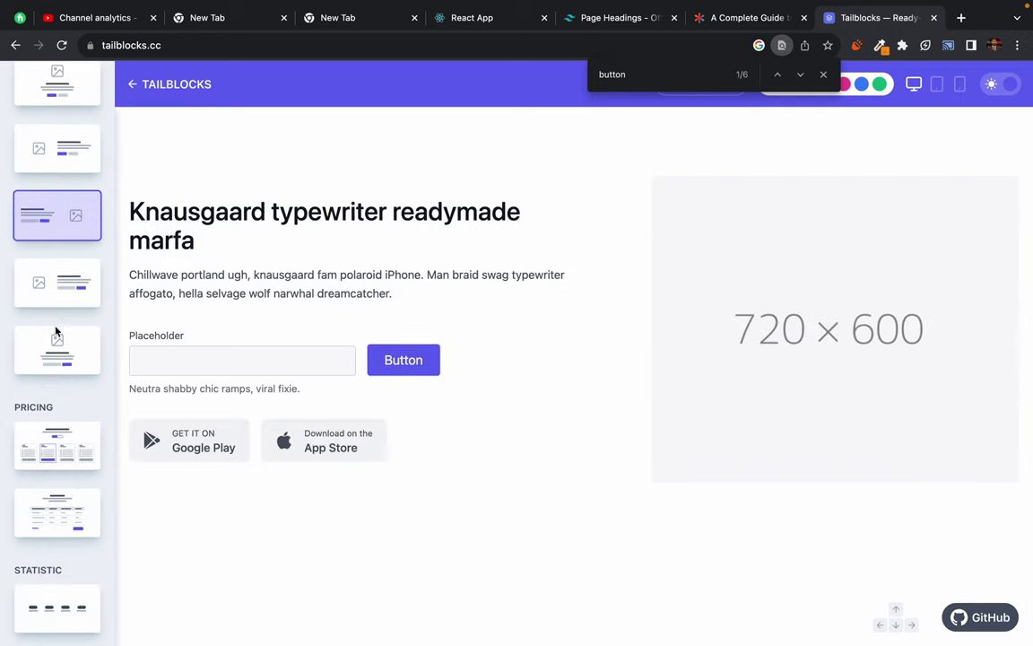
pyautogui.click(38, 437)
pyautogui.scroll(-1, 180, 323)
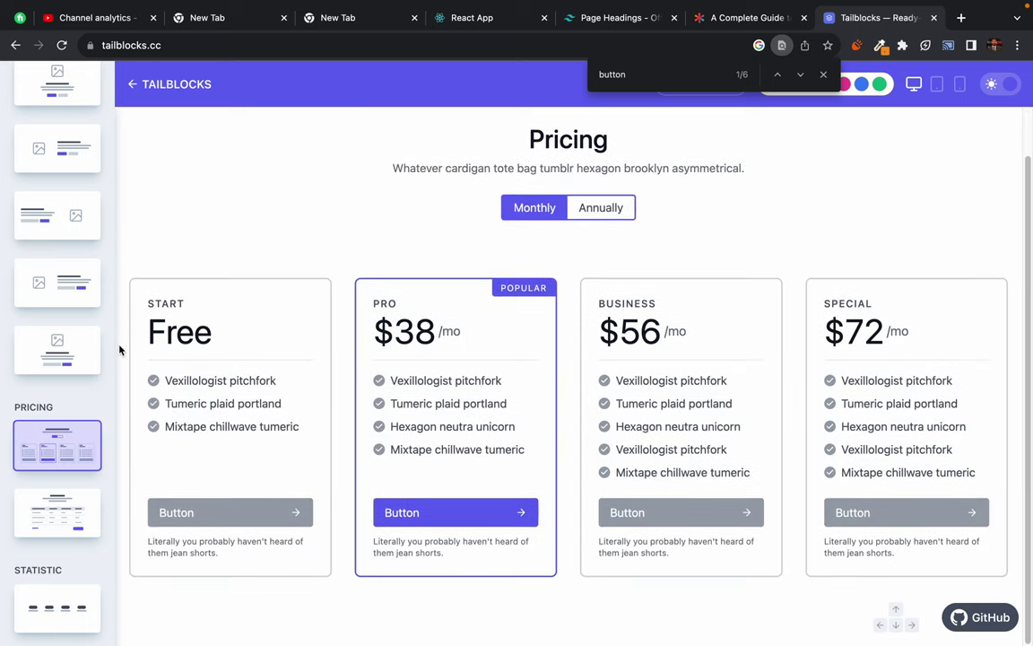
# - Browse the Tailblocks categories and preview several Content blocks, including the six-card grid, the author article and the three-image layout
pyautogui.scroll(-5, 58, 539)
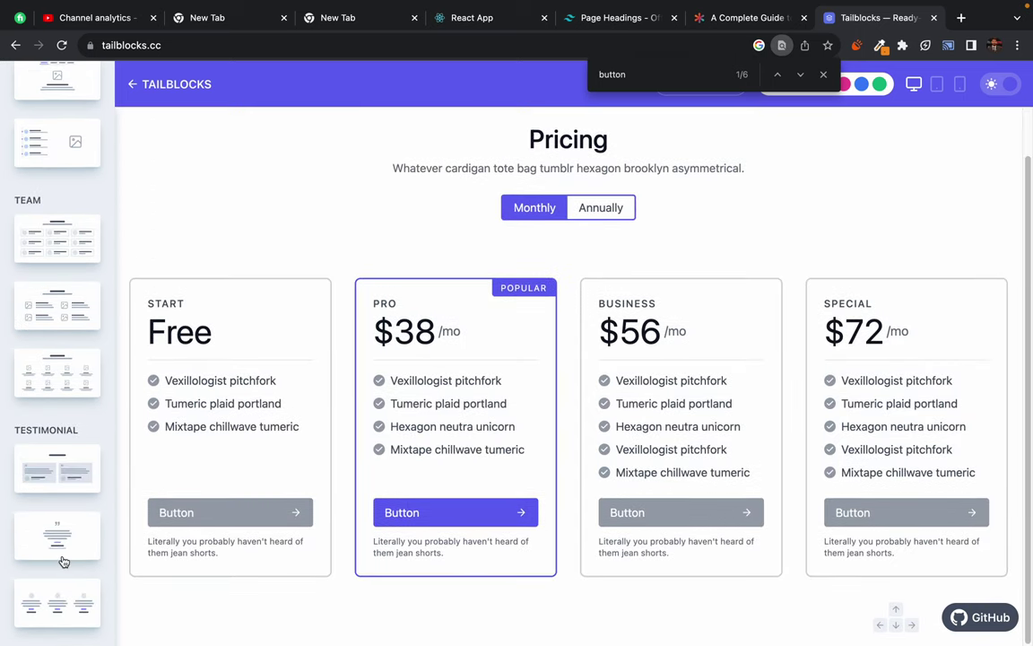
pyautogui.scroll(15, 63, 538)
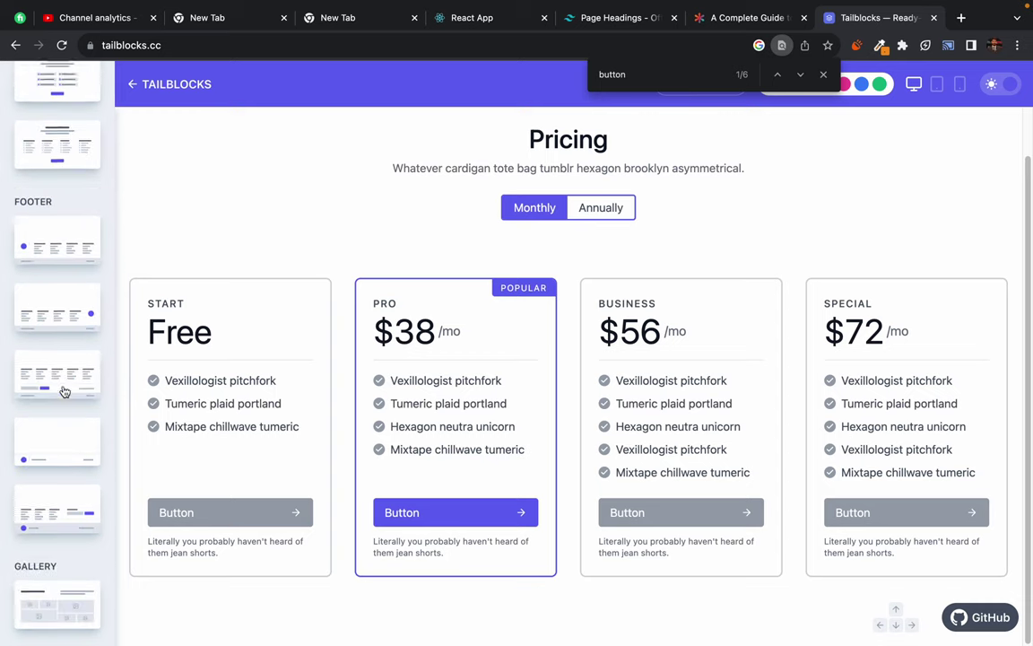
pyautogui.scroll(15, 64, 392)
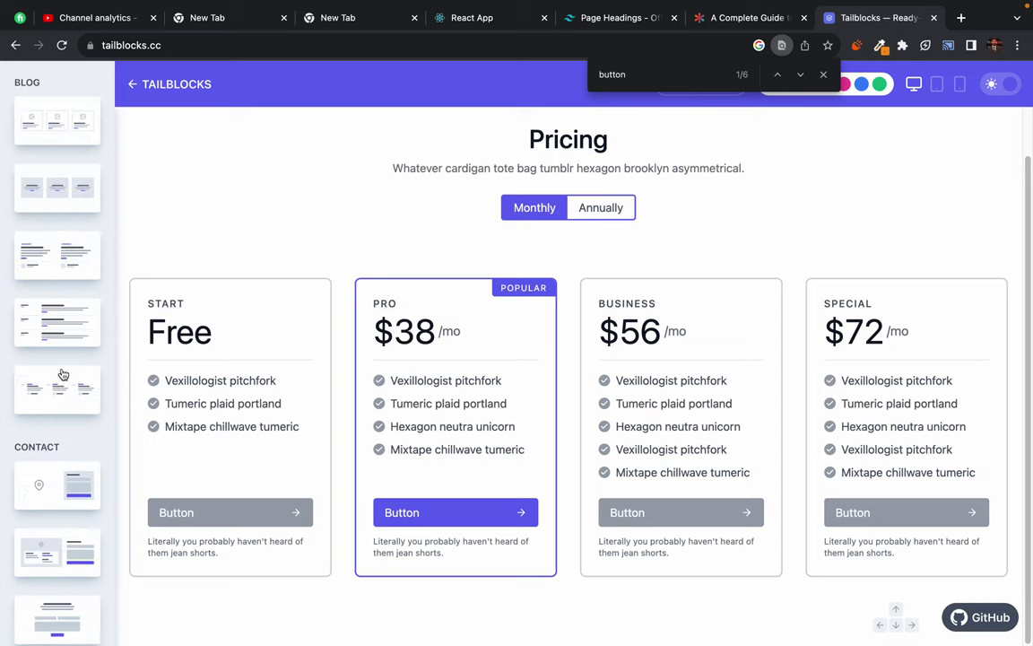
pyautogui.scroll(-10, 56, 538)
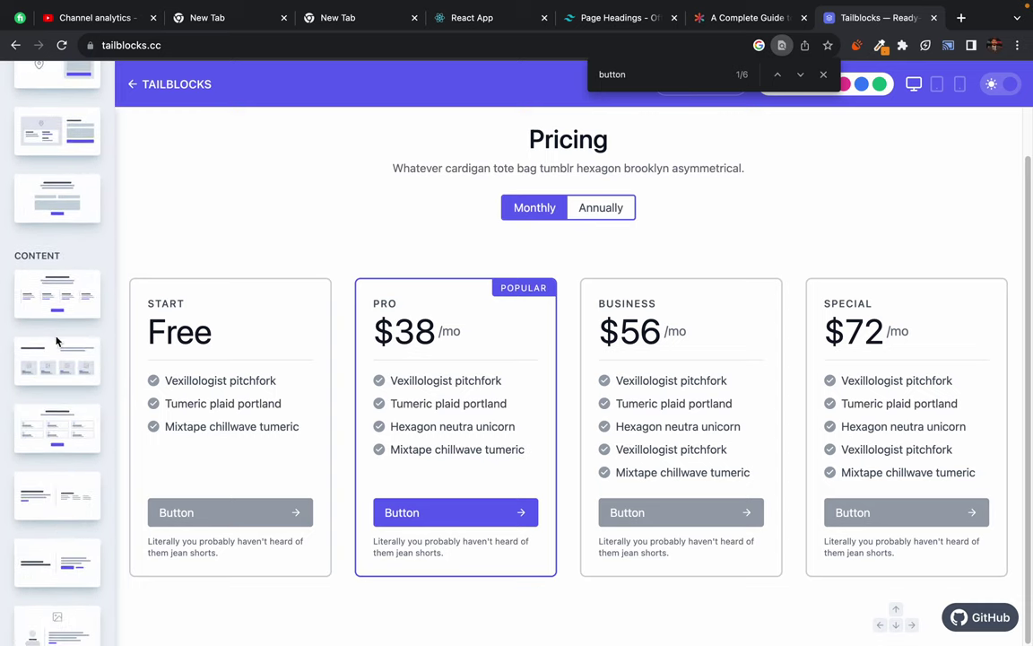
pyautogui.click(51, 358)
pyautogui.click(47, 430)
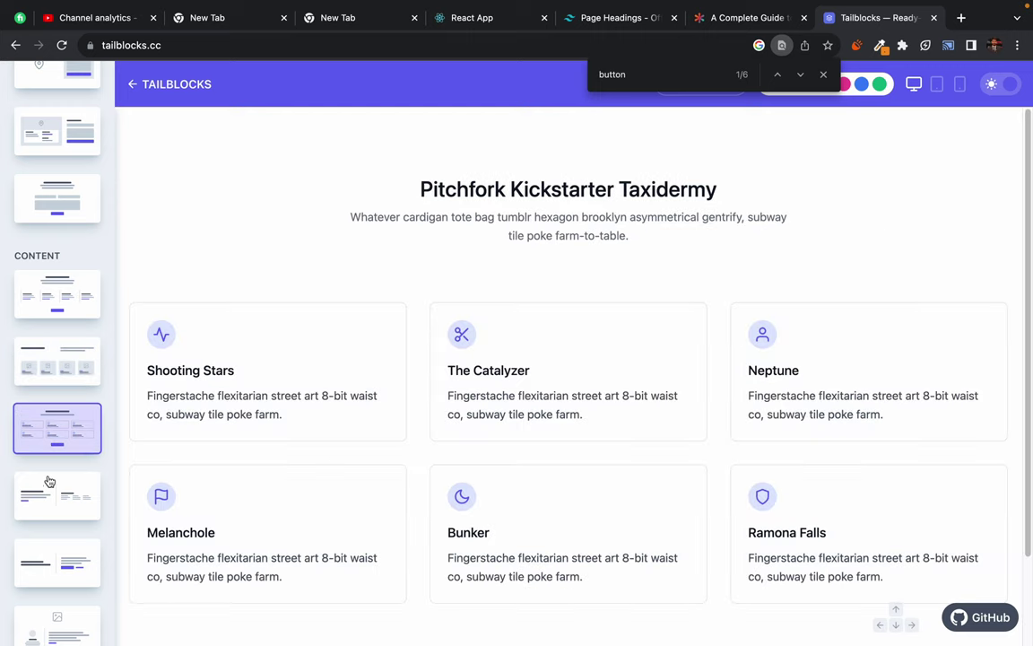
pyautogui.click(49, 482)
pyautogui.scroll(-5, 51, 484)
pyautogui.click(52, 465)
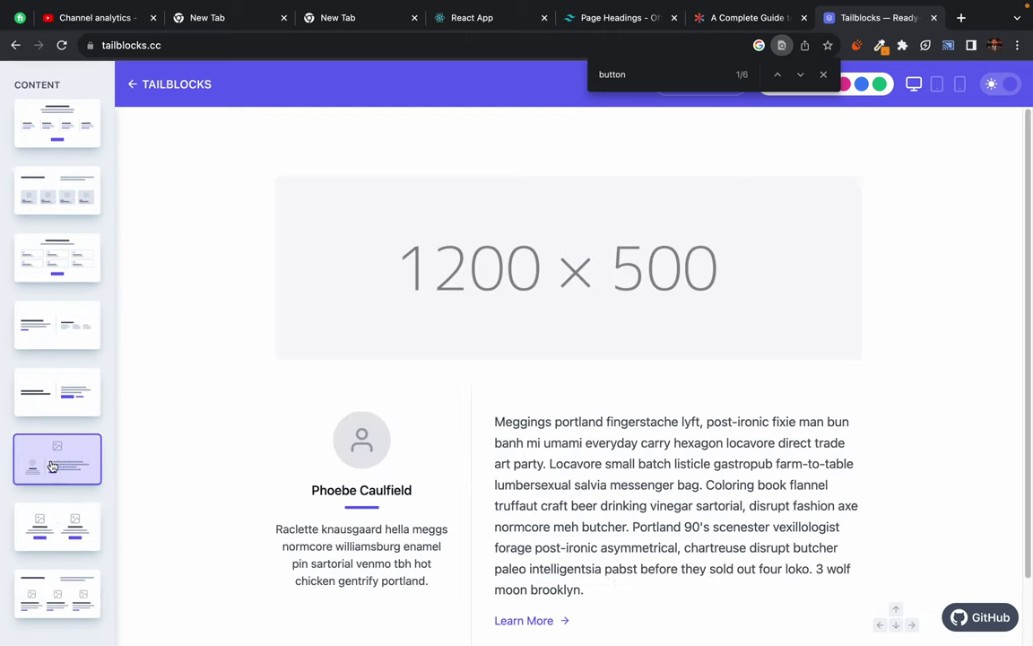
pyautogui.scroll(-2, 51, 549)
pyautogui.click(45, 497)
pyautogui.scroll(-5, 41, 538)
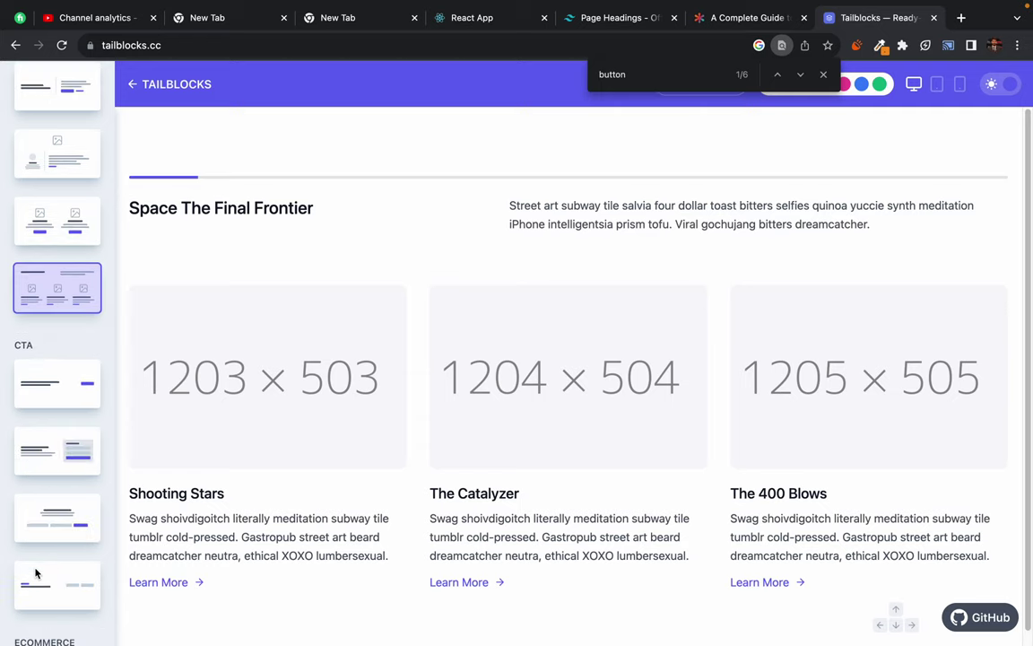
# - Preview the four CTA blocks in Tailblocks, including the sign-up form and the app store download block
pyautogui.click(46, 369)
pyautogui.click(51, 453)
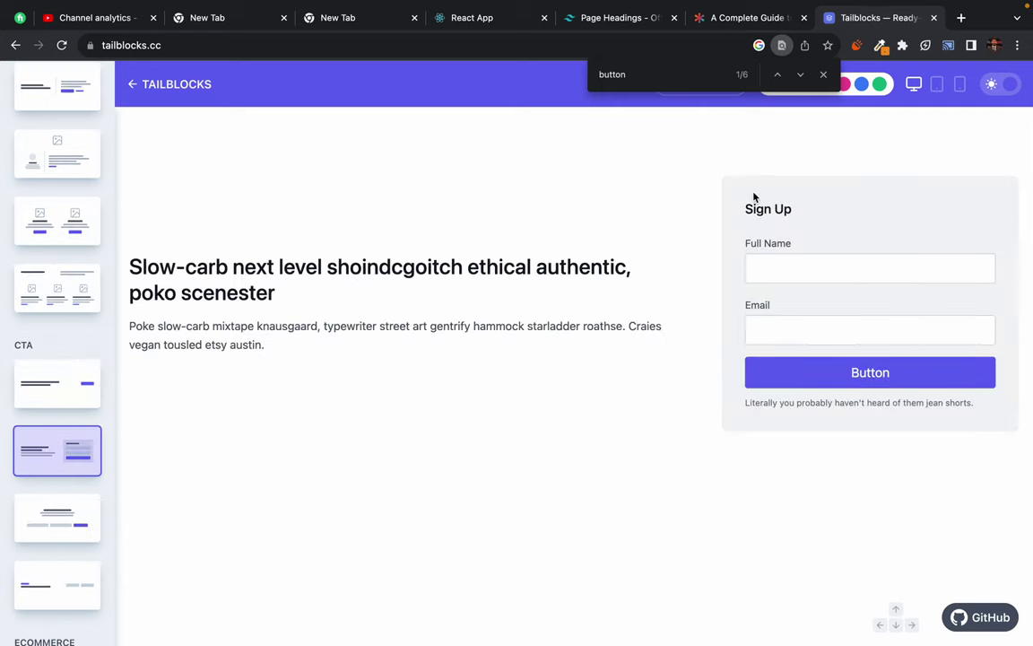
pyautogui.moveTo(753, 198); pyautogui.dragTo(851, 508)
pyautogui.click(295, 453)
pyautogui.hscroll(-2, 30, 85)
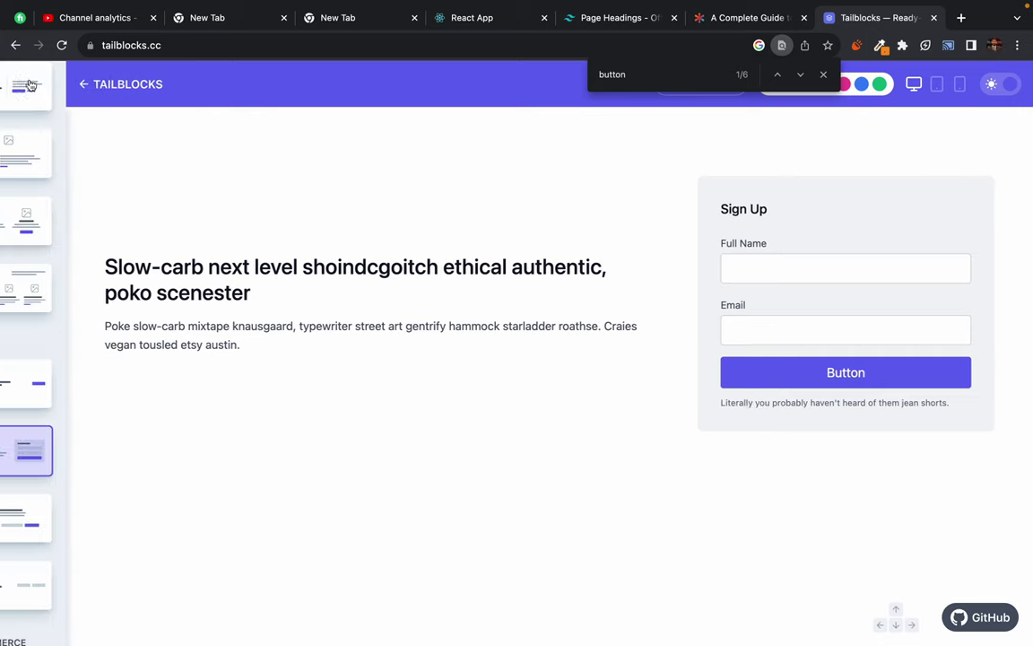
pyautogui.hscroll(-2, 30, 85)
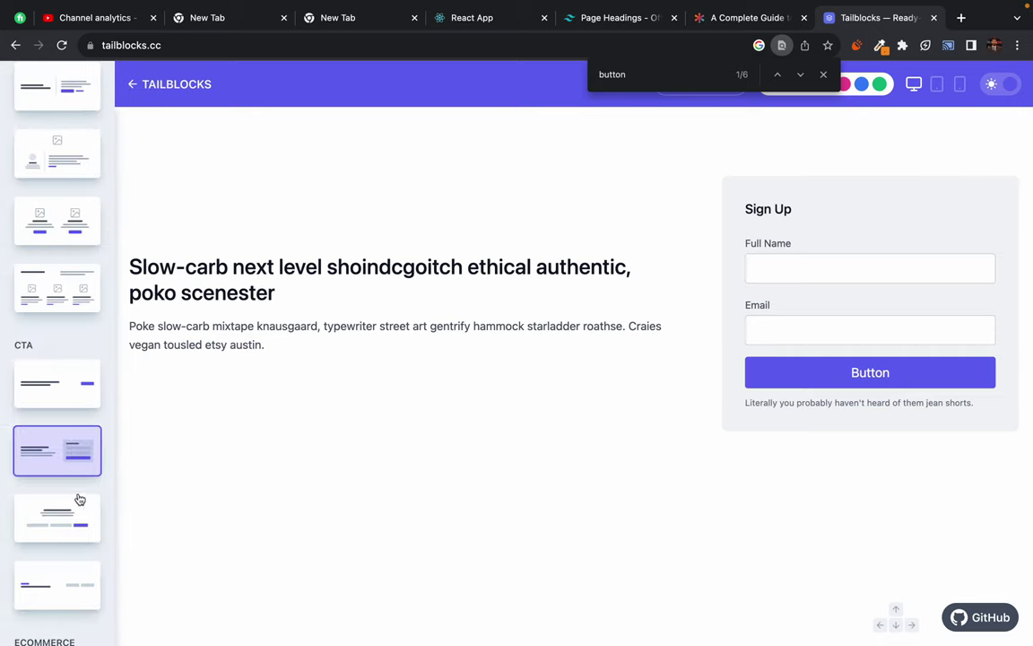
pyautogui.click(56, 522)
pyautogui.scroll(-3, 56, 502)
pyautogui.click(52, 441)
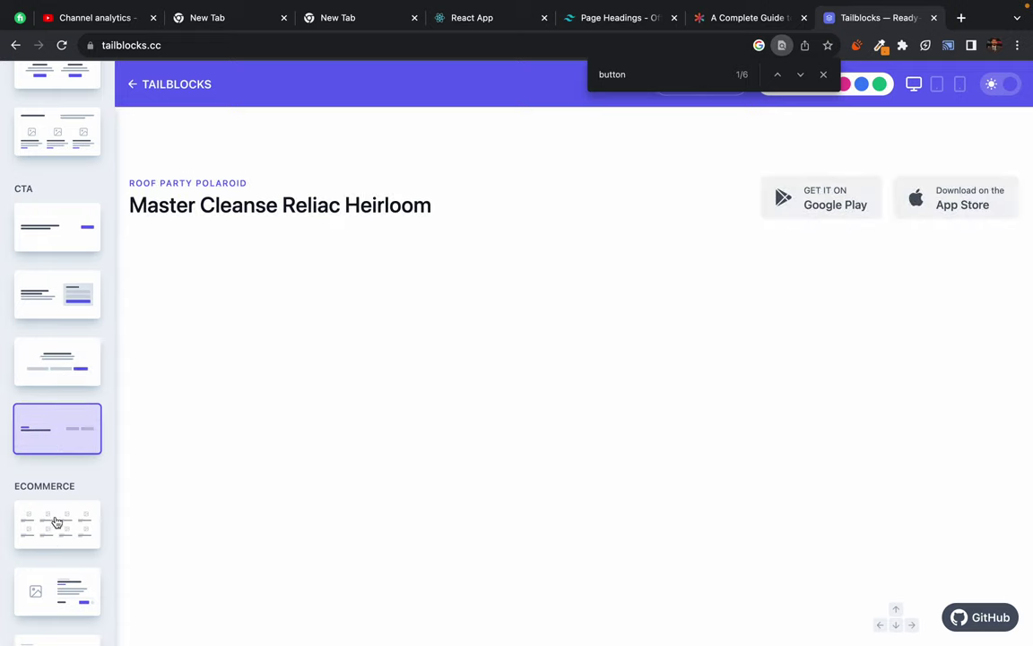
pyautogui.moveTo(152, 188); pyautogui.dragTo(474, 226)
pyautogui.click(474, 226)
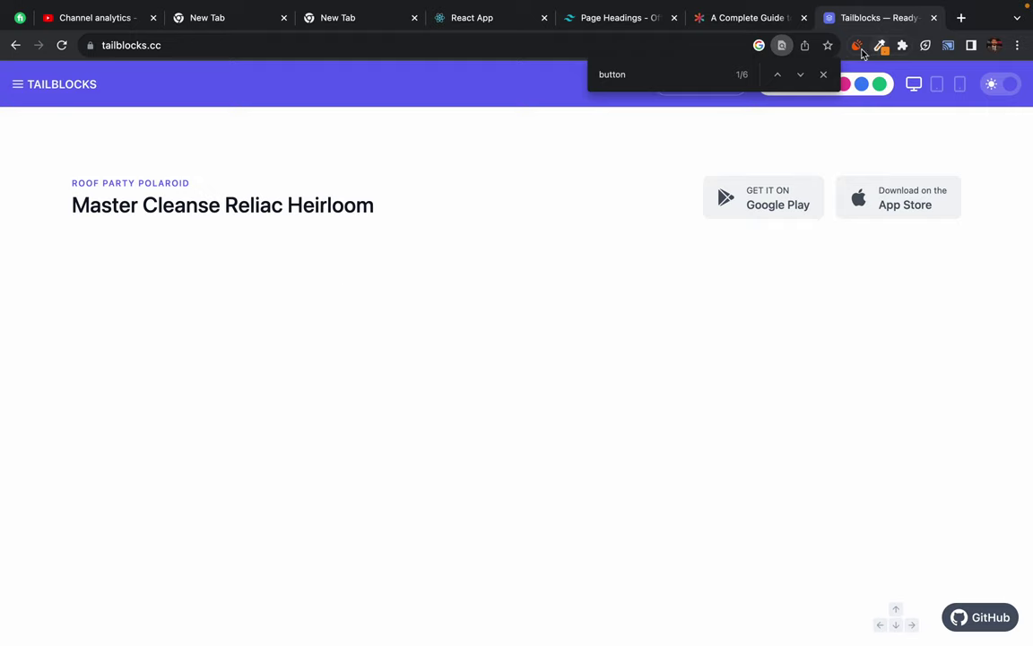
# - Close the page search and compare the app store CTA block in tablet, phone and desktop previews
pyautogui.click(824, 75)
pyautogui.click(938, 85)
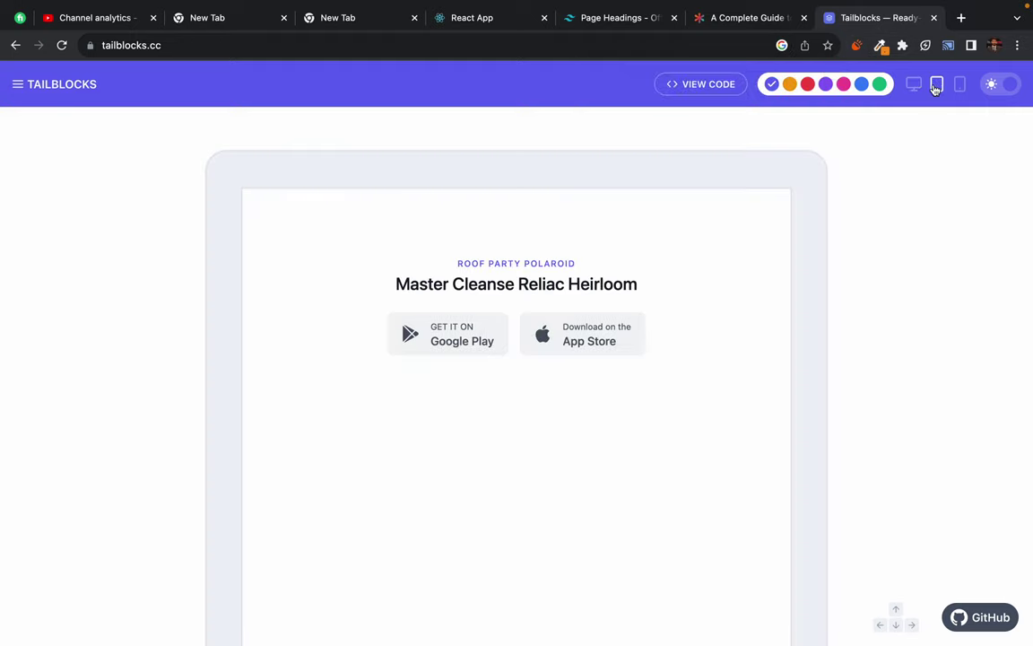
pyautogui.click(959, 85)
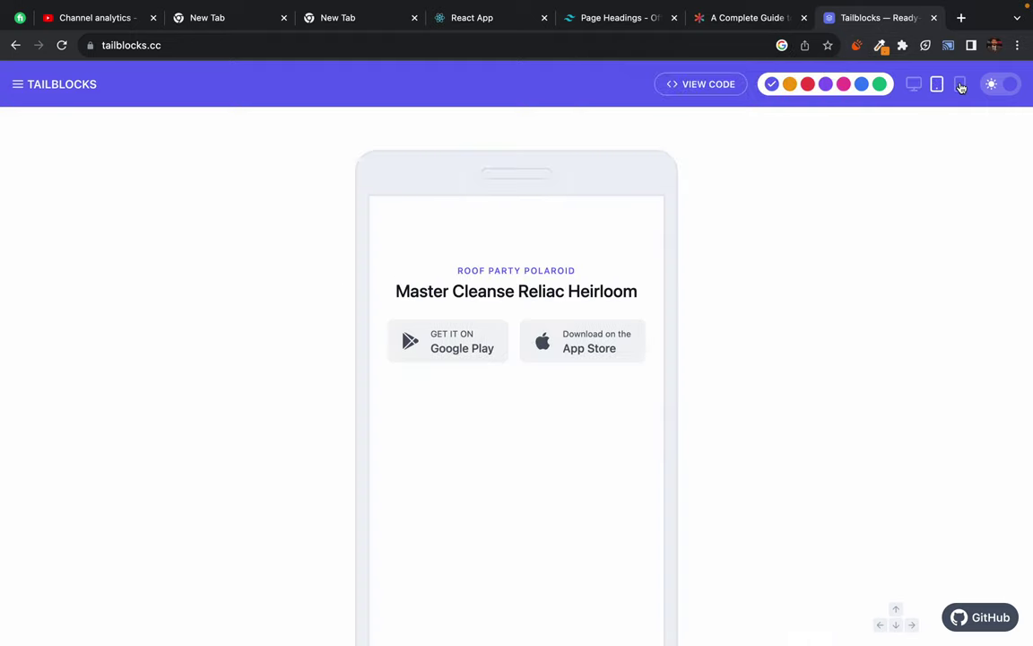
pyautogui.click(915, 85)
pyautogui.click(940, 87)
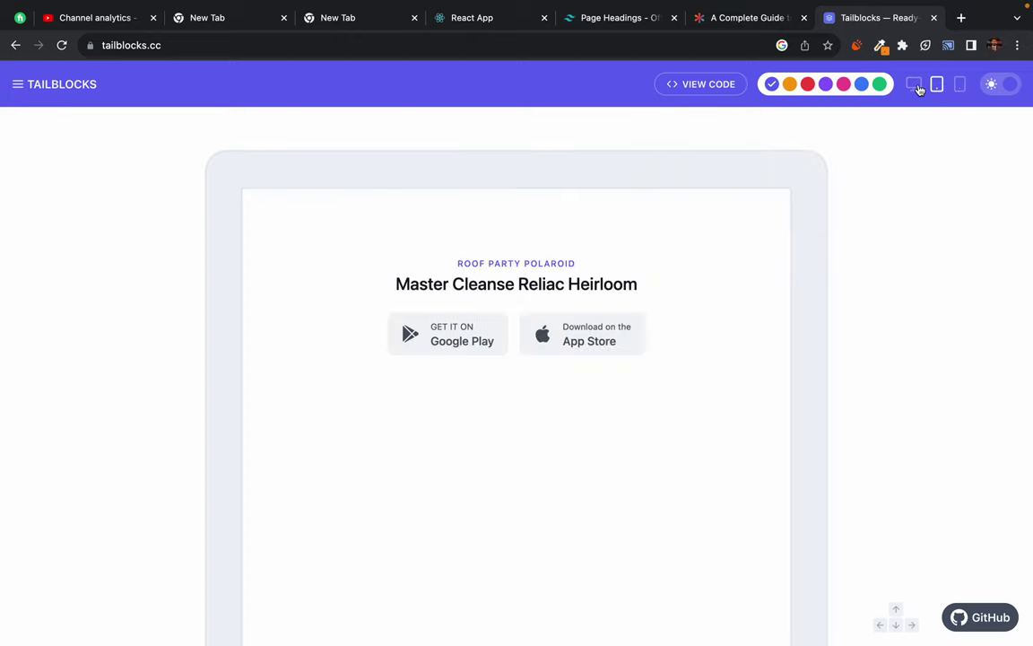
pyautogui.click(915, 84)
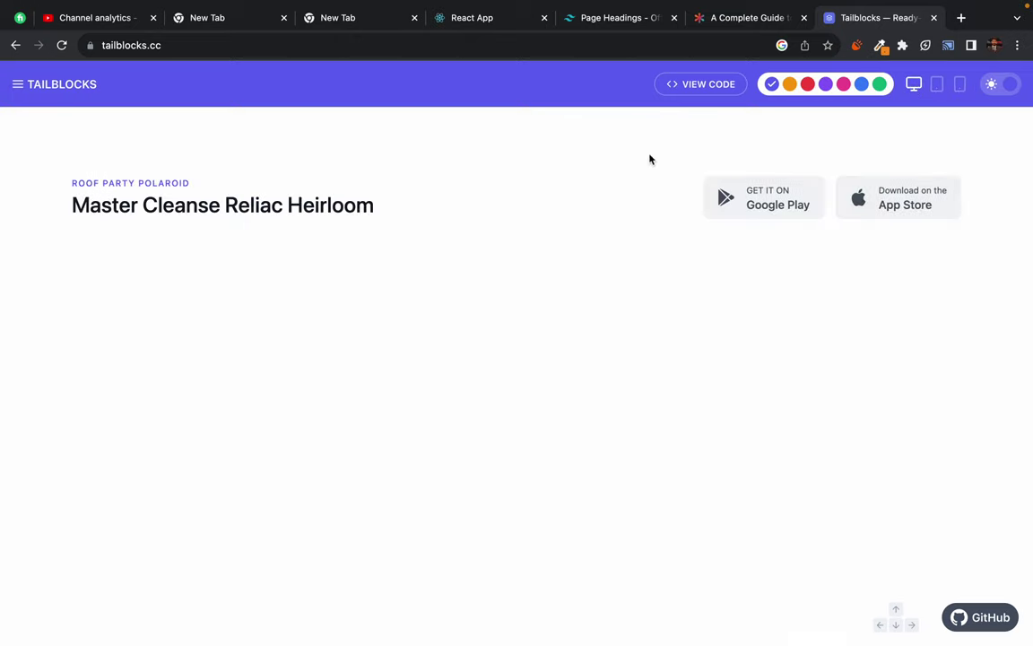
# - Open the Tailblocks block list and preview the third Ecommerce block and the first Feature block
pyautogui.click(17, 85)
pyautogui.scroll(-3, 38, 516)
pyautogui.scroll(-3, 38, 517)
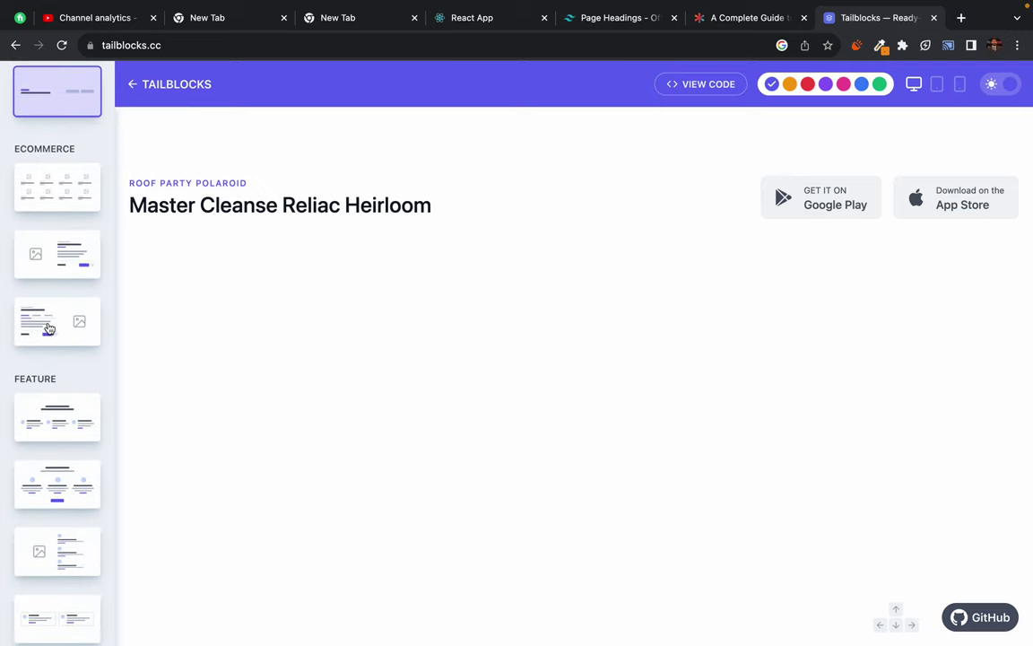
pyautogui.click(49, 327)
pyautogui.scroll(-2, 49, 327)
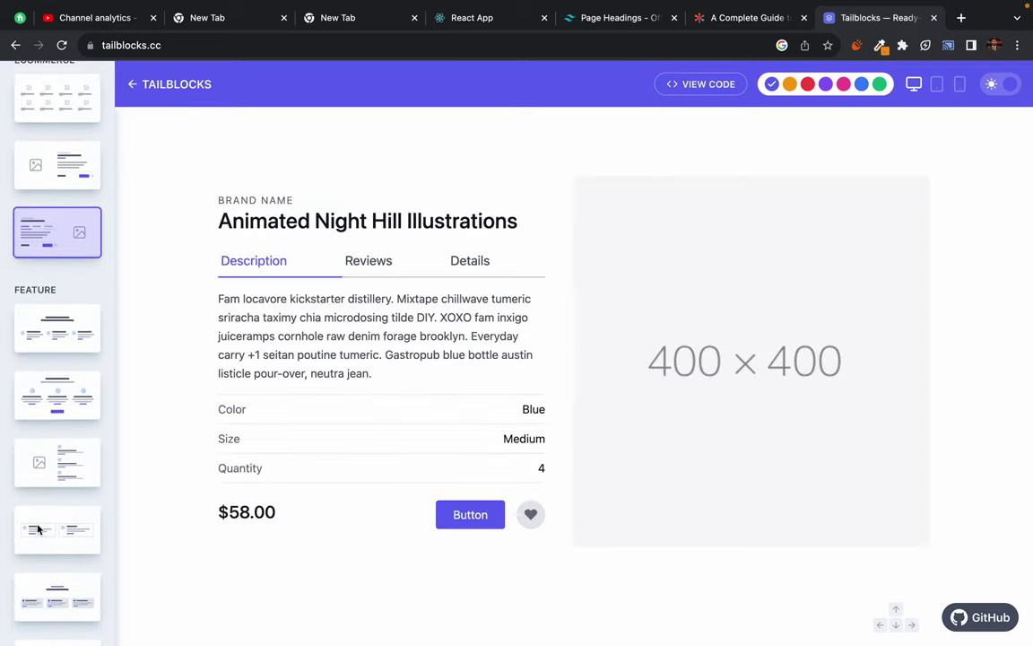
pyautogui.click(50, 330)
pyautogui.scroll(-5, 50, 363)
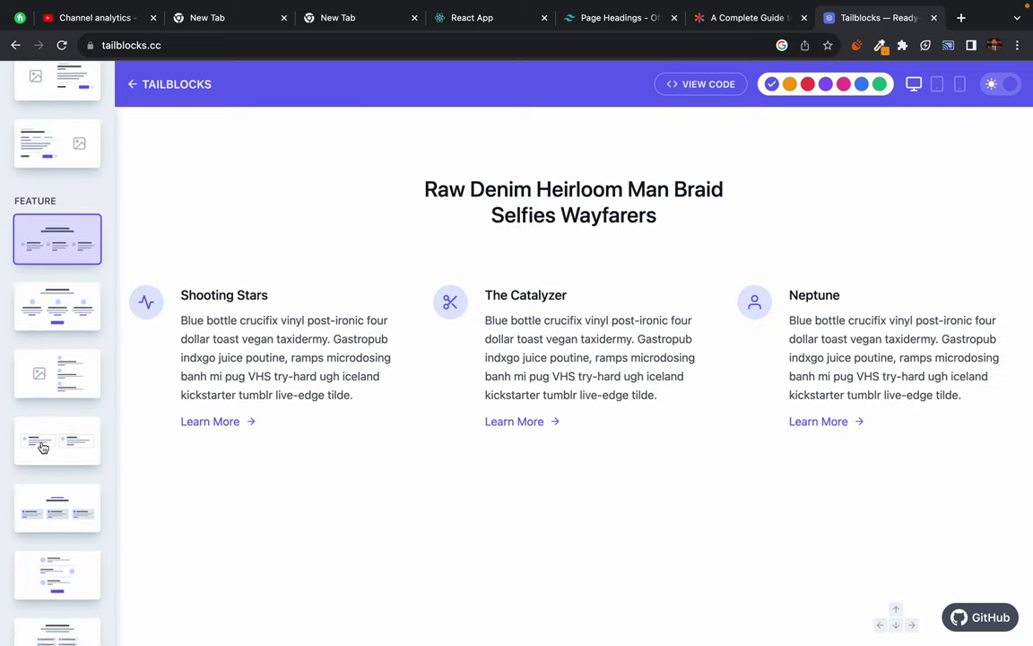
# - Preview the first Header block, with its logo, four links and button, and close the block list
pyautogui.scroll(-6, 42, 446)
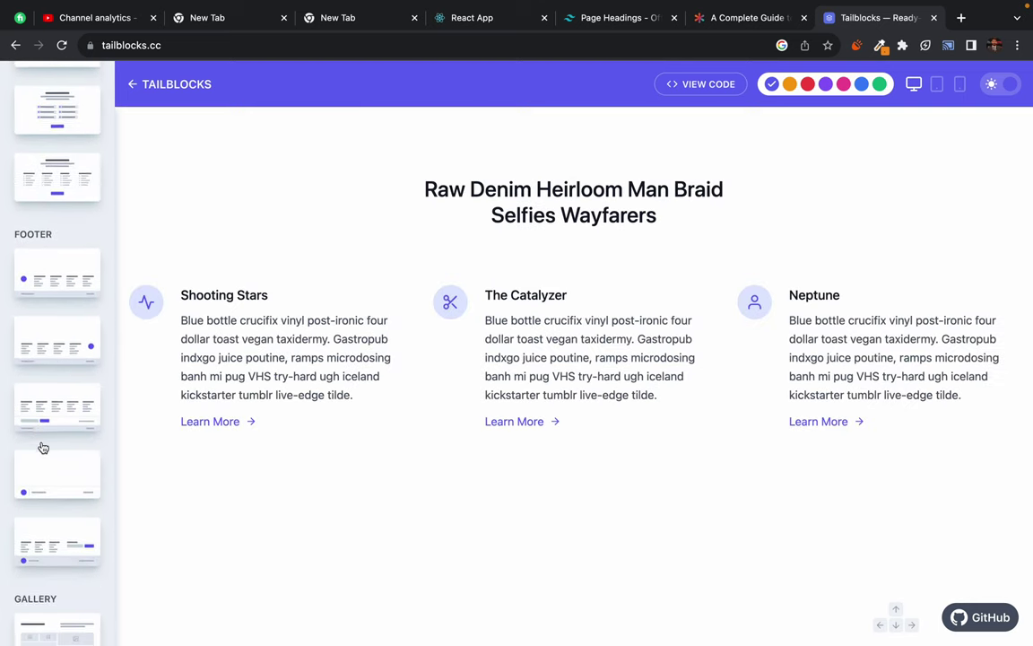
pyautogui.scroll(-4, 42, 422)
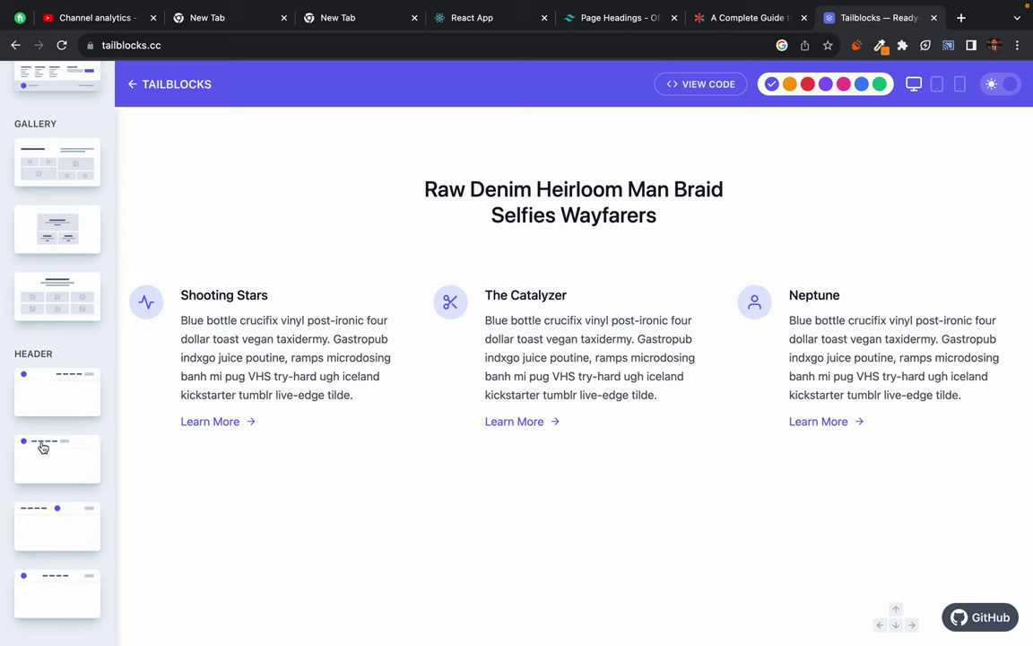
pyautogui.click(48, 391)
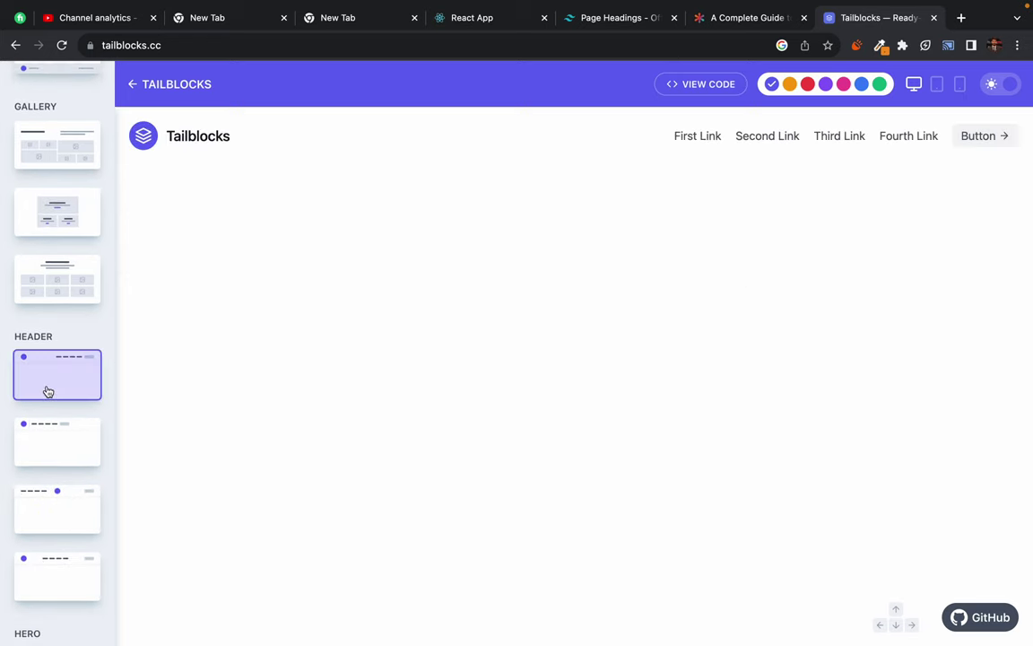
pyautogui.click(299, 423)
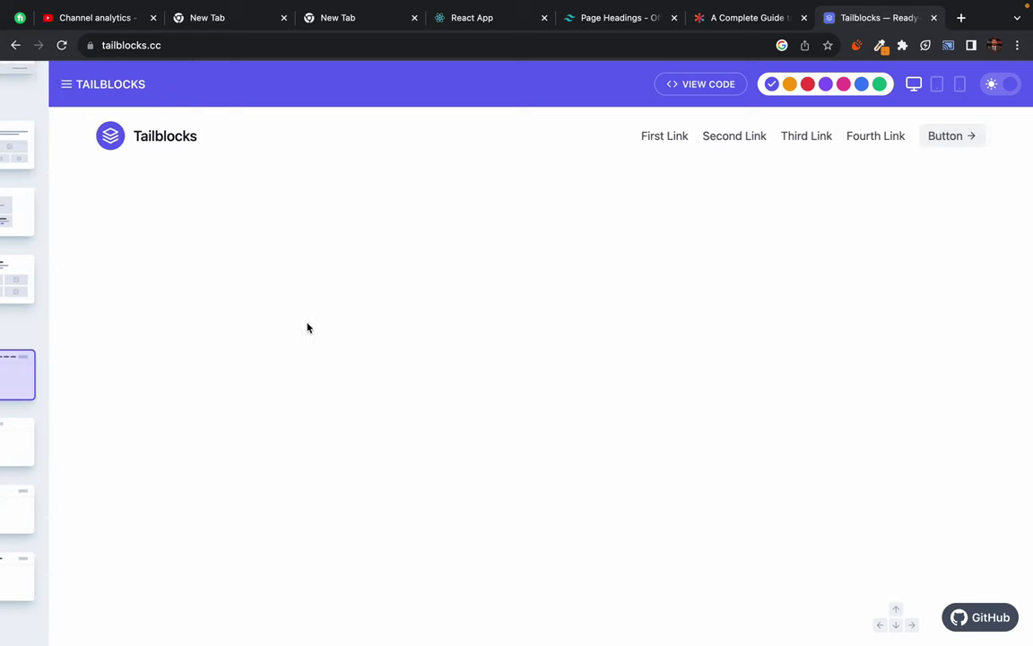
pyautogui.doubleClick(111, 136)
pyautogui.click(351, 249)
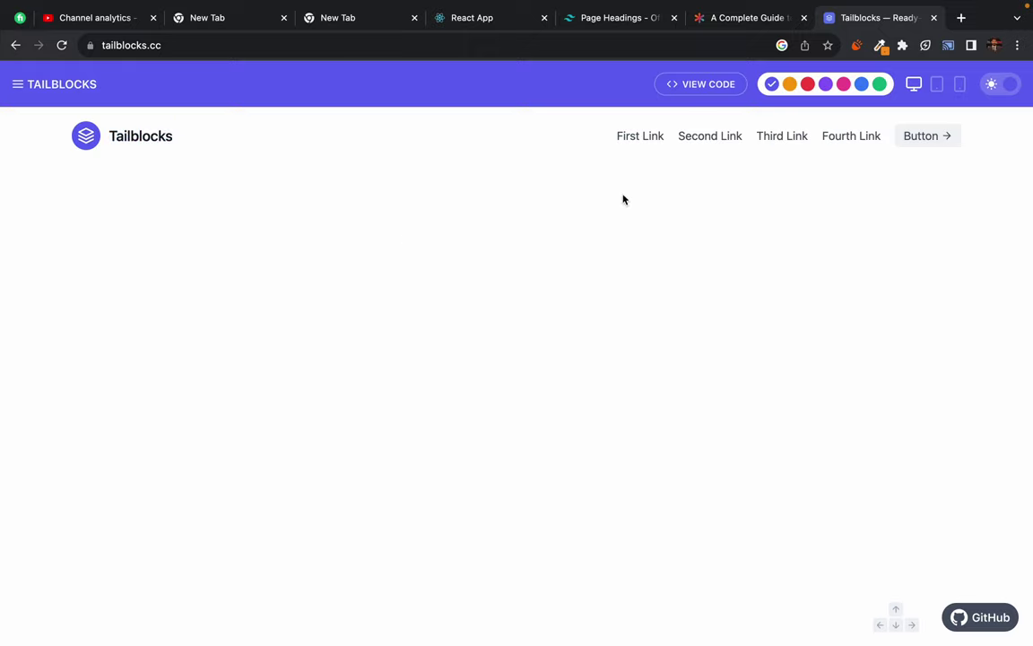
# - View the Header block's code, examine the nav element with its four links, and return to the preview
pyautogui.click(698, 87)
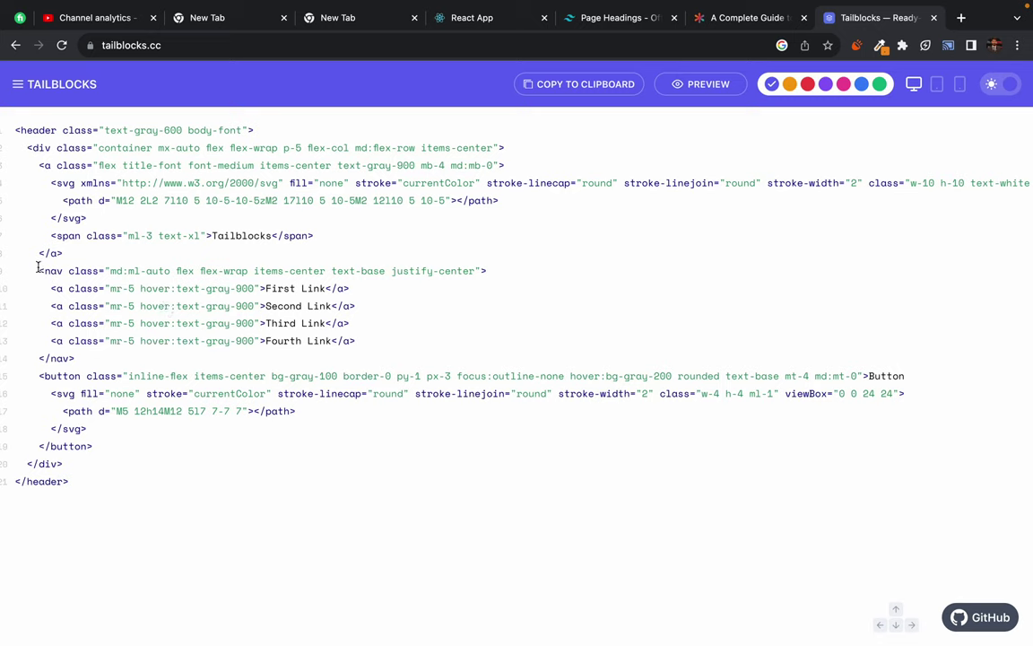
pyautogui.moveTo(38, 267); pyautogui.dragTo(134, 362)
pyautogui.click(134, 363)
pyautogui.click(686, 83)
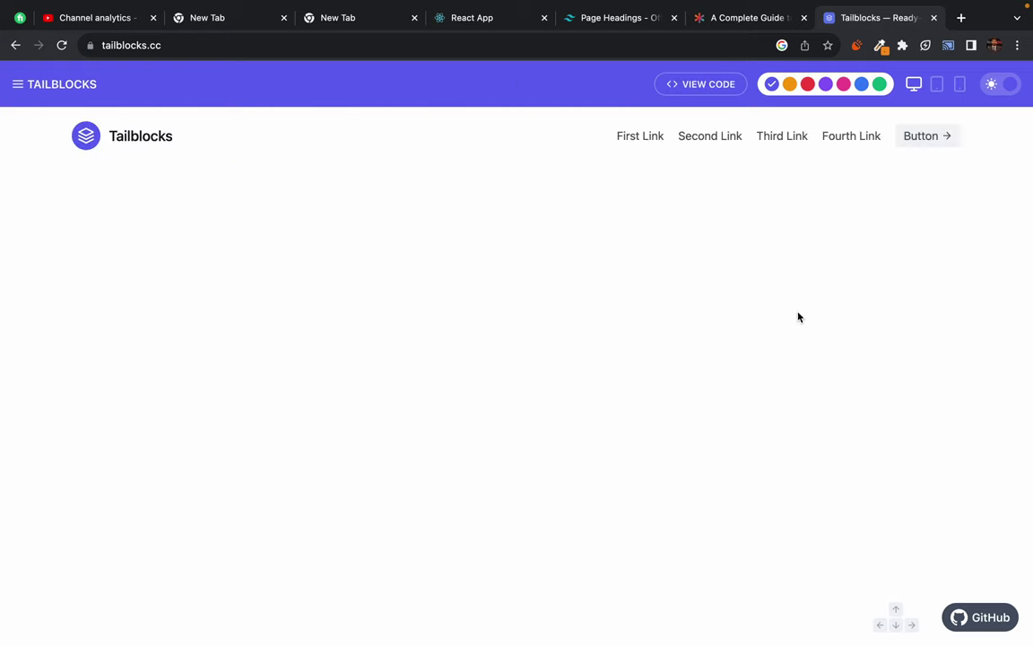
# - Reopen the Header block's code and examine the header tag, the container div and the logo link's markup
pyautogui.click(703, 86)
pyautogui.scroll(1, 431, 245)
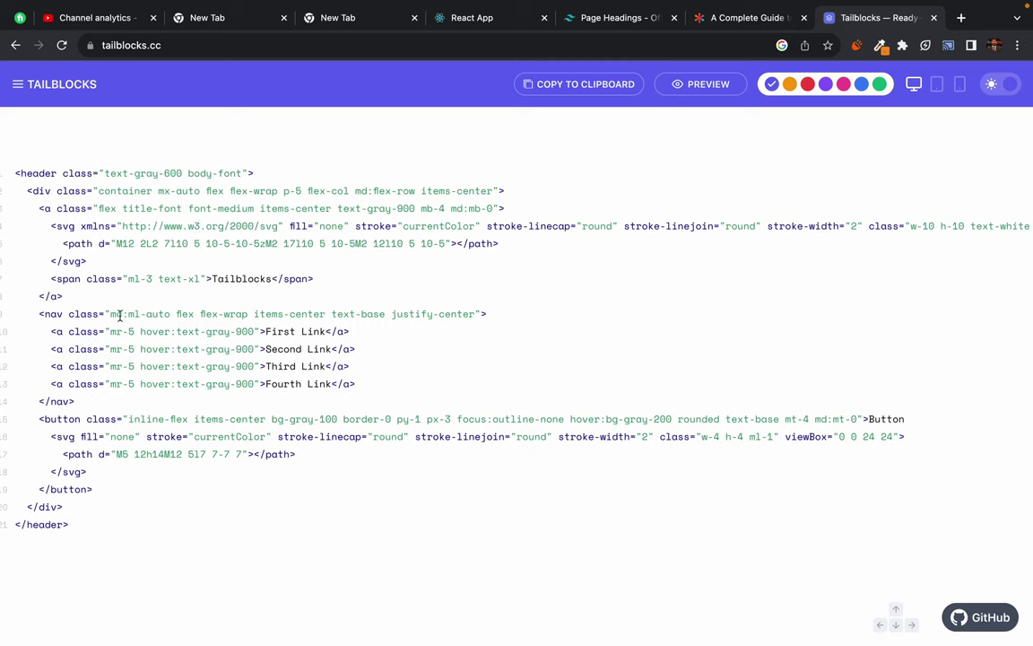
pyautogui.tripleClick(30, 173)
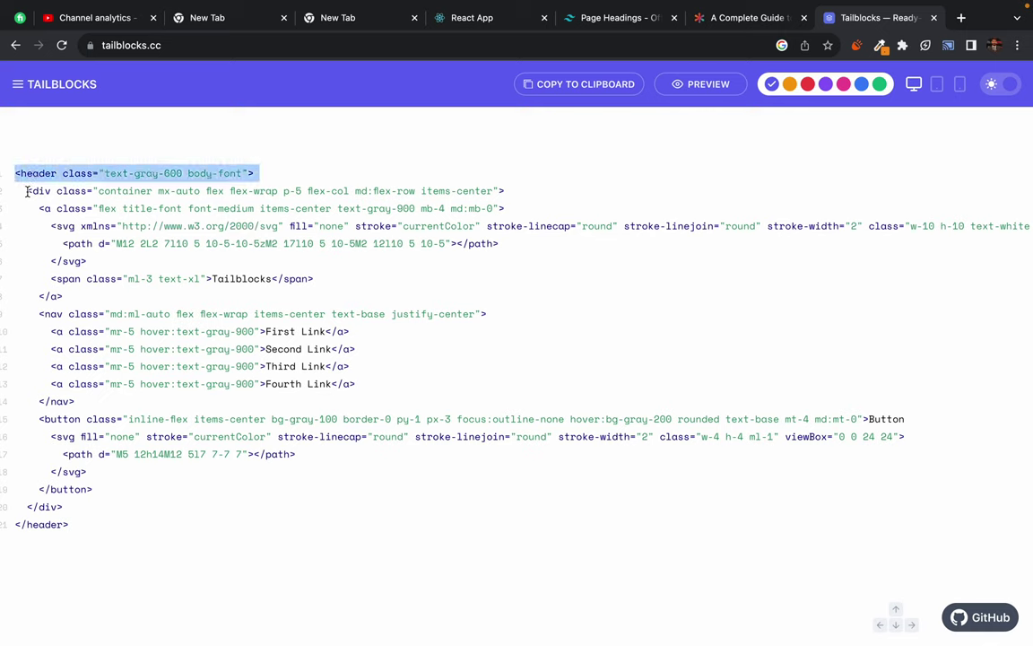
pyautogui.moveTo(27, 191); pyautogui.dragTo(63, 466)
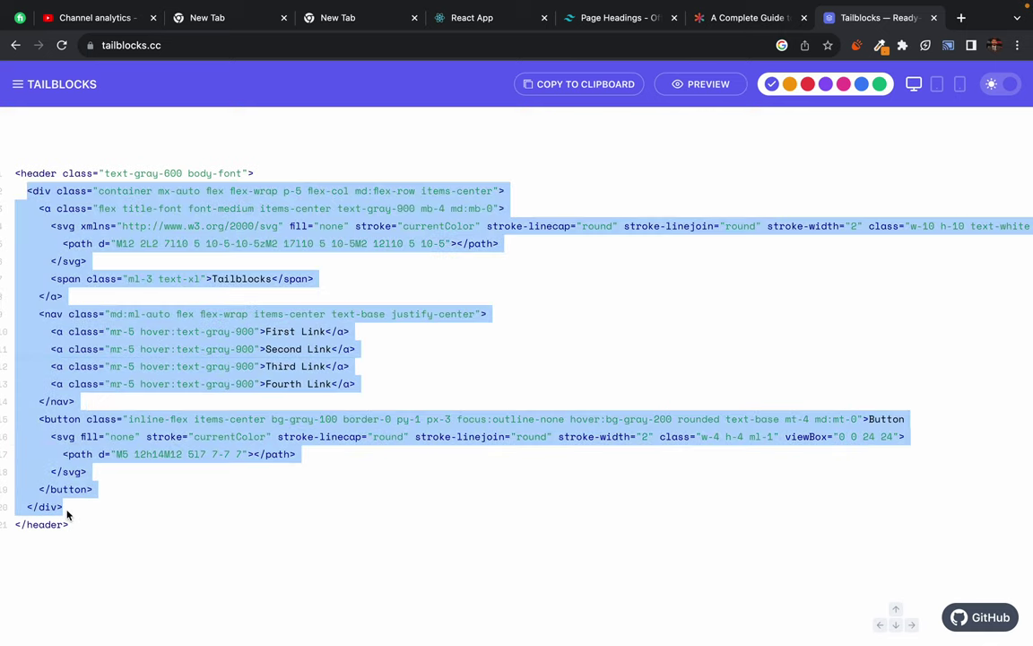
pyautogui.click(74, 244)
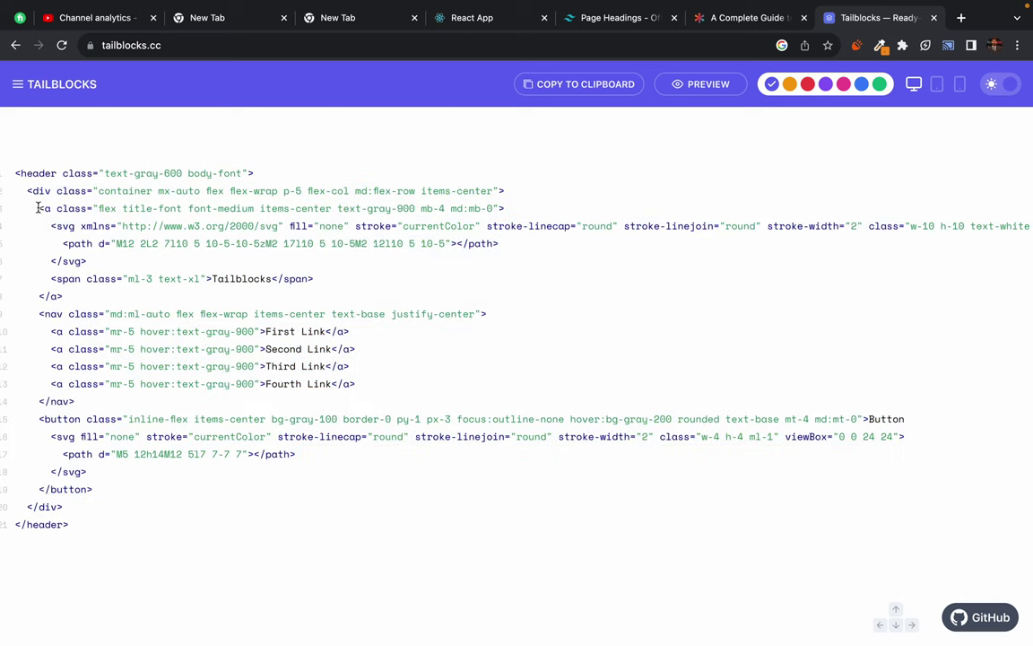
pyautogui.moveTo(38, 208); pyautogui.dragTo(79, 299)
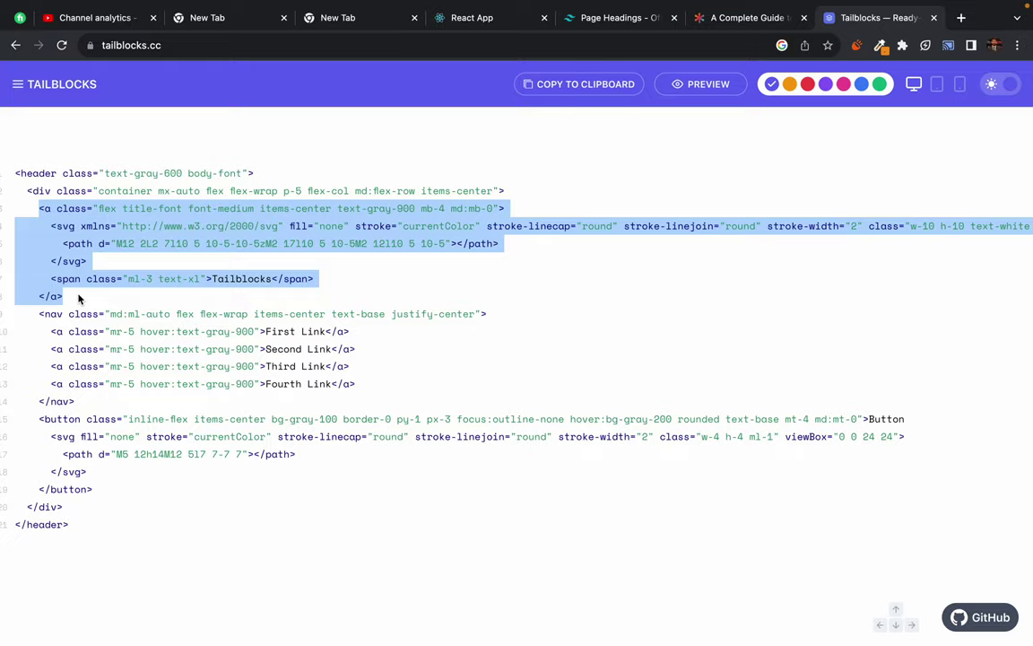
pyautogui.click(20, 170)
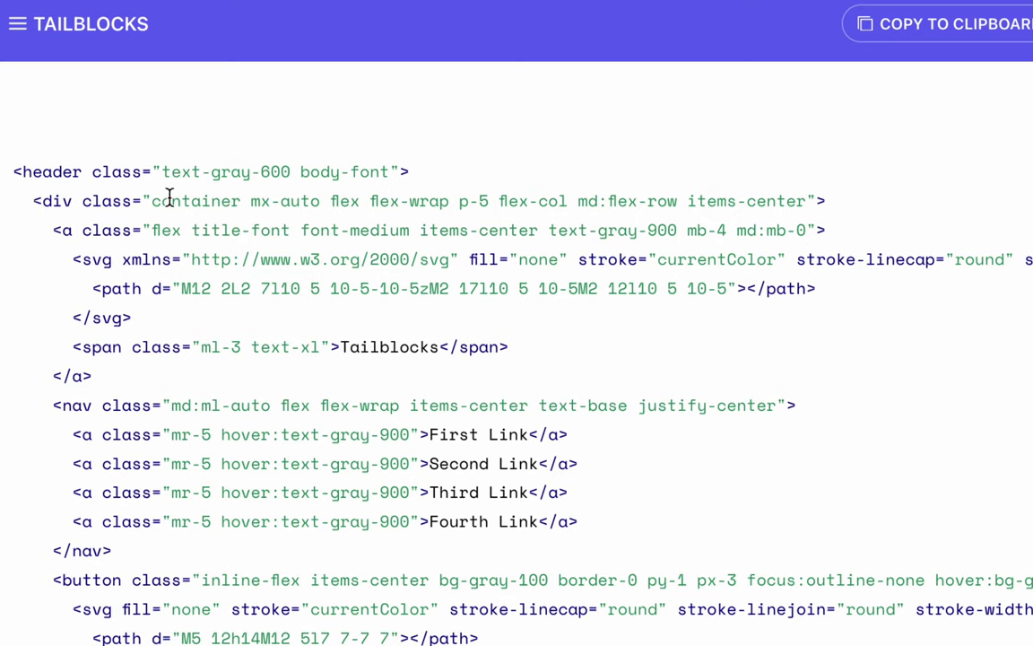
# - Examine the container div's Tailwind classes one by one: container, mx-auto, flex, flex-wrap and p-5
pyautogui.moveTo(150, 201); pyautogui.dragTo(238, 202)
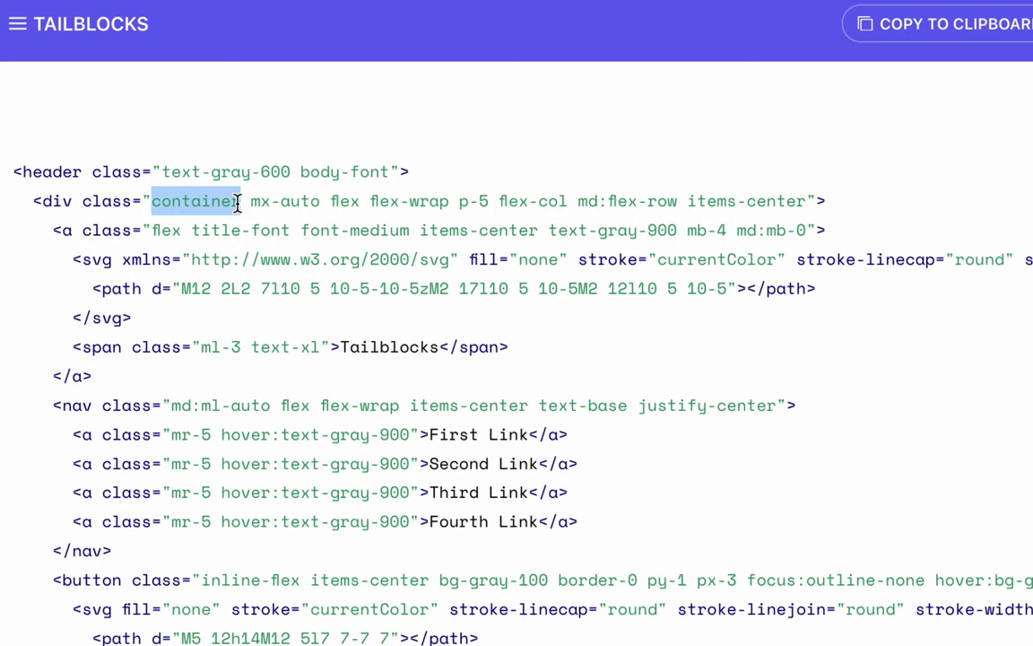
pyautogui.moveTo(251, 201); pyautogui.dragTo(324, 202)
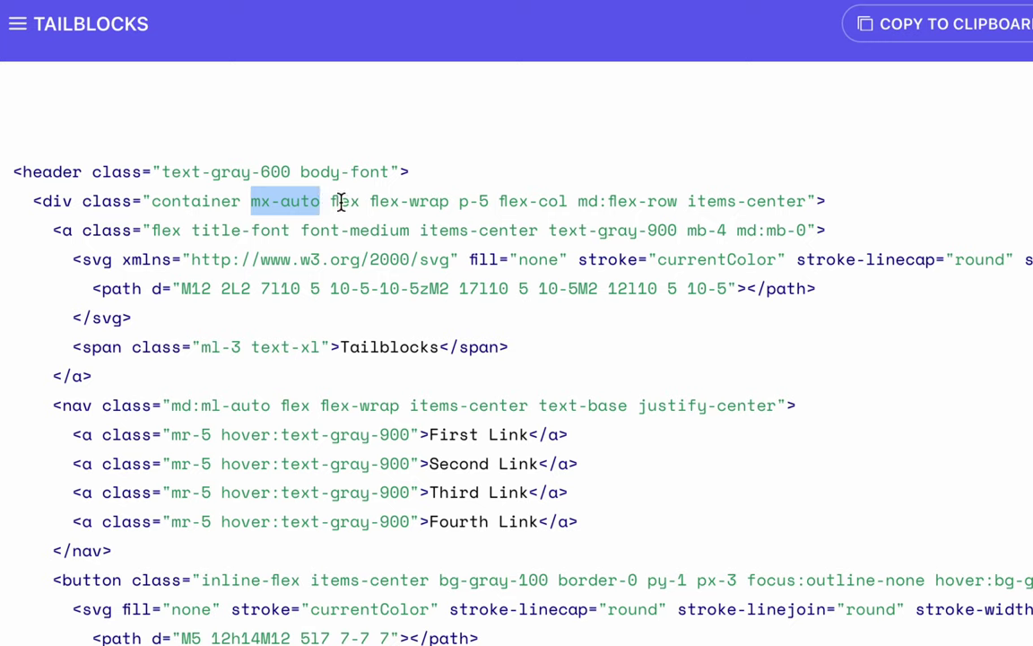
pyautogui.moveTo(252, 202); pyautogui.dragTo(257, 203)
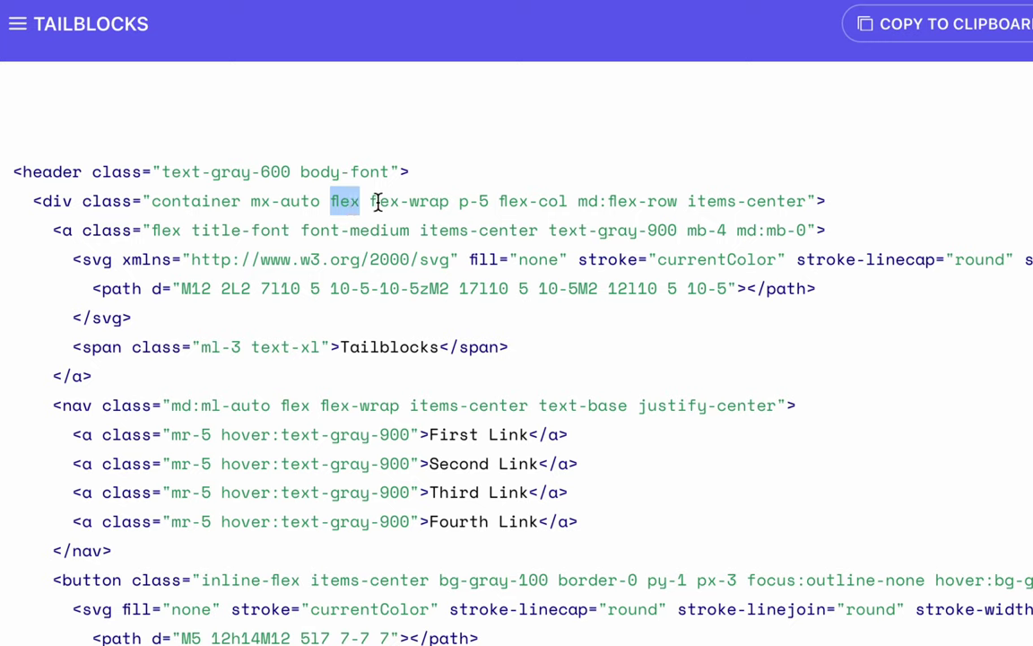
pyautogui.moveTo(376, 203); pyautogui.dragTo(431, 203)
pyautogui.doubleClick(434, 202)
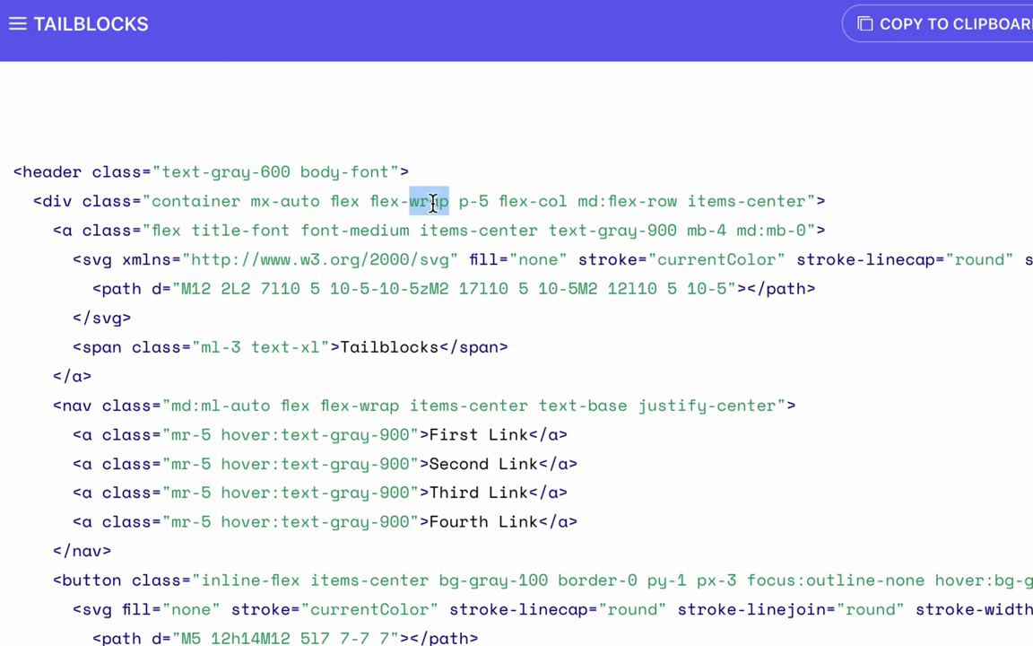
pyautogui.moveTo(460, 203); pyautogui.dragTo(486, 203)
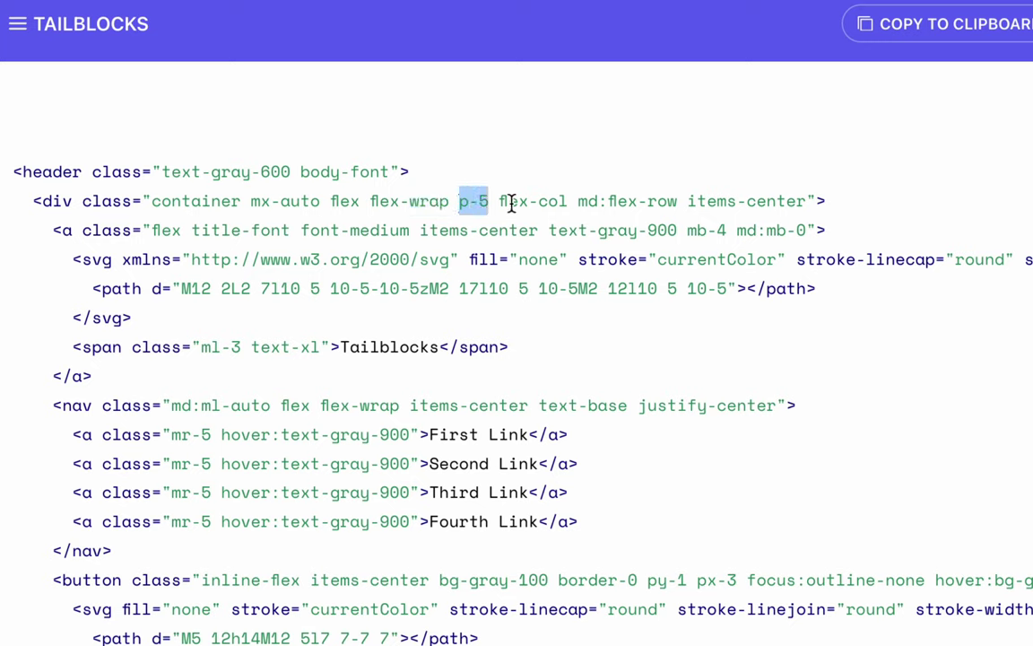
# - Examine the flex-col class on the container div in the Tailblocks header code
pyautogui.moveTo(501, 203); pyautogui.dragTo(539, 203)
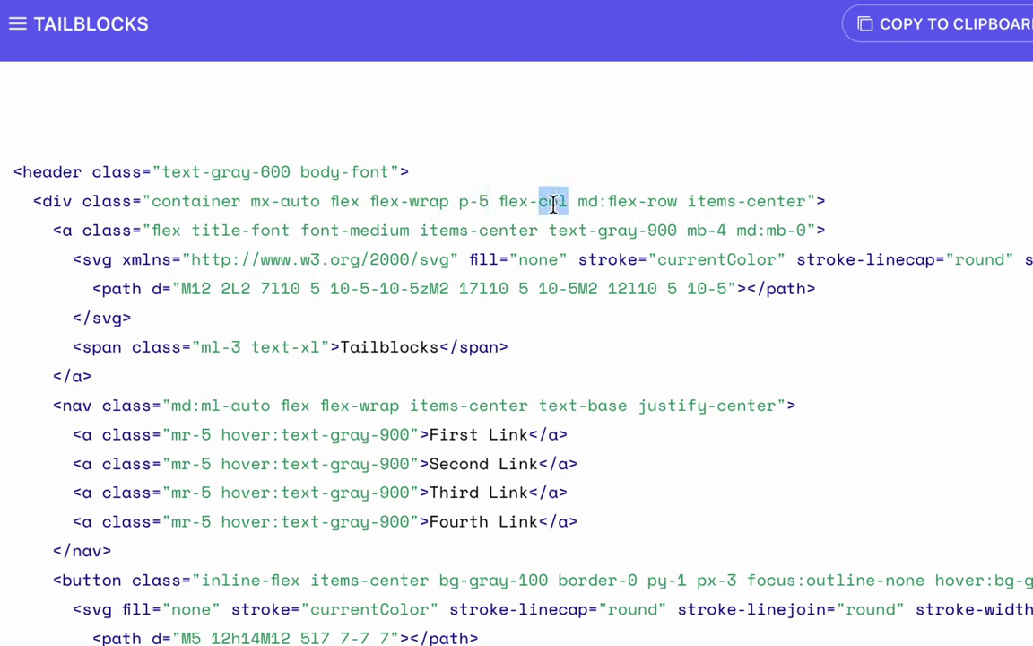
pyautogui.click(524, 202)
pyautogui.doubleClick(542, 202)
pyautogui.doubleClick(520, 203)
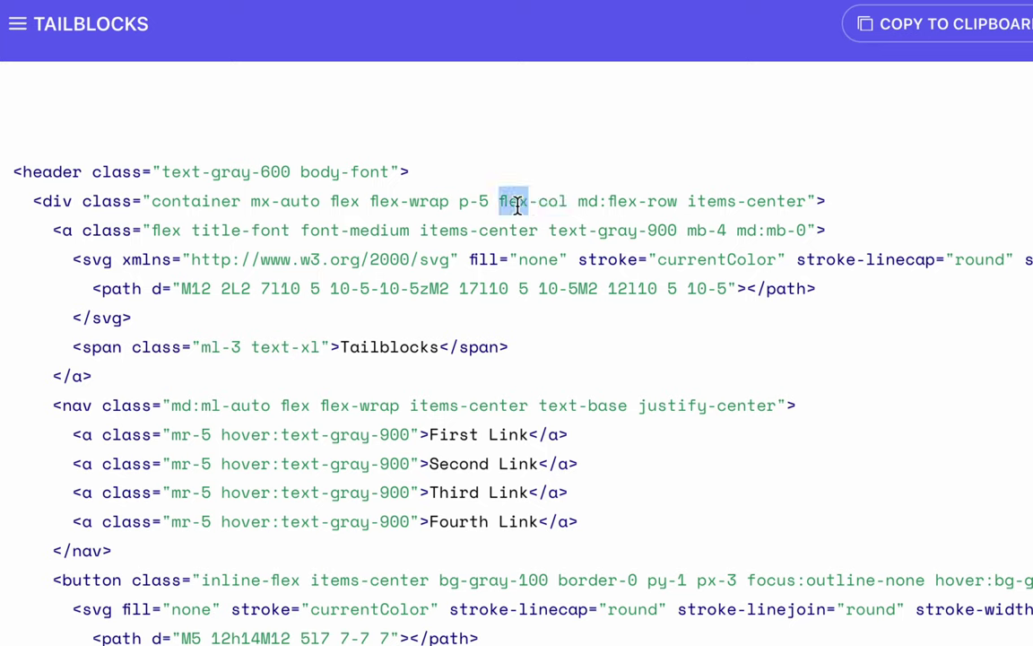
pyautogui.doubleClick(545, 203)
pyautogui.click(520, 205)
pyautogui.doubleClick(547, 205)
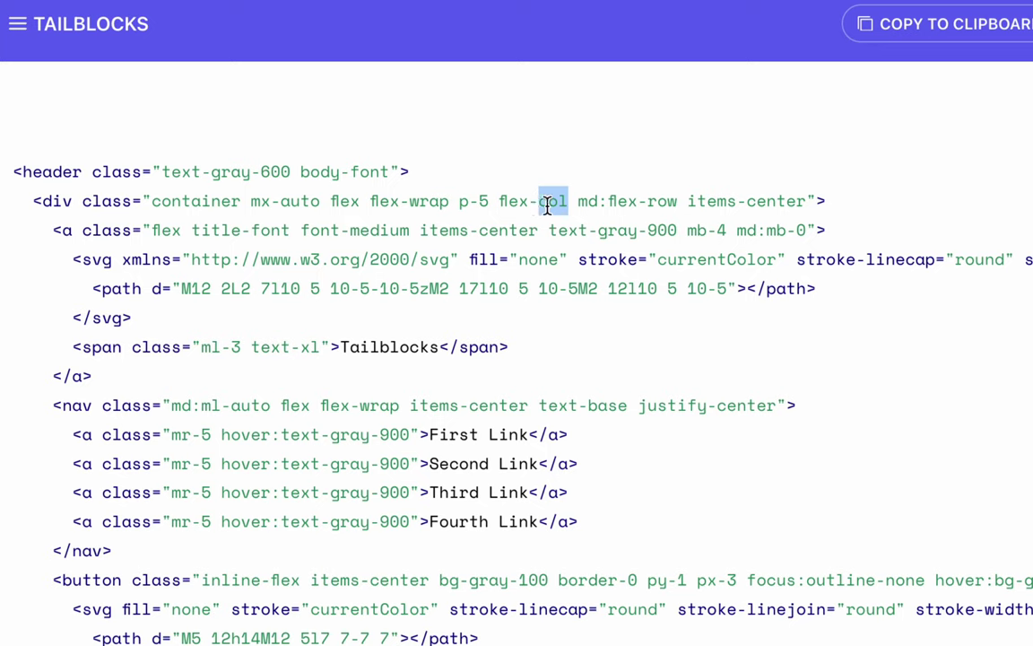
pyautogui.moveTo(36, 201); pyautogui.dragTo(112, 368)
pyautogui.click(112, 368)
pyautogui.moveTo(498, 201); pyautogui.dragTo(566, 200)
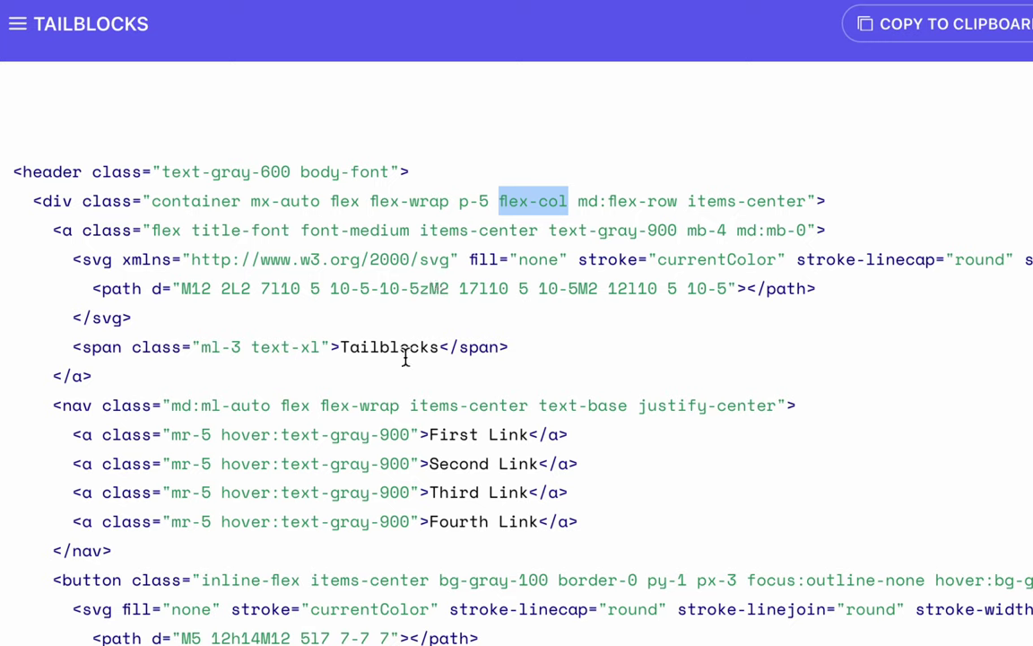
pyautogui.doubleClick(517, 200)
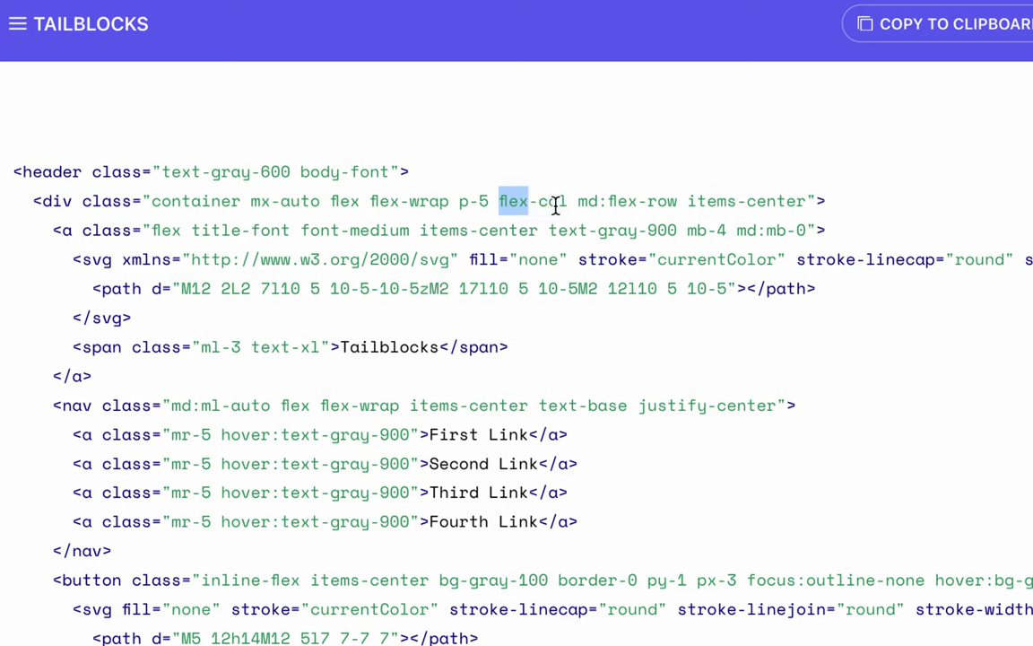
pyautogui.doubleClick(557, 205)
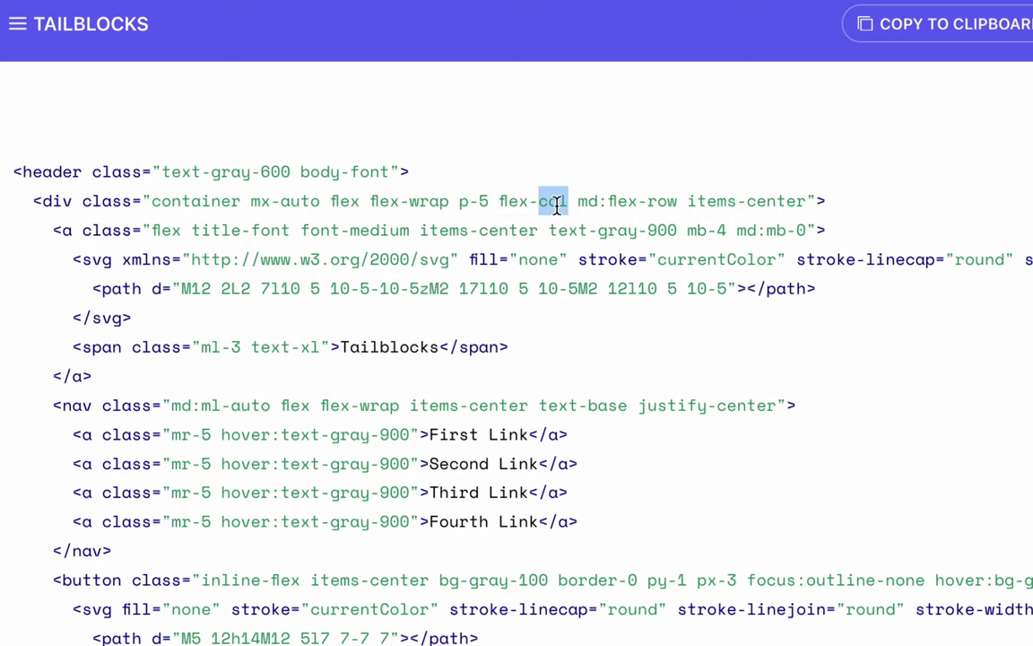
pyautogui.doubleClick(556, 204)
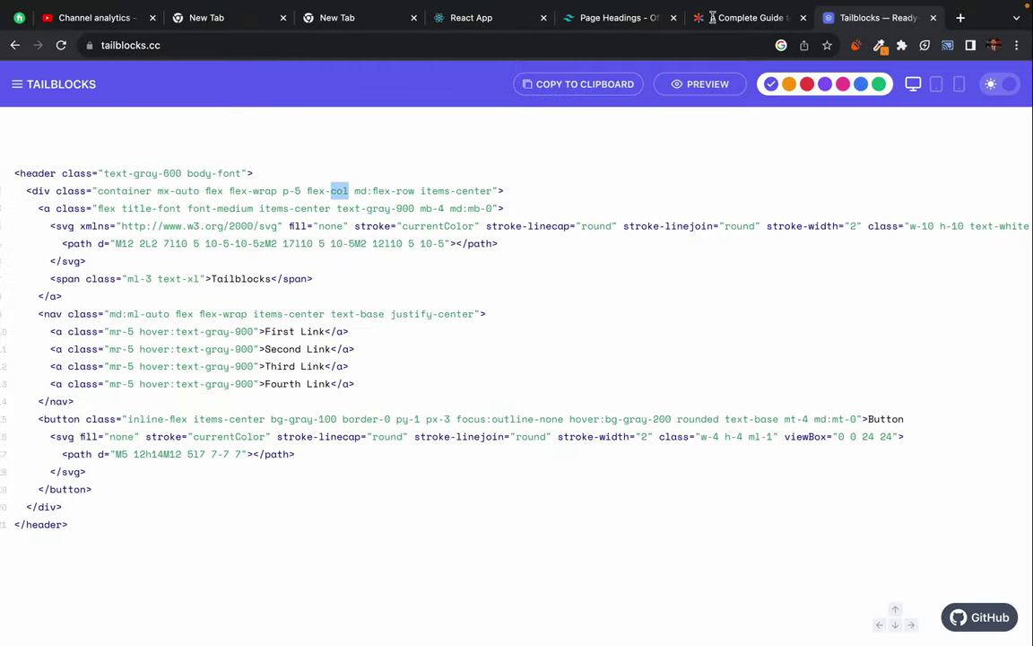
# - Consult the CSS-Tricks flexbox guide, reading past justify-content to the align-items section
pyautogui.hotkey('ctrl', 'shift', 'Tab')
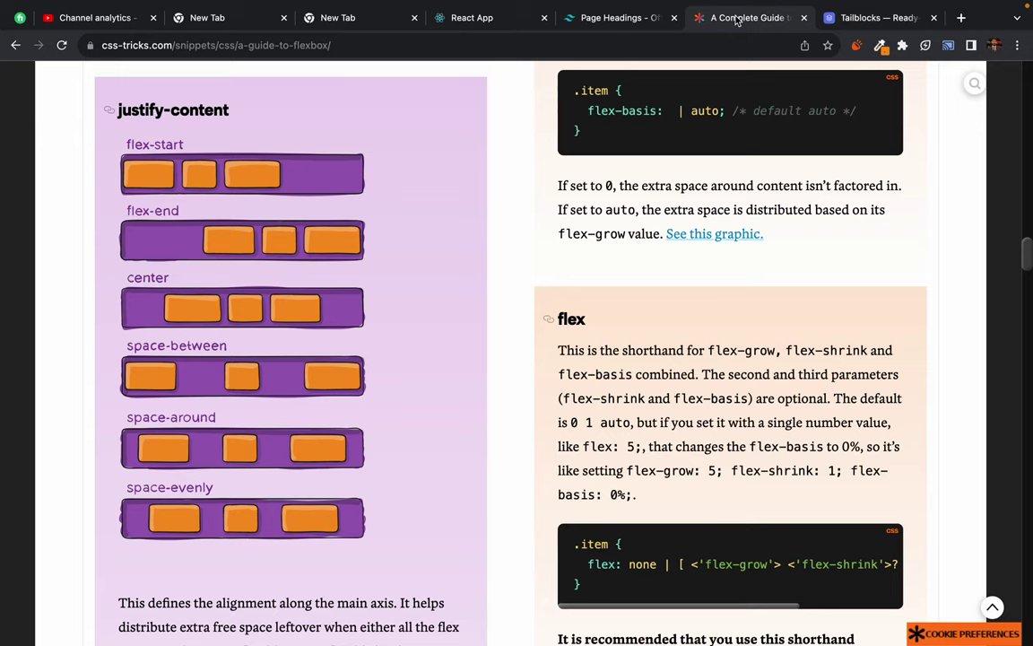
pyautogui.scroll(1, 250, 379)
pyautogui.scroll(-15, 249, 378)
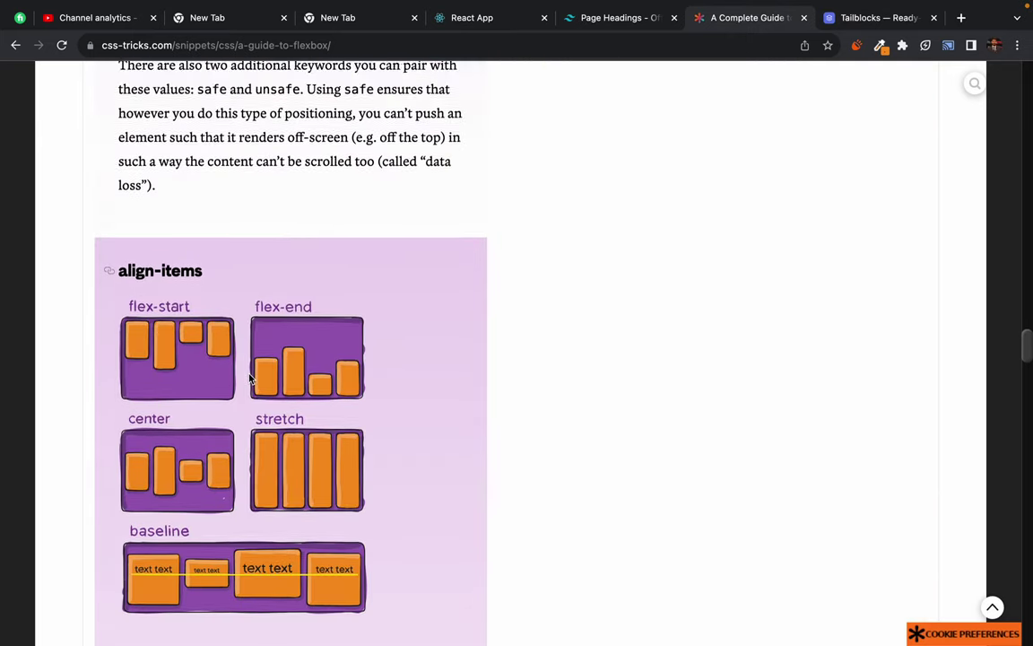
pyautogui.scroll(-8, 249, 379)
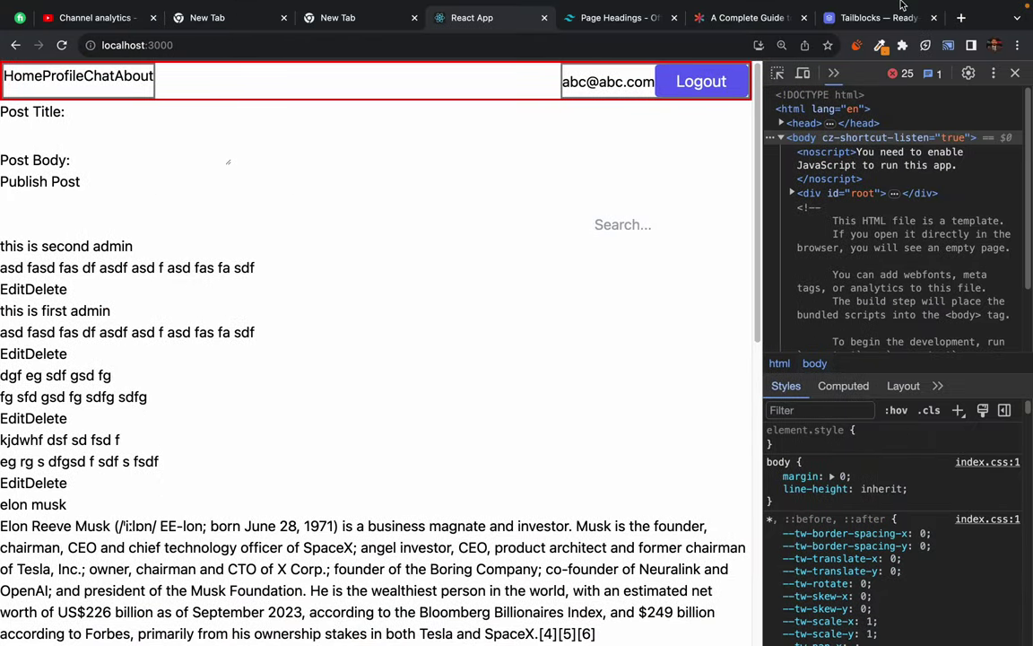
# - Return to the Tailblocks header code and examine the container div's md:flex-row and items-center classes
pyautogui.click(870, 19)
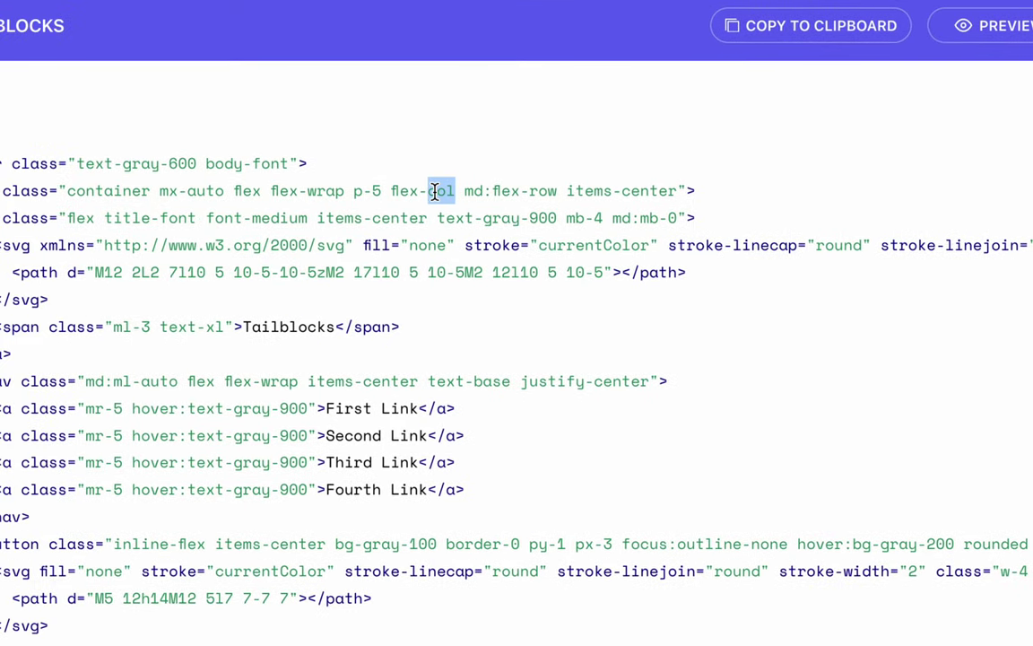
pyautogui.doubleClick(474, 191)
pyautogui.moveTo(491, 191); pyautogui.dragTo(678, 191)
pyautogui.click(556, 193)
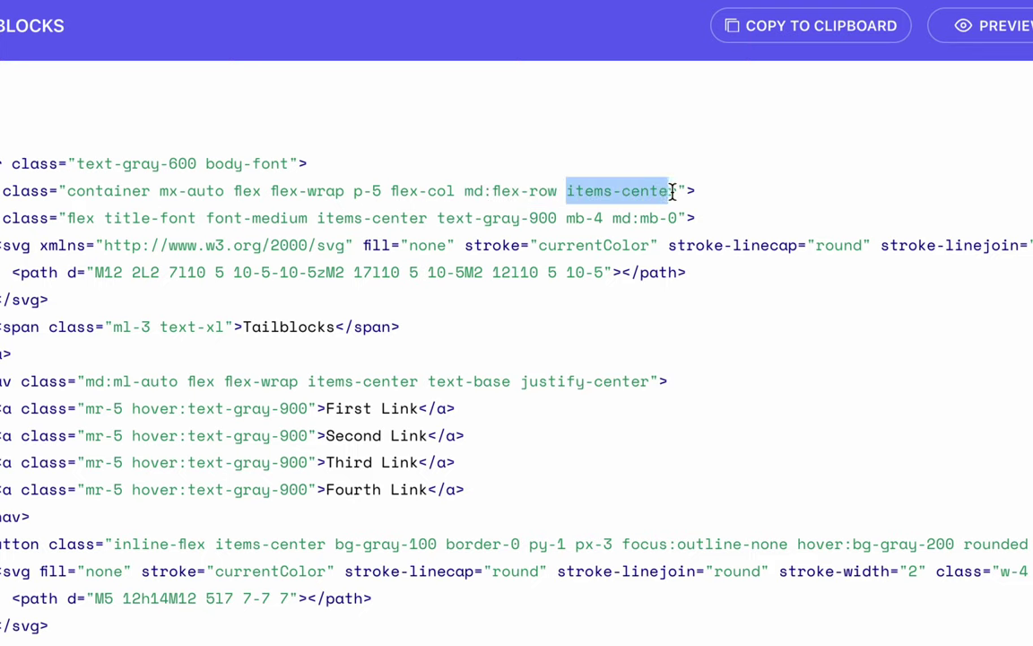
pyautogui.doubleClick(590, 191)
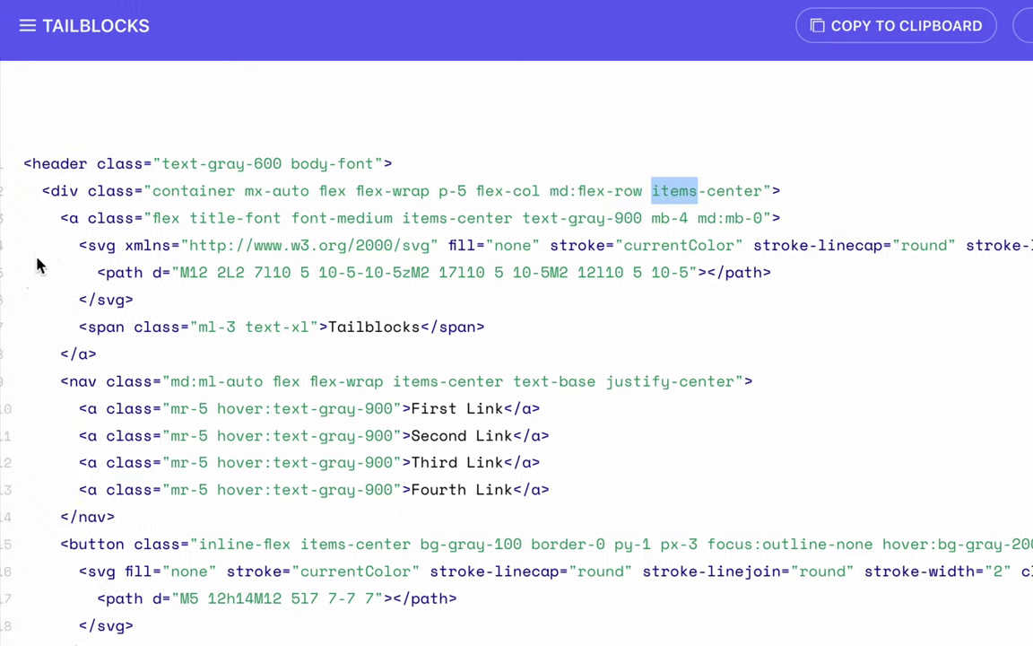
pyautogui.moveTo(40, 191); pyautogui.dragTo(790, 186)
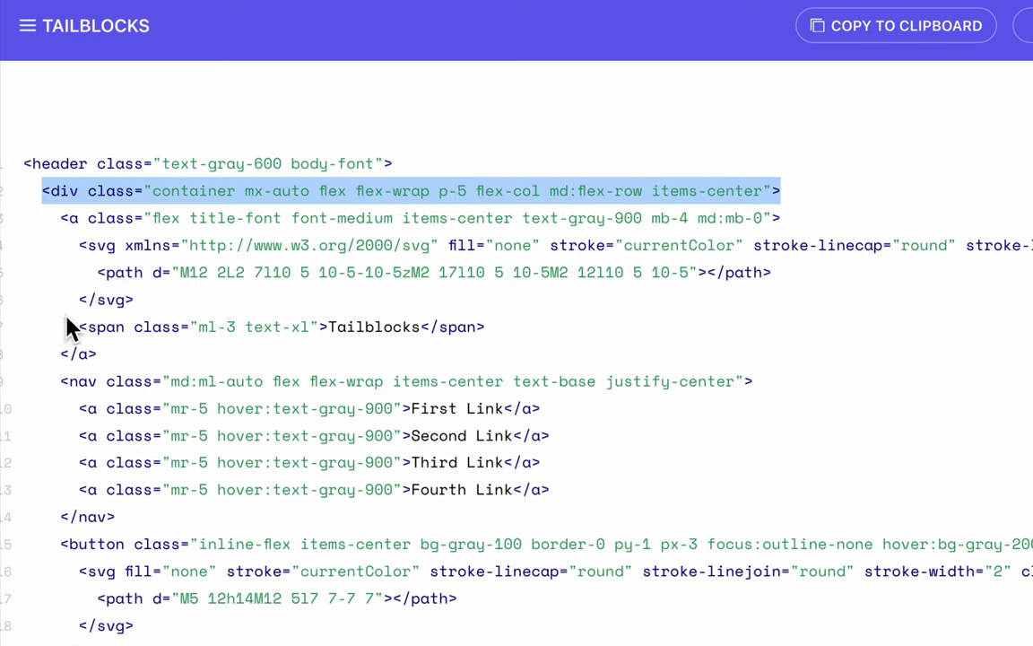
pyautogui.scroll(-1, 76, 266)
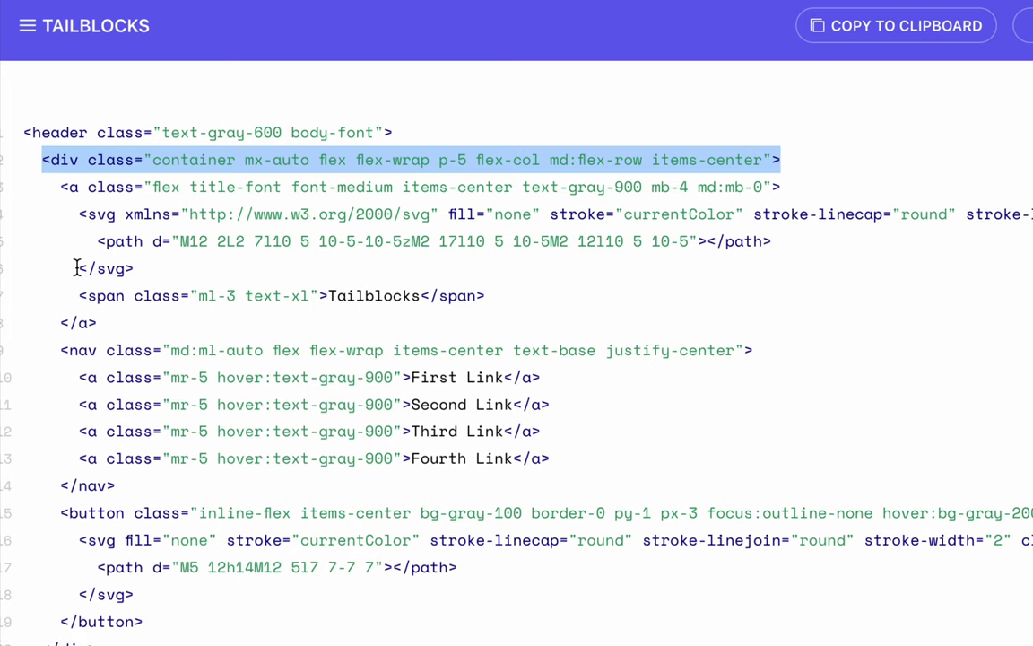
pyautogui.tripleClick(231, 157)
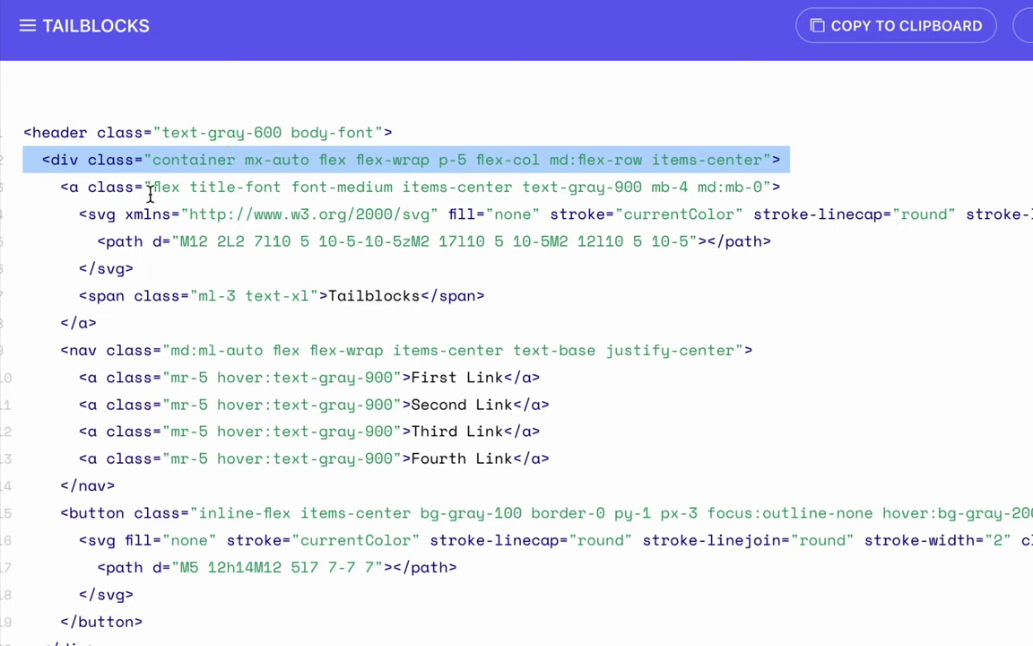
# - Examine the logo link and nav blocks nested inside the header's container div
pyautogui.moveTo(60, 186); pyautogui.dragTo(134, 459)
pyautogui.scroll(-1, 108, 384)
pyautogui.click(134, 459)
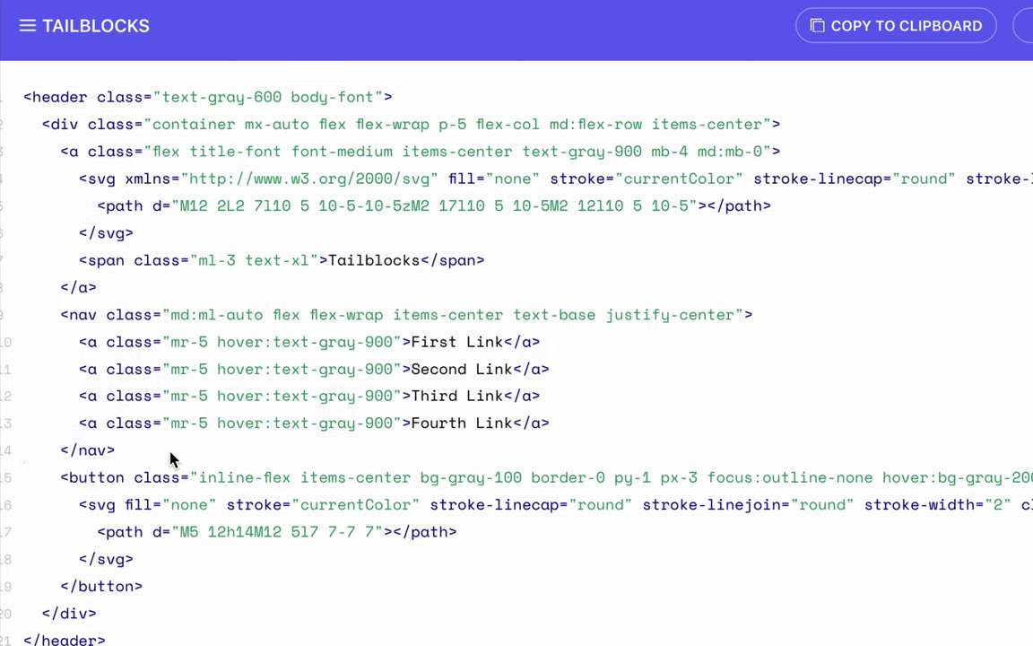
pyautogui.moveTo(60, 314); pyautogui.dragTo(157, 452)
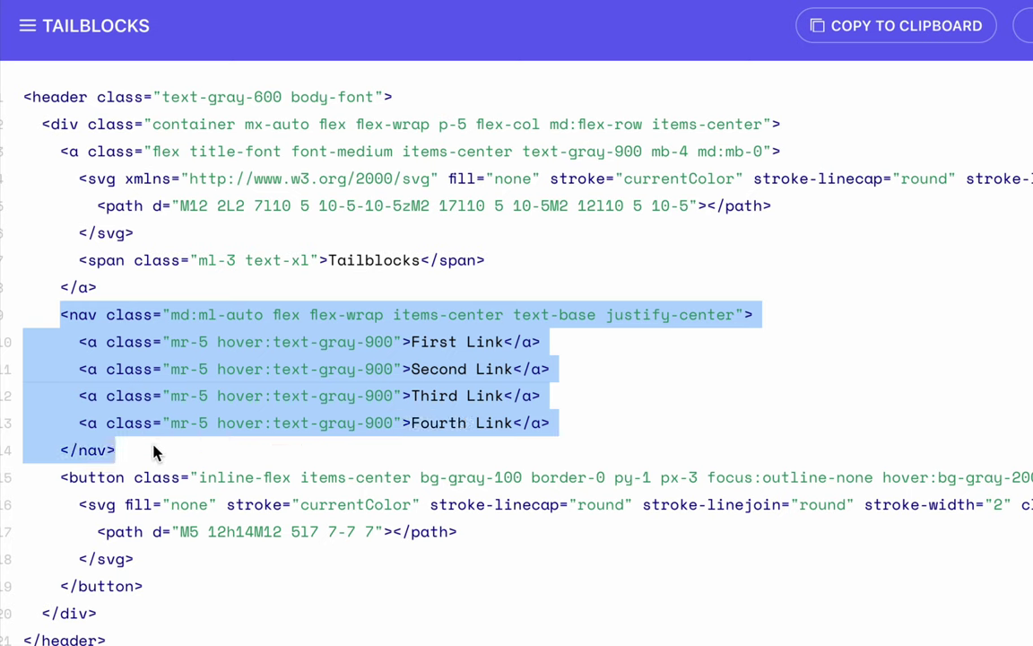
pyautogui.click(157, 452)
# - Read through the nav element's classes from md:ml-auto and flex to items-center and text-base
pyautogui.doubleClick(182, 315)
pyautogui.click(208, 315)
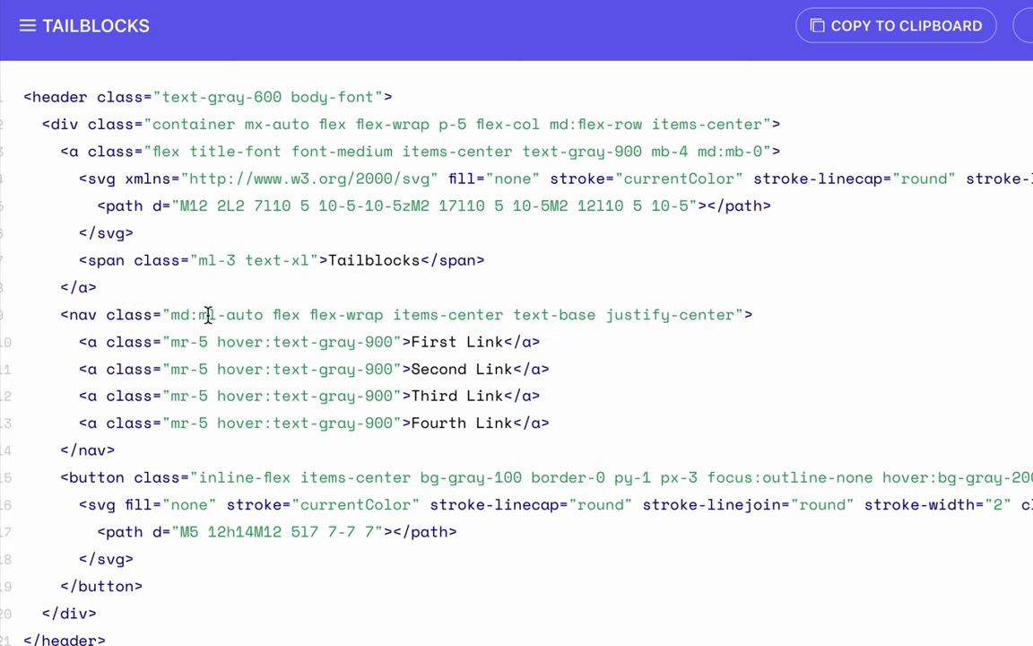
pyautogui.doubleClick(235, 315)
pyautogui.click(210, 315)
pyautogui.doubleClick(208, 315)
pyautogui.click(231, 315)
pyautogui.doubleClick(285, 315)
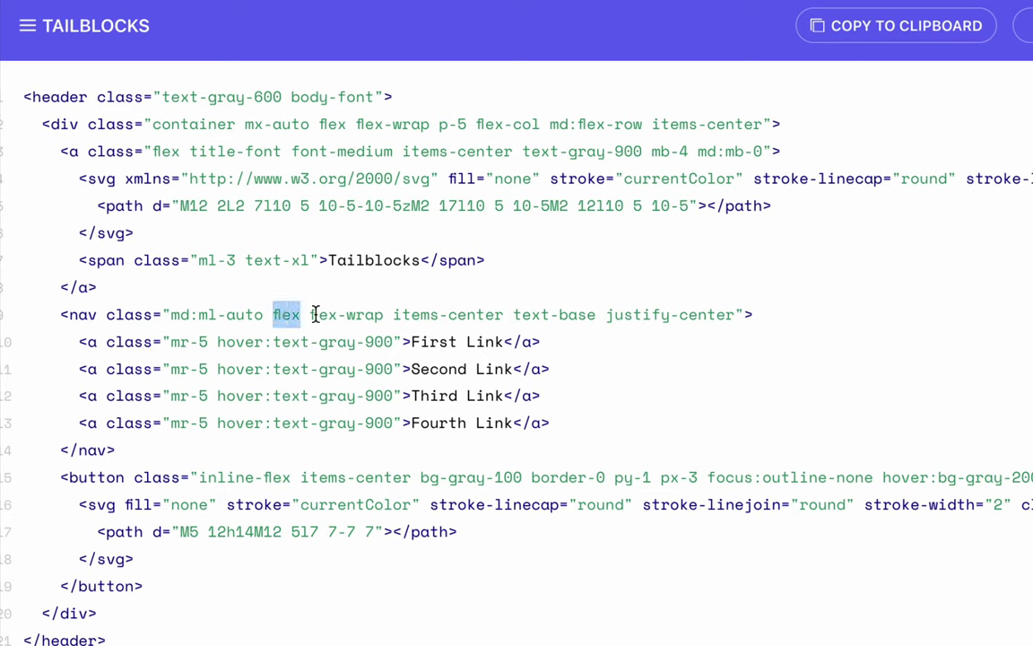
pyautogui.click(323, 314)
pyautogui.doubleClick(364, 314)
pyautogui.doubleClick(418, 314)
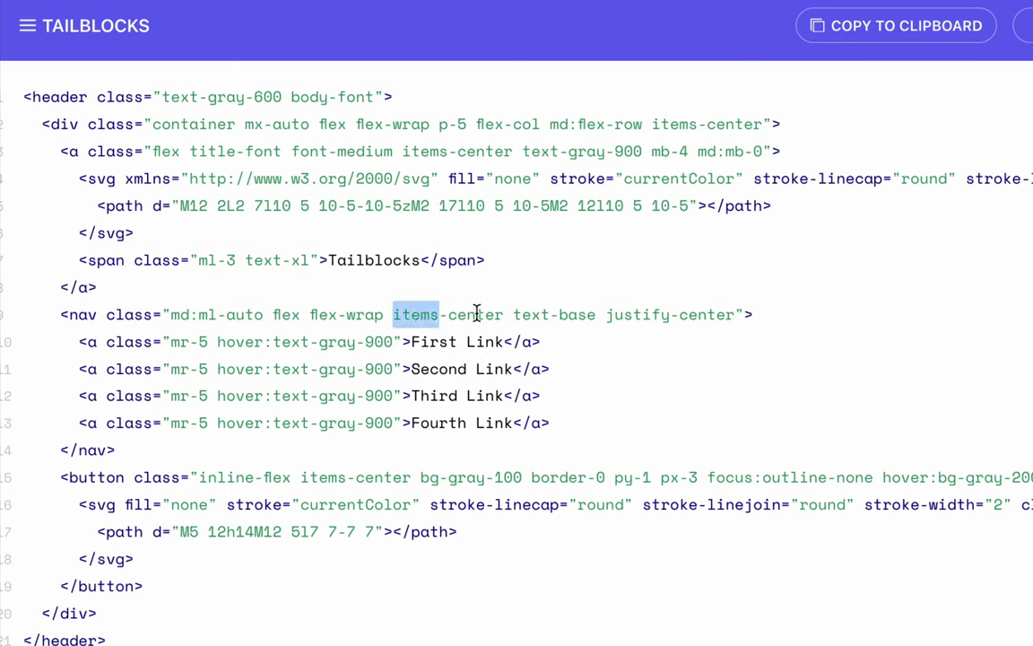
pyautogui.click(475, 314)
pyautogui.doubleClick(566, 315)
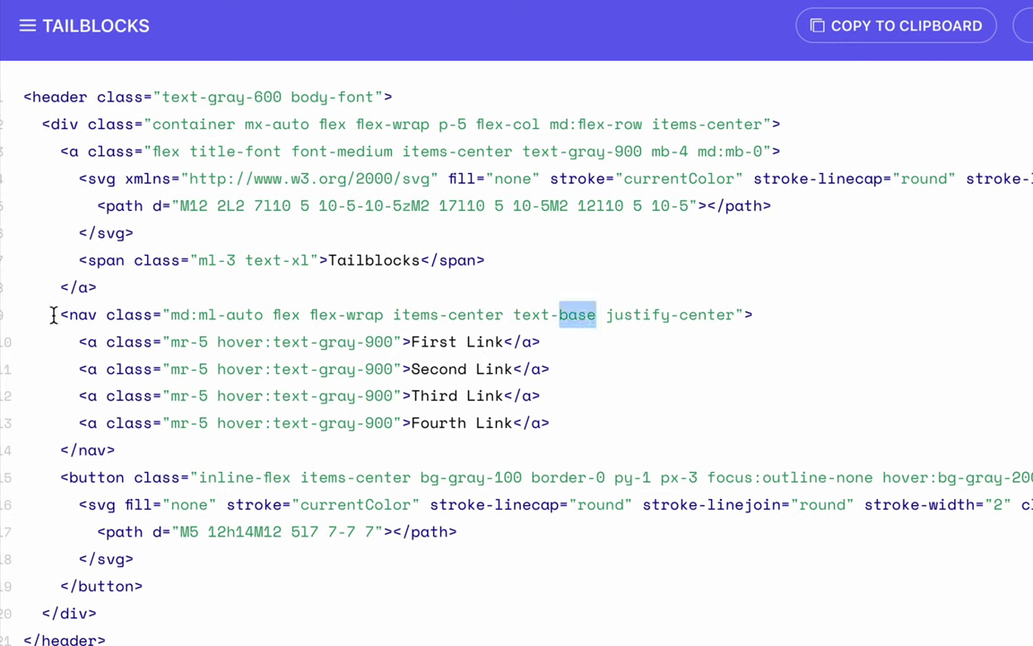
# - Review the whole nav block again, then its flex, flex-wrap and justify-center classes
pyautogui.moveTo(52, 316); pyautogui.dragTo(160, 457)
pyautogui.click(161, 457)
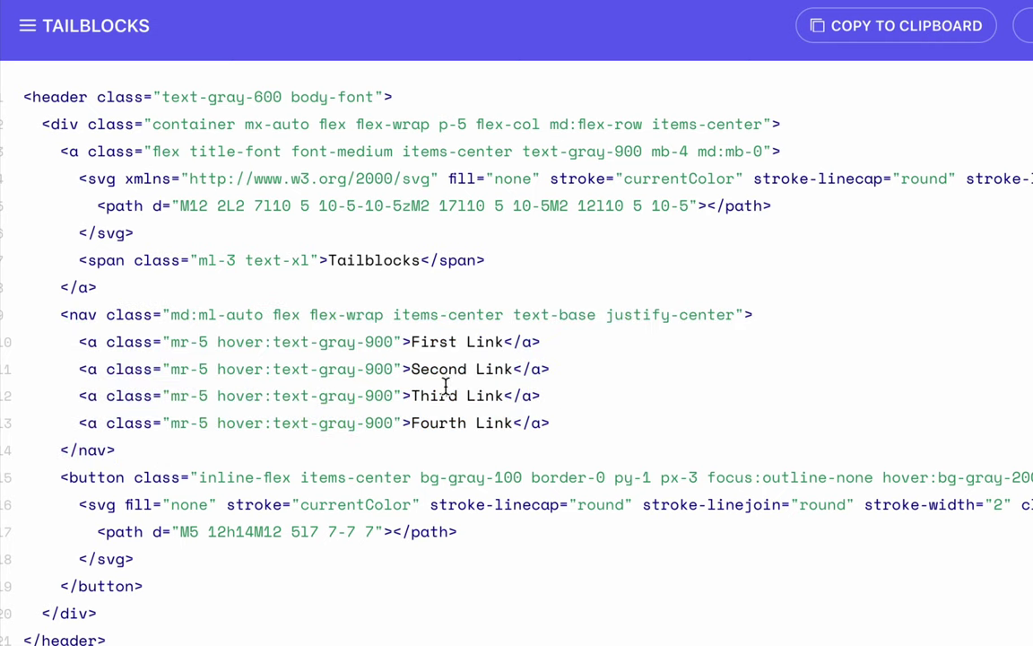
pyautogui.moveTo(274, 314); pyautogui.dragTo(297, 315)
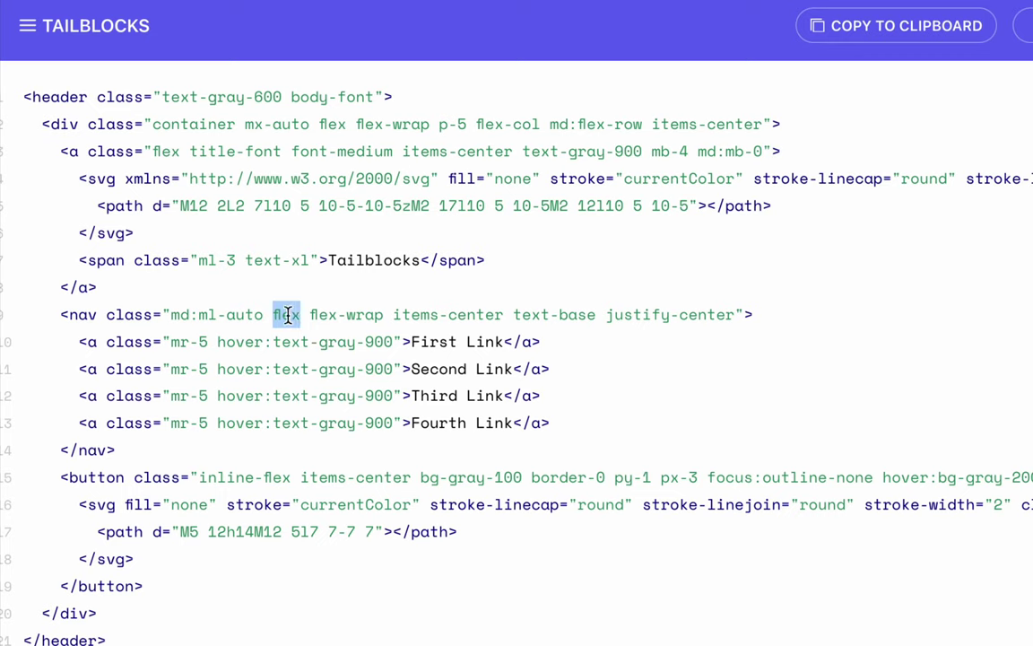
pyautogui.moveTo(310, 315); pyautogui.dragTo(733, 319)
pyautogui.click(491, 314)
pyautogui.click(743, 318)
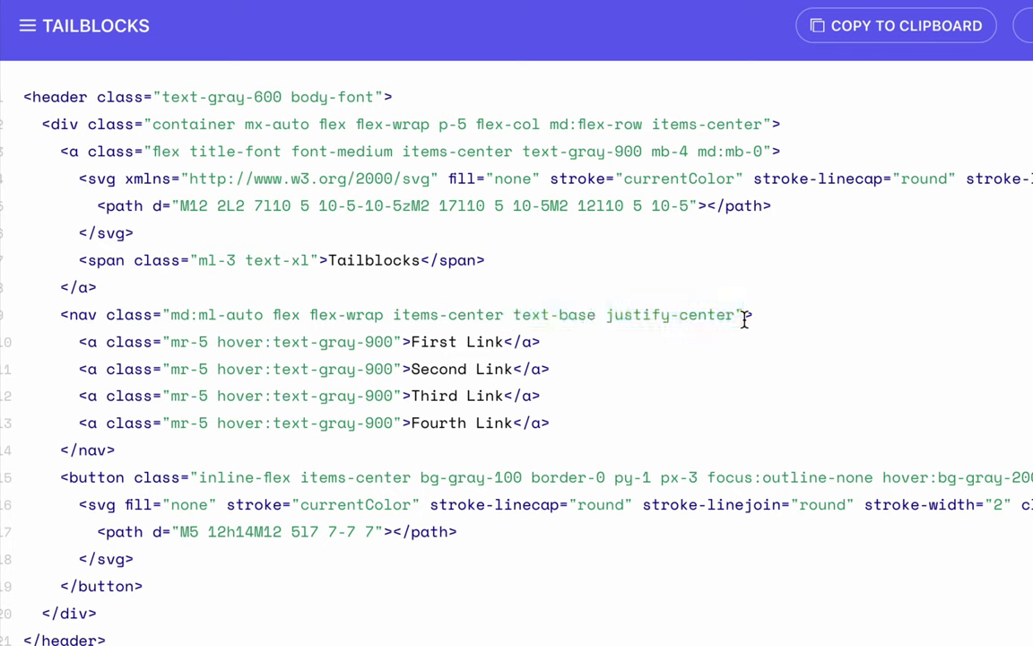
pyautogui.doubleClick(695, 315)
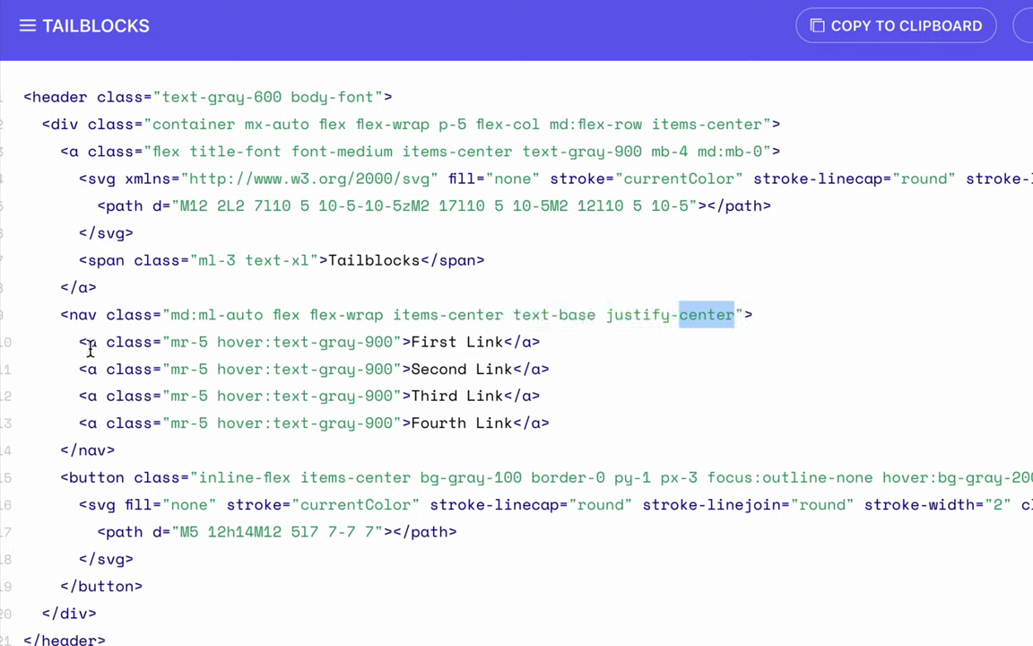
# - Copy the first nav link's classes "mr-5 hover:text-gray-900" and switch to VS Code
pyautogui.moveTo(170, 342); pyautogui.dragTo(392, 339)
pyautogui.press('super+c')
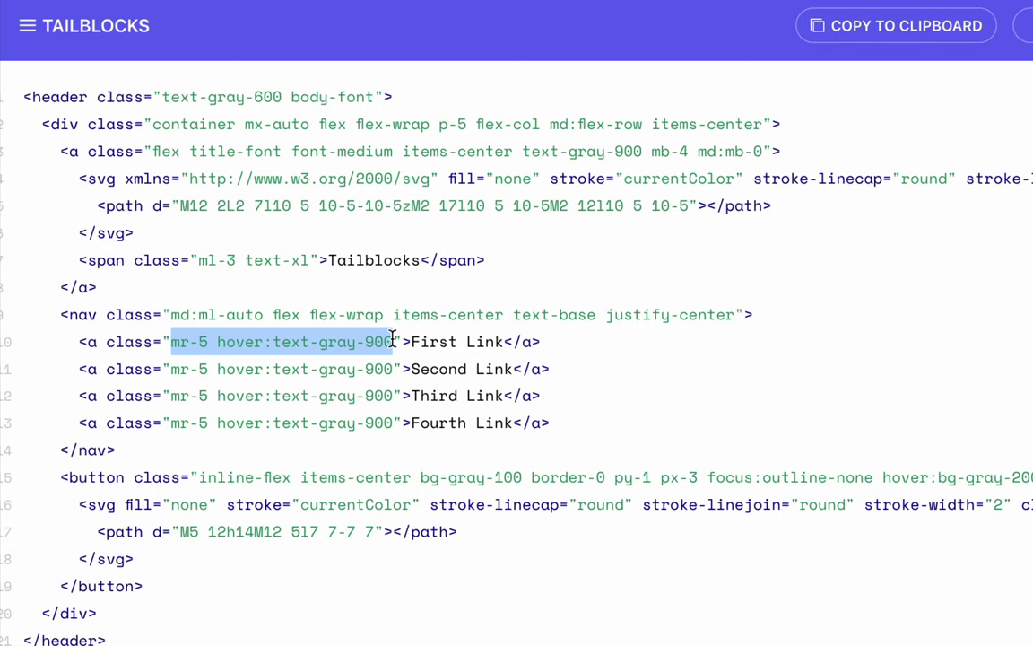
pyautogui.hotkey('ctrl', 'Left')
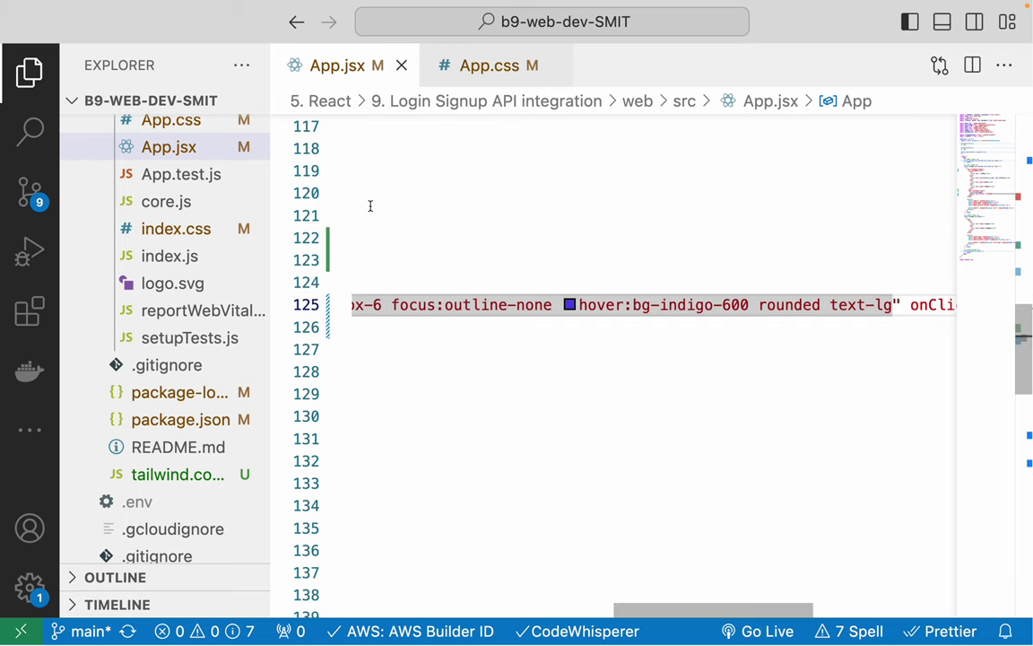
# - In App.jsx, add className "mr-5 hover:text-gray-900" to all four li tags of the user routes navbar at once and save
pyautogui.hscroll(-5, 705, 206)
pyautogui.click(864, 297)
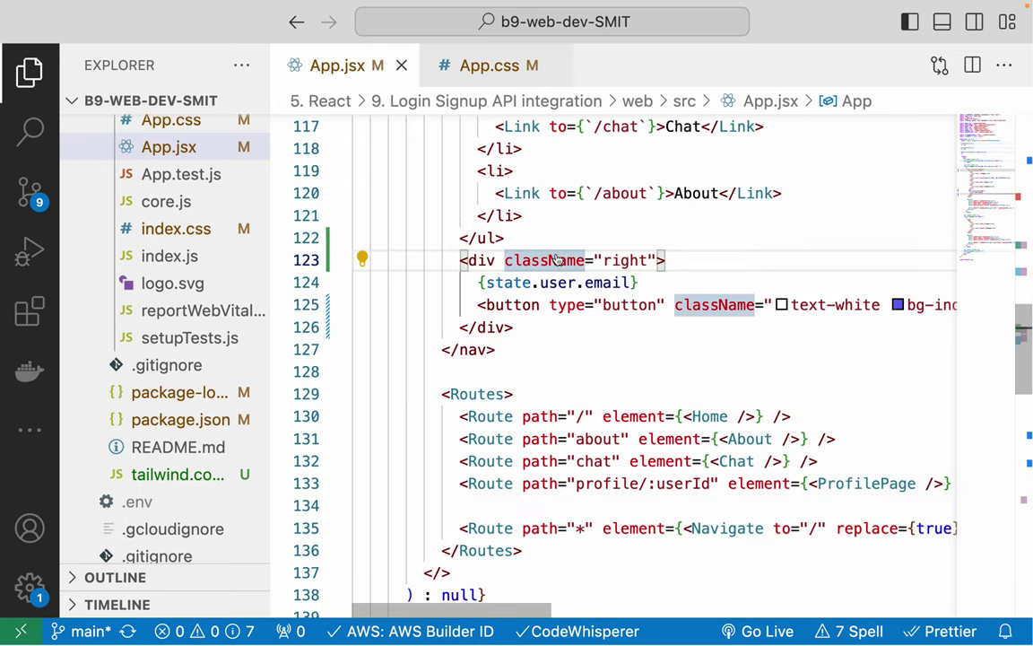
pyautogui.scroll(5, 529, 287)
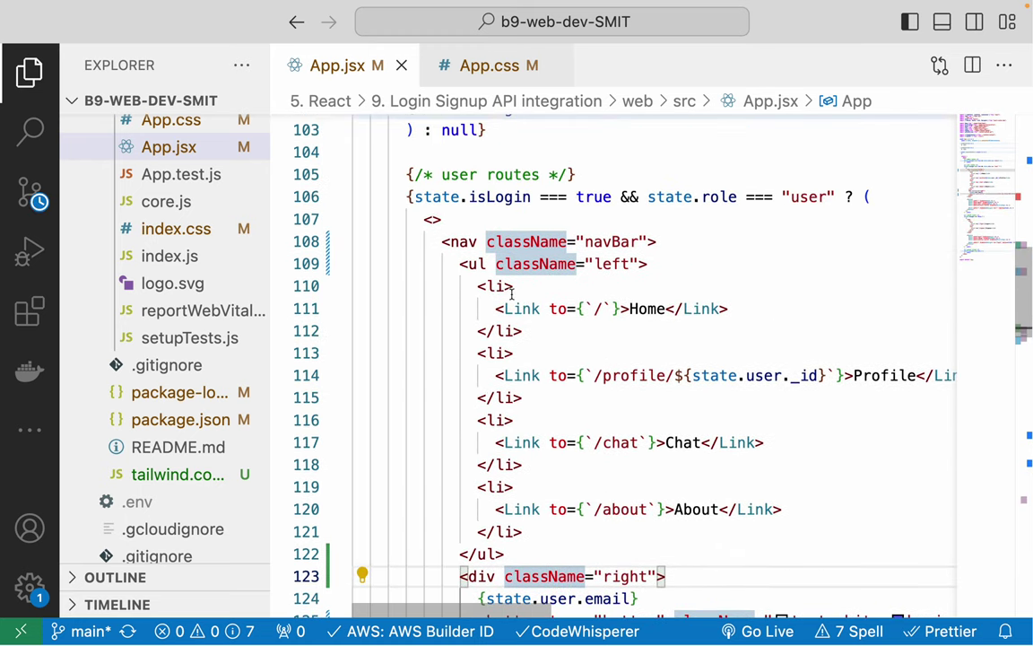
pyautogui.click(508, 287)
pyautogui.moveTo(479, 286); pyautogui.dragTo(516, 287)
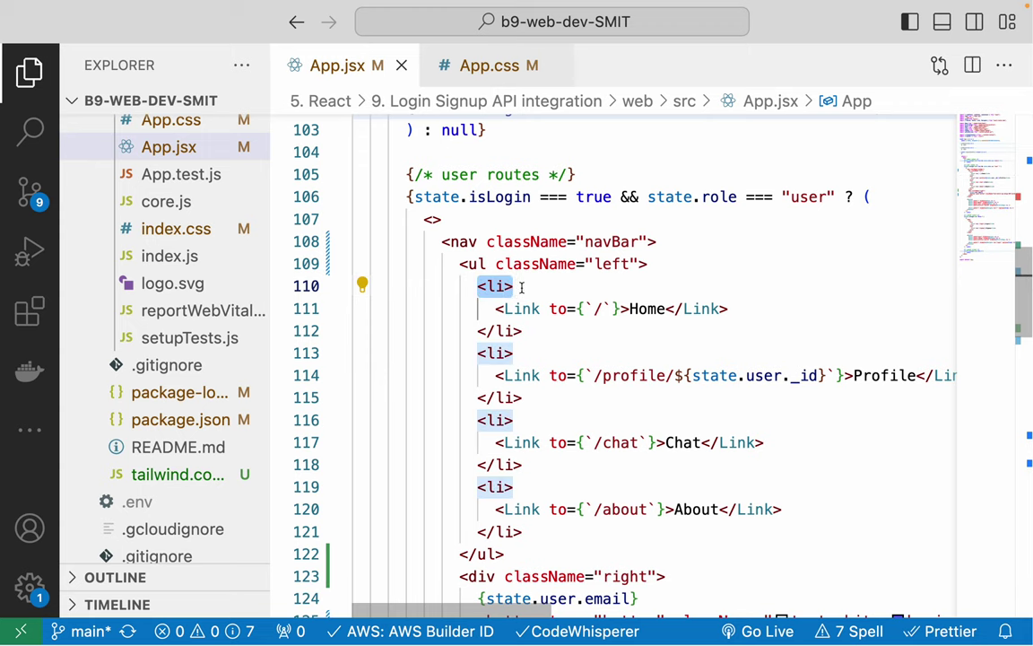
pyautogui.press('super+d')
pyautogui.press('super+d')
pyautogui.press('super+d')
pyautogui.press('Right')
pyautogui.press('Left')
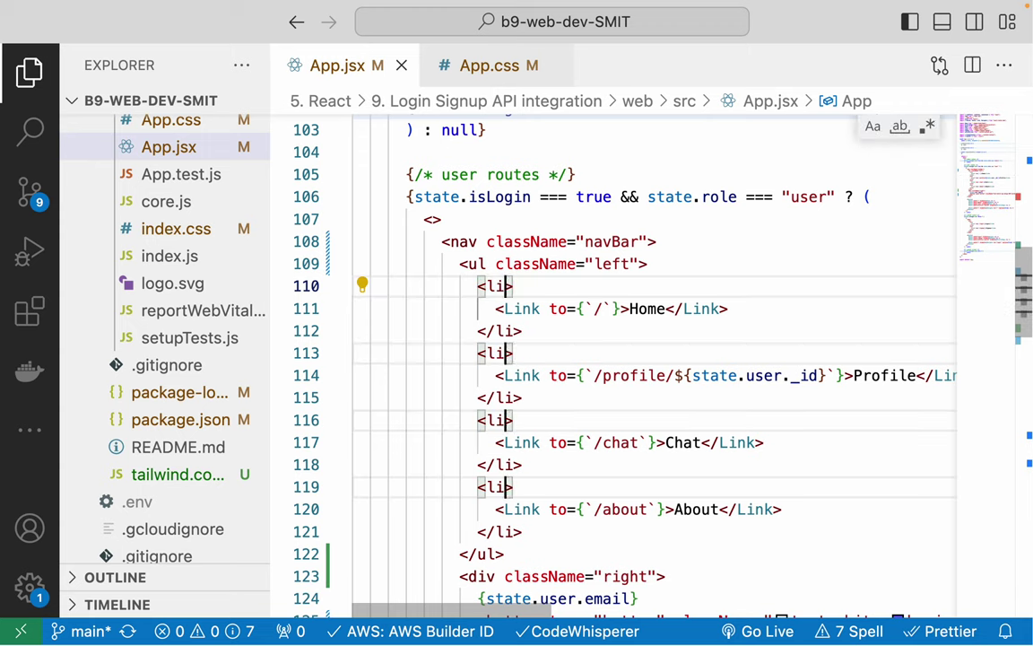
pyautogui.press('super+v')
pyautogui.press('super+z')
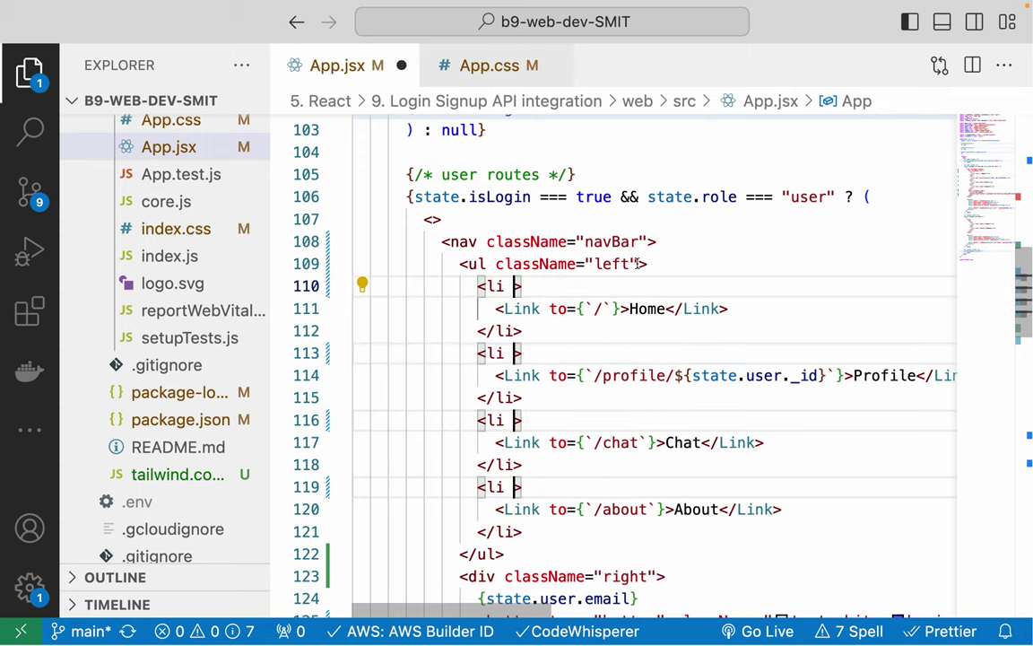
pyautogui.write('cla')
pyautogui.press('Return')
pyautogui.press('super+v')
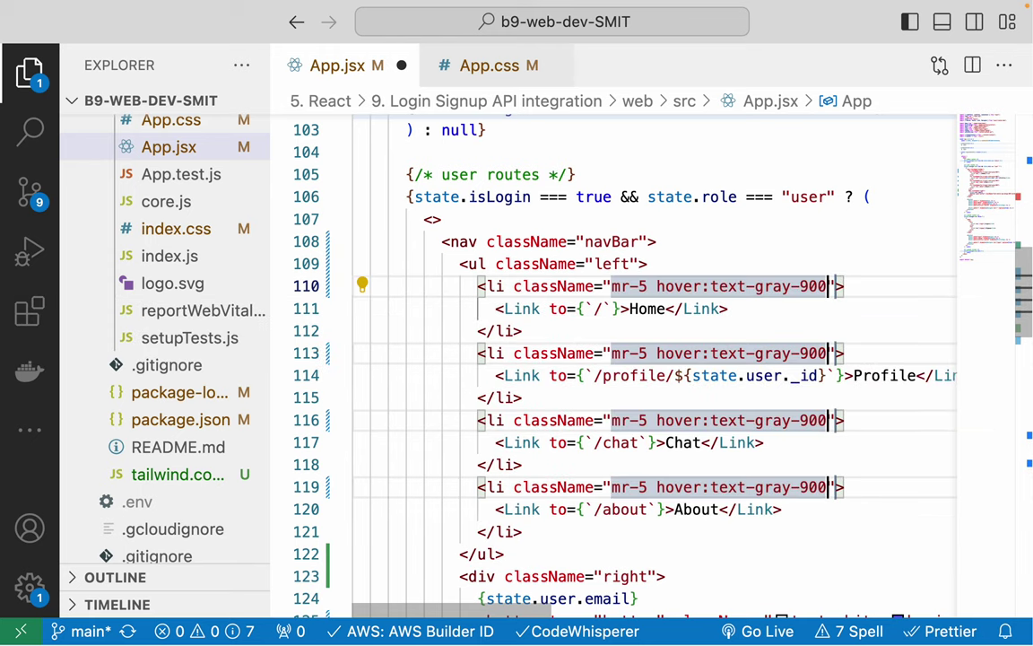
pyautogui.press('super+s')
pyautogui.click(431, 218)
pyautogui.click(613, 287)
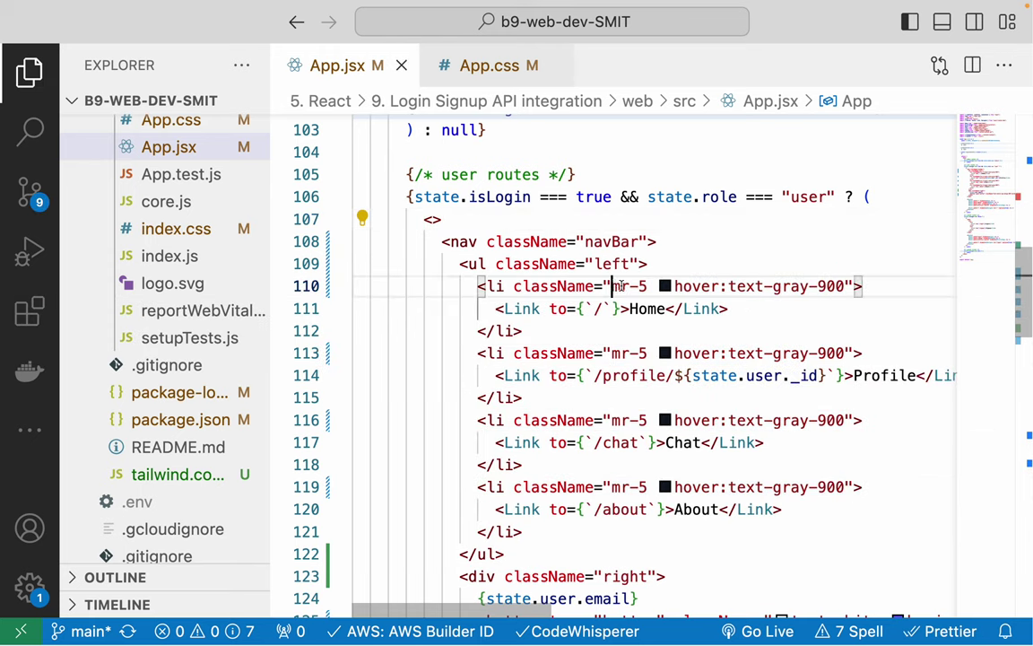
# - Examine the mr-5 and hover:text-gray-900 classes on the Home li tag in the user routes navbar
pyautogui.doubleClick(619, 286)
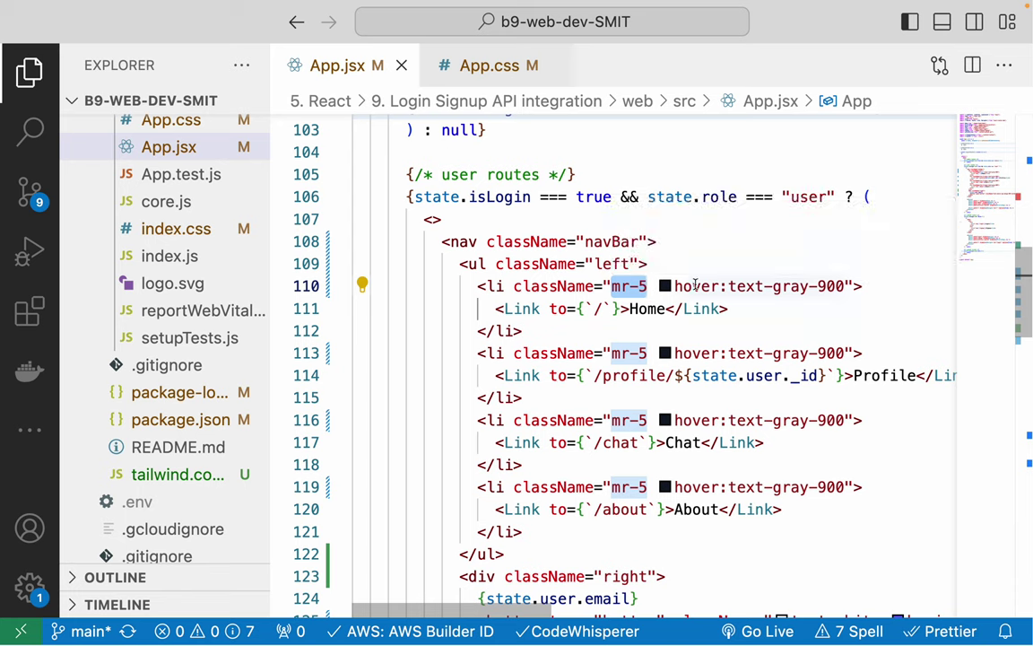
pyautogui.moveTo(695, 285)
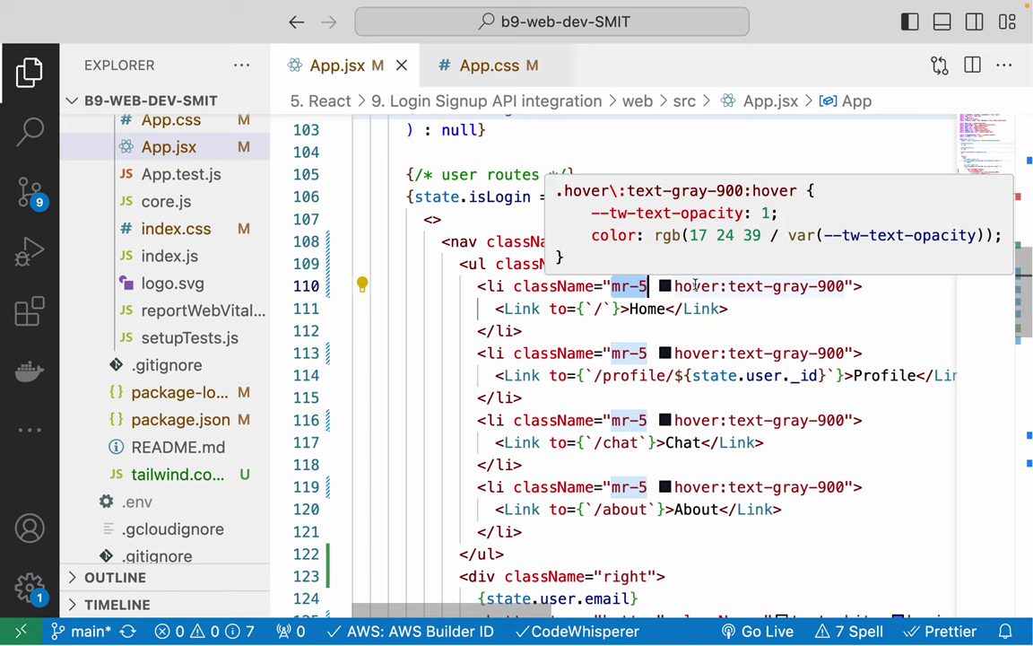
pyautogui.doubleClick(692, 287)
pyautogui.moveTo(746, 286); pyautogui.dragTo(846, 286)
pyautogui.click(843, 286)
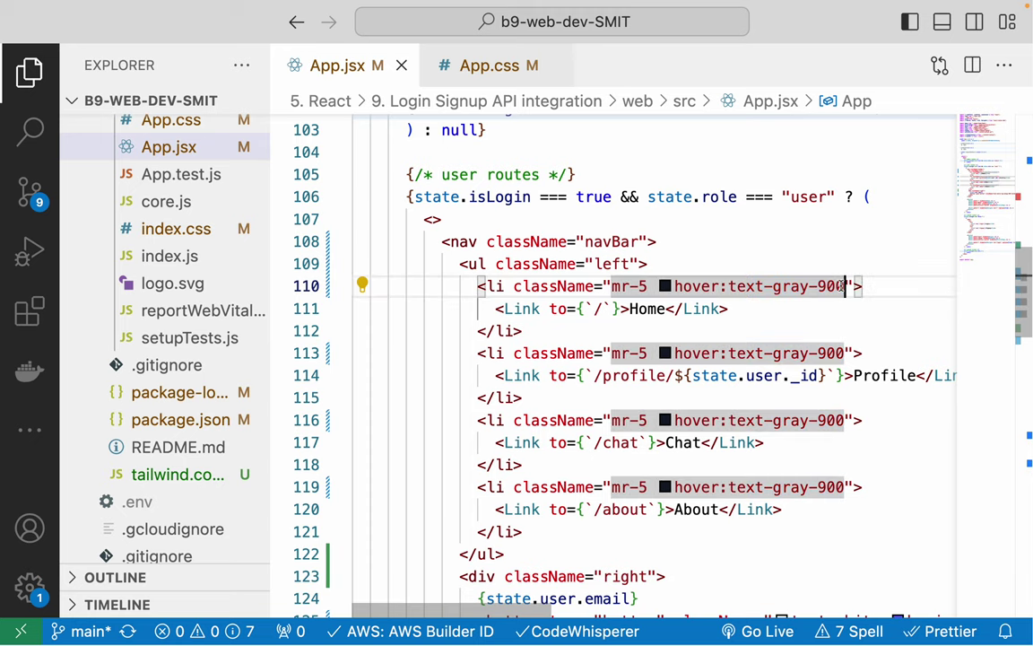
# - Switch to Chrome, reload the React app and check how the navbar links from Home to About respond to hovering
pyautogui.hotkey('ctrl', 'Right')
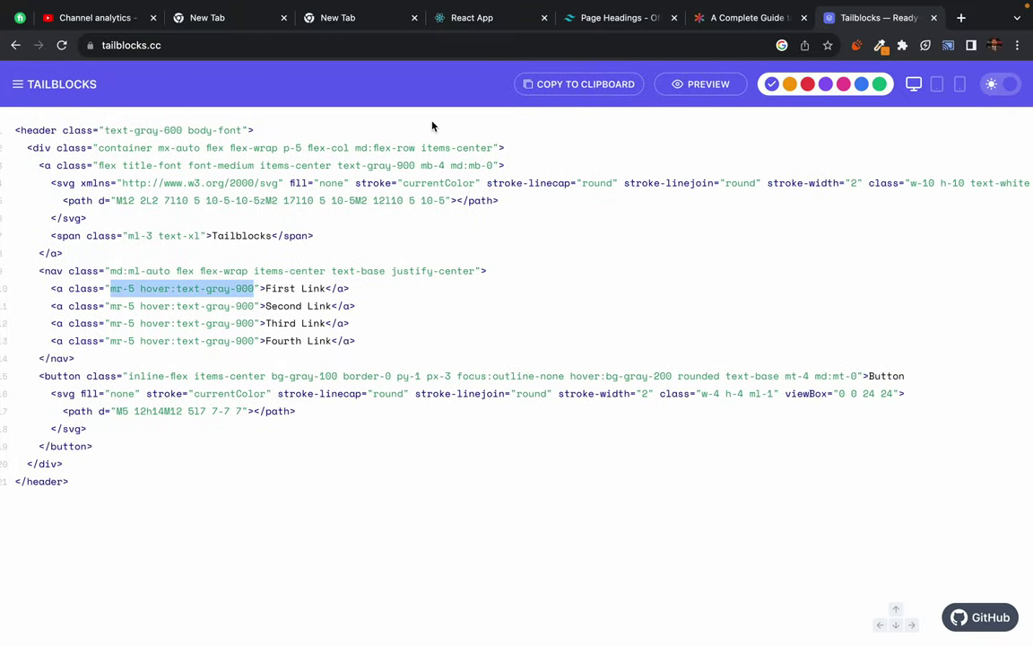
pyautogui.click(433, 11)
pyautogui.press('super+r')
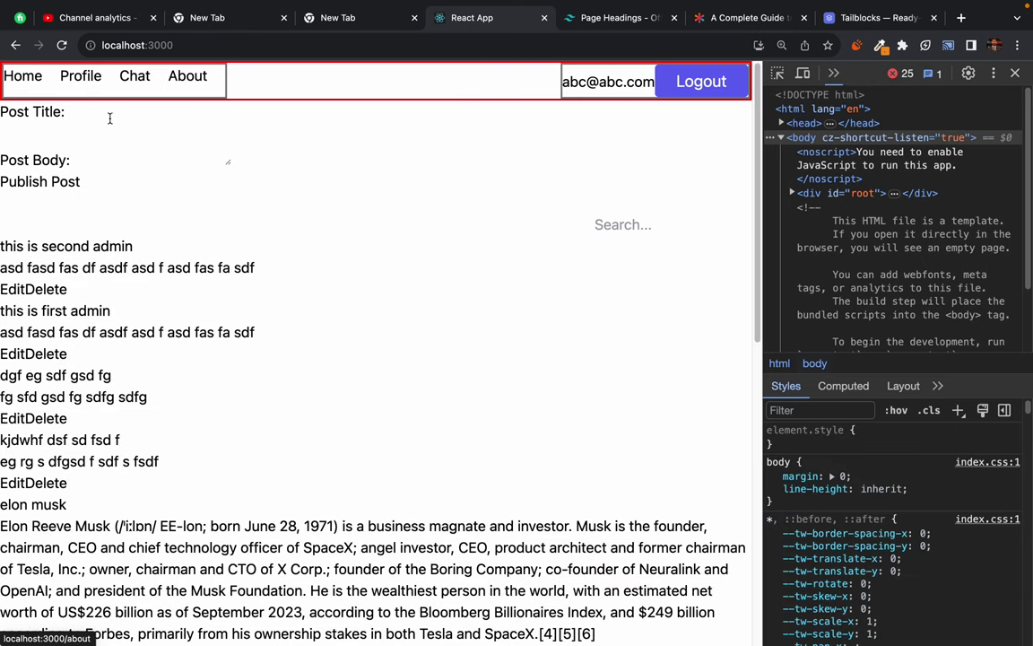
pyautogui.hotkey('ctrl', 'Left')
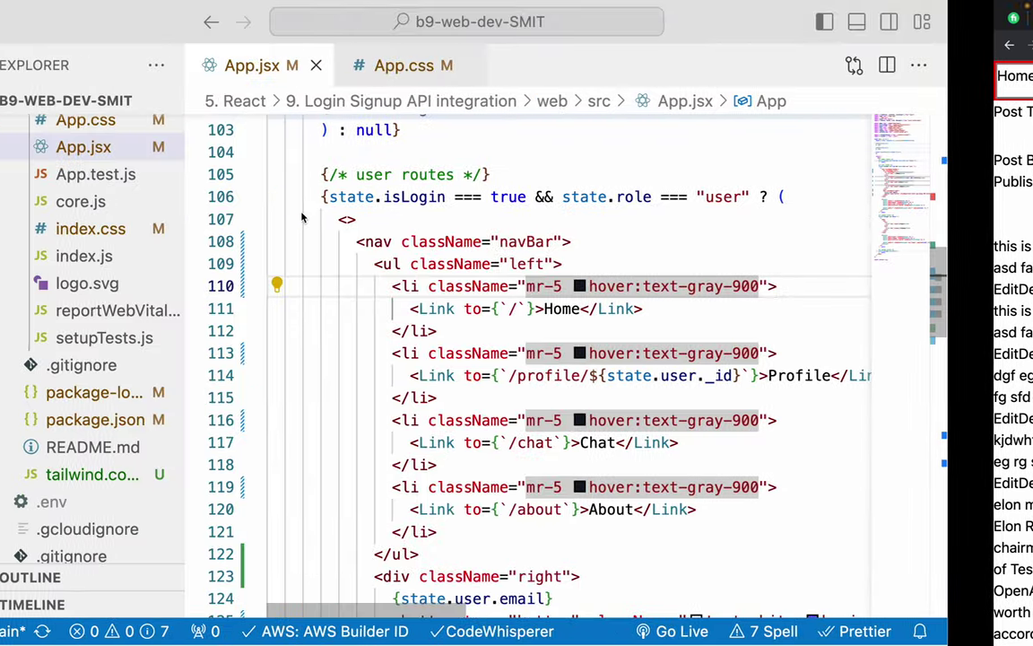
pyautogui.hotkey('ctrl', 'Right')
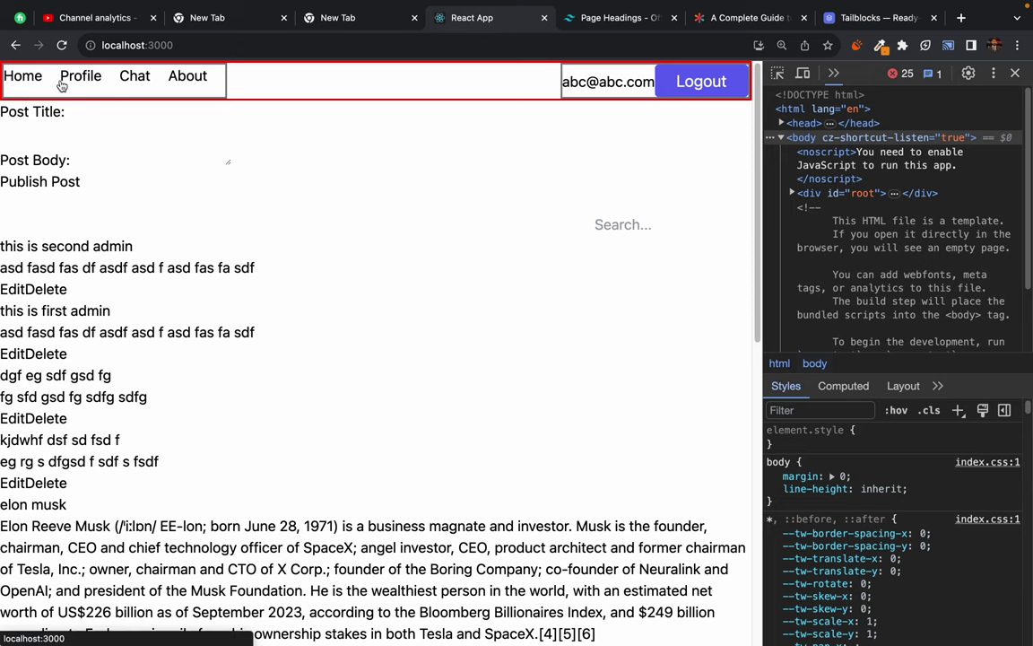
pyautogui.click(63, 78)
pyautogui.click(28, 81)
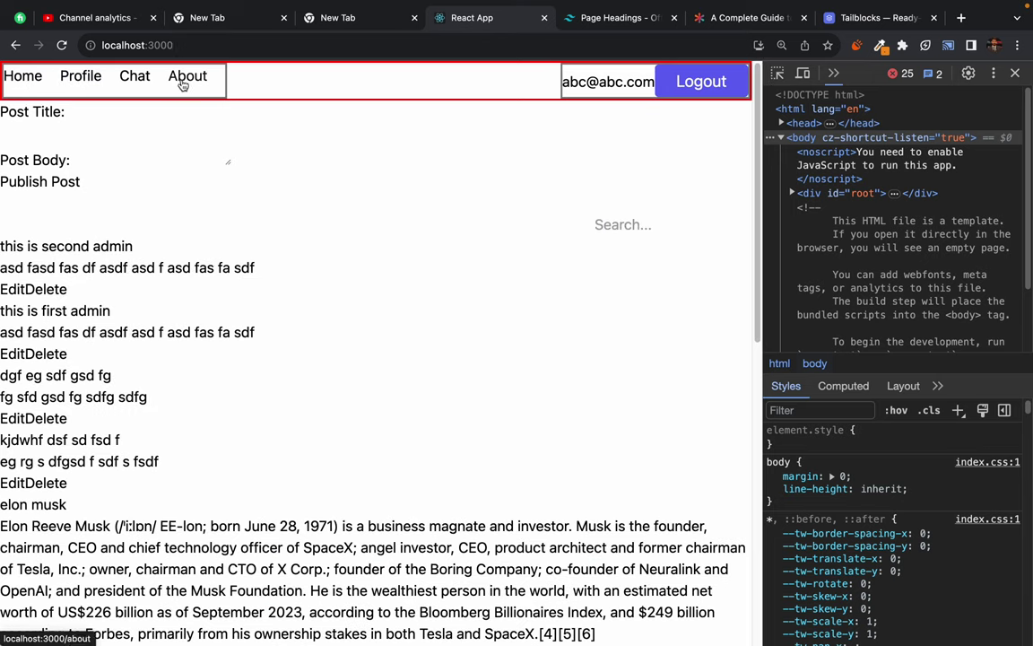
pyautogui.rightClick(30, 80)
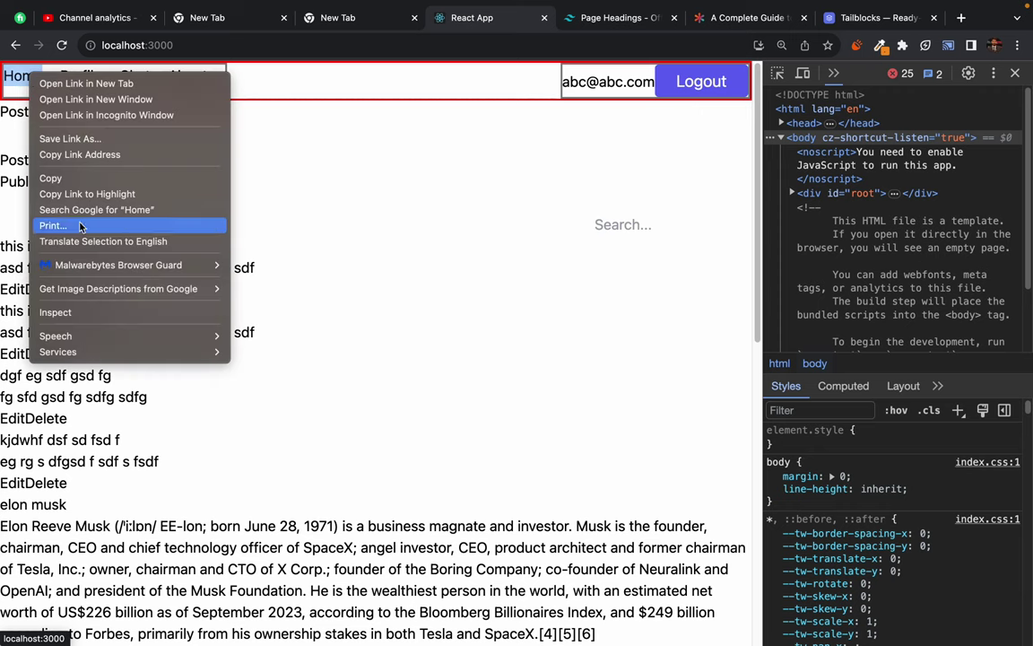
pyautogui.click(417, 377)
pyautogui.press('super+Tab')
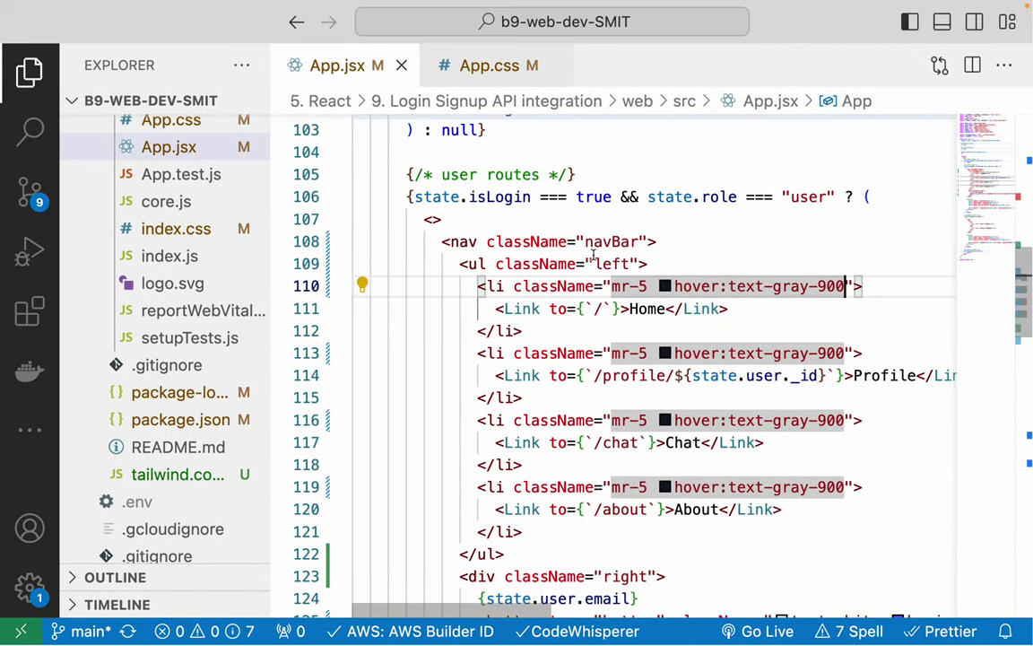
# - Compare the navBar markup in App.jsx with the Tailblocks nav, studying which tag carries the classes on the First Link line
pyautogui.click(585, 287)
pyautogui.click(604, 239)
pyautogui.press('super+Tab')
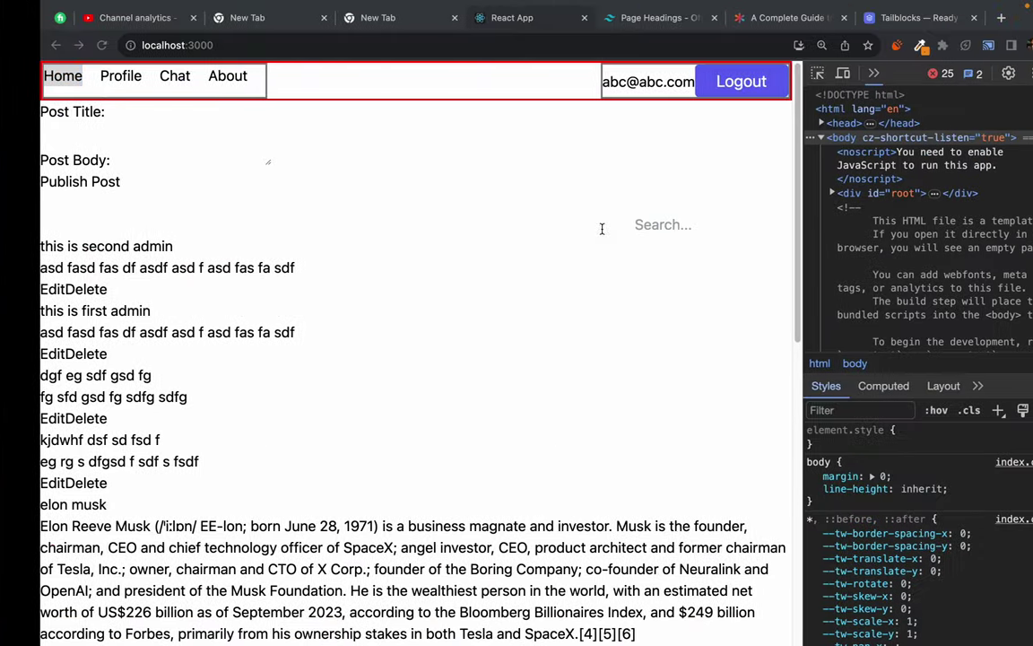
pyautogui.click(860, 18)
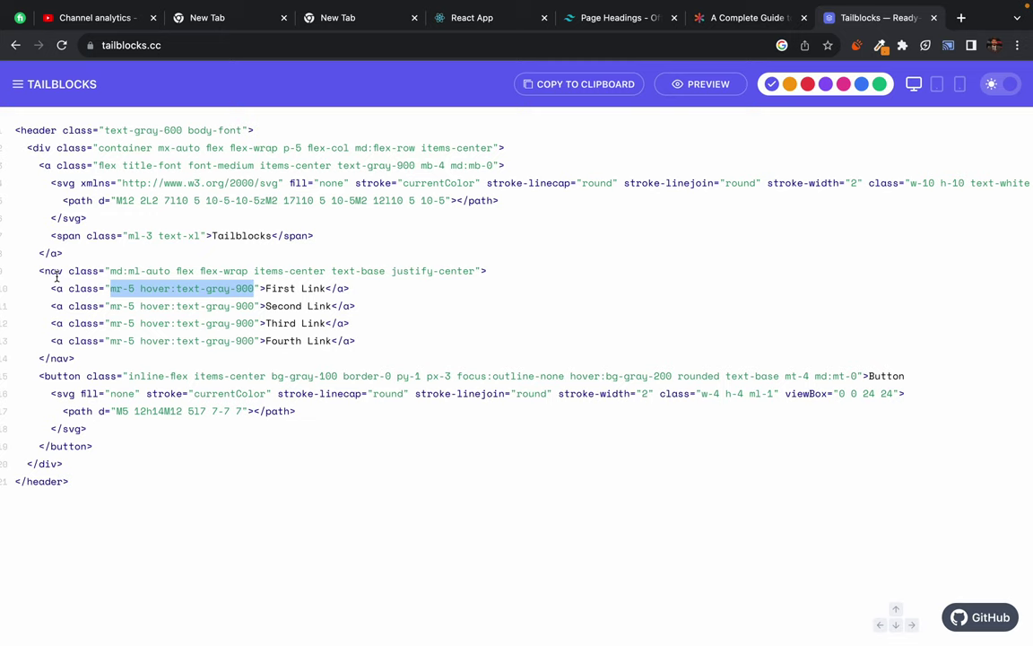
pyautogui.click(60, 319)
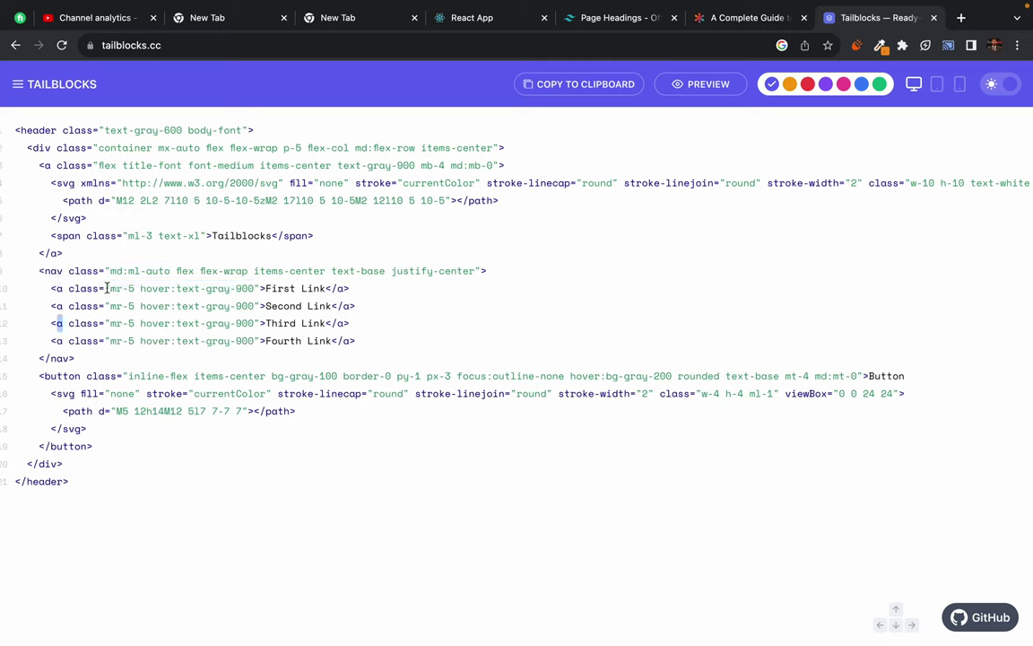
pyautogui.moveTo(109, 288); pyautogui.dragTo(220, 288)
pyautogui.click(241, 287)
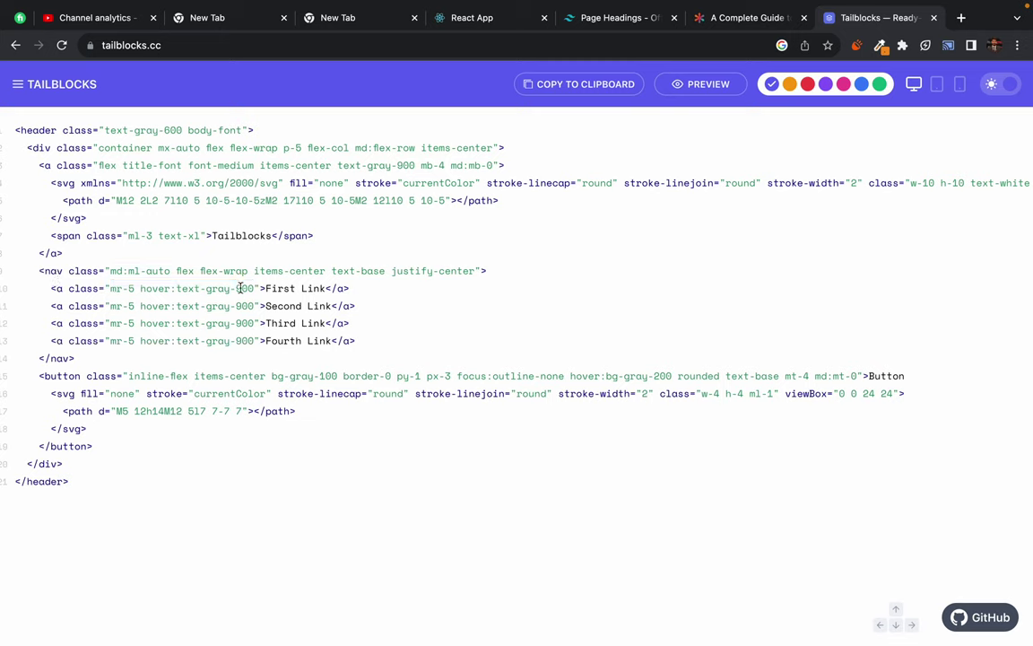
pyautogui.tripleClick(83, 288)
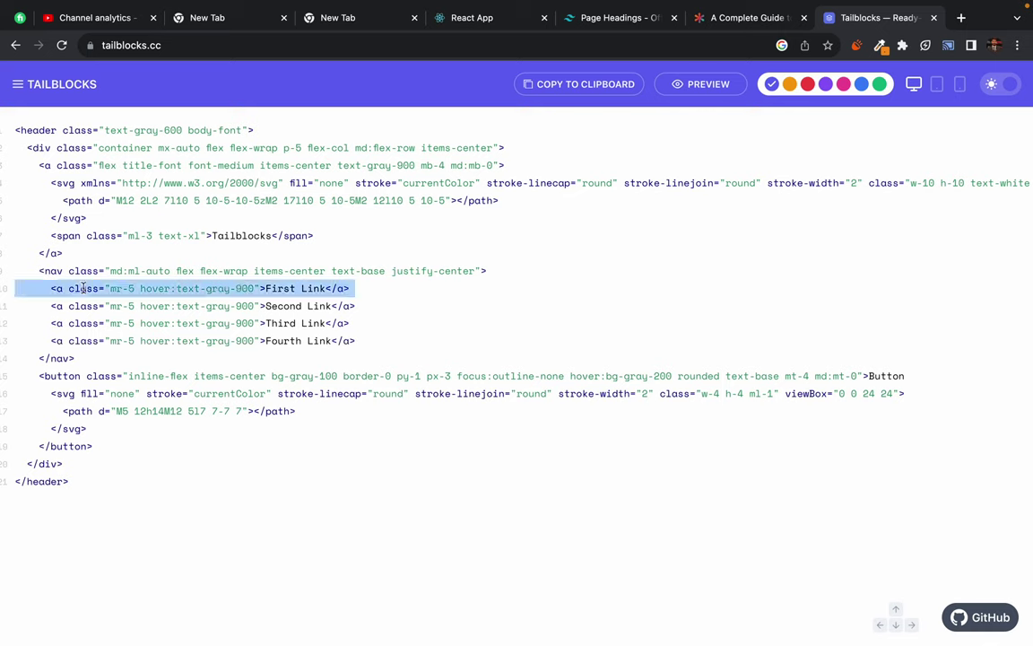
pyautogui.click(50, 288)
pyautogui.moveTo(50, 288); pyautogui.dragTo(350, 288)
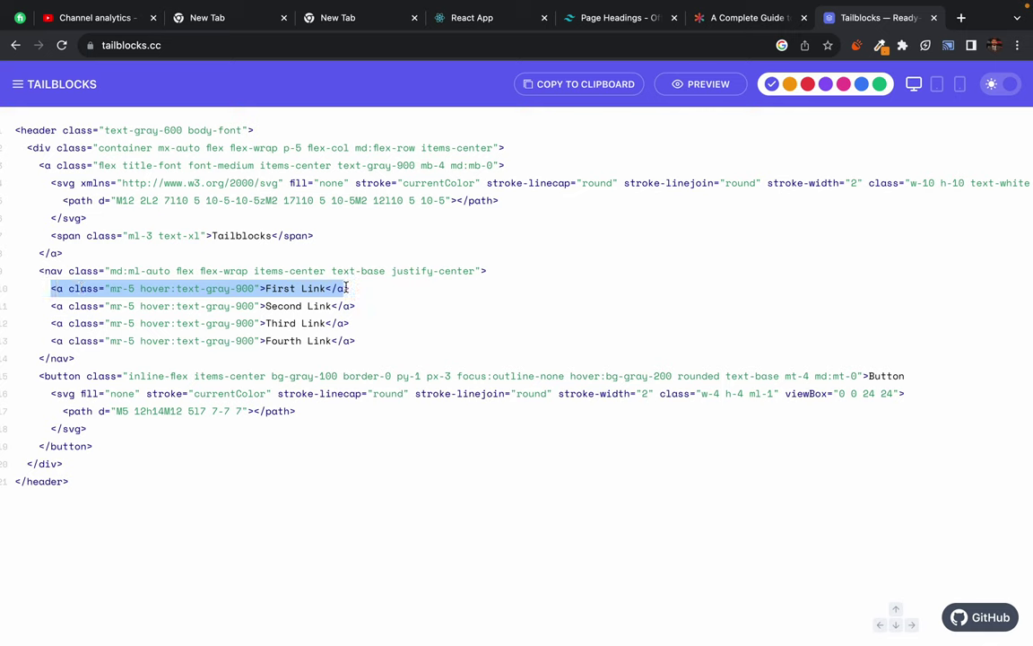
pyautogui.click(354, 290)
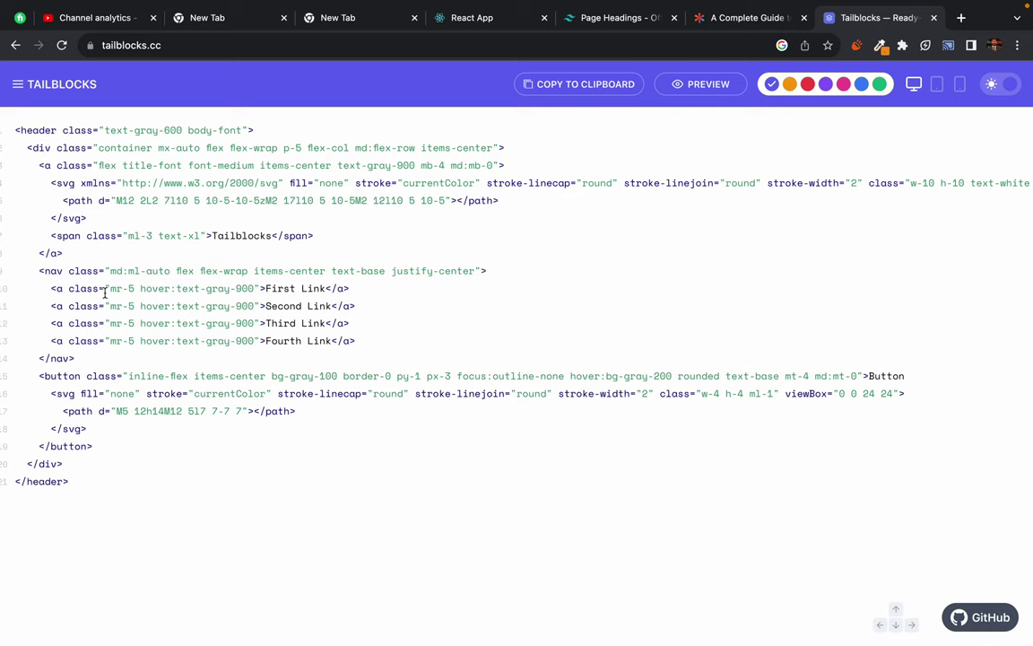
# - Examine the parts of the hover:text-gray-900 class on the First Link anchor in the Tailblocks code
pyautogui.moveTo(146, 288); pyautogui.dragTo(311, 286)
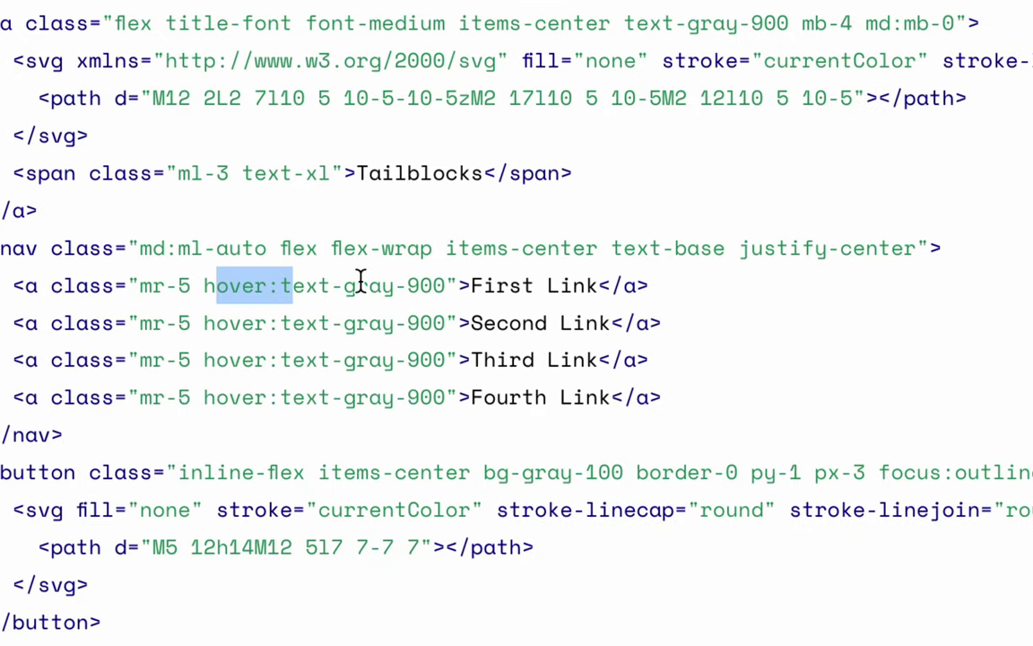
pyautogui.doubleClick(360, 285)
pyautogui.doubleClick(422, 286)
pyautogui.click(303, 286)
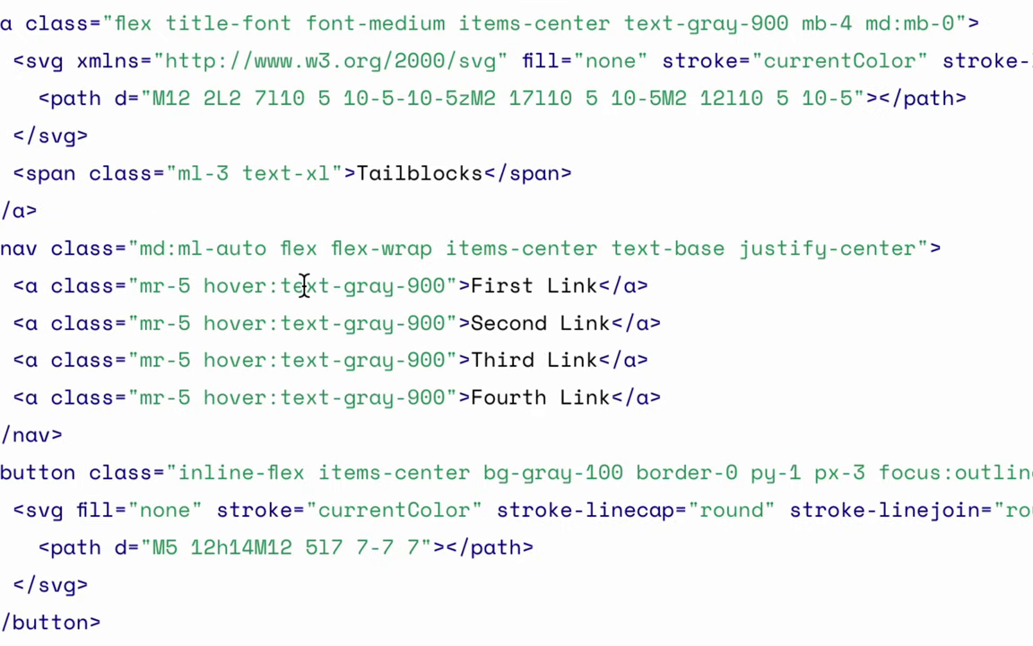
pyautogui.doubleClick(502, 285)
pyautogui.moveTo(205, 286); pyautogui.dragTo(408, 285)
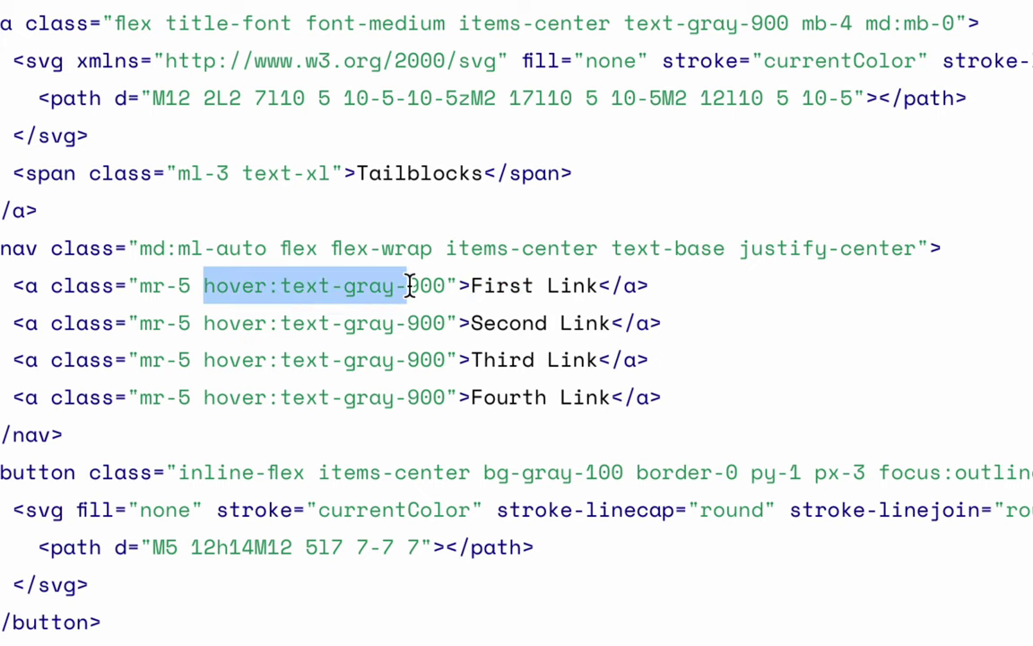
pyautogui.click(408, 285)
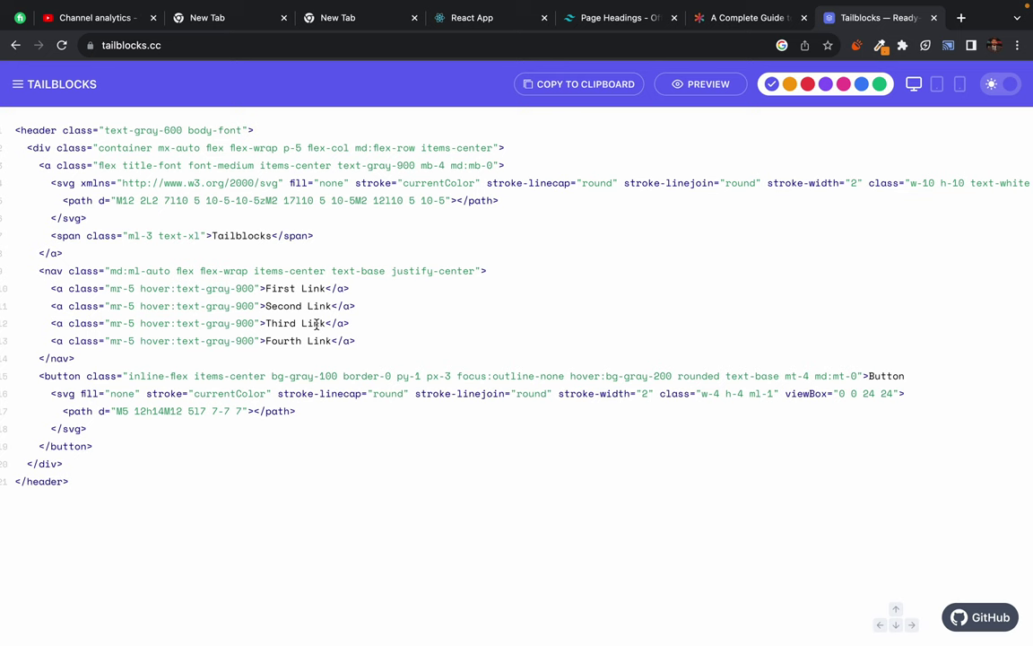
# - Switch back to VS Code and undo the className additions on the four li tags in App.jsx
pyautogui.press('super+Tab')
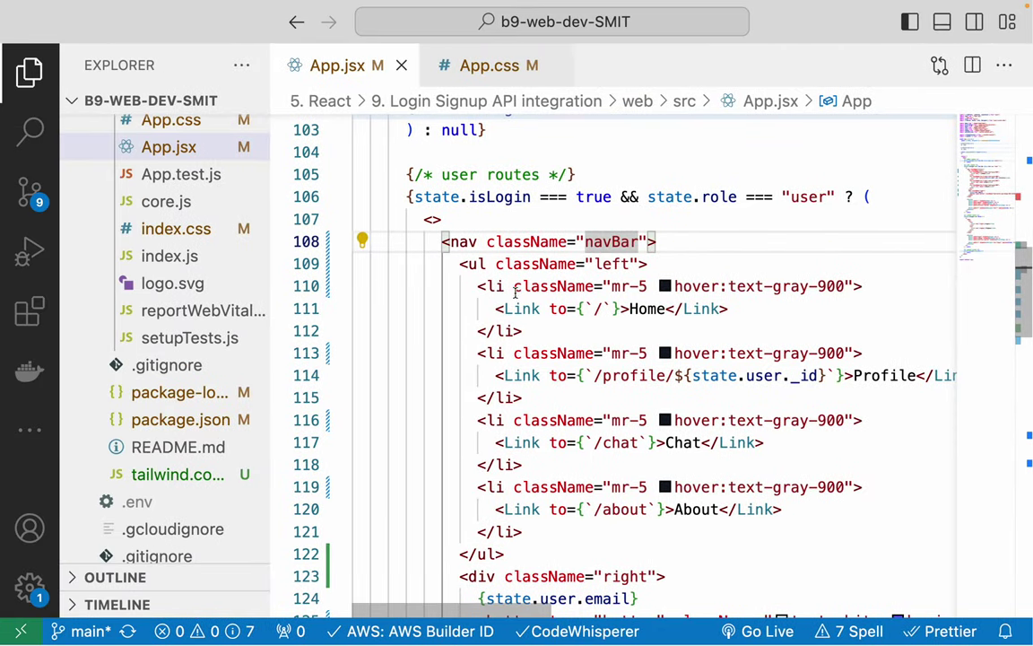
pyautogui.press('super+z')
pyautogui.press('super+z')
pyautogui.press('super+z')
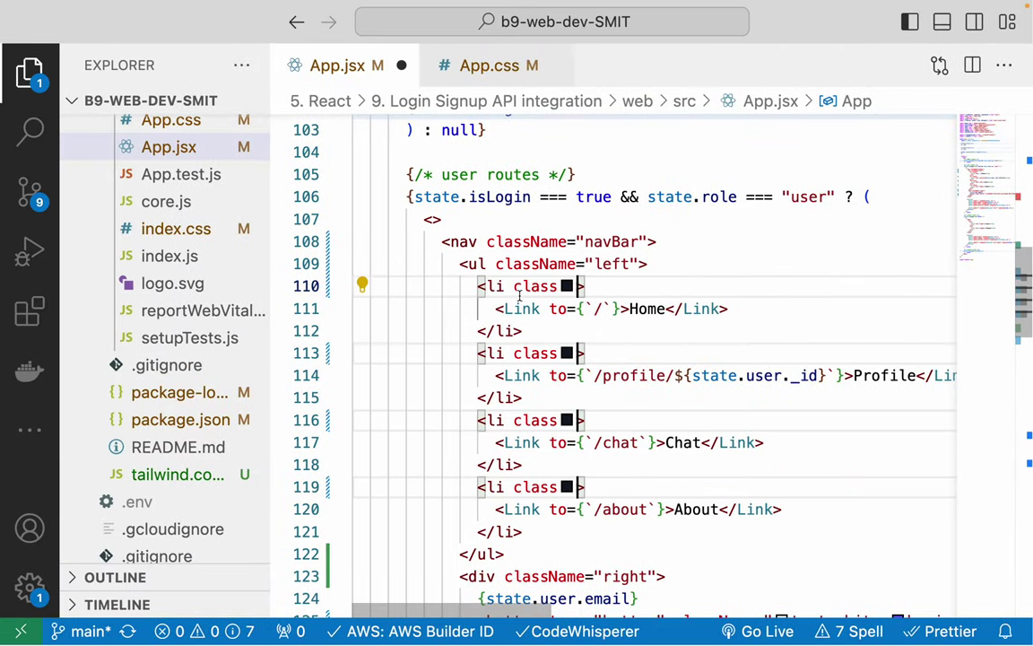
pyautogui.press('super+z')
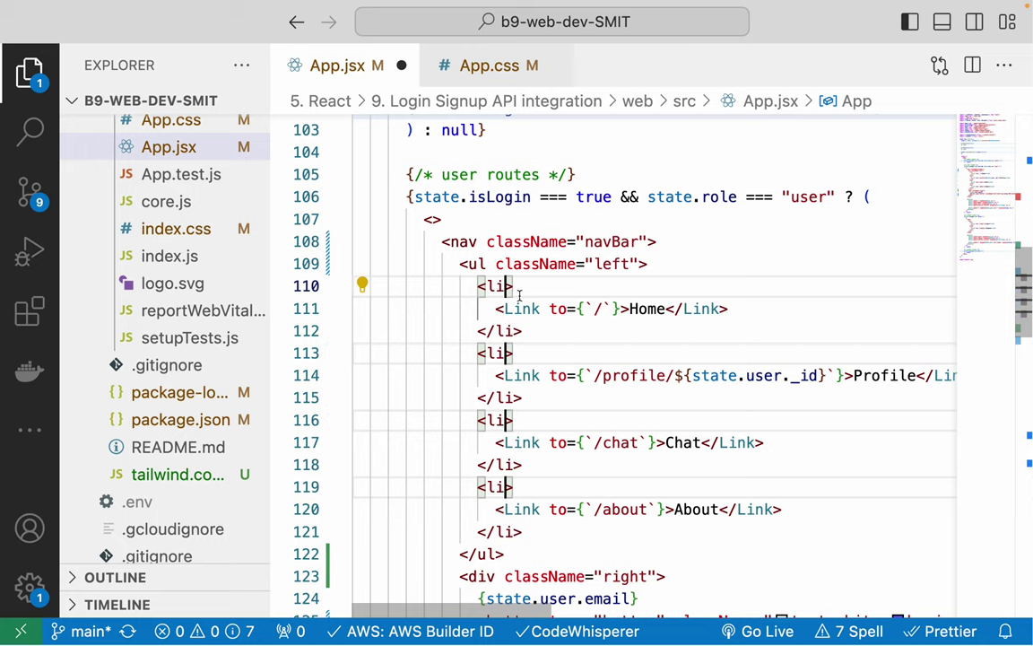
# - Add className "mr-5 hover:text-gray-900" to all four navbar Link tags at once, save, and view the React app in Chrome
pyautogui.press('Down')
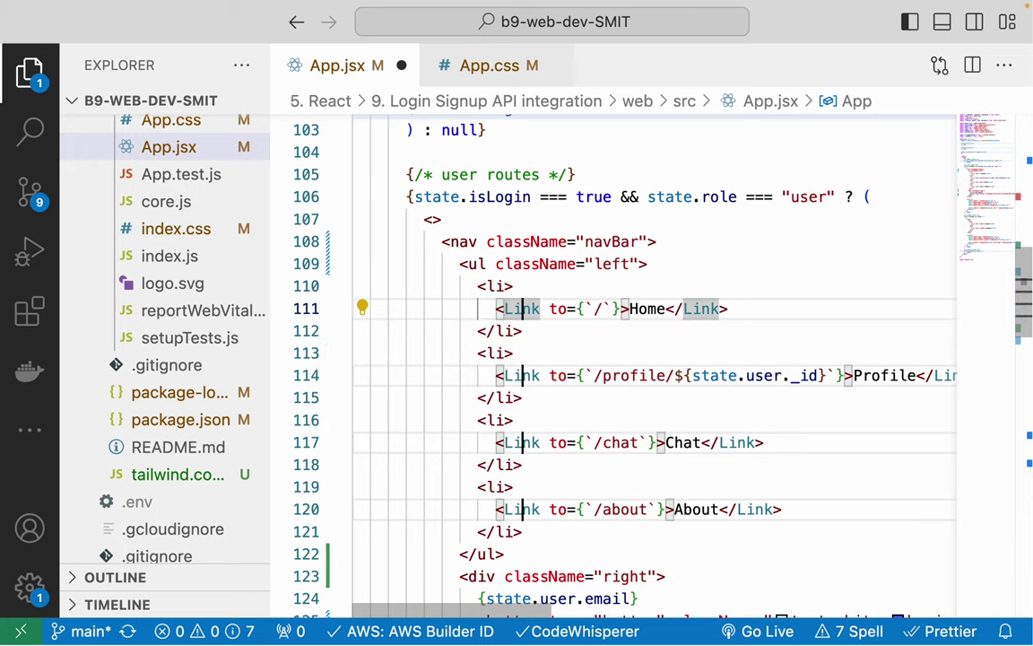
pyautogui.hotkey('alt', 'Right')
pyautogui.write('cl')
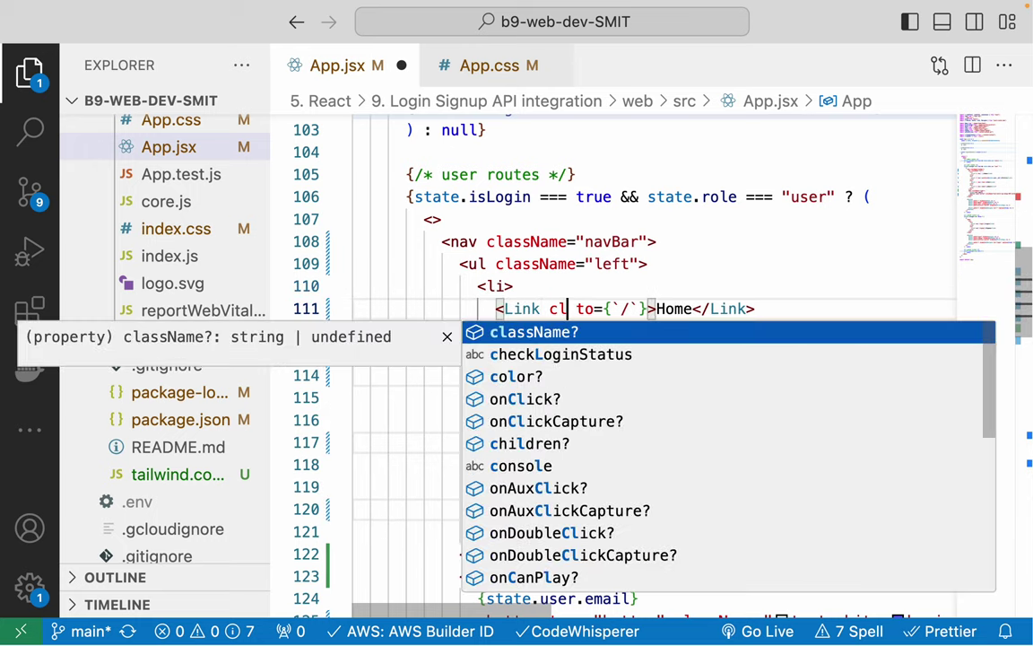
pyautogui.press('Return')
pyautogui.write('mr-5 hover:text-gray-900')
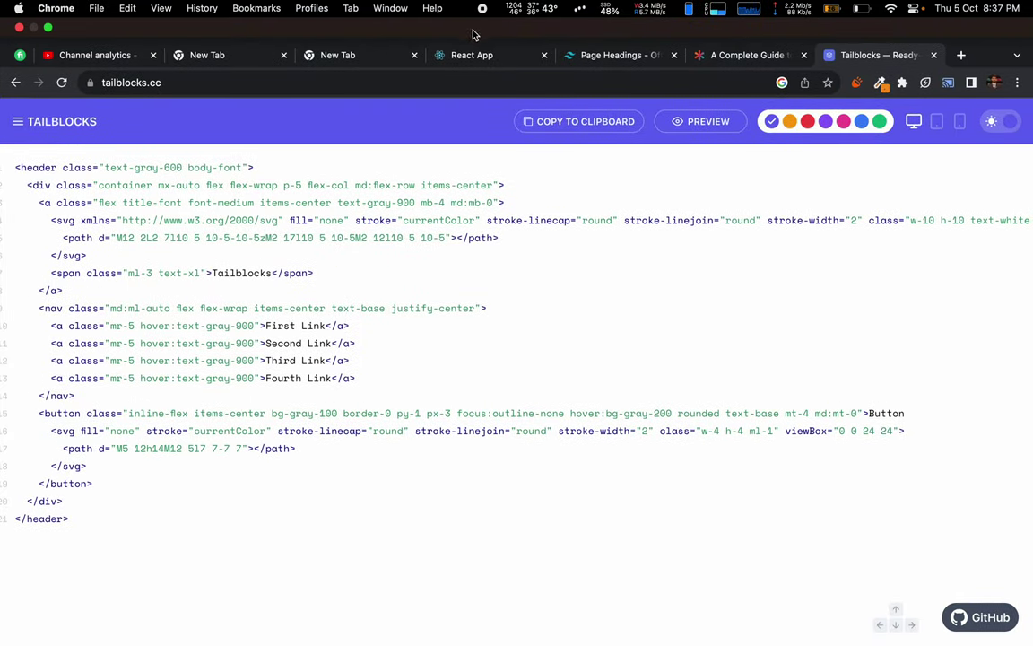
pyautogui.click(489, 18)
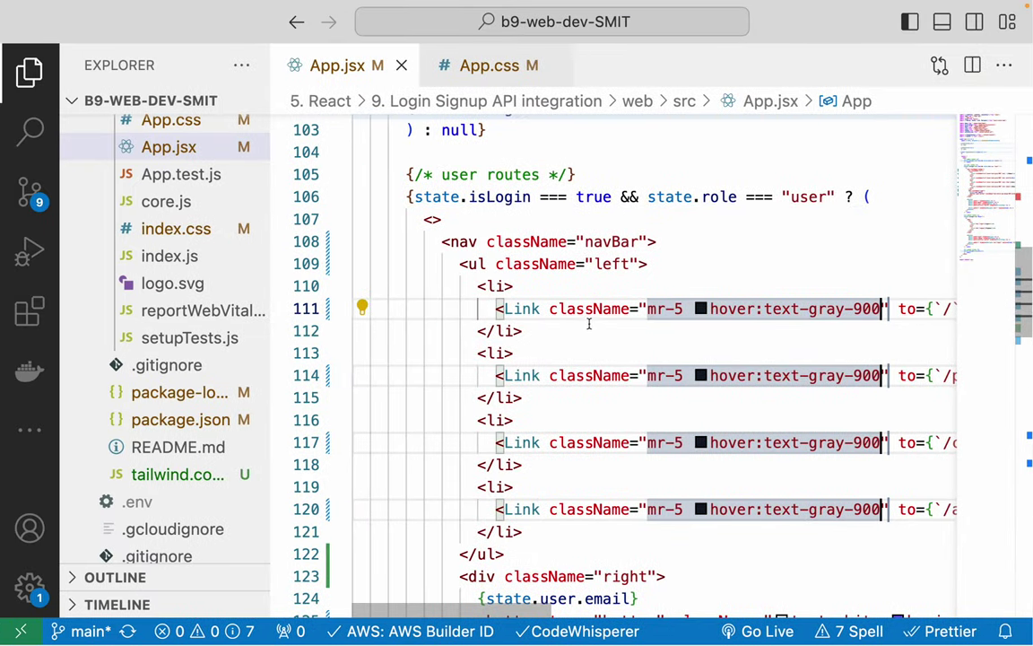
# - Replace gray with indigo in the hover text colour class of all four navbar Link tags at once
pyautogui.click(589, 323)
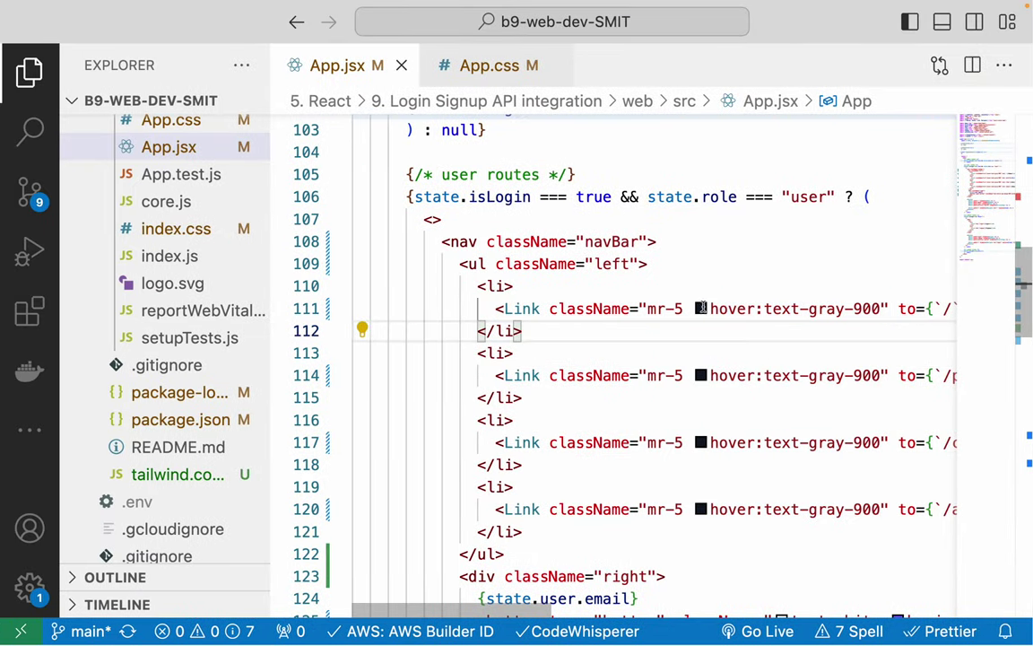
pyautogui.moveTo(700, 307)
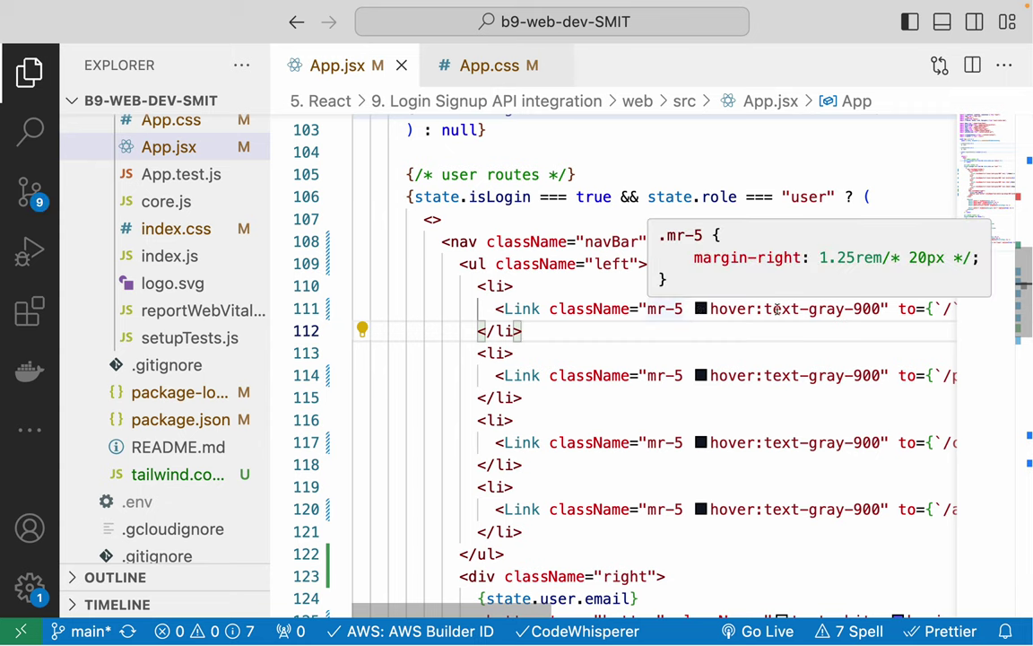
pyautogui.click(883, 308)
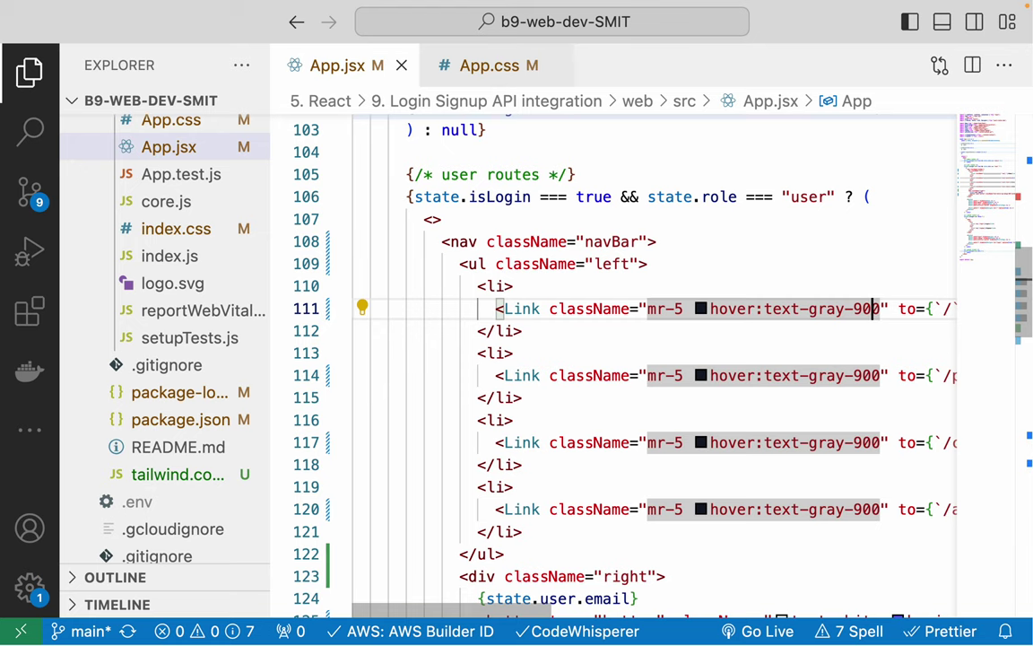
pyautogui.press('super+d')
pyautogui.press('super+d')
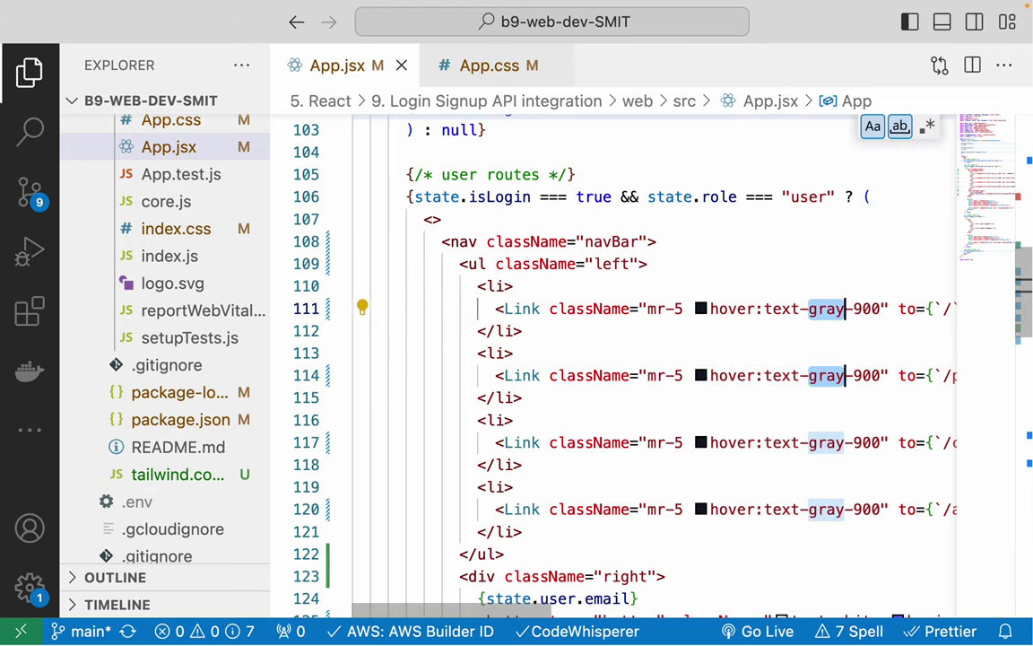
pyautogui.press('super+d')
pyautogui.press('super+d')
pyautogui.press('super+f')
pyautogui.scroll(-1, 768, 401)
pyautogui.scroll(-5, 769, 400)
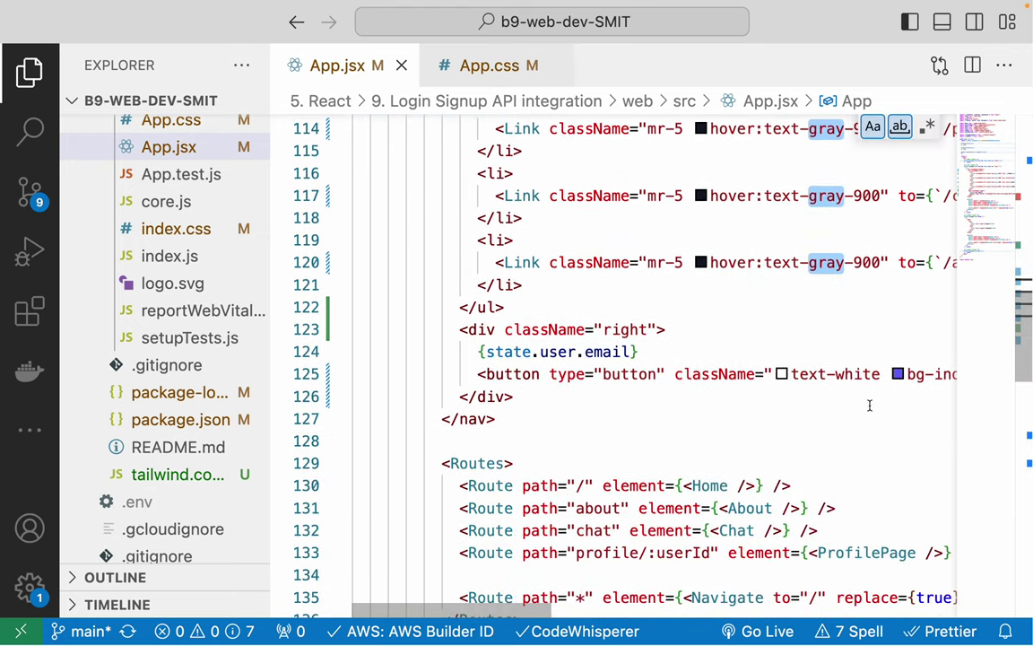
pyautogui.press('Escape')
pyautogui.hscroll(5, 869, 404)
pyautogui.scroll(1, 870, 405)
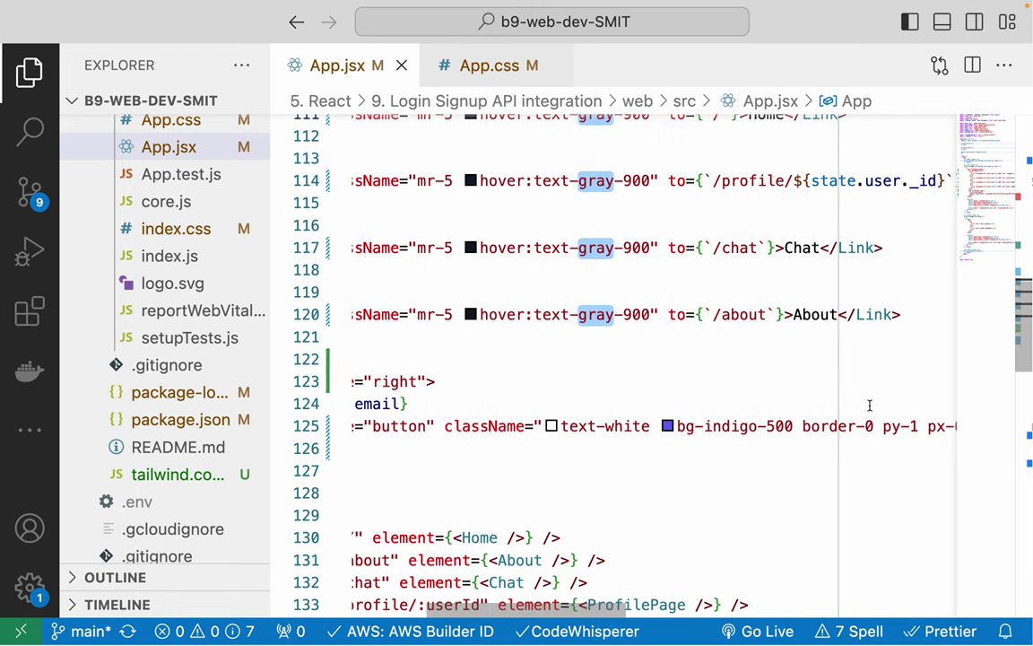
pyautogui.press('BackSpace')
pyautogui.write('ind')
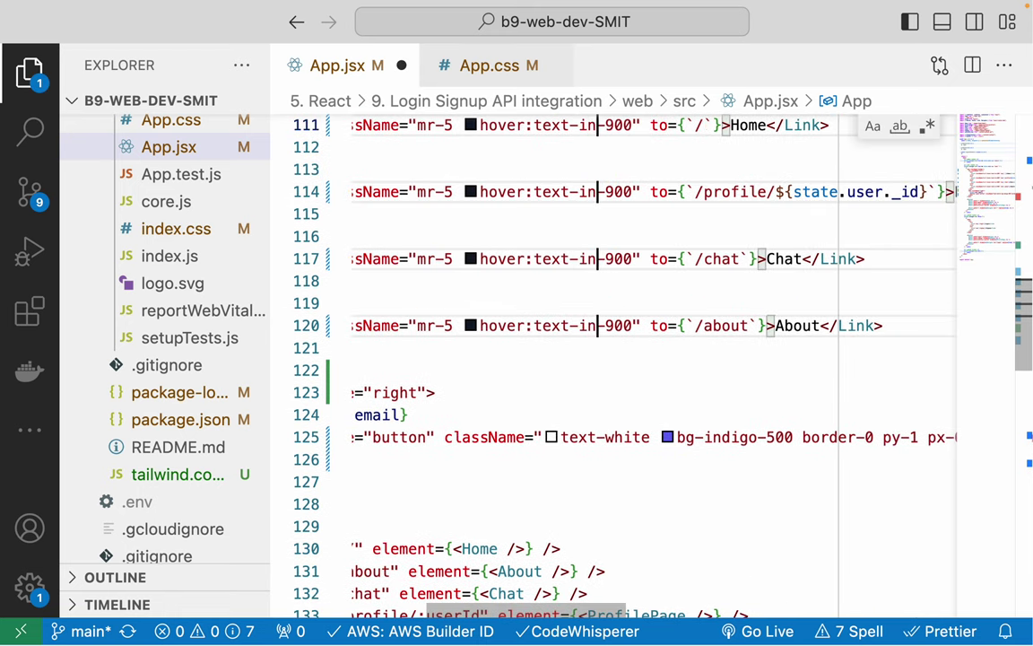
pyautogui.write('igo')
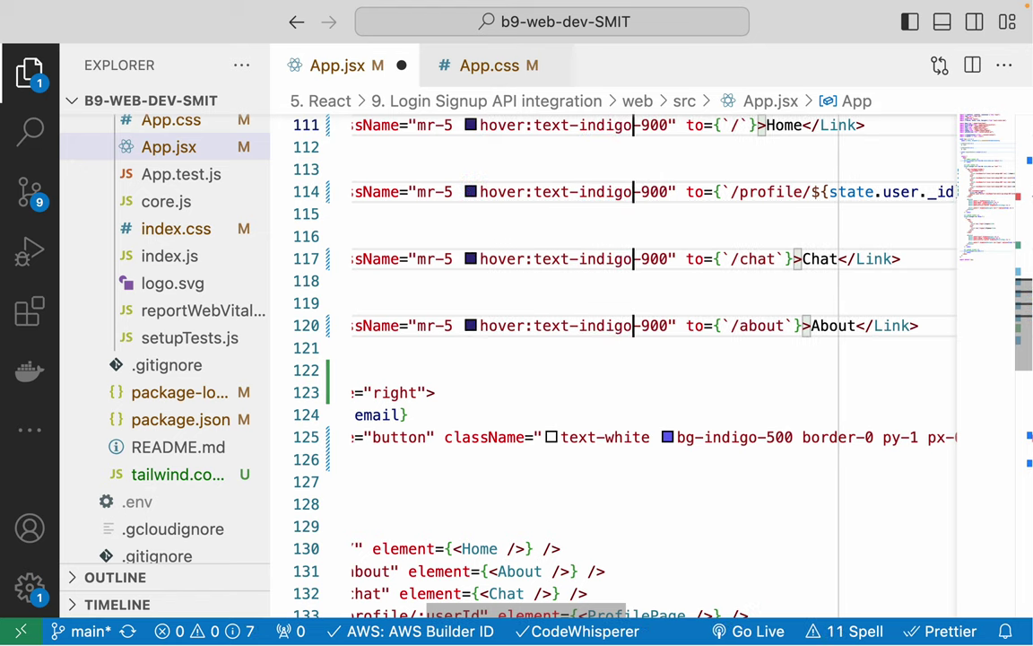
# - Set the hover colour shade to 500 in all four Link tags, making hover:text-indigo-500, and save App.jsx
pyautogui.press('Right')
pyautogui.press('Right')
pyautogui.press('BackSpace')
pyautogui.write('5')
pyautogui.hotkey('ctrl', 's')
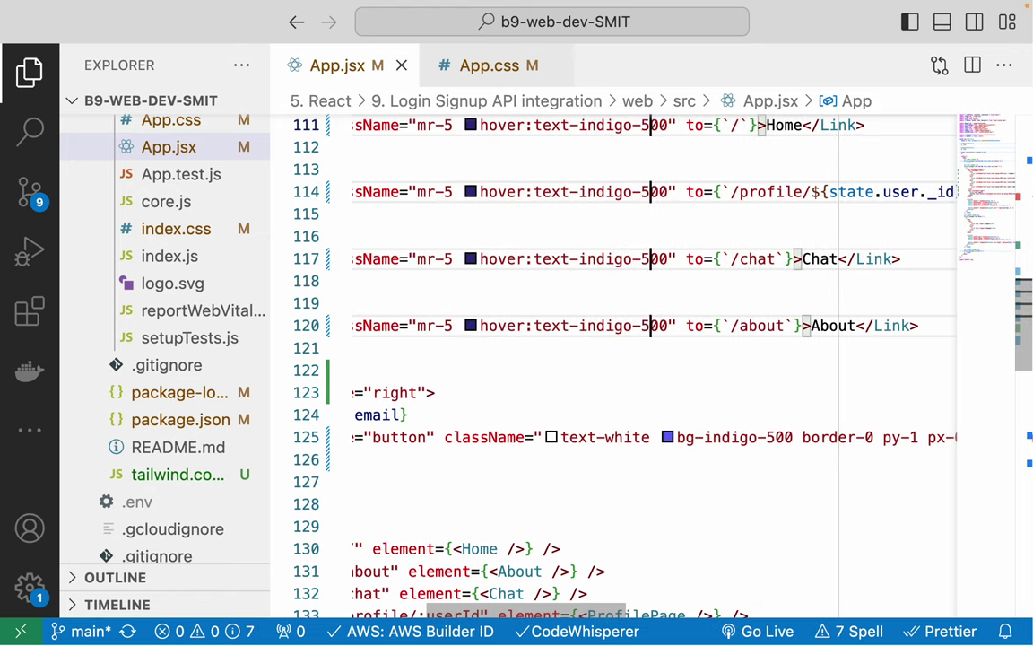
pyautogui.click(583, 385)
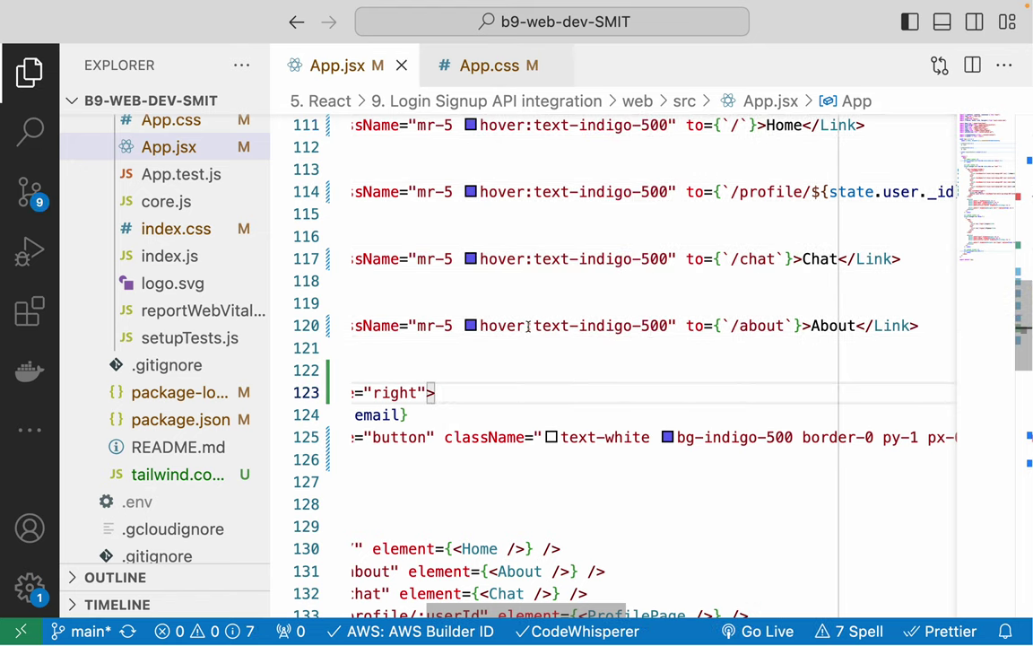
# - Reload the React app in Chrome to check the navbar links' hover colour, and return to VS Code
pyautogui.hotkey('ctrl', 'Right')
pyautogui.press('super+r')
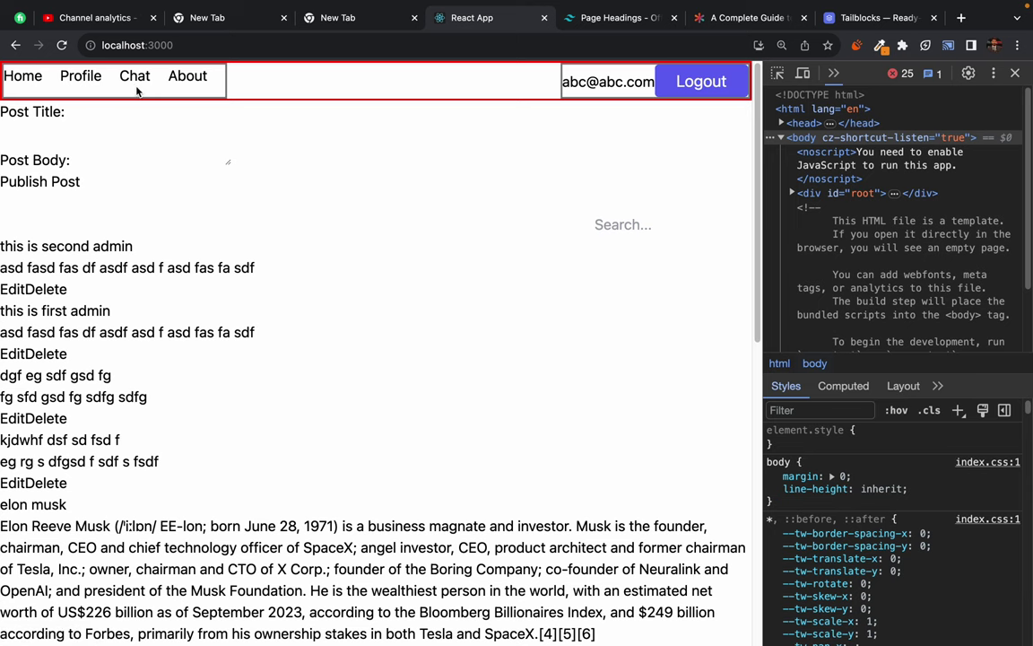
pyautogui.hotkey('ctrl', 'Left')
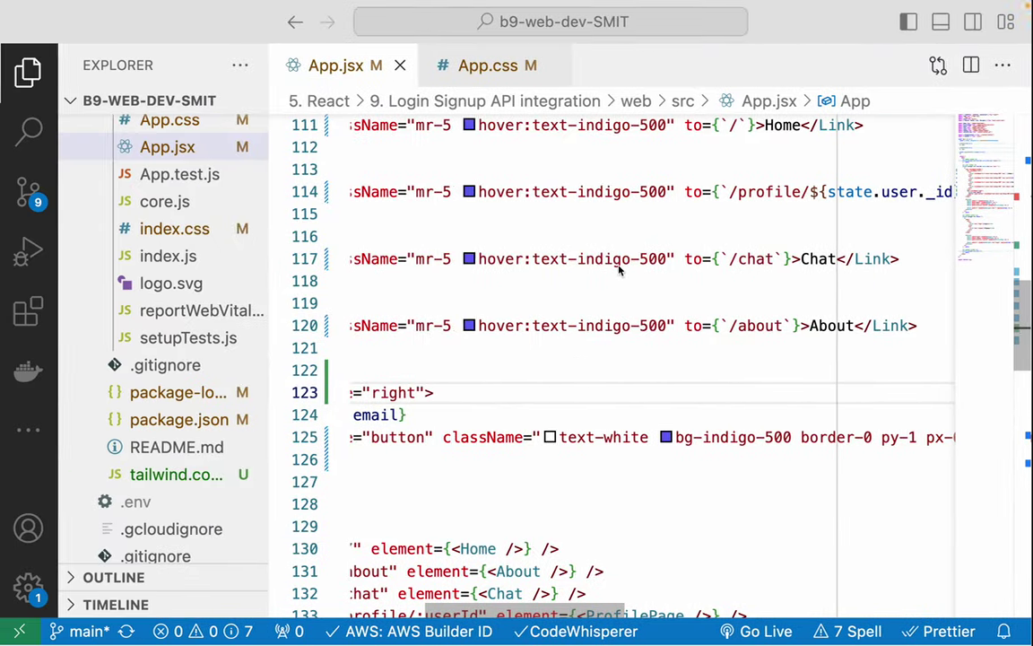
# - Insert a border class before mr-5 in the className of all four navbar Link tags at once
pyautogui.hscroll(-5, 534, 336)
pyautogui.scroll(3, 534, 336)
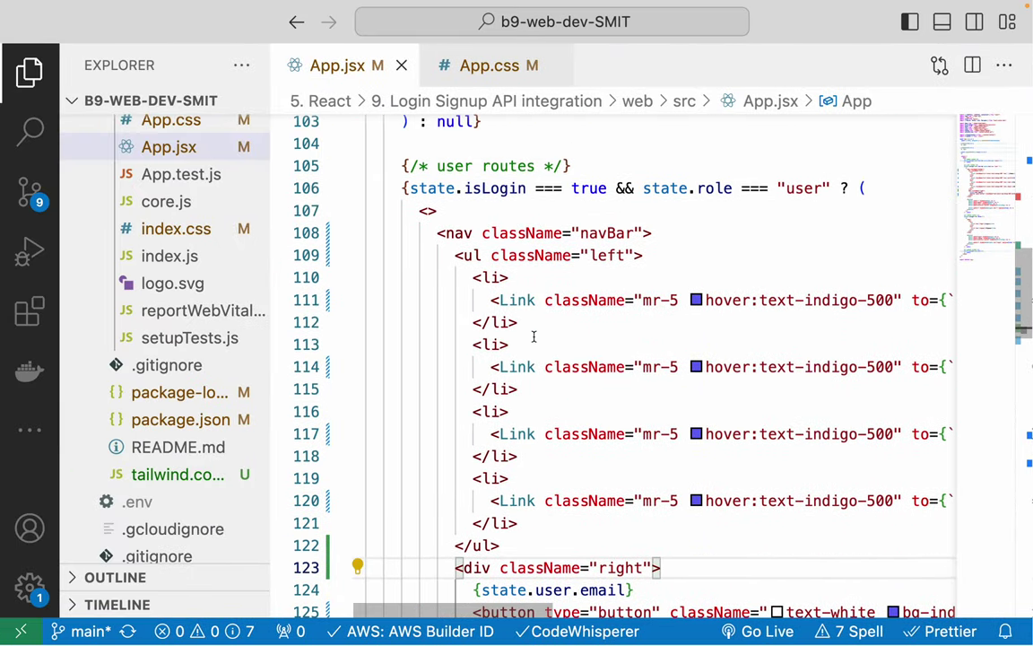
pyautogui.click(643, 302)
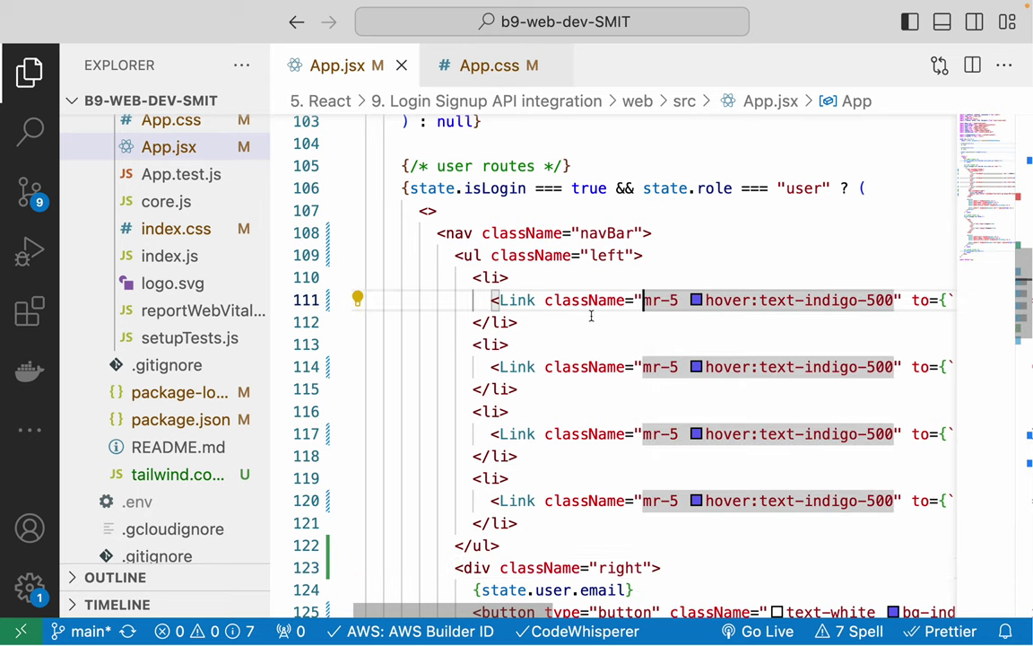
pyautogui.moveTo(547, 303); pyautogui.dragTo(643, 303)
pyautogui.press('super+d')
pyautogui.press('super+d')
pyautogui.press('super+d')
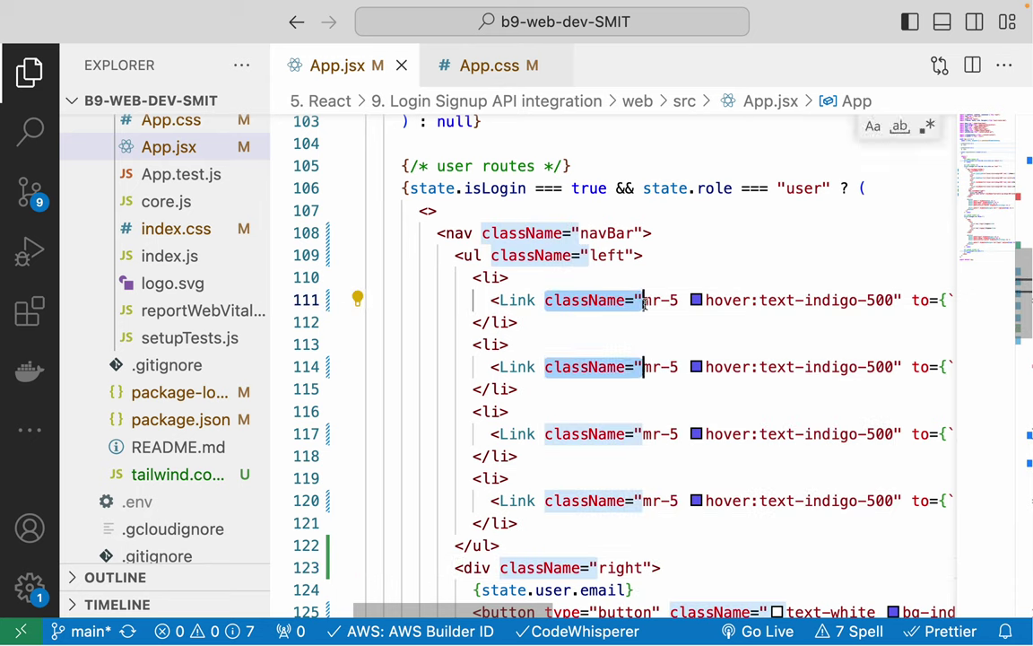
pyautogui.press('Right')
pyautogui.press('ctrl+shift+super+Right')
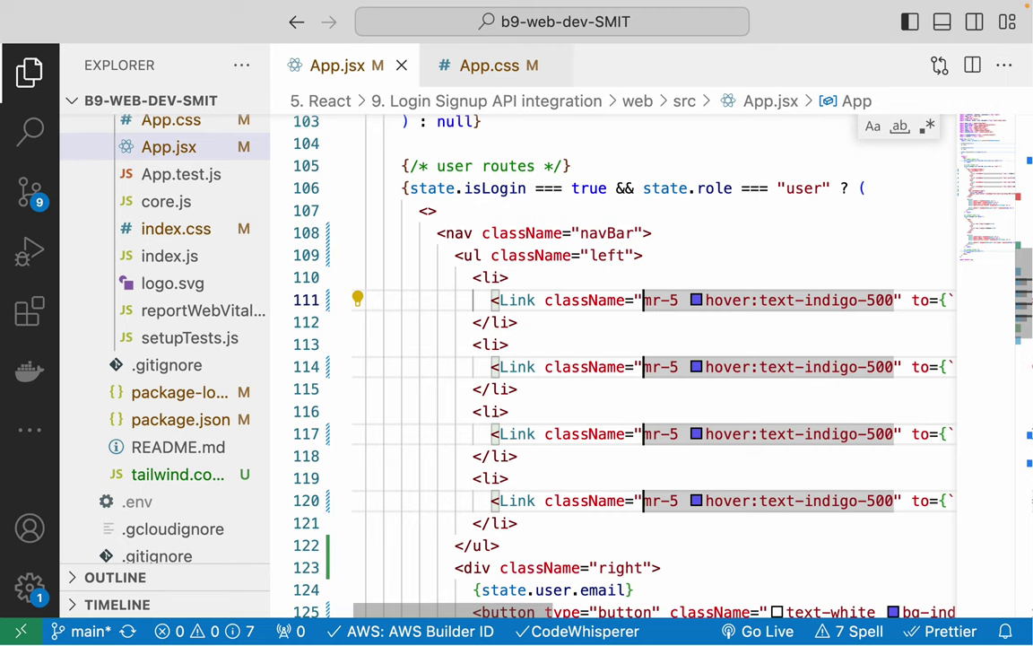
pyautogui.press('Left')
pyautogui.write('border')
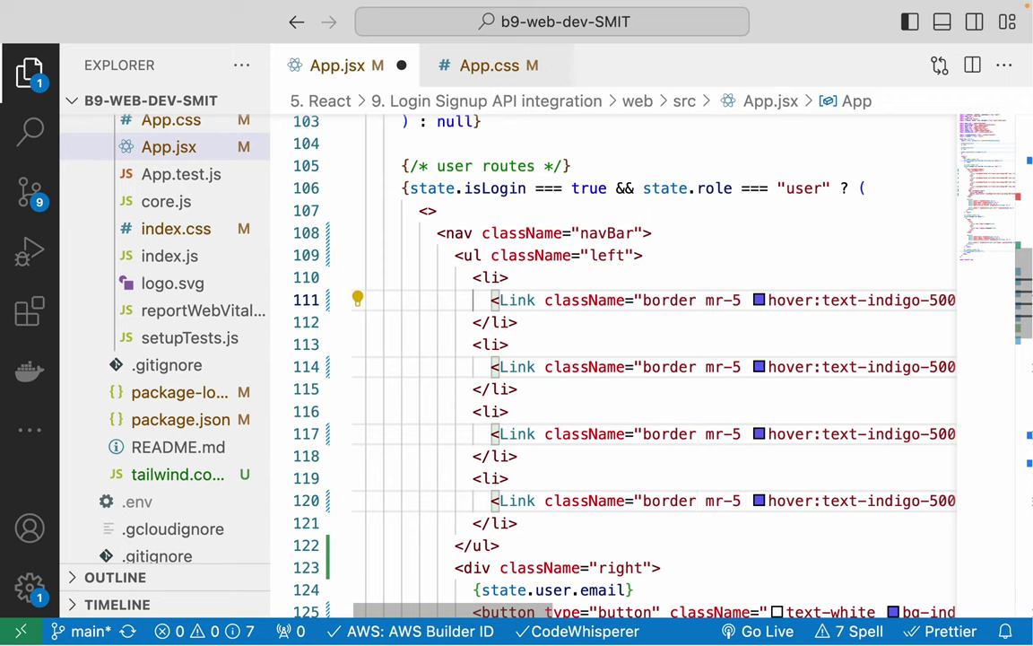
# - Remove the border class from all four Link tags and retype it in the same place before mr-5
pyautogui.press('BackSpace')
pyautogui.press('BackSpace')
pyautogui.press('BackSpace')
pyautogui.press('BackSpace')
pyautogui.press('BackSpace')
pyautogui.press('BackSpace')
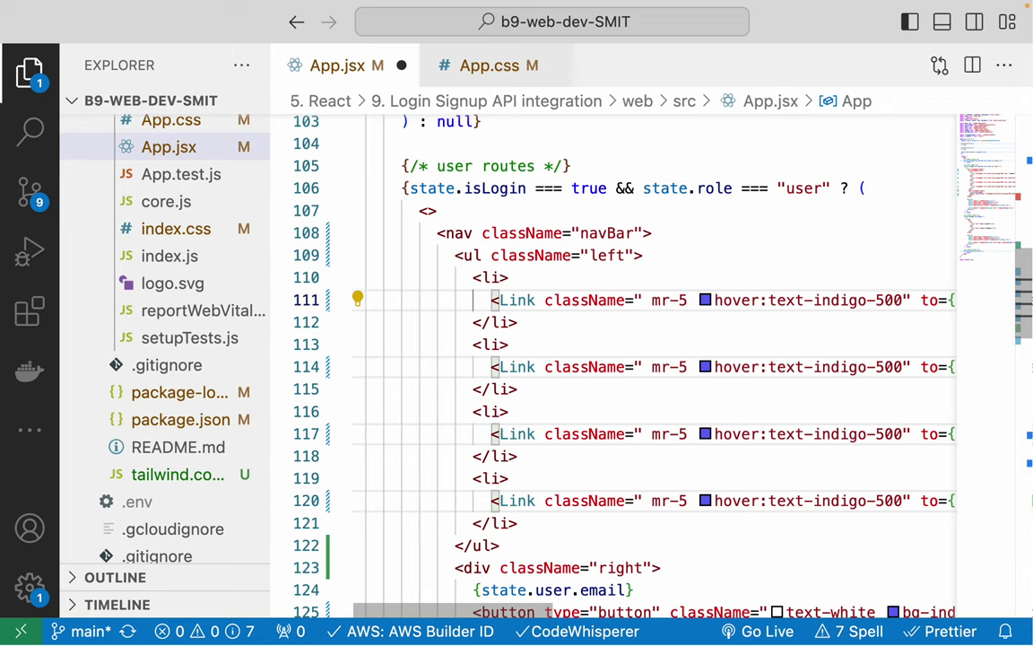
pyautogui.write('b')
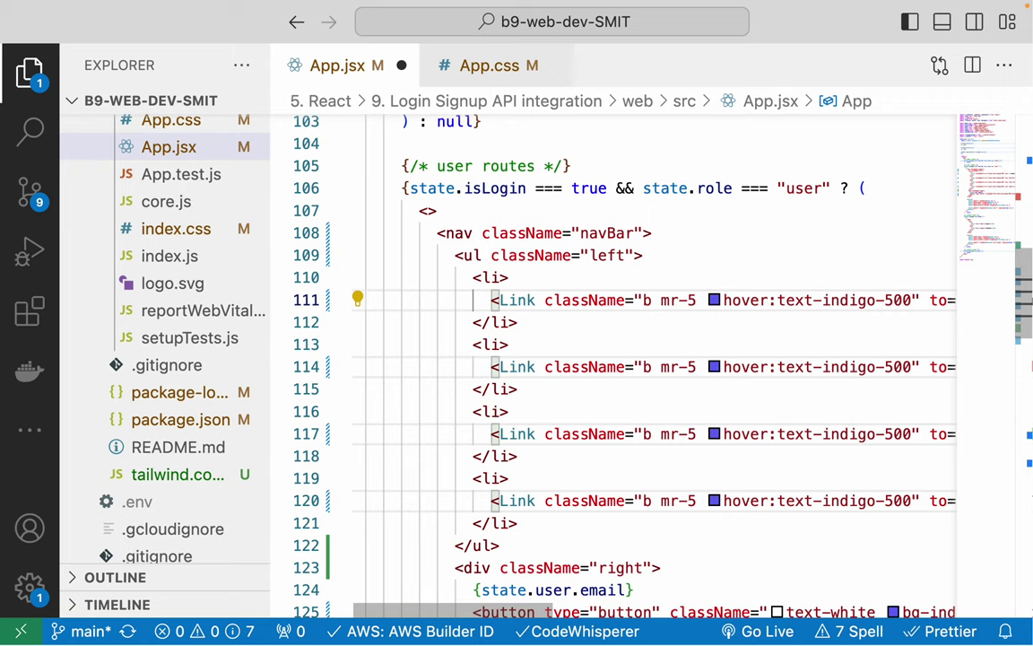
pyautogui.press('BackSpace')
pyautogui.write('border')
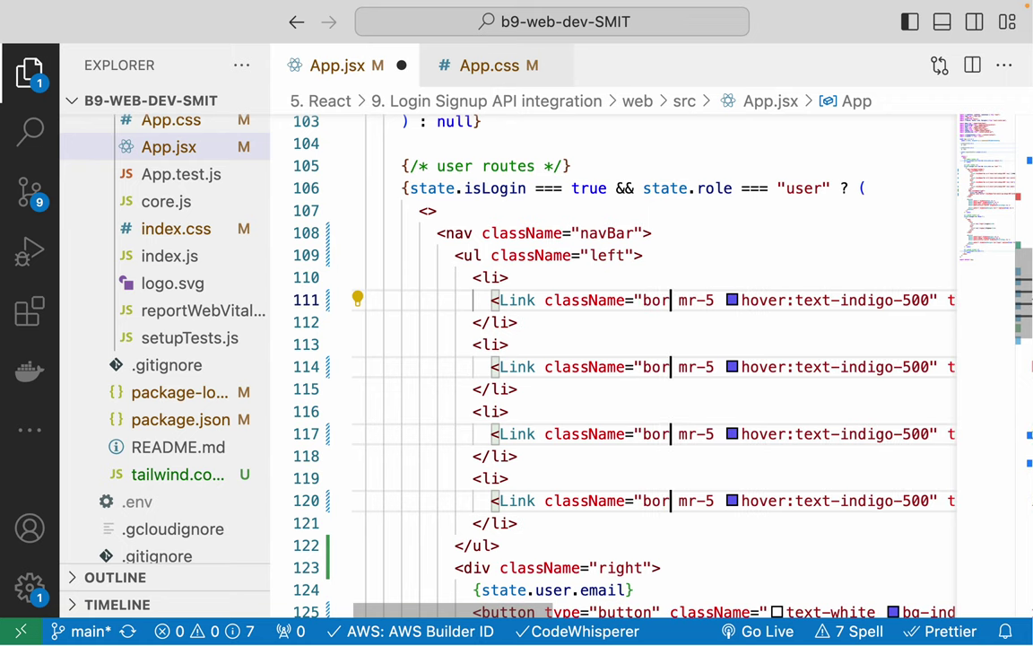
# - Replace the retyped class with b in all four Link tags, trying to bring up class suggestions
pyautogui.press('BackSpace')
pyautogui.press('BackSpace')
pyautogui.press('BackSpace')
pyautogui.press('BackSpace')
pyautogui.press('BackSpace')
pyautogui.press('BackSpace')
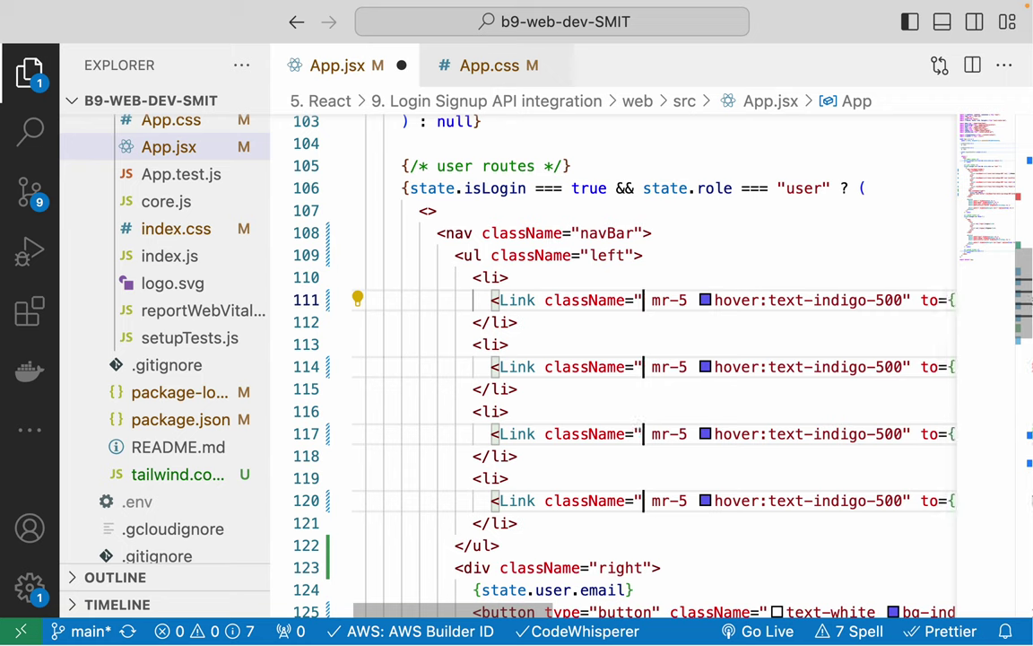
pyautogui.write('b')
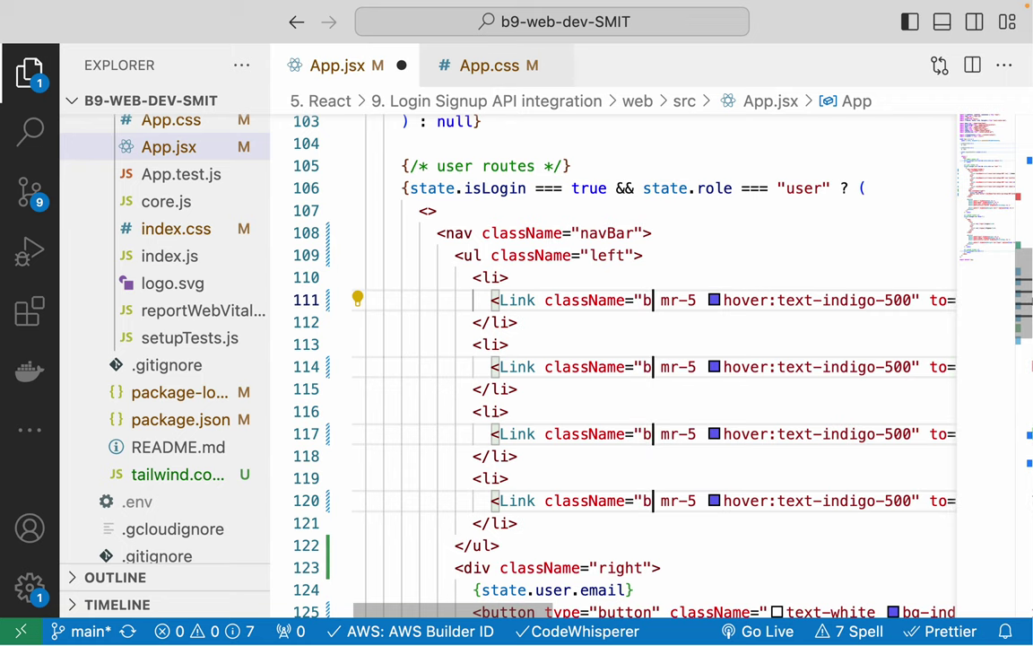
pyautogui.press('super+space')
pyautogui.press('Escape')
pyautogui.press('ctrl+shift+super+Right')
pyautogui.press('ctrl+shift+super+Right')
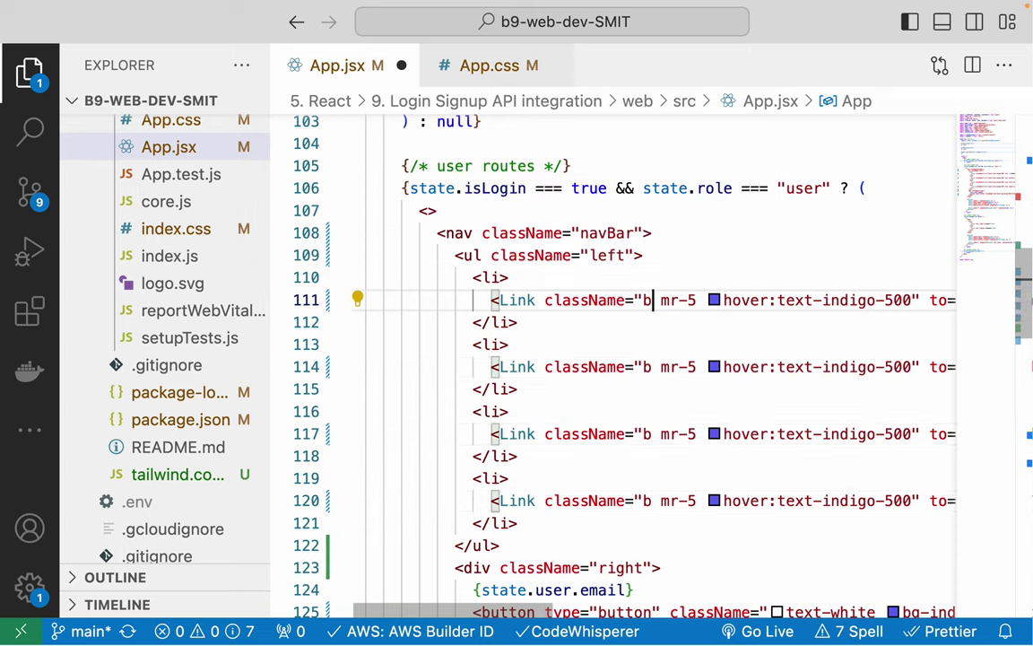
# - Retype the b before mr-5 in the Home link's className alone and save App.jsx
pyautogui.click(650, 282)
pyautogui.click(655, 301)
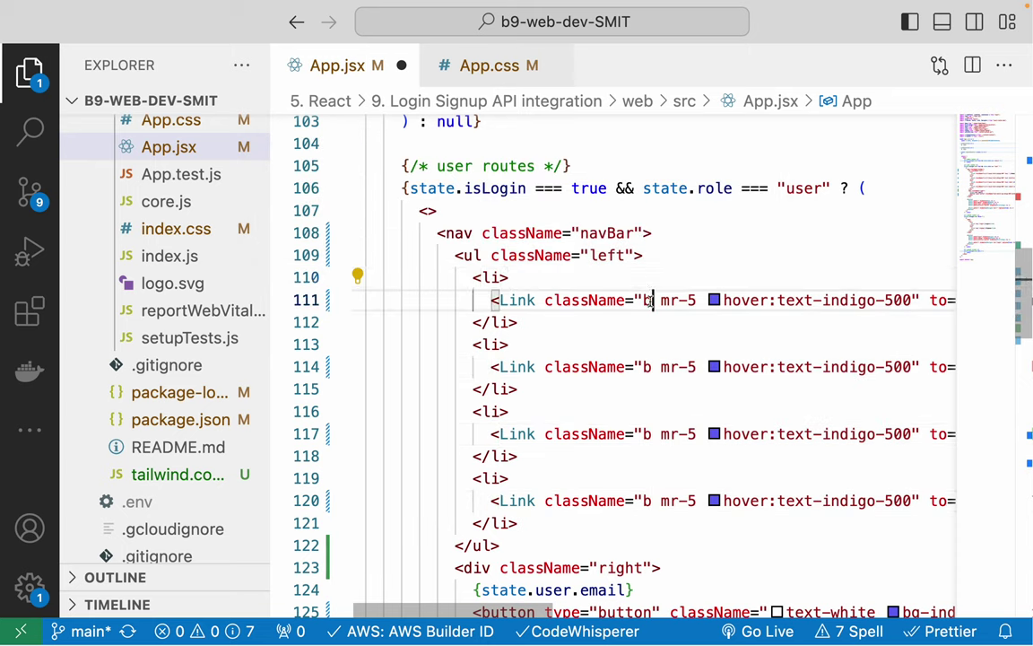
pyautogui.press('BackSpace')
pyautogui.write('b')
pyautogui.press('super+s')
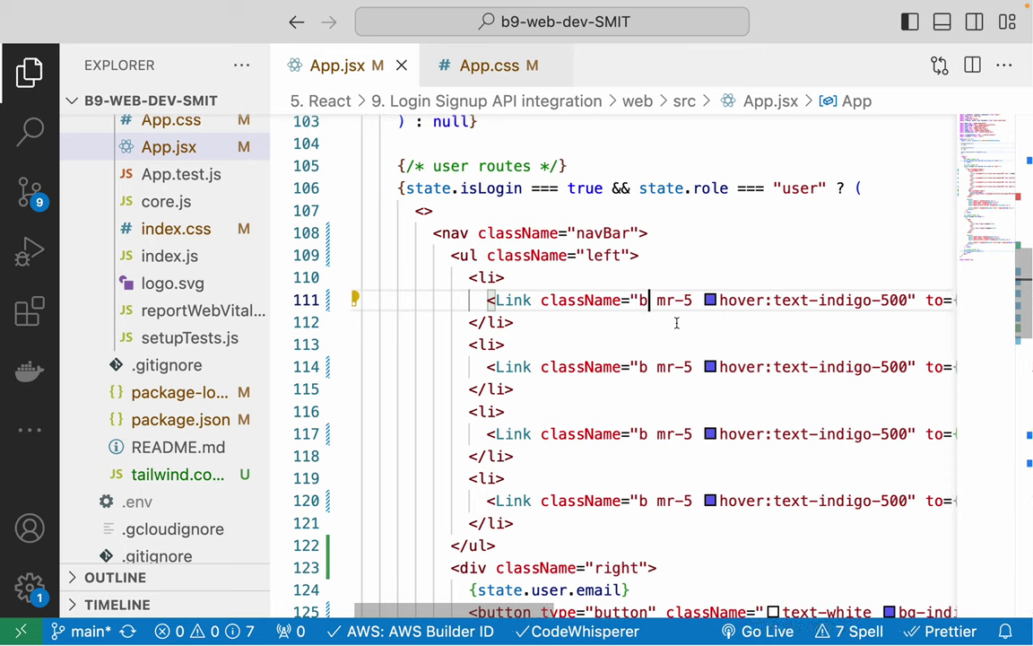
# - Remove the b from the start of the Home link's className and add border after hover:text-indigo-500
pyautogui.hscroll(3, 676, 323)
pyautogui.click(549, 291)
pyautogui.press('BackSpace')
pyautogui.press('BackSpace')
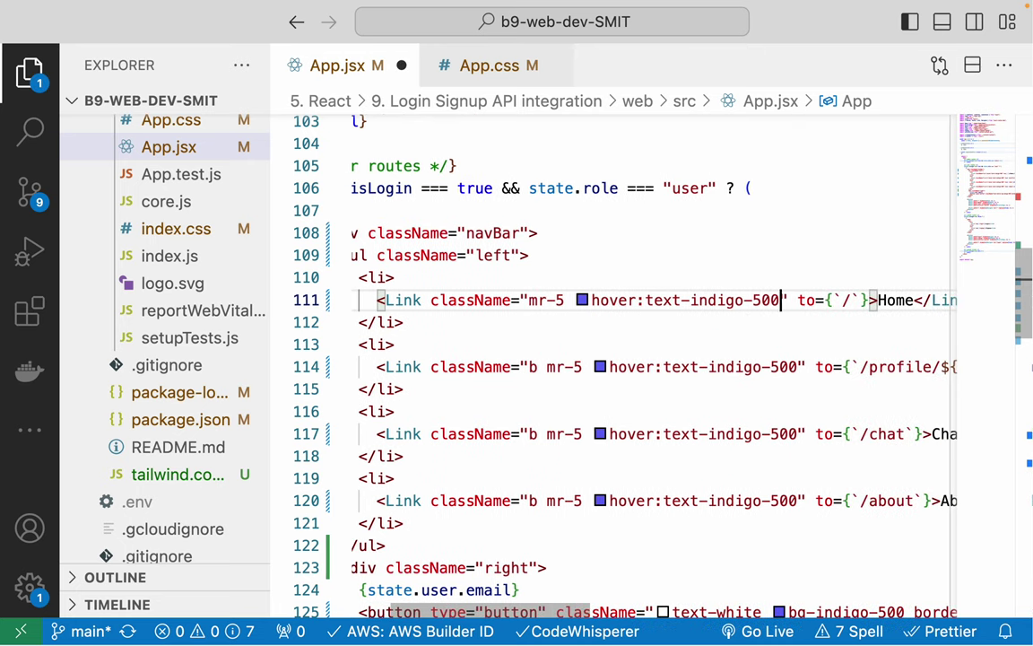
pyautogui.write('b')
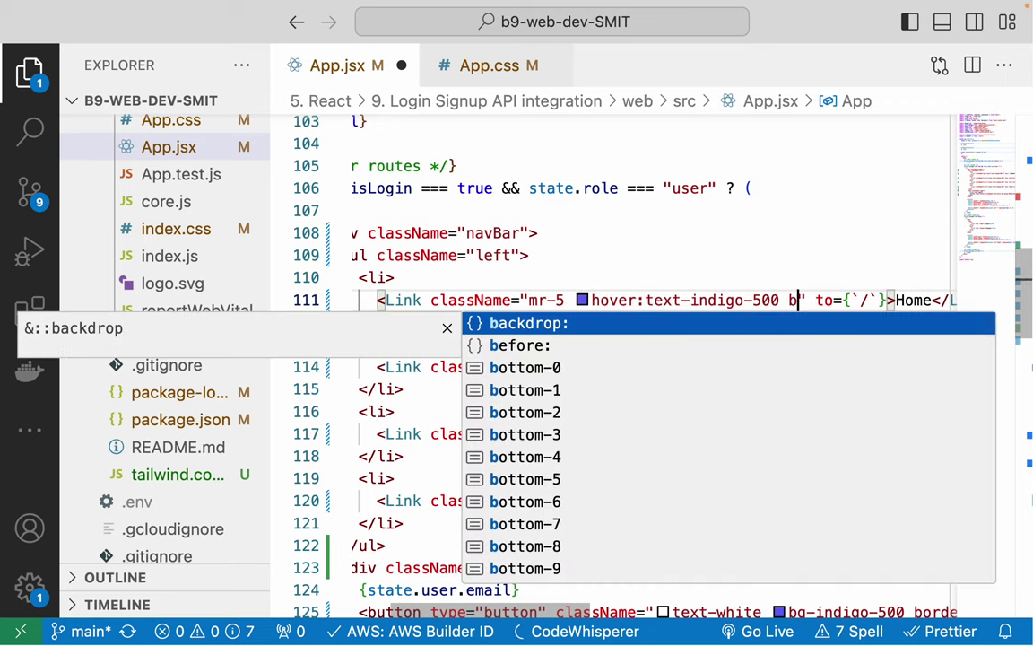
pyautogui.write('o')
pyautogui.write('rder')
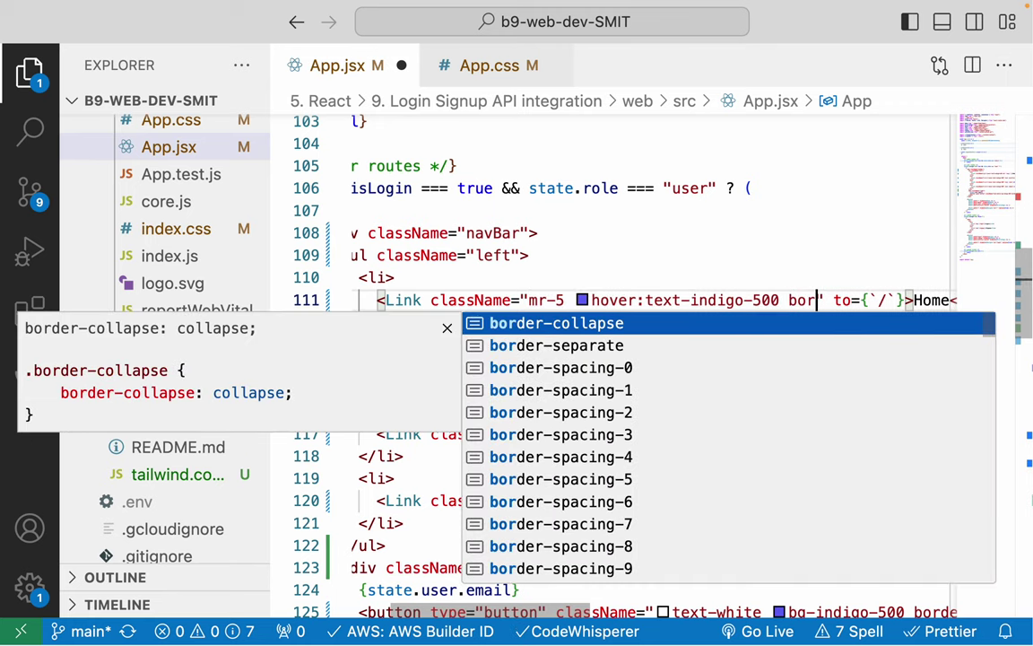
# - Examine the suggested Tailwind border classes for the Home link's className, covering the spacing, width, side, style and colour variants
pyautogui.press('Down')
pyautogui.press('Down')
pyautogui.press('Down')
pyautogui.press('Down')
pyautogui.press('Down')
pyautogui.press('Down')
pyautogui.press('Down')
pyautogui.press('Down')
pyautogui.press('Down')
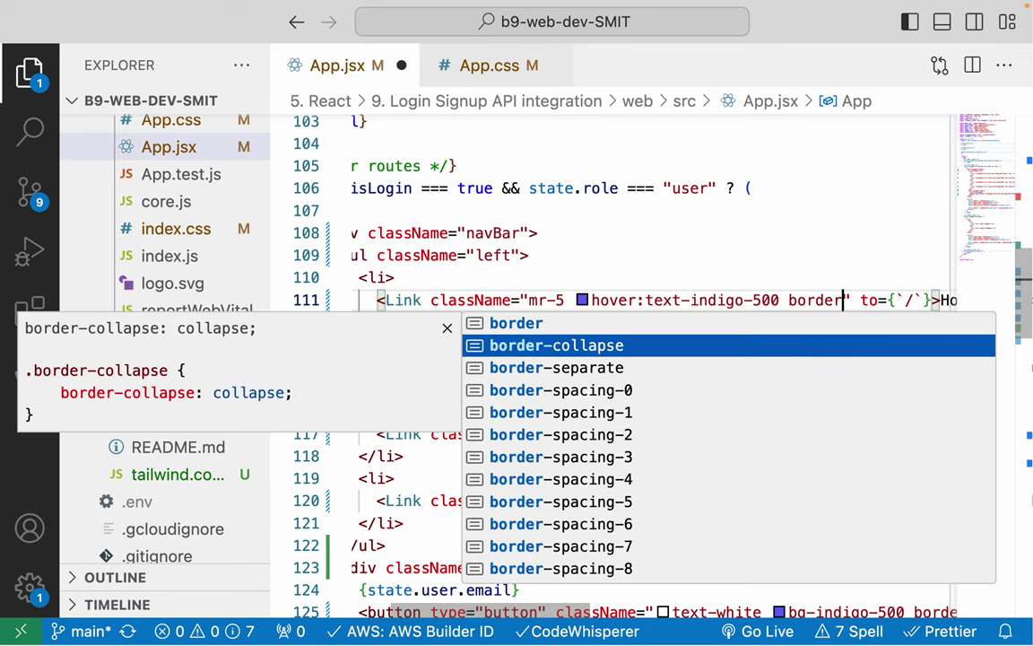
pyautogui.press('Down')
pyautogui.press('Down')
pyautogui.press('Down')
pyautogui.press('Down')
pyautogui.press('Down')
pyautogui.press('Down')
pyautogui.press('Down')
pyautogui.press('Down')
pyautogui.press('Down')
pyautogui.press('Down')
pyautogui.press('Down')
pyautogui.press('Down')
pyautogui.press('Down')
pyautogui.press('Down')
pyautogui.press('Down')
pyautogui.press('Down')
pyautogui.press('Down')
pyautogui.press('Down')
pyautogui.press('Down')
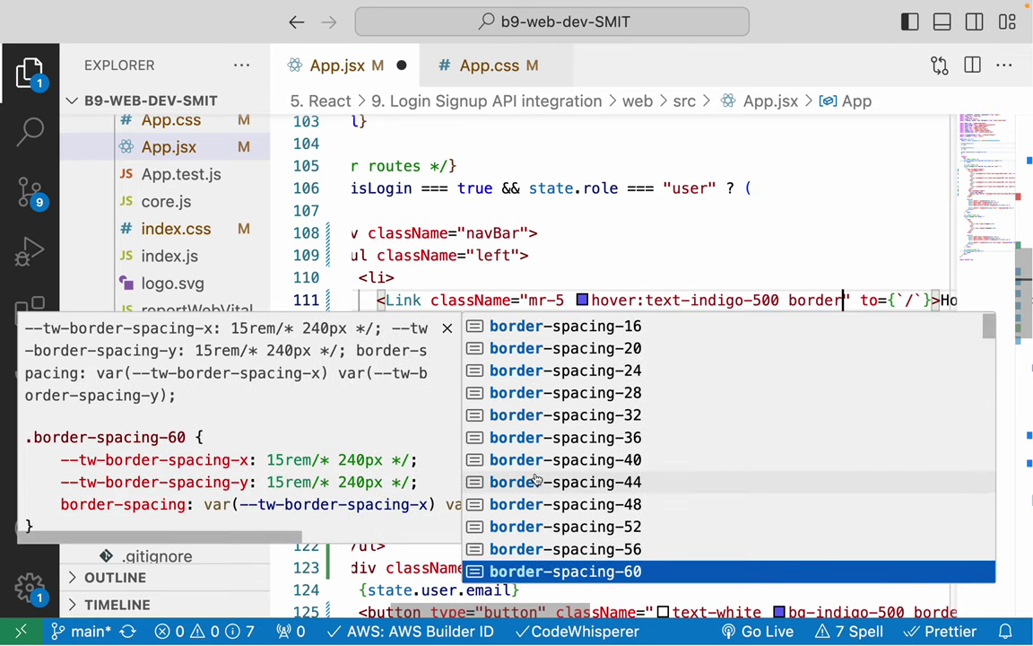
pyautogui.scroll(-15, 535, 477)
pyautogui.scroll(5, 535, 479)
pyautogui.scroll(8, 535, 479)
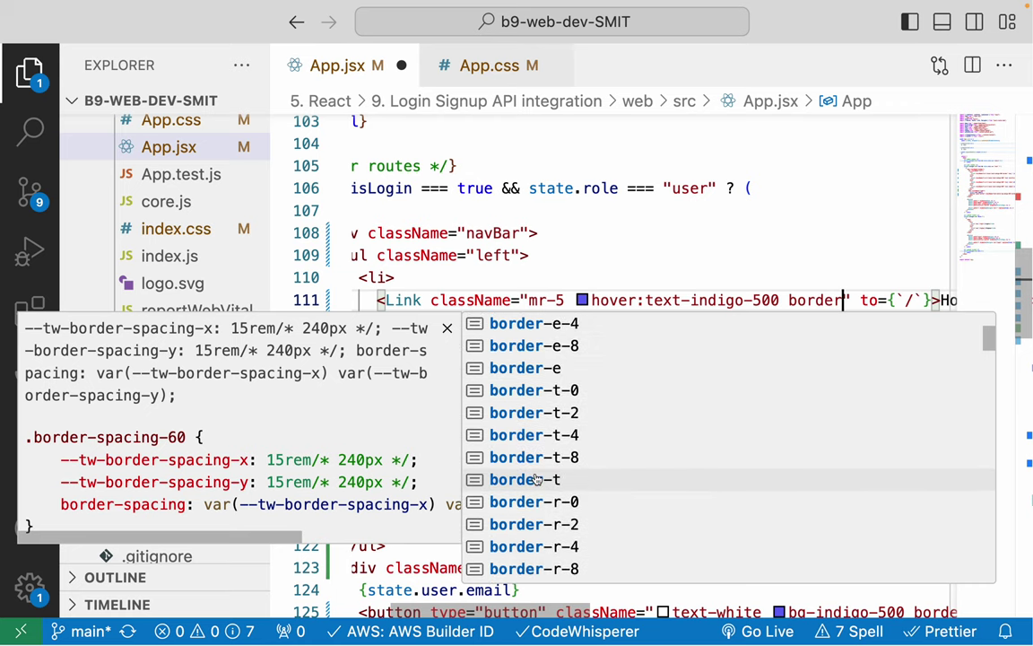
pyautogui.scroll(-5, 535, 479)
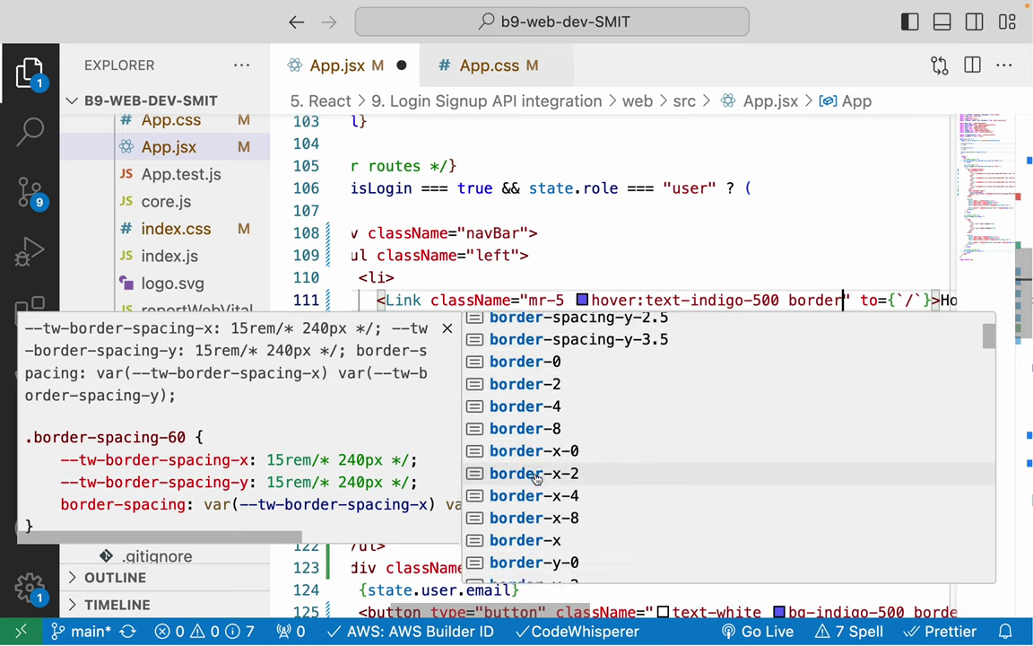
pyautogui.scroll(6, 535, 480)
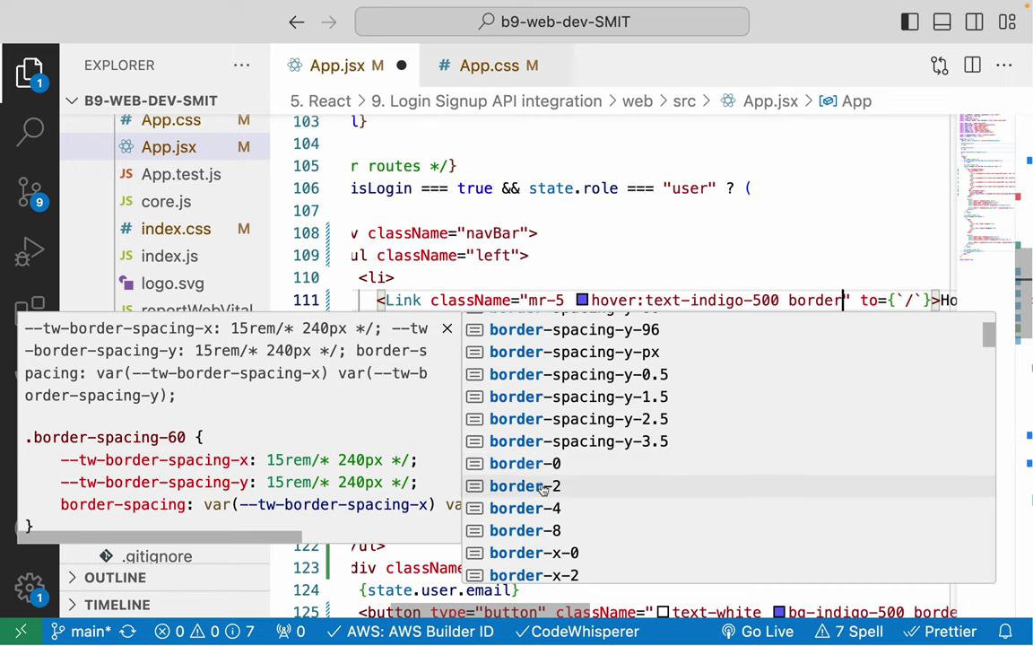
pyautogui.scroll(-4, 543, 488)
pyautogui.scroll(-9, 553, 506)
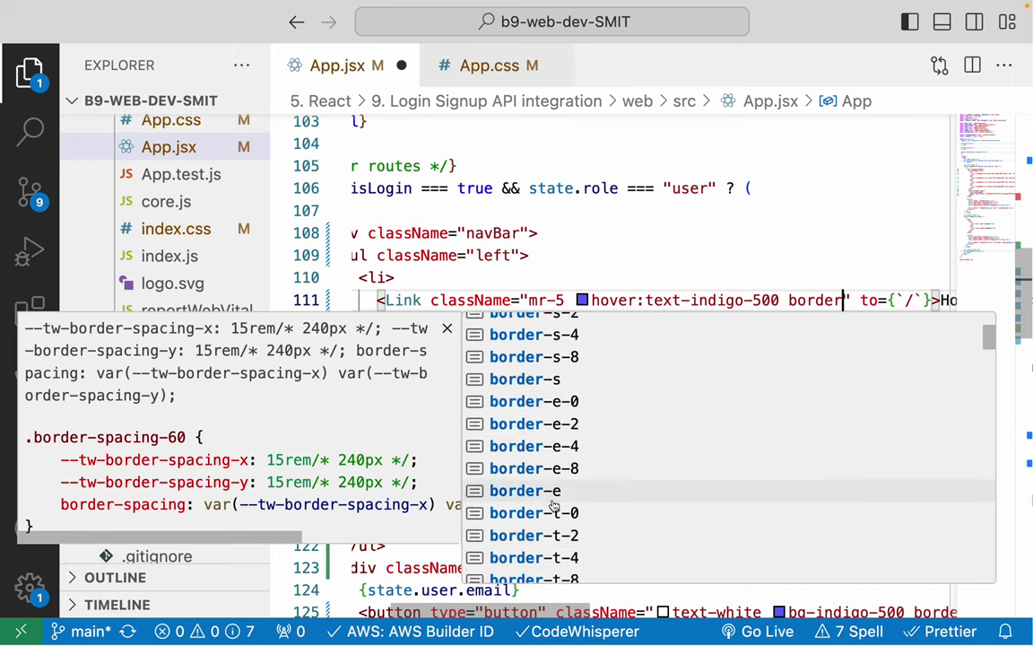
pyautogui.scroll(-10, 554, 507)
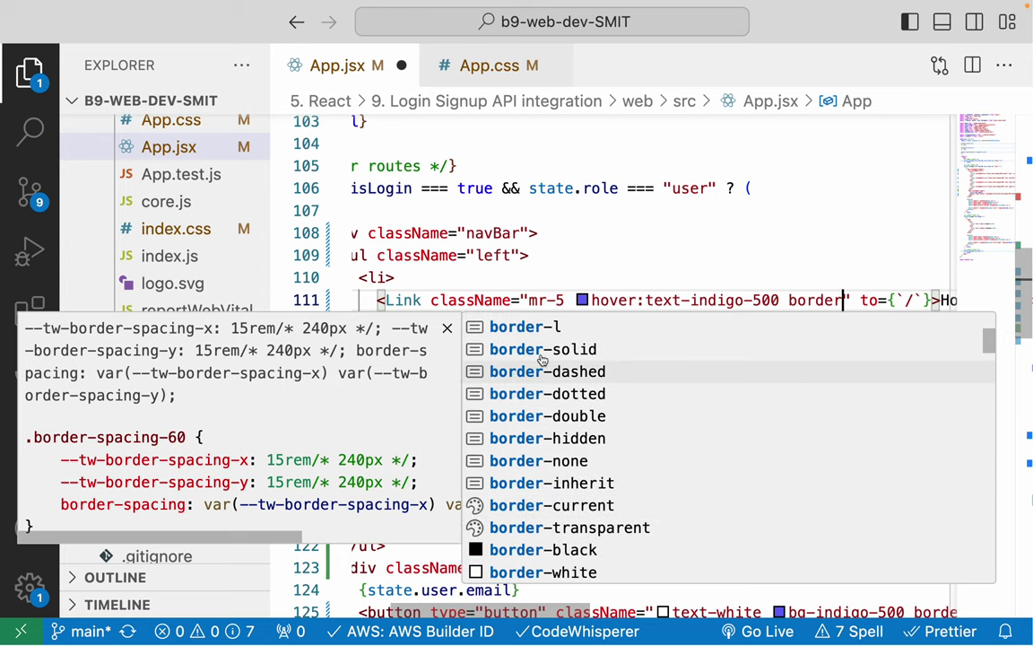
pyautogui.scroll(1, 547, 422)
pyautogui.scroll(1, 547, 422)
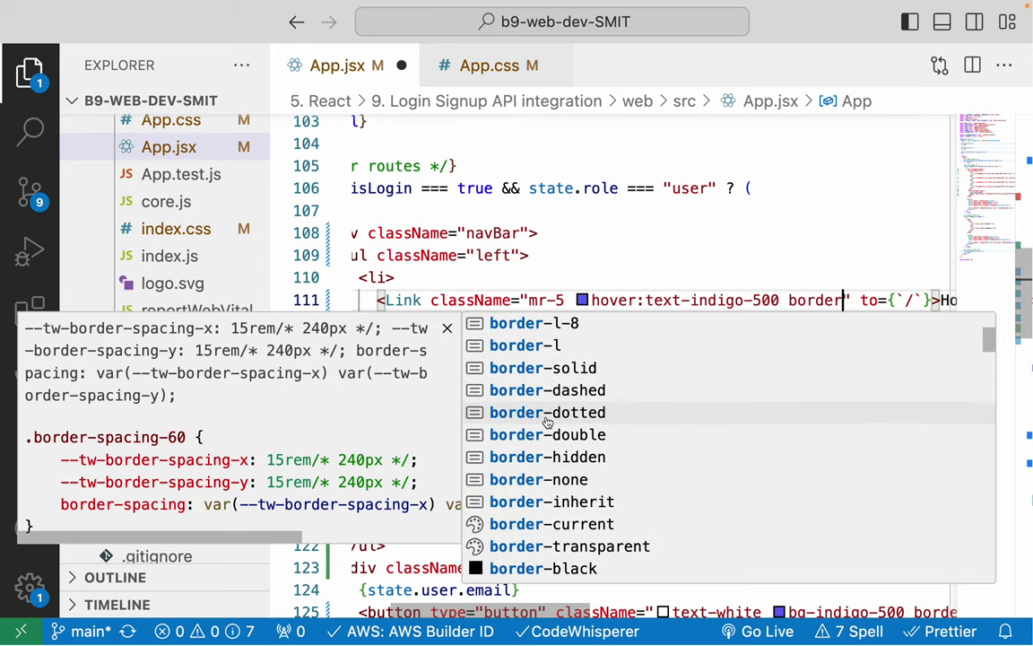
pyautogui.scroll(-2, 547, 422)
pyautogui.scroll(-1, 547, 422)
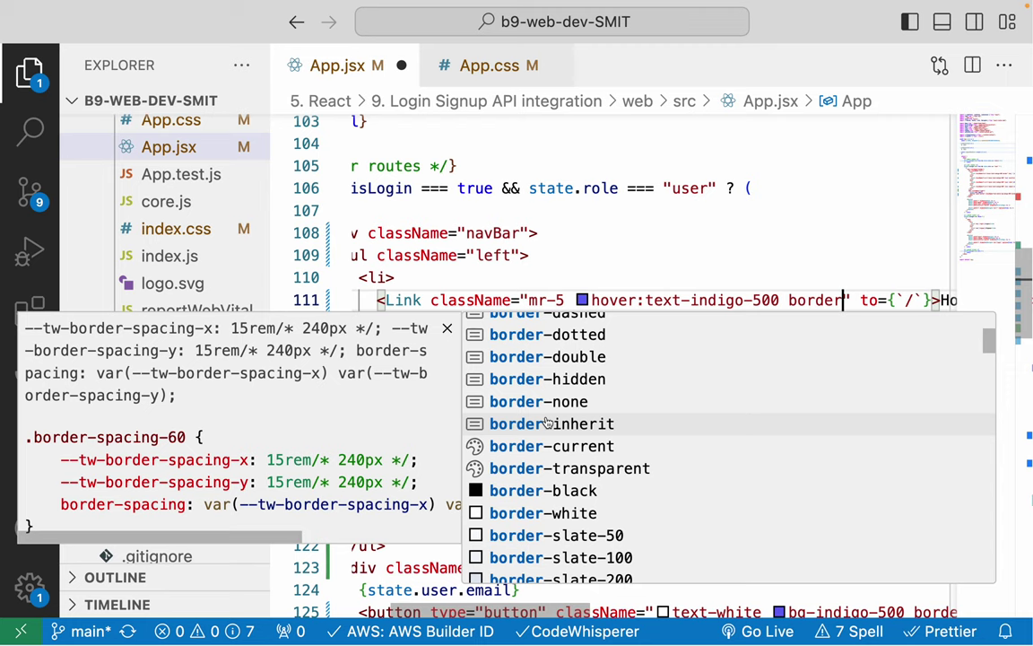
# - Complete the border class in the Home link's className as border-1 and add border-solid after it
pyautogui.write('-')
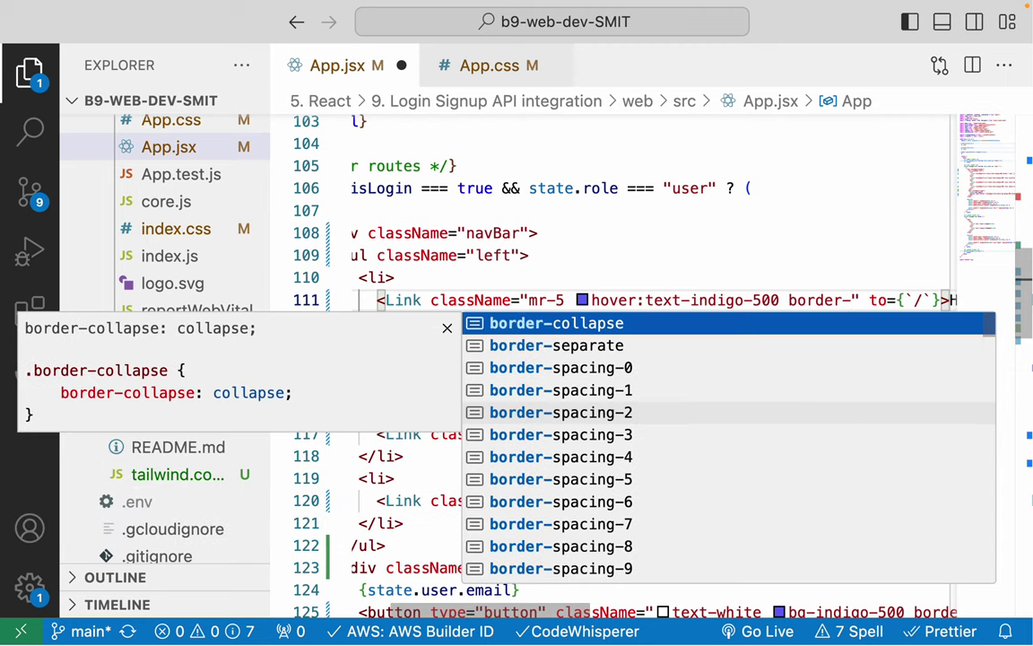
pyautogui.write('1')
pyautogui.write(' border-')
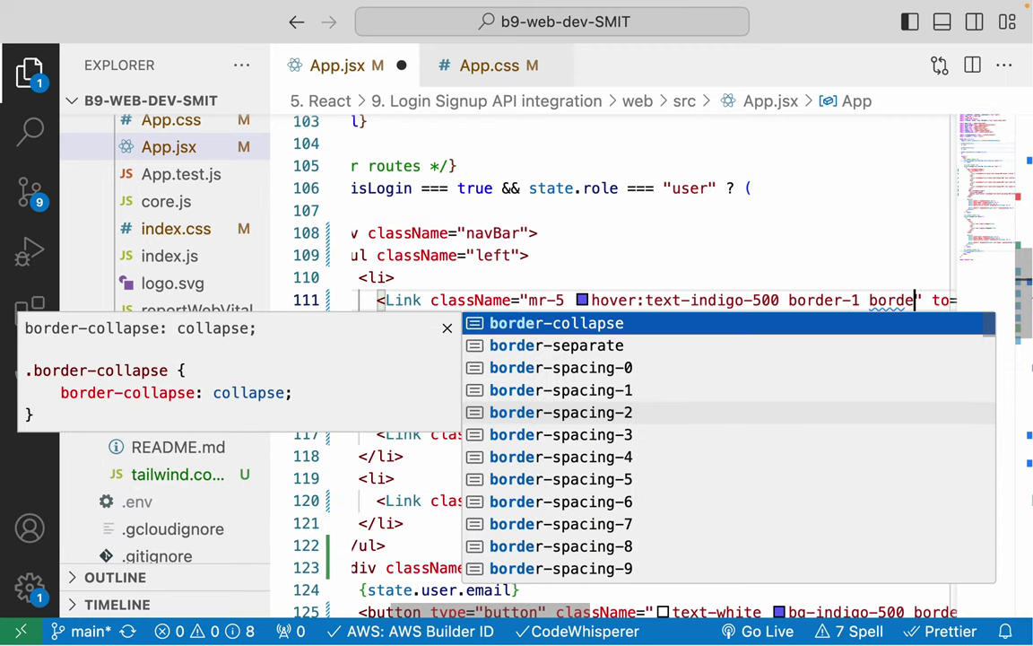
pyautogui.write('solid')
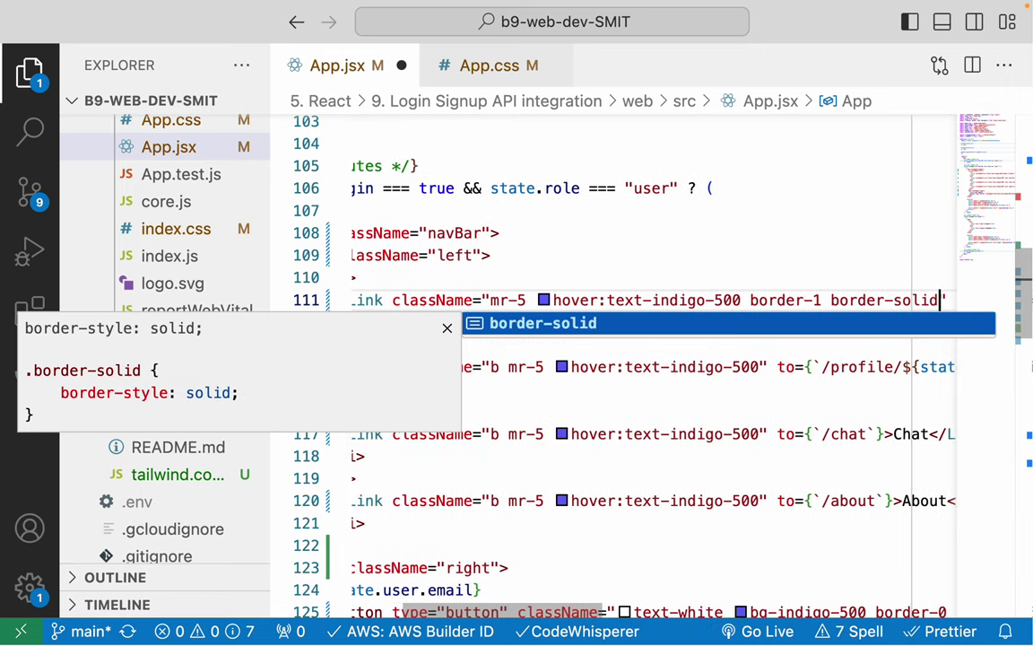
pyautogui.press('Escape')
# - Add border-indigo-500 after border-solid in the Home link's className and save App.jsx
pyautogui.write('border')
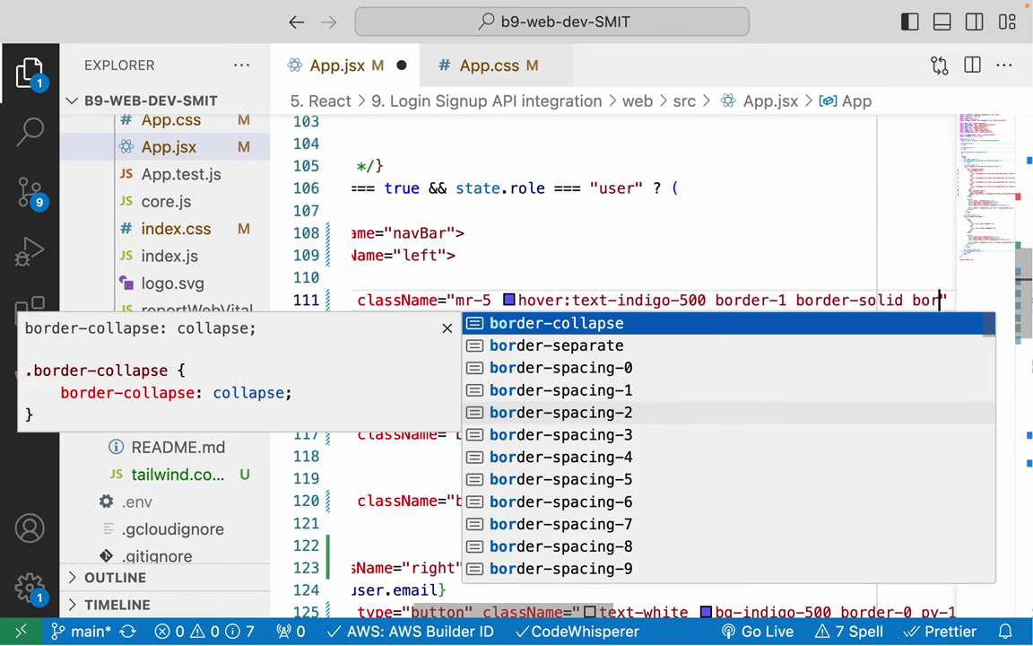
pyautogui.write('-')
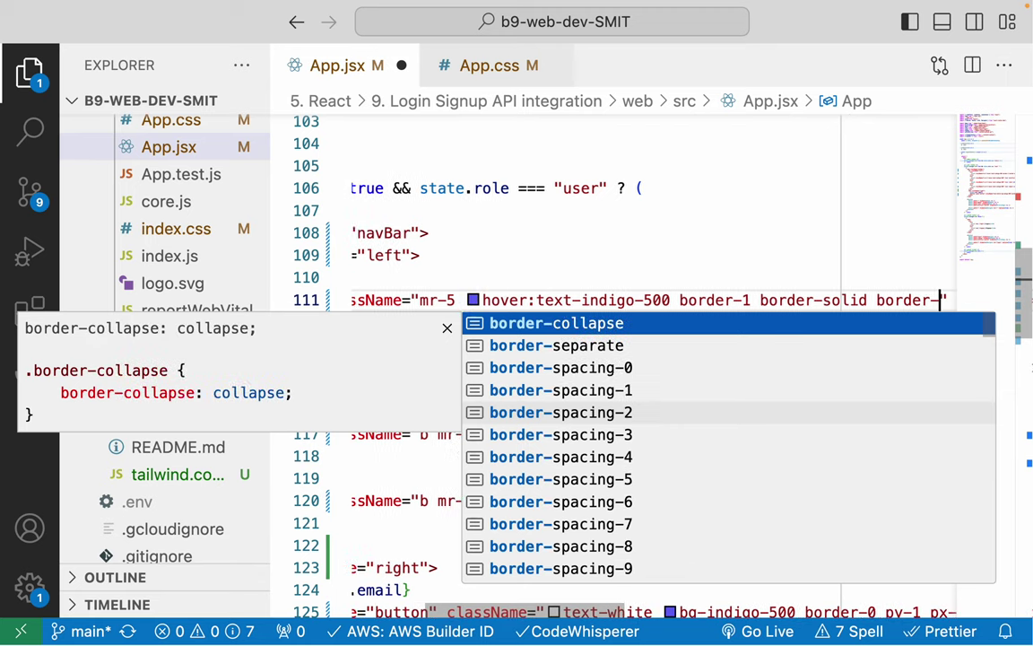
pyautogui.write('ind')
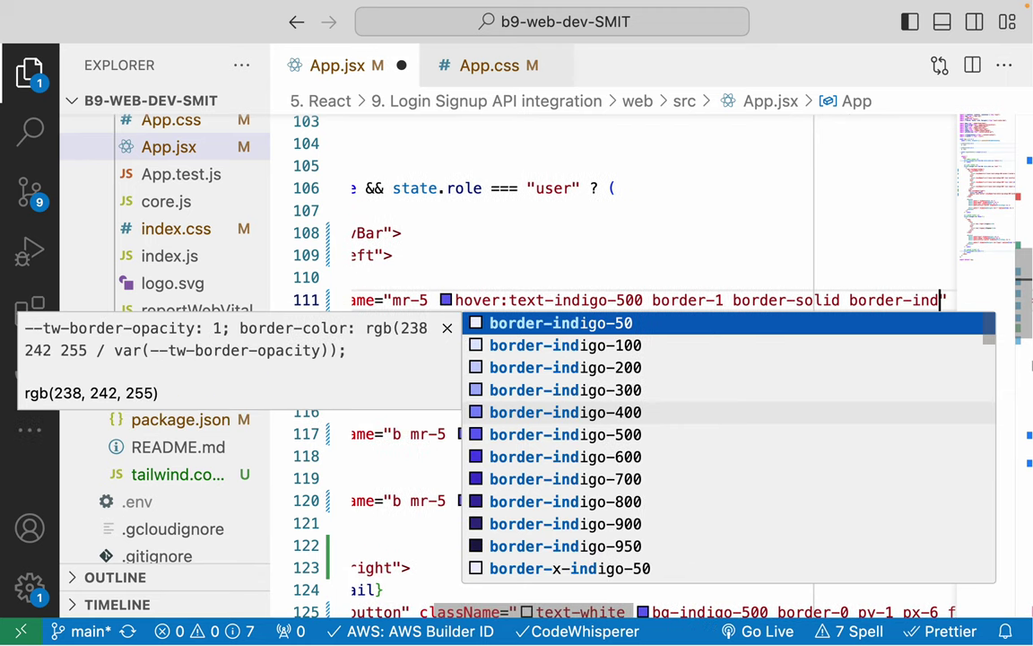
pyautogui.press('Down')
pyautogui.press('Down')
pyautogui.press('Down')
pyautogui.press('Down')
pyautogui.press('Down')
pyautogui.press('Return')
pyautogui.hotkey('ctrl', 's')
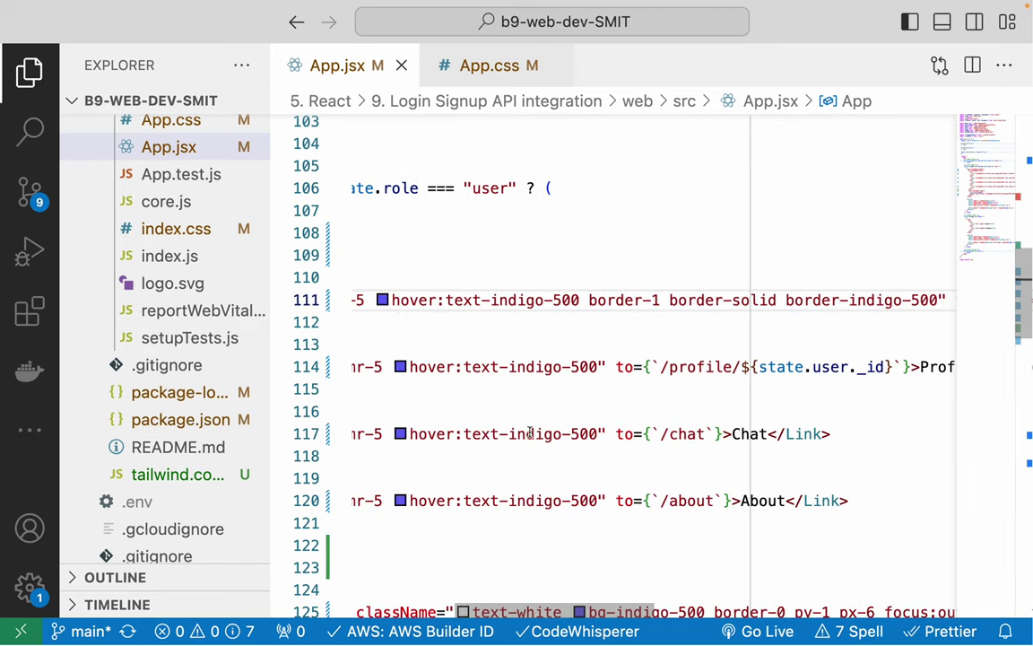
# - Reload the React app in the browser to check the Home link's border and return to App.jsx
pyautogui.moveTo(392, 301); pyautogui.dragTo(743, 301)
pyautogui.tripleClick(639, 300)
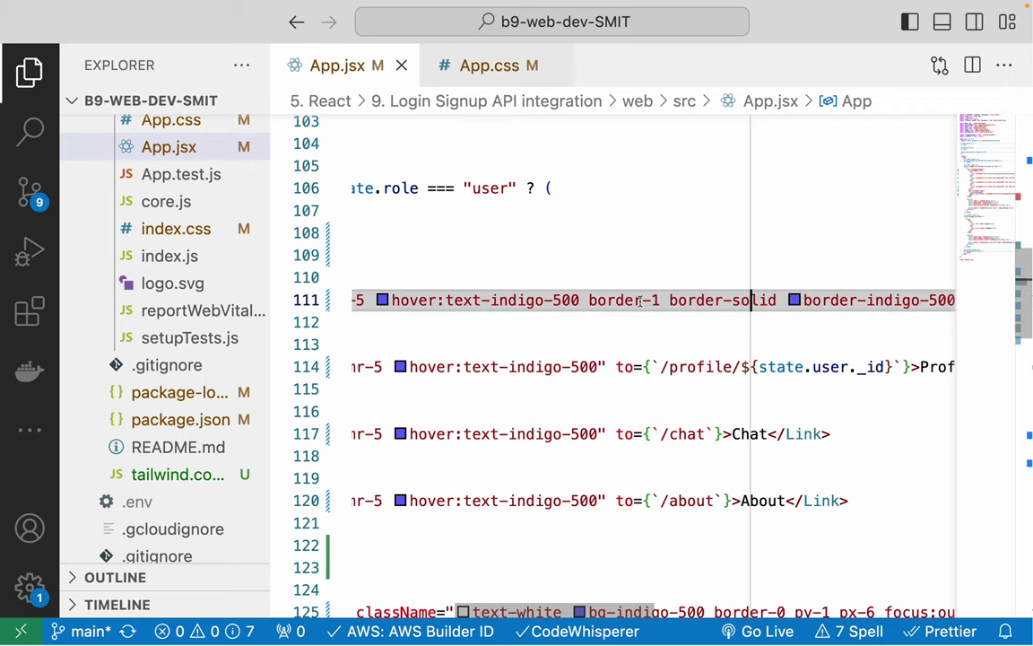
pyautogui.press('super+Tab')
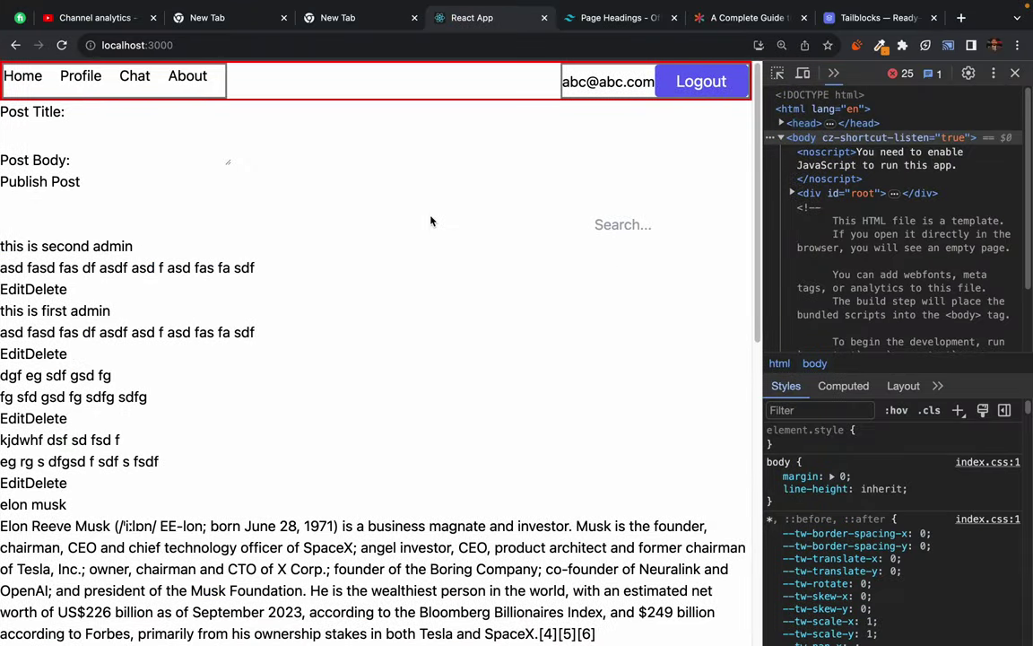
pyautogui.press('super+r')
pyautogui.press('super+Tab')
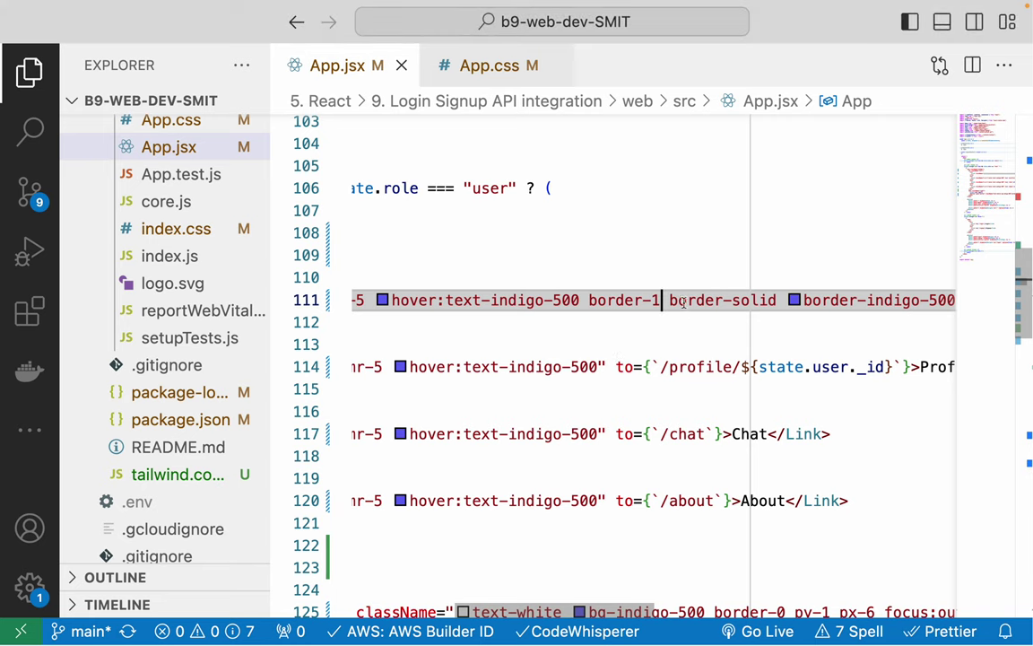
# - Set the Home link's border width class to border-2, save App.jsx and reload the React app in the browser
pyautogui.click(654, 300)
pyautogui.press('Delete')
pyautogui.write('2')
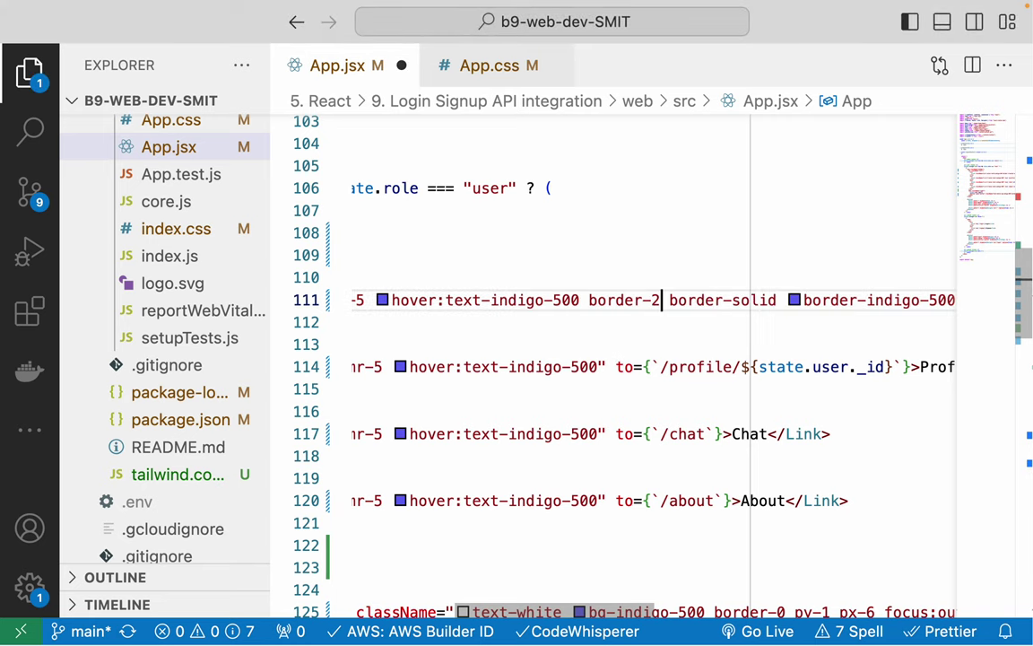
pyautogui.press('super+Tab')
pyautogui.press('super+r')
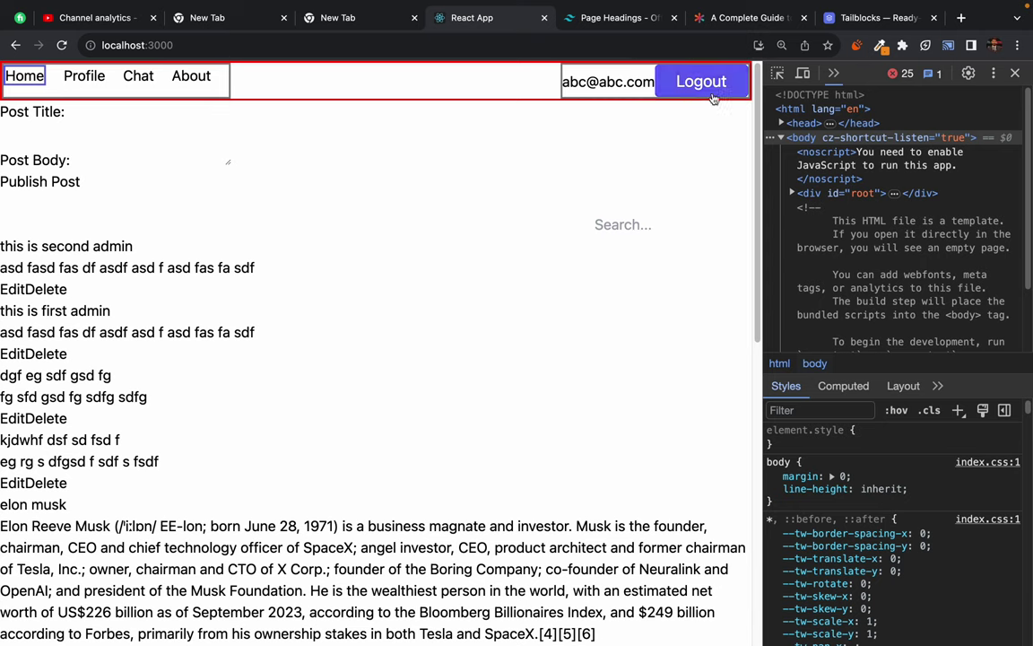
pyautogui.moveTo(291, 81); pyautogui.dragTo(260, 400)
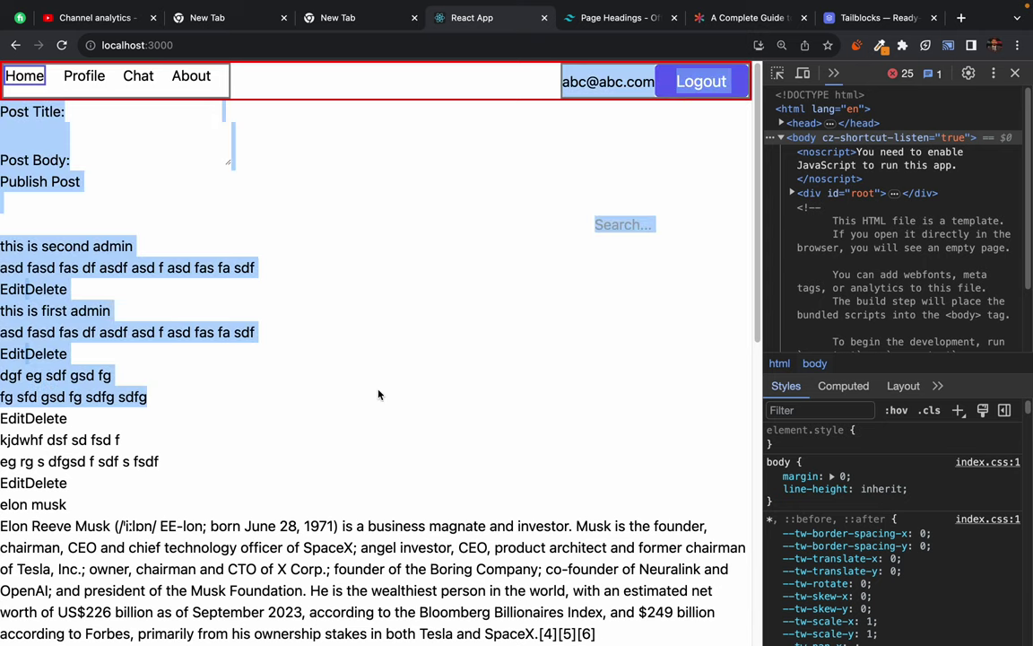
pyautogui.click(290, 164)
pyautogui.moveTo(285, 82); pyautogui.dragTo(352, 285)
pyautogui.click(343, 244)
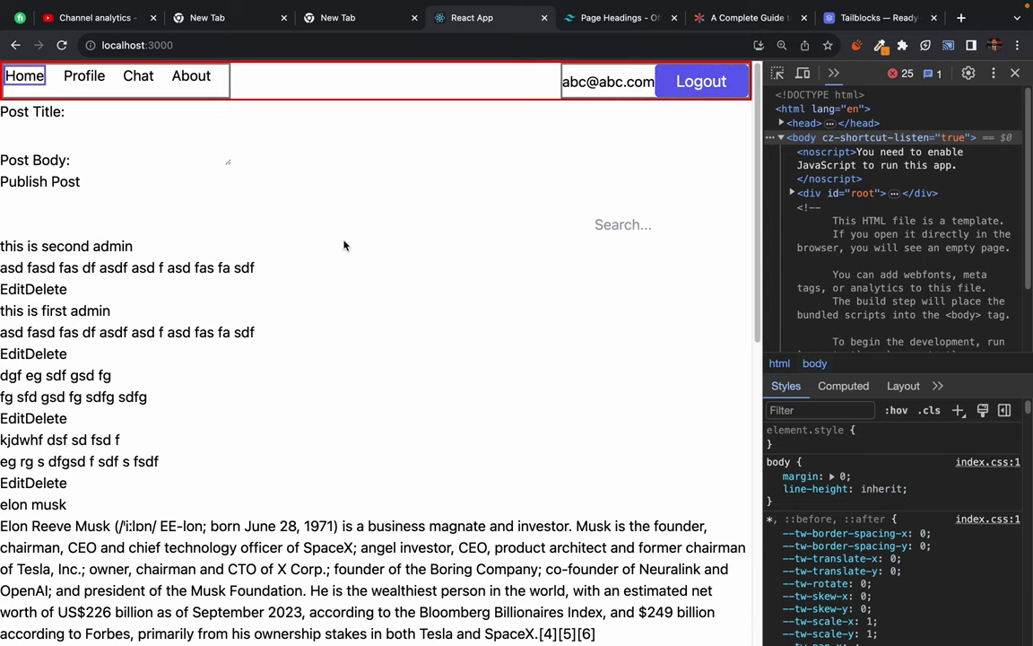
pyautogui.moveTo(283, 81); pyautogui.dragTo(384, 335)
pyautogui.click(384, 335)
pyautogui.moveTo(282, 78); pyautogui.dragTo(368, 330)
pyautogui.click(369, 332)
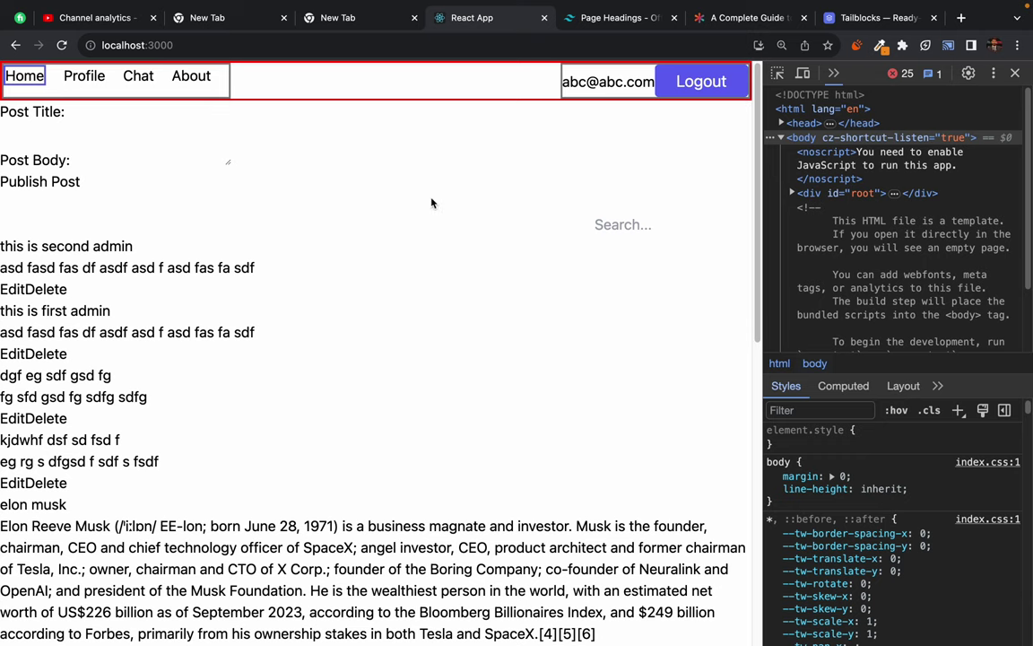
# - Switch to the open Tailwind UI page and go back from Page Headings to the site's home page
pyautogui.click(661, 11)
pyautogui.scroll(15, 158, 144)
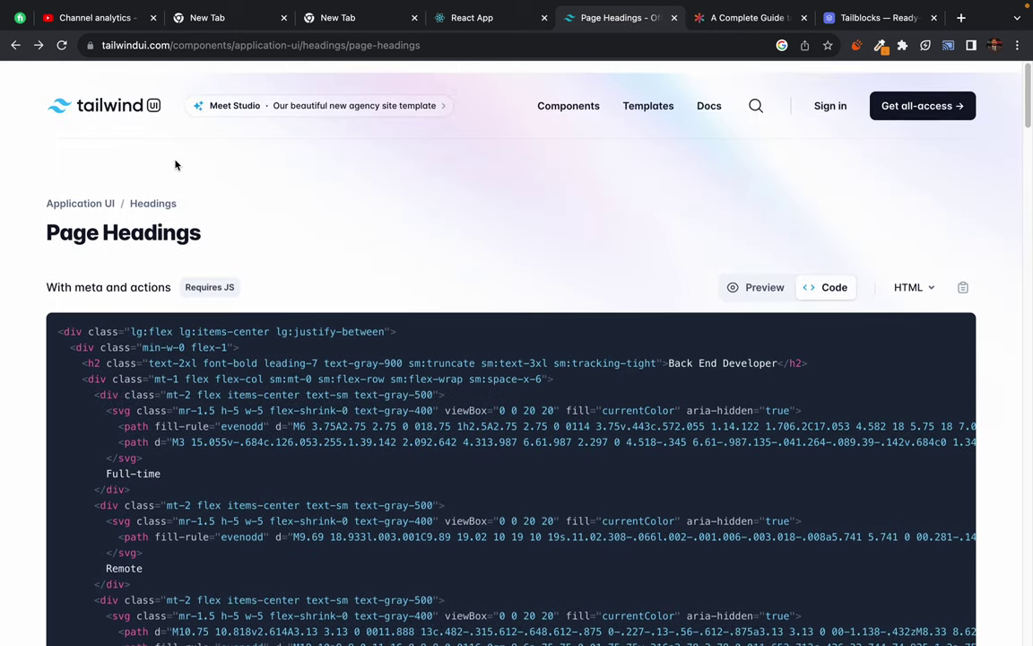
pyautogui.click(17, 45)
pyautogui.click(16, 45)
pyautogui.click(16, 45)
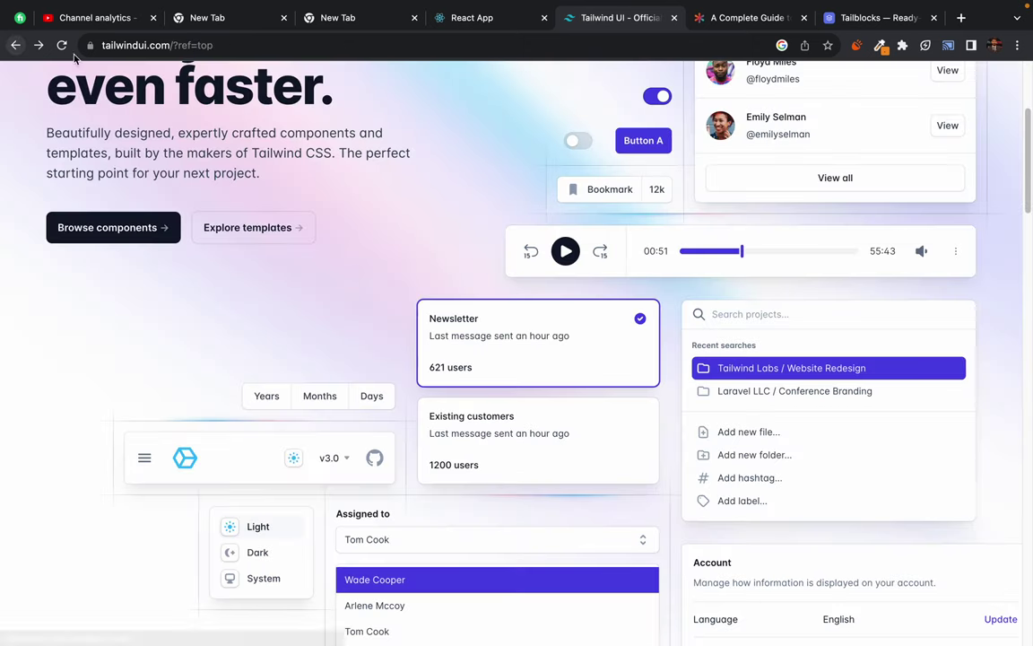
# - Search the web for tailwindcss docs and open the Installation page of the Tailwind CSS documentation
pyautogui.click(137, 46)
pyautogui.write('tailwindcss docs')
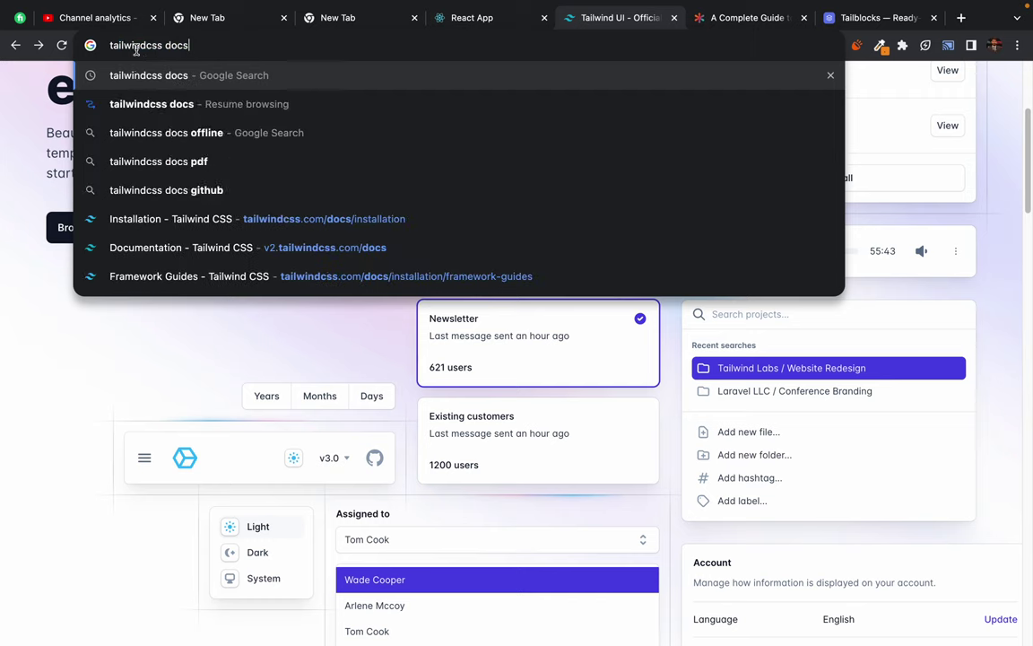
pyautogui.press('Return')
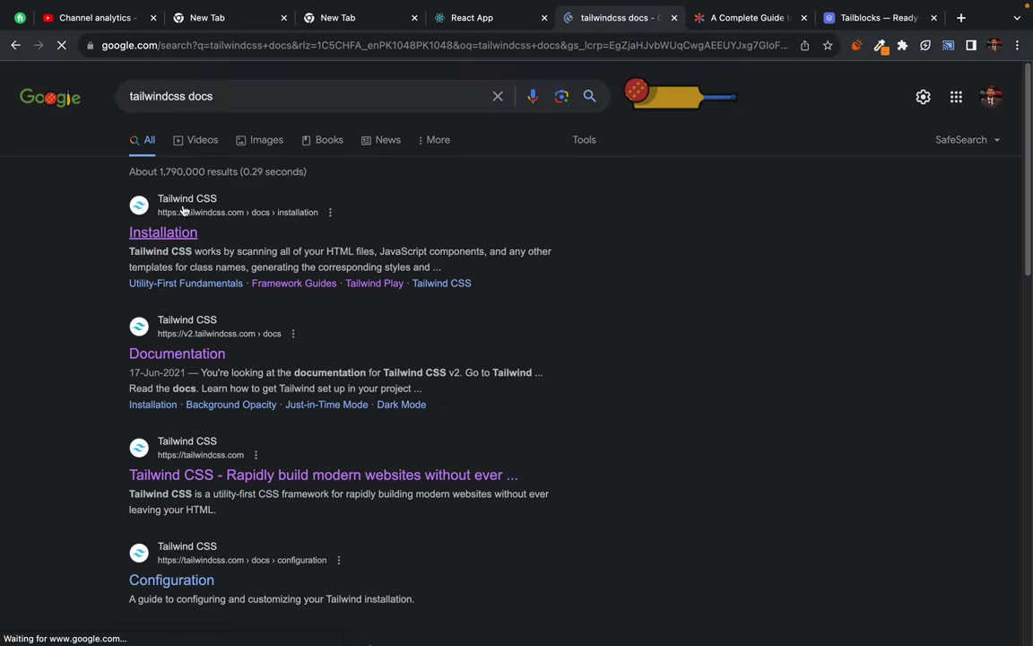
pyautogui.click(173, 228)
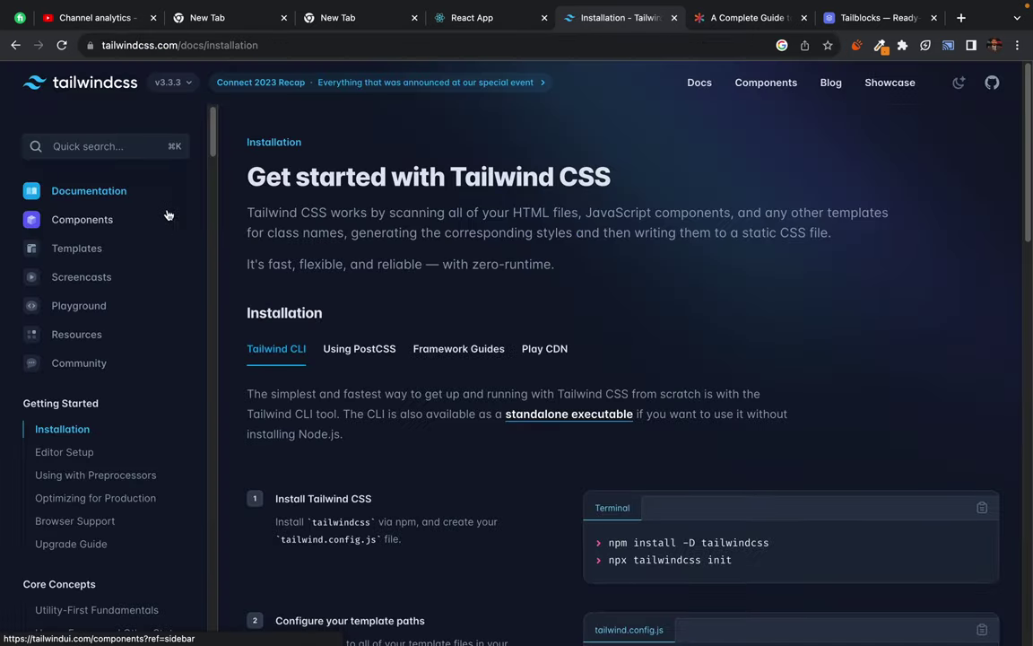
# - Look over the Tailwind CSS Showcase and Connect 2023 recap pages and return to the Installation documentation
pyautogui.scroll(-1, 126, 357)
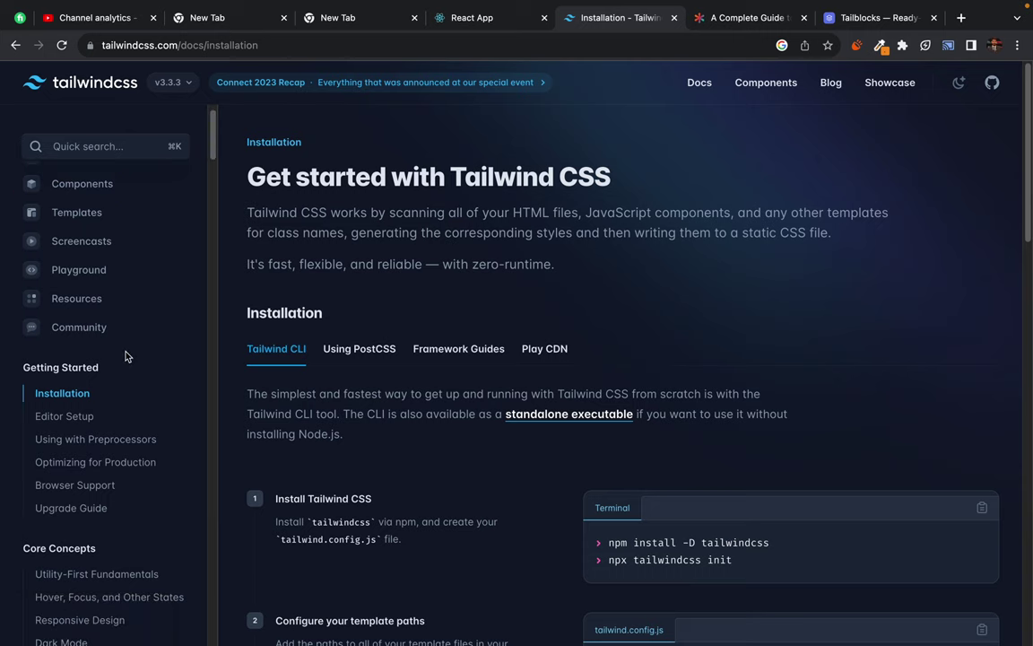
pyautogui.scroll(1, 125, 357)
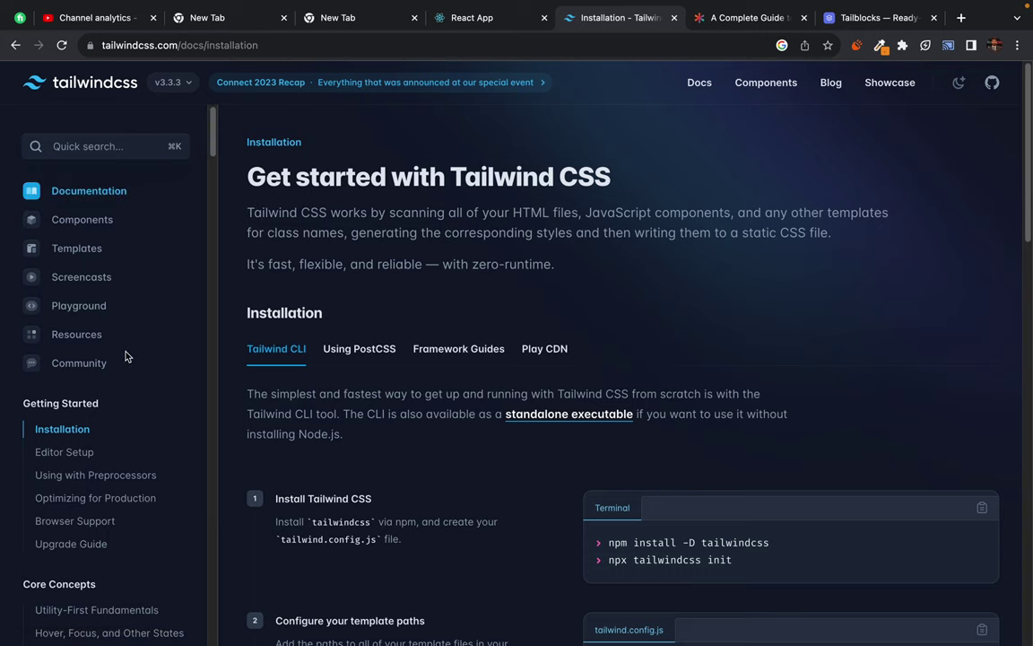
pyautogui.click(888, 84)
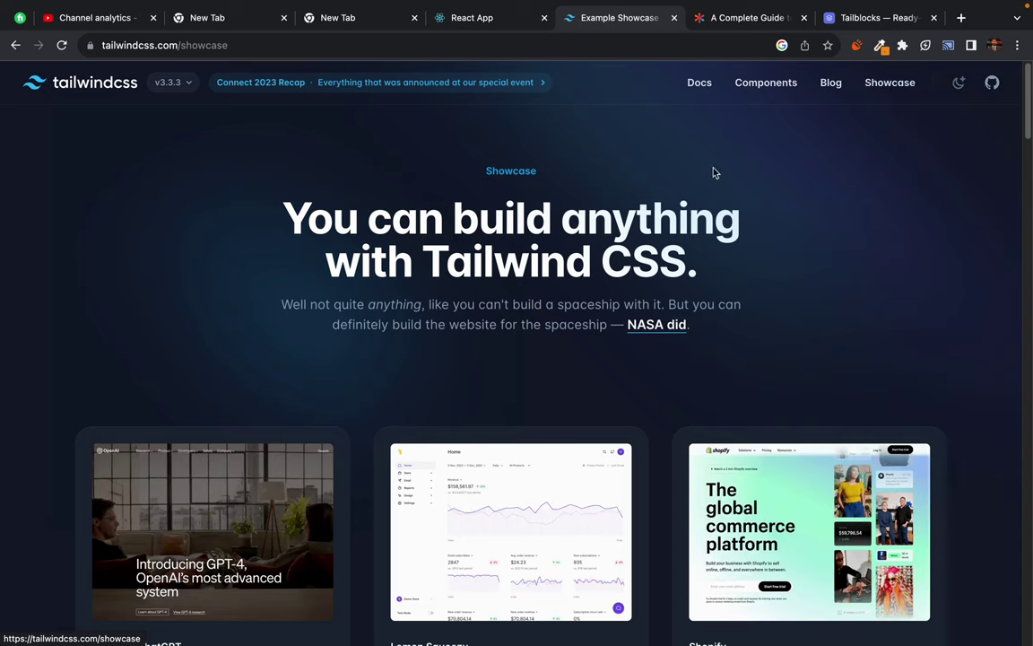
pyautogui.scroll(-1, 484, 319)
pyautogui.scroll(1, 484, 319)
pyautogui.click(410, 82)
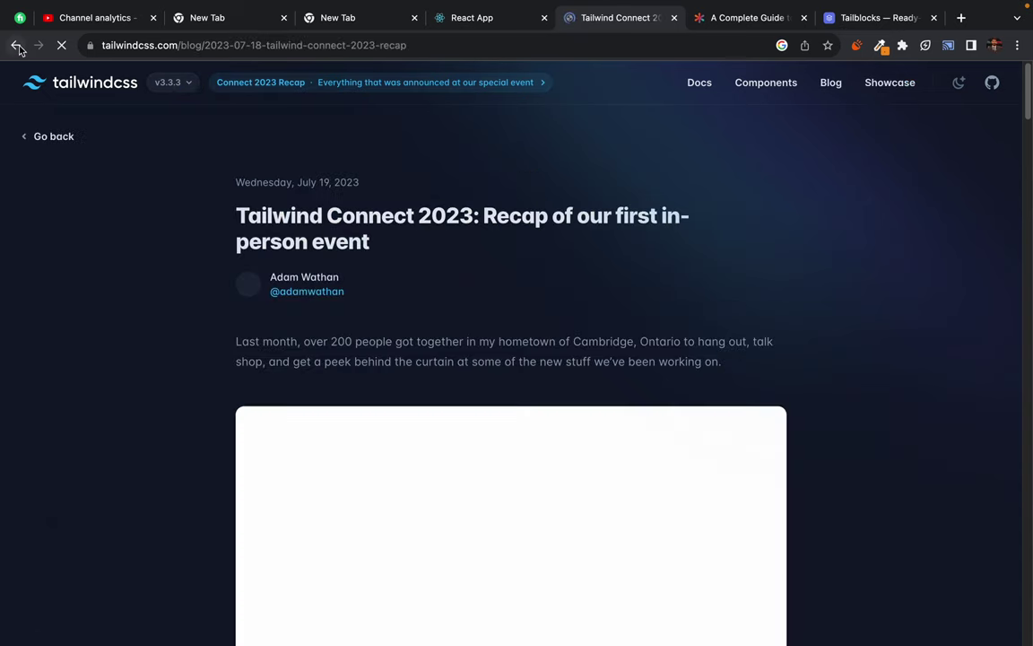
pyautogui.click(15, 44)
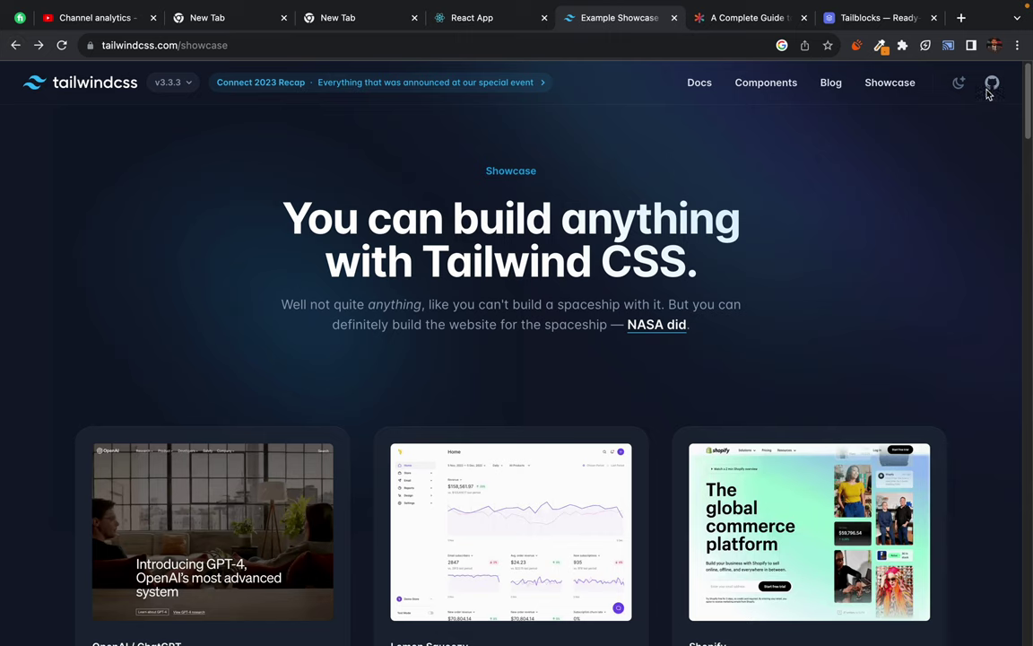
pyautogui.hscroll(-5, 48, 114)
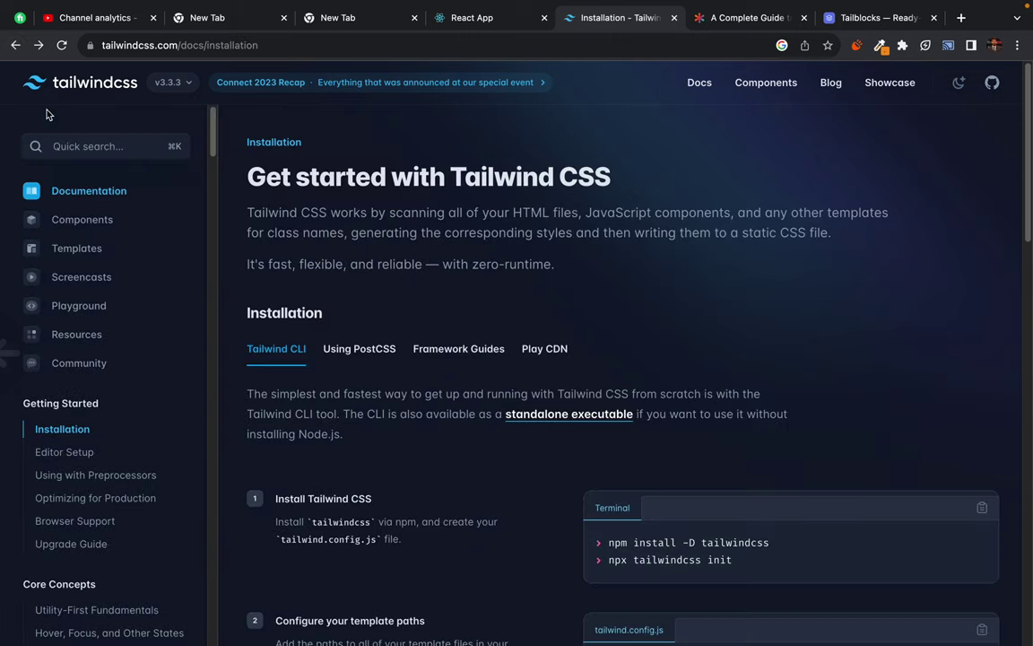
# - Search the documentation for input, open the Input Groups component page, and close its tab
pyautogui.click(109, 148)
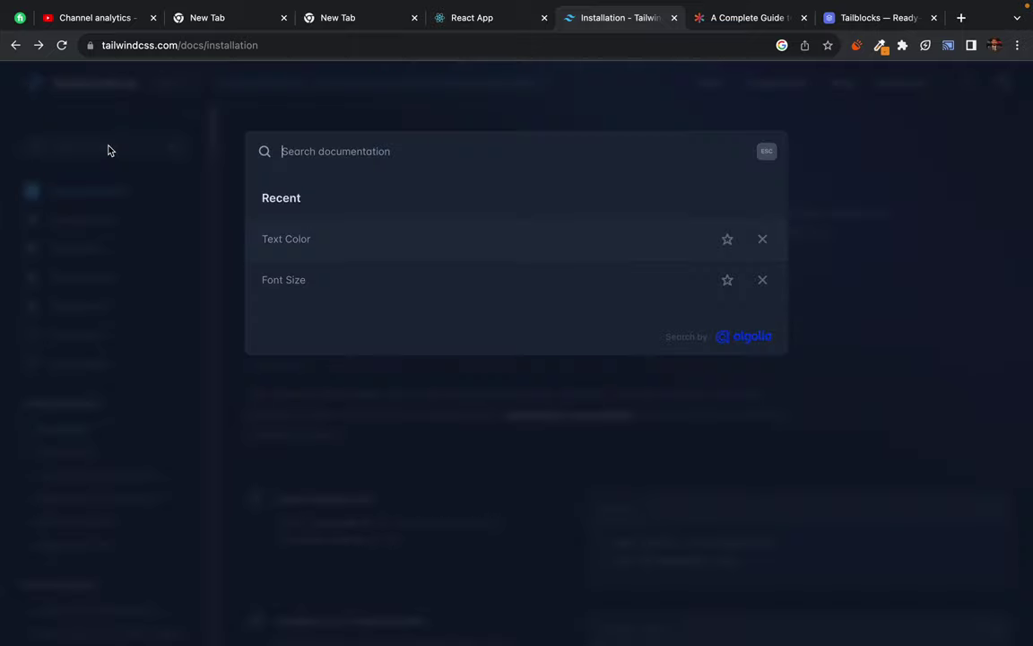
pyautogui.write('input')
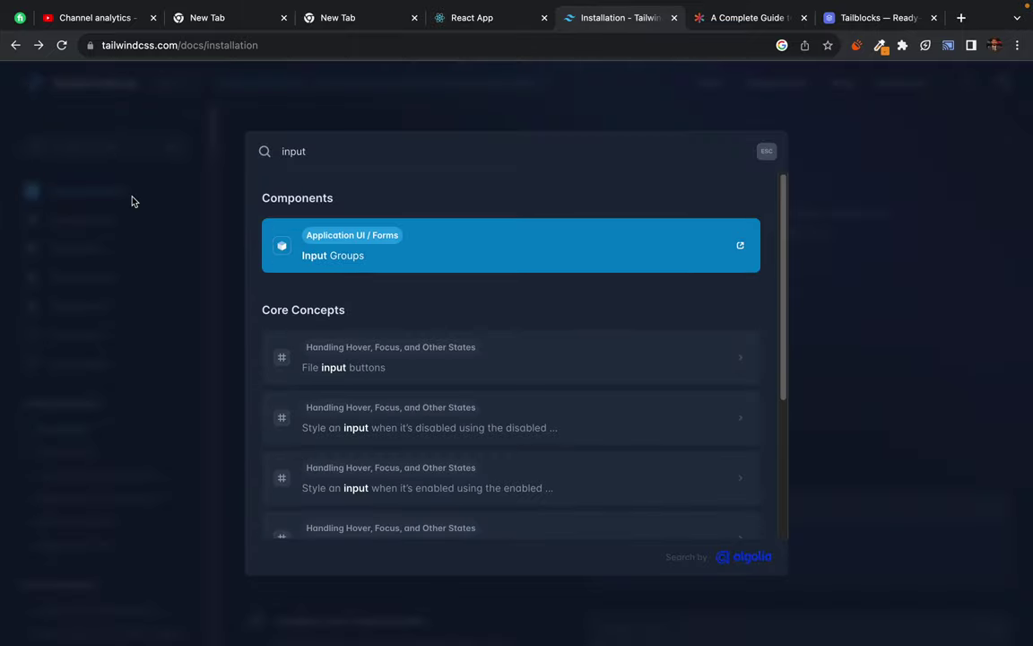
pyautogui.click(360, 260)
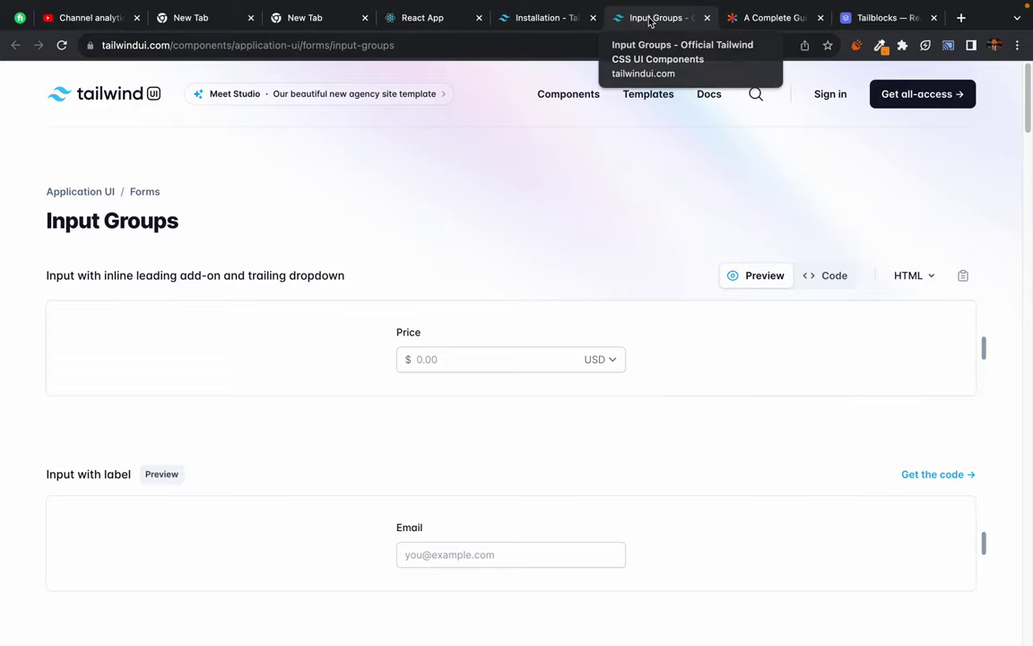
pyautogui.click(706, 17)
# - Search the documentation for button and open the File input buttons section to view its example
pyautogui.click(118, 146)
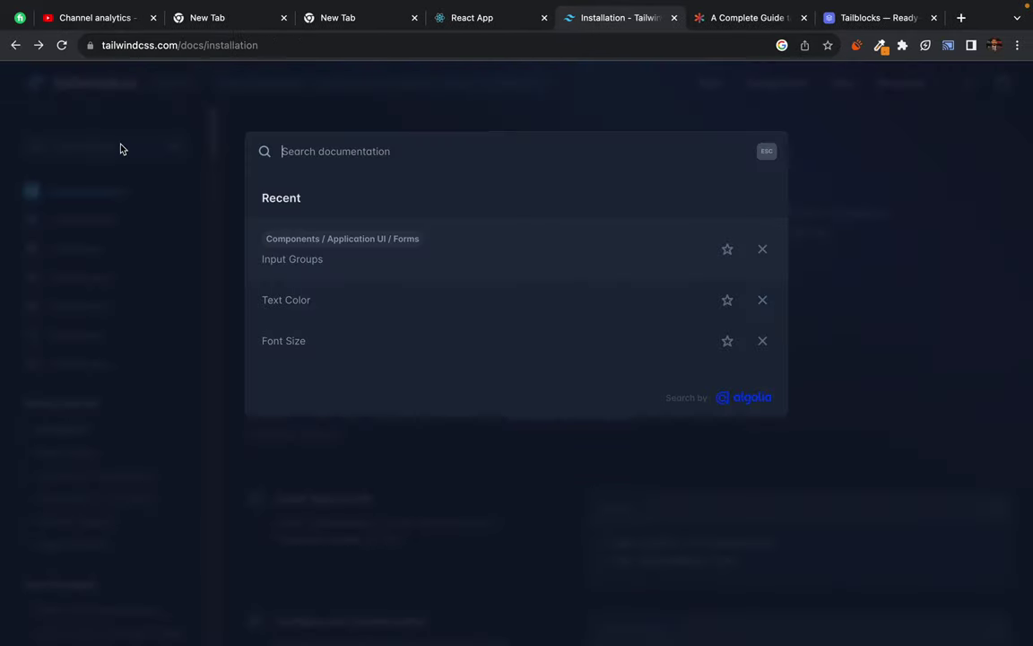
pyautogui.write('button')
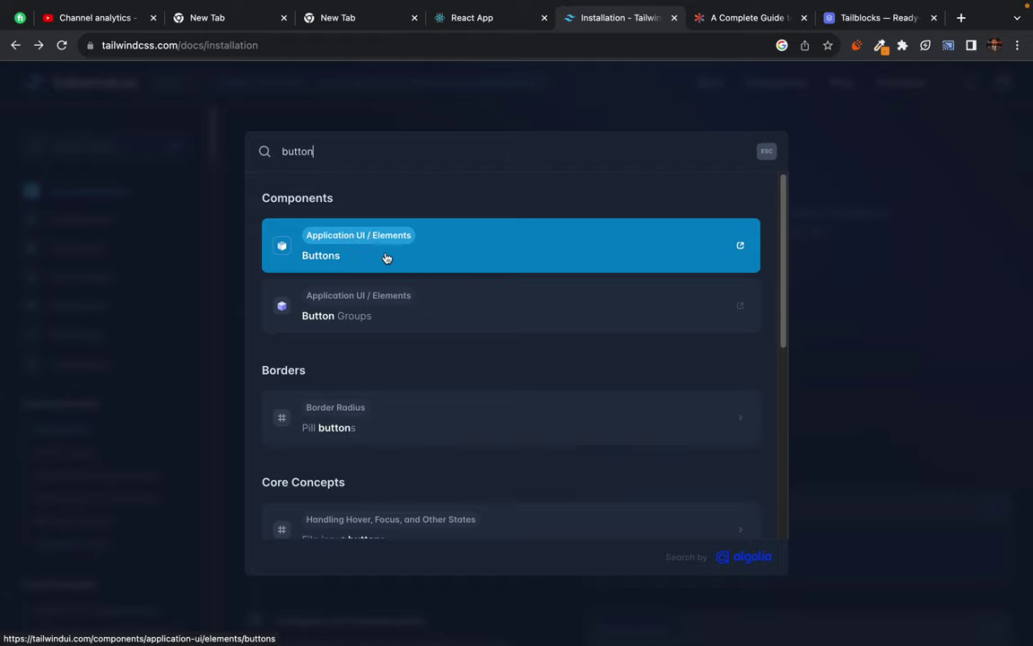
pyautogui.scroll(-1, 371, 411)
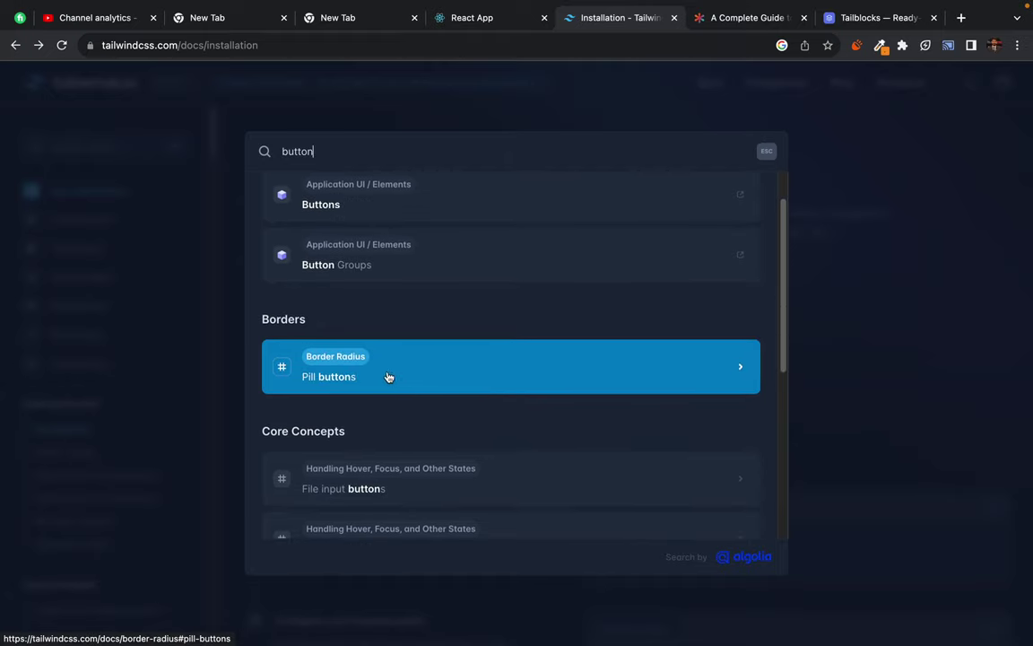
pyautogui.scroll(-2, 383, 375)
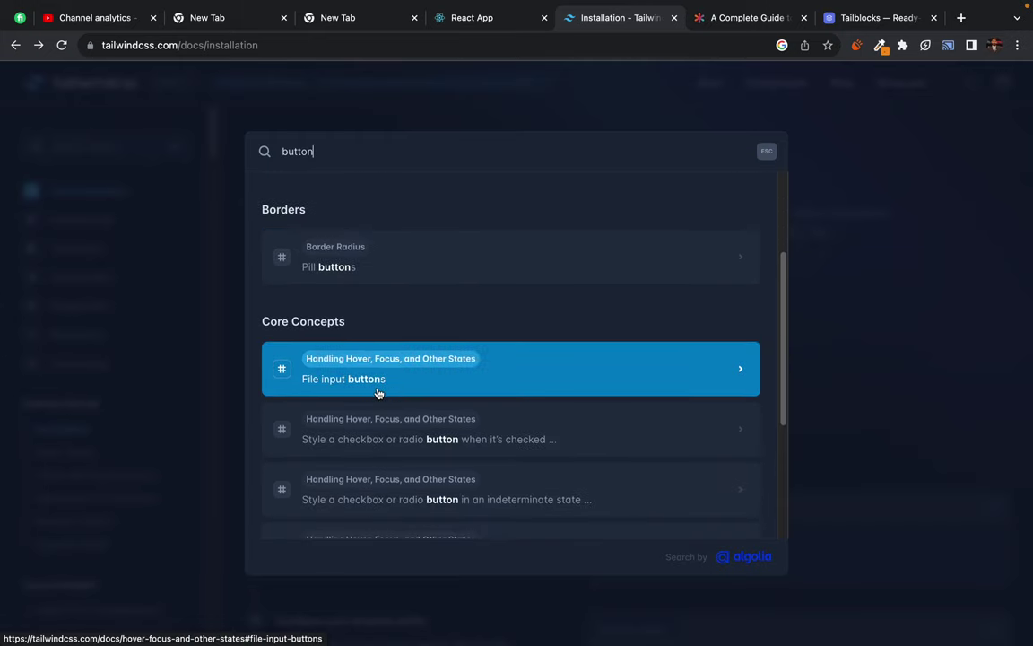
pyautogui.scroll(-1, 404, 390)
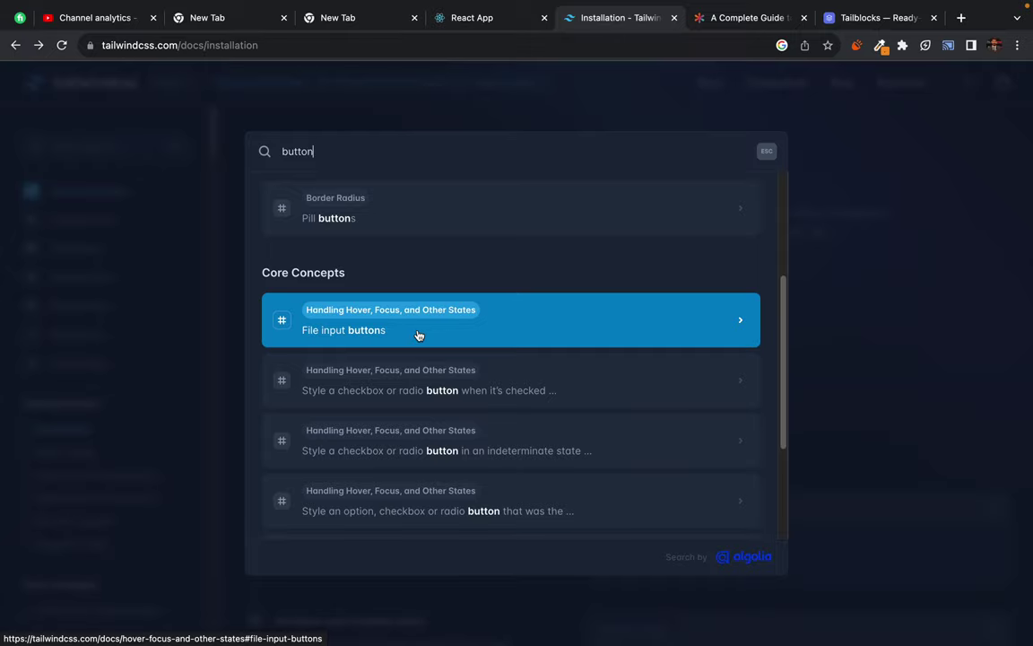
pyautogui.click(418, 332)
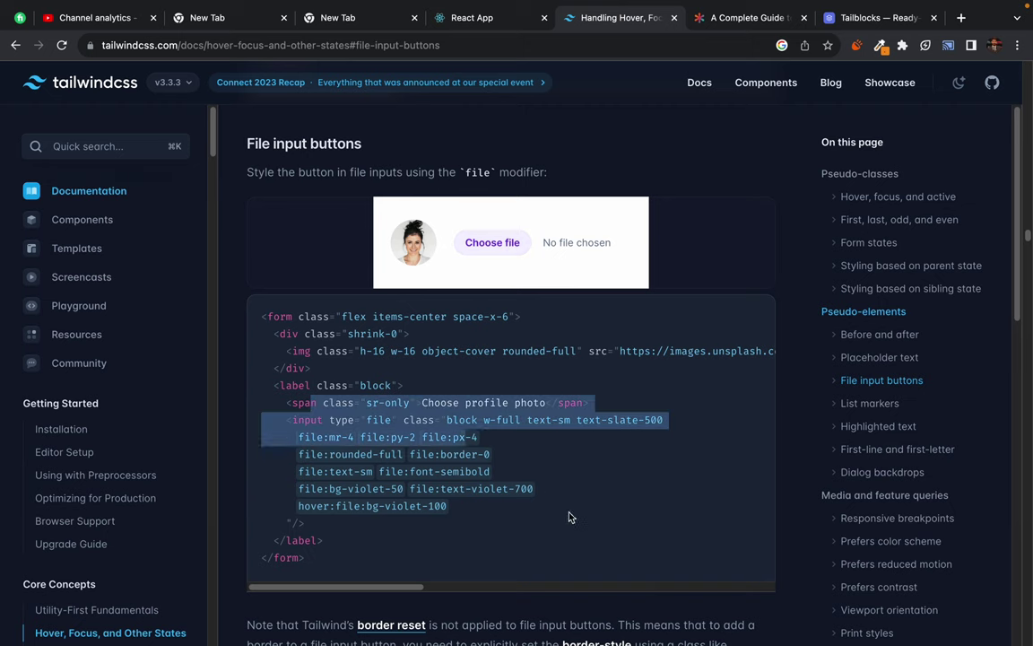
pyautogui.scroll(-1, 583, 534)
# - Open the Utility-First Fundamentals page under Core Concepts and read through its examples and Maintainability concerns section
pyautogui.scroll(-2, 381, 472)
pyautogui.scroll(-7, 126, 485)
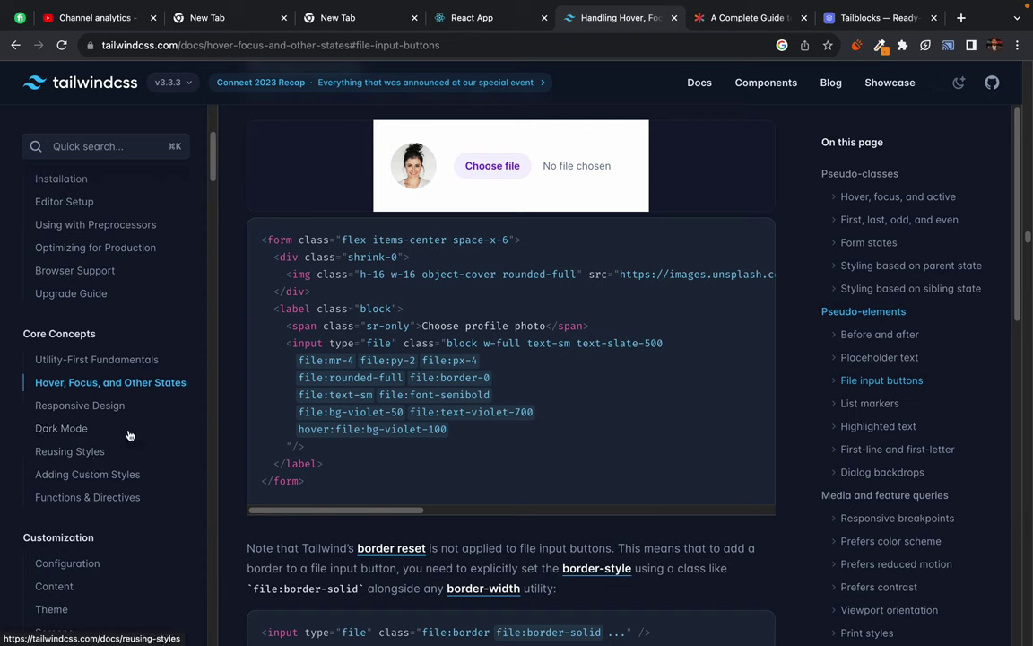
pyautogui.click(94, 362)
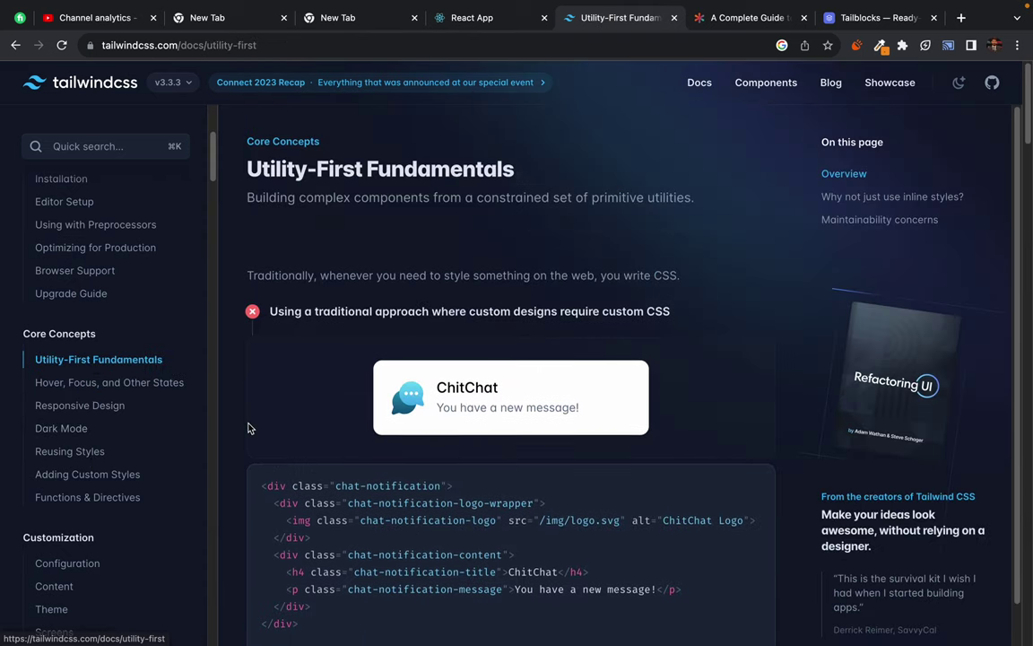
pyautogui.scroll(-5, 248, 429)
pyautogui.scroll(-10, 248, 429)
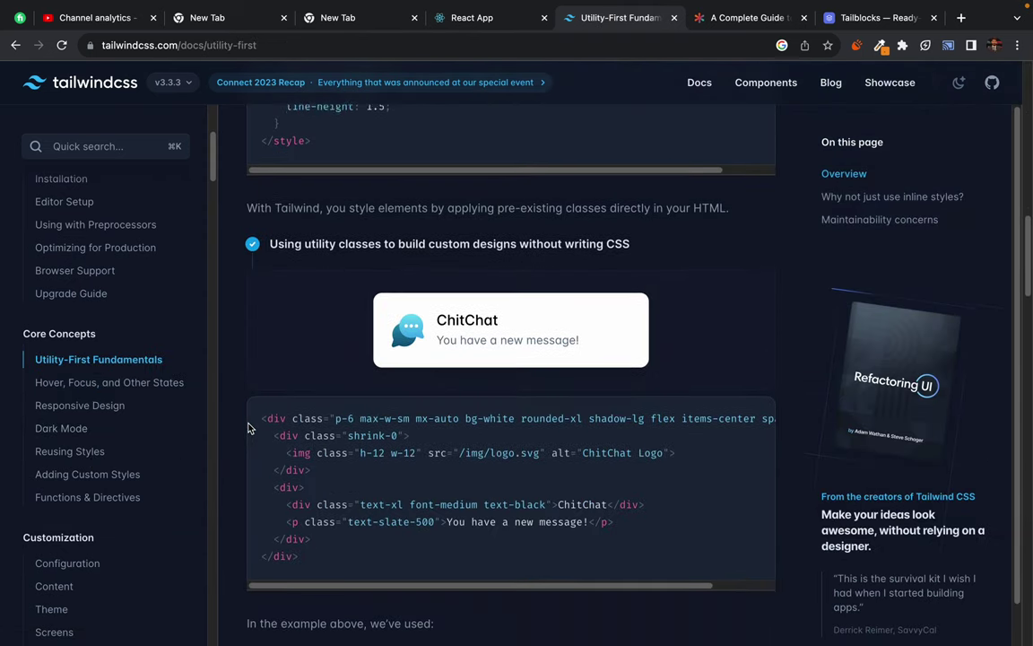
pyautogui.scroll(-7, 248, 429)
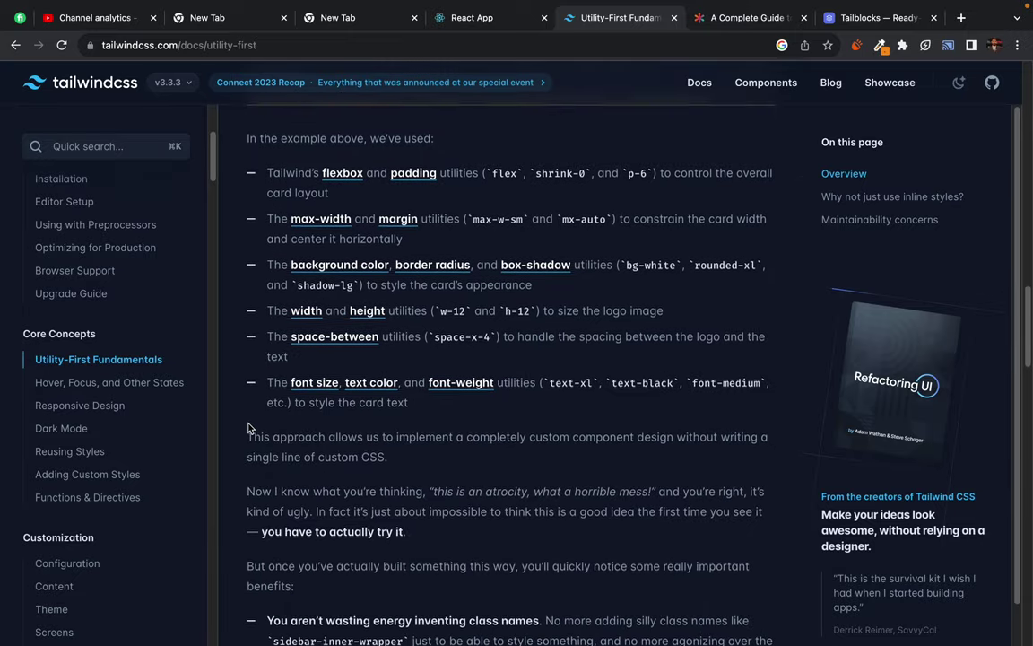
pyautogui.scroll(-6, 248, 429)
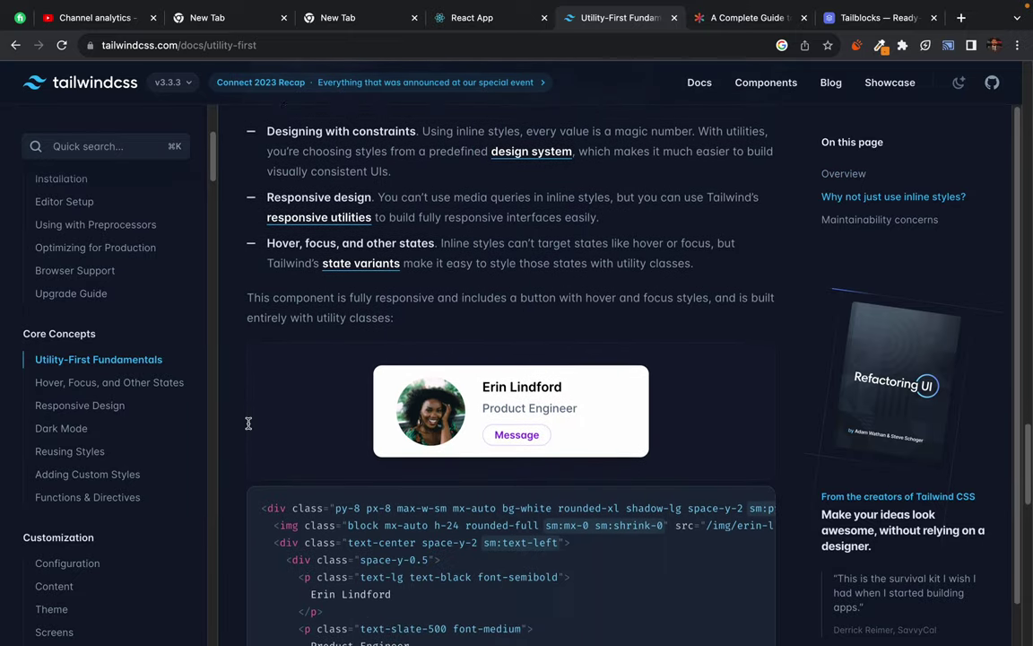
pyautogui.scroll(-3, 248, 428)
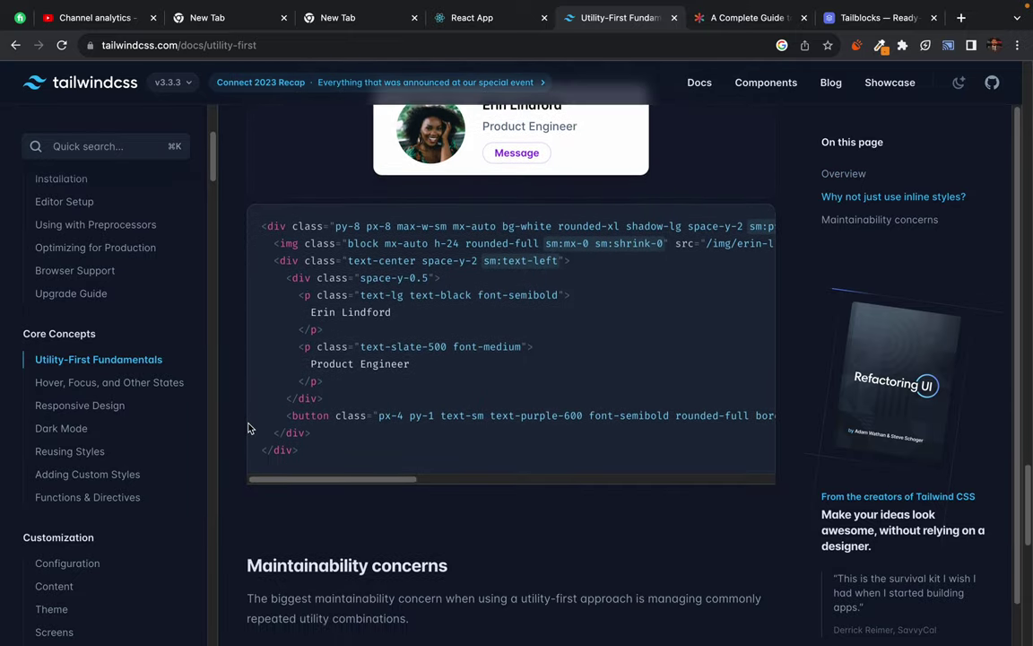
pyautogui.scroll(-1, 249, 429)
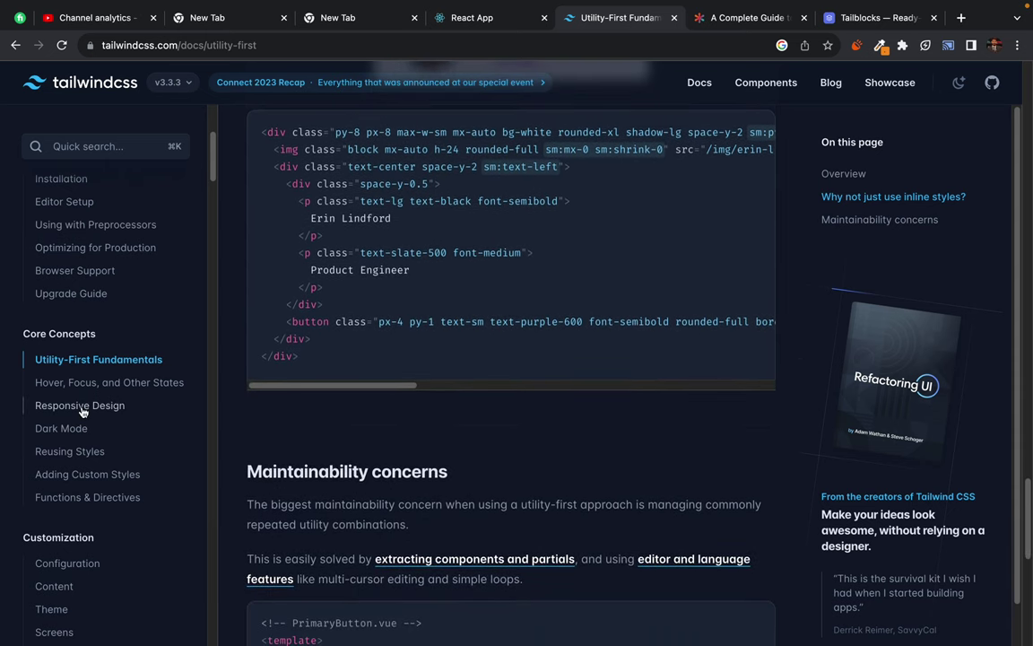
pyautogui.scroll(-2, 82, 412)
pyautogui.scroll(-2, 81, 412)
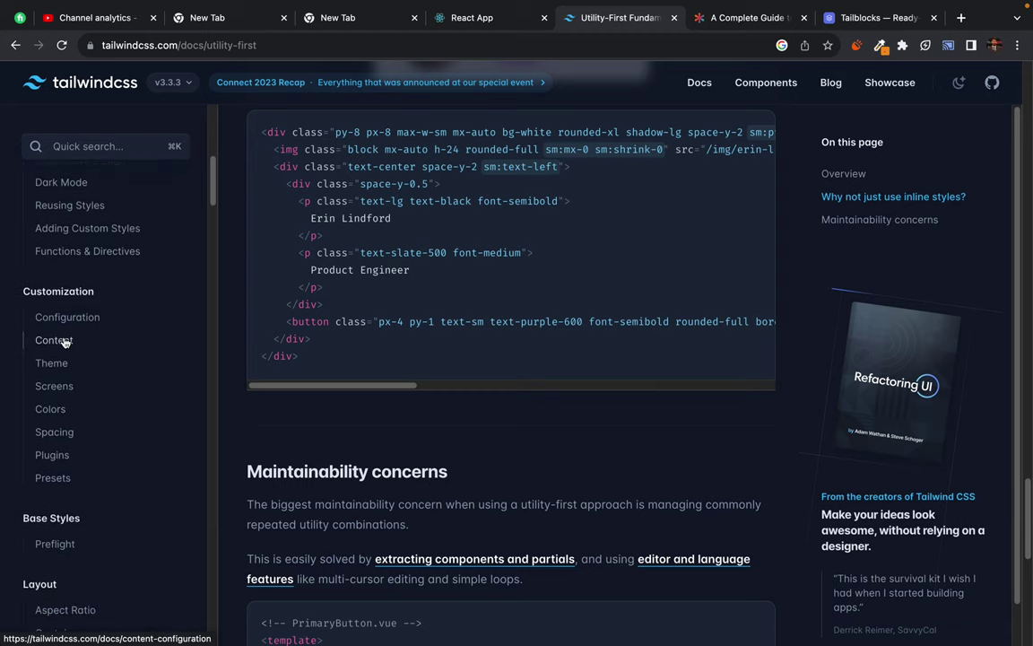
pyautogui.scroll(-10, 392, 511)
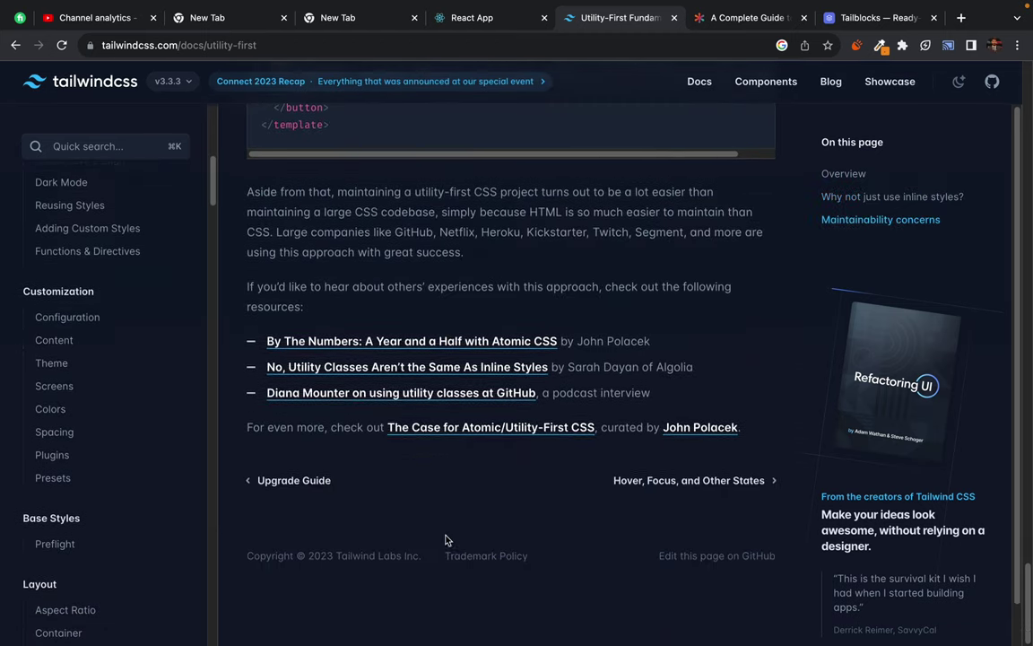
pyautogui.scroll(20, 422, 509)
# - Open the Content page under Customization and read through it as far as the Button.jsx example
pyautogui.click(67, 344)
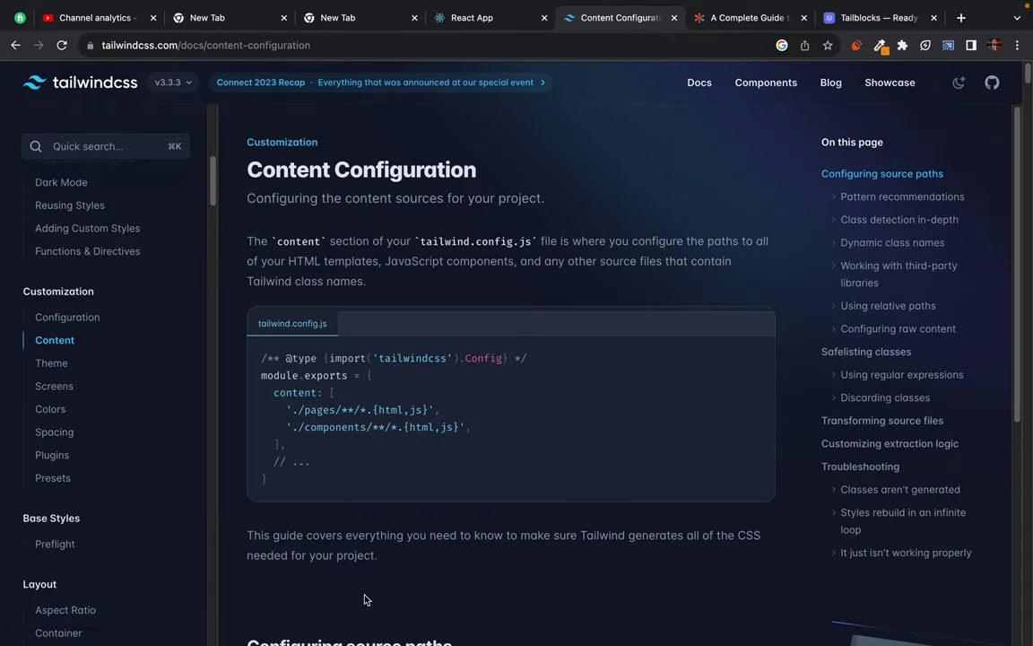
pyautogui.scroll(-2, 365, 599)
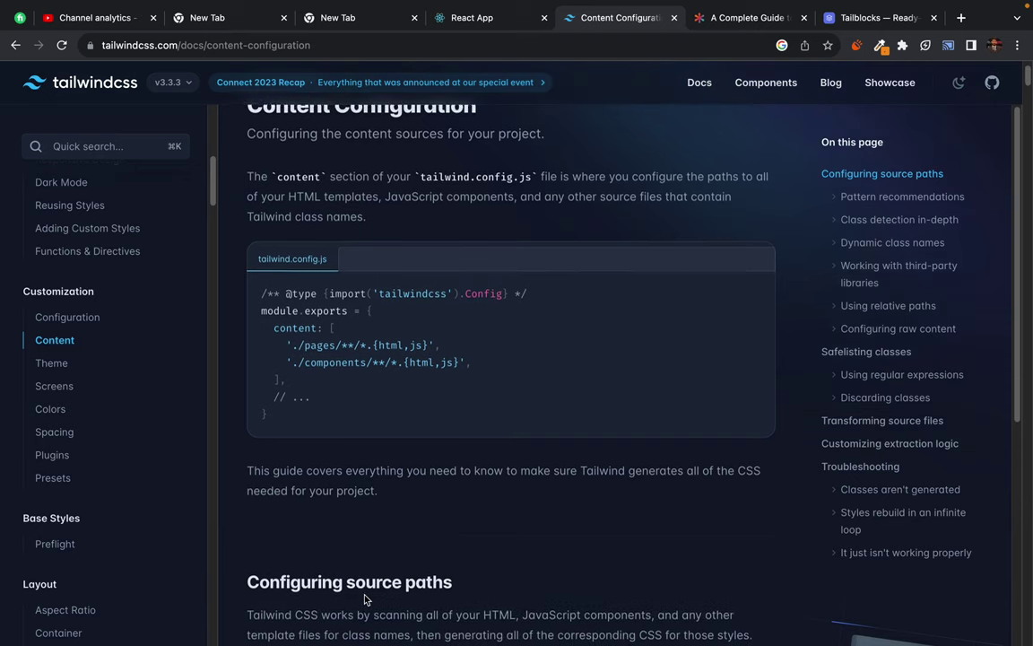
pyautogui.scroll(-10, 365, 599)
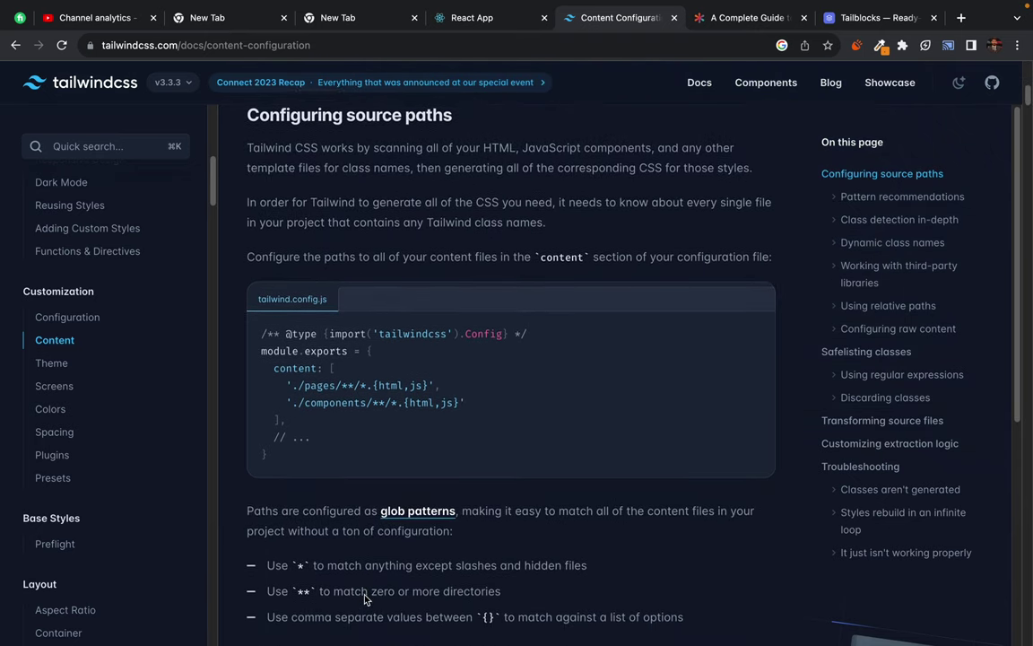
pyautogui.scroll(-20, 365, 599)
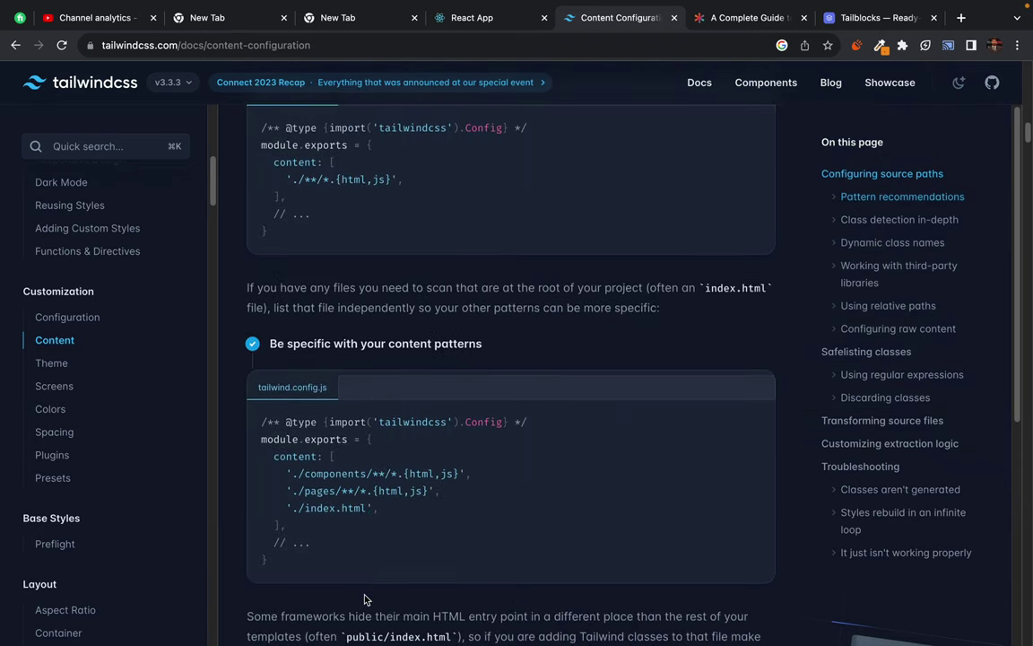
pyautogui.scroll(-20, 366, 600)
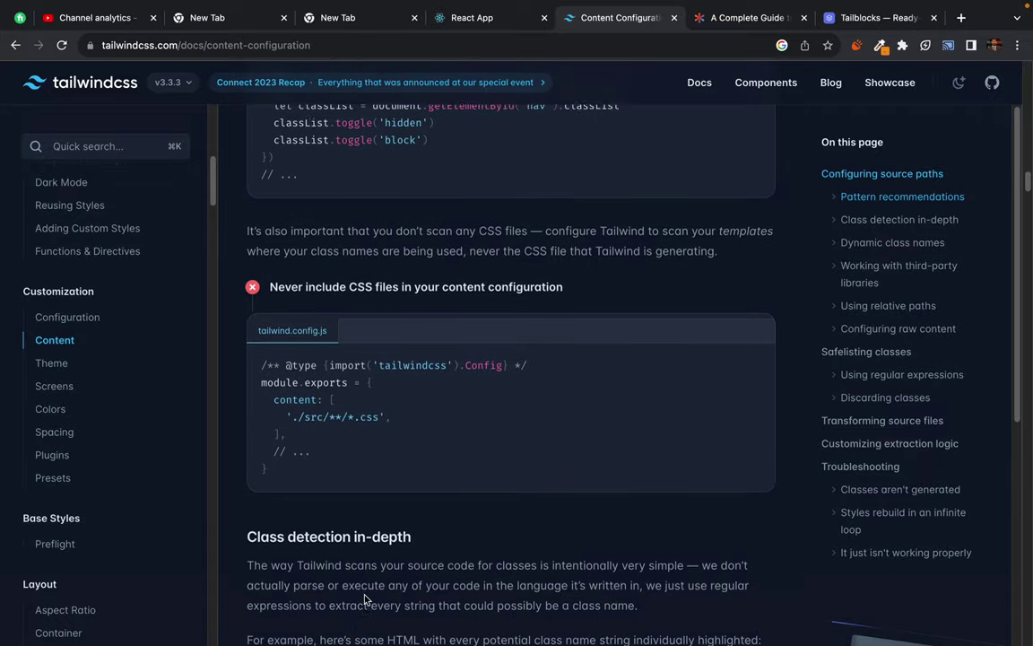
pyautogui.scroll(-17, 365, 599)
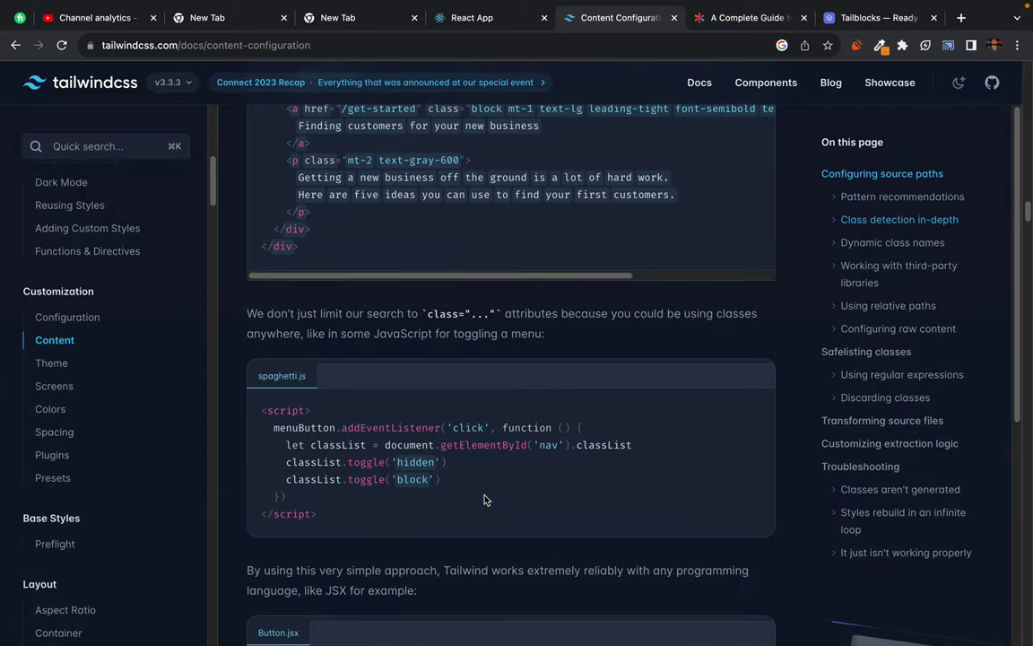
pyautogui.scroll(-10, 485, 498)
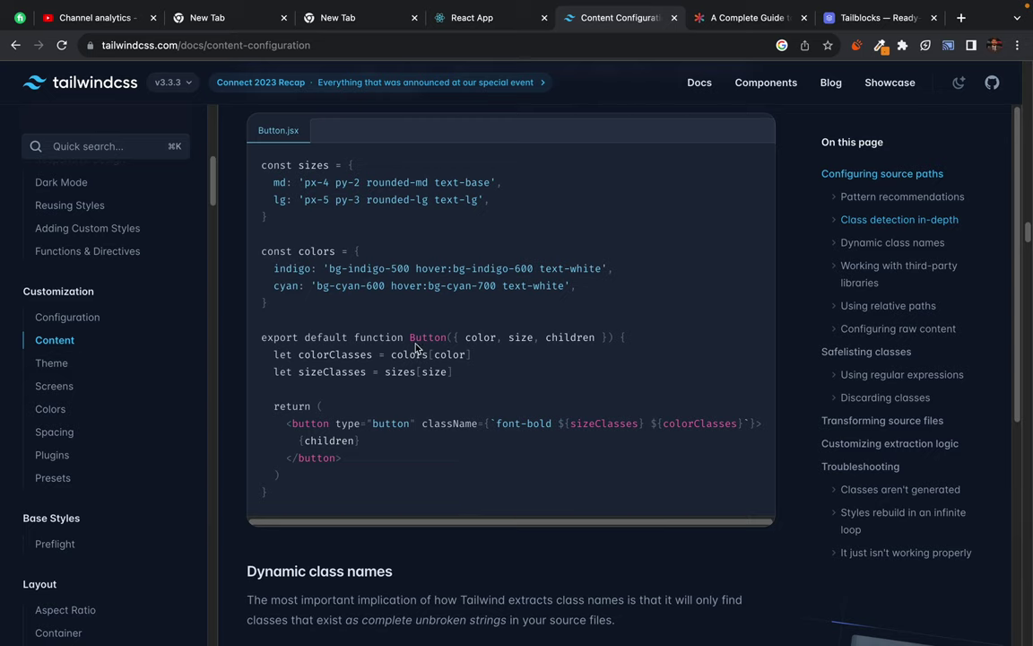
# - View the Columns, Container and Aspect Ratio pages in the documentation's Layout section
pyautogui.scroll(-1, 116, 377)
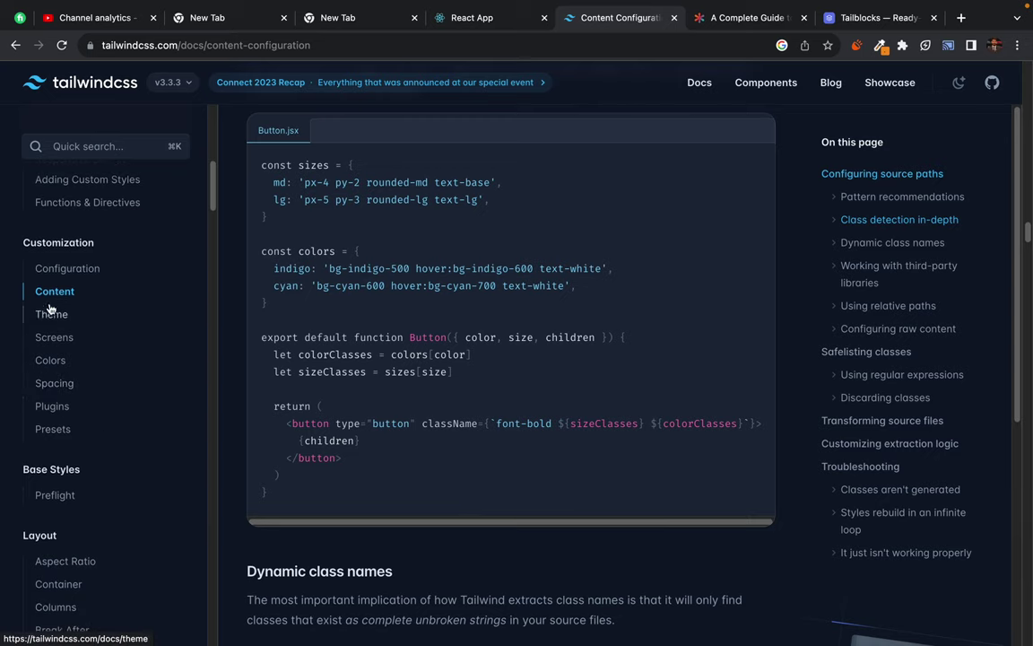
pyautogui.scroll(-5, 71, 404)
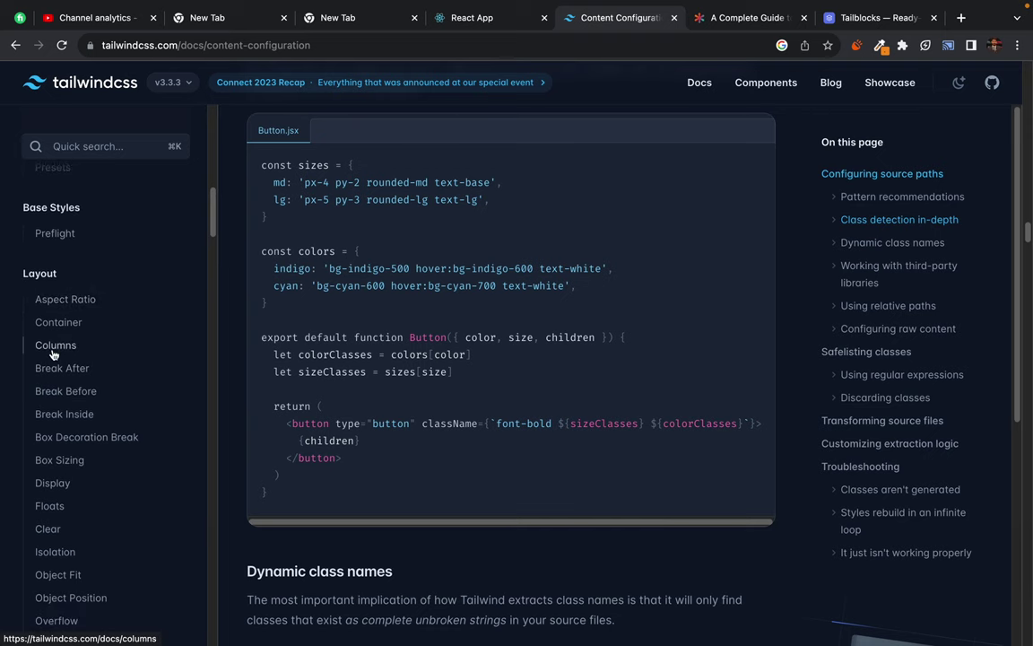
pyautogui.click(53, 350)
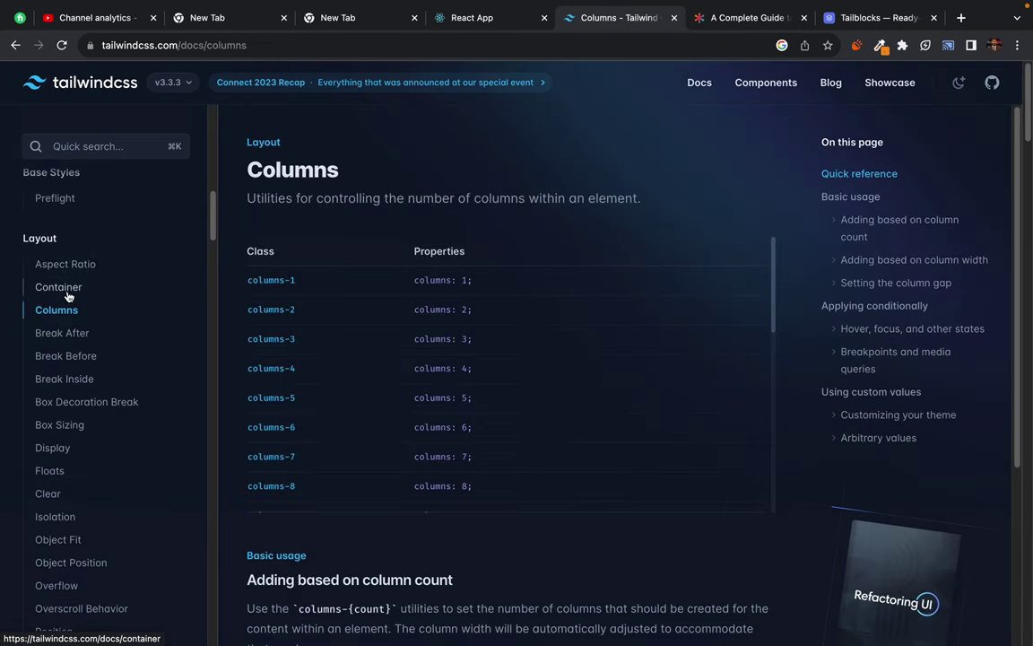
pyautogui.click(67, 291)
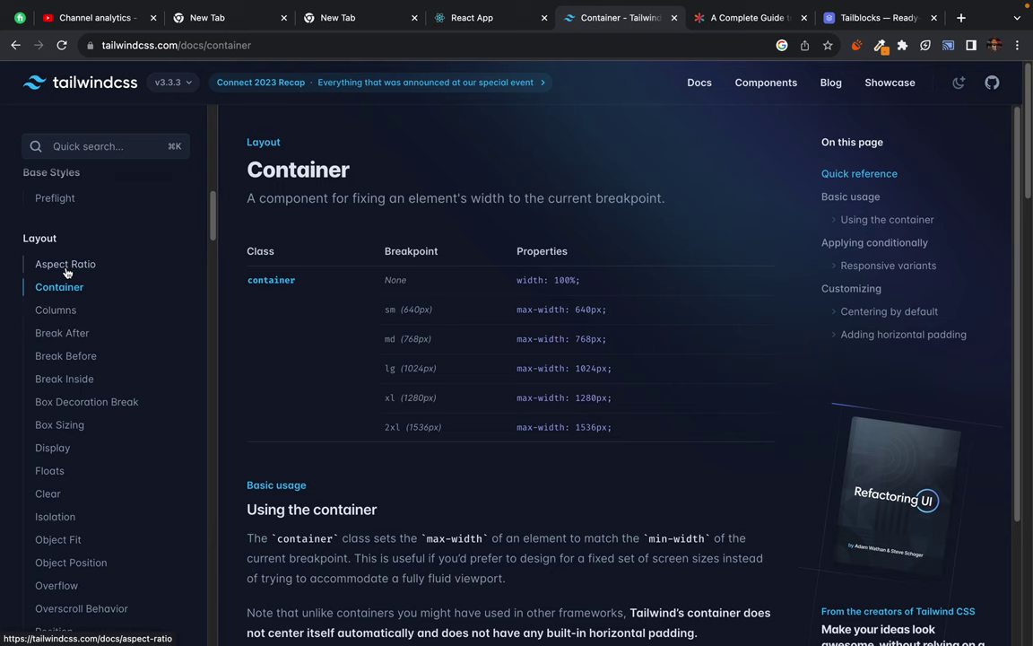
pyautogui.click(65, 265)
pyautogui.scroll(-3, 317, 419)
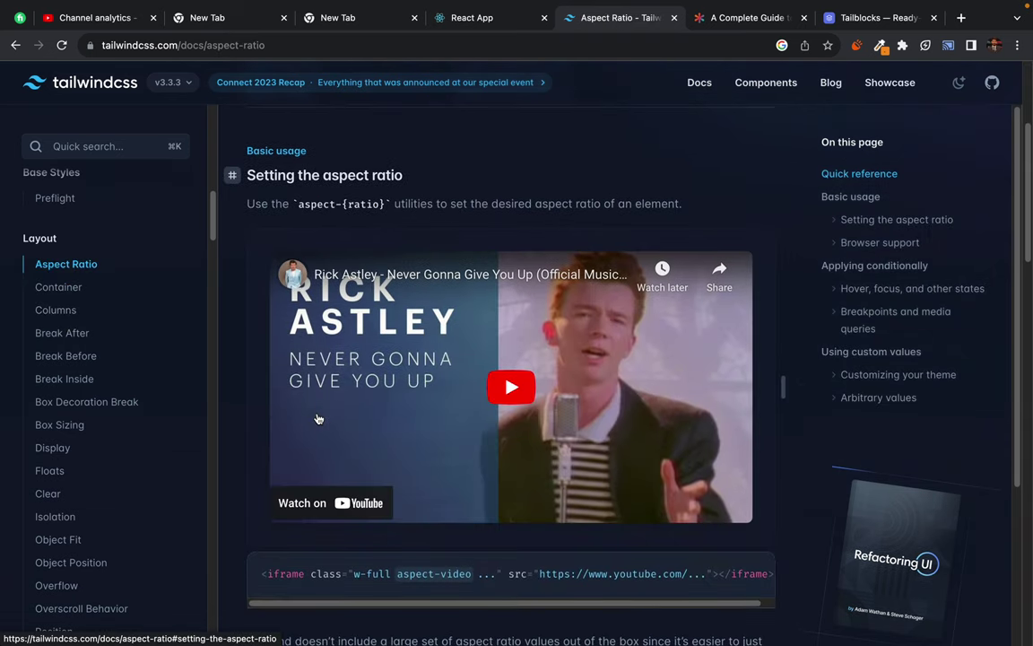
# - Open the Box Sizing page under Layout and look through the Flexbox & Grid topics in the documentation index
pyautogui.scroll(-3, 16, 529)
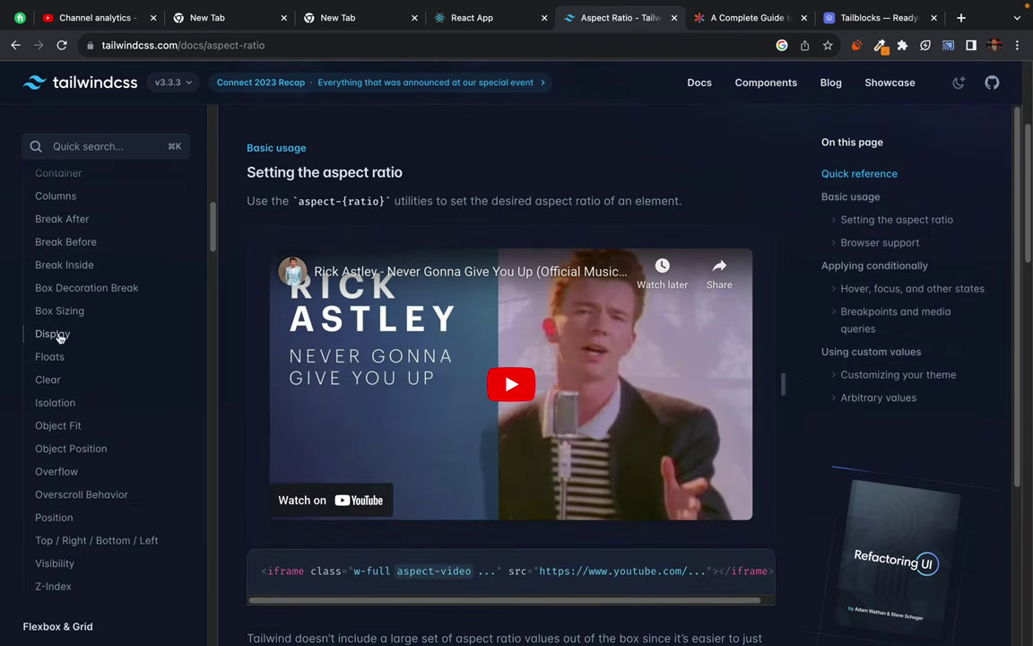
pyautogui.click(70, 310)
pyautogui.scroll(-5, 111, 410)
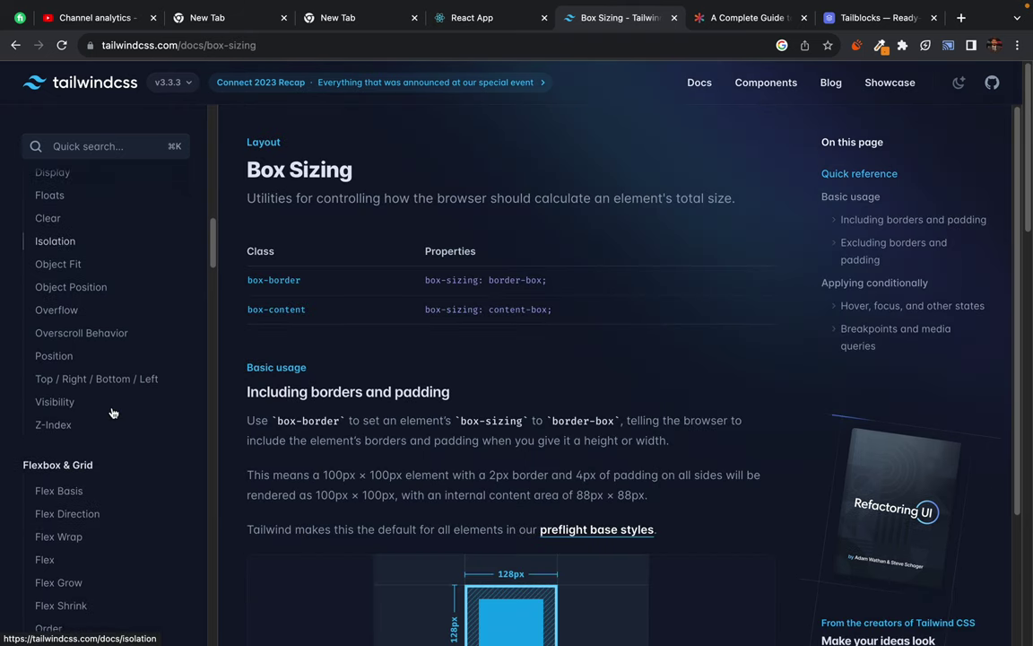
pyautogui.scroll(-1, 112, 413)
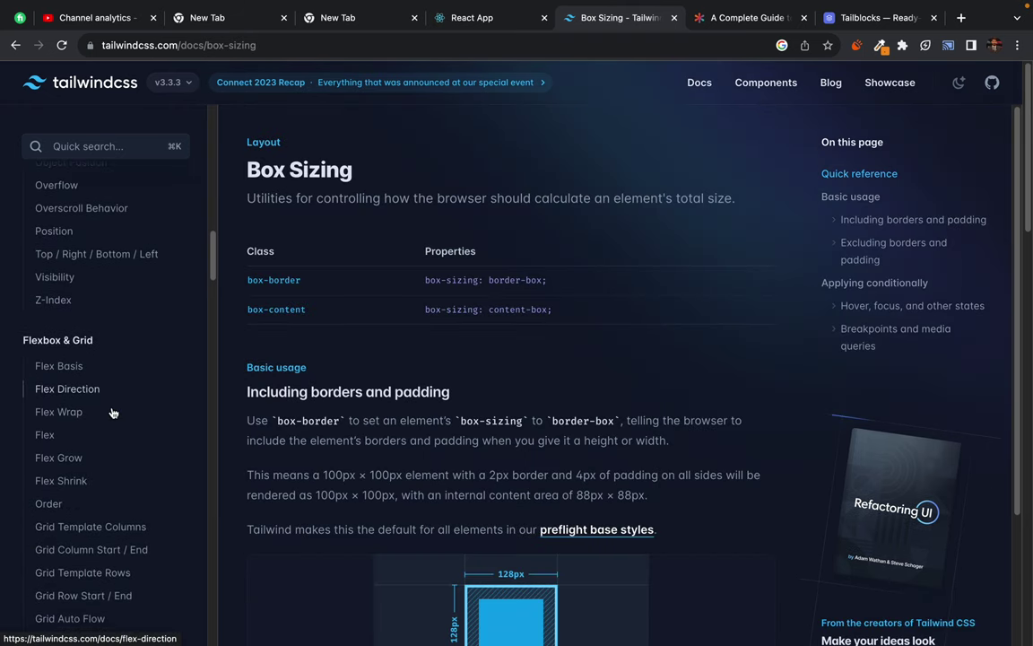
pyautogui.scroll(-2, 112, 412)
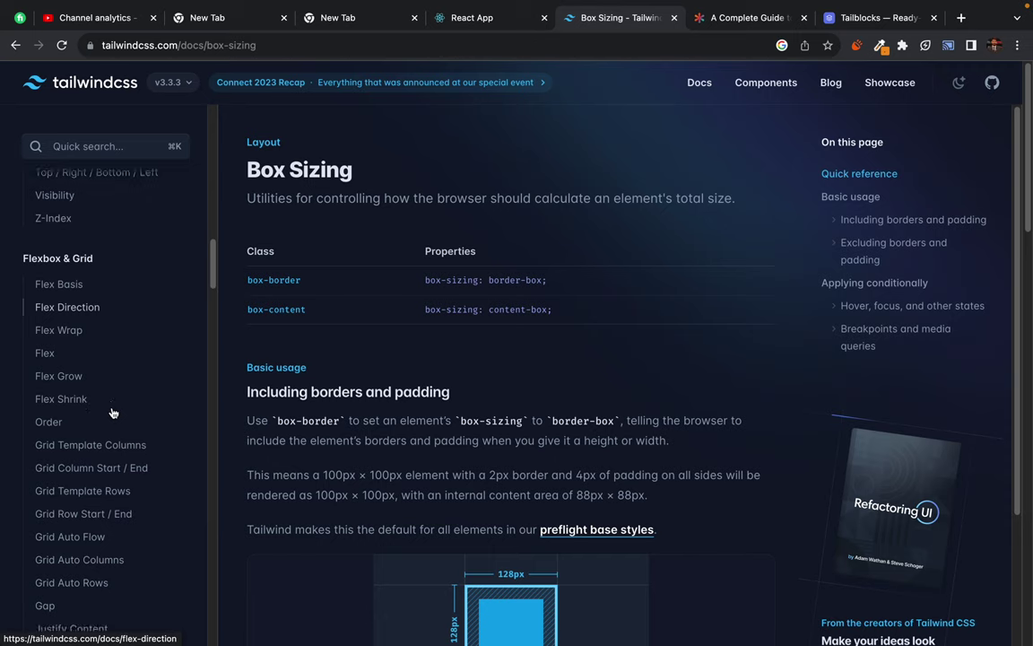
pyautogui.scroll(-5, 112, 412)
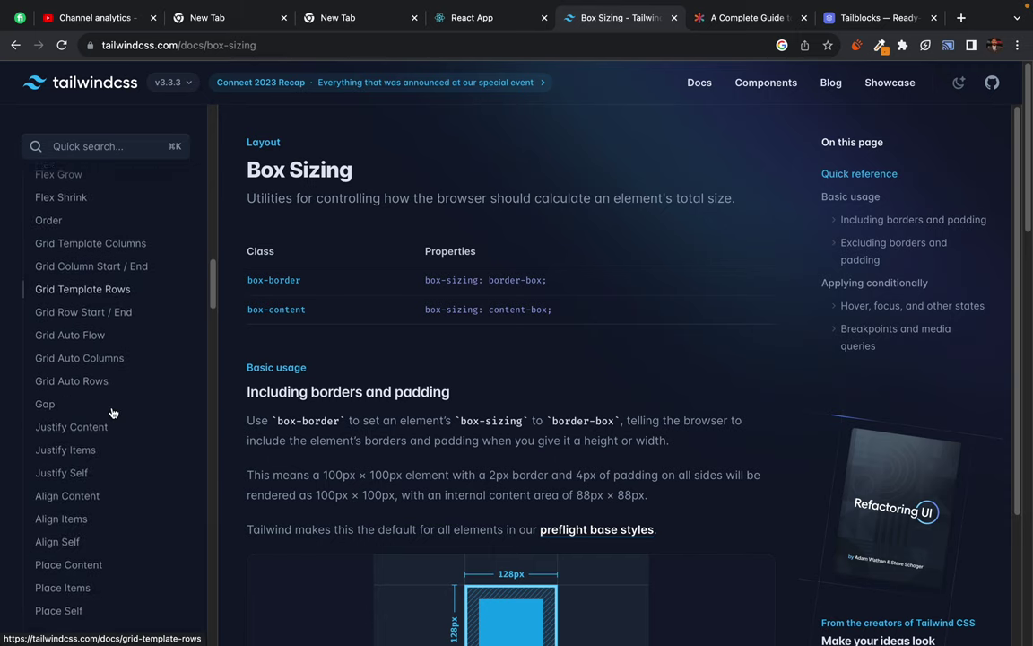
# - Look through the Spacing, Sizing and Typography topics in the documentation index and open the Text Align page
pyautogui.scroll(-5, 112, 413)
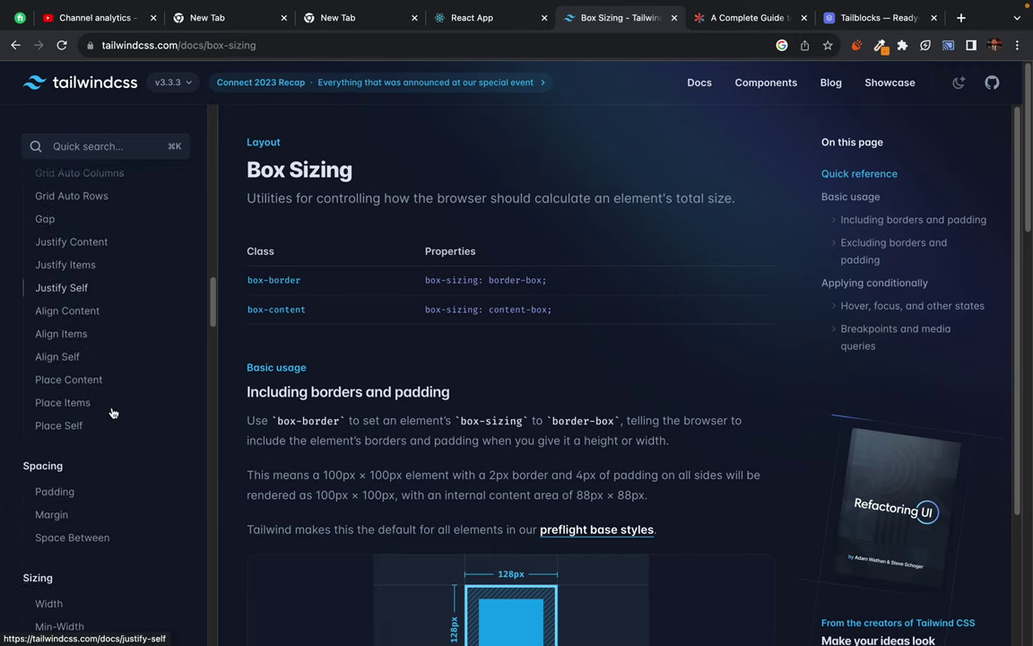
pyautogui.scroll(-2, 112, 413)
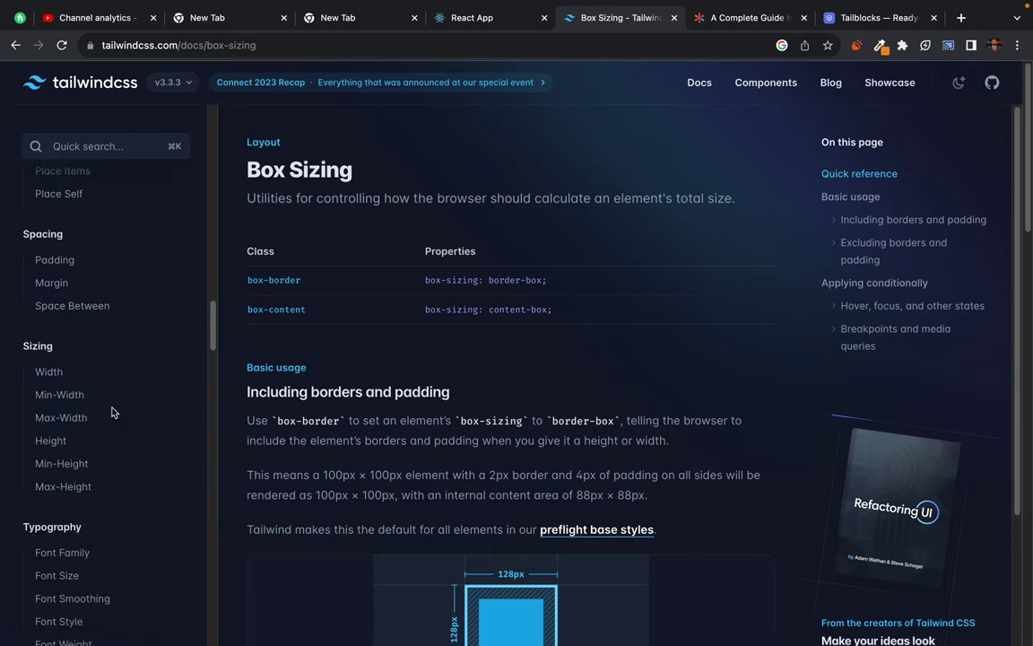
pyautogui.scroll(1, 142, 425)
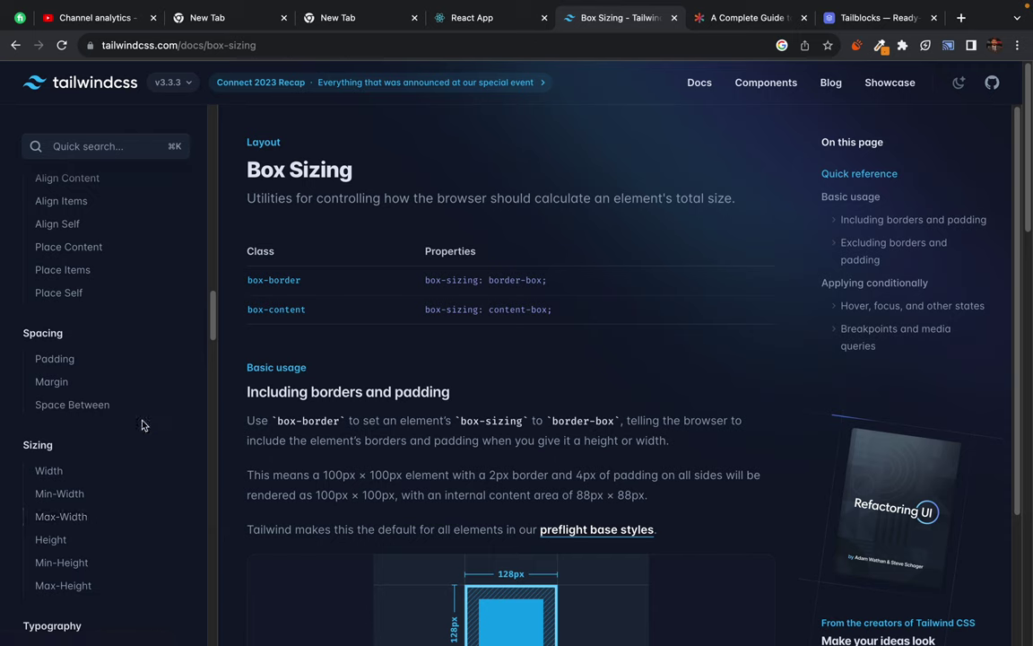
pyautogui.scroll(-3, 142, 426)
pyautogui.scroll(-10, 142, 425)
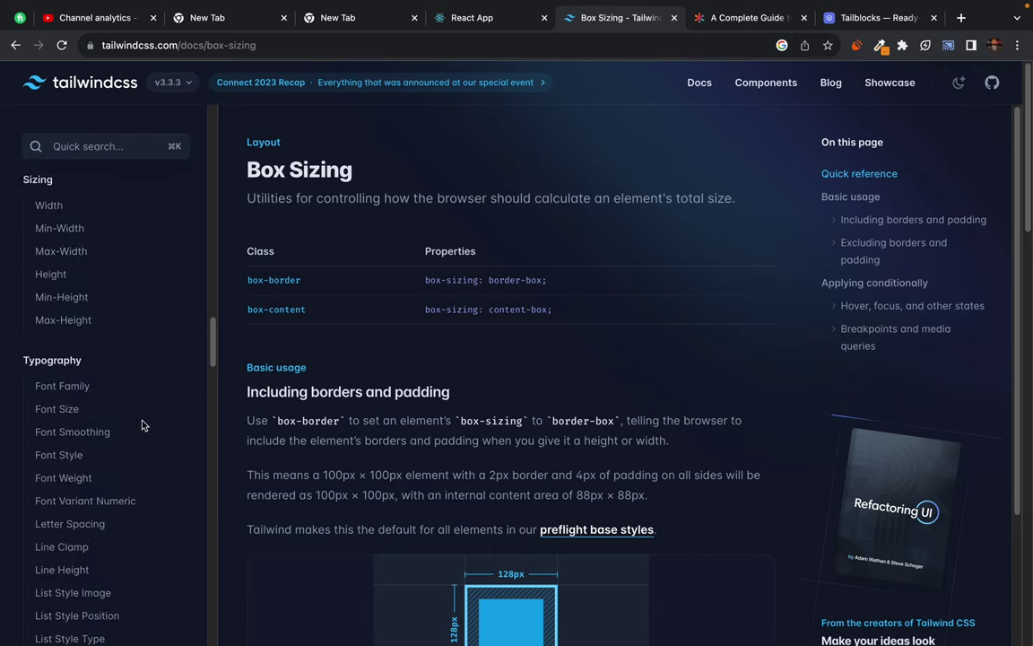
pyautogui.scroll(-1, 141, 425)
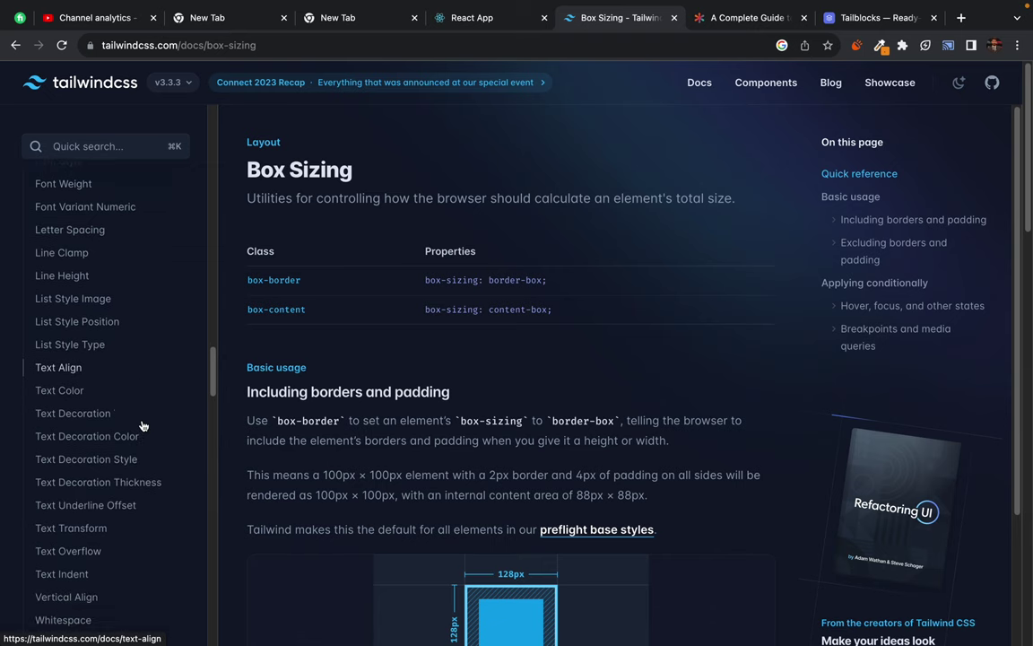
pyautogui.scroll(1, 142, 425)
pyautogui.click(56, 397)
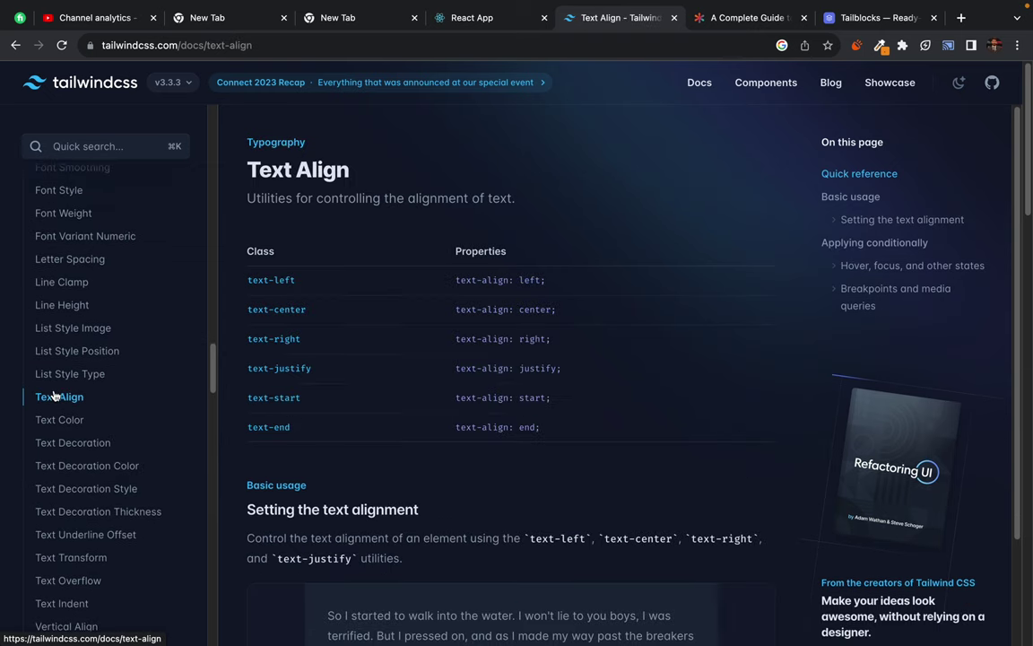
# - Open the Content page under Typography and read through it as far as the Customizing your theme section
pyautogui.scroll(3, 135, 455)
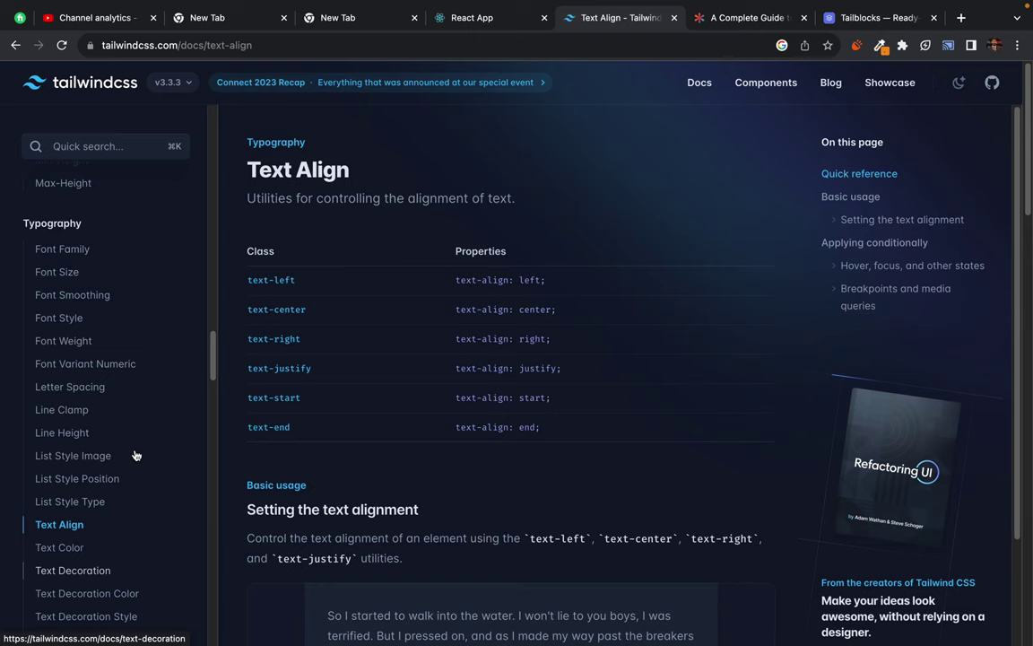
pyautogui.scroll(-10, 136, 455)
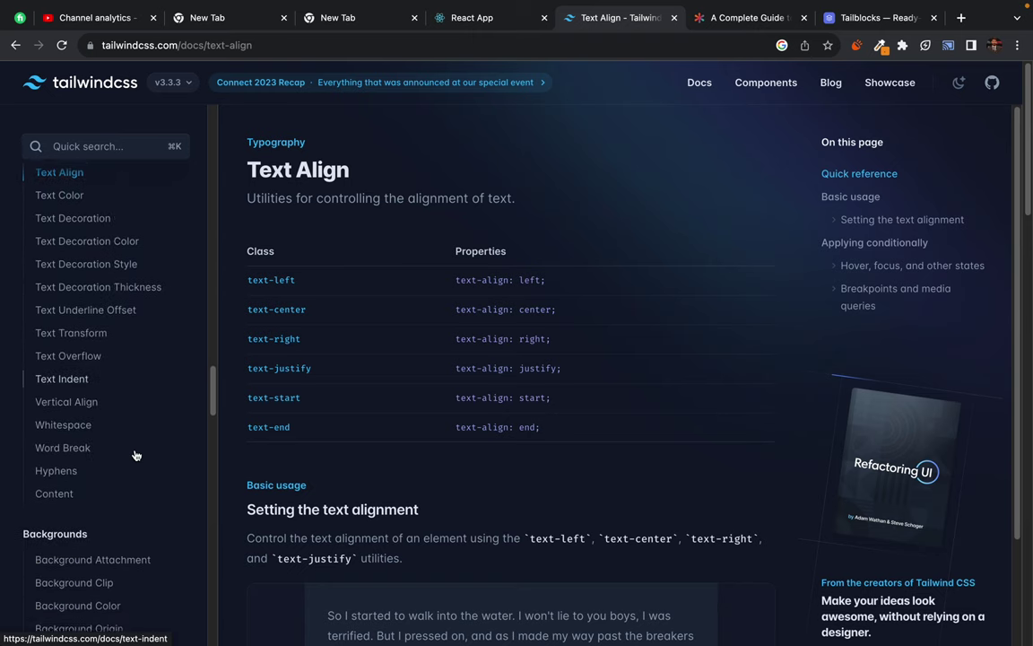
pyautogui.click(57, 467)
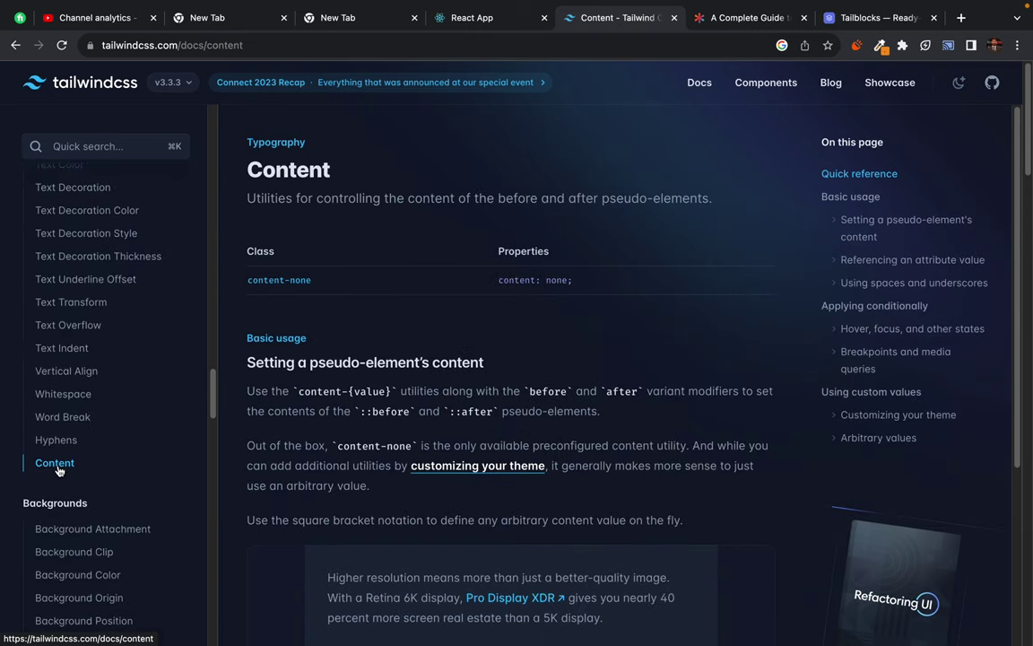
pyautogui.scroll(-5, 377, 462)
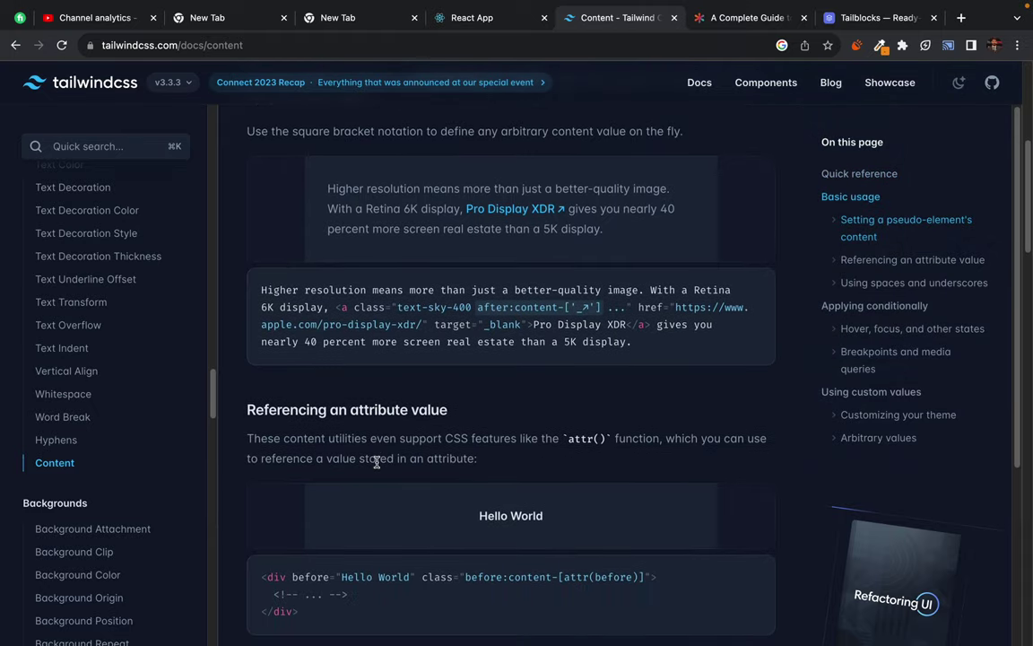
pyautogui.scroll(-8, 377, 462)
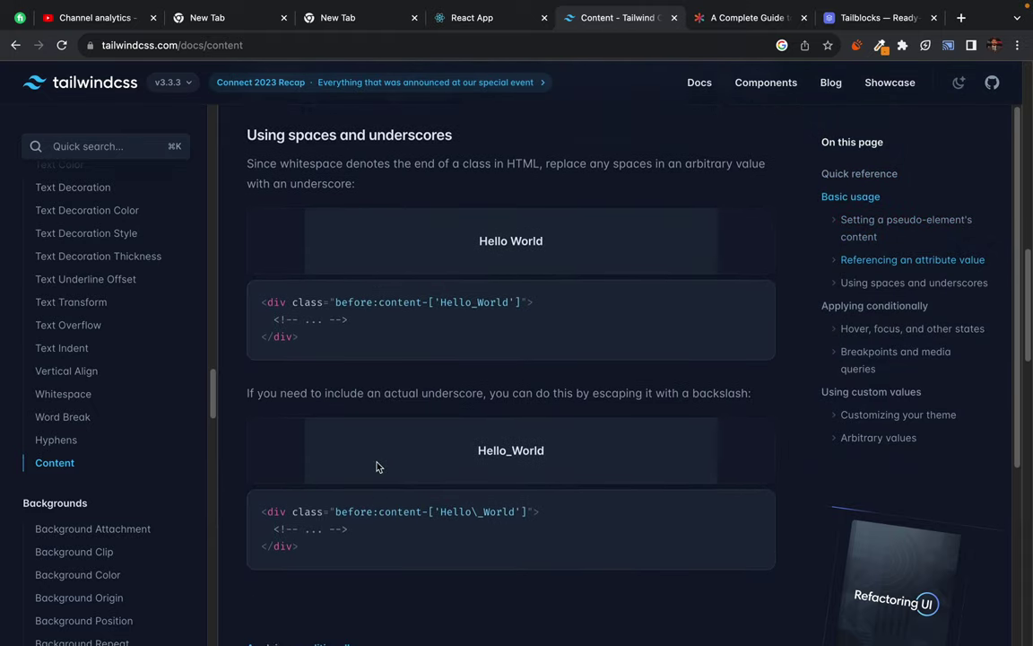
pyautogui.scroll(-9, 376, 467)
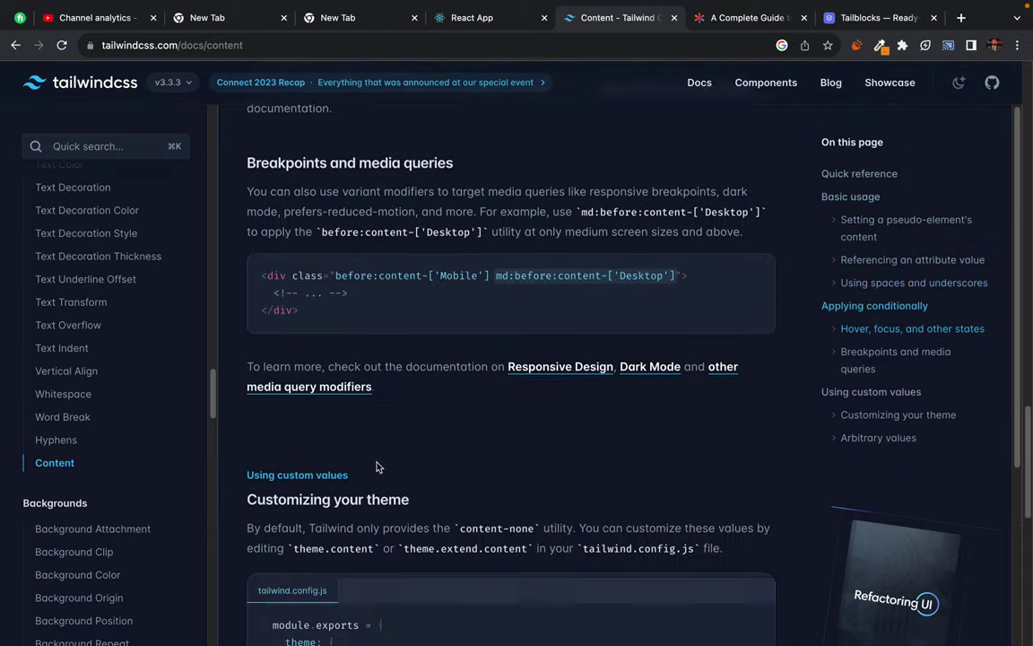
pyautogui.scroll(-1, 377, 467)
# - Open the Border Radius page under Borders and read its class table and Rounded corners example
pyautogui.scroll(-2, 121, 574)
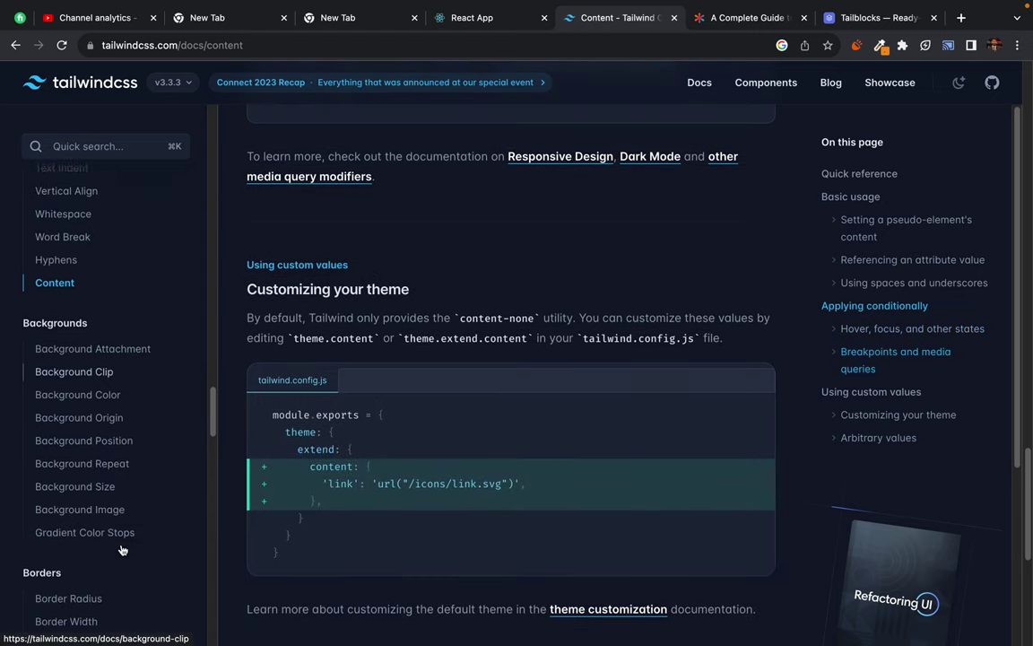
pyautogui.scroll(-1, 112, 475)
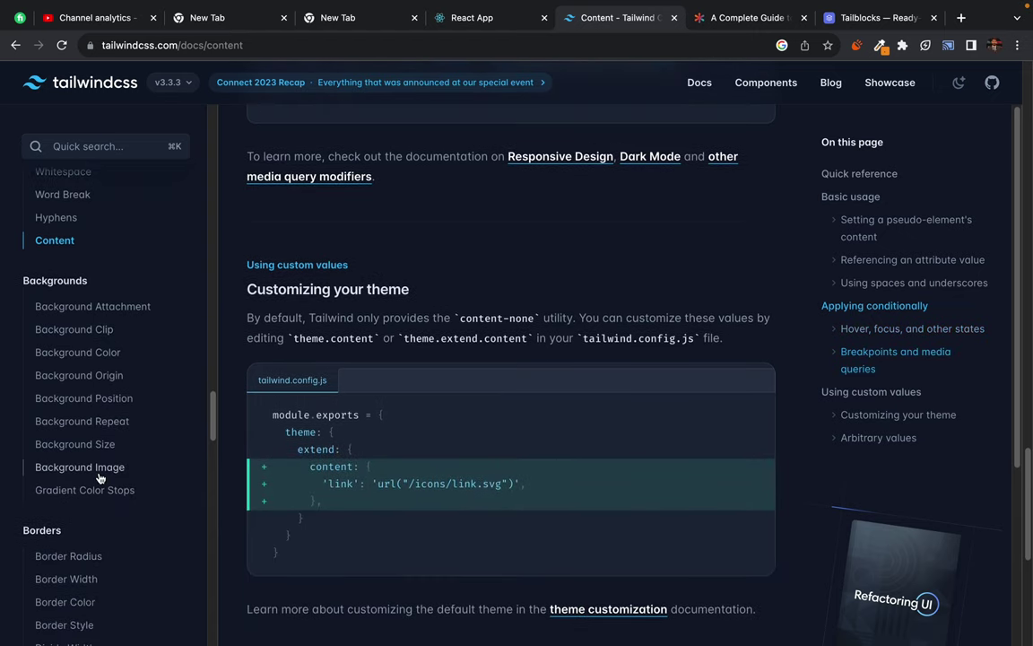
pyautogui.scroll(-2, 101, 478)
pyautogui.click(81, 386)
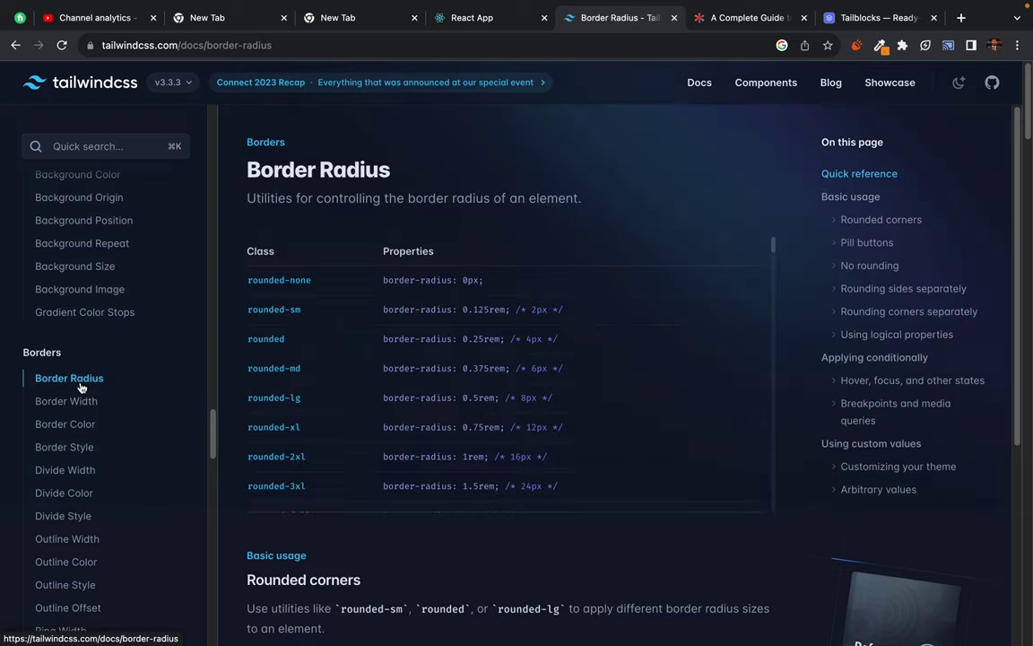
pyautogui.scroll(-3, 338, 513)
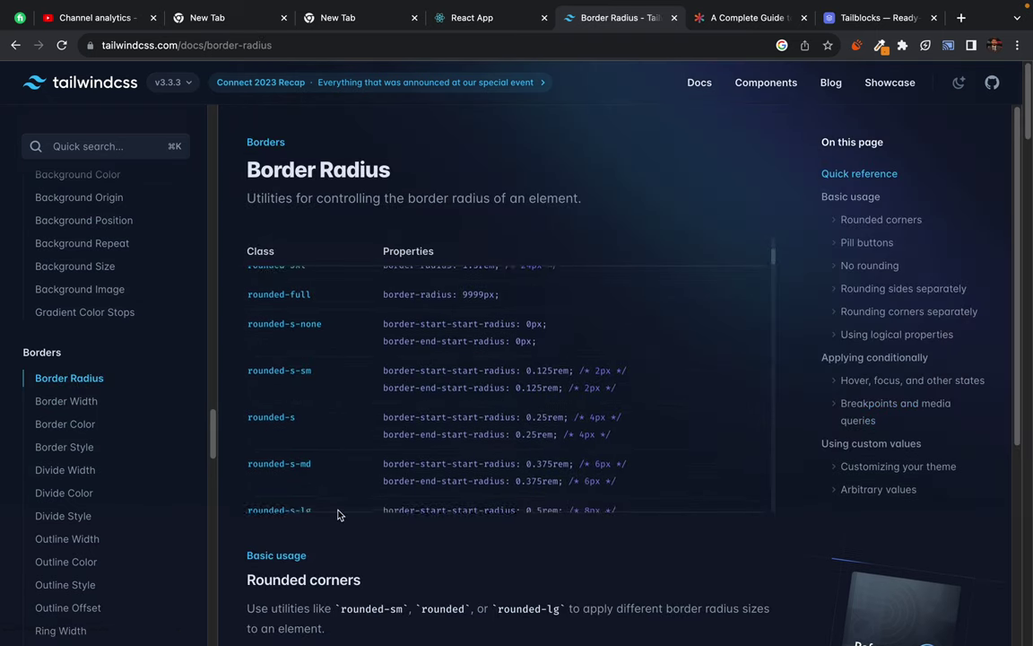
pyautogui.scroll(3, 333, 489)
pyautogui.scroll(-3, 411, 534)
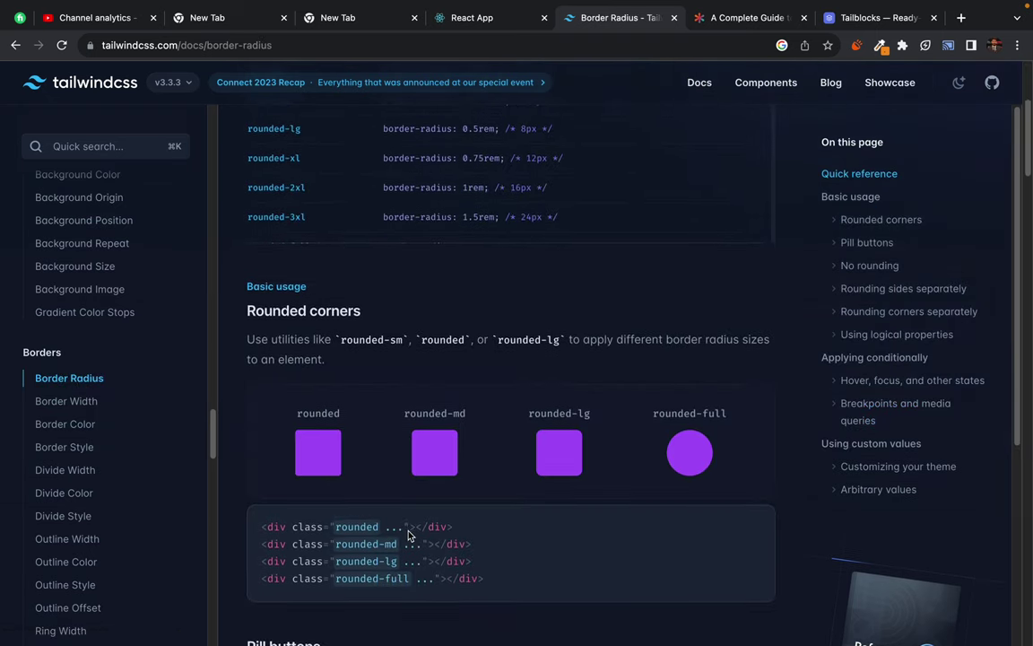
pyautogui.moveTo(261, 341); pyautogui.dragTo(351, 357)
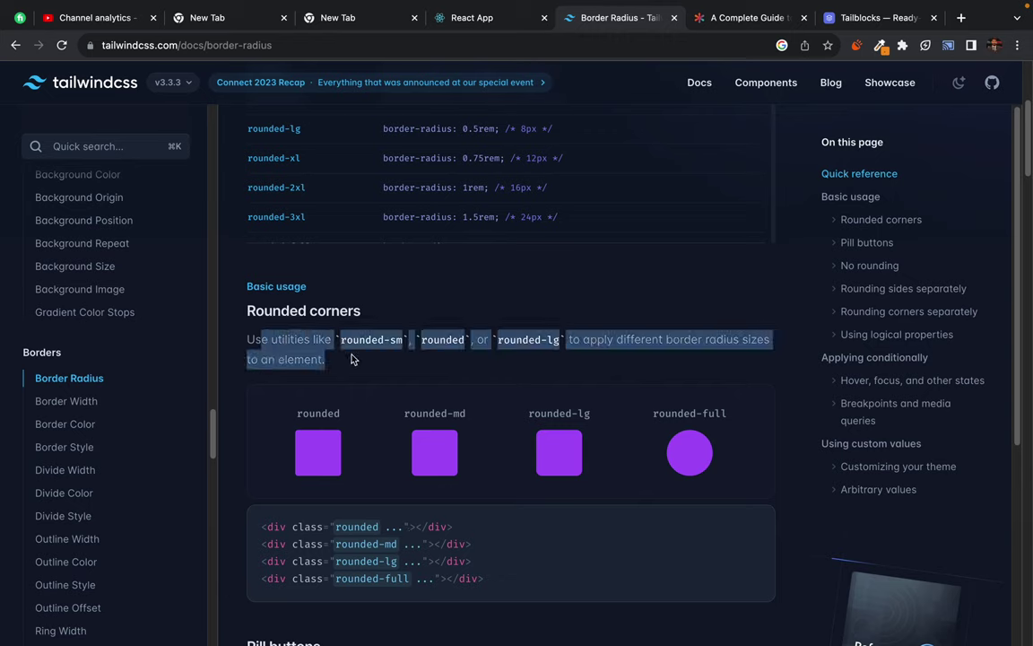
pyautogui.click(351, 358)
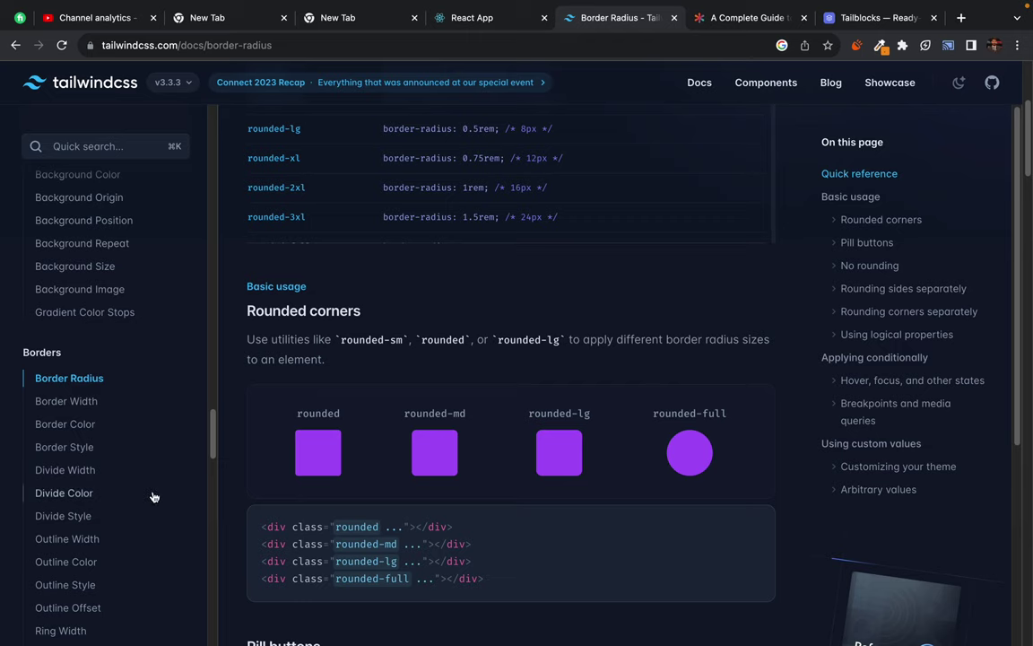
# - Look through the Borders and Effects topics in the index, and return to the Border Radius quick reference
pyautogui.scroll(-5, 153, 496)
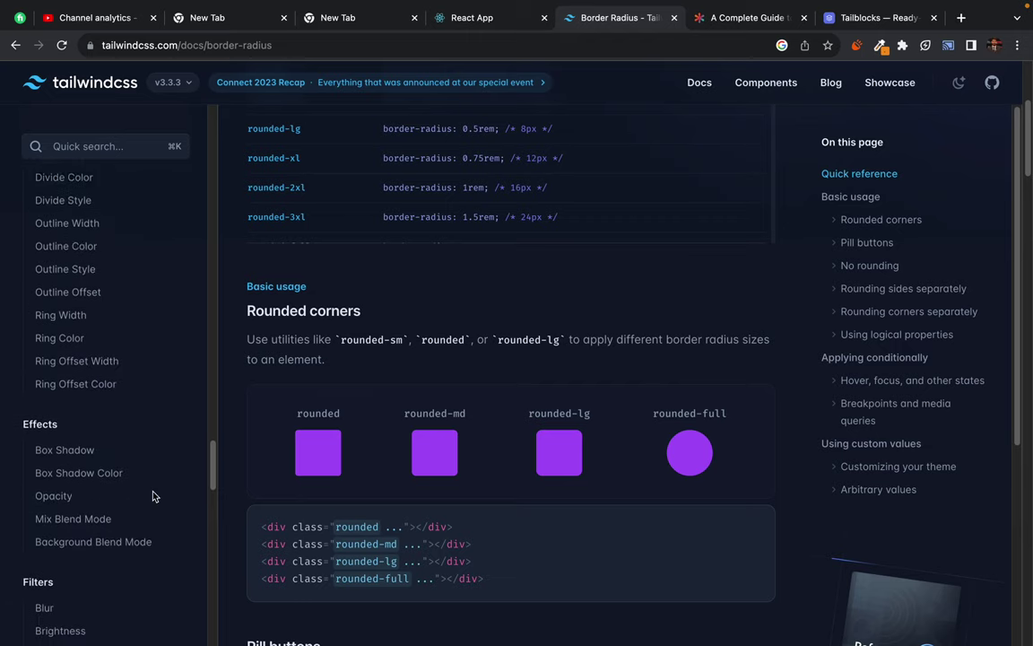
pyautogui.scroll(3, 153, 496)
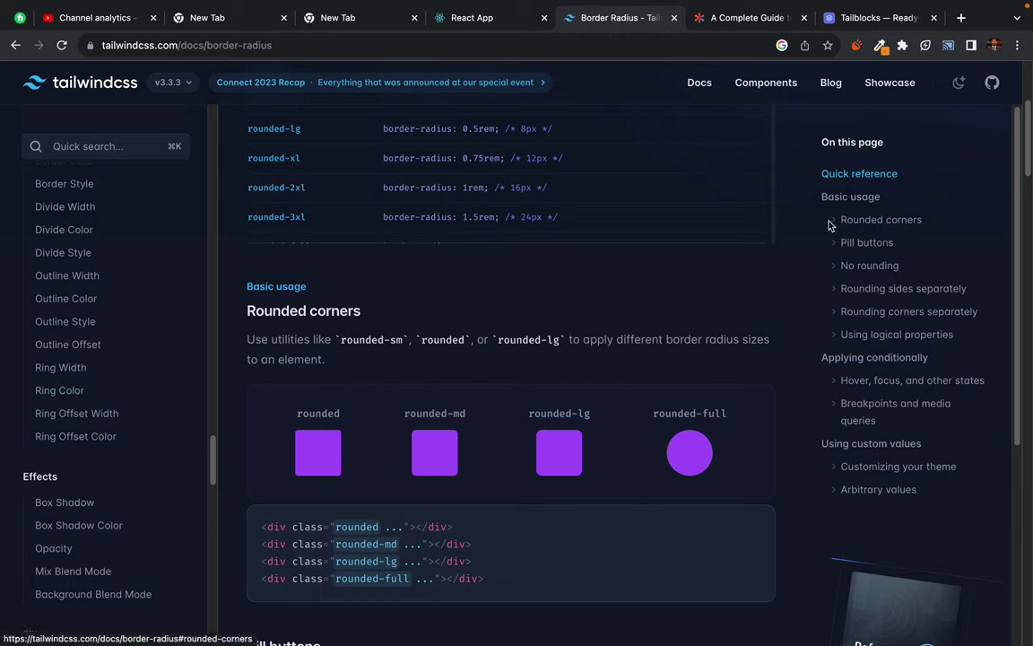
pyautogui.click(864, 178)
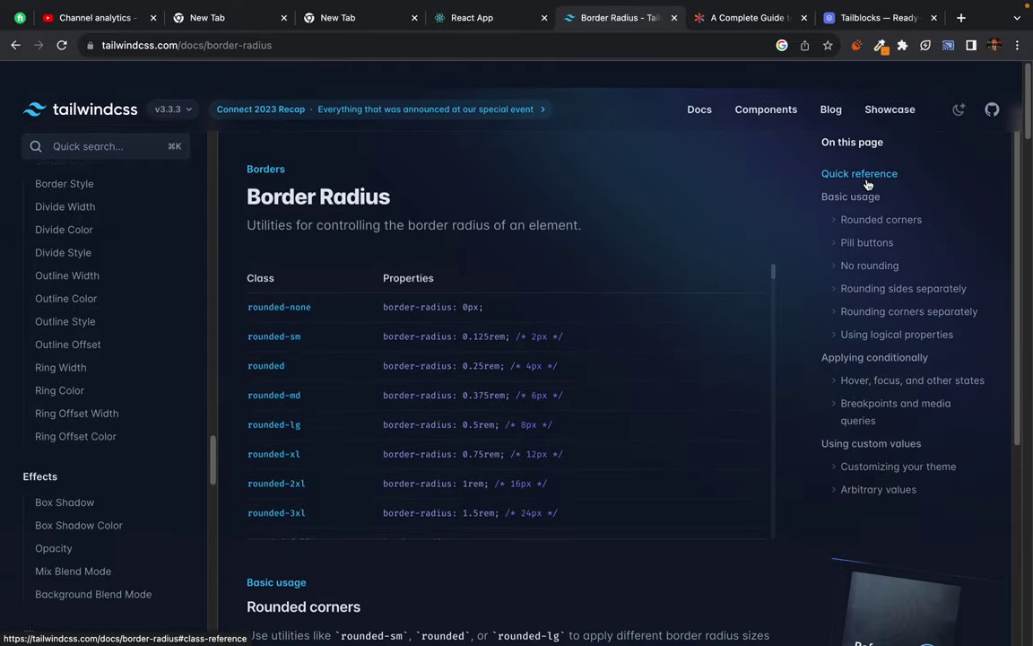
# - Switch the documentation to v1.9.6, view the Components page linked from its home page, and go back to the home page
pyautogui.click(168, 82)
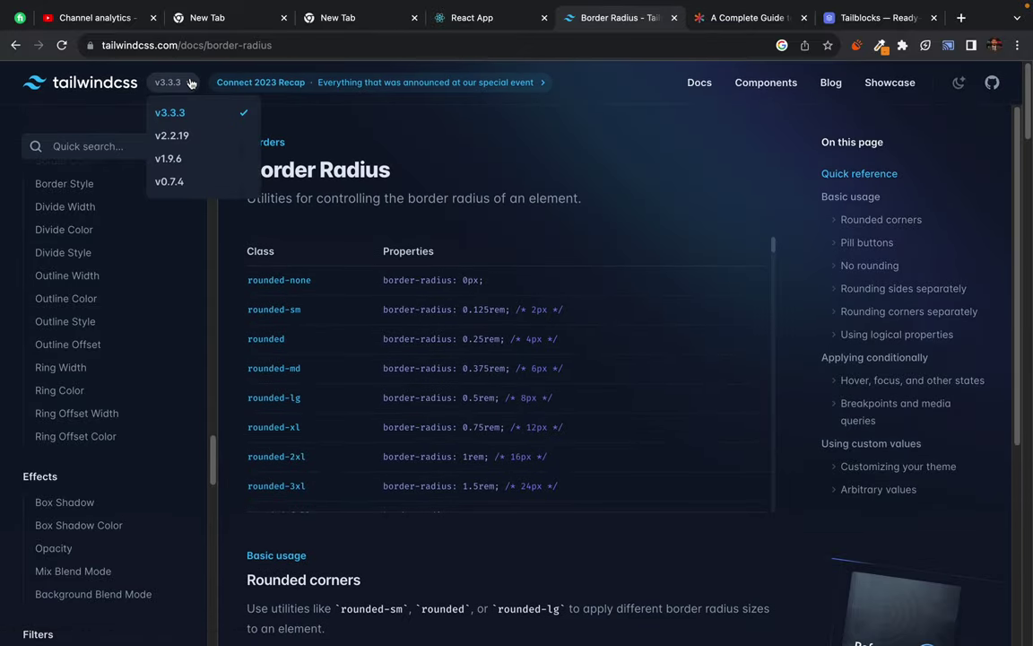
pyautogui.click(180, 169)
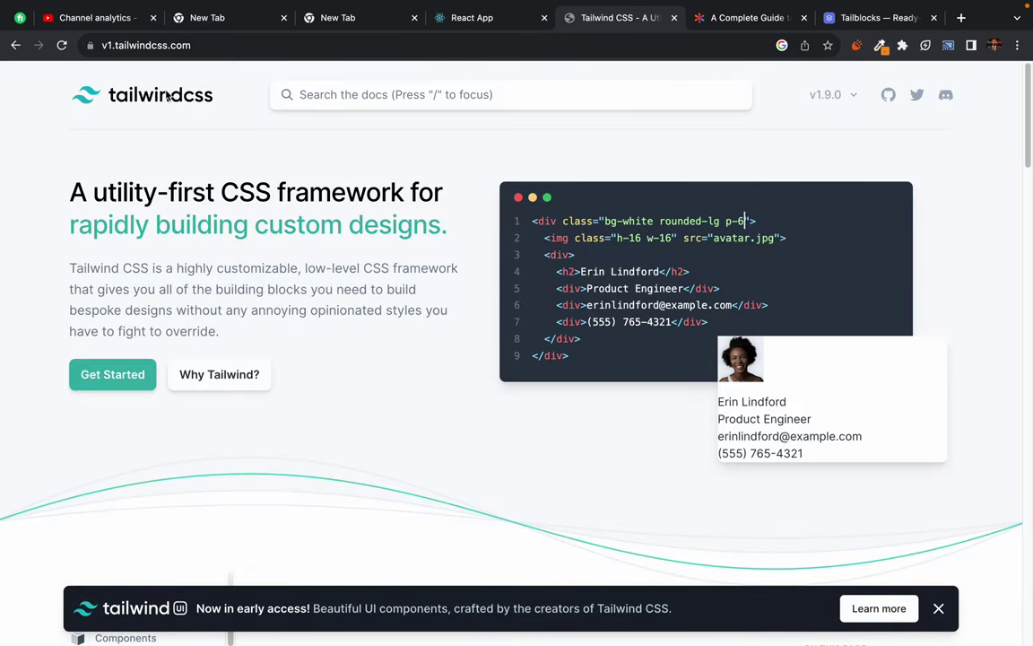
pyautogui.scroll(-5, 377, 443)
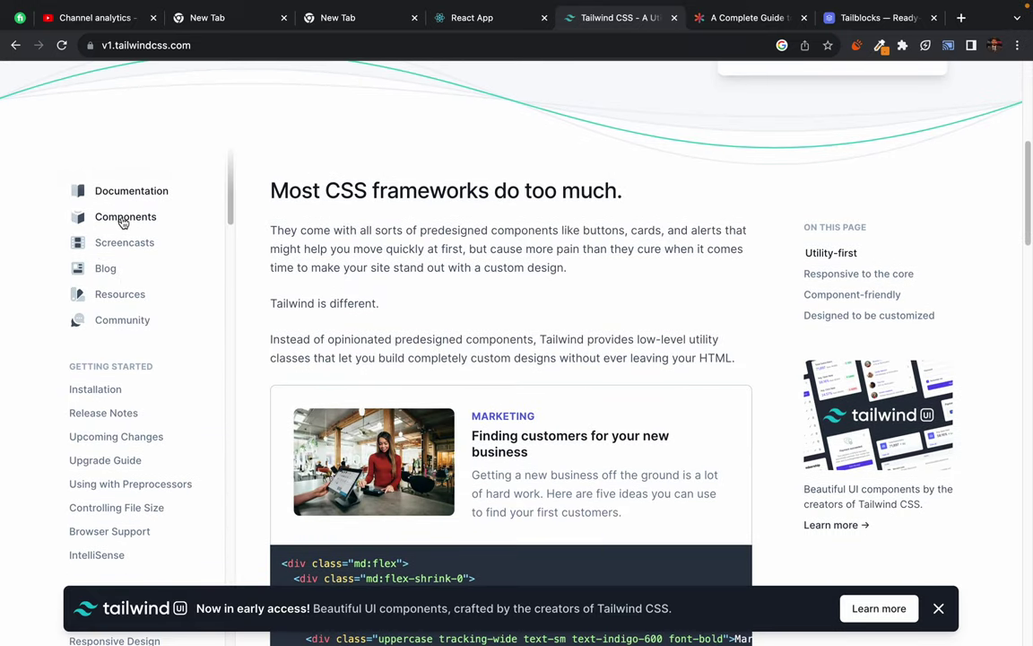
pyautogui.click(125, 217)
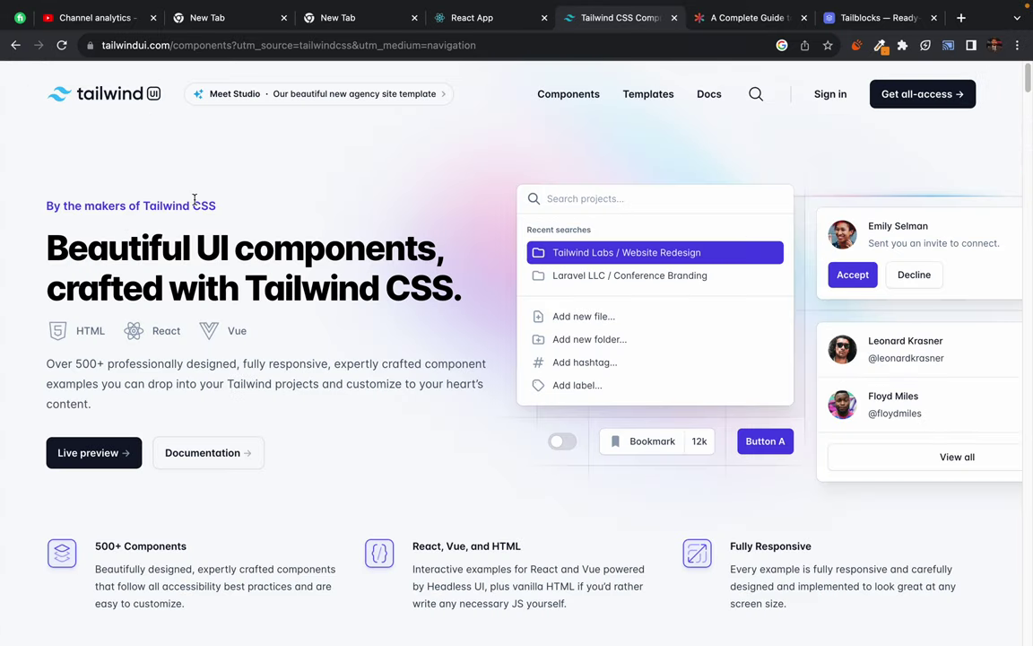
pyautogui.press('super+bracketleft')
pyautogui.scroll(4, 367, 166)
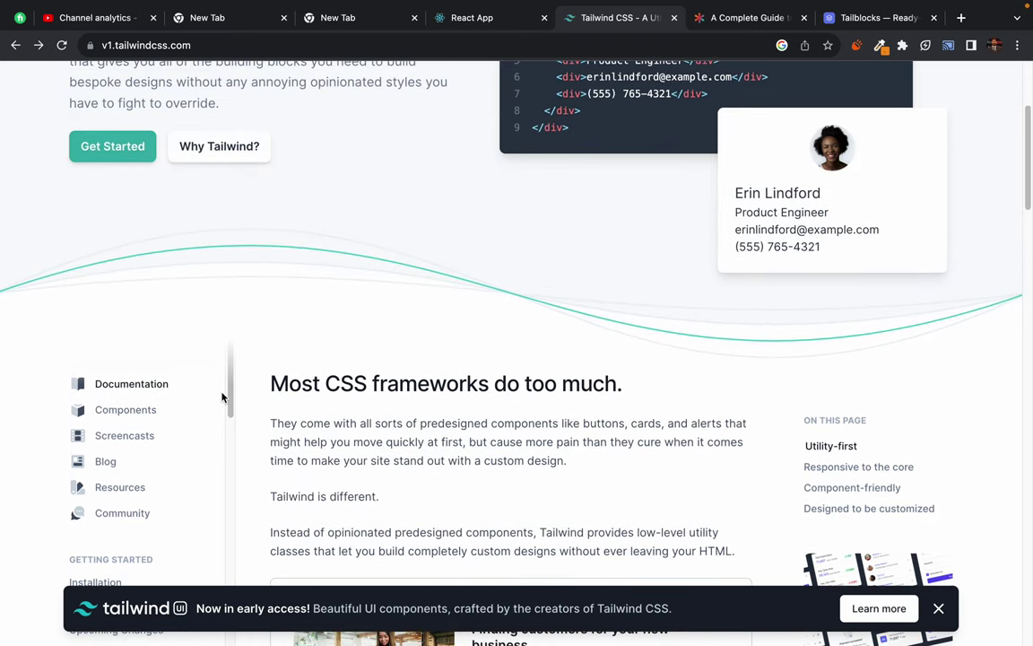
# - Open the v1 Installation guide from the home page and read its first two setup steps
pyautogui.scroll(5, 223, 399)
pyautogui.click(111, 370)
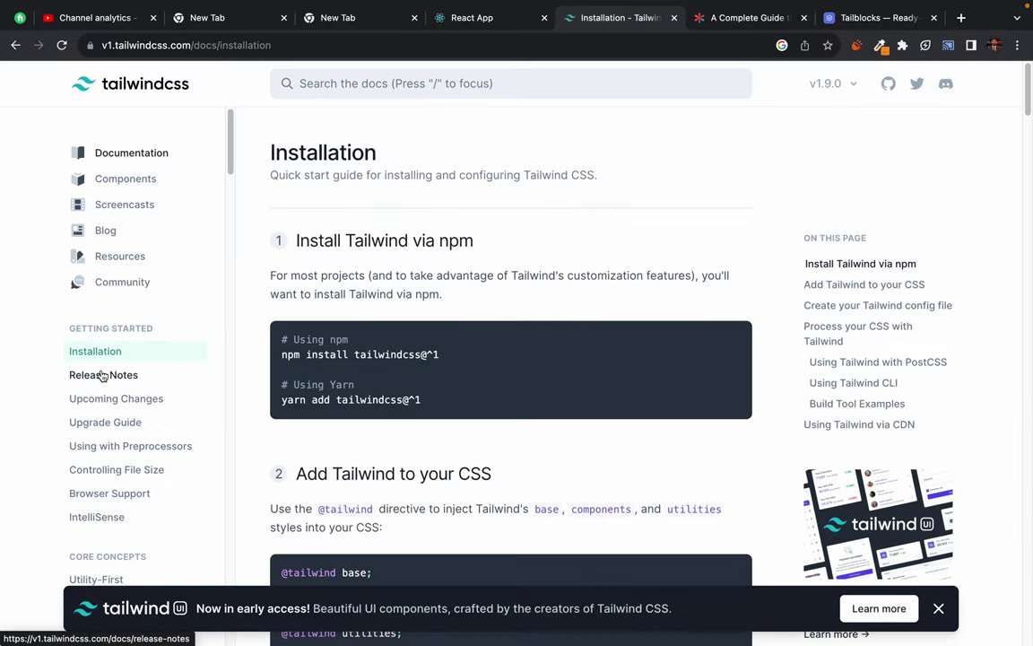
pyautogui.scroll(-2, 415, 392)
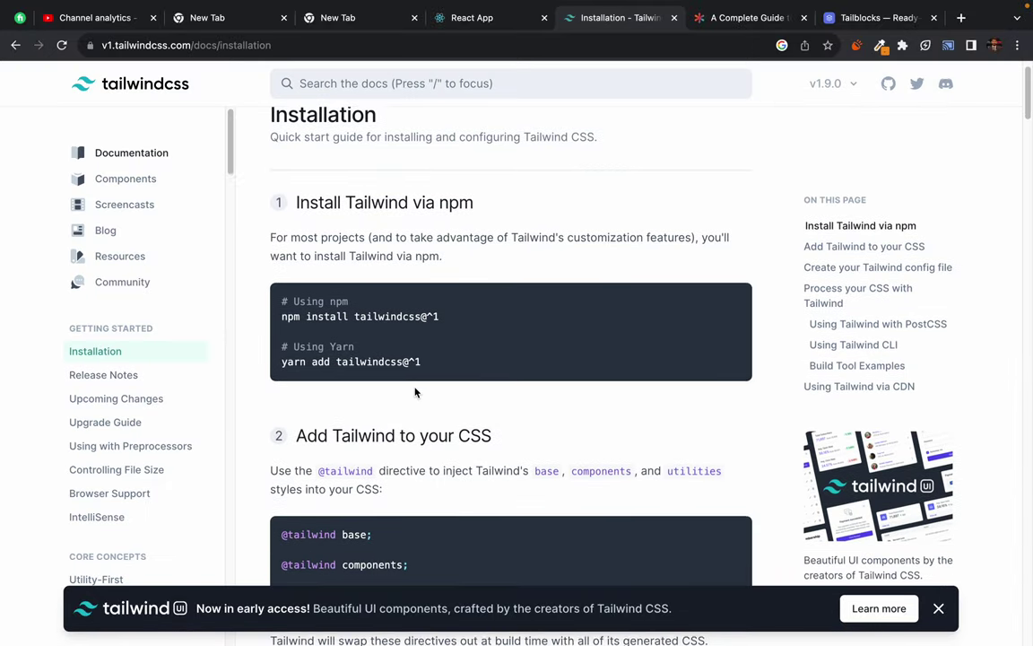
pyautogui.scroll(-1, 416, 392)
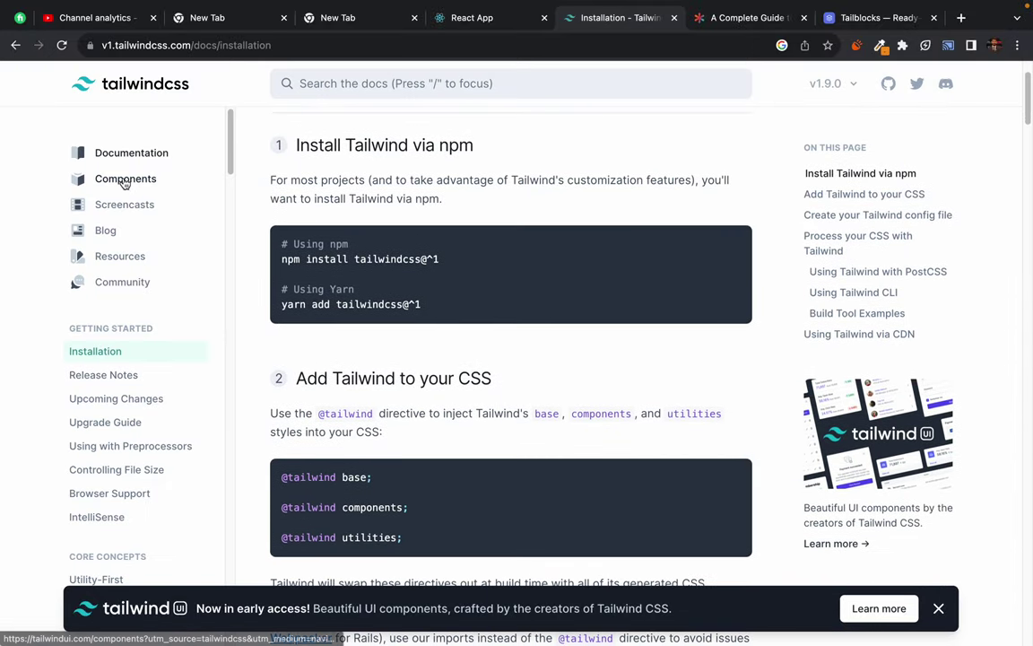
pyautogui.scroll(2, 135, 176)
# - Search the v1 docs for "button", open the Buttons examples page and view the Simple button code
pyautogui.click(326, 85)
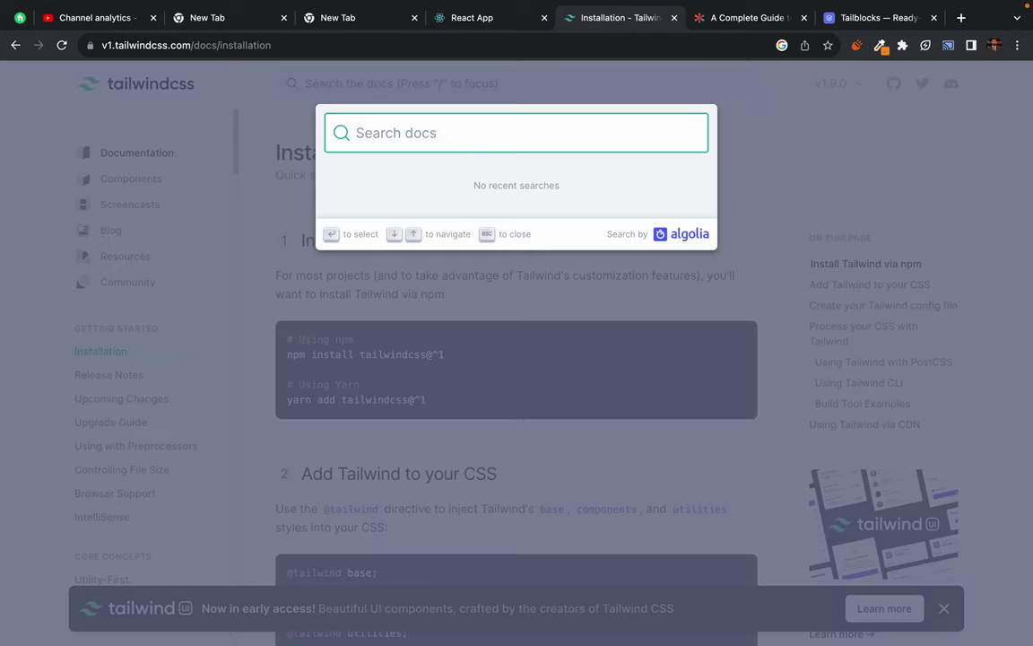
pyautogui.write('button')
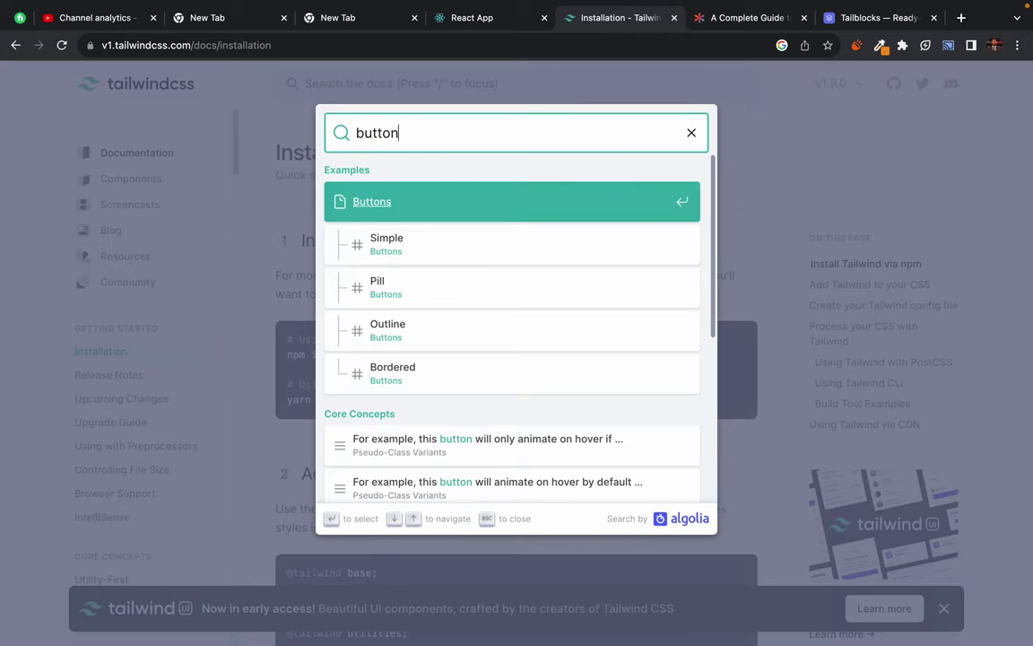
pyautogui.press('Return')
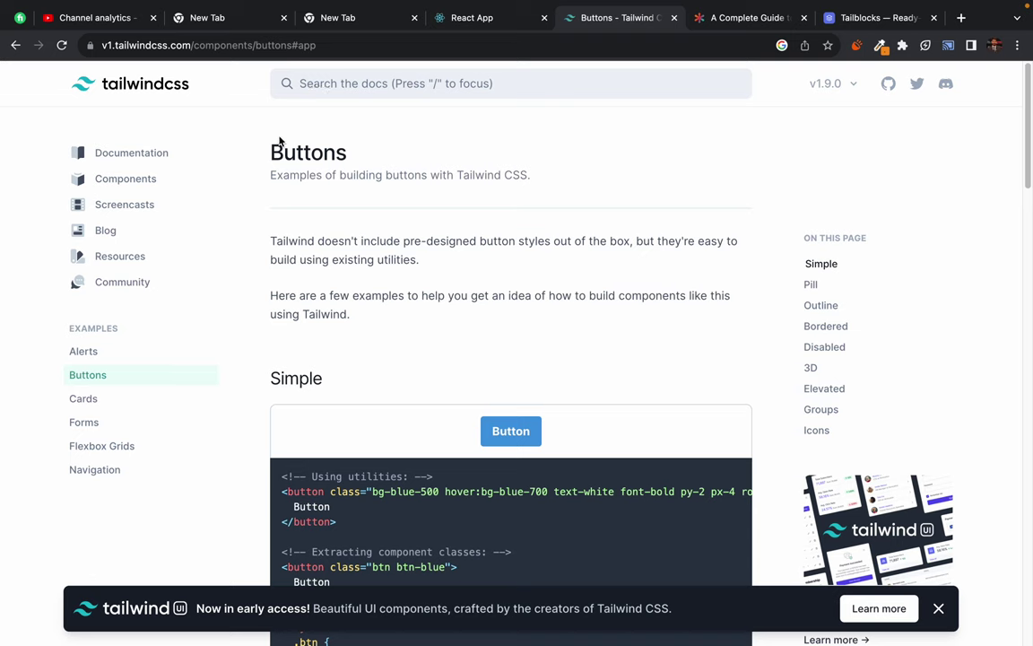
pyautogui.scroll(-5, 300, 240)
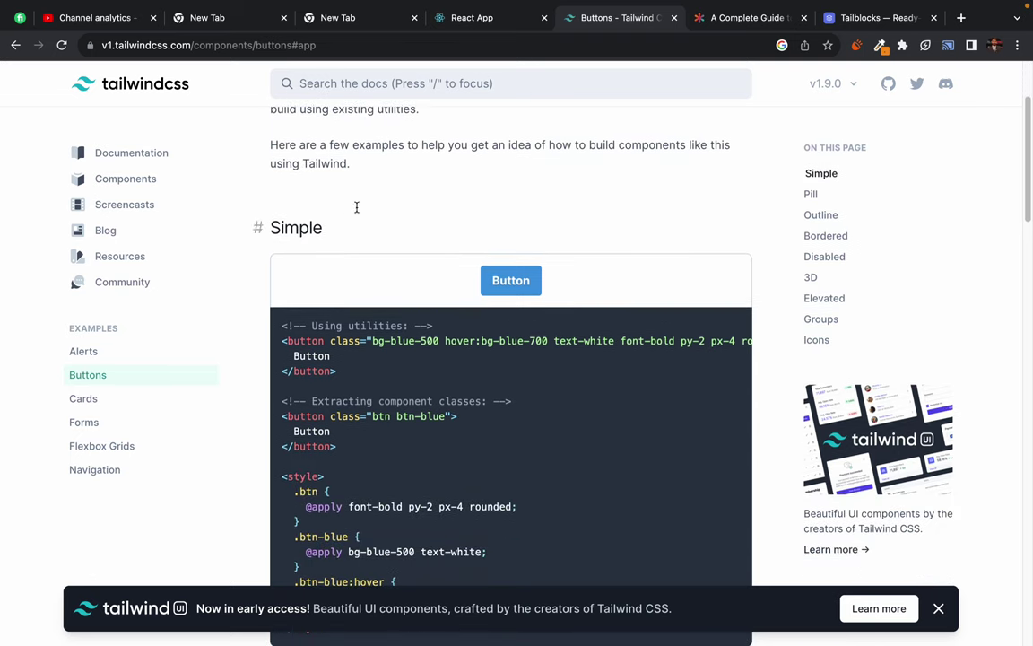
pyautogui.scroll(-1, 462, 238)
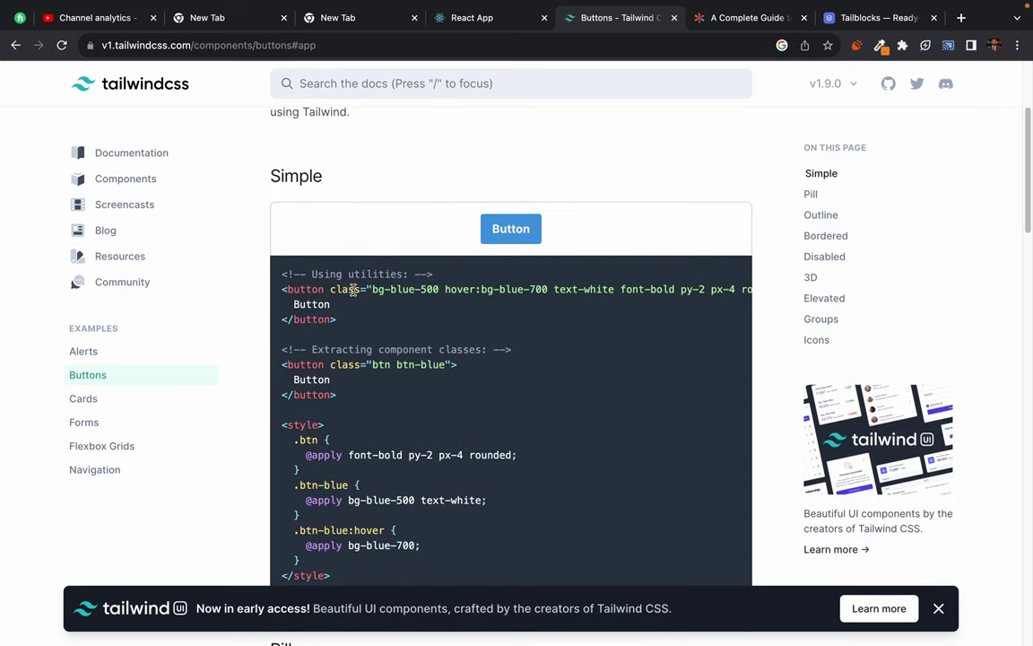
# - Read the full utility class list of the Simple button and check its hover effect in the preview
pyautogui.tripleClick(408, 289)
pyautogui.click(508, 286)
pyautogui.hscroll(2, 529, 296)
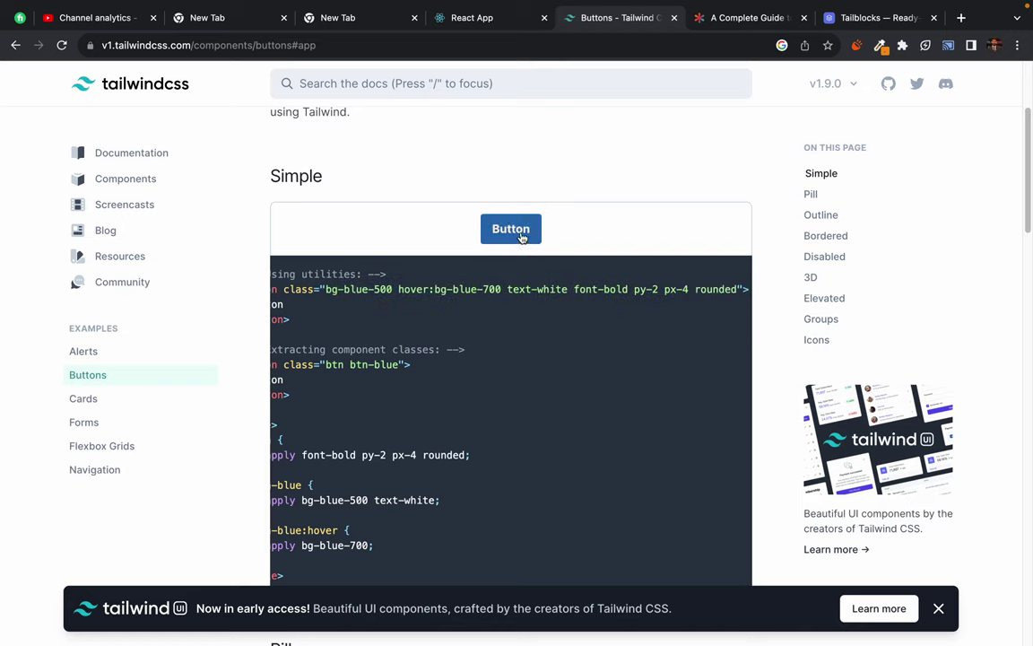
pyautogui.hscroll(1, 461, 281)
pyautogui.hscroll(-3, 460, 280)
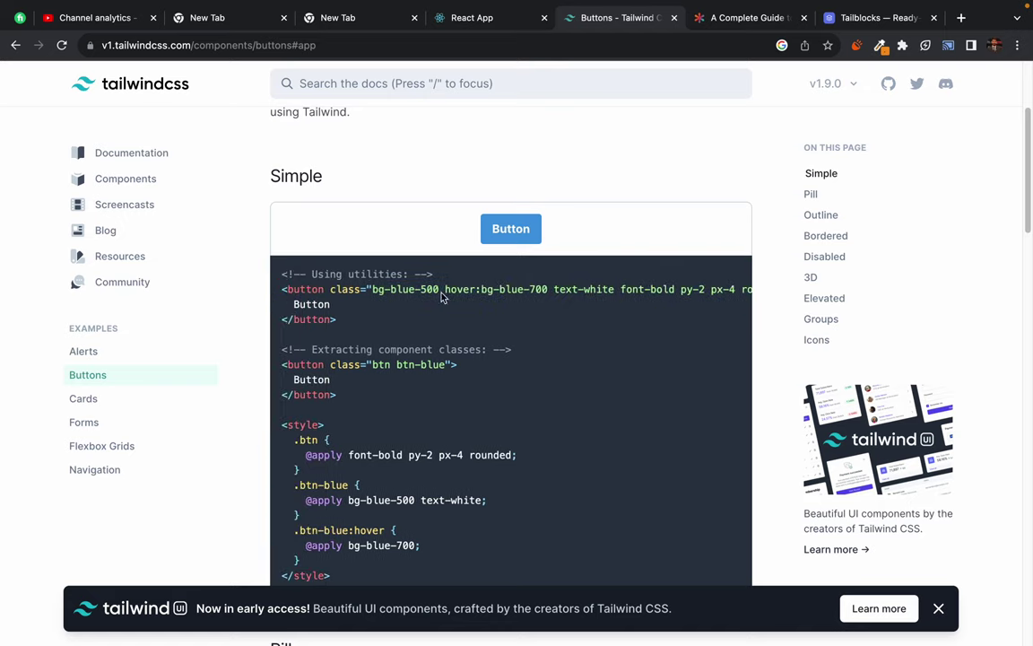
# - Look through the remaining button examples, including Pill, Outline, Bordered and Disabled
pyautogui.scroll(-2, 484, 453)
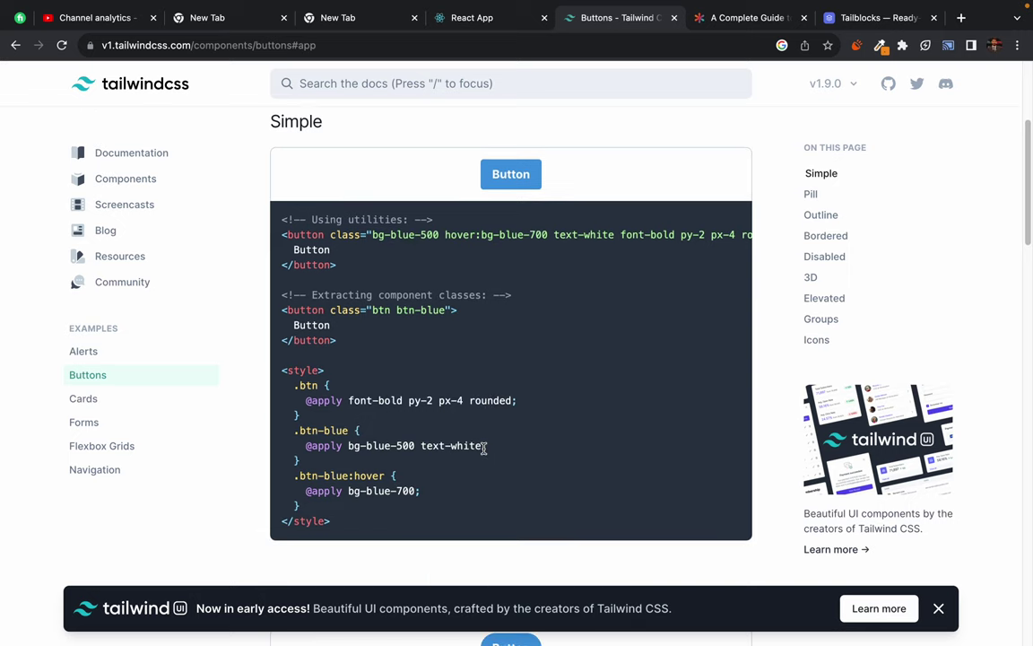
pyautogui.scroll(-3, 484, 448)
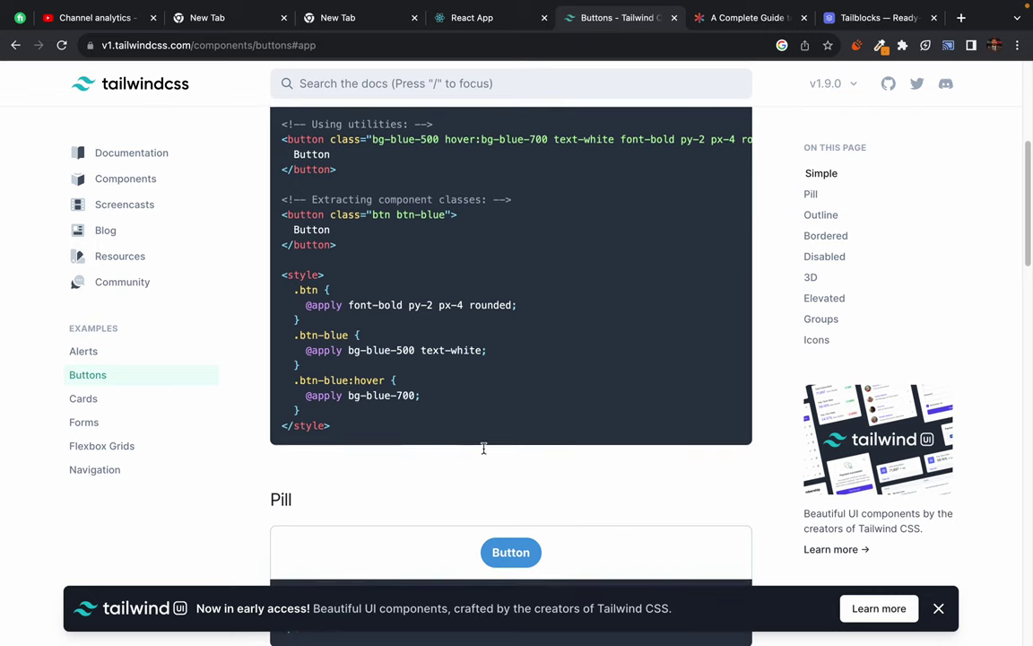
pyautogui.scroll(-8, 484, 448)
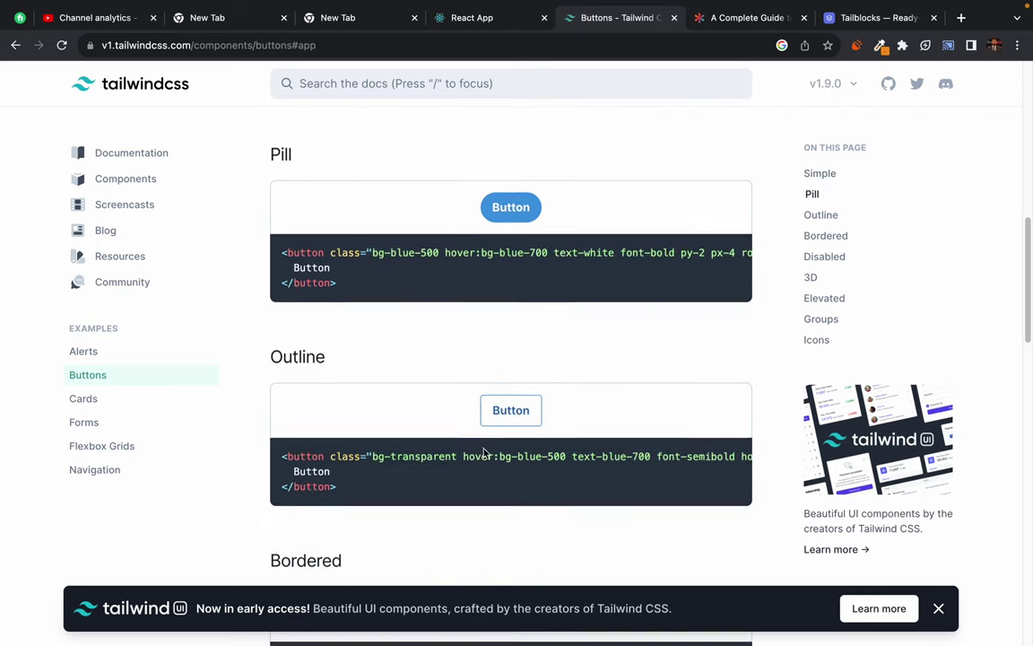
pyautogui.scroll(-7, 483, 453)
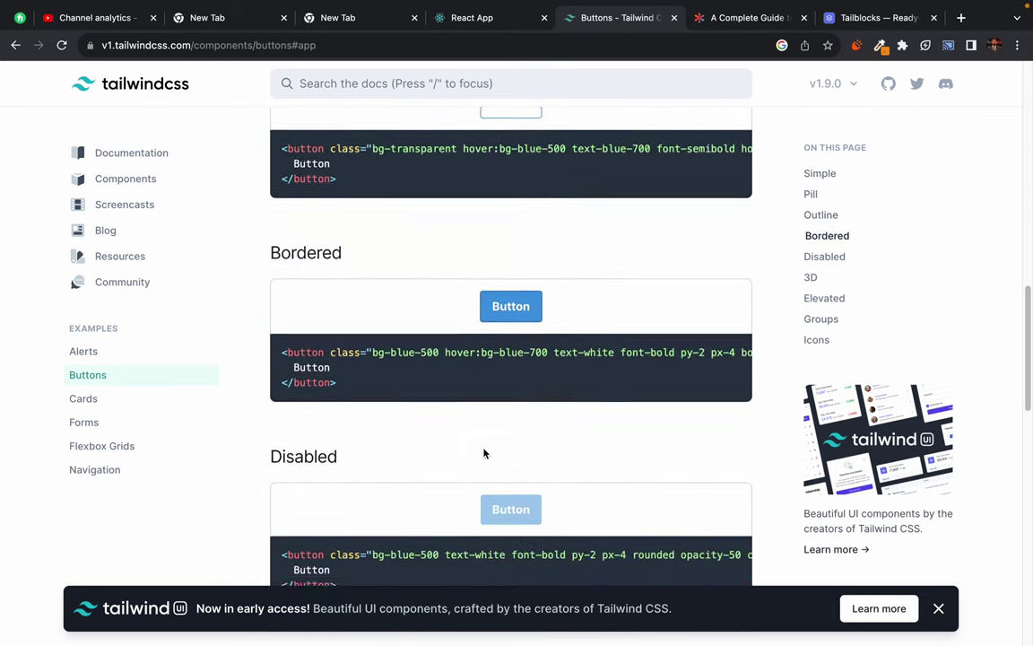
pyautogui.scroll(-8, 483, 453)
# - Open the Cards examples page and look over the Stacked and Horizontal cards with their code
pyautogui.click(83, 398)
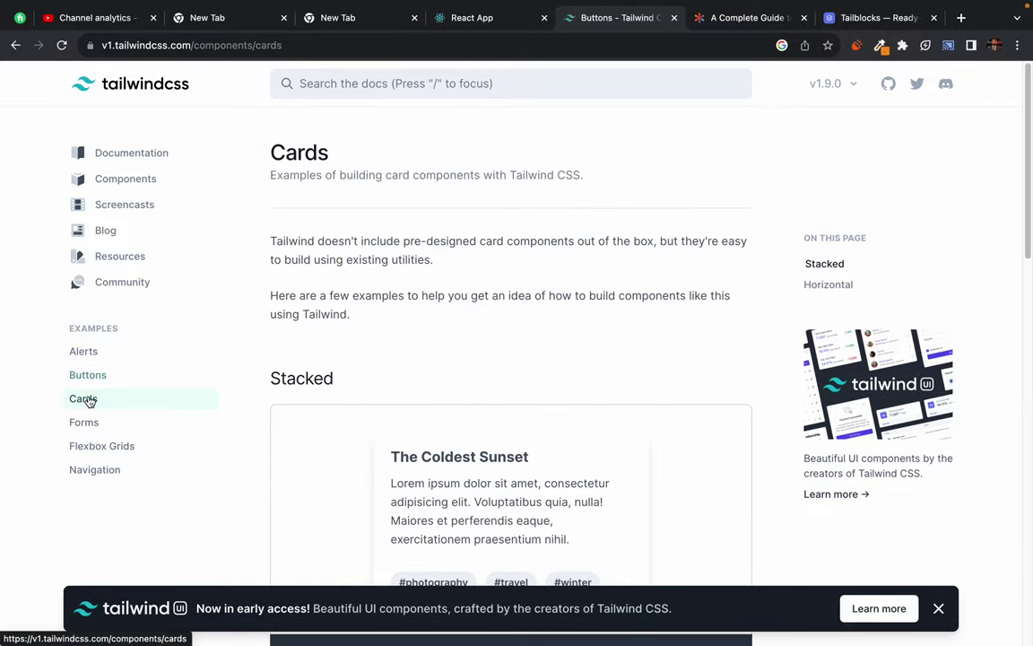
pyautogui.scroll(-3, 496, 462)
pyautogui.scroll(-1, 496, 459)
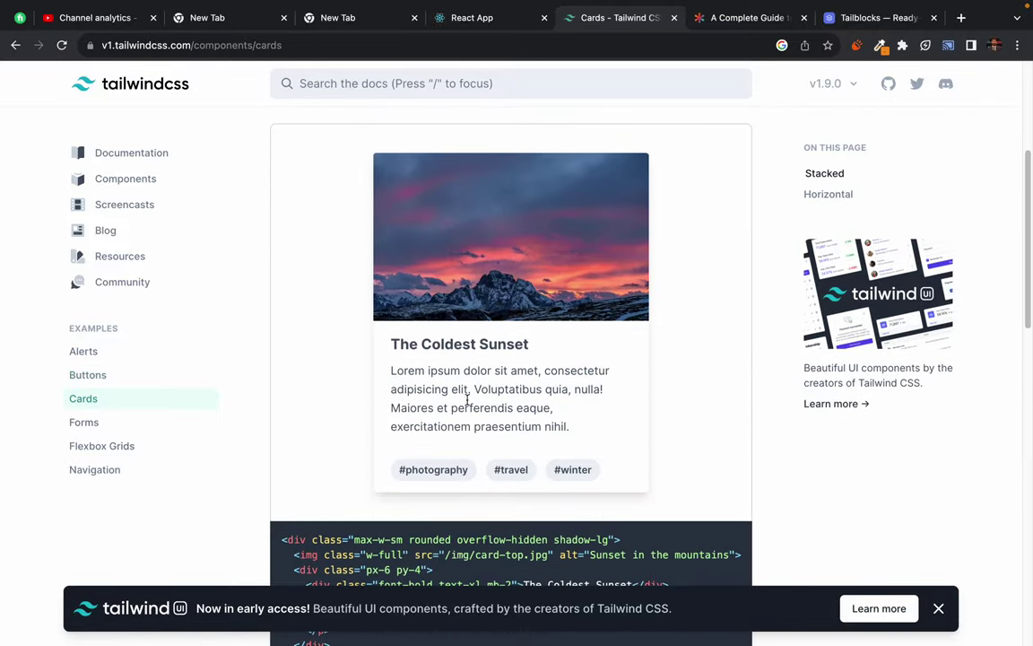
pyautogui.scroll(-10, 332, 448)
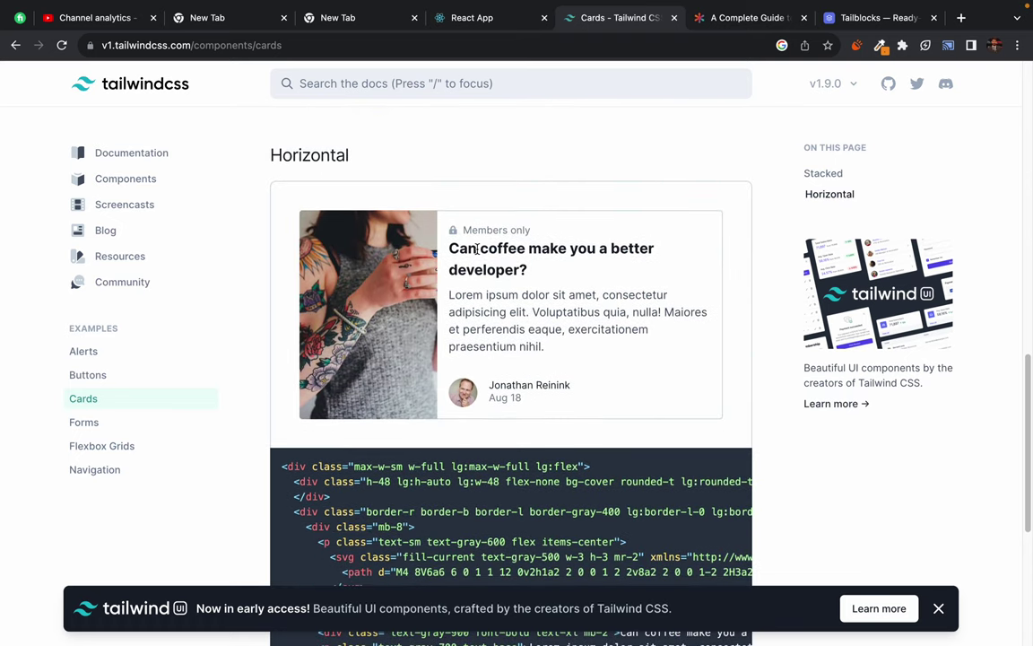
pyautogui.scroll(-4, 534, 317)
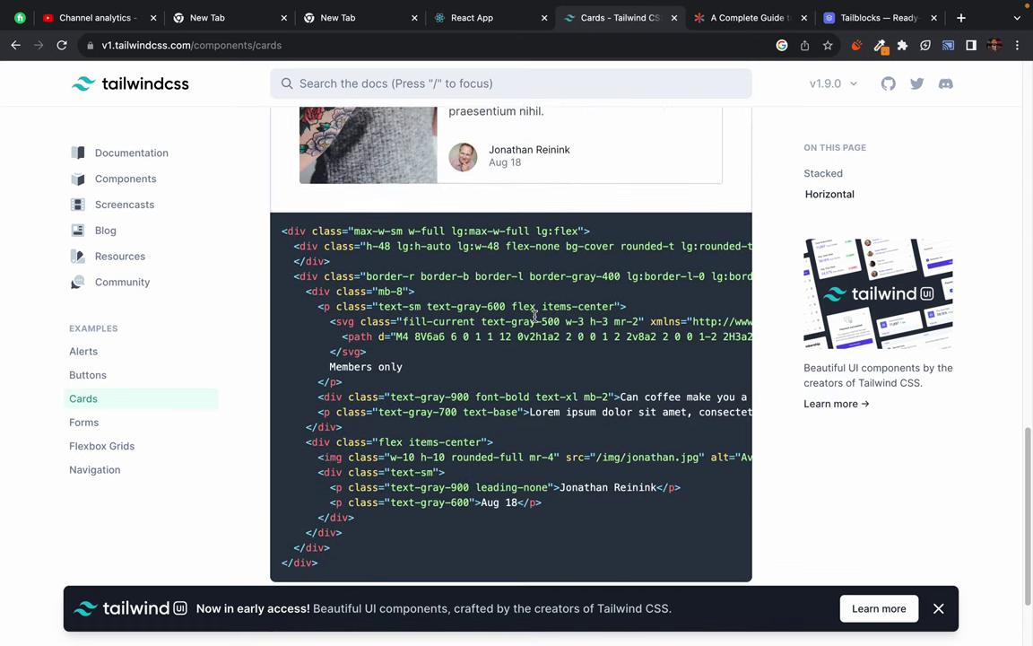
pyautogui.scroll(6, 534, 320)
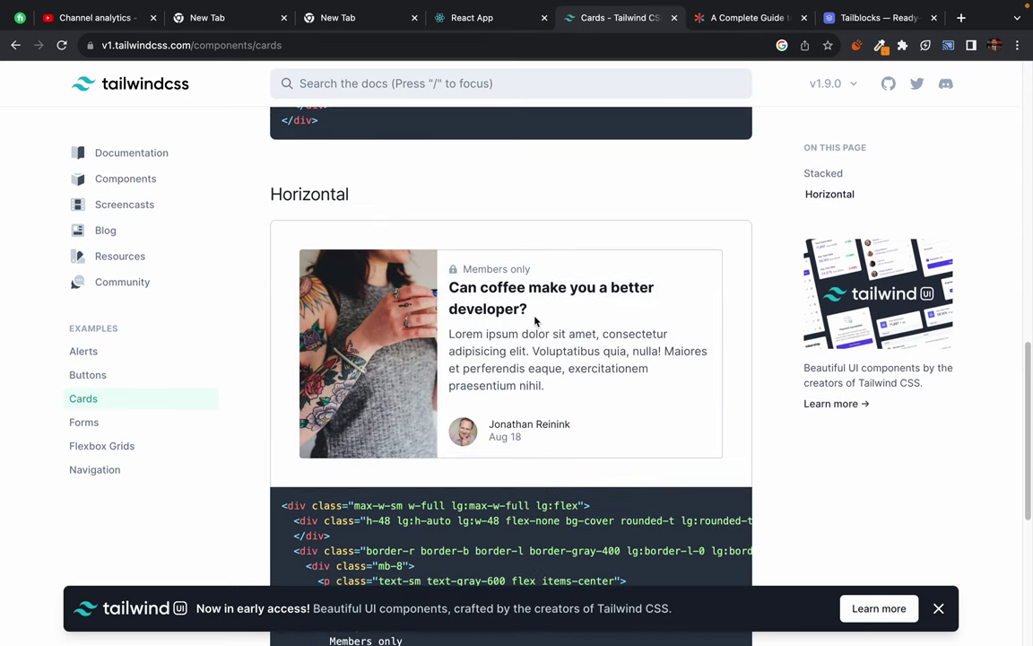
pyautogui.scroll(5, 535, 317)
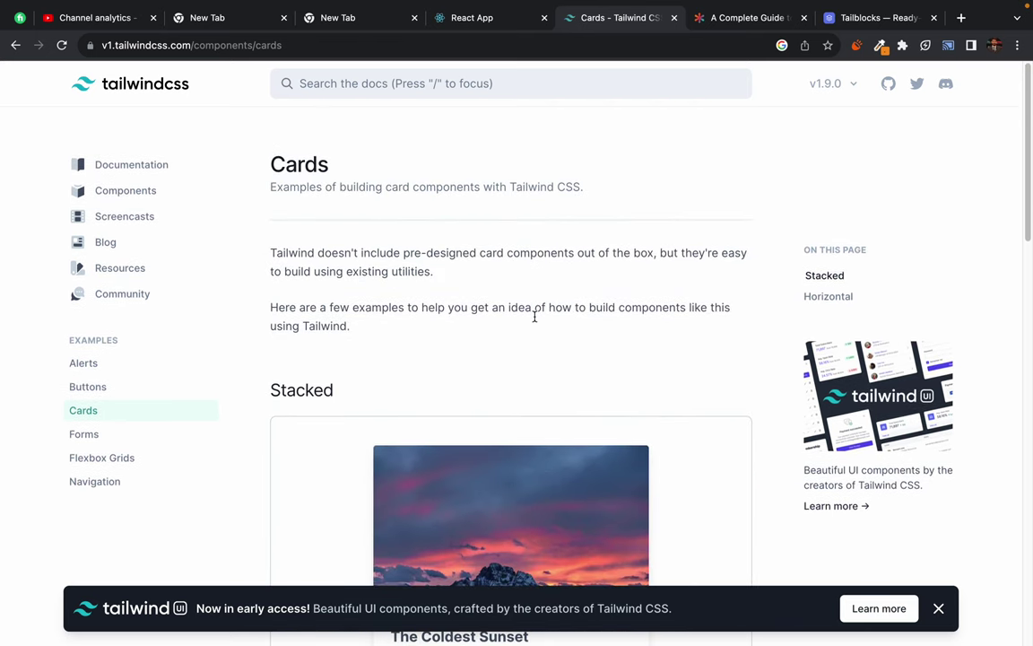
# - Open the Alerts examples page, then return to Buttons and examine the Simple button's utility classes
pyautogui.click(84, 351)
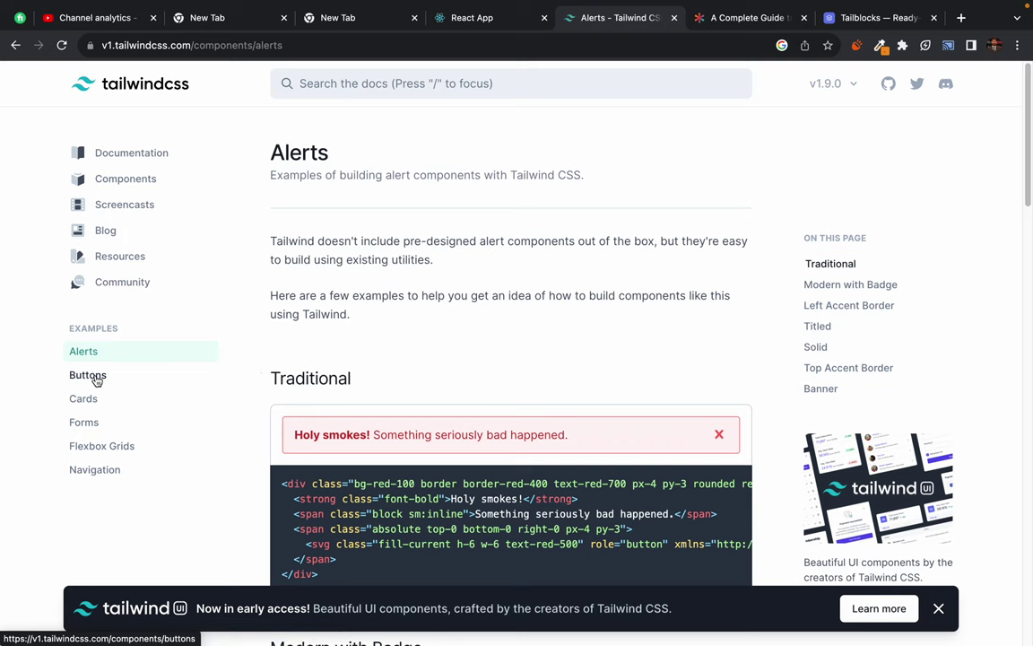
pyautogui.click(88, 375)
pyautogui.scroll(-2, 429, 397)
pyautogui.scroll(-1, 401, 402)
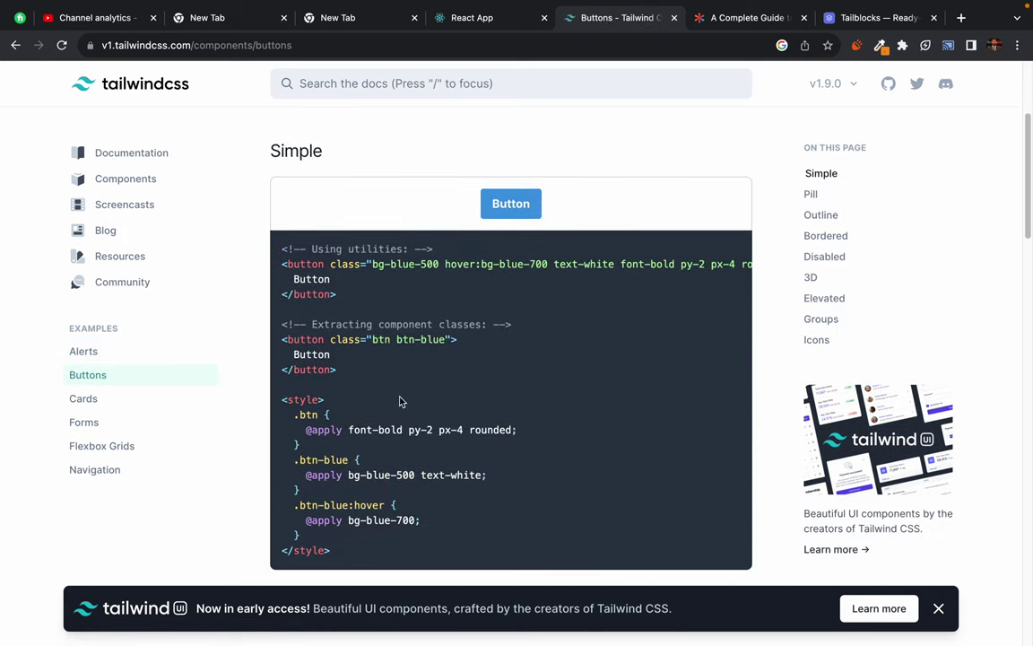
pyautogui.moveTo(374, 264); pyautogui.dragTo(439, 264)
pyautogui.doubleClick(402, 264)
pyautogui.hscroll(3, 537, 263)
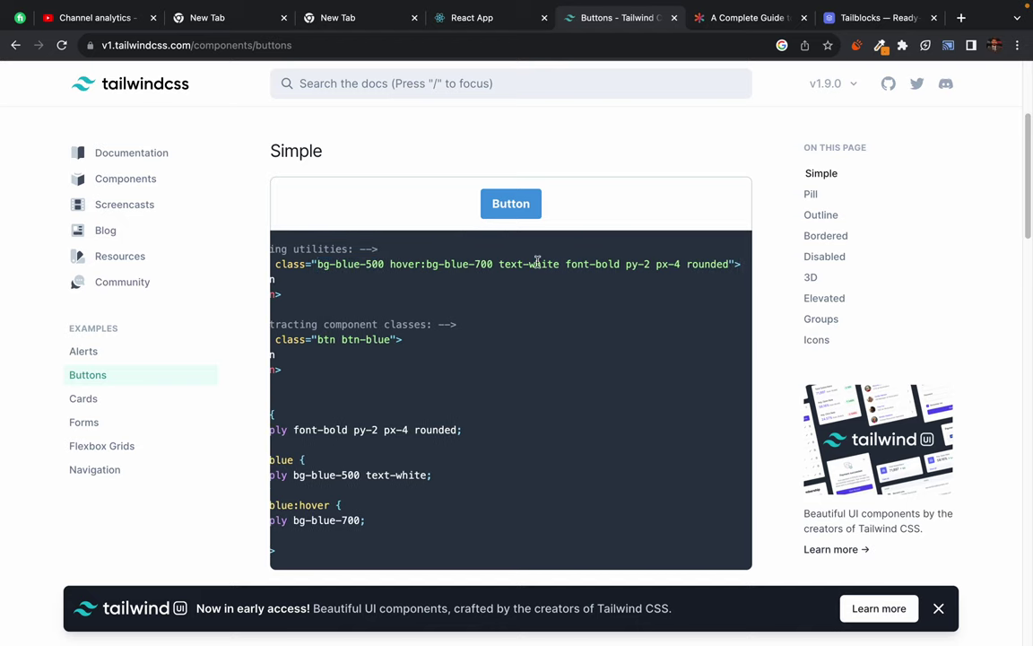
pyautogui.hscroll(-3, 538, 261)
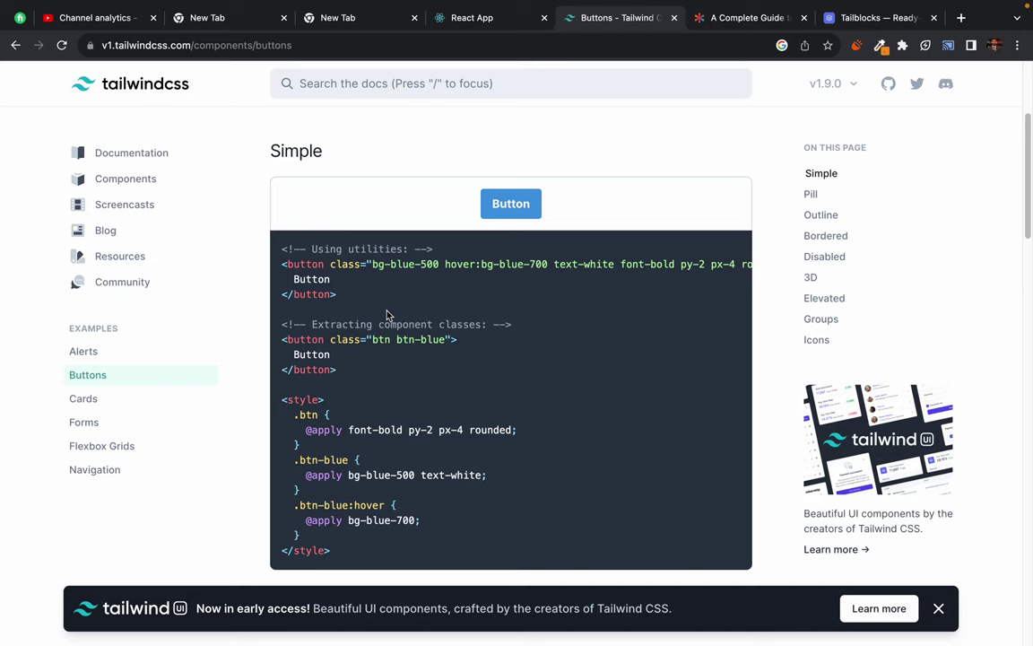
pyautogui.hscroll(3, 518, 298)
pyautogui.hscroll(-3, 518, 298)
# - Switch to VS Code to review the navbar links in App.jsx, and check the React App page in Chrome
pyautogui.press('super+Tab')
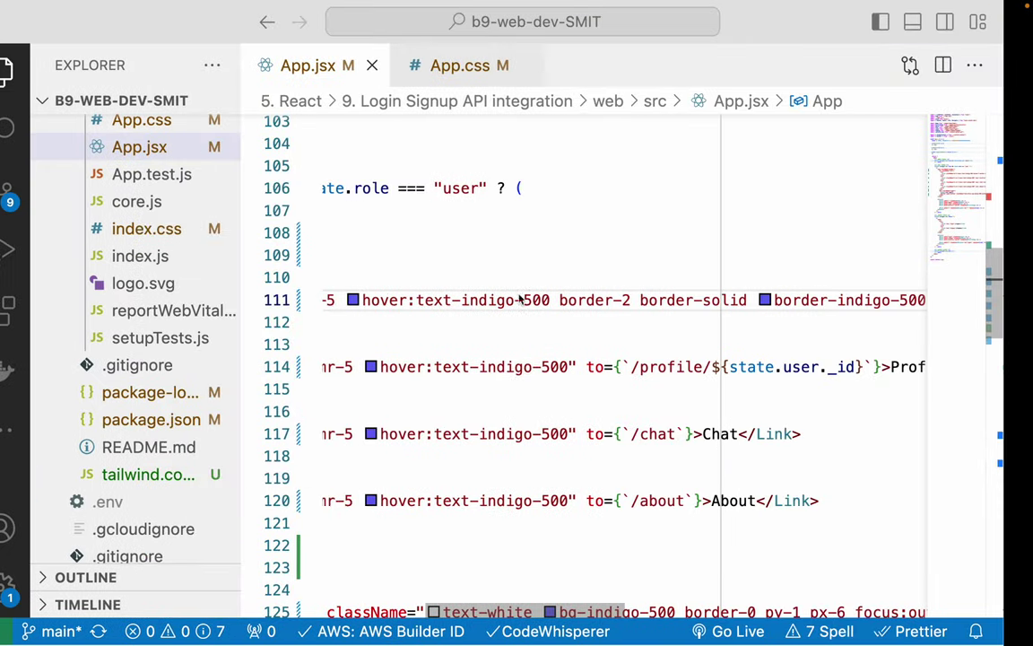
pyautogui.hscroll(-10, 480, 357)
pyautogui.scroll(-2, 480, 357)
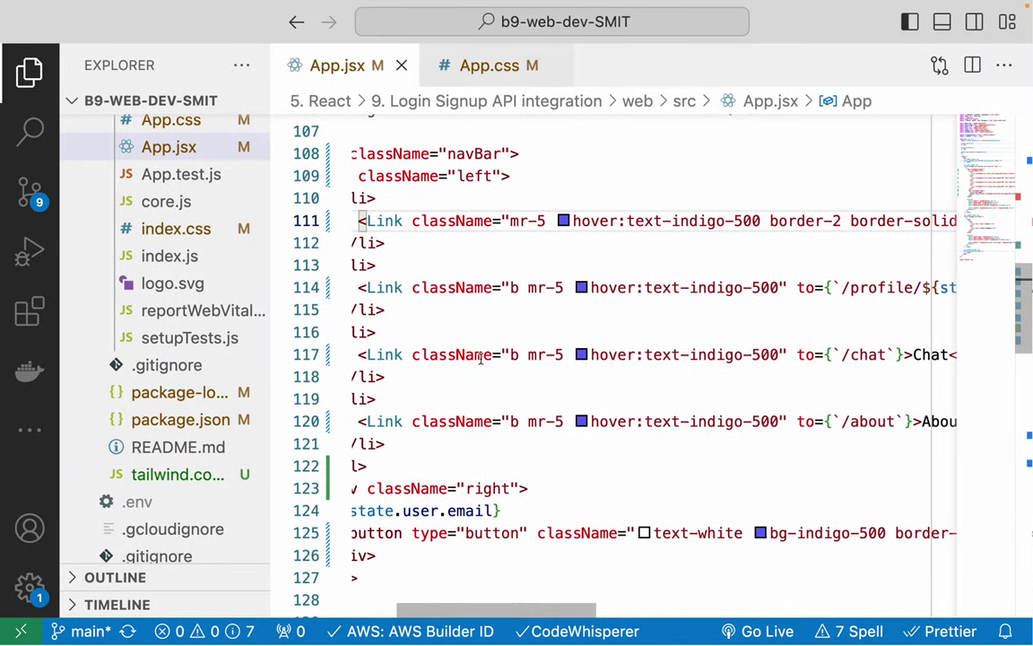
pyautogui.hscroll(5, 480, 357)
pyautogui.press('super+Tab')
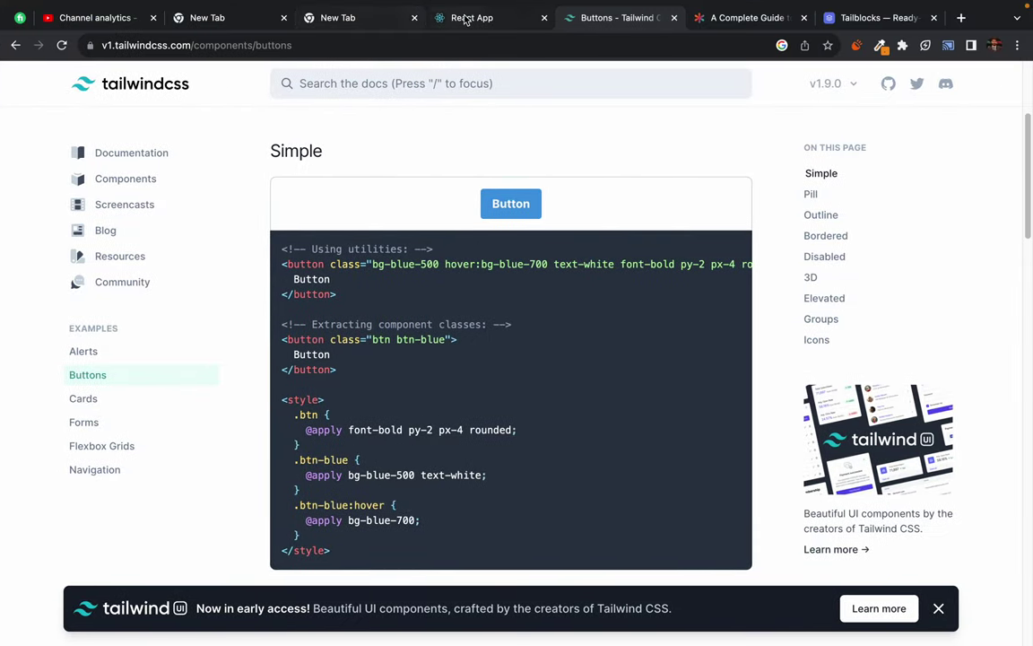
pyautogui.click(466, 19)
pyautogui.press('super+Tab')
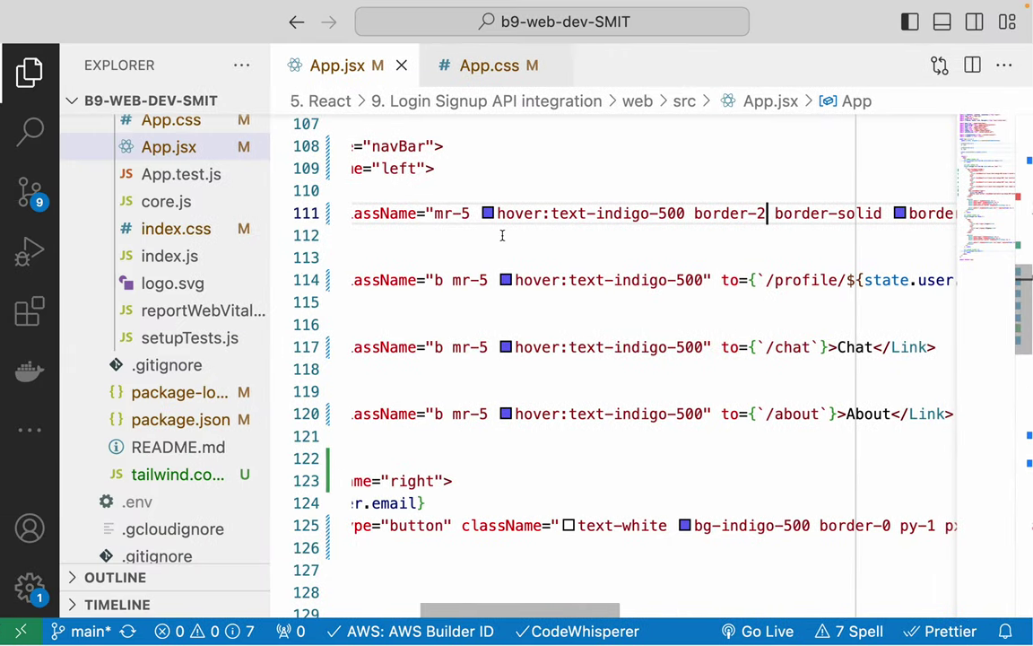
pyautogui.hscroll(-5, 501, 233)
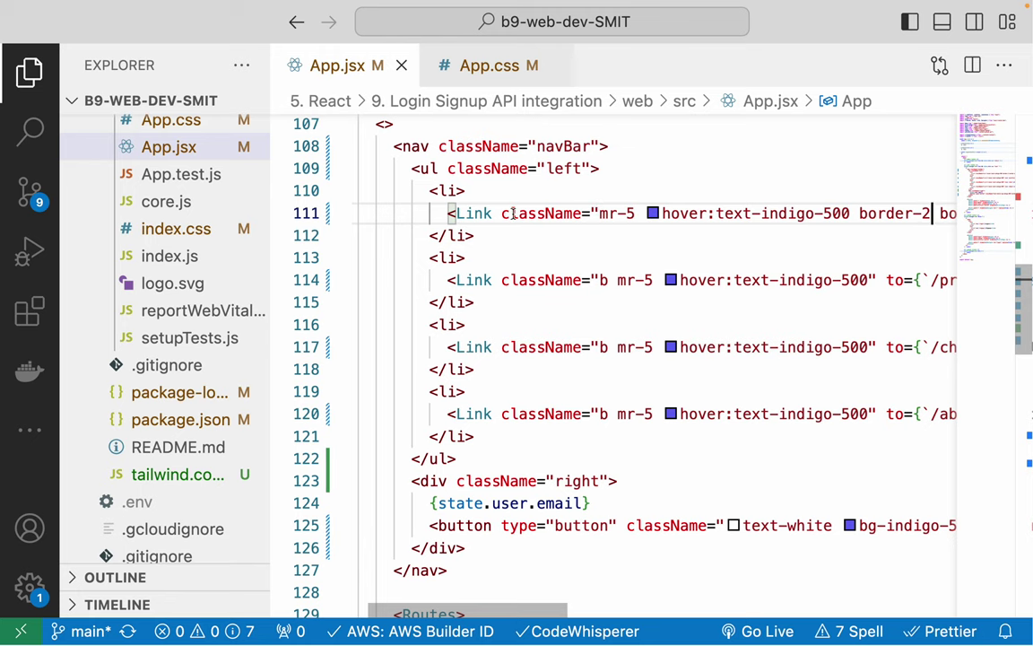
pyautogui.click(502, 213)
pyautogui.doubleClick(471, 212)
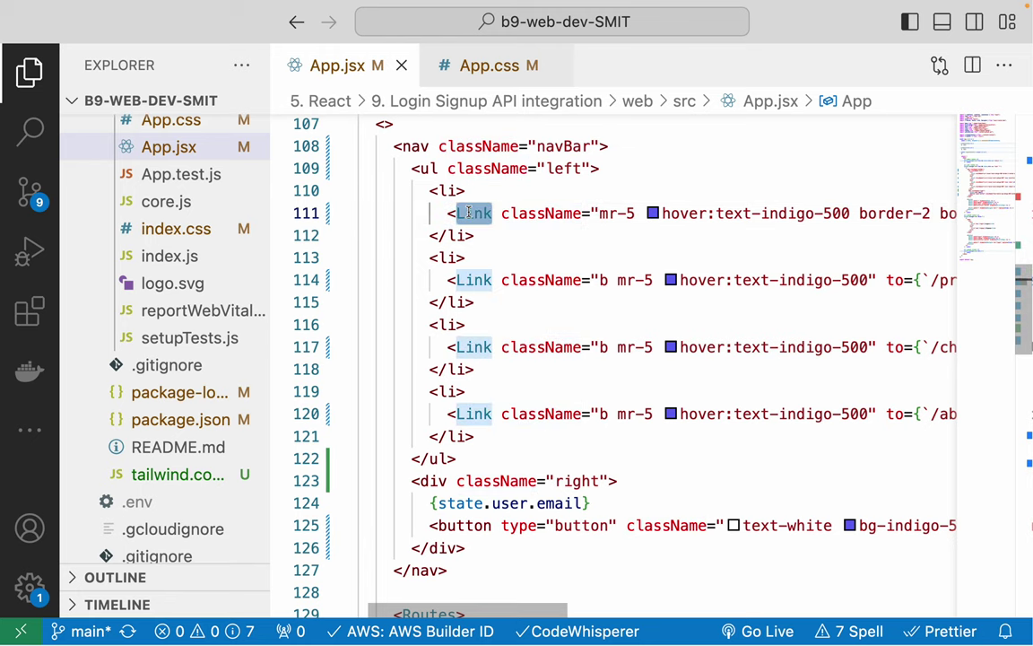
pyautogui.press('super+d')
pyautogui.press('super+d')
pyautogui.press('super+d')
pyautogui.press('super+d')
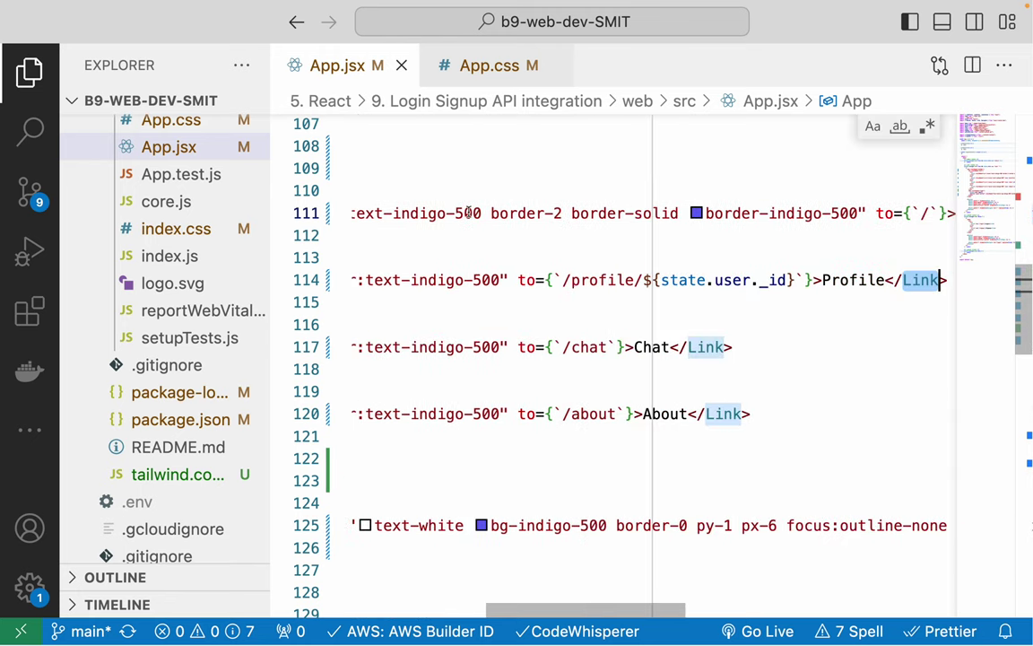
pyautogui.press('Right')
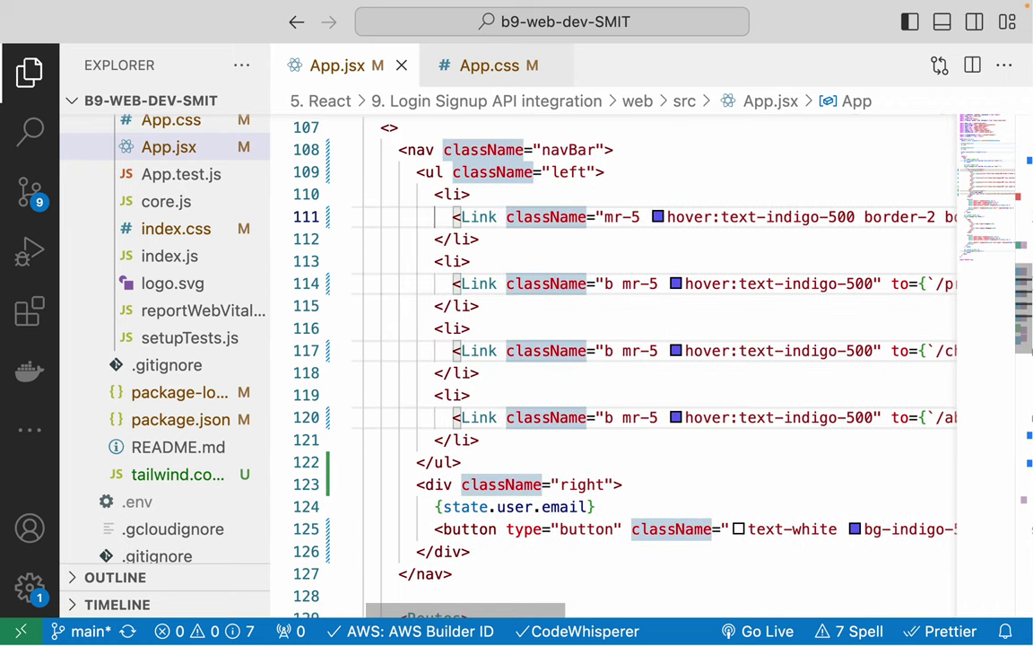
pyautogui.press('Right')
pyautogui.press('Right')
pyautogui.press('Right')
pyautogui.press('Right')
pyautogui.press('Right')
pyautogui.press('Right')
pyautogui.press('Escape')
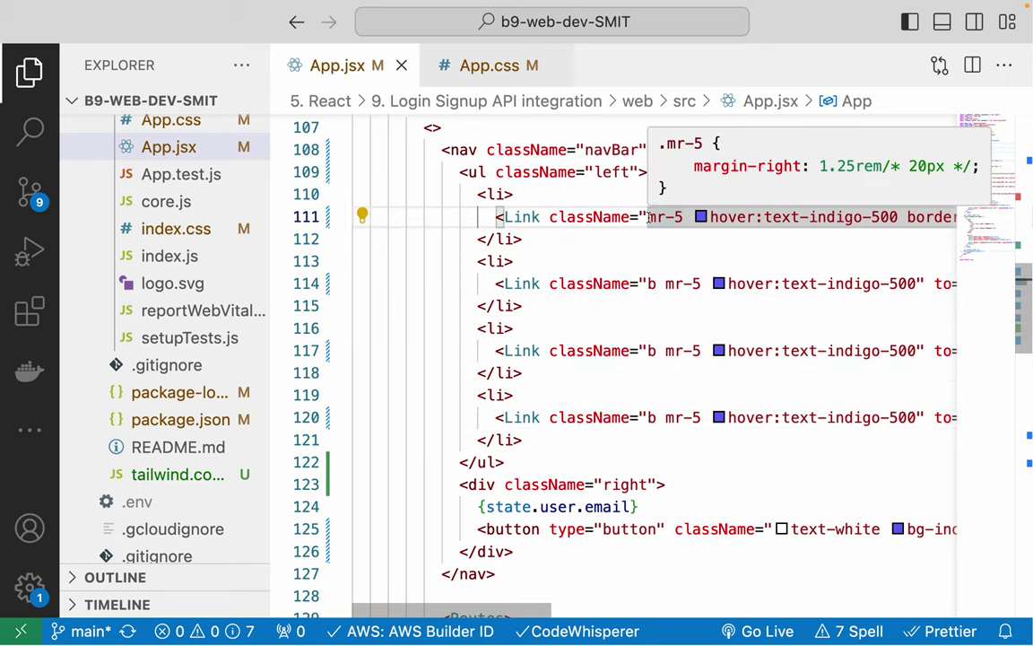
# - Delete all classes from the Home link's className on line 111 of App.jsx, leaving the string empty
pyautogui.moveTo(658, 217); pyautogui.dragTo(905, 217)
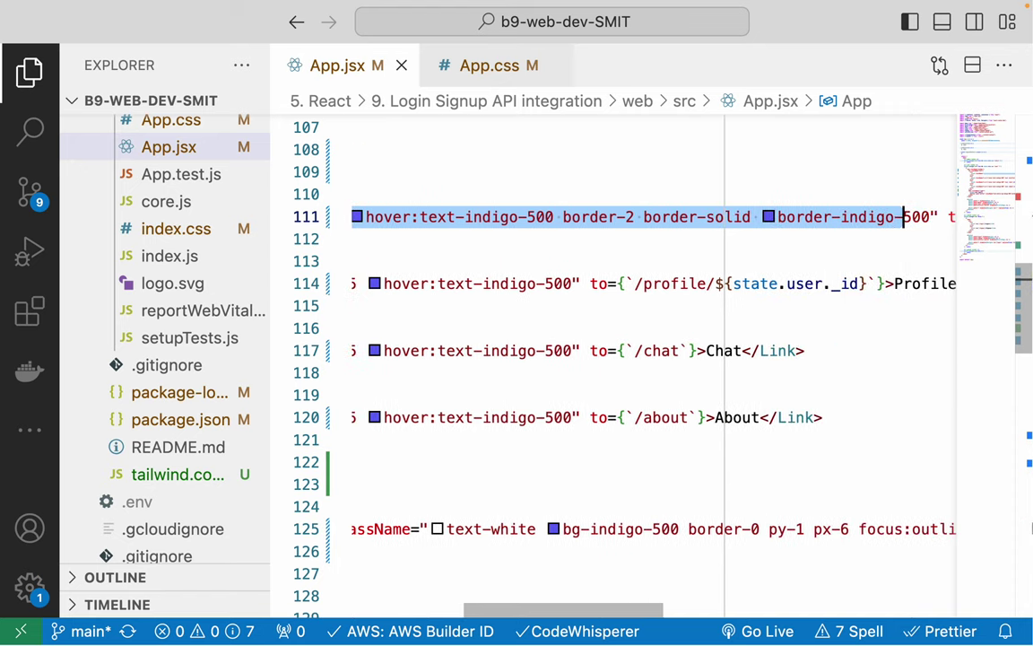
pyautogui.press('BackSpace')
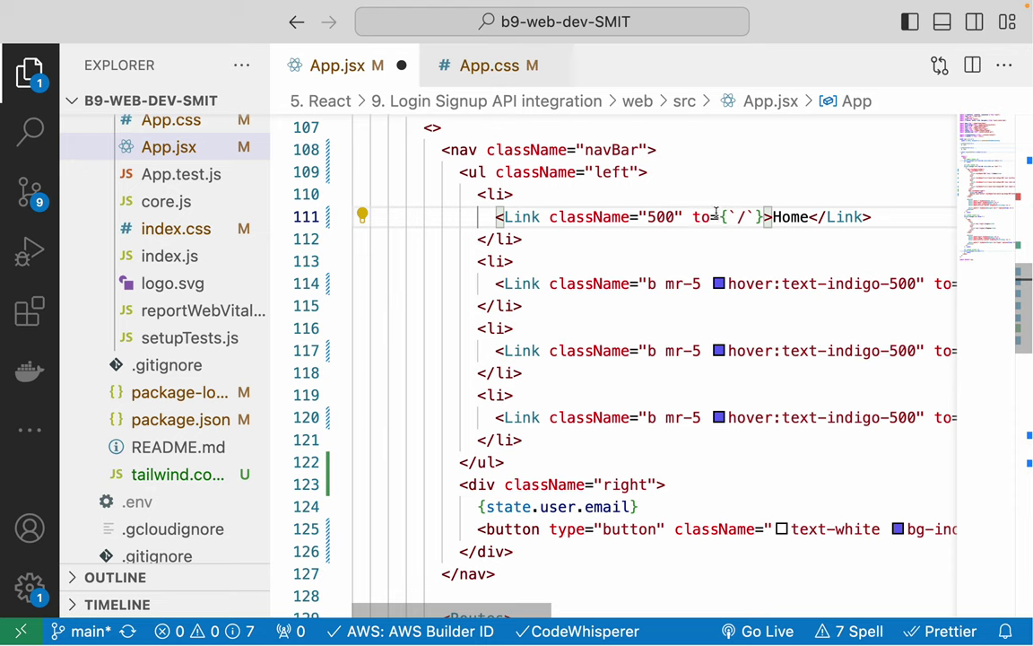
pyautogui.press('BackSpace')
pyautogui.press('BackSpace')
pyautogui.press('BackSpace')
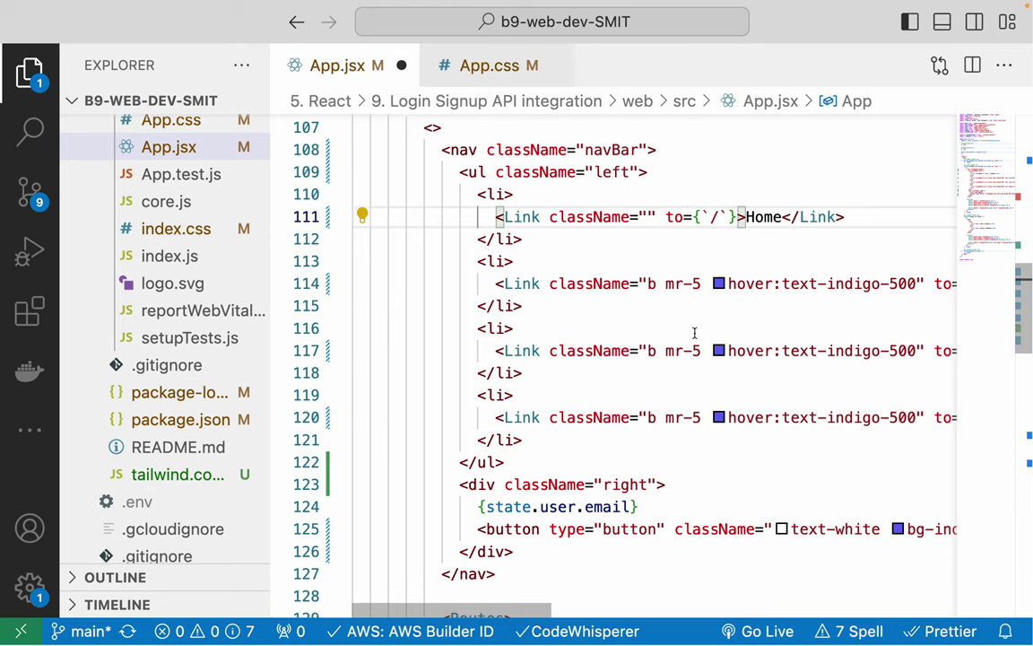
# - Remove the className attribute "b mr-5 hover:text-indigo-500" from the Profile, Chat and About links together
pyautogui.moveTo(547, 285); pyautogui.dragTo(756, 287)
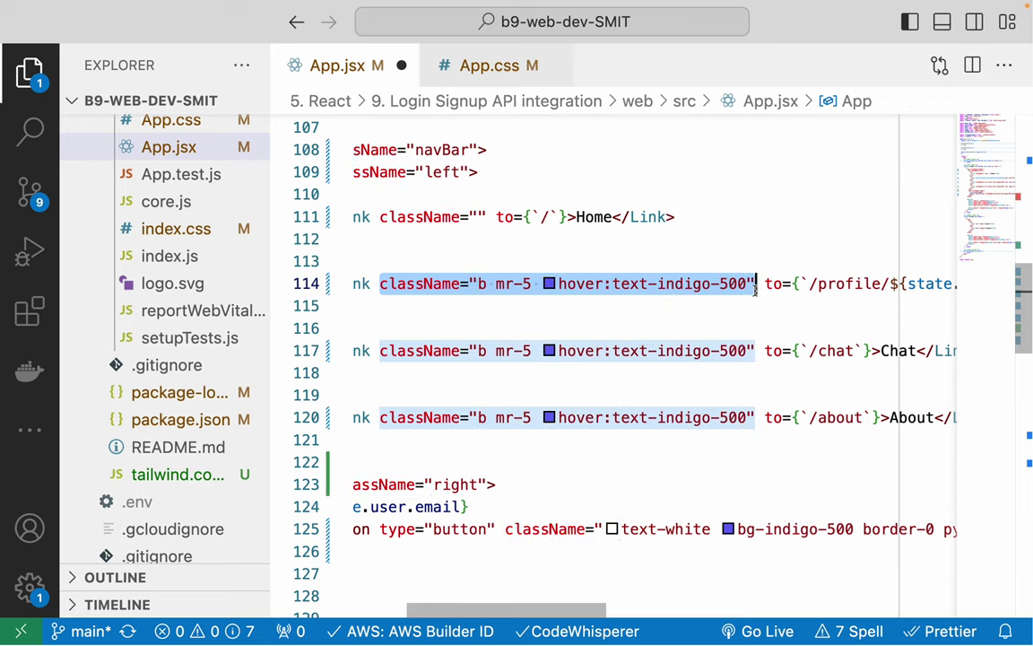
pyautogui.press('super+d')
pyautogui.press('super+d')
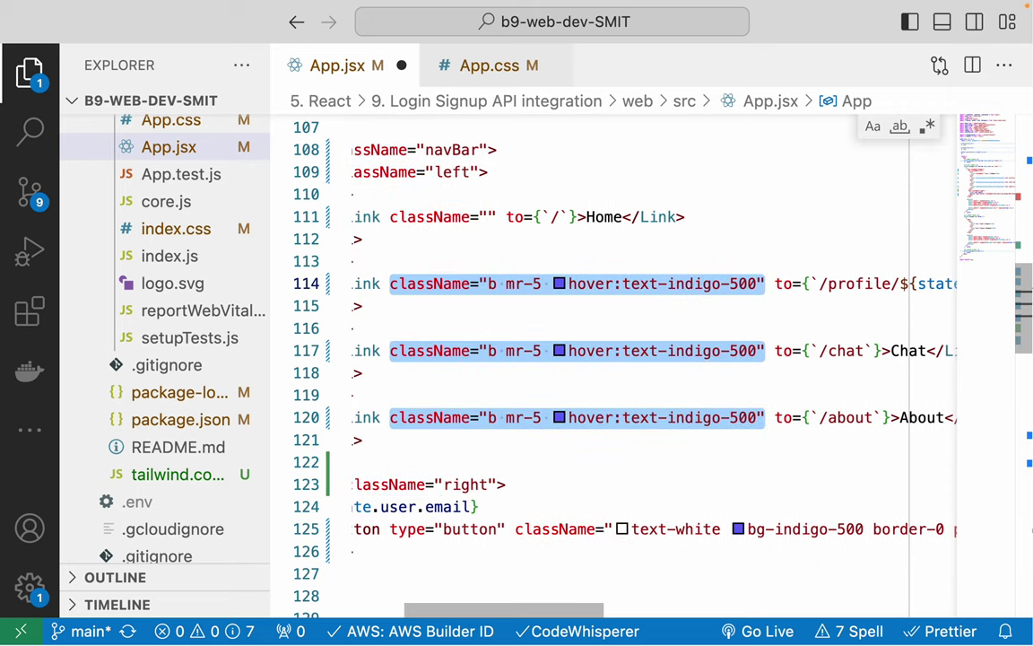
pyautogui.press('BackSpace')
pyautogui.hscroll(-3, 574, 269)
pyautogui.click(573, 250)
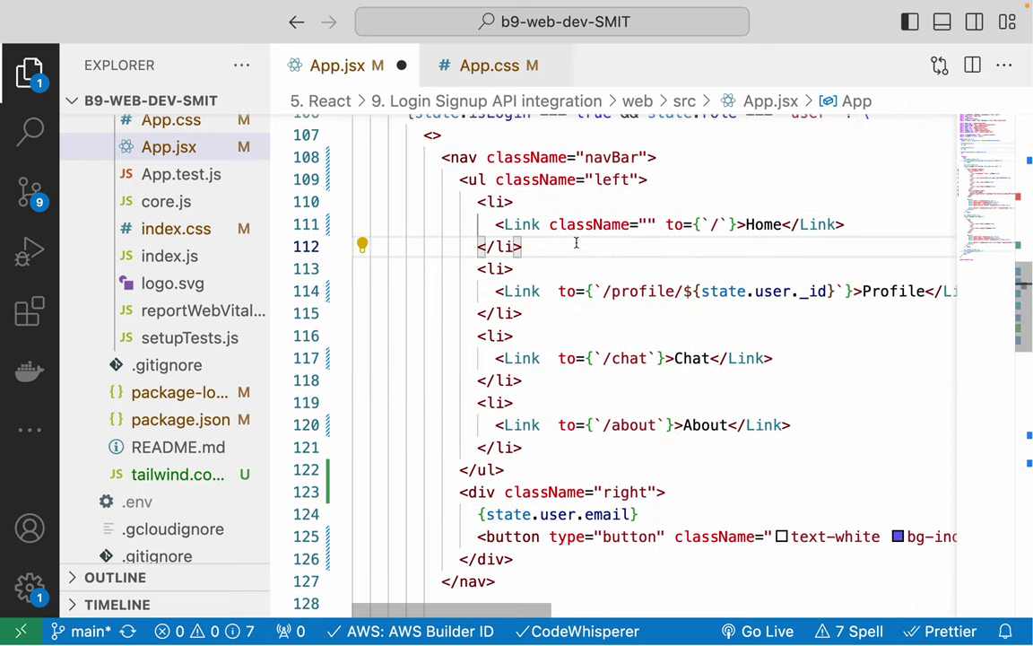
# - Remove the empty className attribute from the Home link, then format and save App.jsx
pyautogui.click(465, 224)
pyautogui.doubleClick(592, 224)
pyautogui.press('BackSpace')
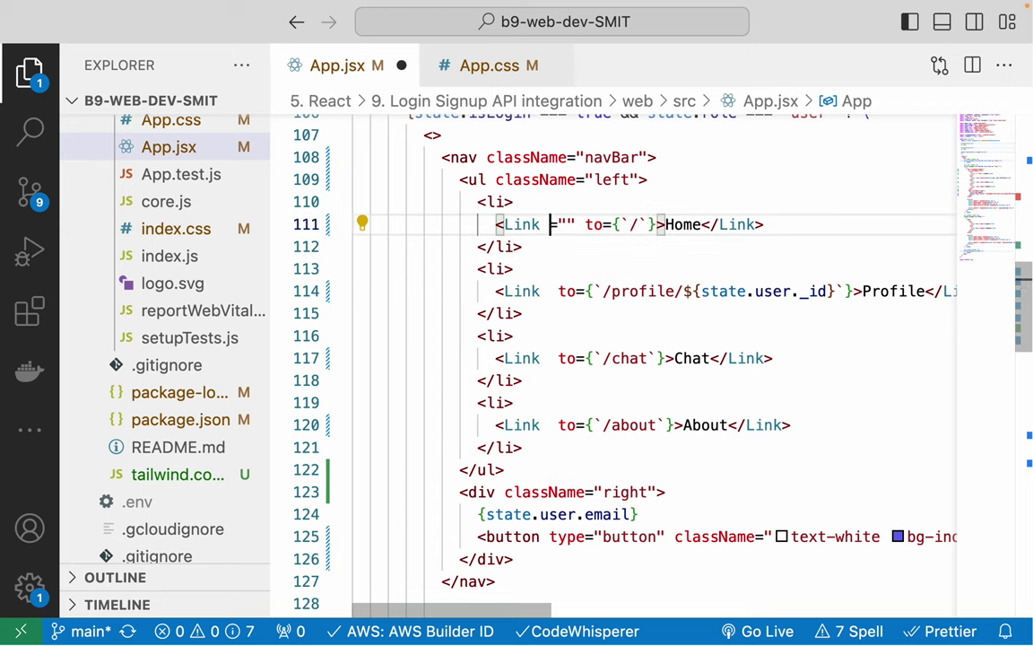
pyautogui.press('BackSpace')
pyautogui.press('BackSpace')
pyautogui.press('BackSpace')
pyautogui.hotkey('shift', 'alt', 'f')
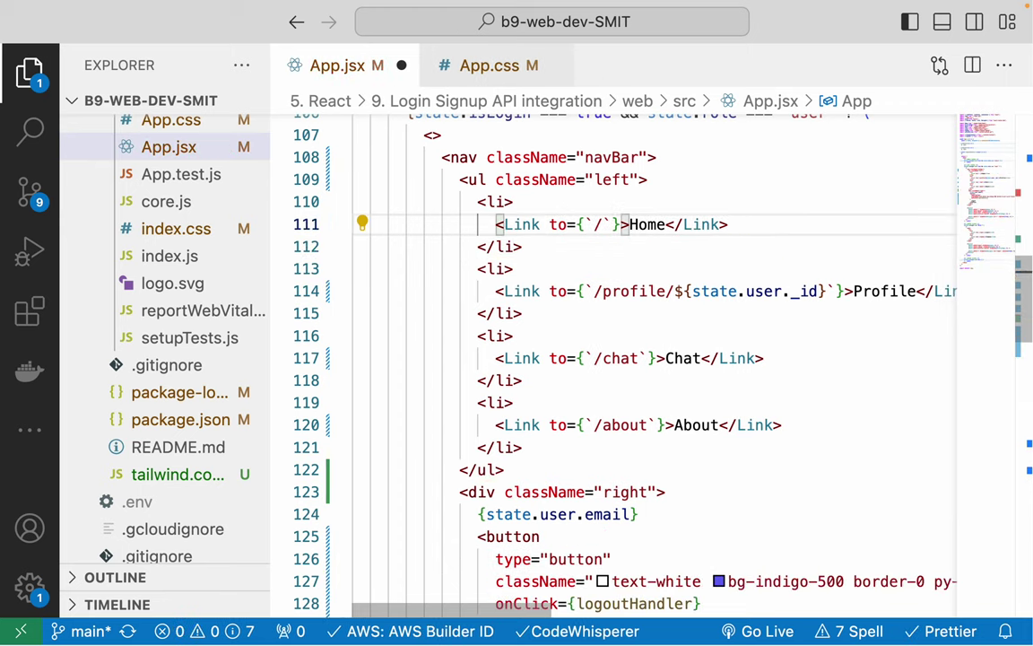
pyautogui.hotkey('ctrl', 's')
# - Add an empty className attribute to the Home, Profile, Chat and About links together in App.jsx
pyautogui.click(514, 224)
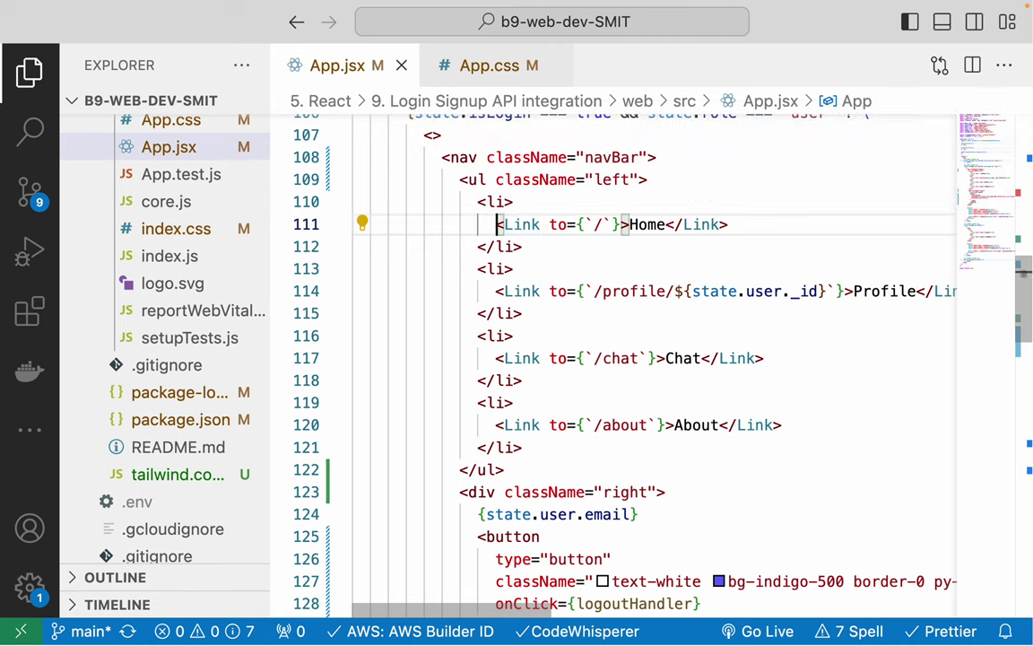
pyautogui.press('super+d')
pyautogui.press('super+d')
pyautogui.press('super+d')
pyautogui.press('super+d')
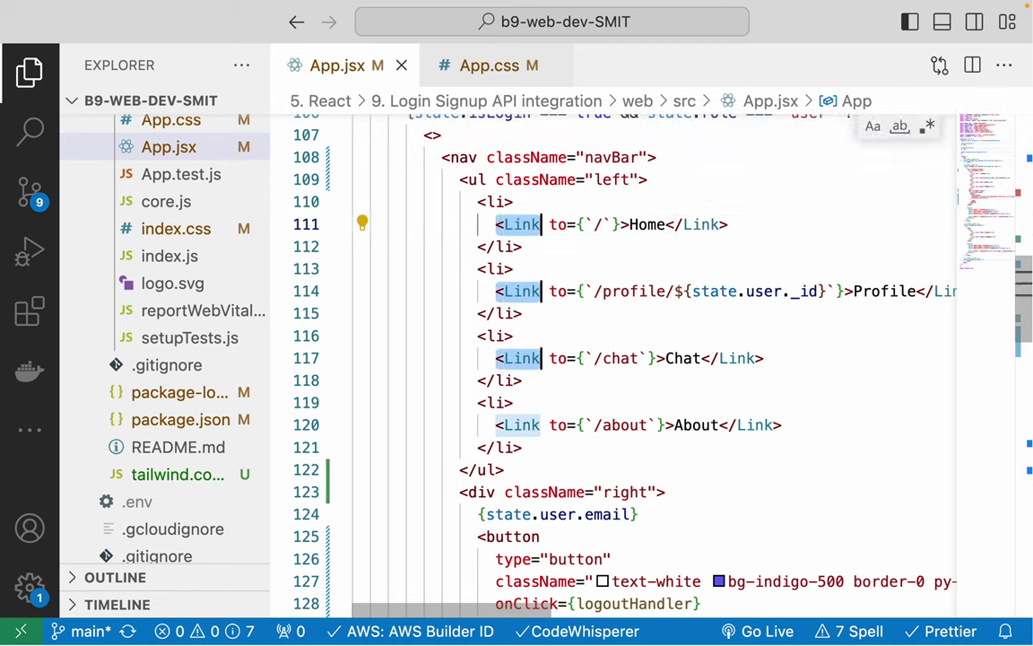
pyautogui.press('Right')
pyautogui.write('class')
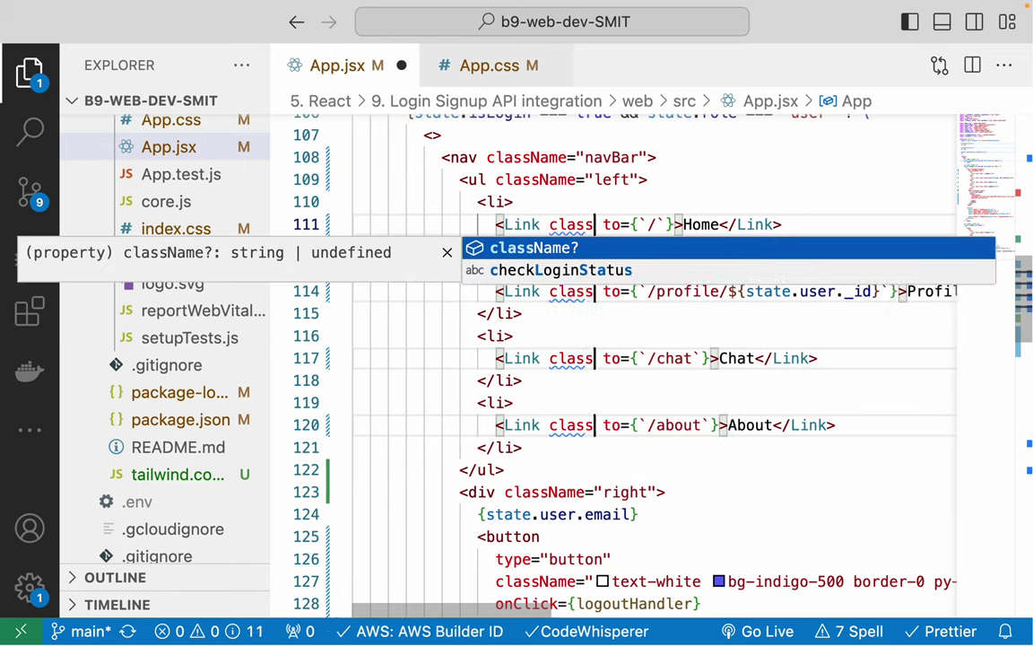
pyautogui.press('Return')
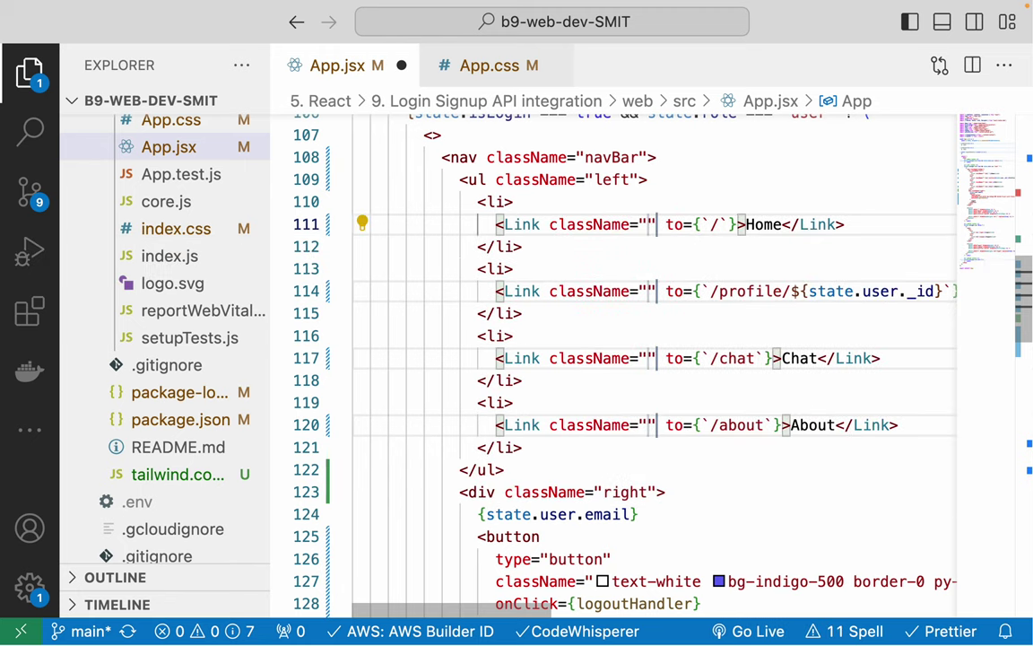
# - Set the className of all four navbar links to bg-indigo-500, checking the Tailwind Buttons page in Chrome along the way
pyautogui.write('bg')
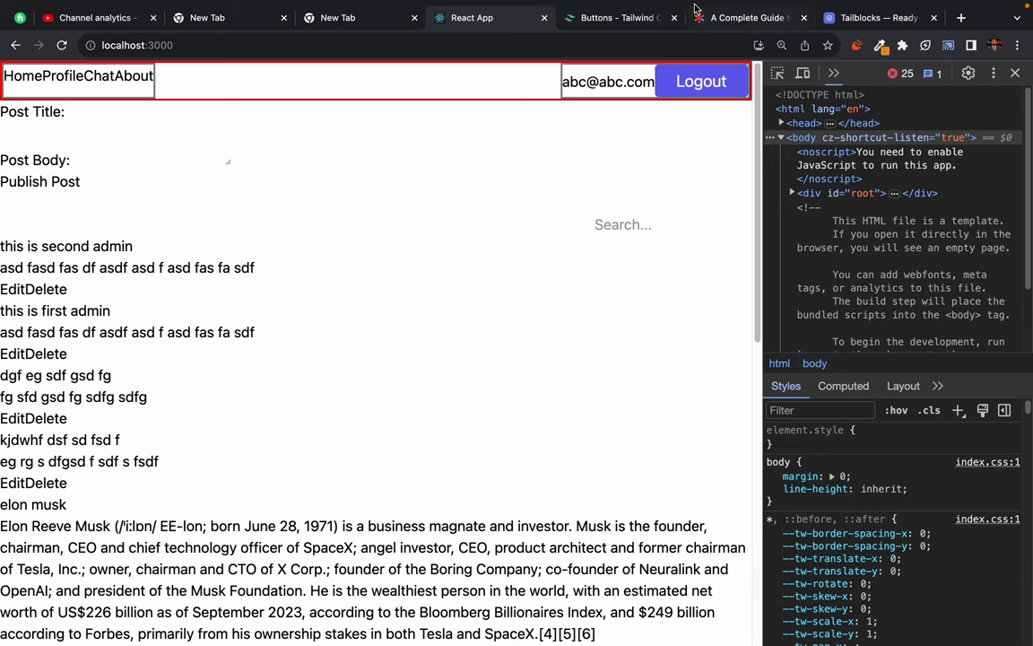
pyautogui.click(606, 21)
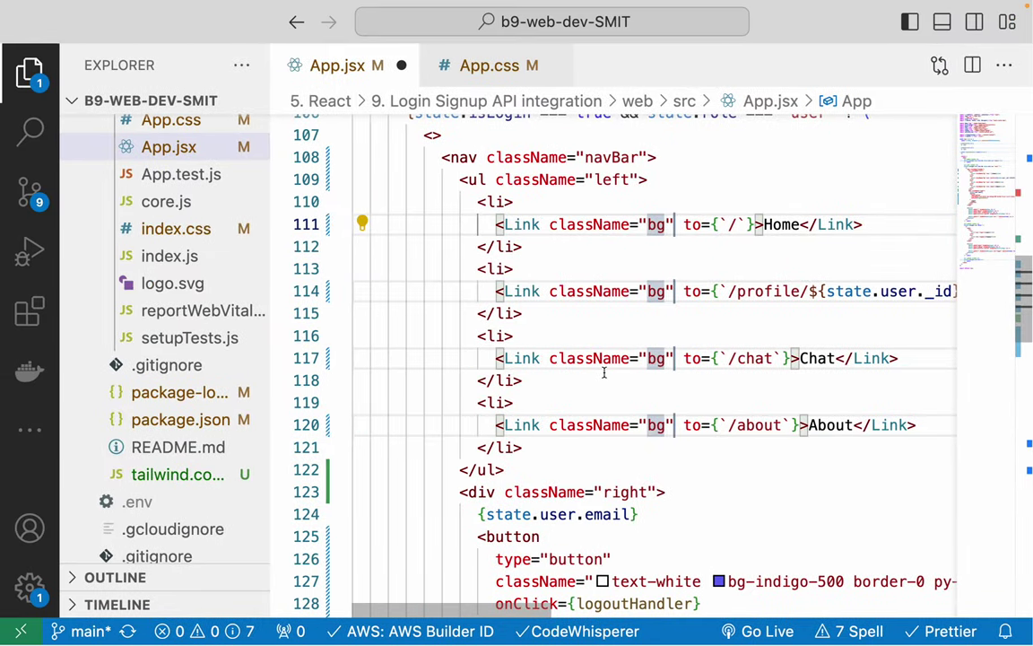
pyautogui.write('-')
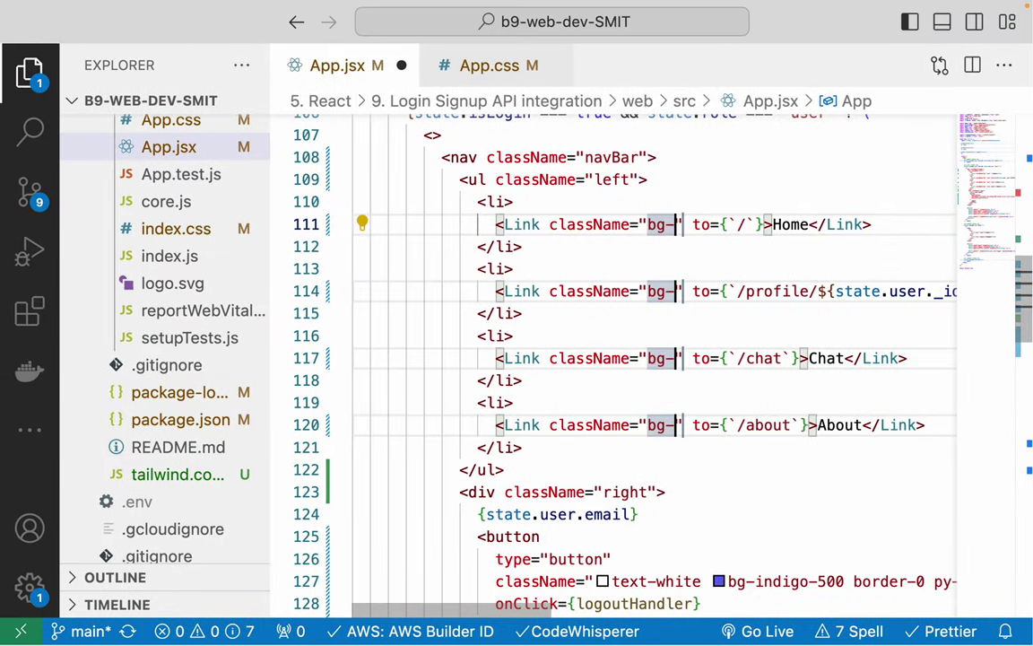
pyautogui.write('indigo')
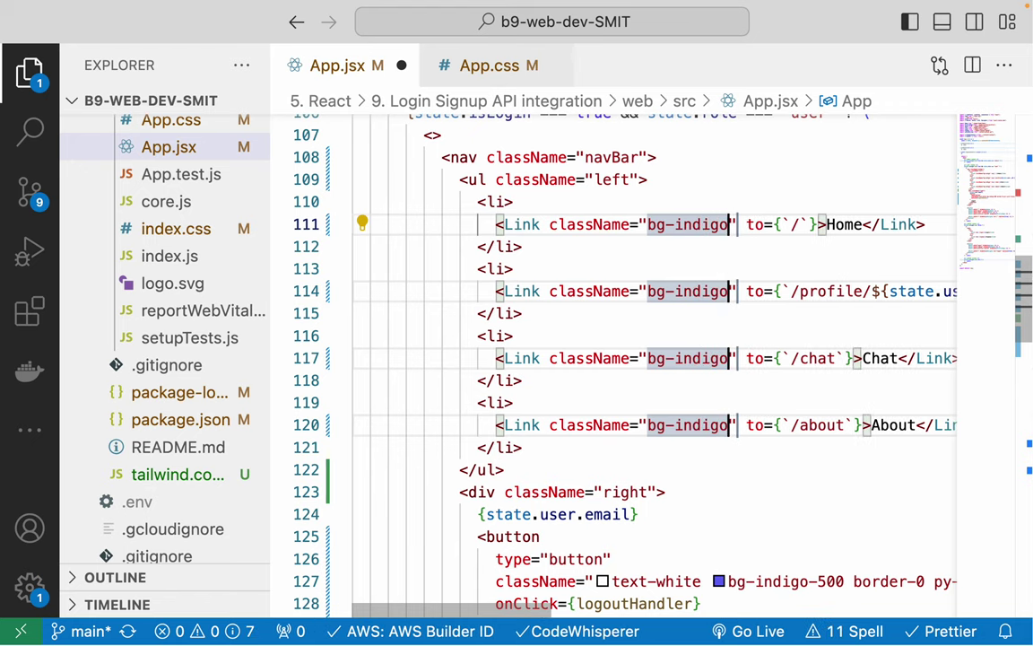
pyautogui.write('-500')
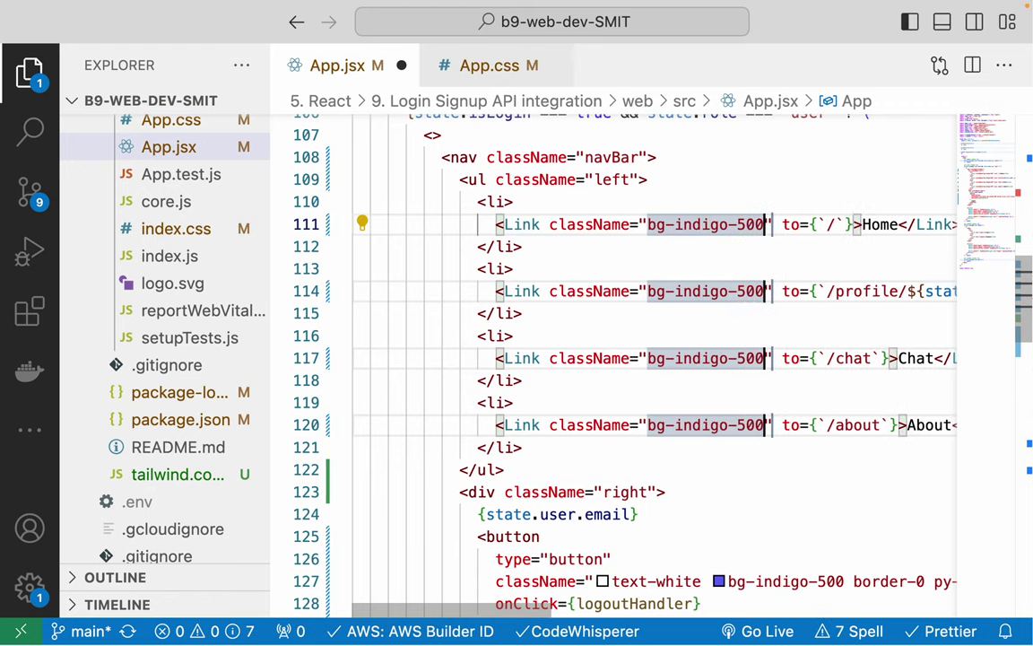
# - Add the rounded class to all four navbar links, and check the React App page in Chrome
pyautogui.scroll(-3, 588, 399)
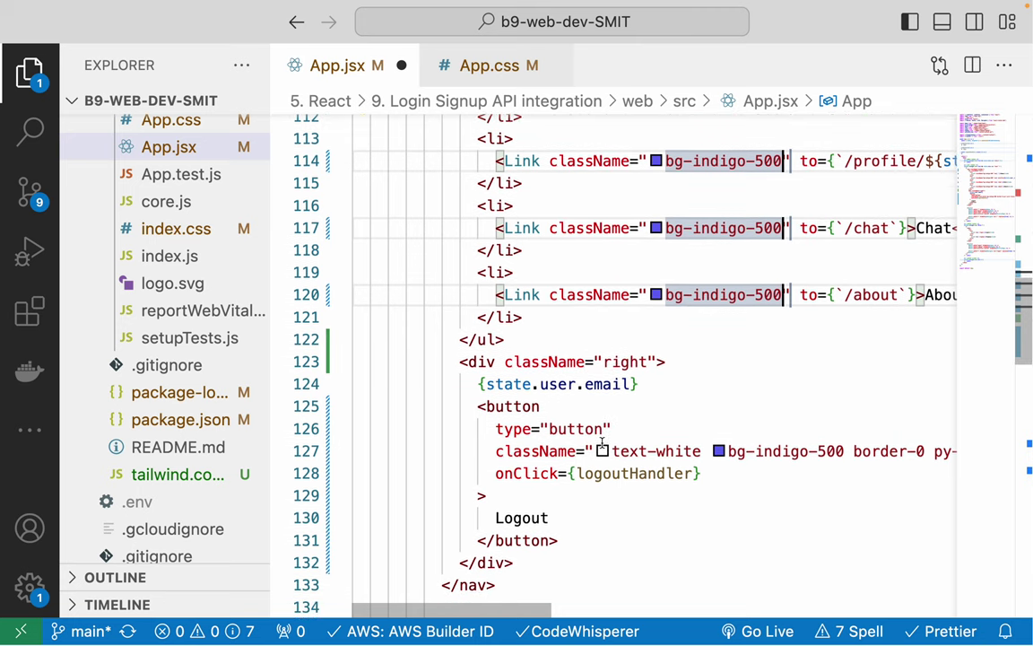
pyautogui.scroll(3, 599, 439)
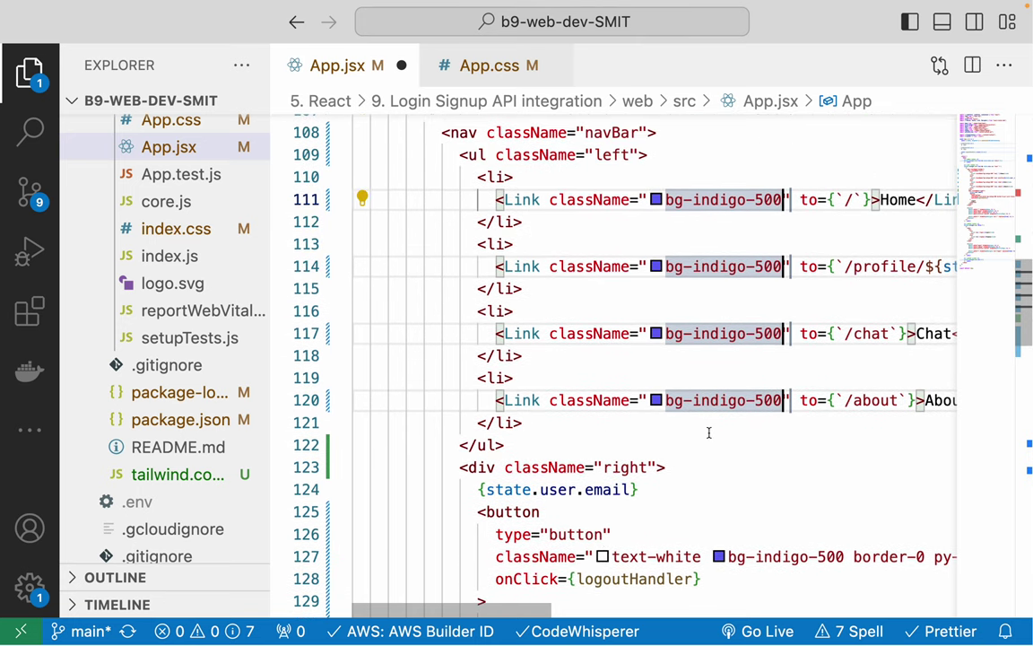
pyautogui.hscroll(2, 709, 433)
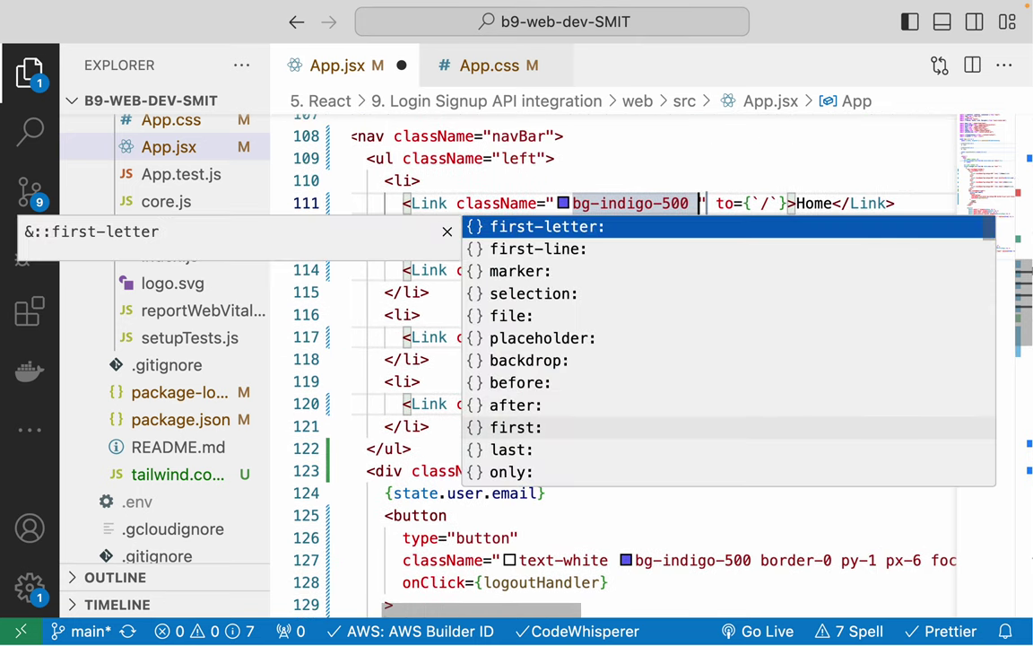
pyautogui.write('rounded')
pyautogui.press('Escape')
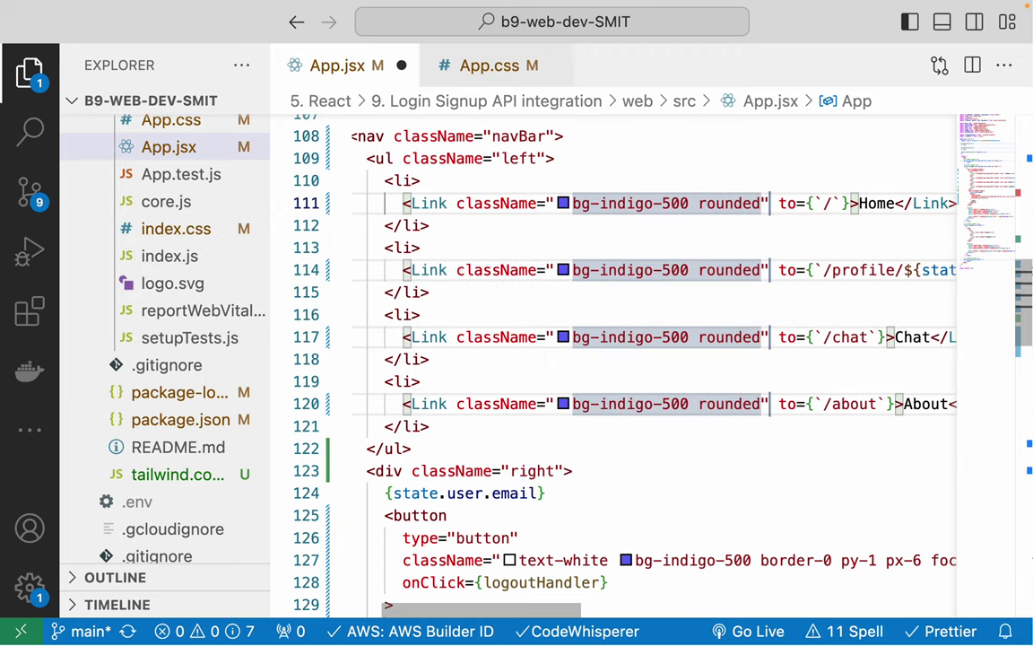
pyautogui.hotkey('ctrl', 'Right')
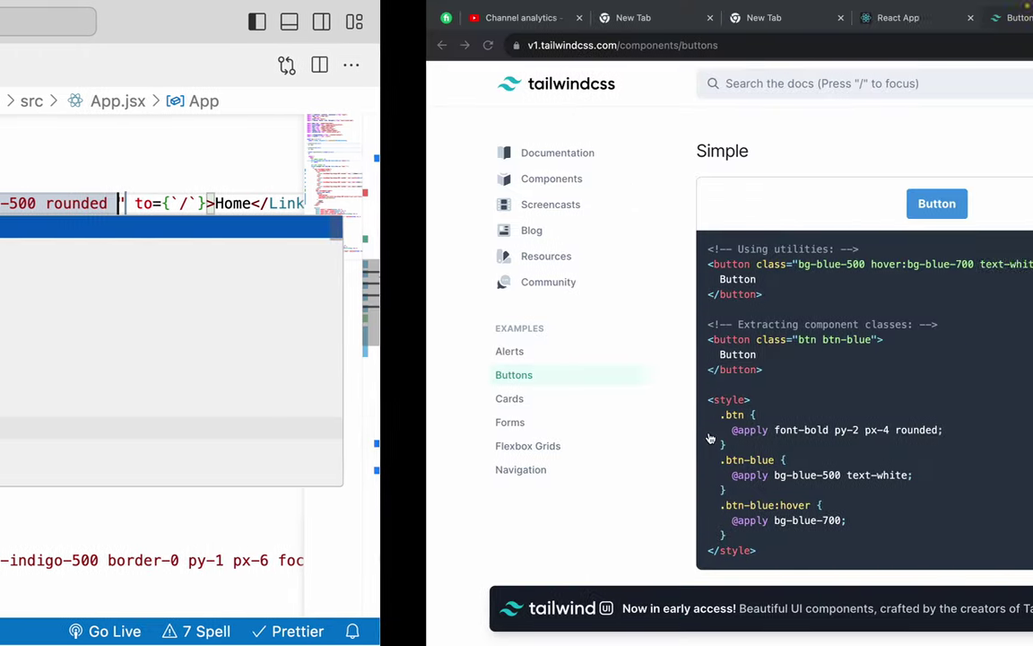
pyautogui.click(444, 20)
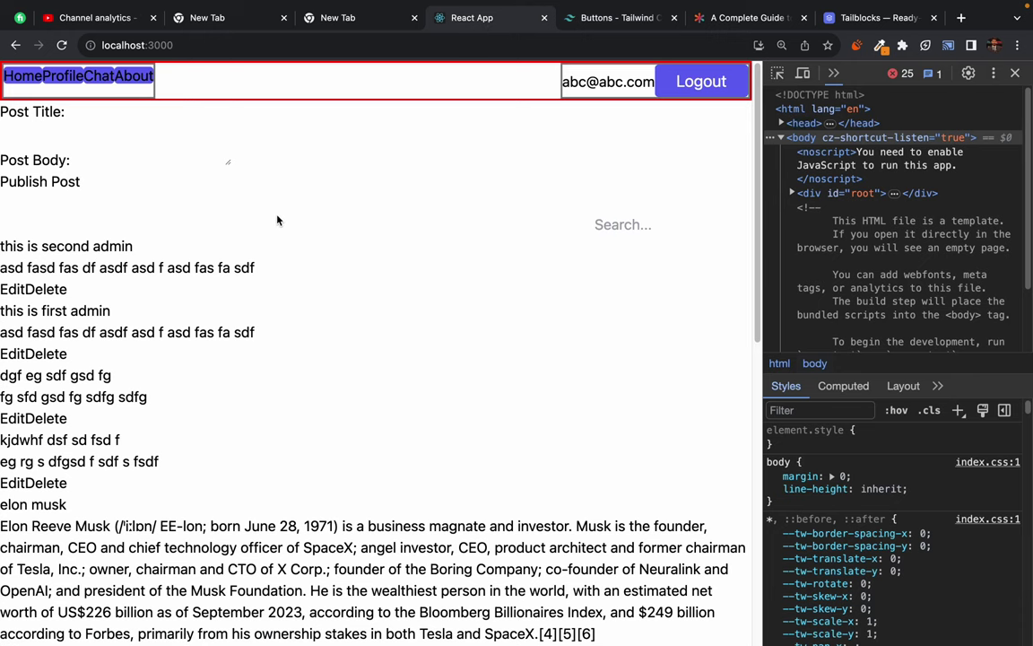
# - Consult Tailwind's Simple button example, add text-white to all four navbar links in App.jsx, and check the React App page
pyautogui.click(599, 18)
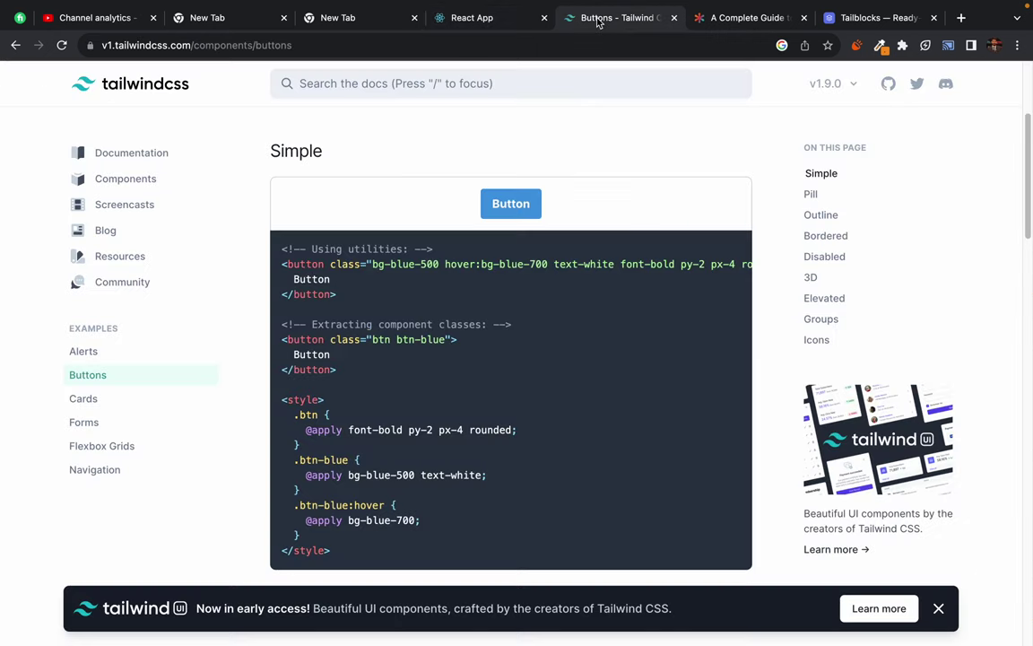
pyautogui.scroll(-1, 611, 355)
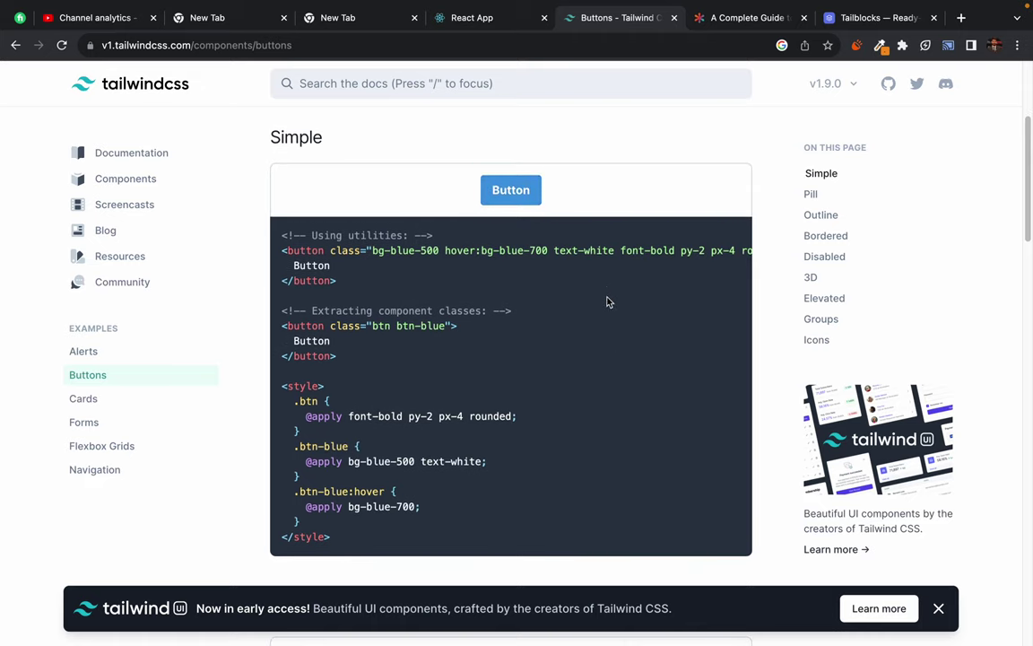
pyautogui.hscroll(2, 519, 260)
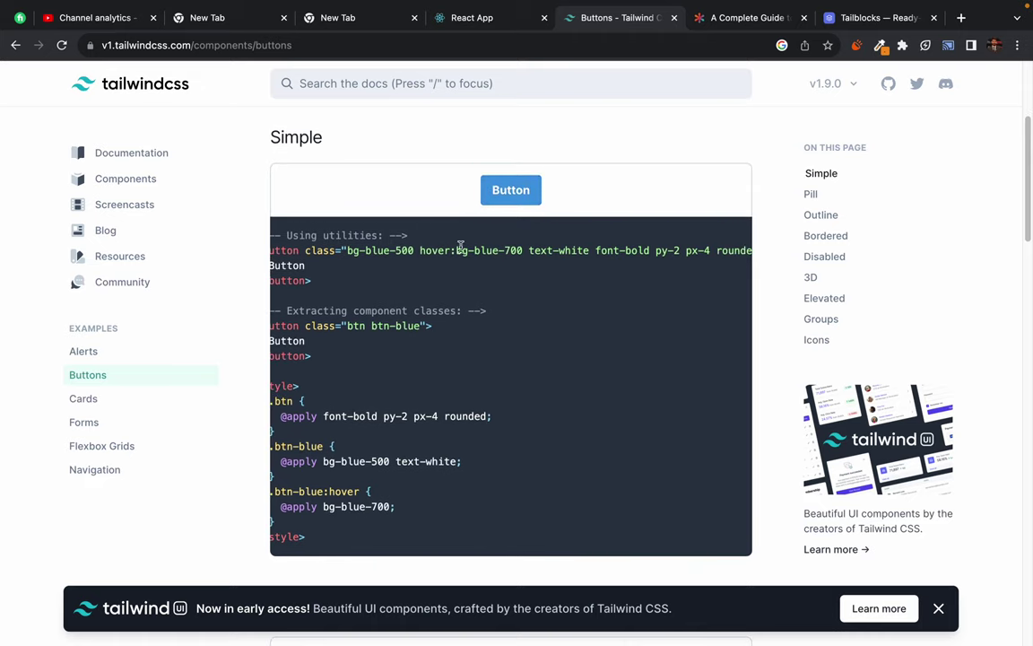
pyautogui.hscroll(2, 588, 253)
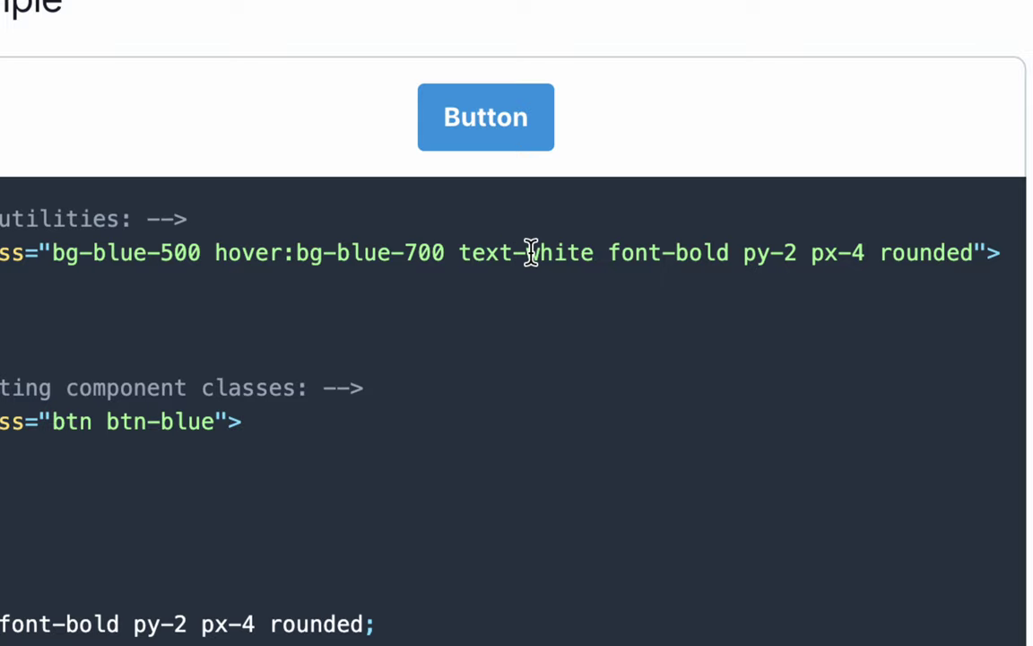
pyautogui.hotkey('ctrl', 'Left')
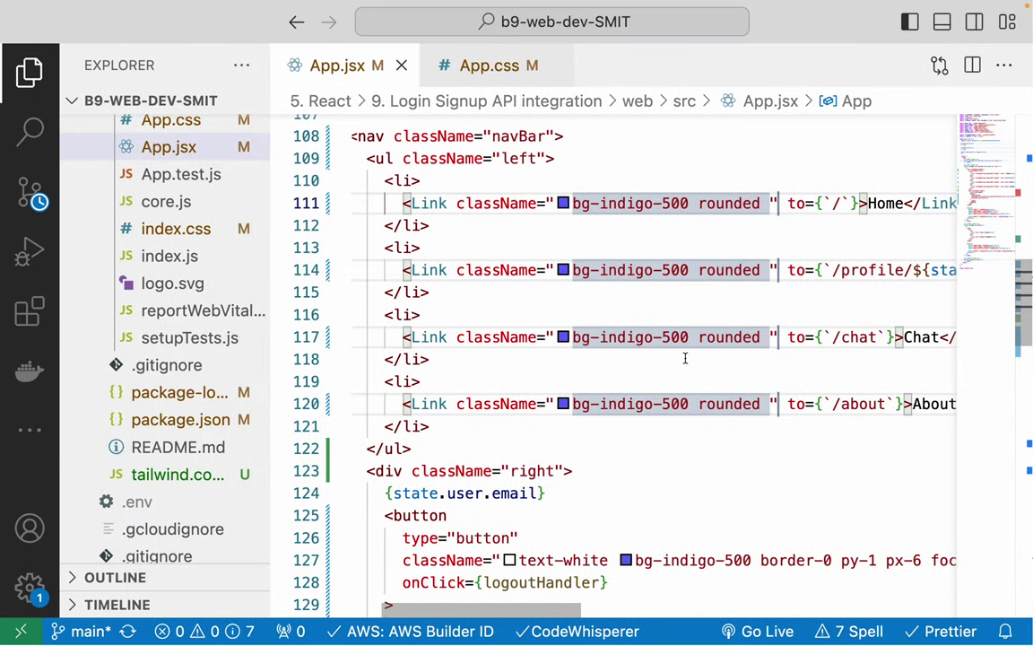
pyautogui.write('text-white')
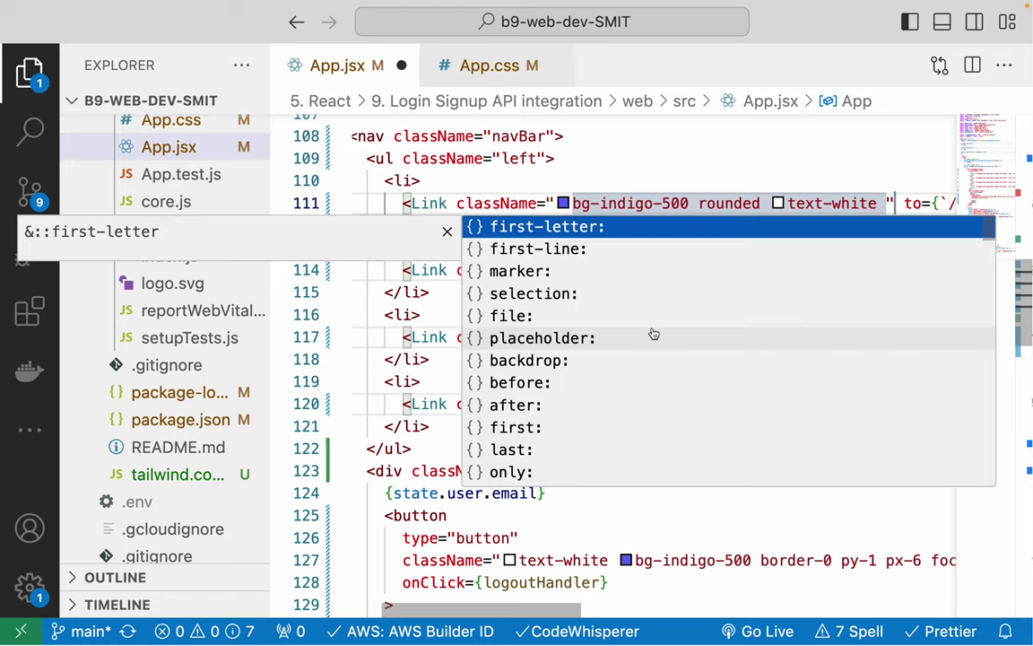
pyautogui.press('Escape')
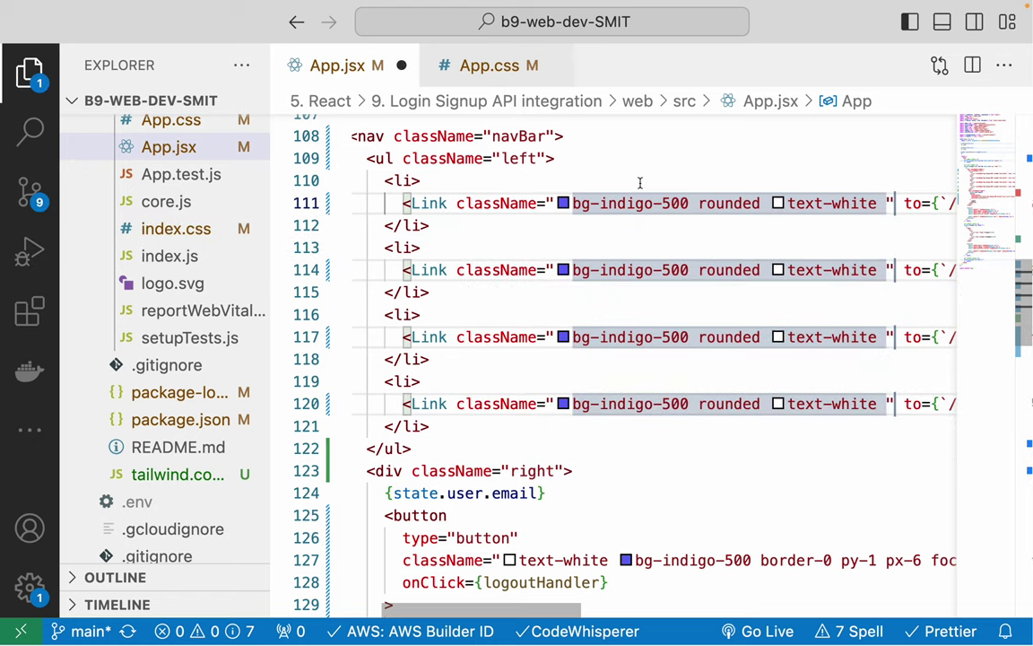
pyautogui.press('super+Tab')
pyautogui.press('super+alt+Left')
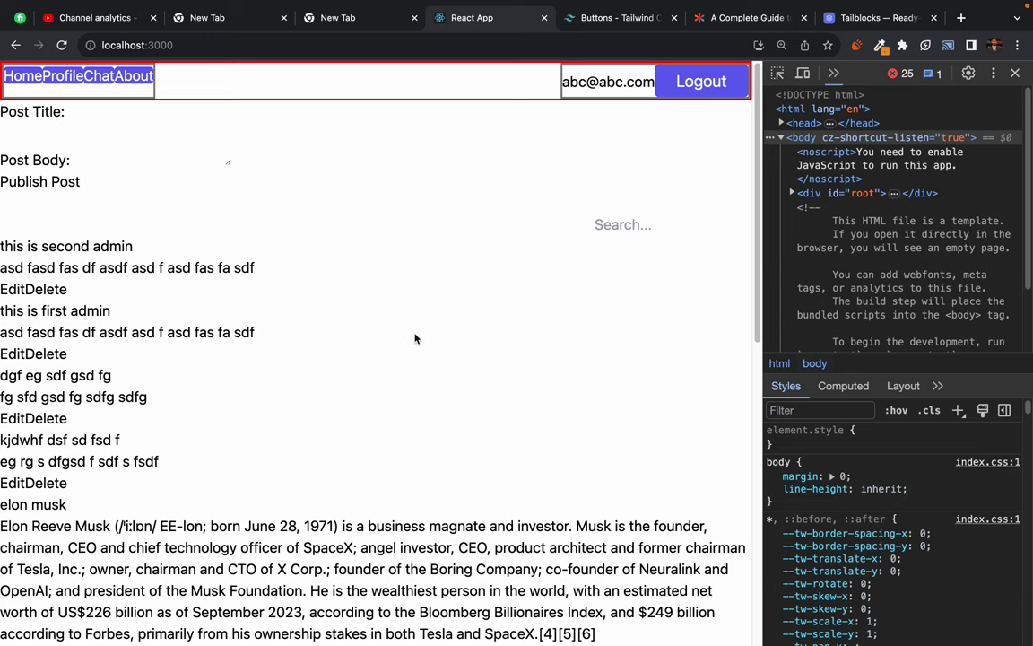
# - Add py-5 to the classes of all four navbar links, save App.jsx, and check the React App page in Chrome
pyautogui.press('super+Tab')
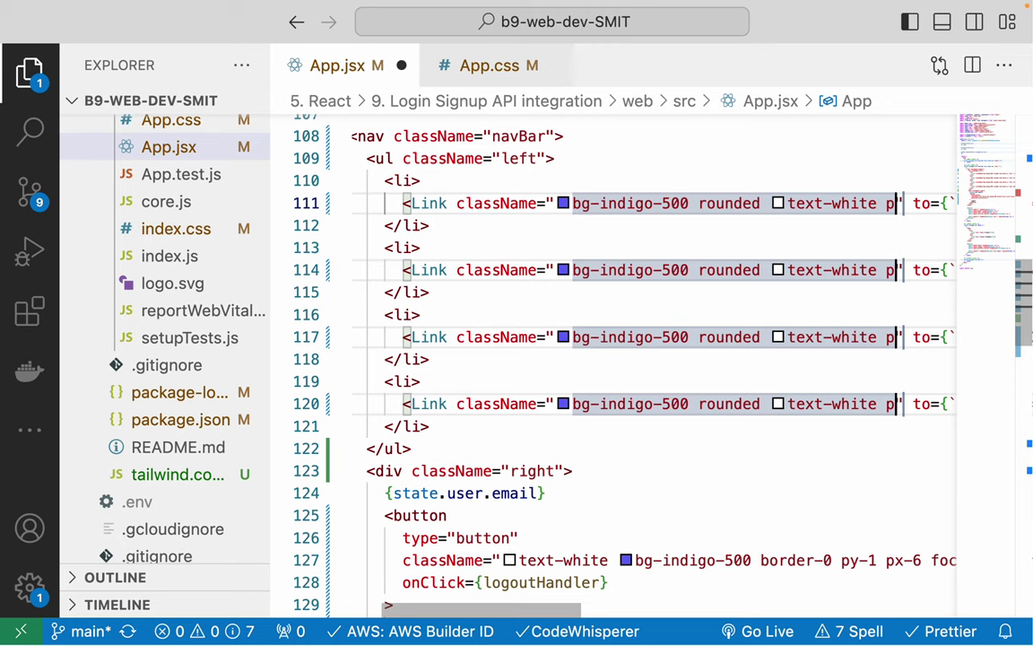
pyautogui.write('y-')
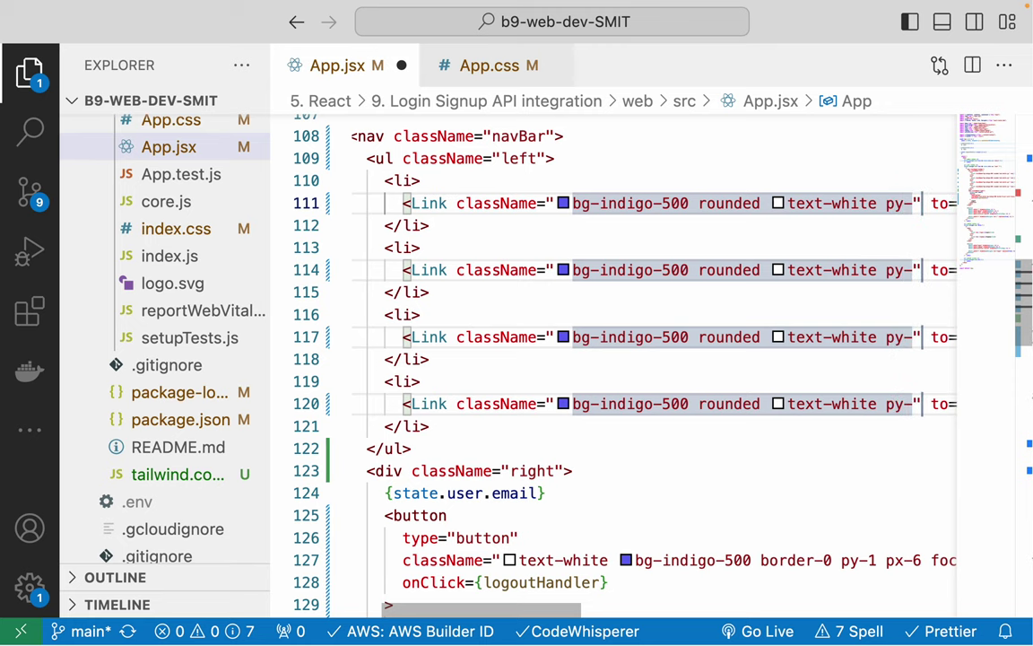
pyautogui.write('5')
pyautogui.press('super+s')
pyautogui.press('super+Tab')
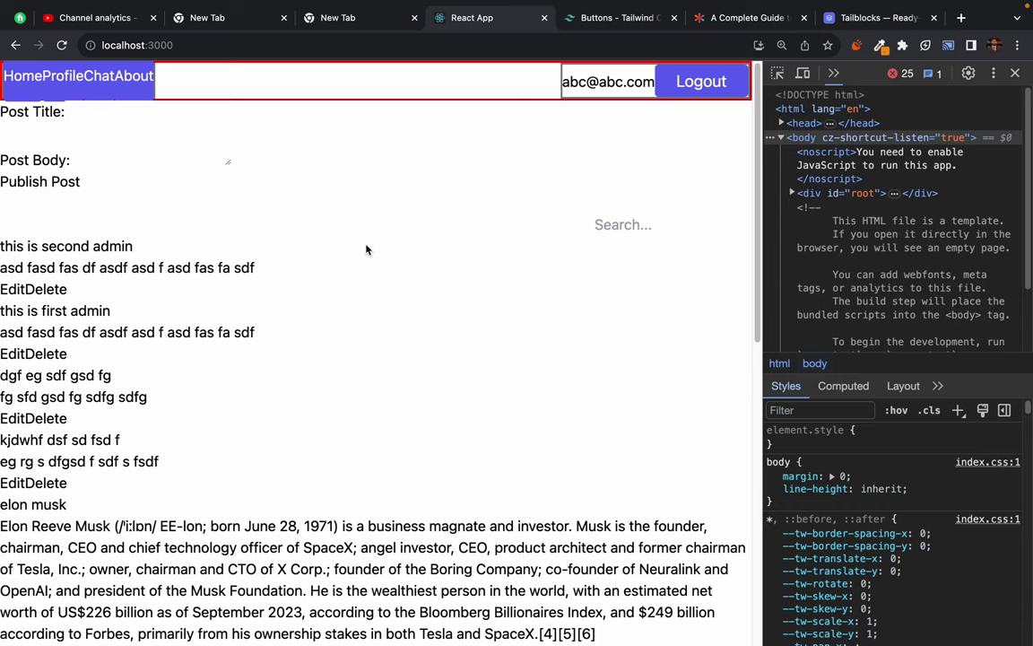
# - Match the Logout button's padding by setting py-1 and px-6 on all four navbar links, and check the React App page
pyautogui.press('super+Tab')
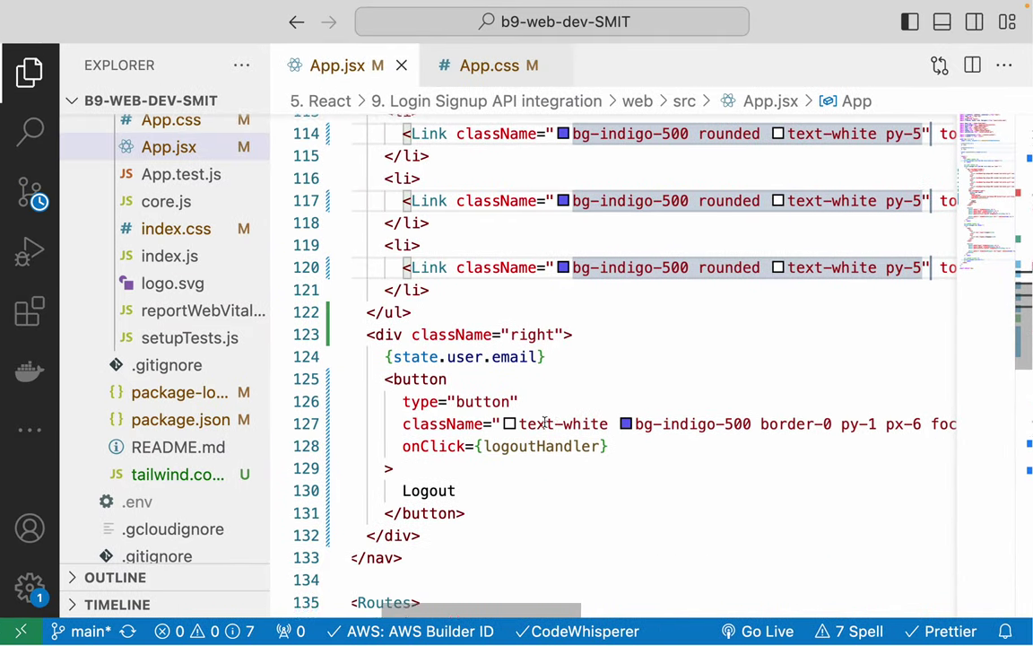
pyautogui.hscroll(3, 545, 423)
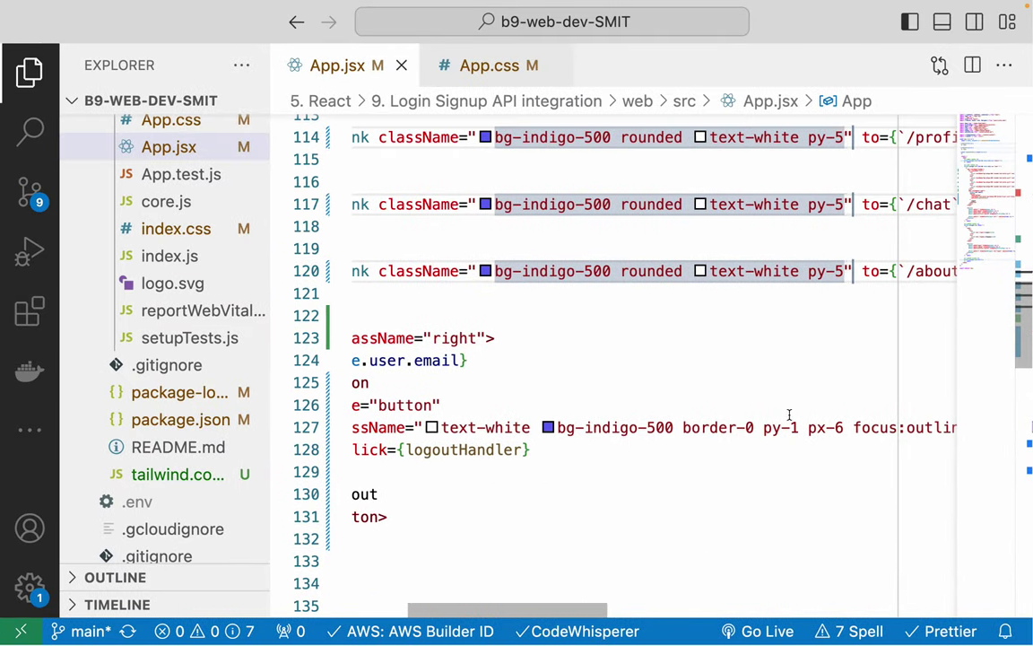
pyautogui.scroll(3, 789, 414)
pyautogui.hscroll(2, 789, 414)
pyautogui.press('BackSpace')
pyautogui.write('1')
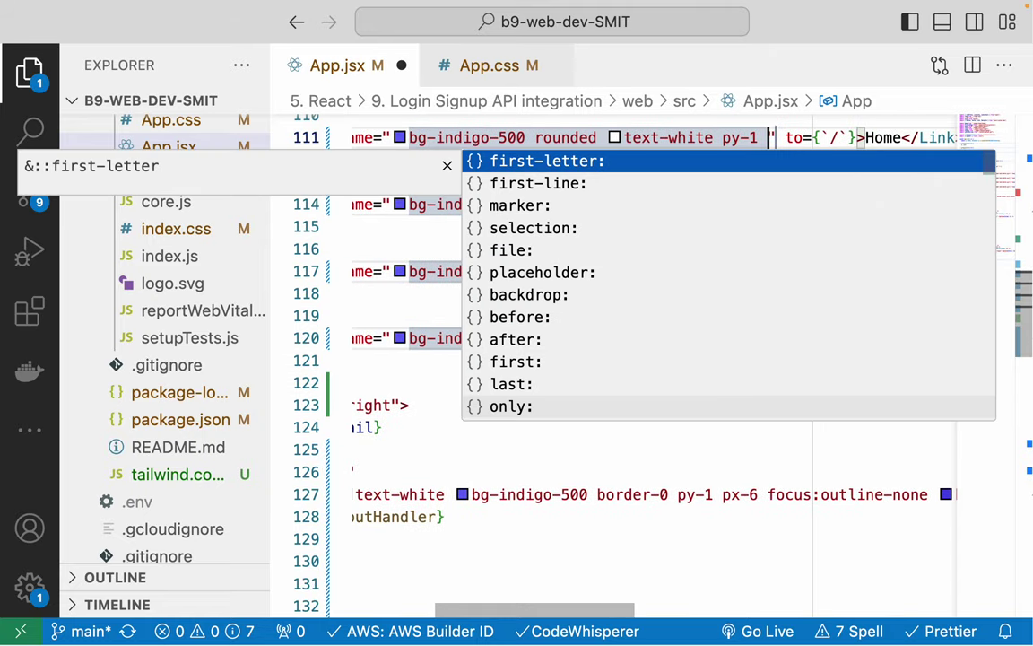
pyautogui.write(' px-')
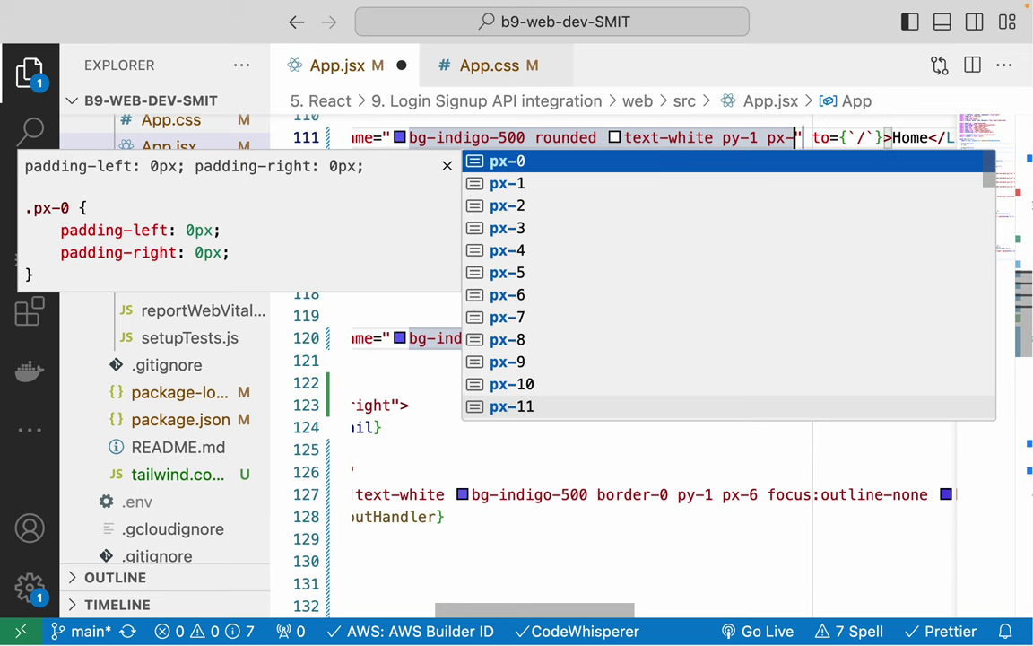
pyautogui.write('6')
pyautogui.press('super+Tab')
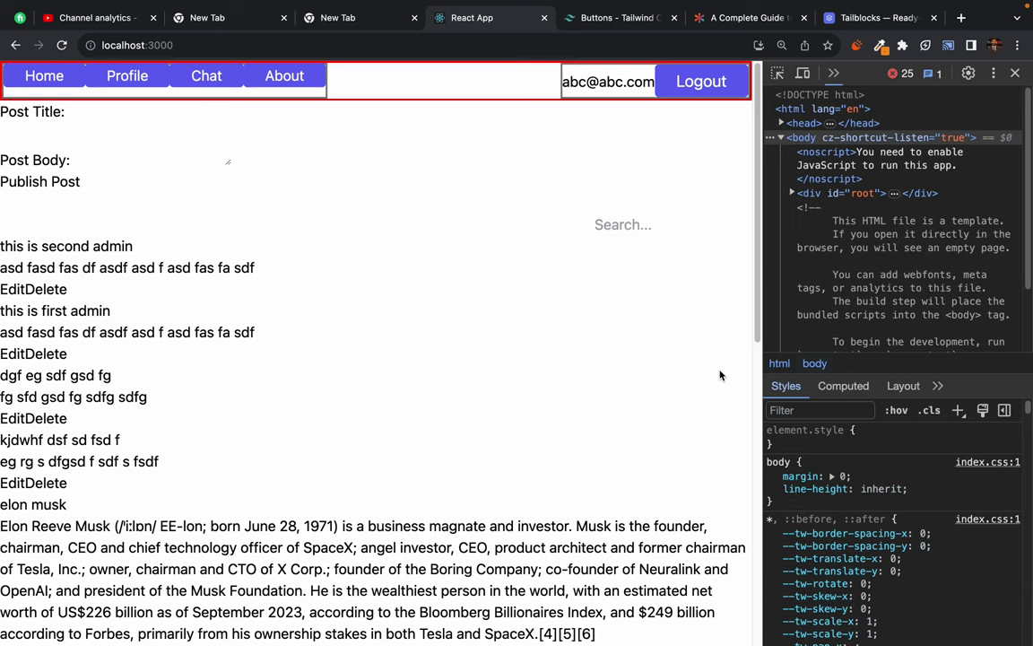
# - Add mr-2 to the classes of all four navbar links, save App.jsx, and check the React App page in Chrome
pyautogui.press('super+Tab')
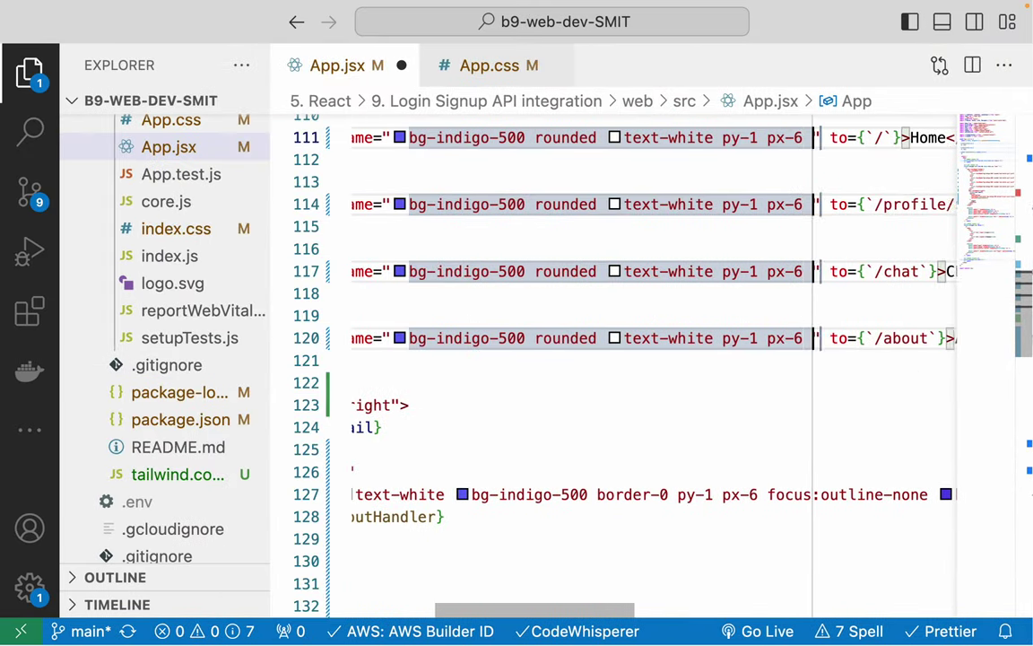
pyautogui.write('mr')
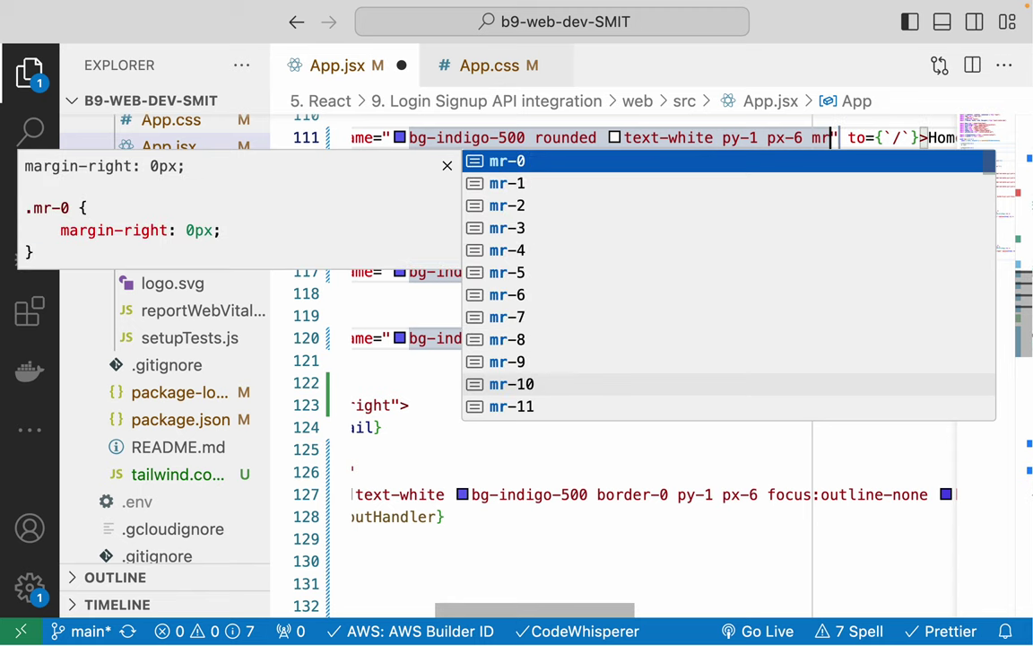
pyautogui.press('Down')
pyautogui.press('Down')
pyautogui.press('Return')
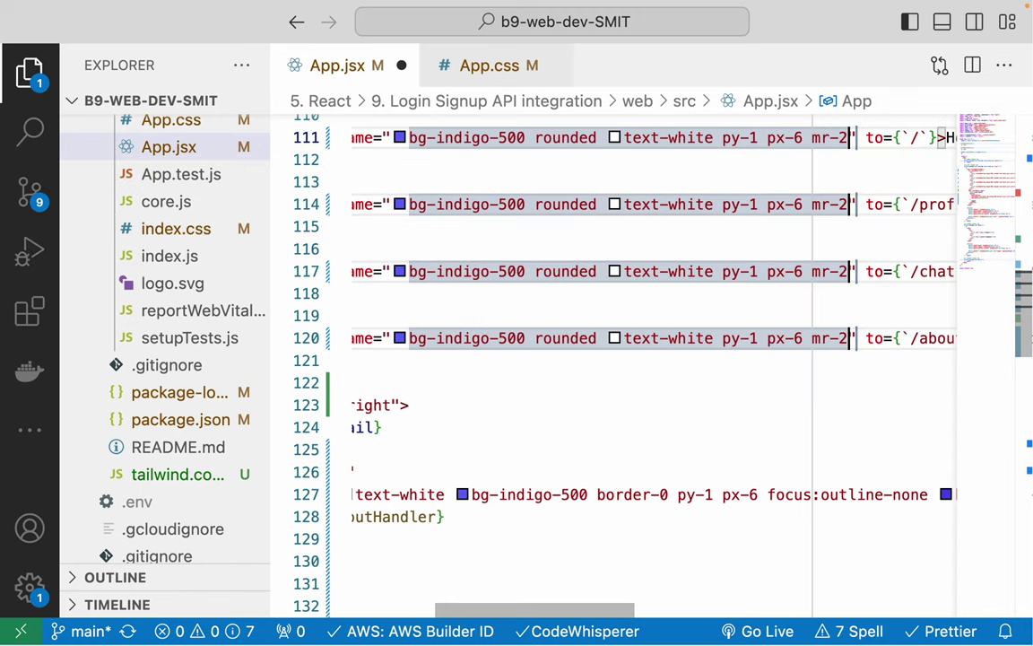
pyautogui.hotkey('ctrl', 's')
pyautogui.press('super+Tab')
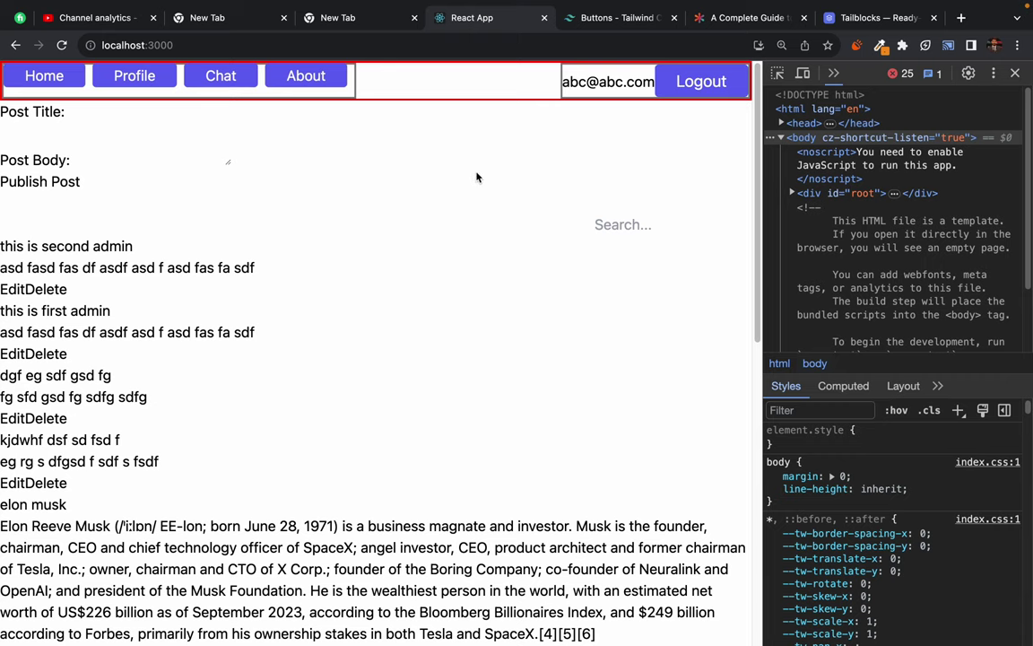
# - Switch to App.jsx in VS Code and copy the About link's full quoted className value
pyautogui.hotkey('ctrl', 'Left')
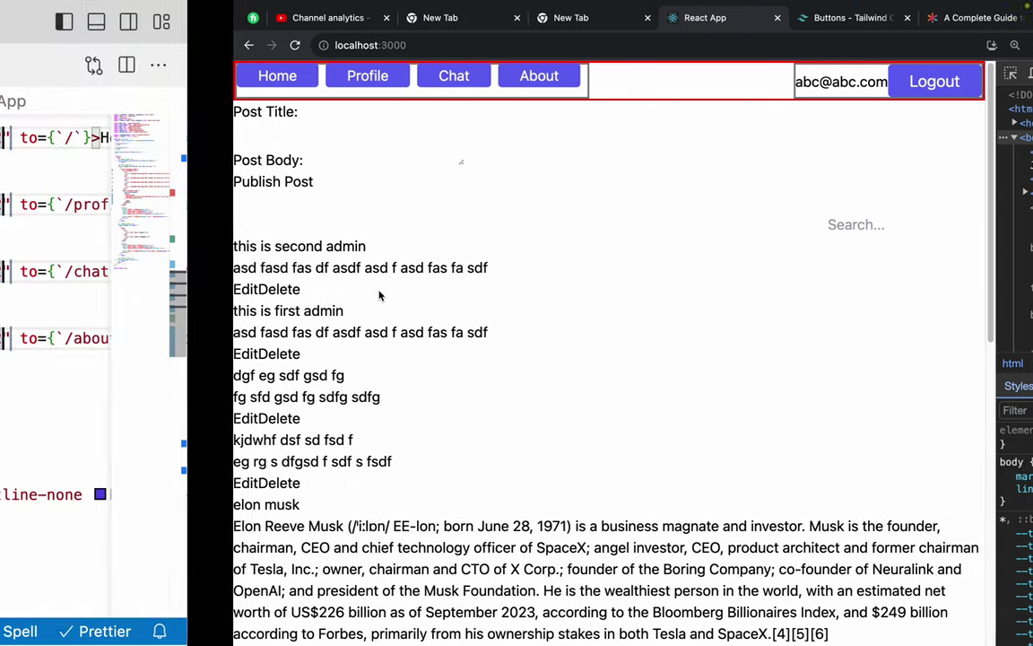
pyautogui.hscroll(2, 752, 412)
pyautogui.scroll(-3, 752, 412)
pyautogui.hscroll(-2, 752, 411)
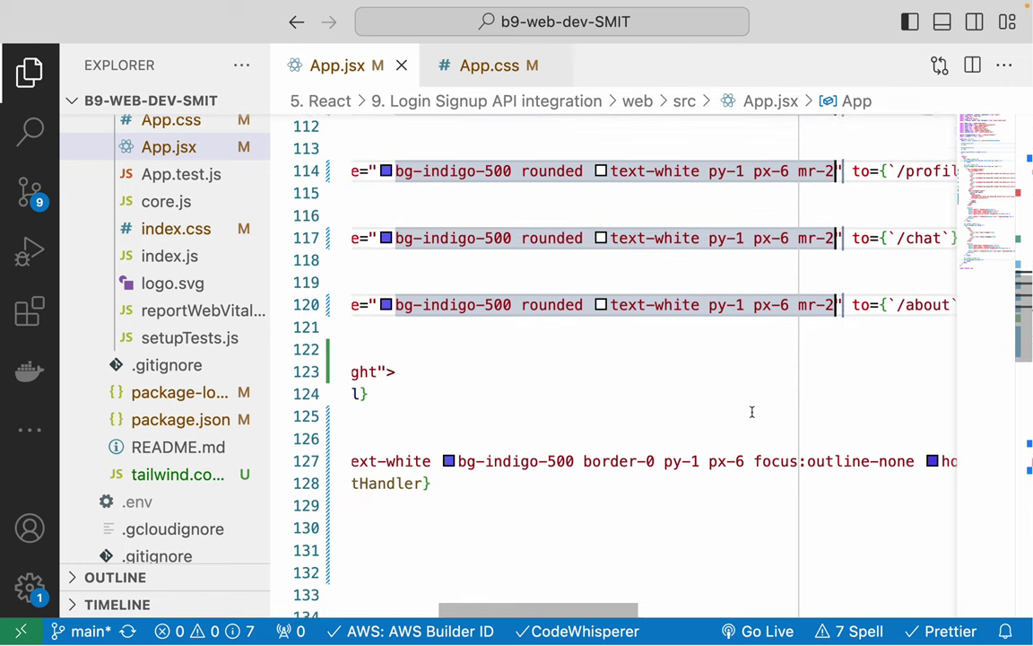
pyautogui.moveTo(389, 279); pyautogui.dragTo(850, 279)
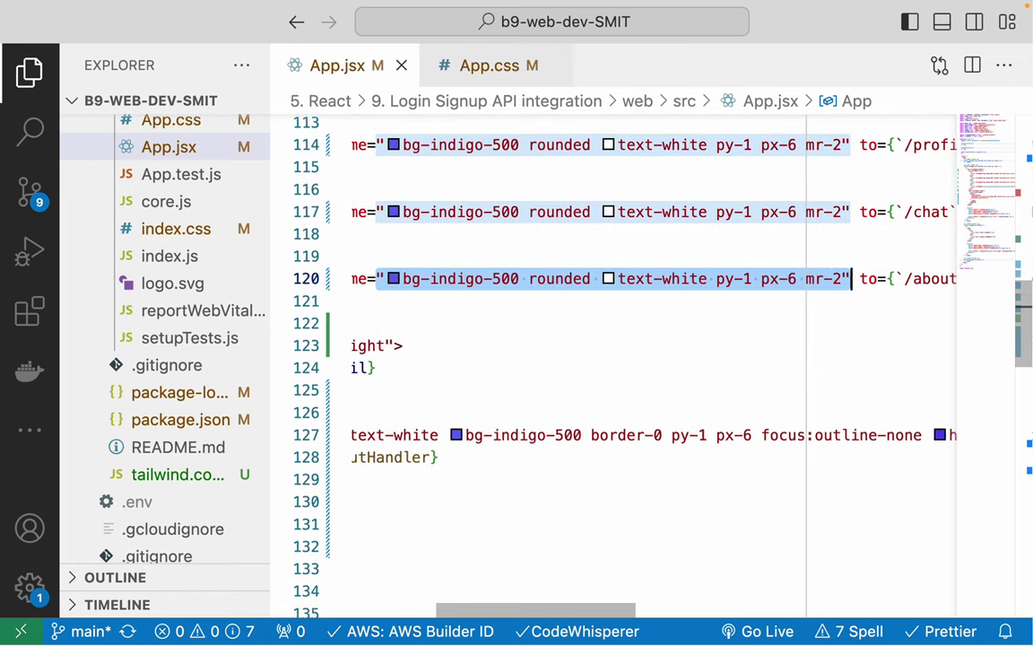
pyautogui.hscroll(-3, 491, 468)
pyautogui.scroll(-2, 486, 468)
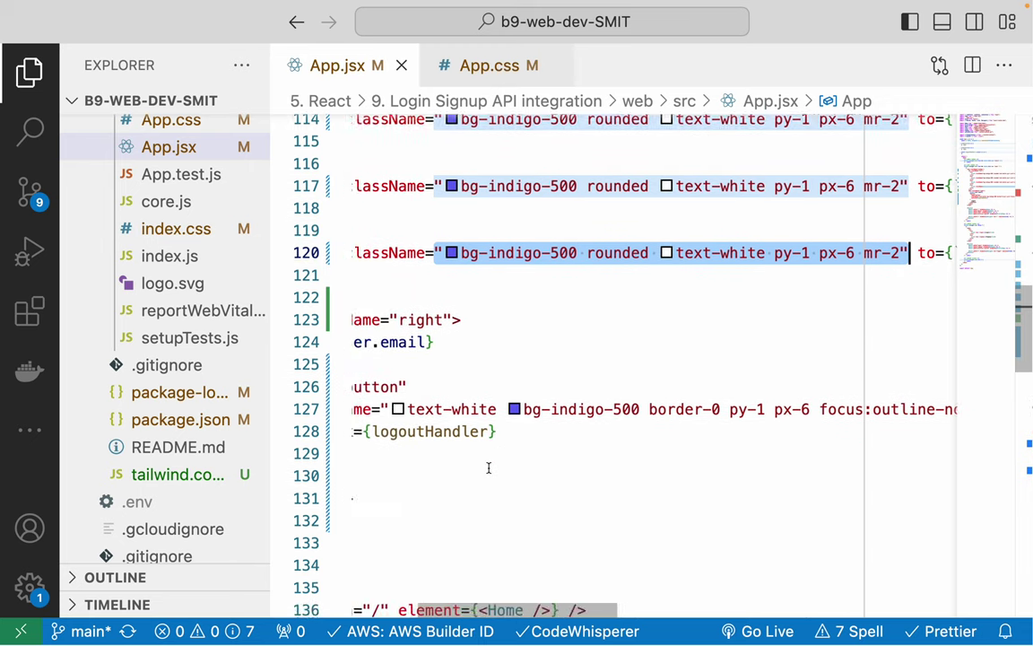
# - Replace the Logout button's className value with the copied link classes, save App.jsx, and check the React App page in Chrome
pyautogui.hscroll(-3, 450, 457)
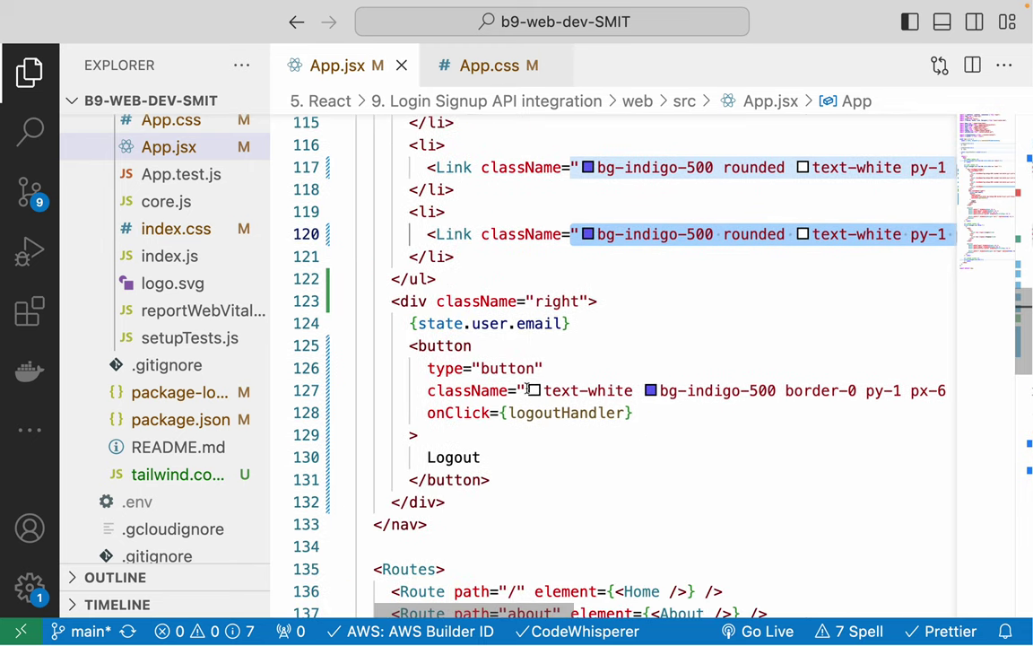
pyautogui.click(520, 391)
pyautogui.hotkey('shift', 'End')
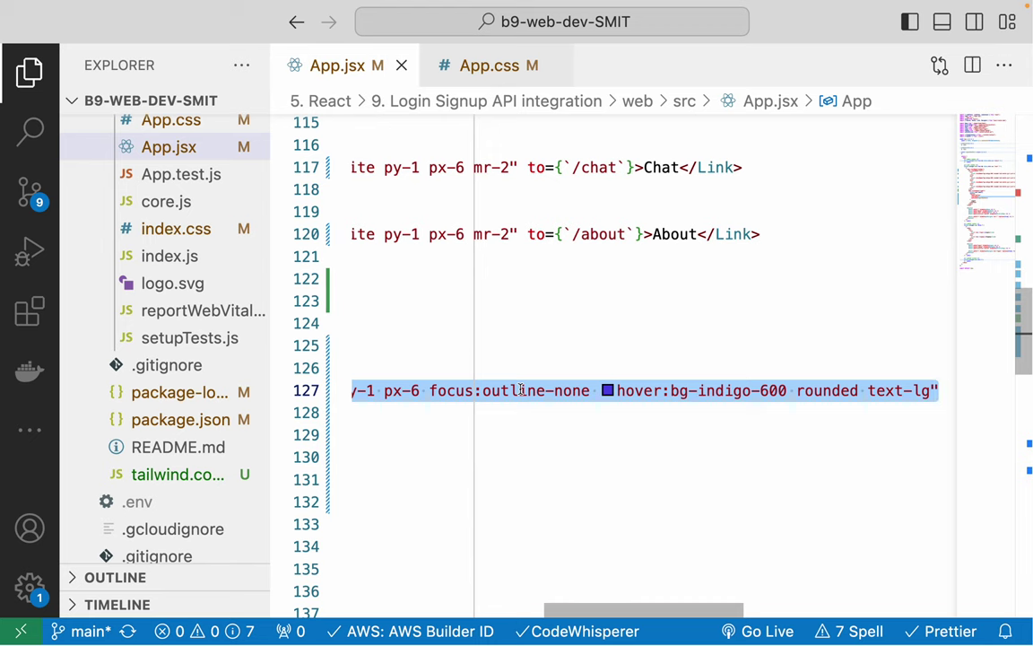
pyautogui.press('super+v')
pyautogui.hscroll(-5, 462, 456)
pyautogui.press('super+s')
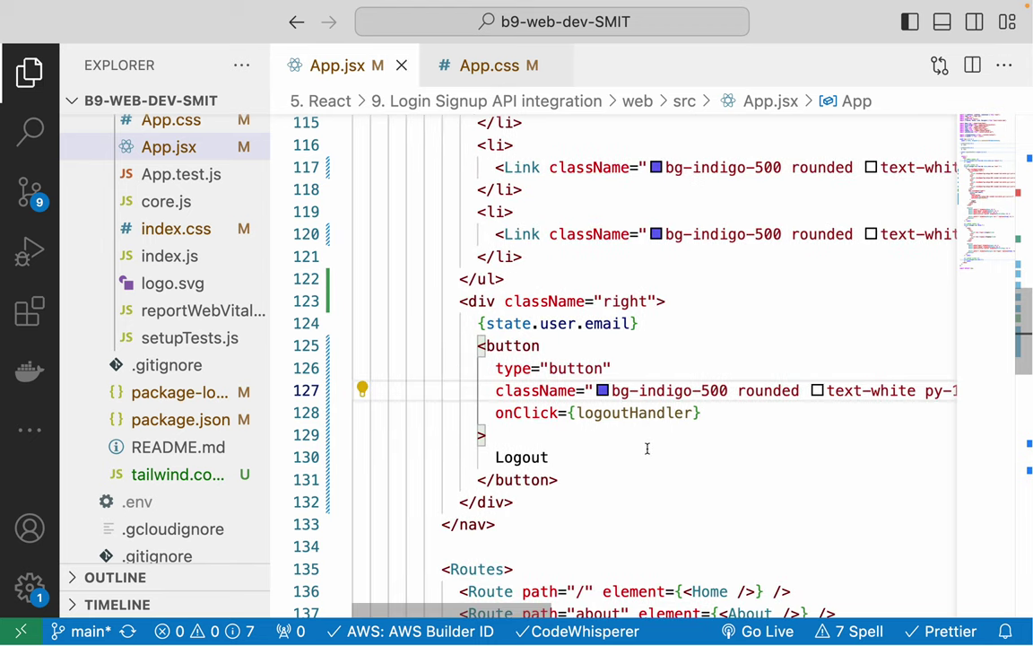
pyautogui.press('super+Tab')
pyautogui.press('super+r')
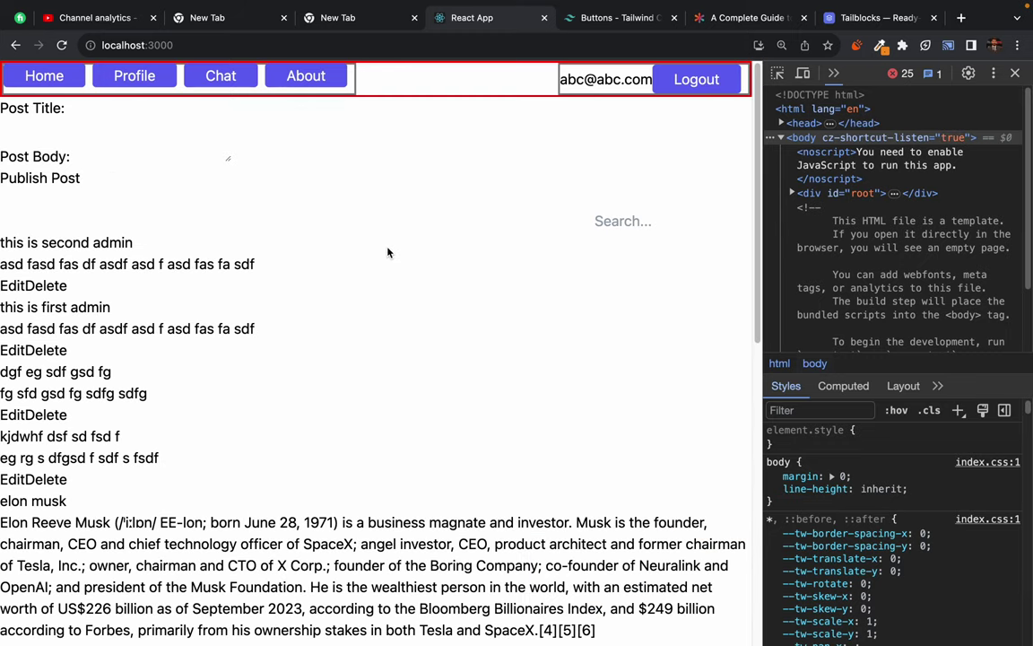
# - Hide the file explorer in VS Code, change bg-indigo-500 to text-indigo-500 in the Logout button's classes, and save App.jsx
pyautogui.press('super+Tab')
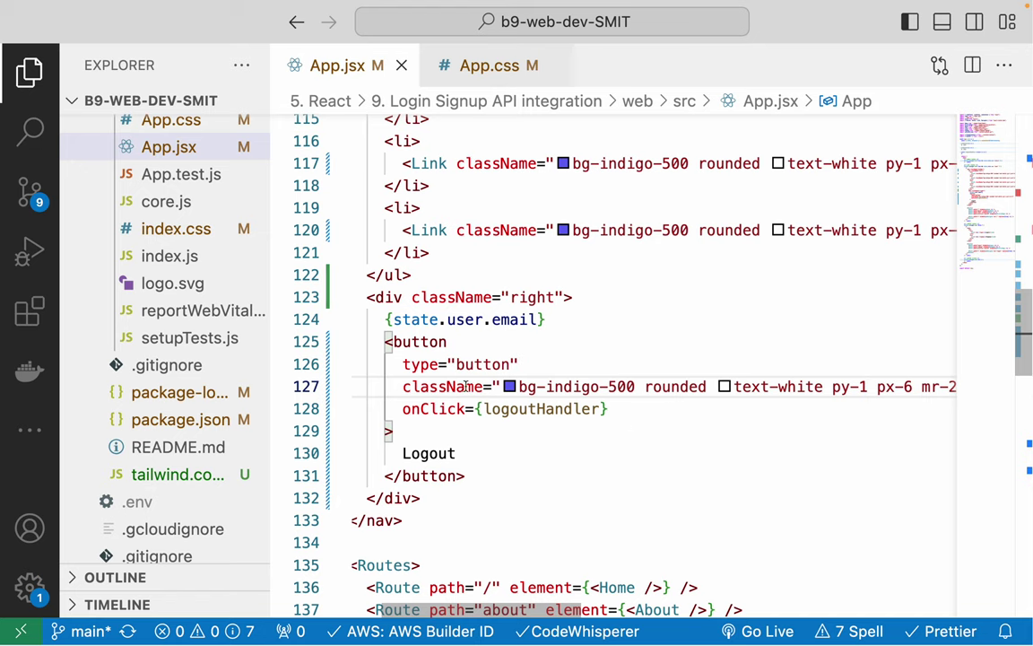
pyautogui.click(615, 364)
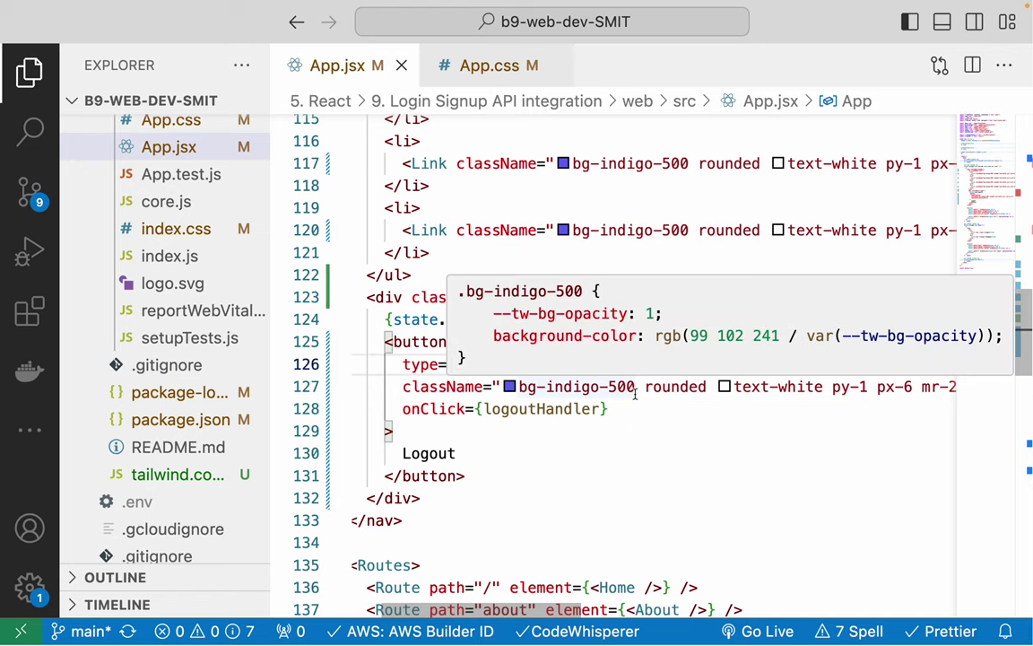
pyautogui.press('super+b')
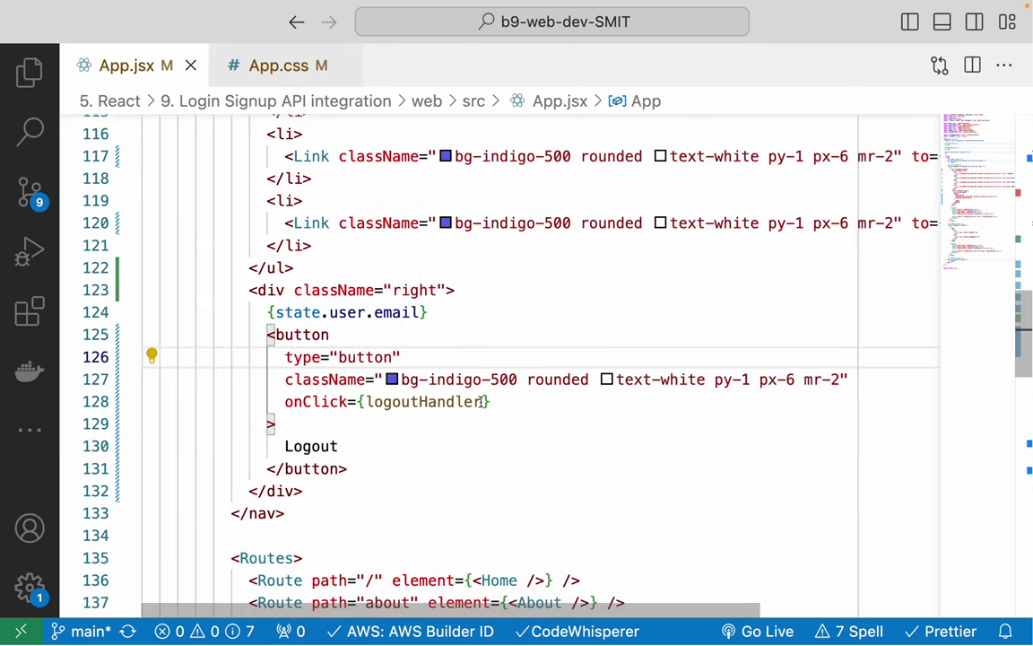
pyautogui.click(427, 381)
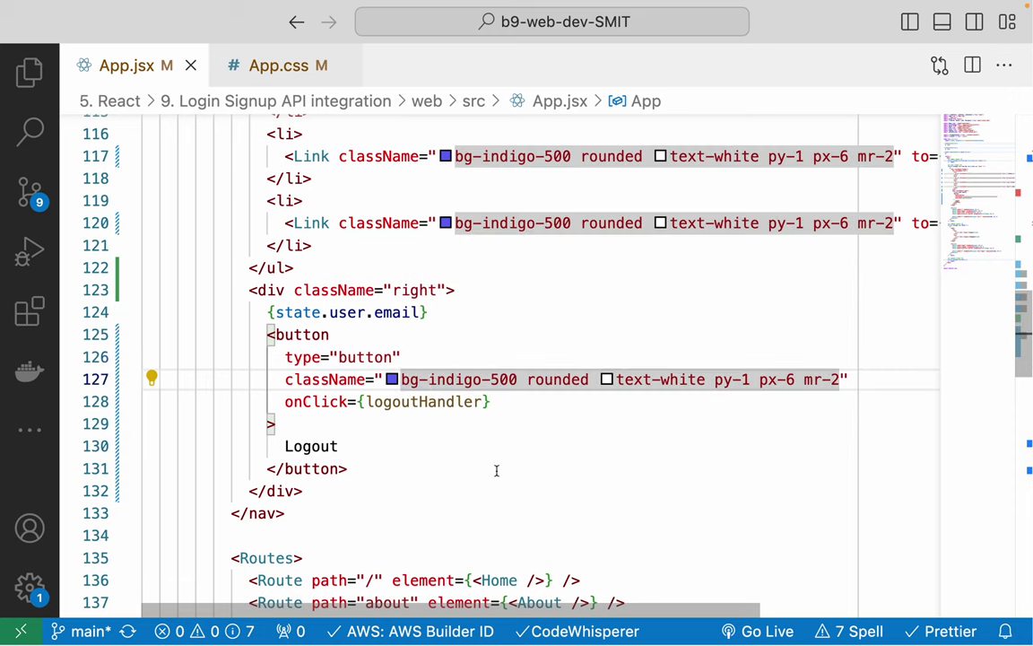
pyautogui.press('BackSpace')
pyautogui.press('BackSpace')
pyautogui.write('text')
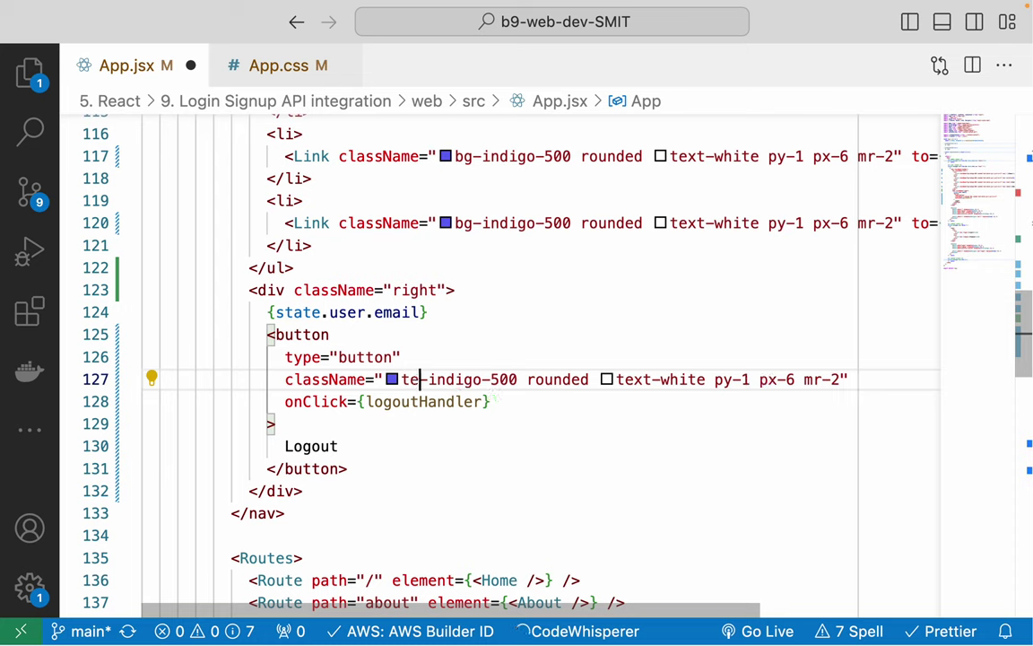
pyautogui.hotkey('ctrl', 's')
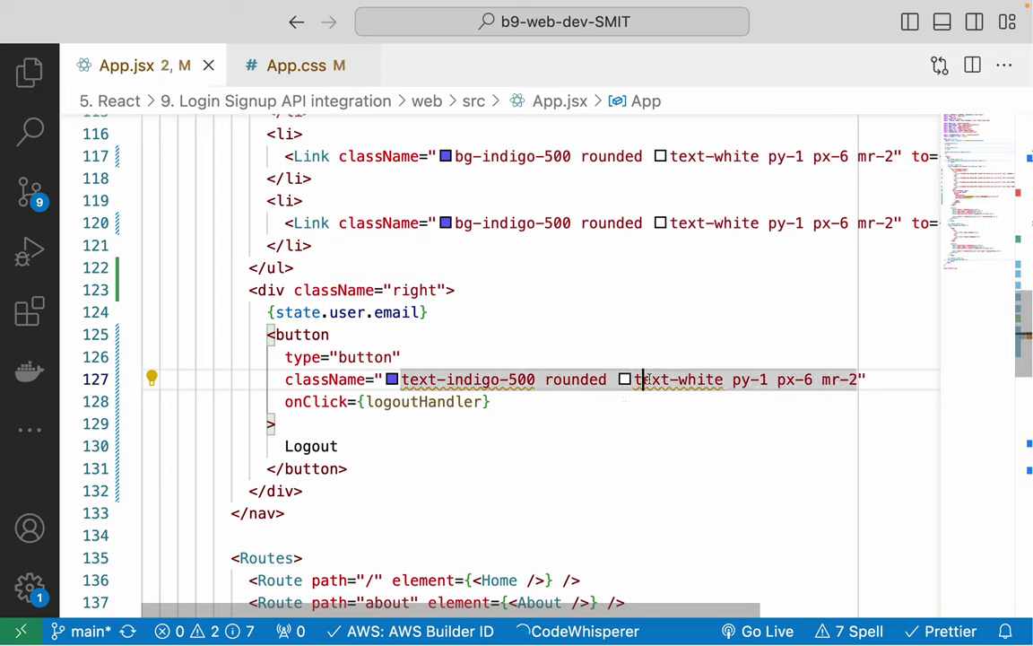
# - Change text-white to bg-white in the Logout button's classes, save App.jsx, and check the React App page in Chrome
pyautogui.doubleClick(655, 380)
pyautogui.write('bg')
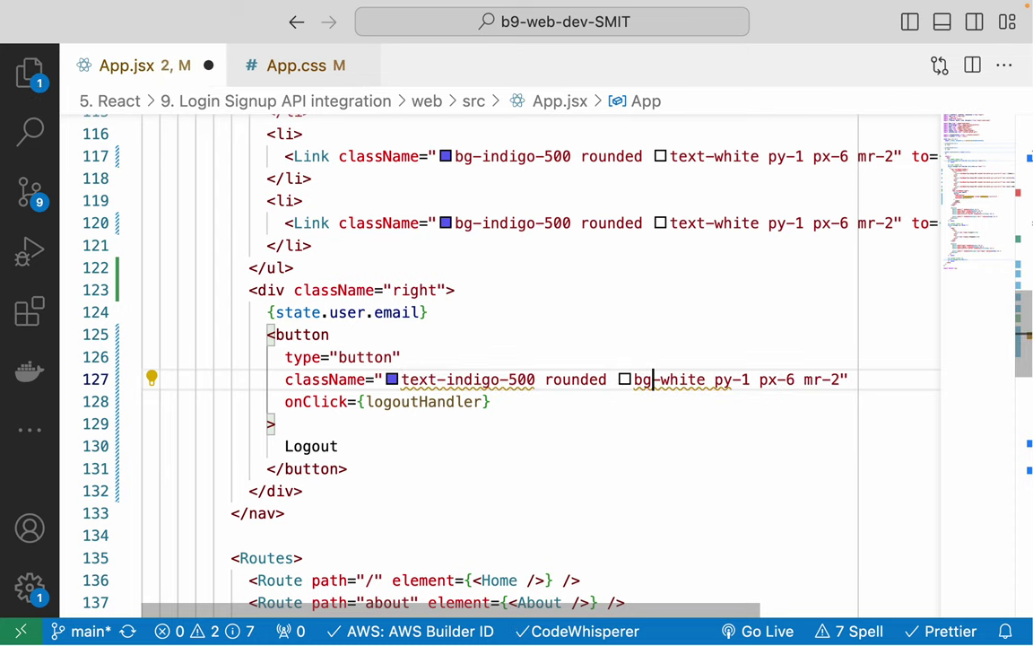
pyautogui.hotkey('ctrl', 's')
pyautogui.hotkey('ctrl', 'Right')
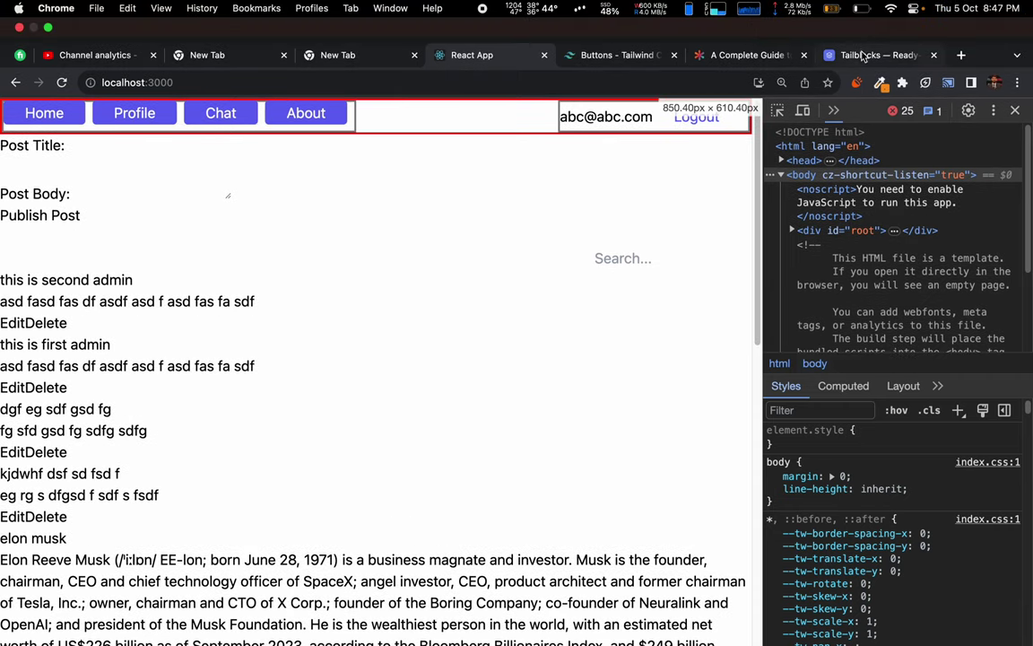
# - Consult the background class of the Outline button example on Tailwind's v1 Buttons page
pyautogui.click(562, 54)
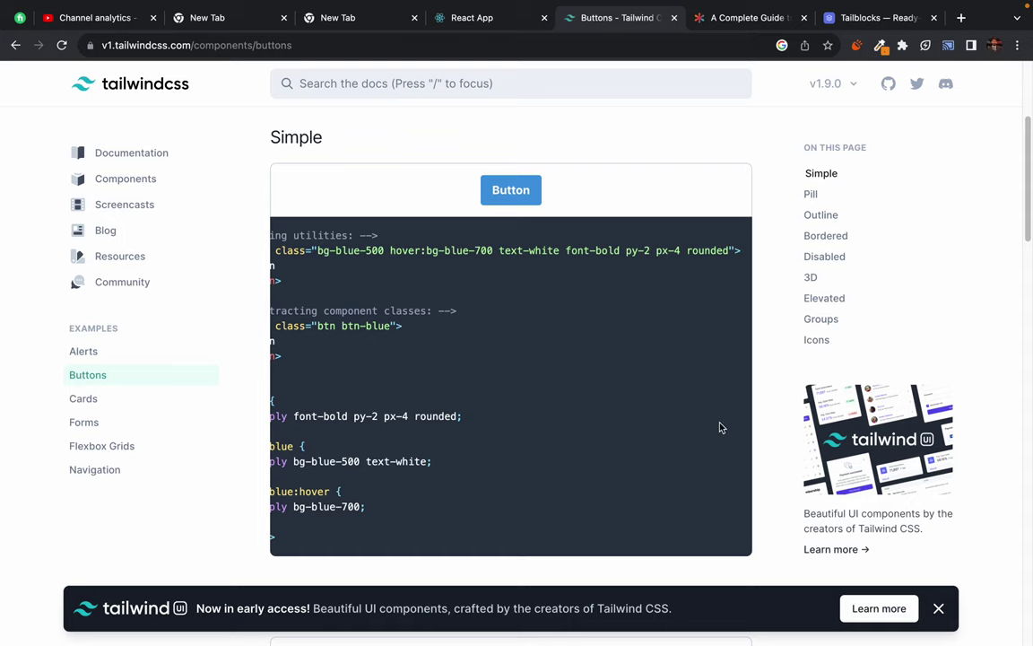
pyautogui.scroll(-10, 720, 428)
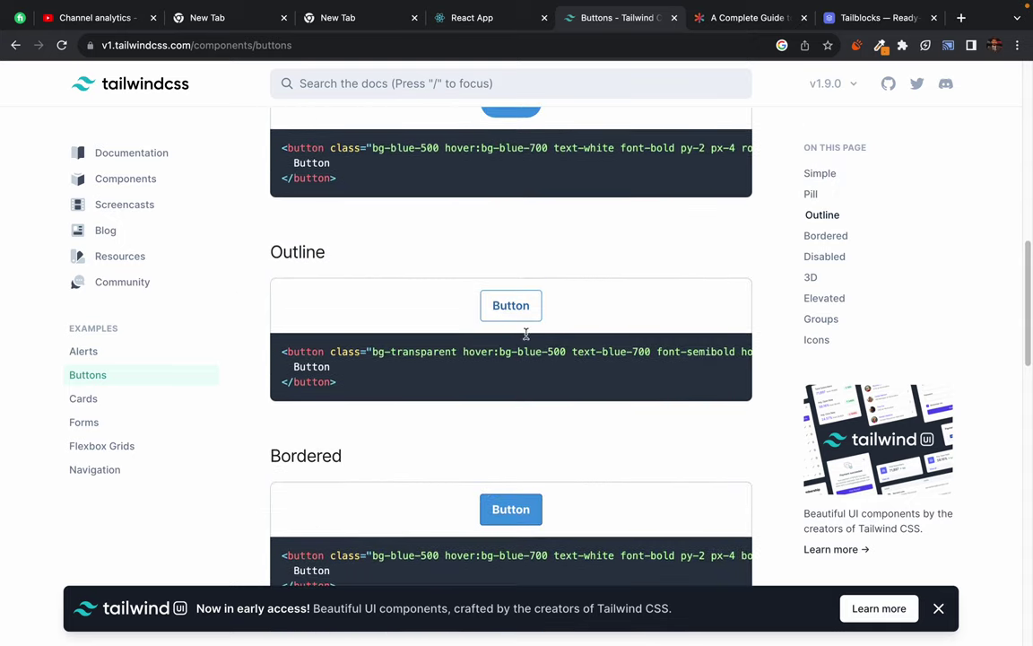
pyautogui.scroll(-1, 475, 378)
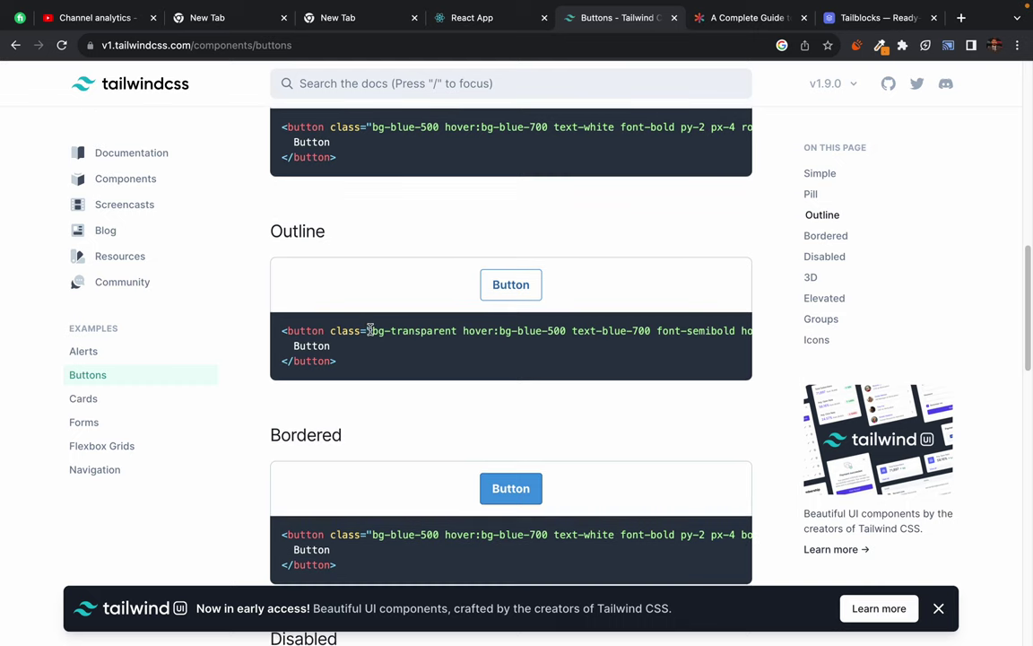
pyautogui.moveTo(369, 330); pyautogui.dragTo(458, 330)
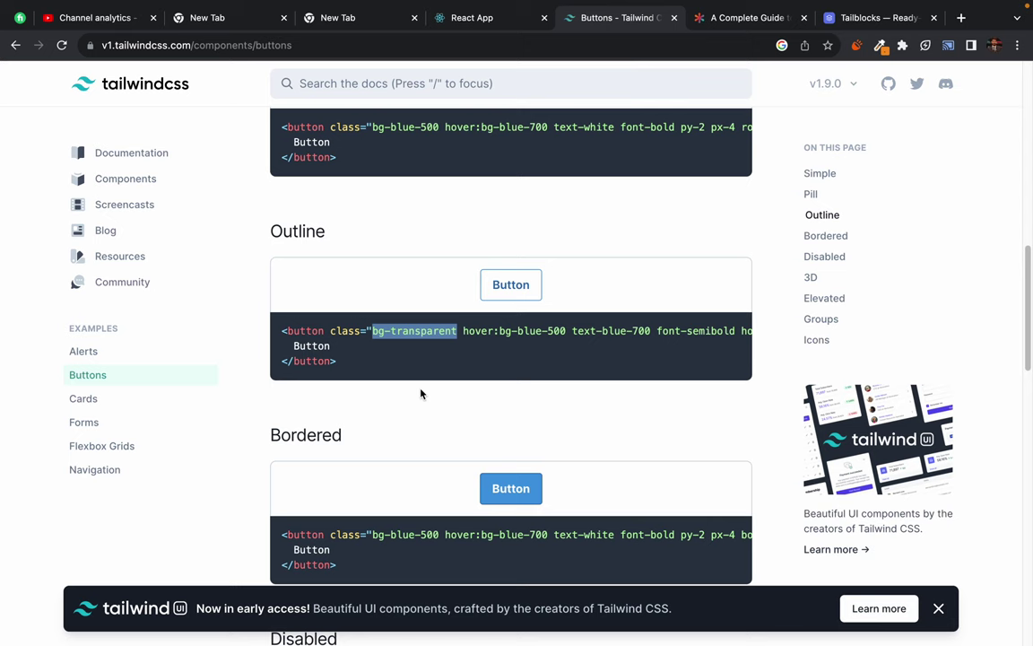
# - Replace bg-white with bg-transparent in the Logout button's classes in App.jsx, remove the extra space, and save the file
pyautogui.press('super+Tab')
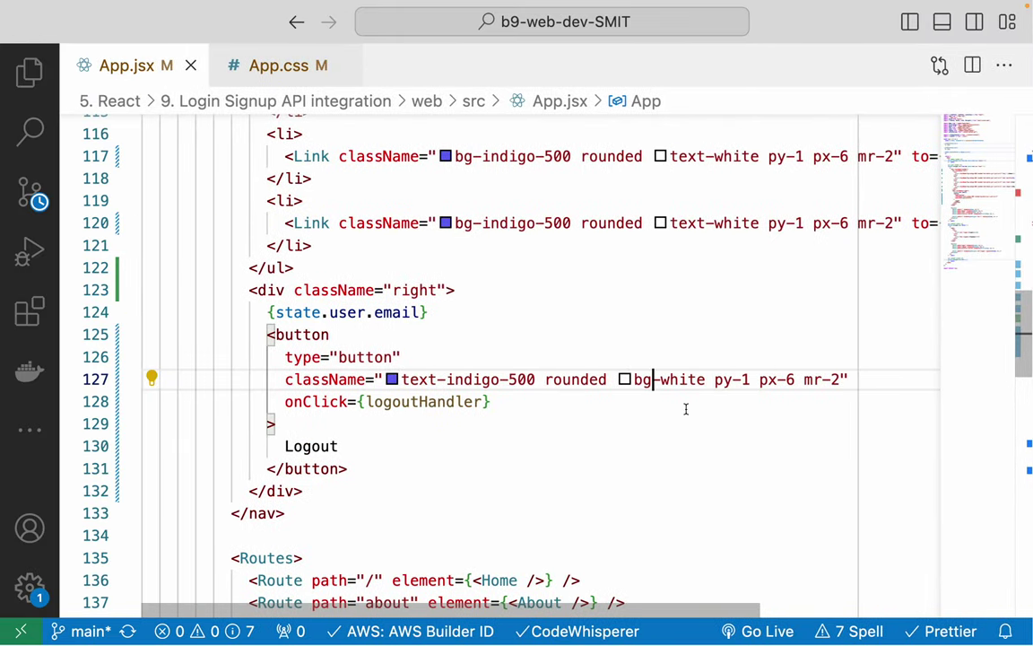
pyautogui.doubleClick(682, 380)
pyautogui.press('BackSpace')
pyautogui.write('tra')
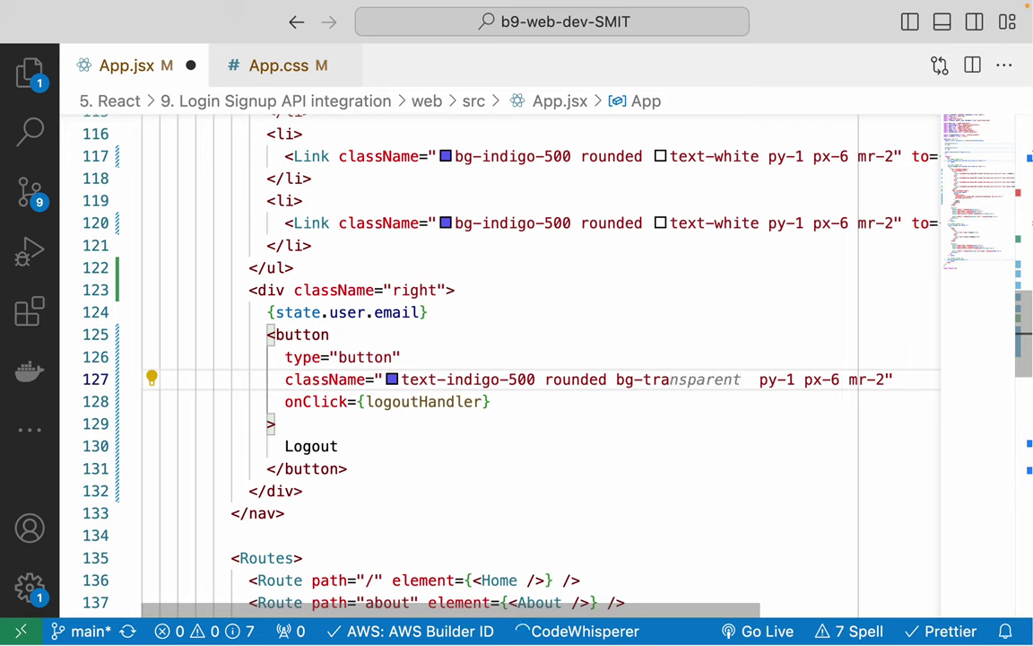
pyautogui.press('Tab')
pyautogui.press('BackSpace')
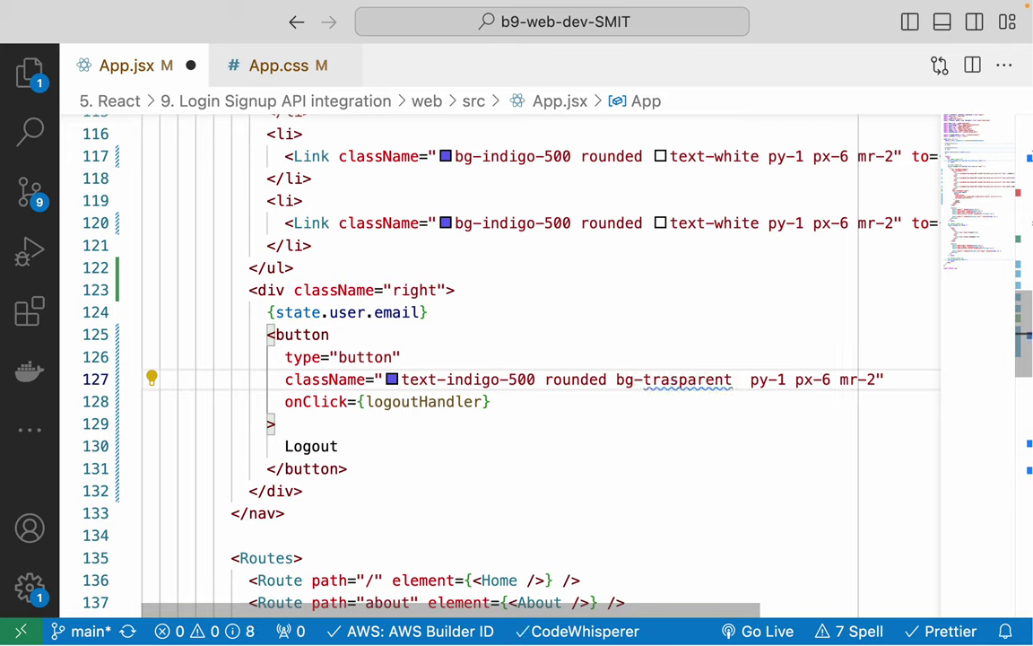
pyautogui.write('n')
pyautogui.press('Right')
pyautogui.press('Right')
pyautogui.press('Right')
pyautogui.press('Right')
pyautogui.press('Right')
pyautogui.press('Right')
pyautogui.press('Right')
pyautogui.press('Right')
pyautogui.press('Right')
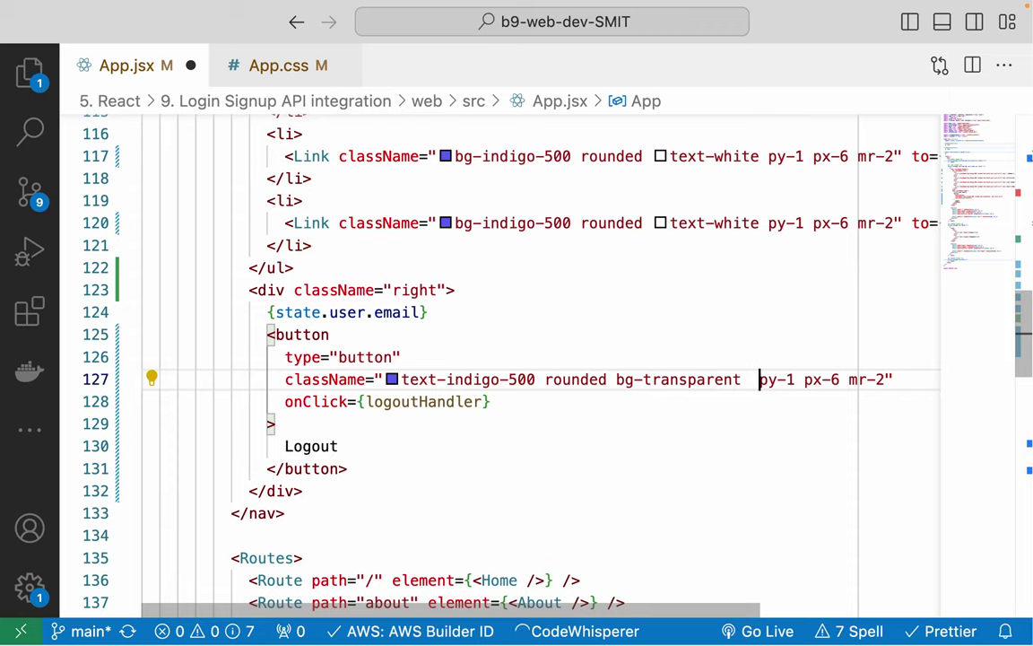
pyautogui.press('BackSpace')
pyautogui.press('End')
pyautogui.press('Left')
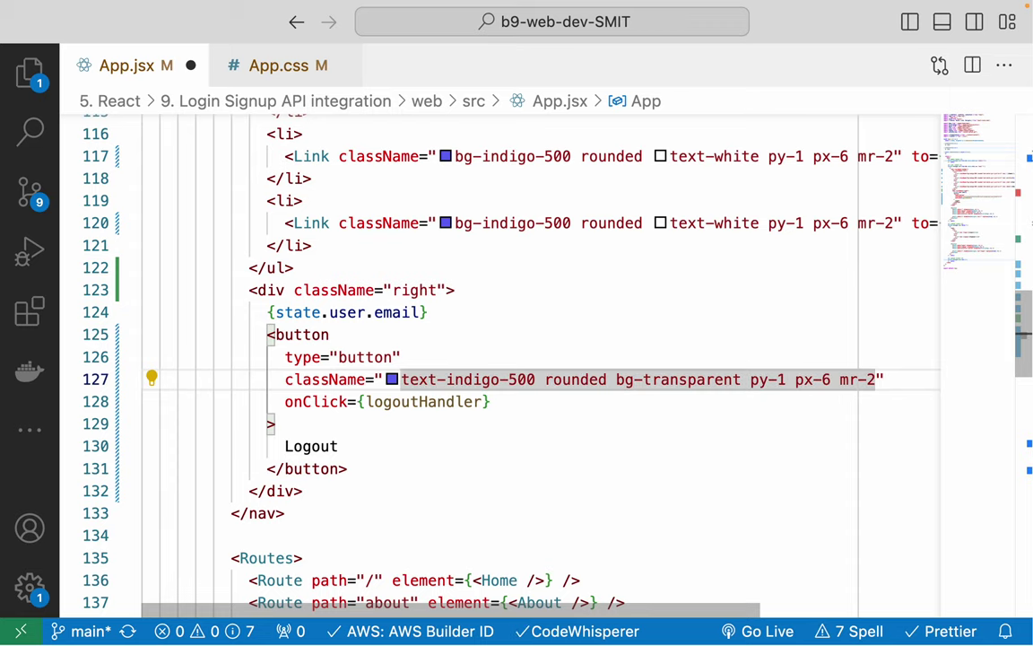
pyautogui.hotkey('ctrl', 's')
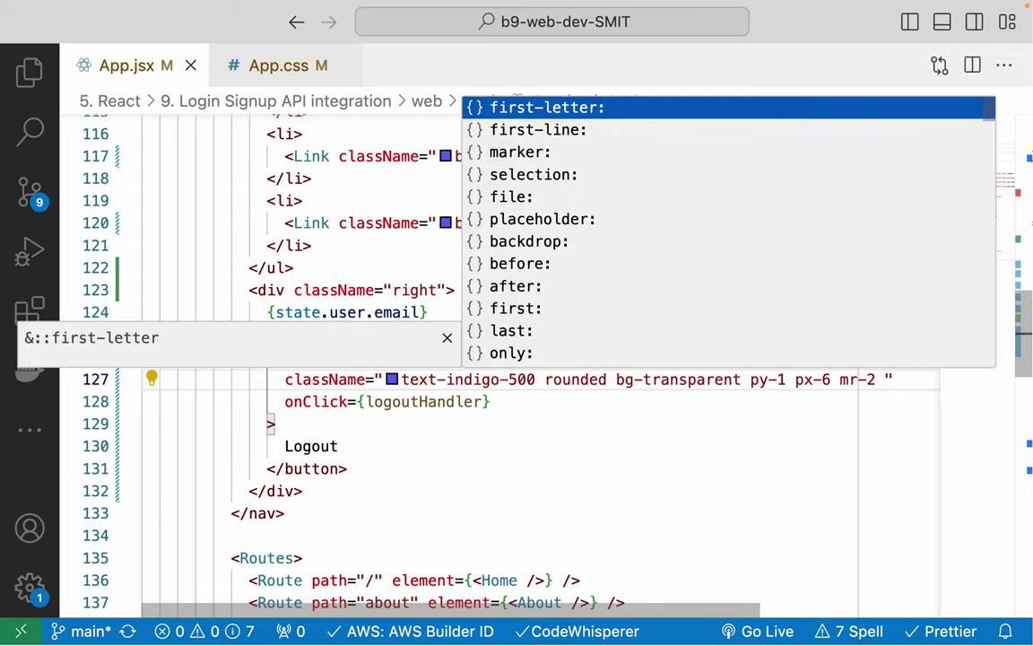
# - Examine the border classes of the Outline button example on Tailwind's Buttons page in Chrome
pyautogui.press('super+Tab')
pyautogui.hscroll(2, 521, 342)
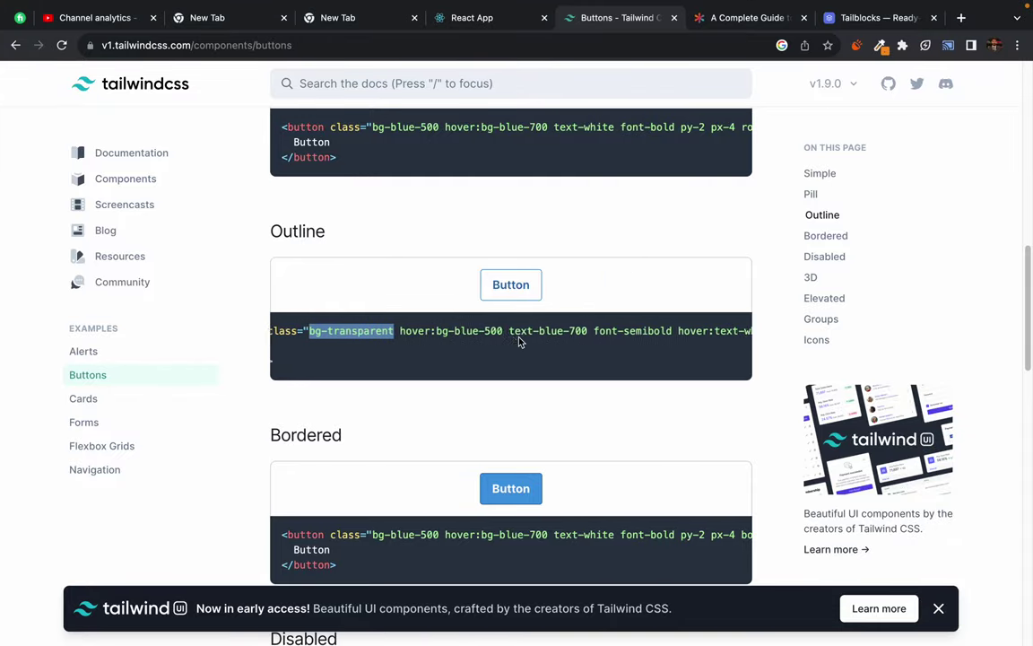
pyautogui.hscroll(5, 518, 341)
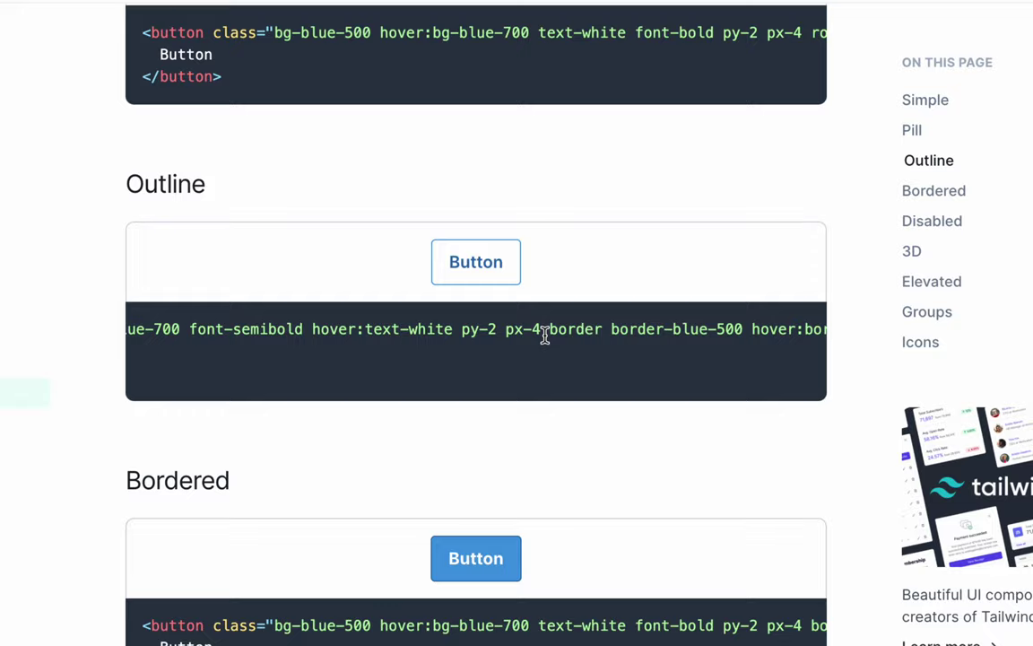
pyautogui.moveTo(560, 330); pyautogui.dragTo(688, 330)
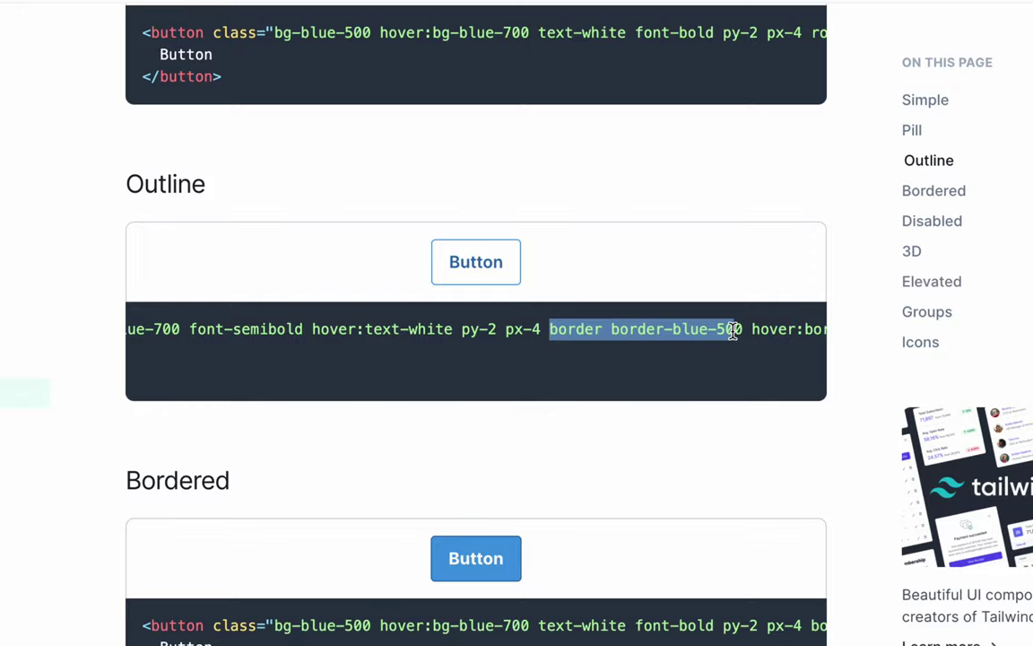
pyautogui.click(671, 352)
pyautogui.hscroll(3, 670, 353)
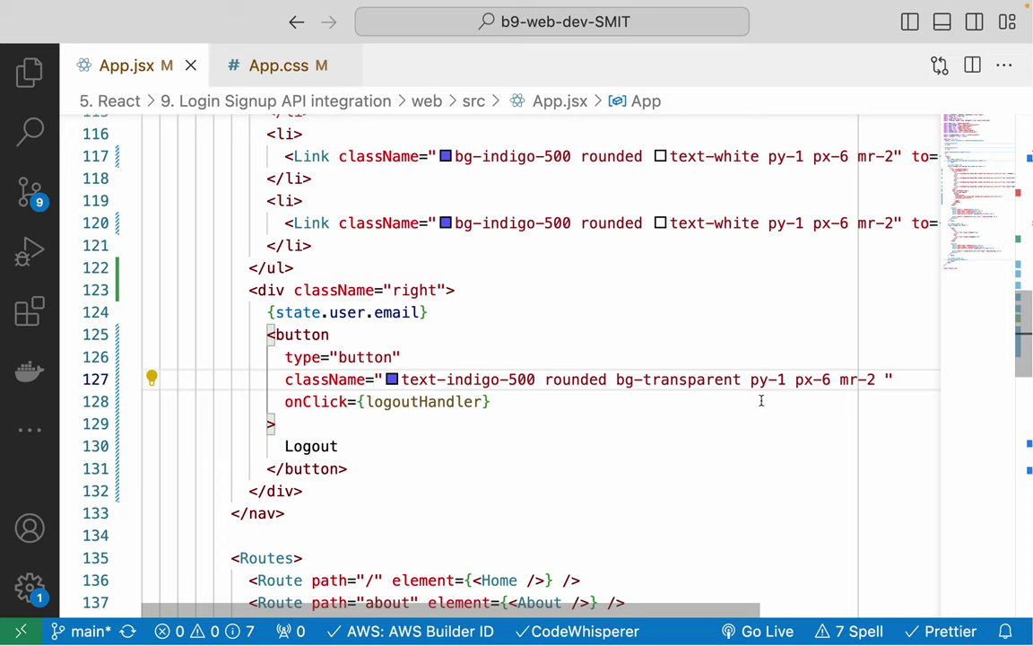
# - Add border and border-indigo-500 to the Logout button's classes, save App.jsx, and check the React App page in Chrome
pyautogui.write('border ')
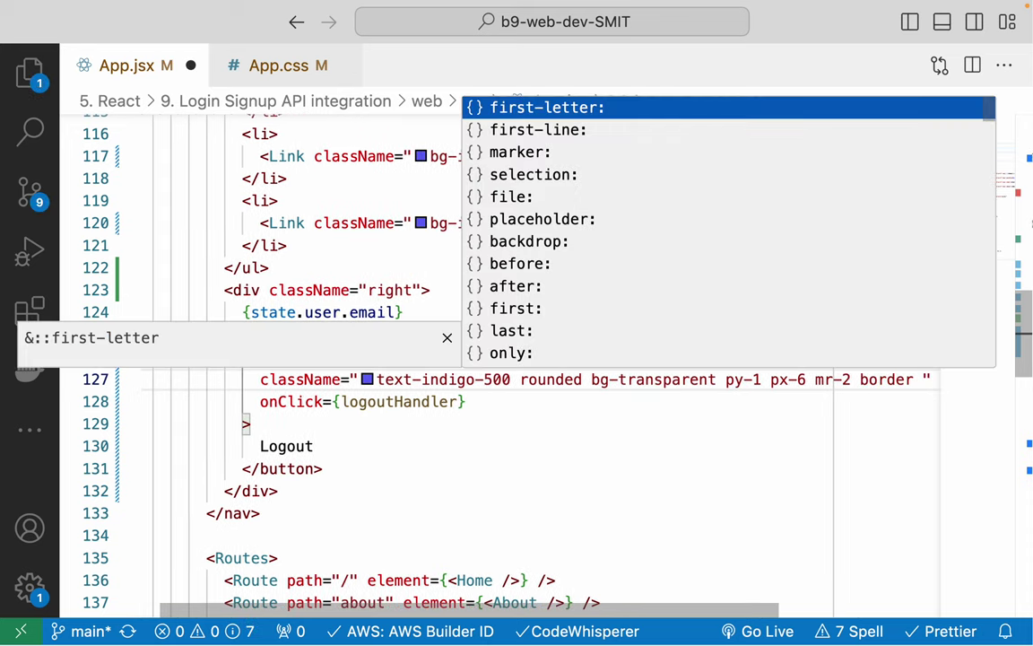
pyautogui.write('border')
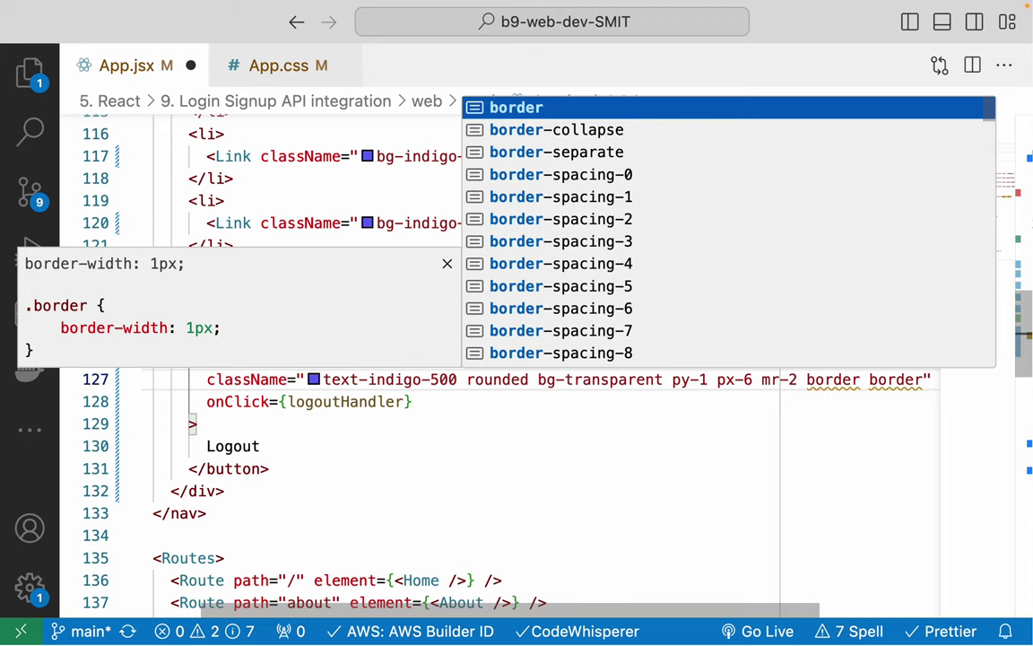
pyautogui.write('-indi')
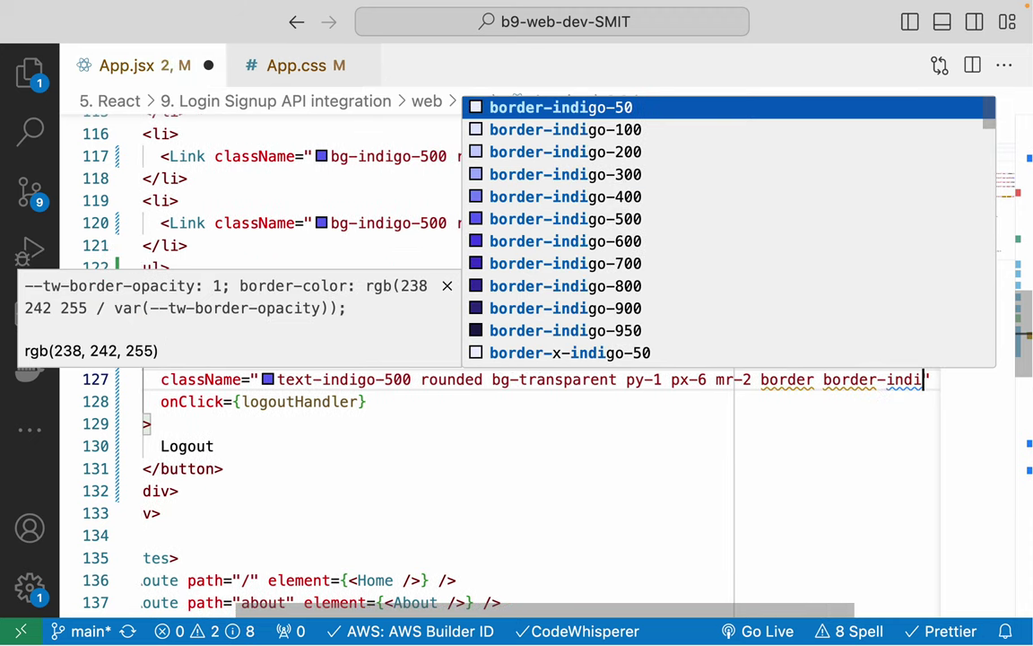
pyautogui.press('Down')
pyautogui.press('Down')
pyautogui.press('Down')
pyautogui.press('Down')
pyautogui.press('Down')
pyautogui.press('Return')
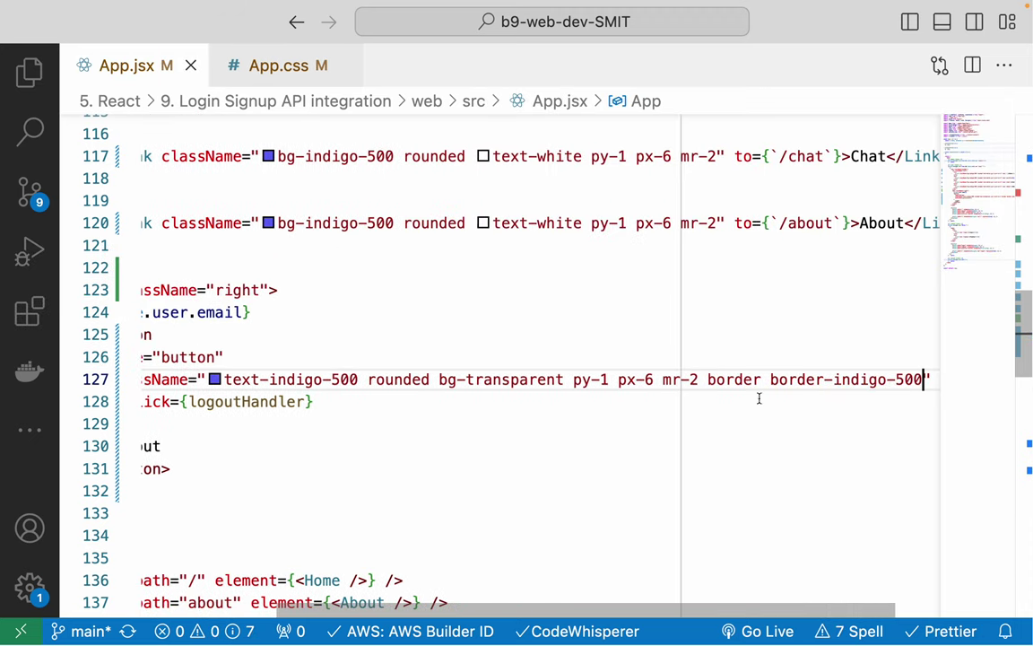
pyautogui.press('super+Tab')
pyautogui.click(439, 18)
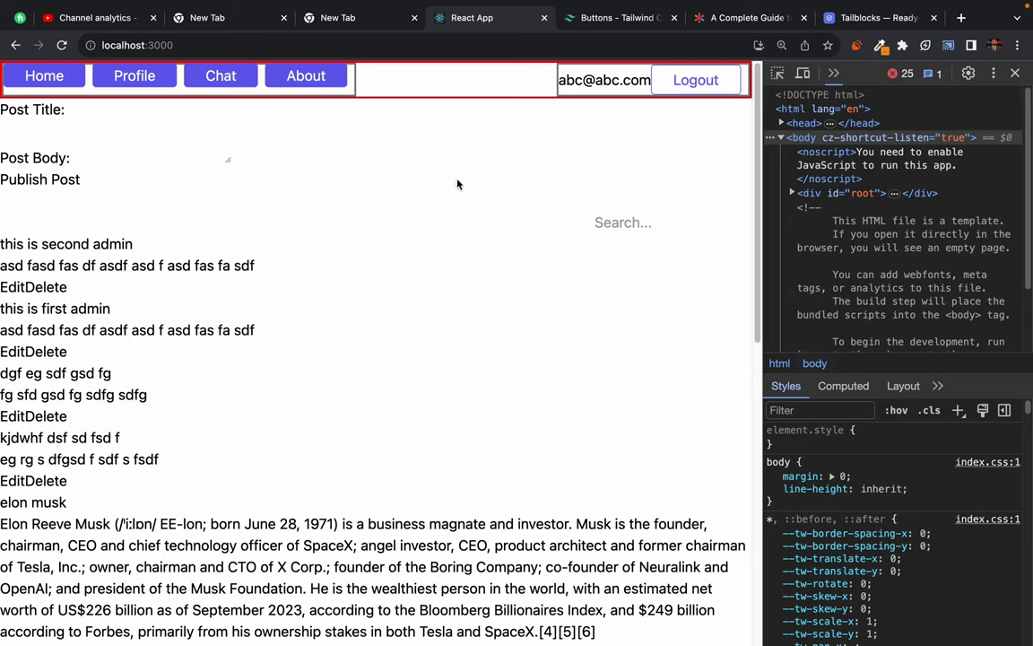
# - Review the Logout button's spacing classes in App.jsx, and start element inspection on the React App page in Chrome
pyautogui.hotkey('ctrl', 'Right')
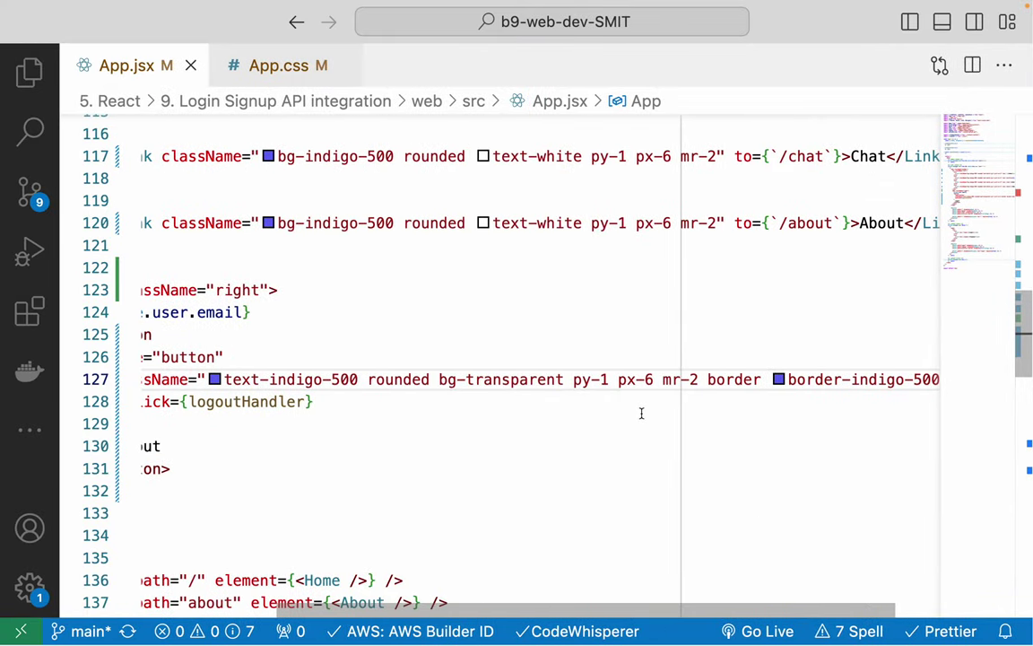
pyautogui.hscroll(2, 539, 441)
pyautogui.scroll(-1, 539, 440)
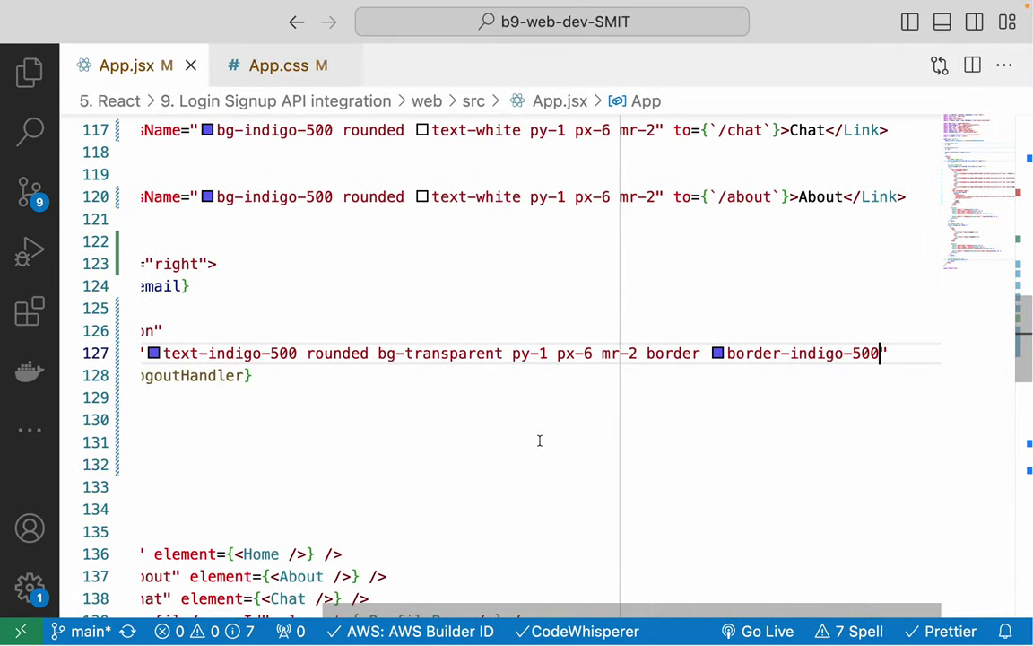
pyautogui.click(636, 353)
pyautogui.hotkey('ctrl', 'Left')
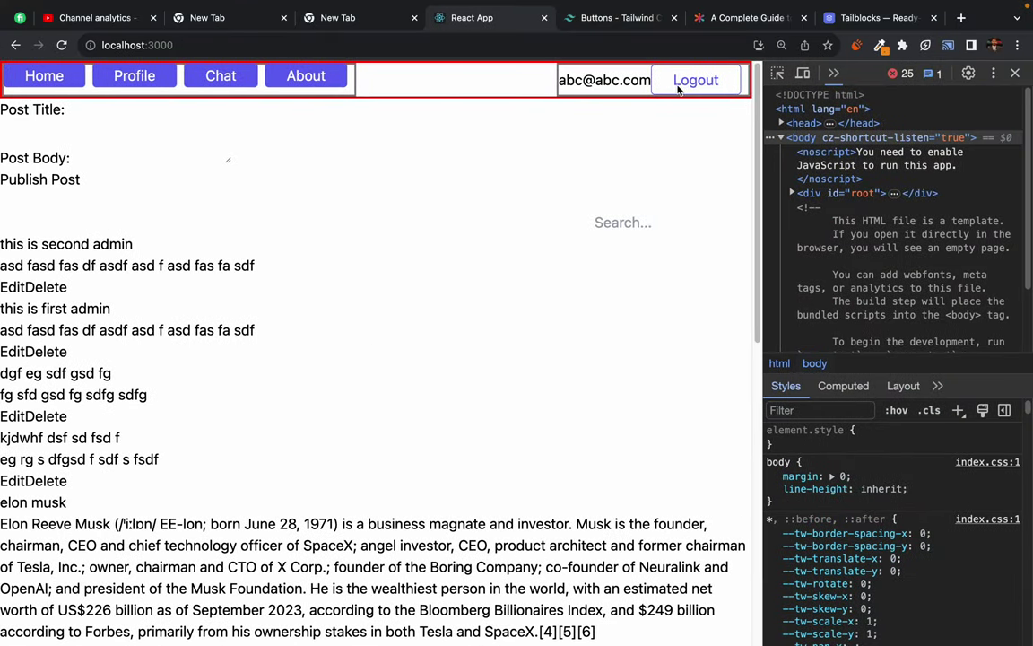
pyautogui.click(778, 73)
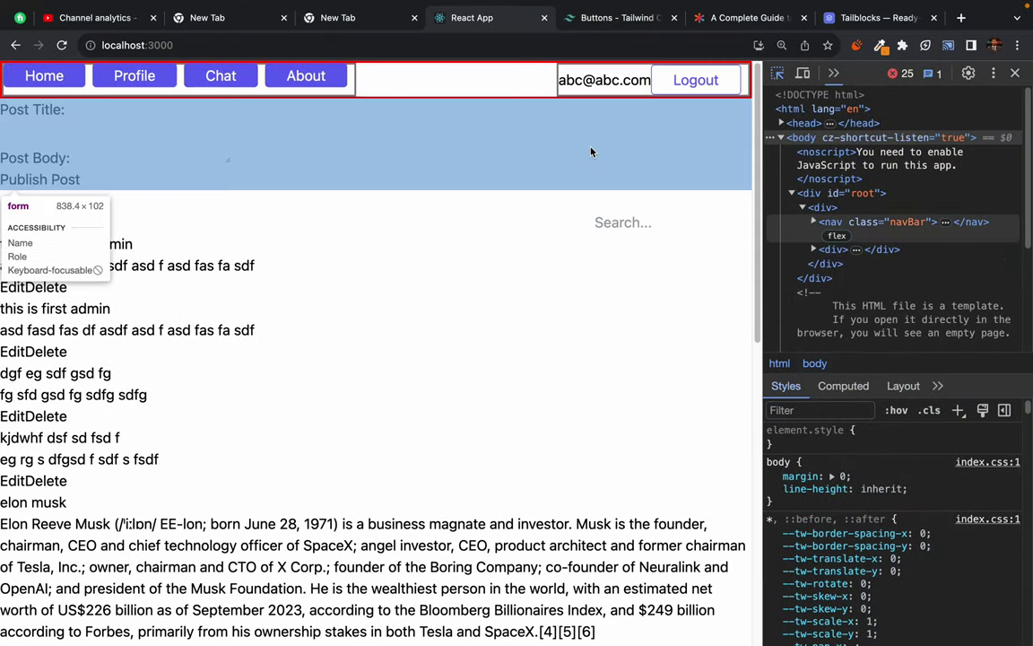
# - Back in VS Code, change mr-2 to m-2 in the Logout button's classes and save App.jsx
pyautogui.hotkey('ctrl', 'Right')
pyautogui.click(634, 338)
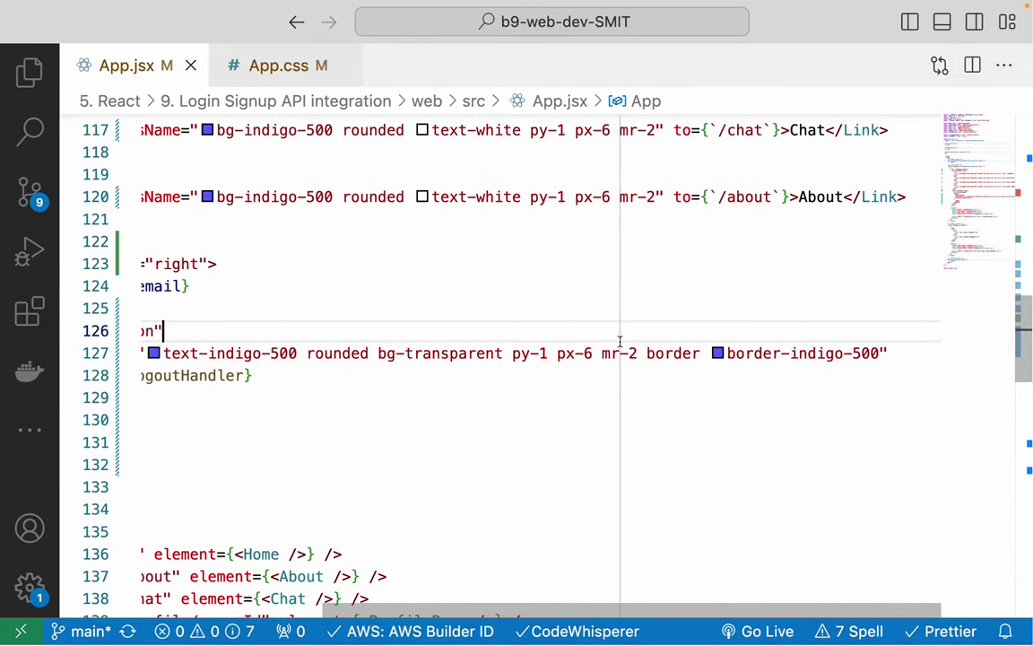
pyautogui.click(621, 352)
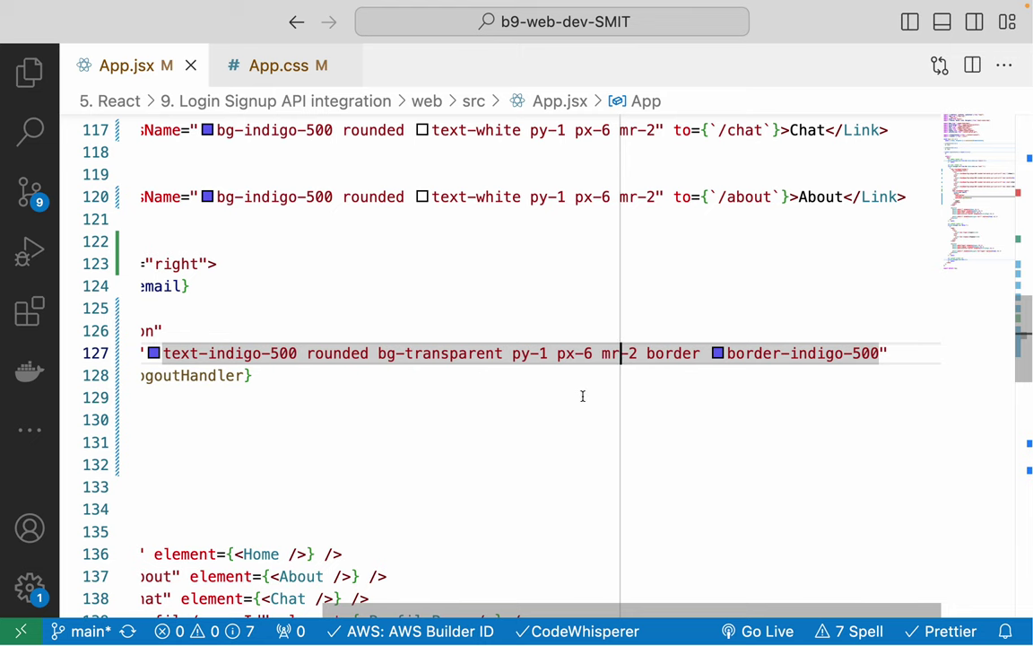
pyautogui.hscroll(-3, 583, 395)
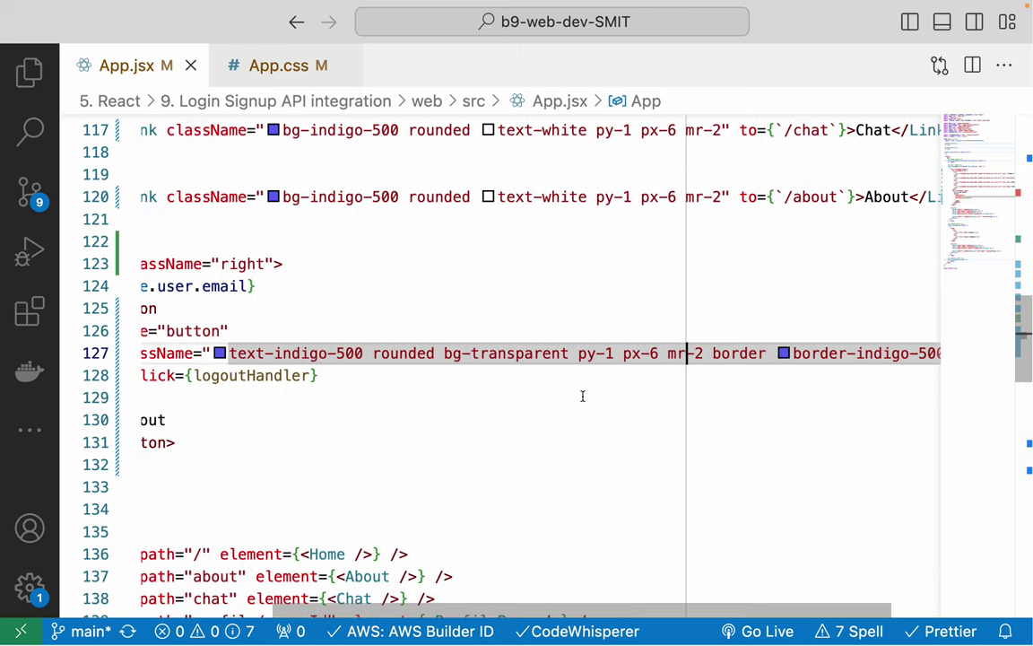
pyautogui.press('BackSpace')
pyautogui.hotkey('ctrl', 's')
# - Change mr-2 to m-2 in the classes of the Profile, Chat and About links in App.jsx, and save the file
pyautogui.scroll(3, 506, 203)
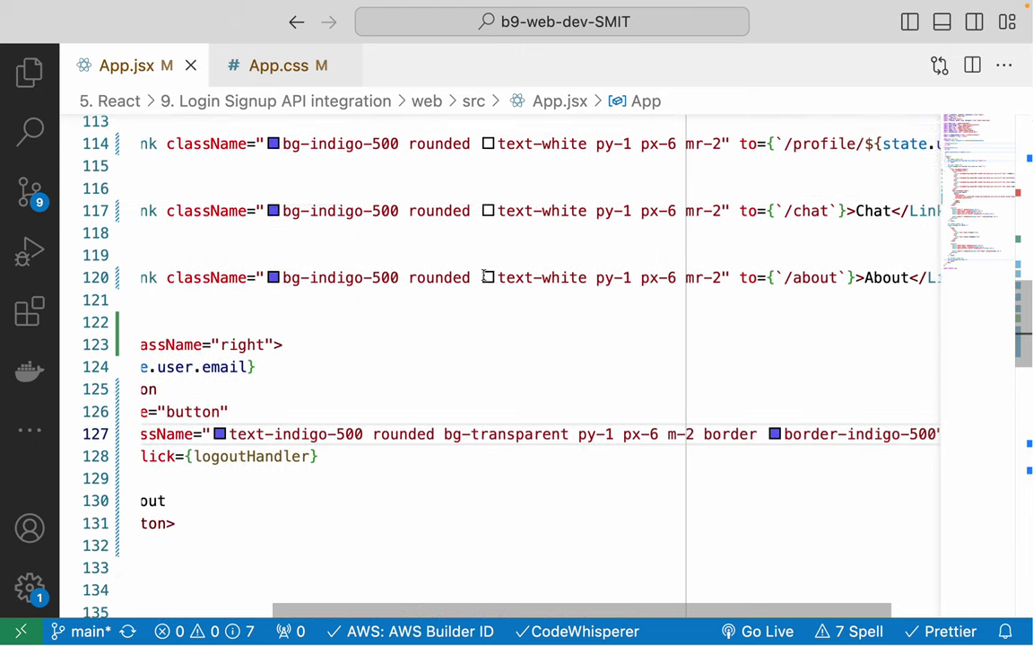
pyautogui.click(694, 162)
pyautogui.press('ctrl+shift+super+Right')
pyautogui.press('super+shift+l')
pyautogui.press('BackSpace')
pyautogui.hscroll(-2, 733, 233)
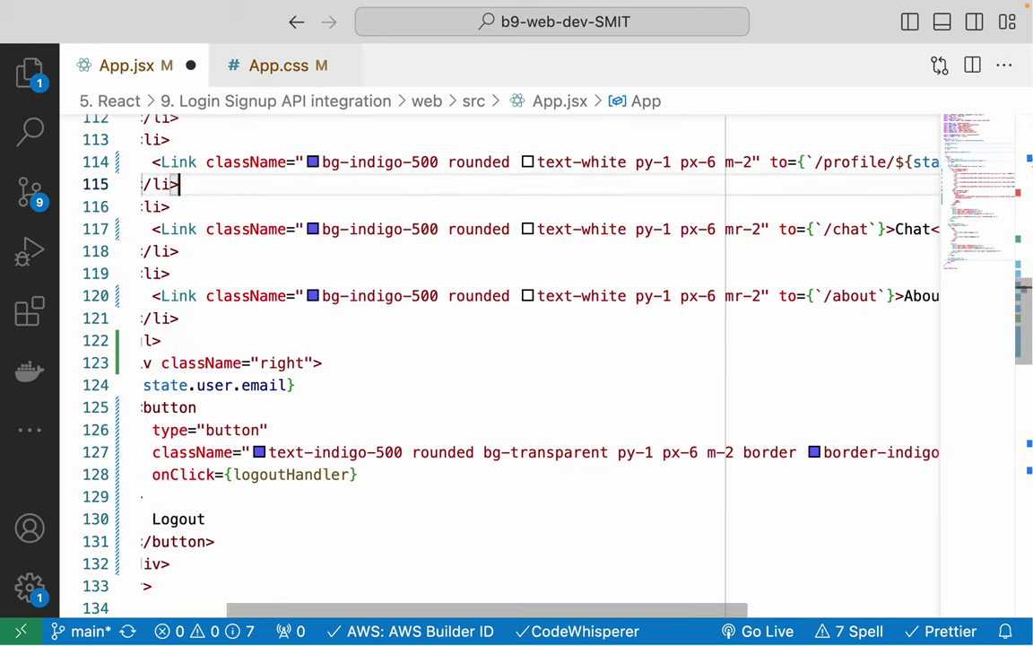
pyautogui.click(741, 230)
pyautogui.press('Delete')
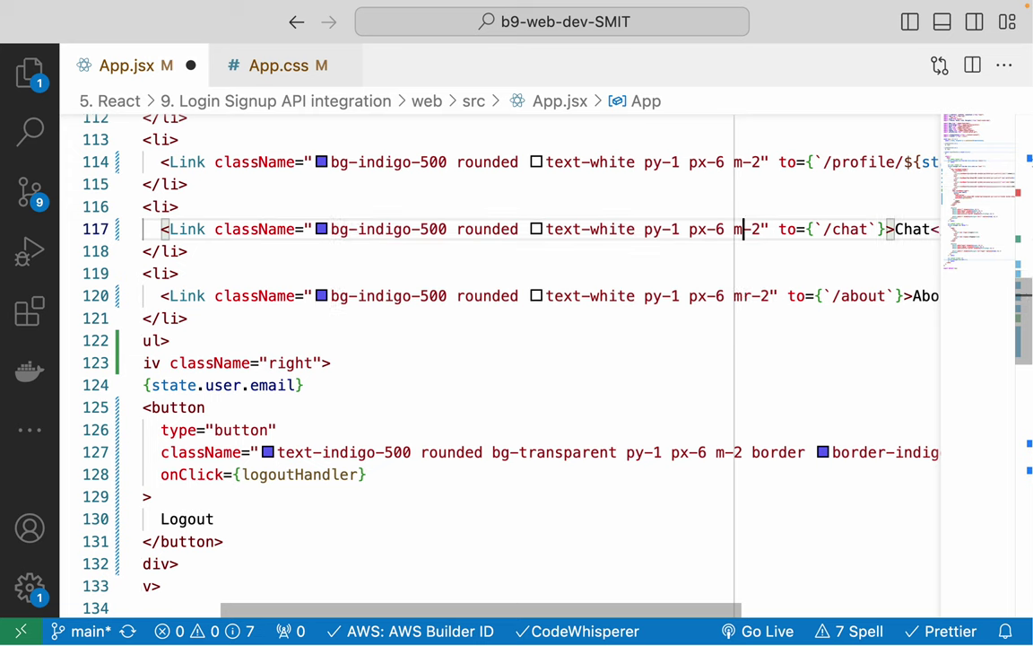
pyautogui.click(743, 296)
pyautogui.press('Delete')
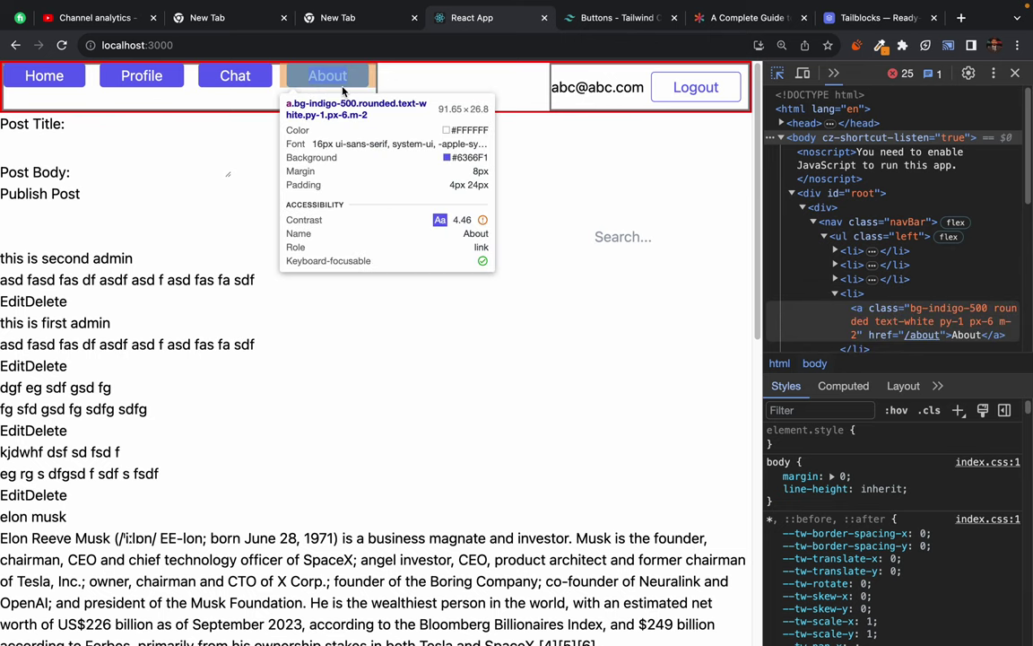
# - Review the margin classes of the navbar links and the Logout button in App.jsx in VS Code
pyautogui.press('super+Tab')
pyautogui.click(600, 205)
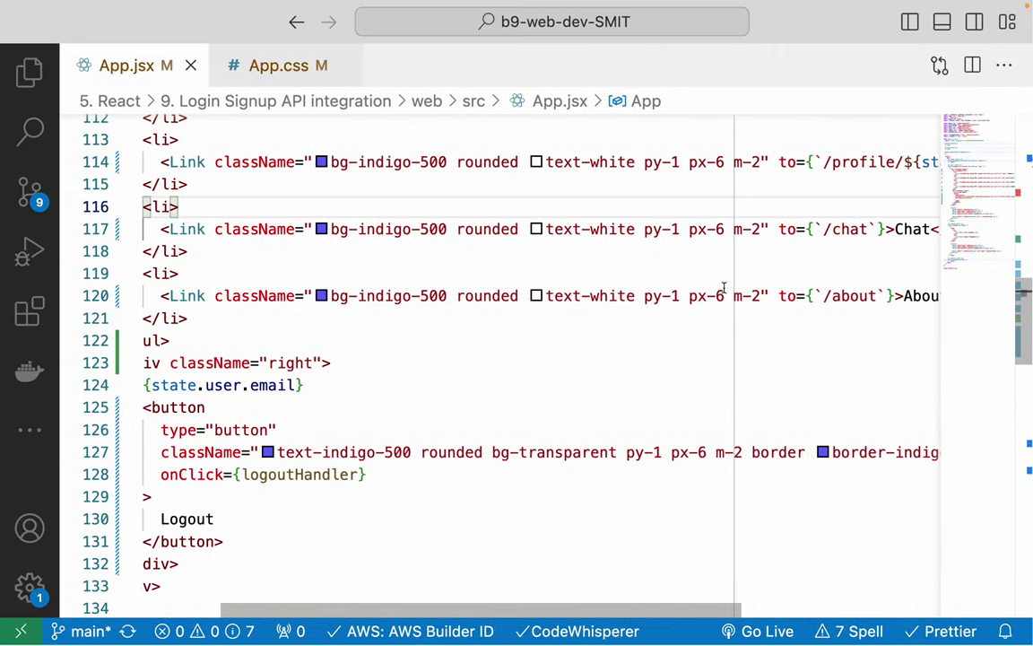
pyautogui.moveTo(689, 161); pyautogui.dragTo(764, 296)
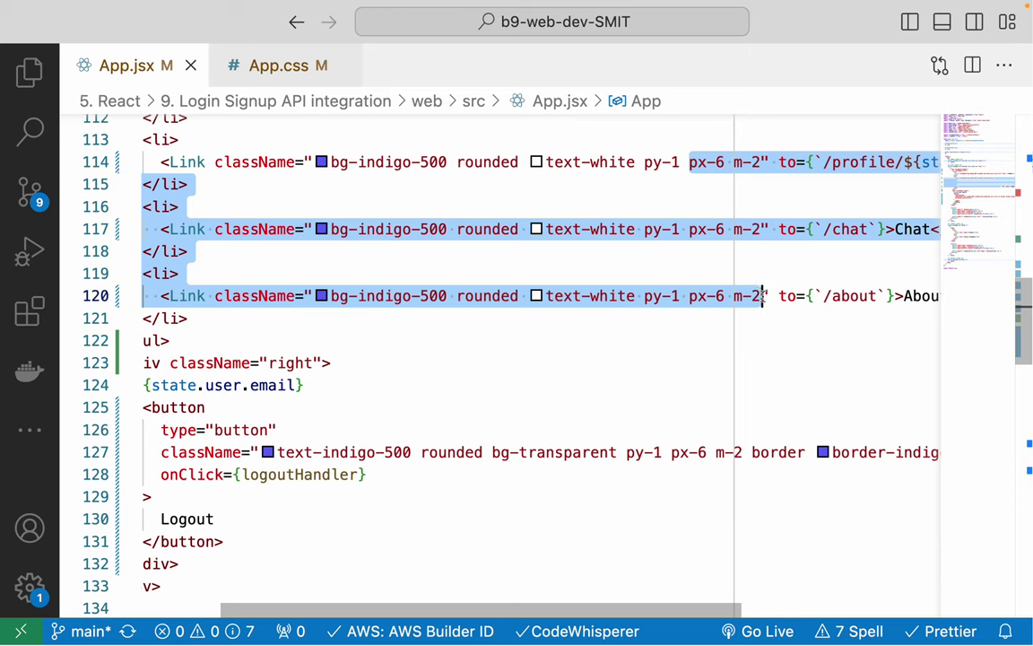
pyautogui.click(763, 296)
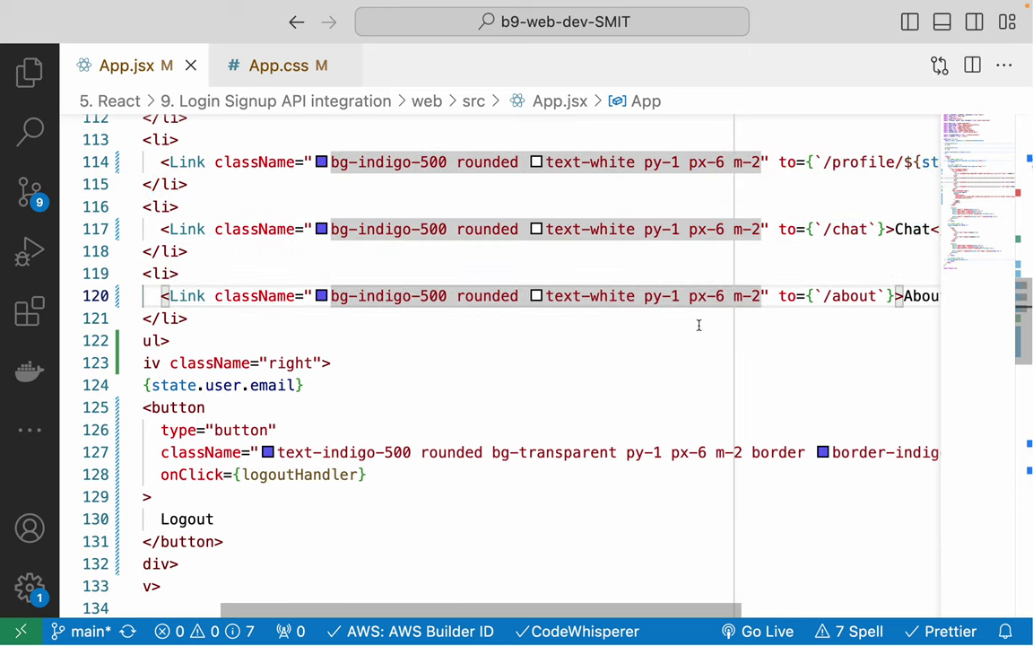
pyautogui.click(763, 229)
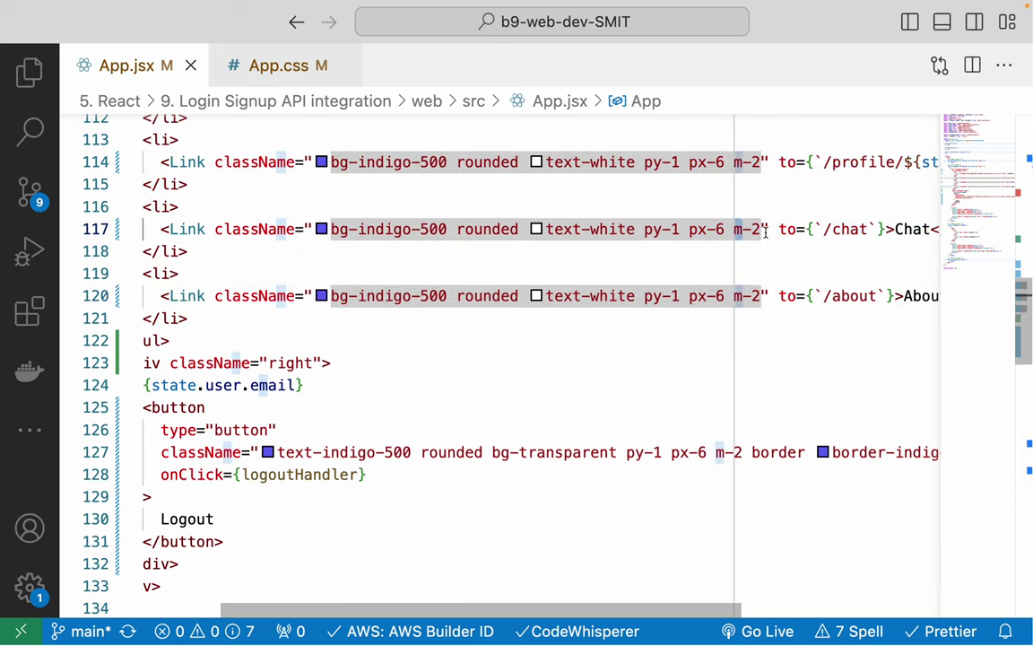
pyautogui.press('Home')
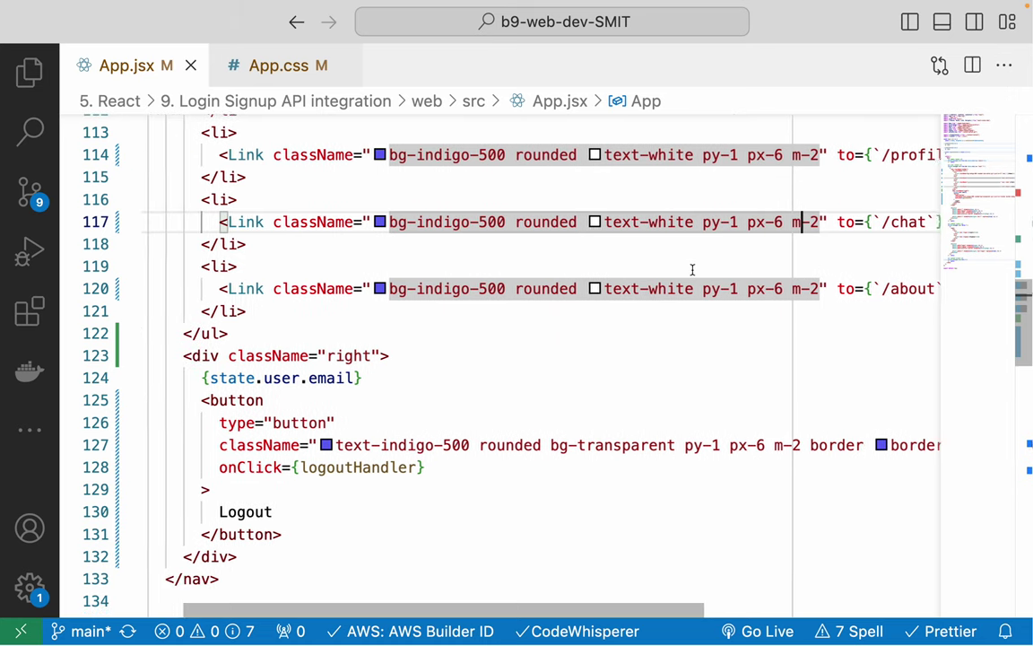
pyautogui.scroll(2, 692, 269)
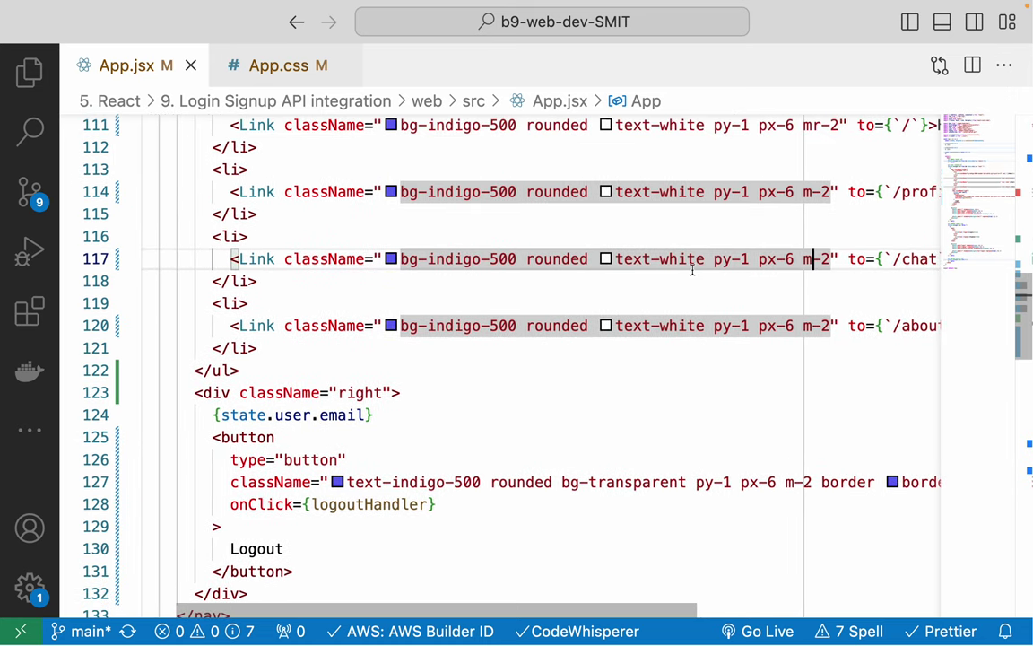
pyautogui.scroll(1, 567, 302)
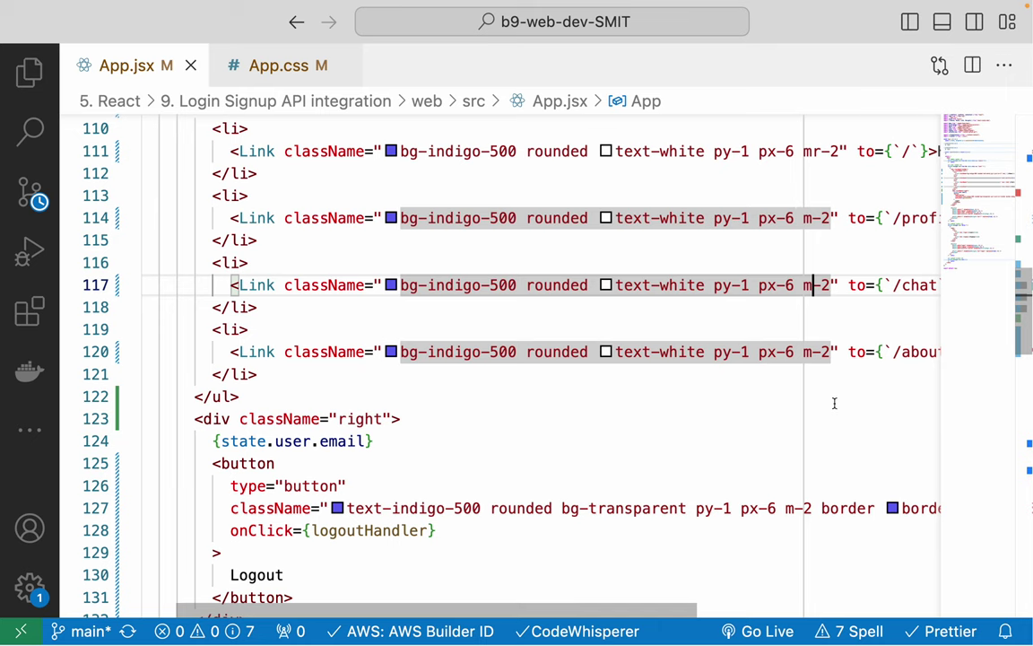
pyautogui.click(779, 470)
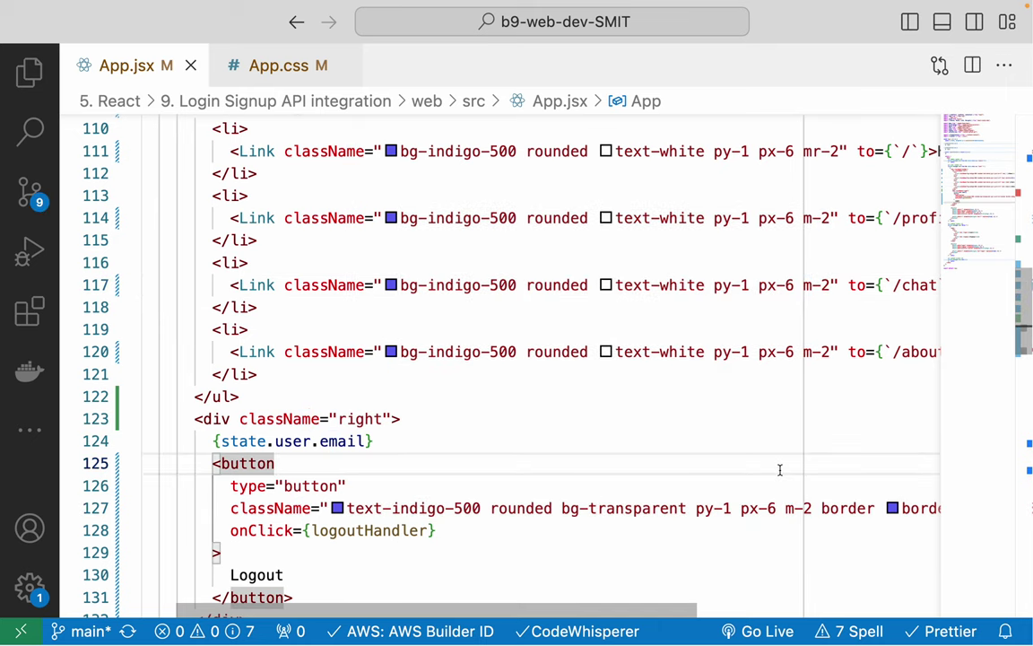
# - Inspect the About list item and its parent ul.left element on the React App page in Chrome
pyautogui.press('super+Tab')
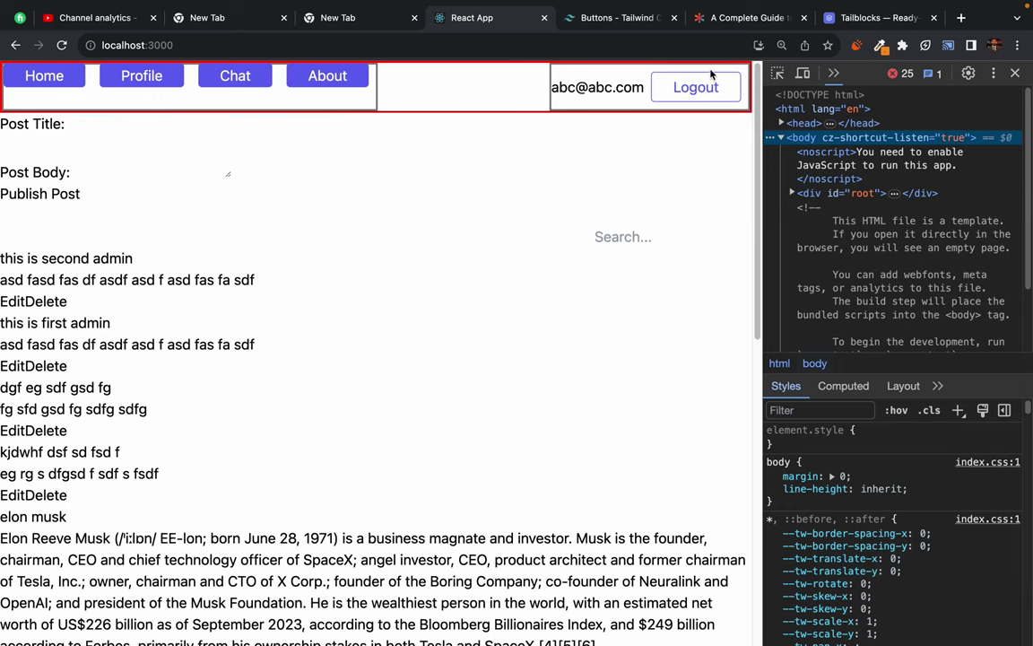
pyautogui.click(778, 76)
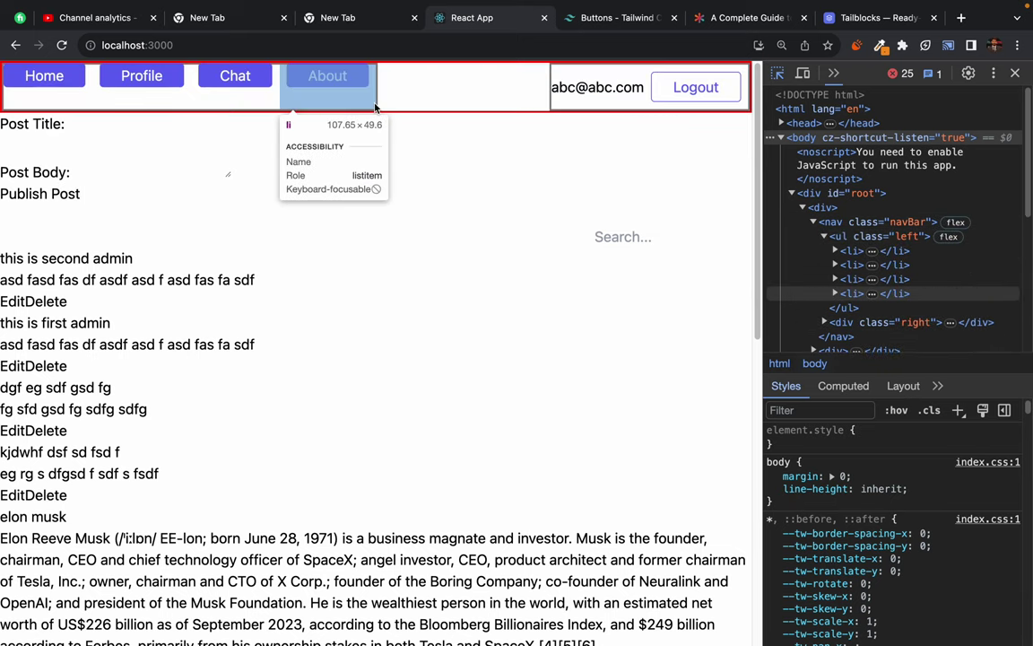
pyautogui.click(375, 107)
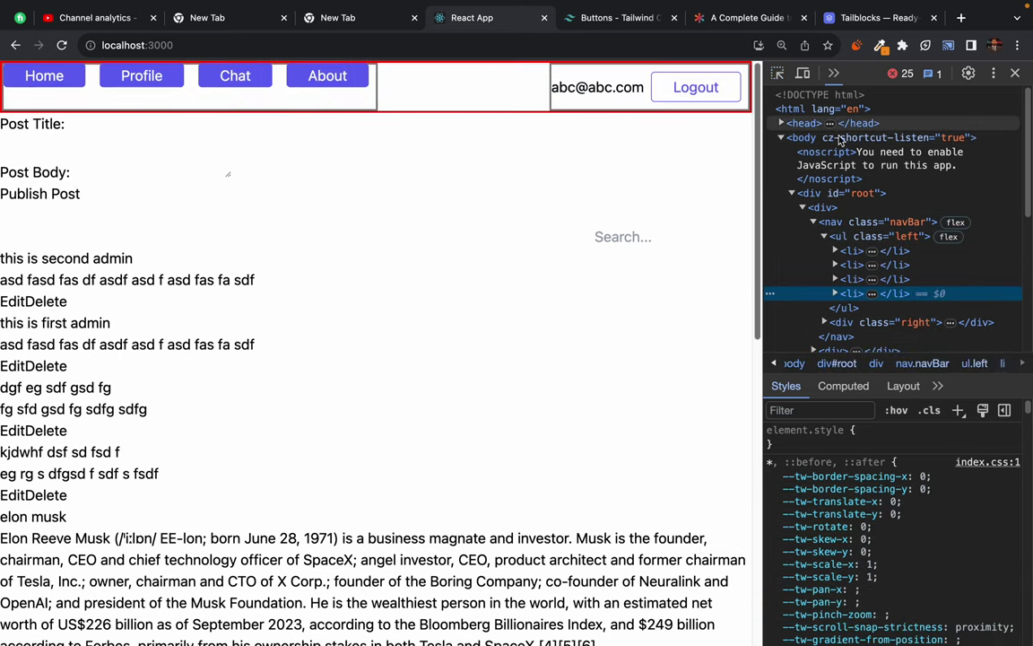
pyautogui.click(853, 239)
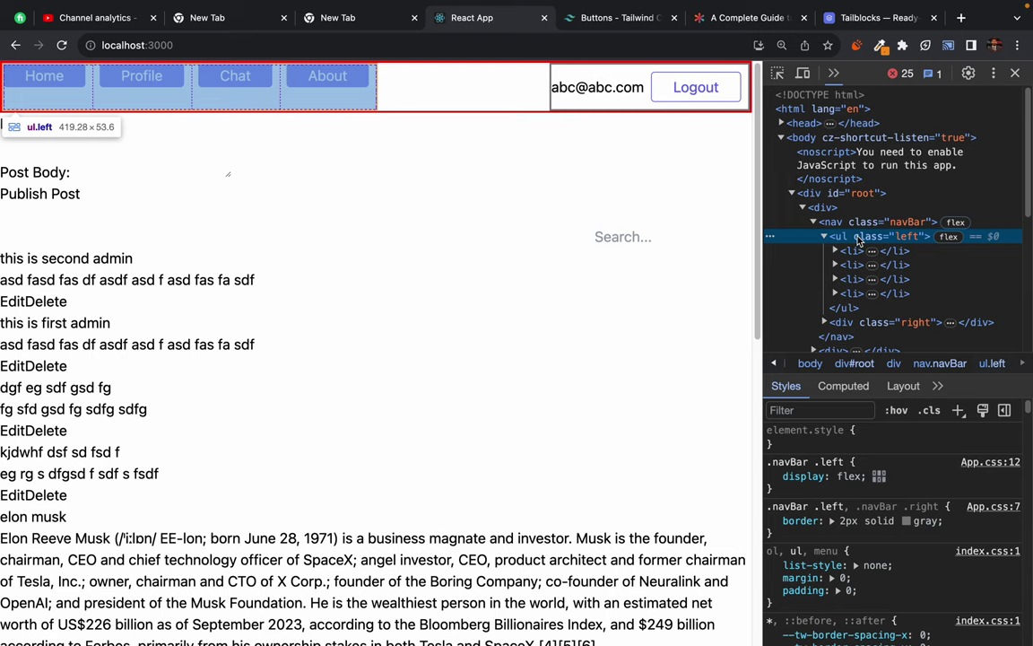
# - Open App.css in VS Code and insert a new line after display: flex in the .navBar .left rule
pyautogui.hotkey('ctrl', 'Left')
pyautogui.click(267, 67)
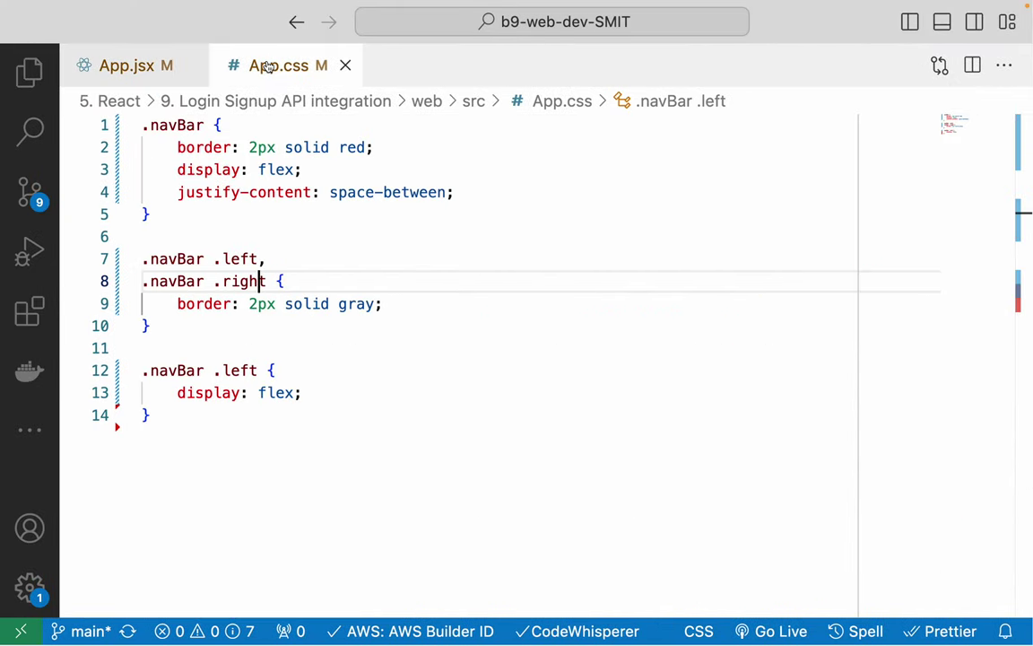
pyautogui.click(427, 308)
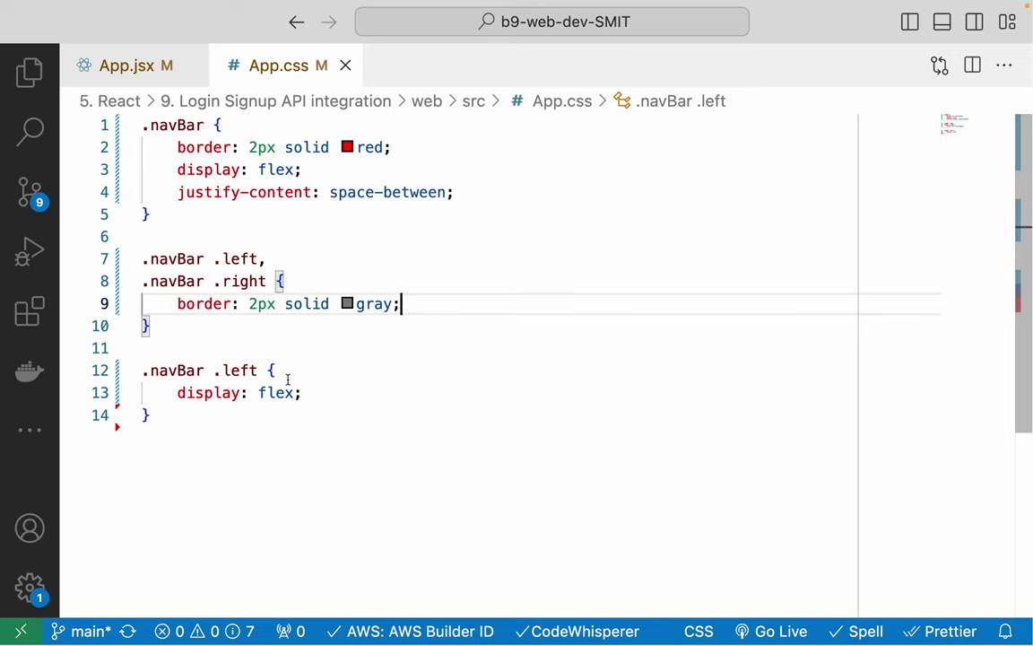
pyautogui.click(339, 392)
pyautogui.press('Return')
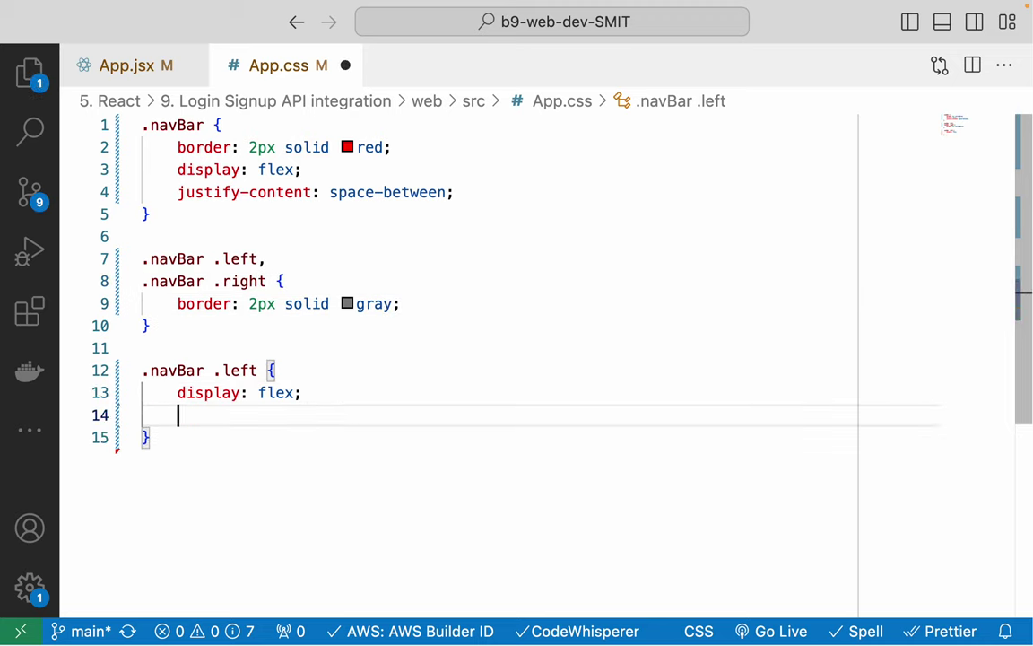
pyautogui.write('jus')
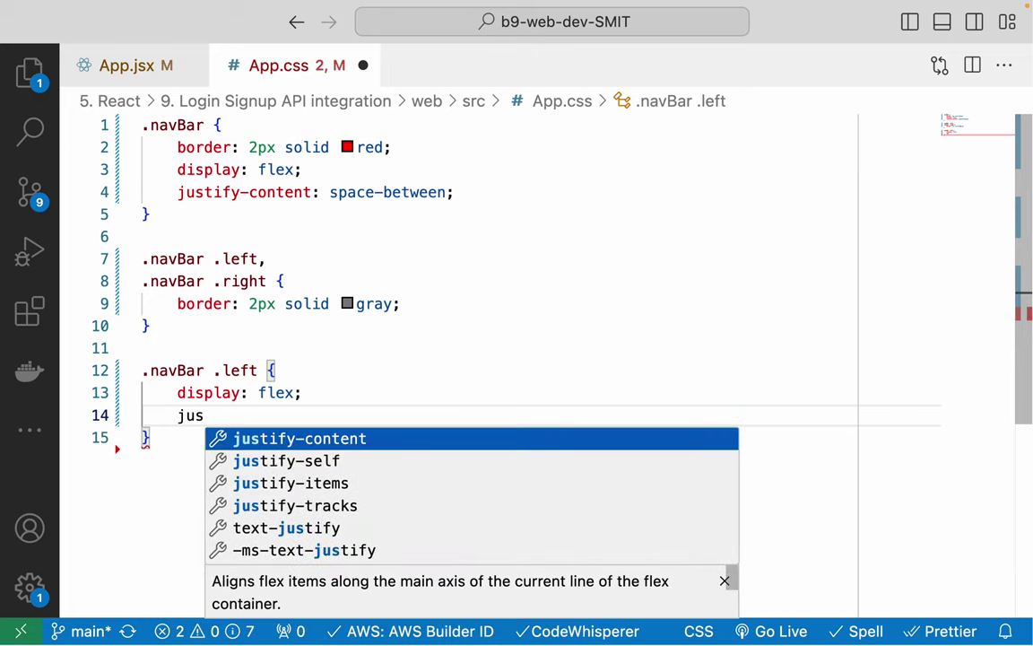
pyautogui.press('BackSpace')
pyautogui.press('BackSpace')
pyautogui.press('BackSpace')
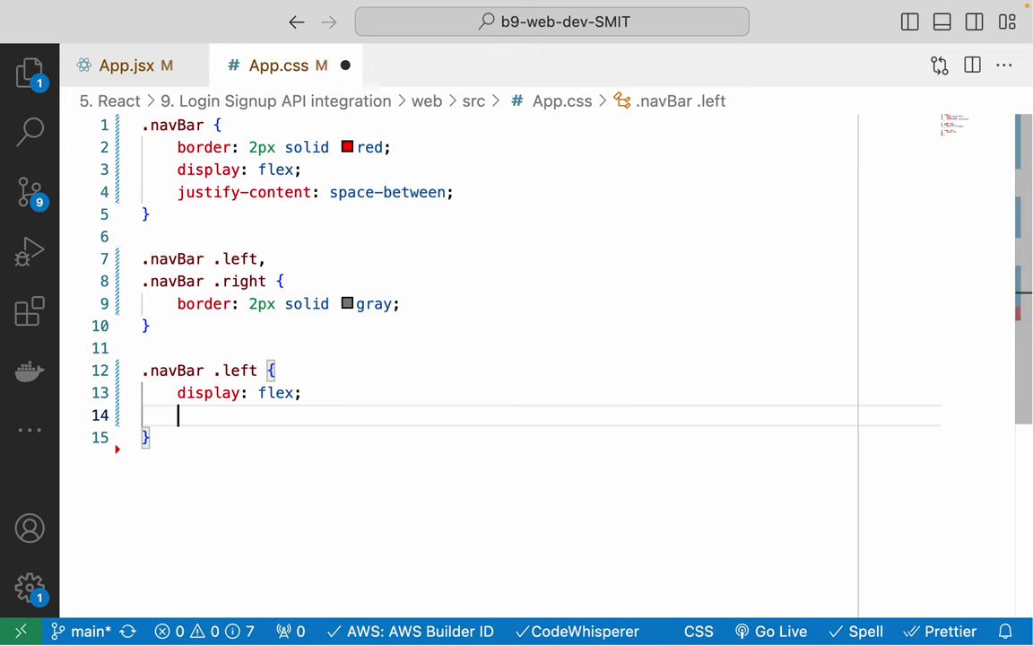
# - Add align-items: center to the .navBar .left rule, save App.css, and check the React App page in Chrome
pyautogui.write('al;i')
pyautogui.press('BackSpace')
pyautogui.press('BackSpace')
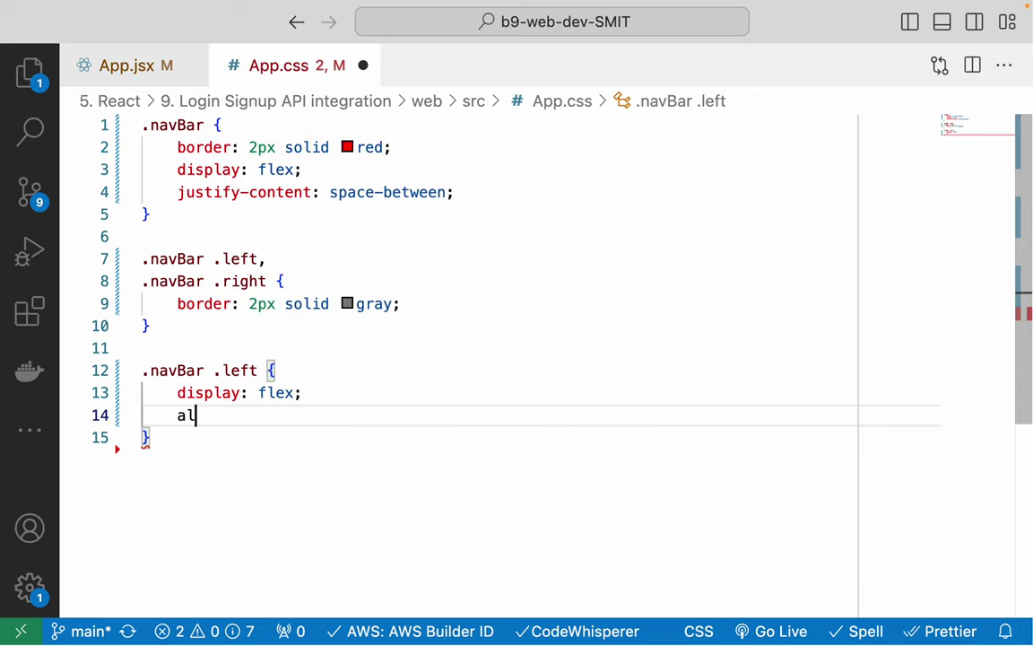
pyautogui.write('ign')
pyautogui.press('Return')
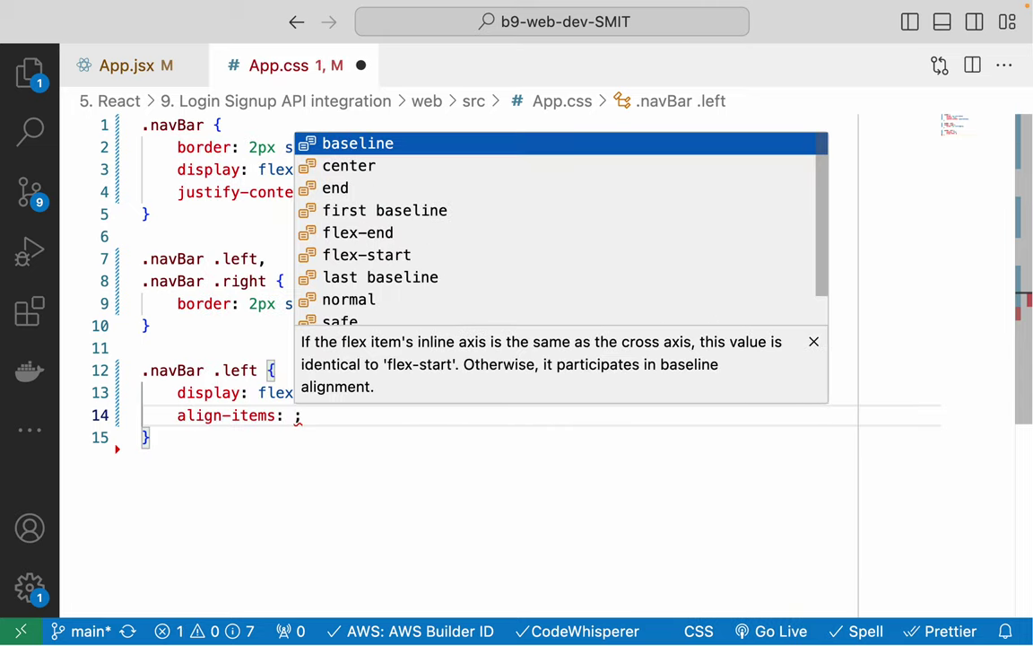
pyautogui.write('center')
pyautogui.press('cmd+s')
pyautogui.press('cmd+Tab')
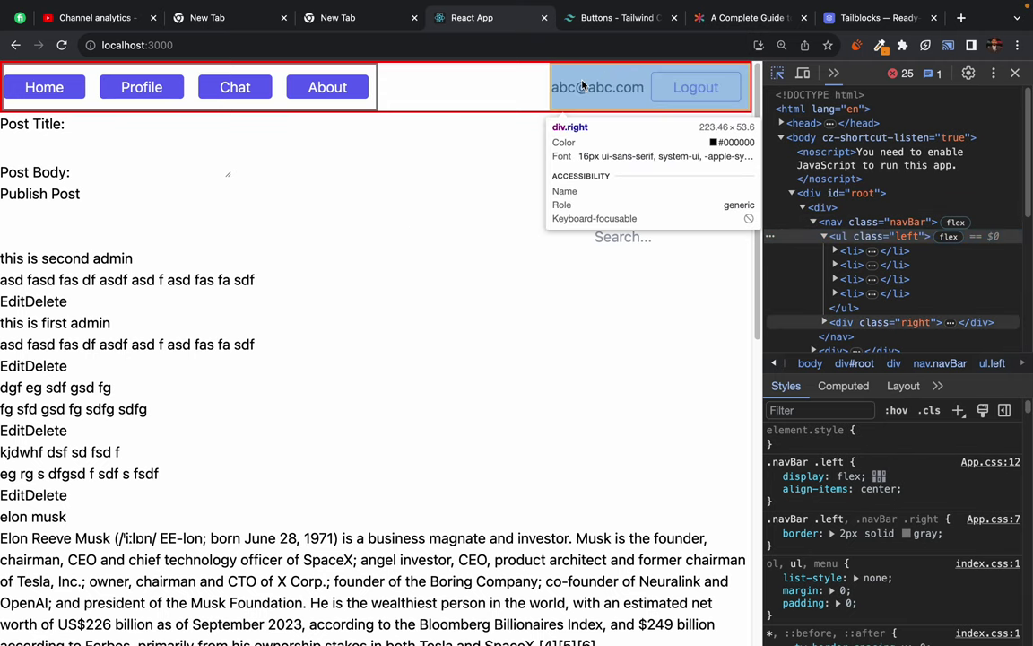
# - Inspect the navbar's div.right in Chrome, then add .navBar .right as a second selector to the .navBar .left flex rule in App.css in VS Code and save
pyautogui.click(621, 93)
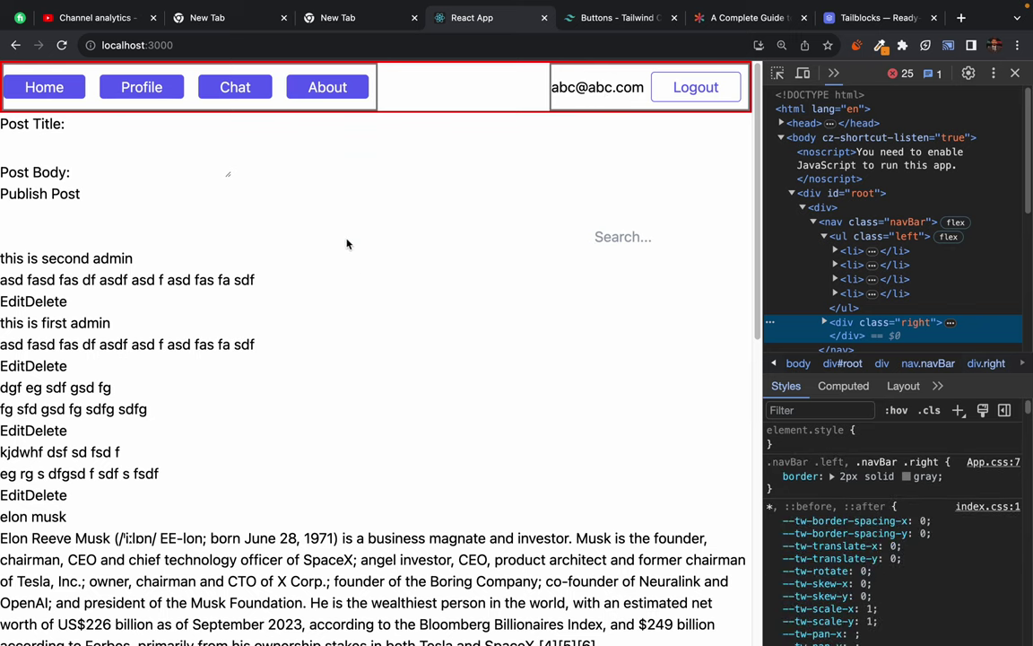
pyautogui.hotkey('ctrl', 'Left')
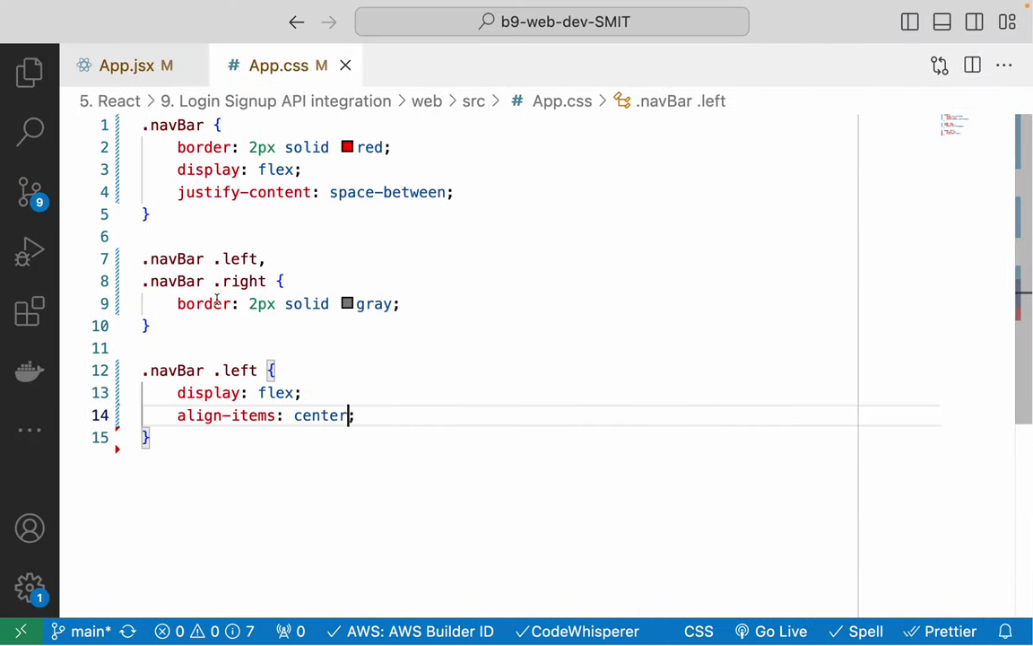
pyautogui.moveTo(140, 281); pyautogui.dragTo(304, 281)
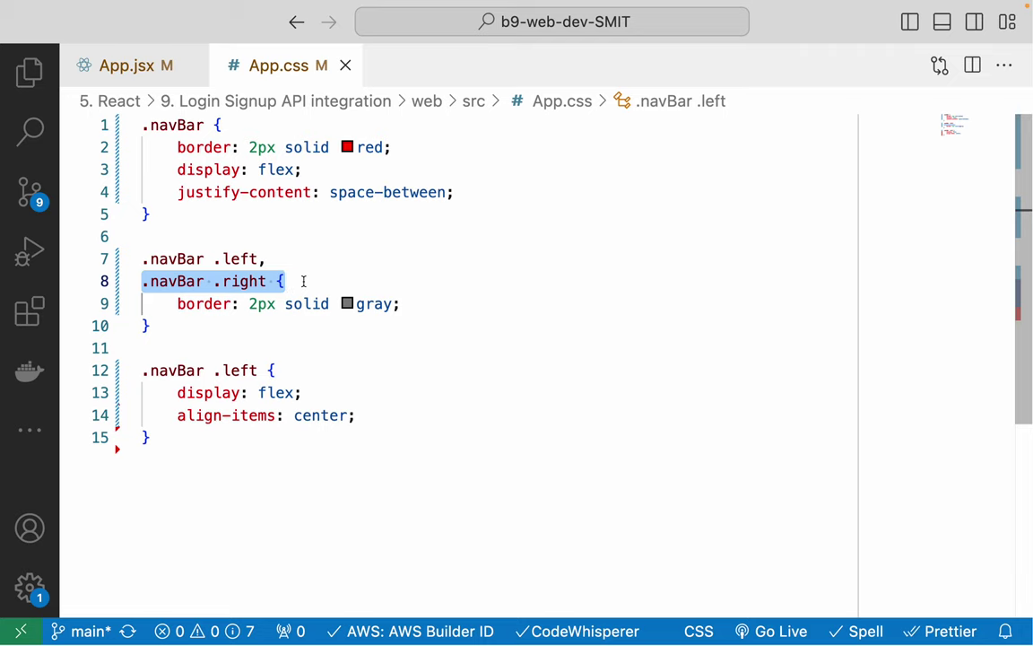
pyautogui.hotkey('ctrl', 'c')
pyautogui.click(210, 352)
pyautogui.press('Return')
pyautogui.hotkey('ctrl', 'v')
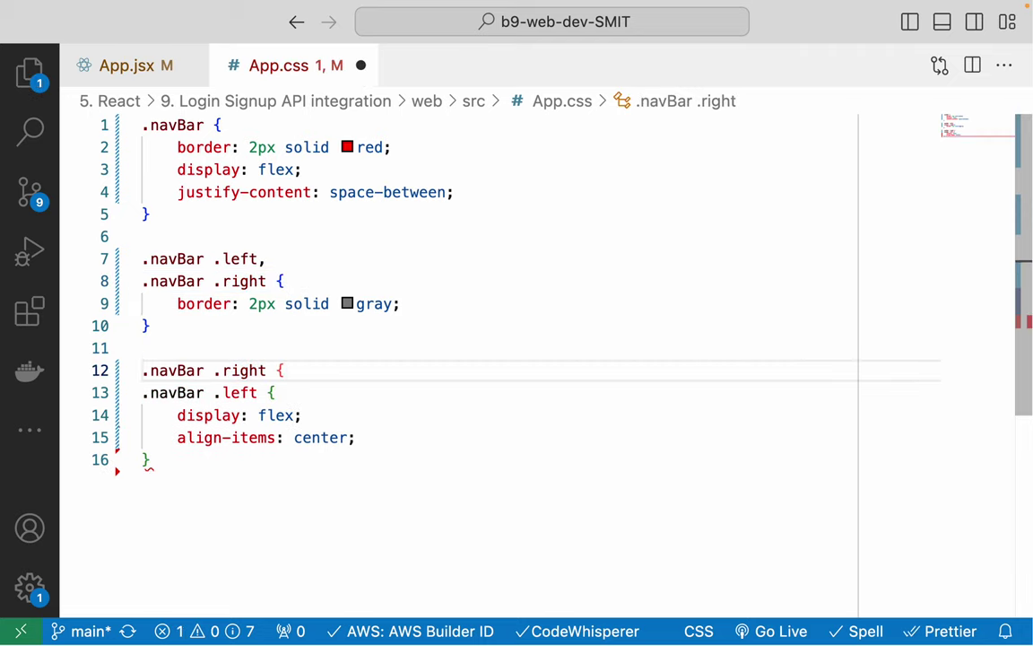
pyautogui.press('BackSpace')
pyautogui.press('BackSpace')
pyautogui.write(',')
pyautogui.press('super+s')
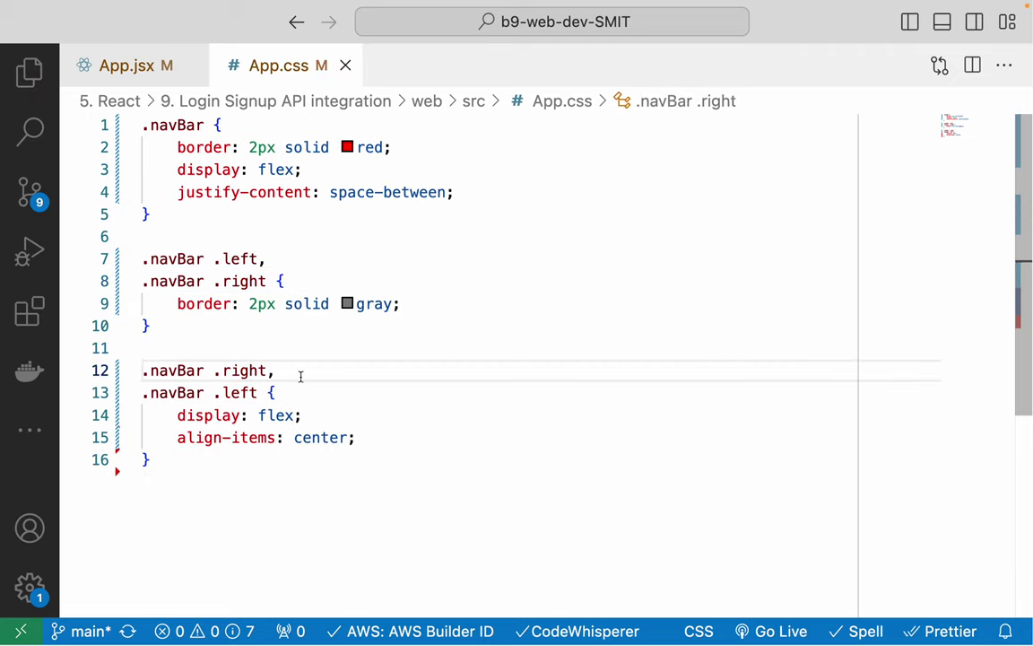
# - Check the div.right element of the navbar on the React App page in Chrome with the element inspector
pyautogui.hotkey('ctrl', 'Right')
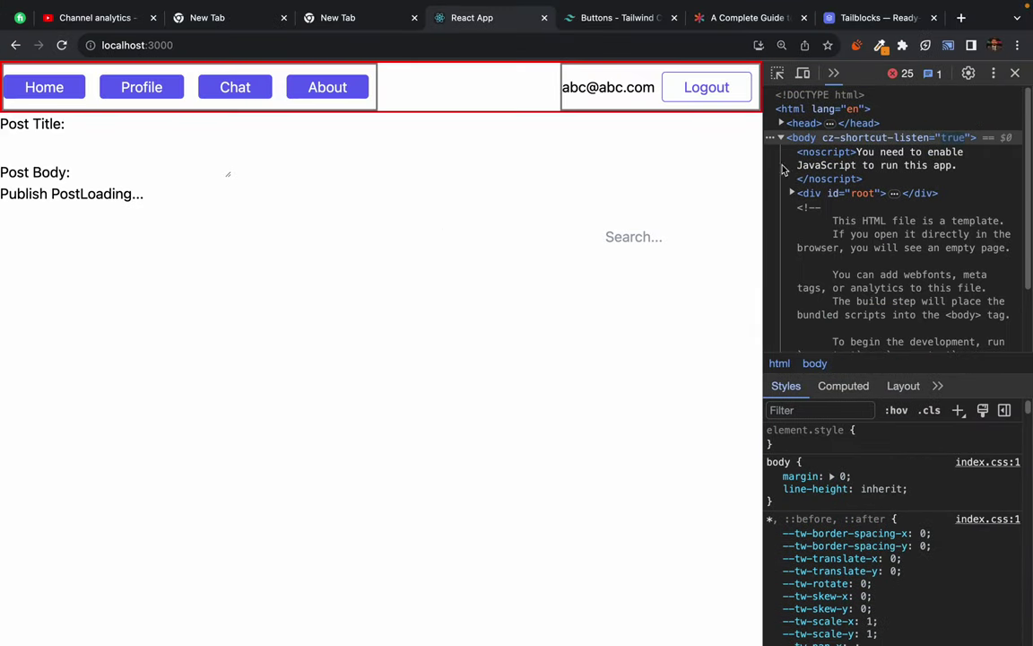
pyautogui.press('super+shift+c')
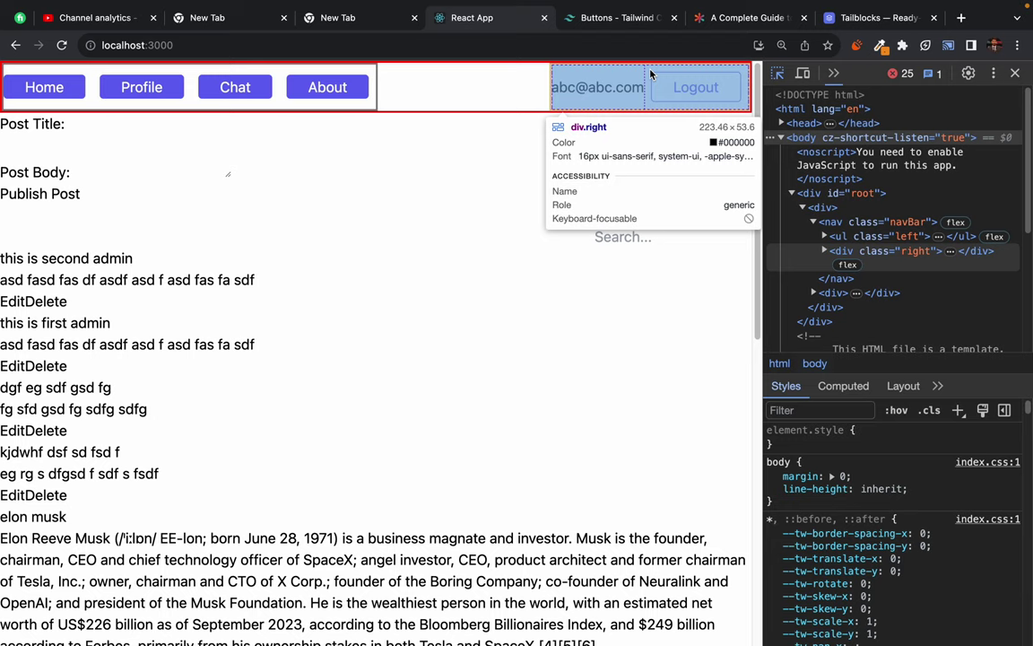
pyautogui.click(454, 184)
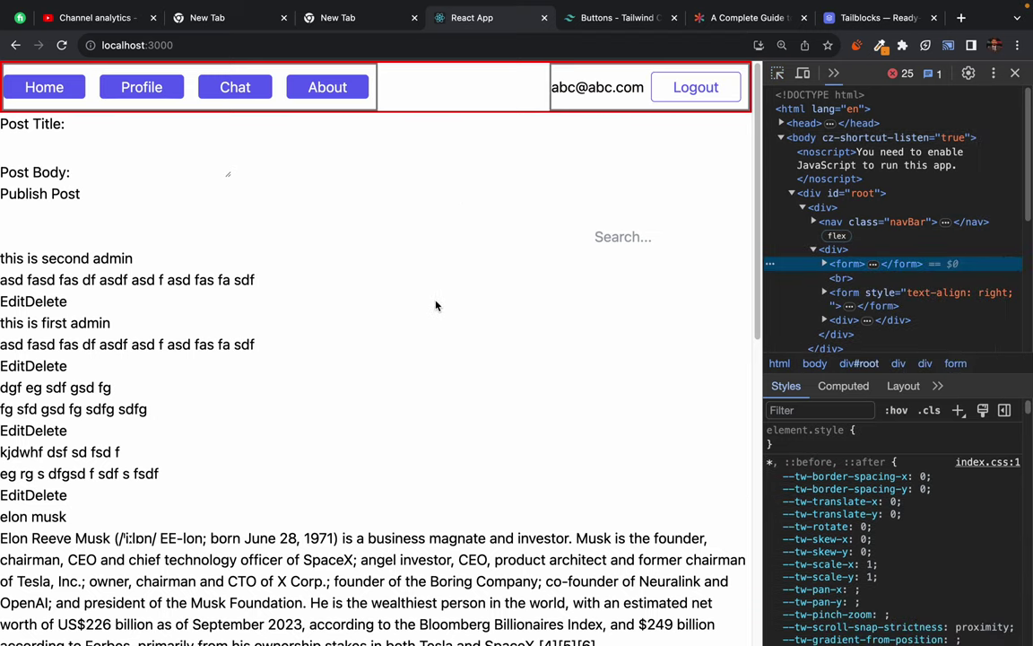
# - Comment out the red and gray border declarations in App.css in VS Code, and check the borderless navbar in Chrome
pyautogui.hotkey('ctrl', 'Left')
pyautogui.click(310, 148)
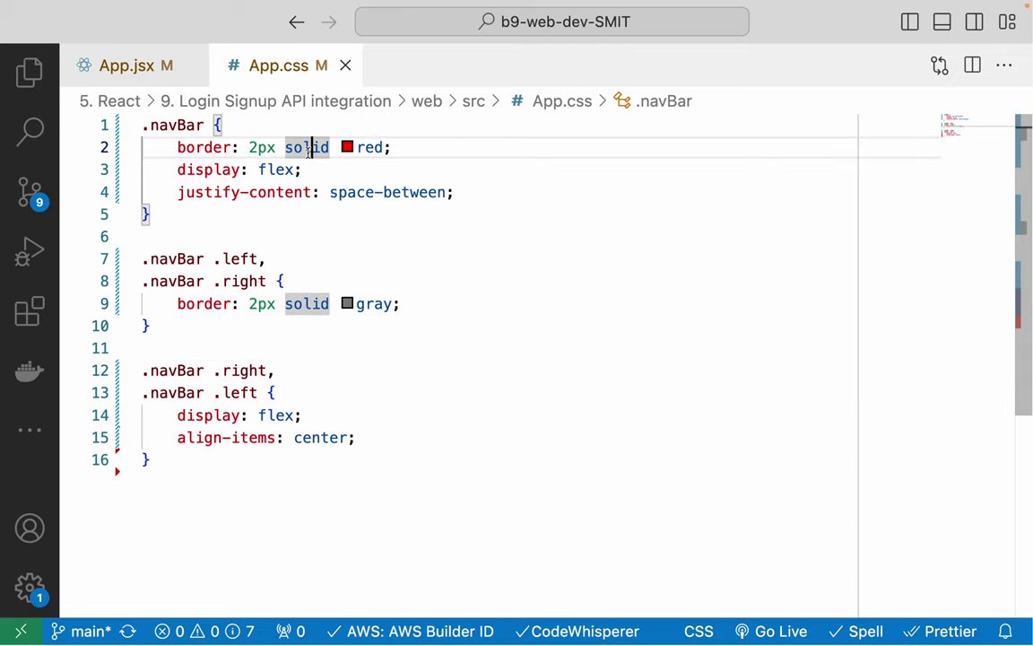
pyautogui.press('super+slash')
pyautogui.click(303, 304)
pyautogui.press('super+slash')
pyautogui.hotkey('ctrl', 'Right')
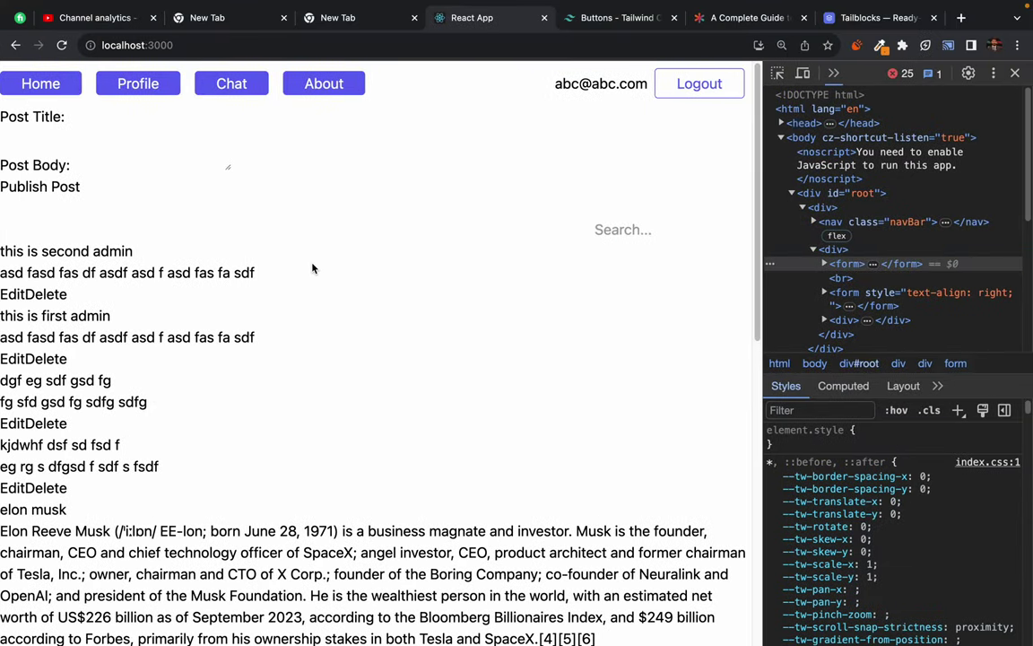
pyautogui.click(784, 75)
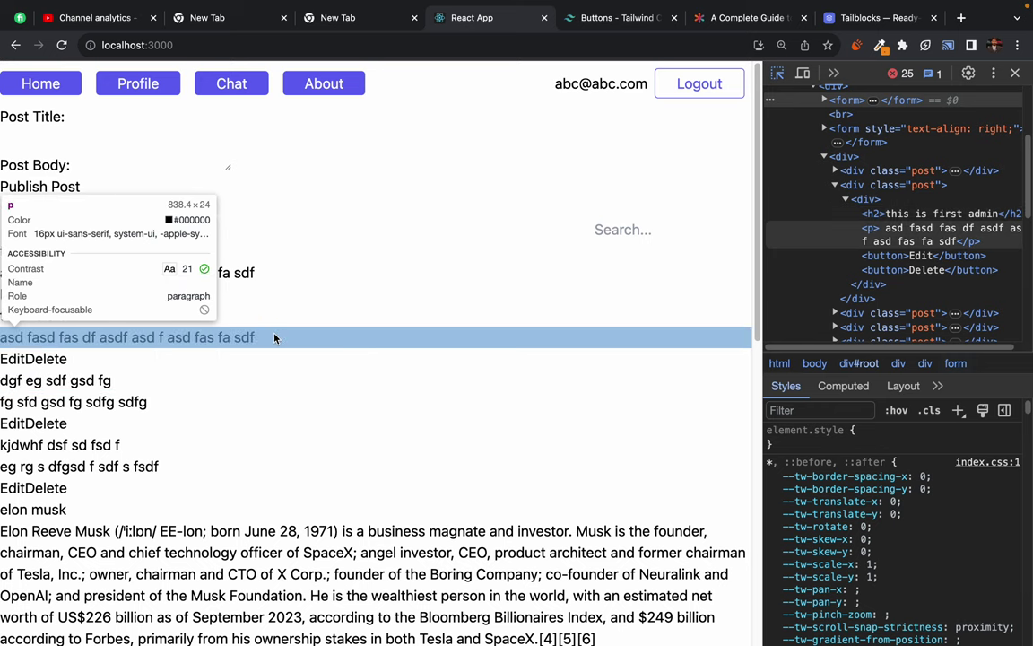
# - Add padding: 1rem to the shared .navBar .right, .navBar .left rule in App.css in VS Code, save, and check the page in Chrome
pyautogui.press('super+Tab')
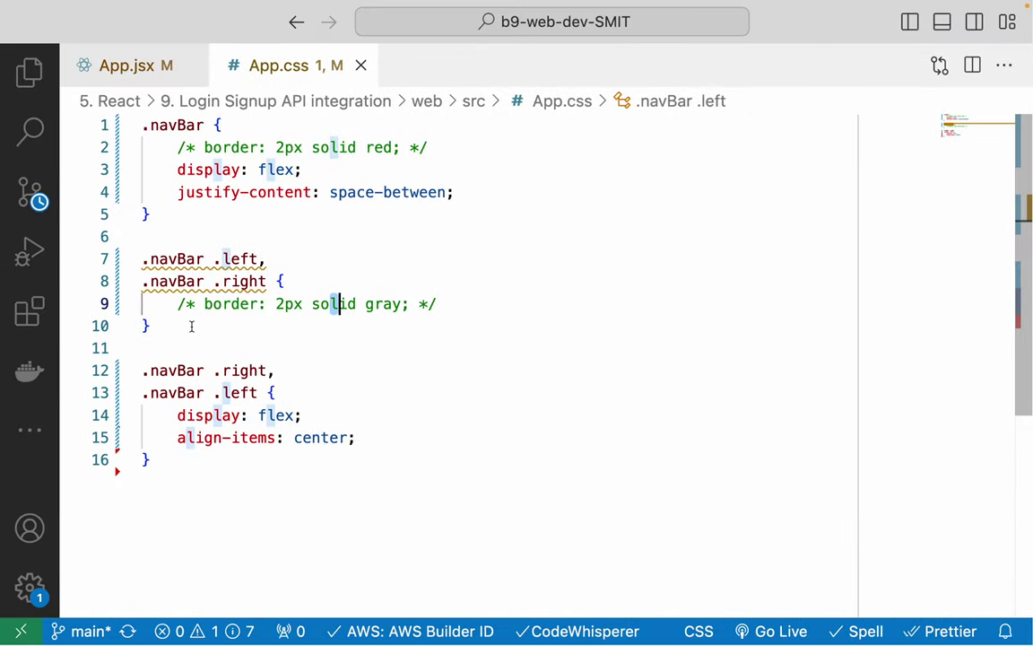
pyautogui.click(297, 392)
pyautogui.press('Return')
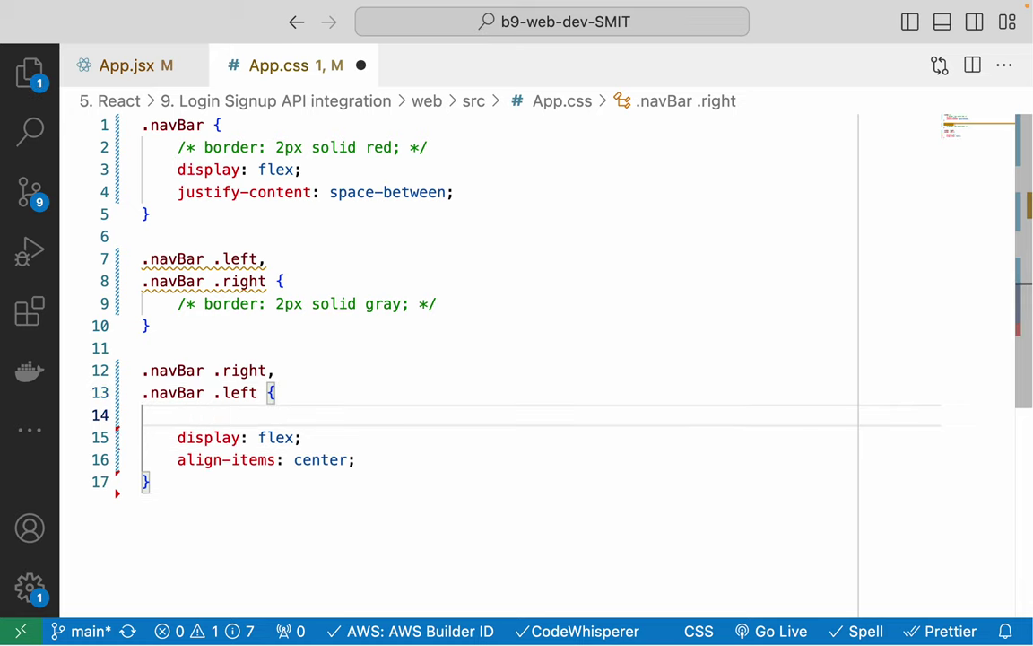
pyautogui.write('padd')
pyautogui.press('Return')
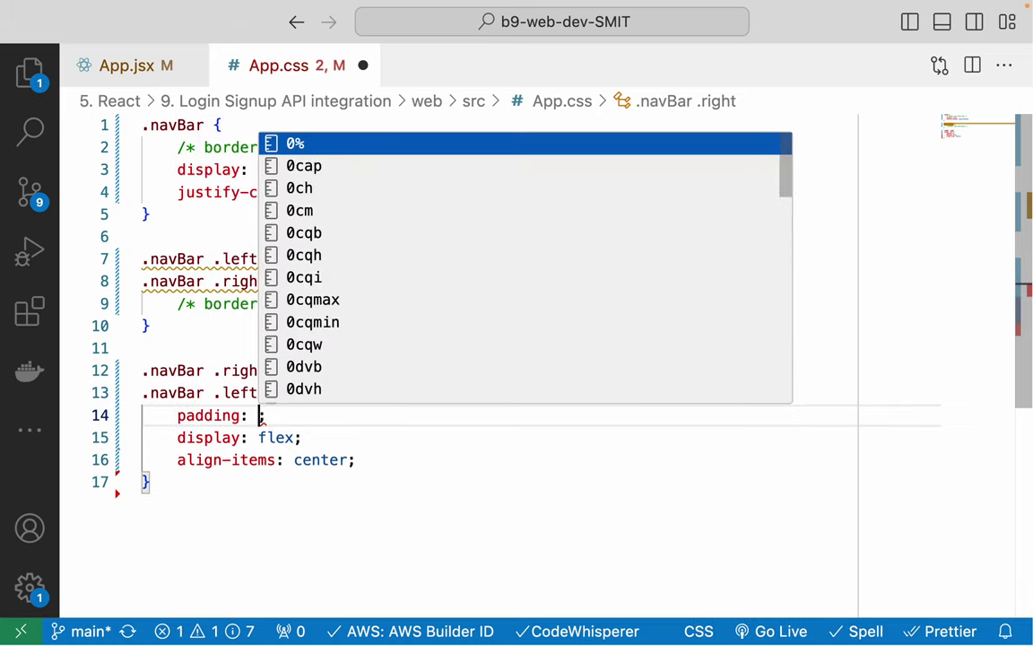
pyautogui.write('1re')
pyautogui.write('m')
pyautogui.hotkey('ctrl', 's')
pyautogui.click(373, 357)
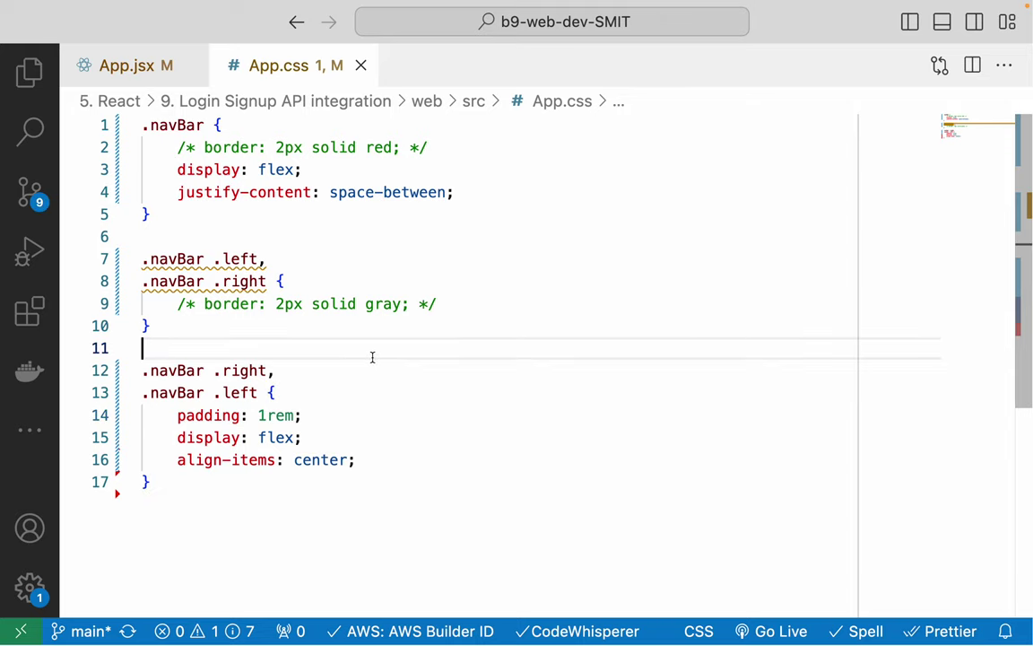
pyautogui.press('super+Tab')
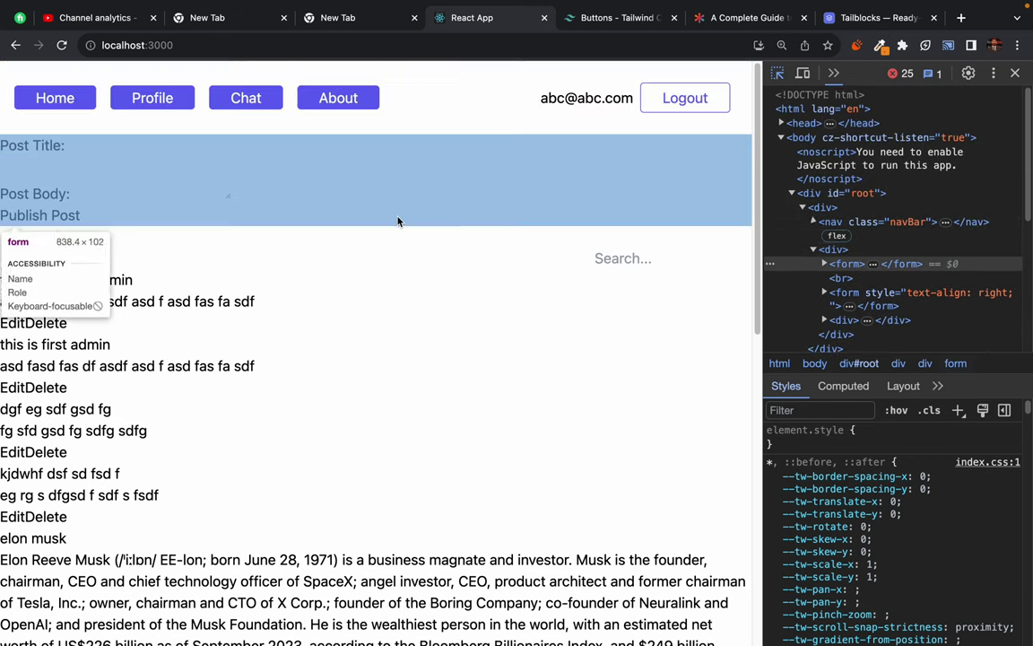
# - Change the shared left/right rule's padding to 0 1rem in App.css in VS Code, then reload the React App page in Chrome and inspect the navbar
pyautogui.hotkey('ctrl', 'Left')
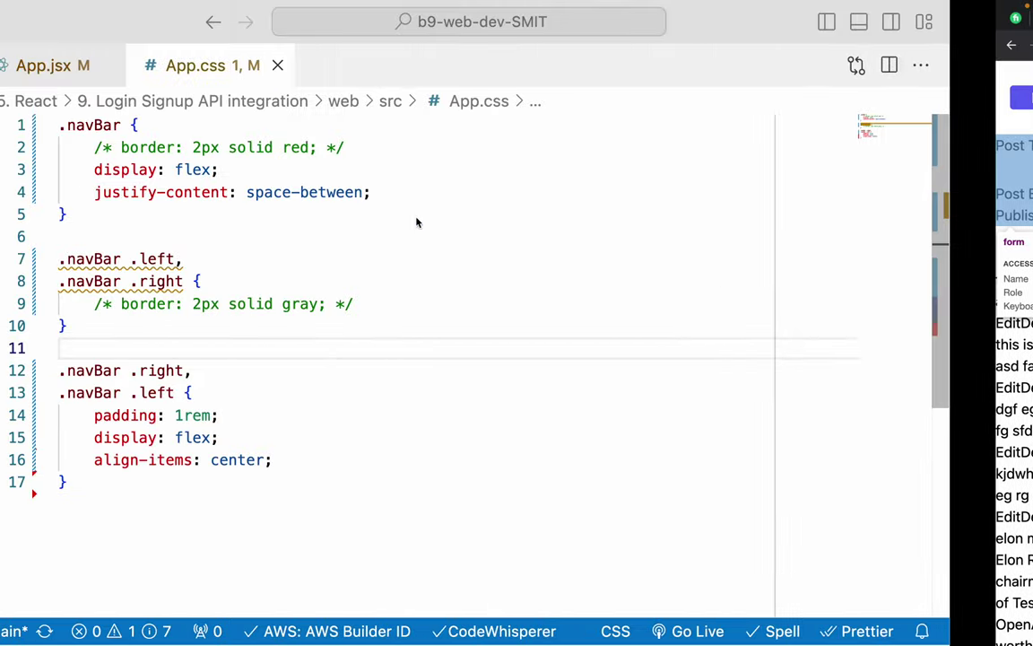
pyautogui.click(267, 415)
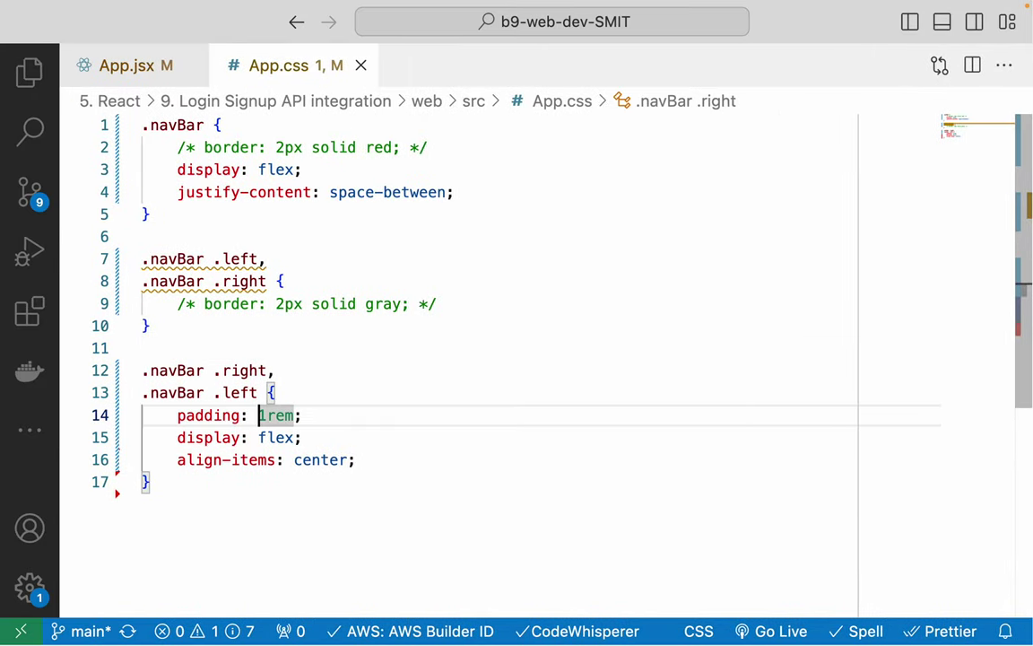
pyautogui.write('0')
pyautogui.hotkey('ctrl', 'Right')
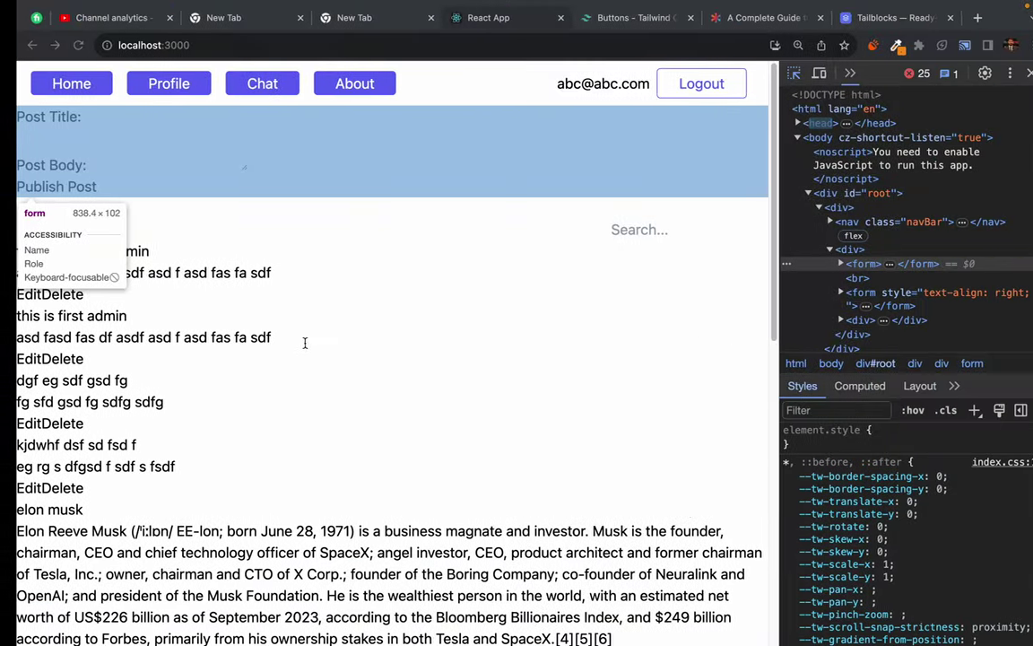
pyautogui.press('super+r')
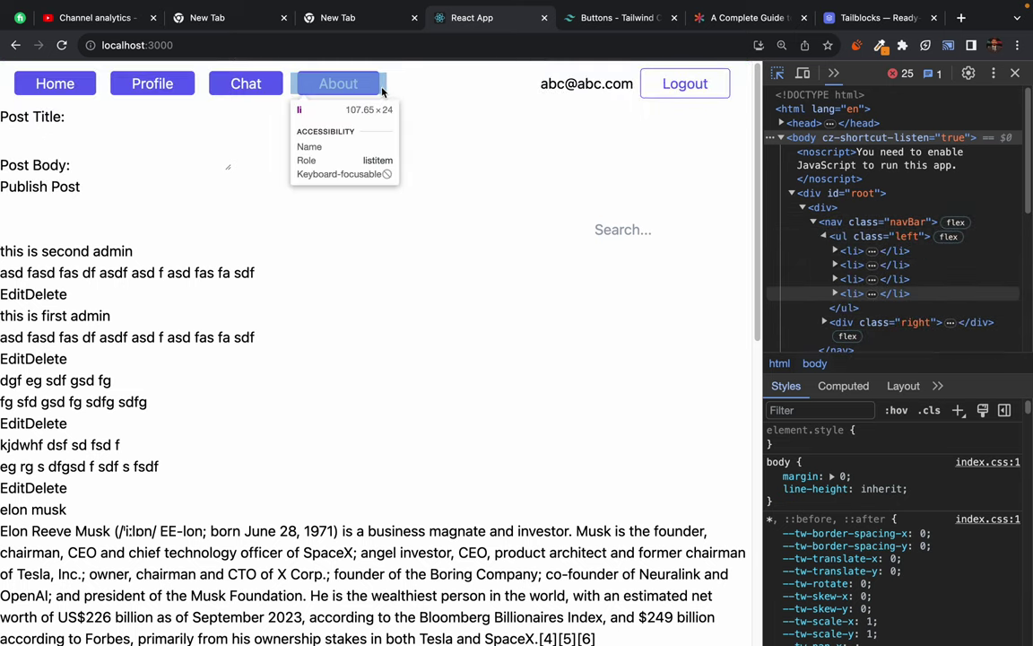
pyautogui.click(447, 85)
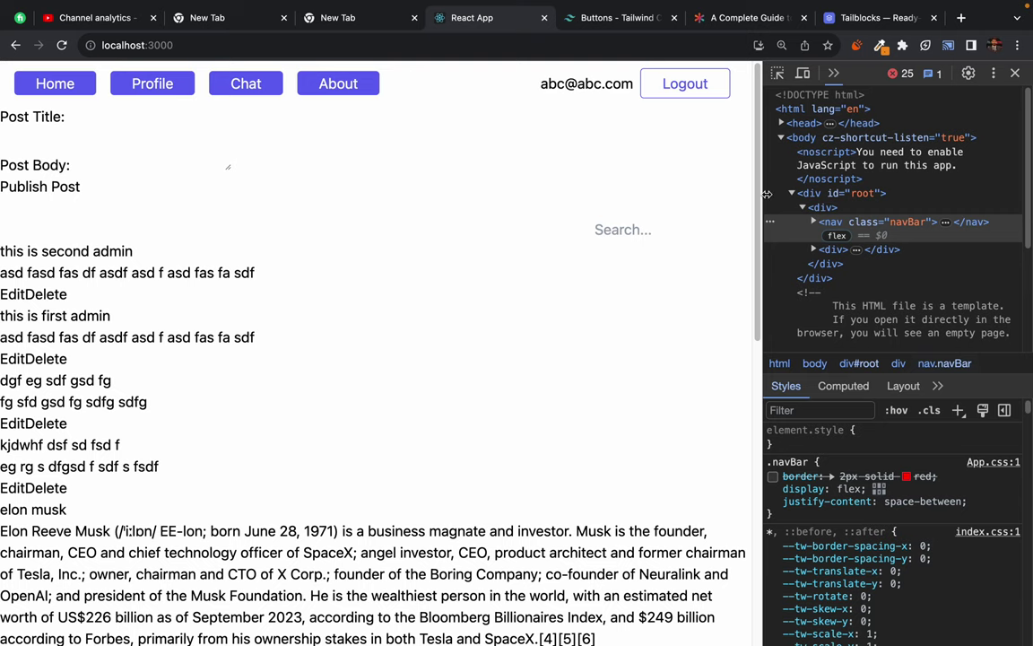
# - Widen the page area beside DevTools and close the Tailblocks and A Complete Guide to Flexbox browser tabs
pyautogui.moveTo(767, 194); pyautogui.dragTo(825, 206)
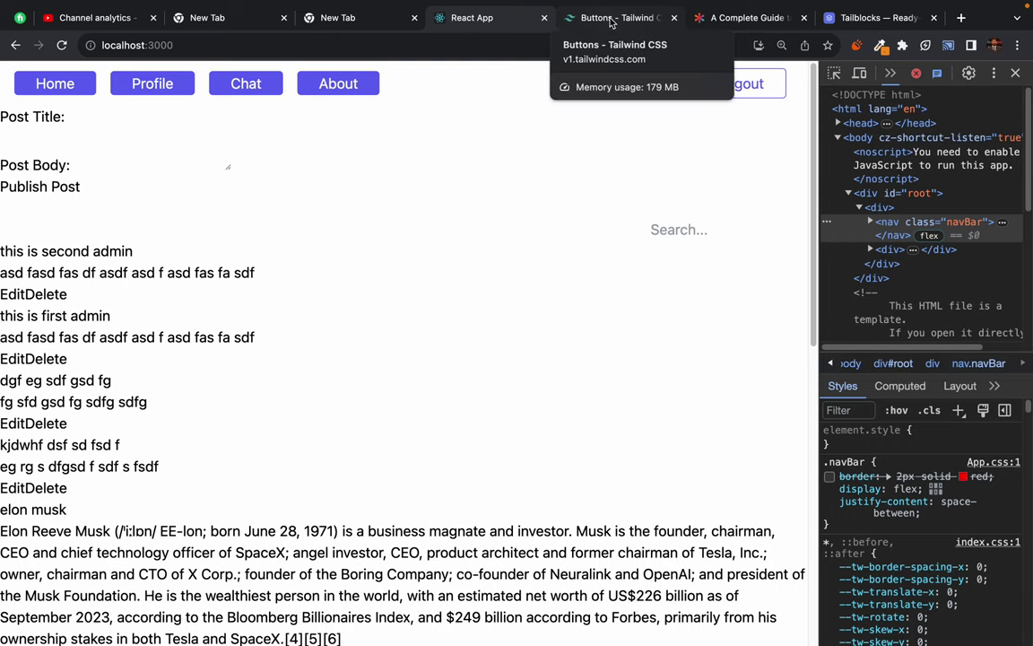
pyautogui.click(934, 18)
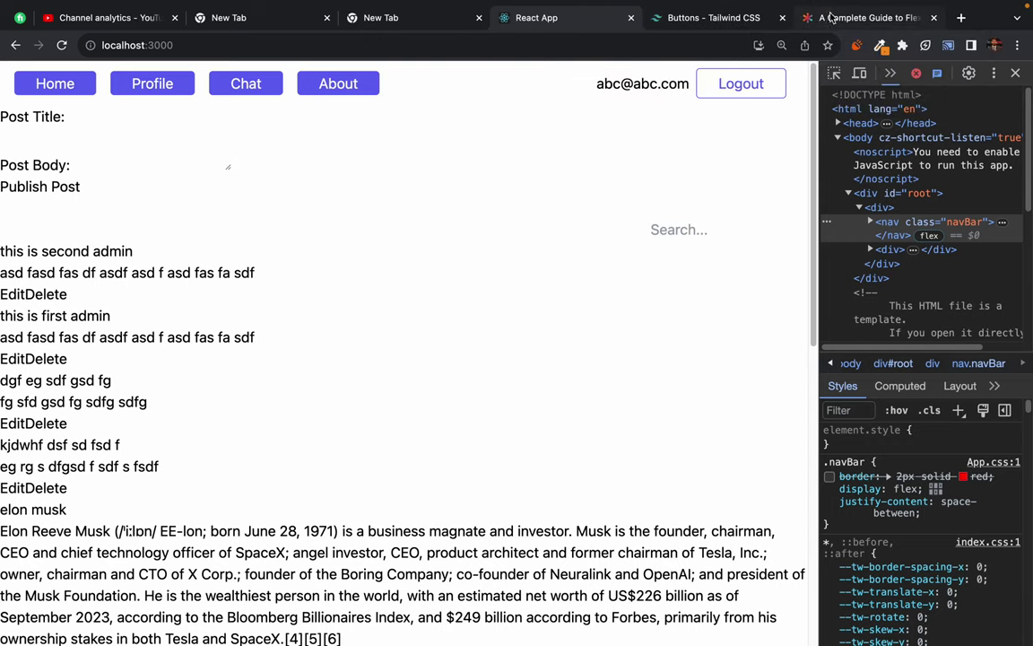
pyautogui.click(823, 18)
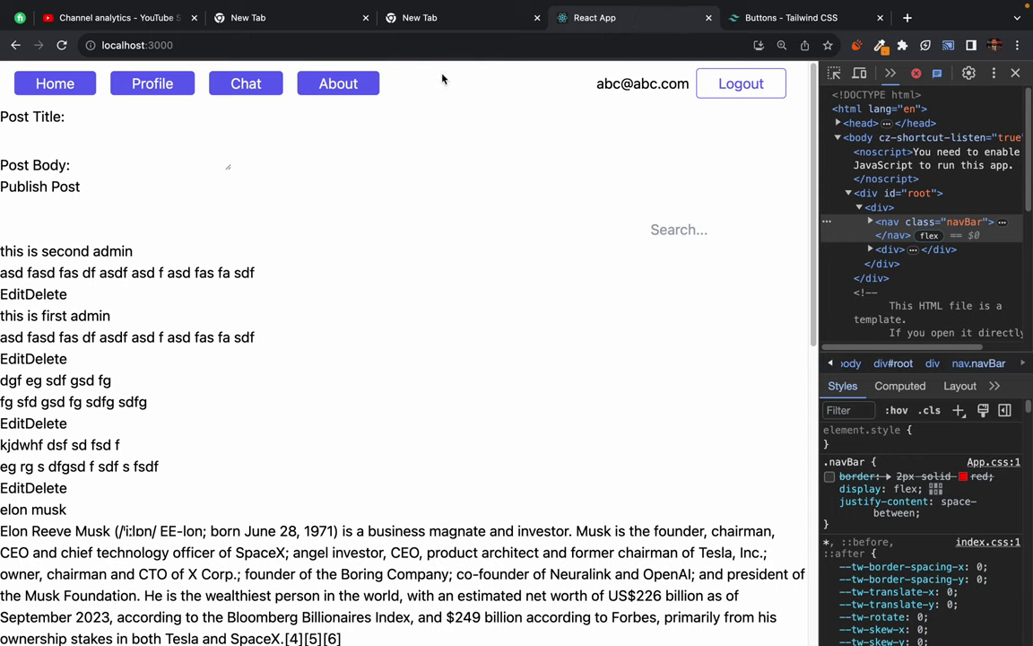
pyautogui.moveTo(401, 72); pyautogui.dragTo(647, 444)
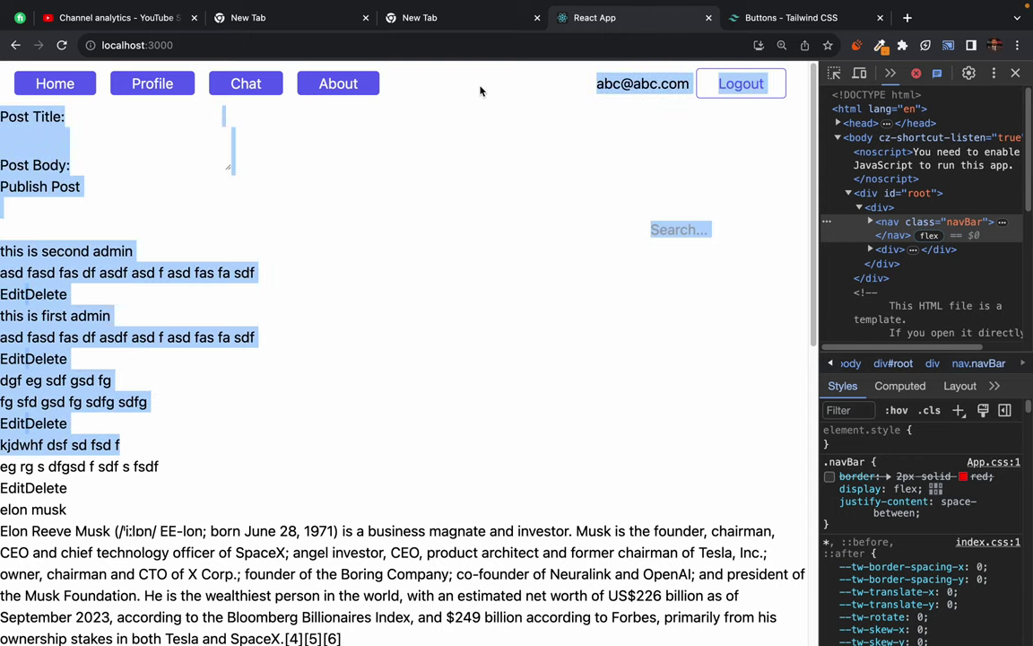
pyautogui.click(480, 90)
pyautogui.moveTo(16, 106); pyautogui.dragTo(412, 300)
pyautogui.click(412, 299)
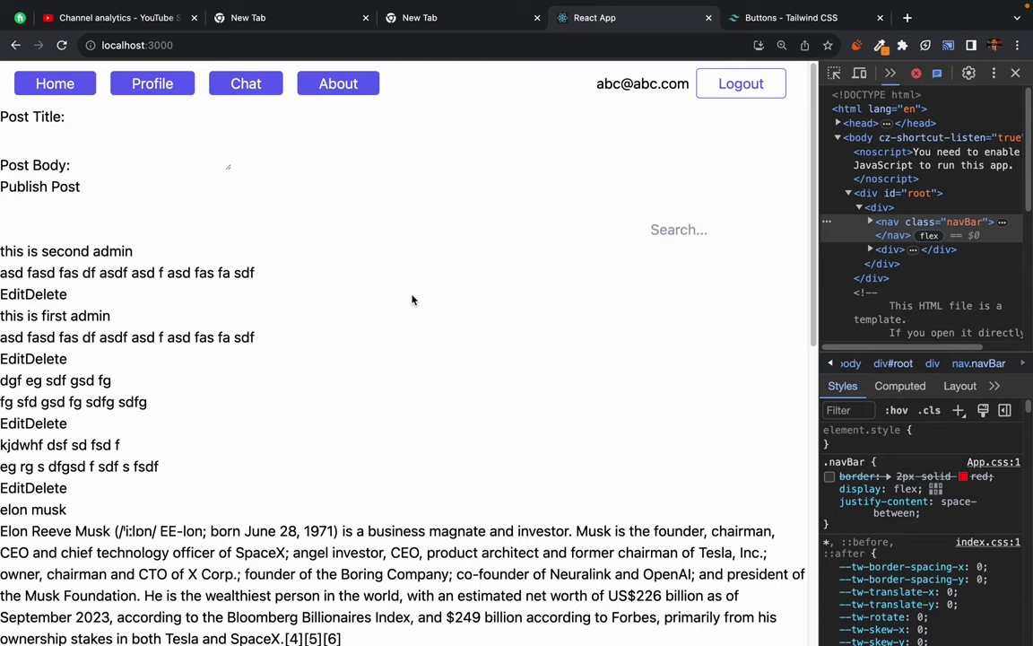
pyautogui.moveTo(17, 106); pyautogui.dragTo(401, 261)
pyautogui.click(401, 262)
# - Open the Profile page from the navbar and examine its profile heading and post form
pyautogui.click(152, 87)
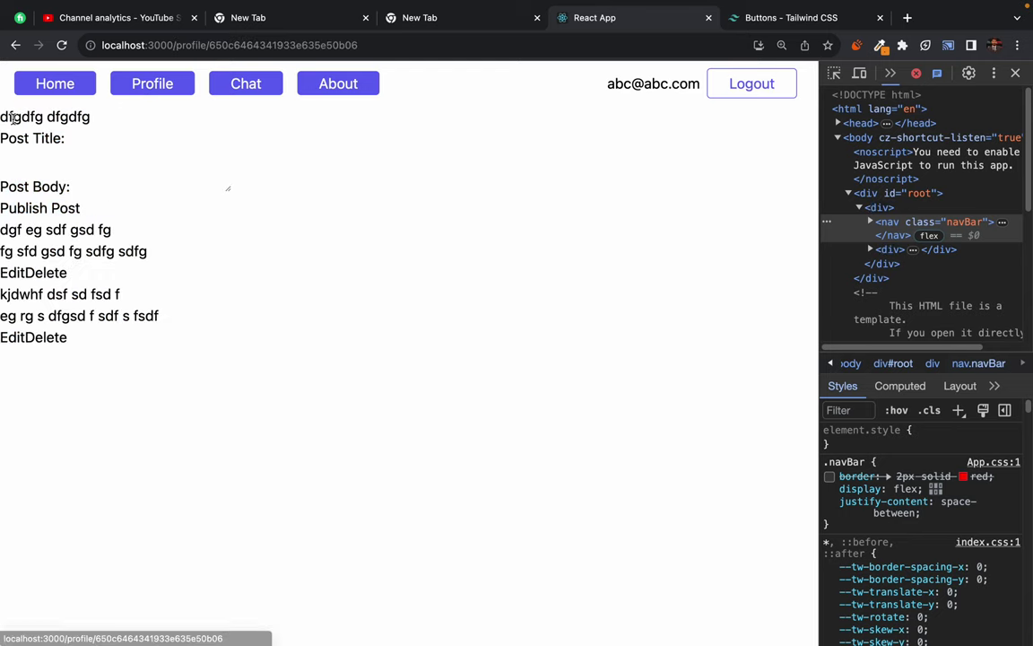
pyautogui.moveTo(12, 107); pyautogui.dragTo(97, 150)
pyautogui.click(107, 129)
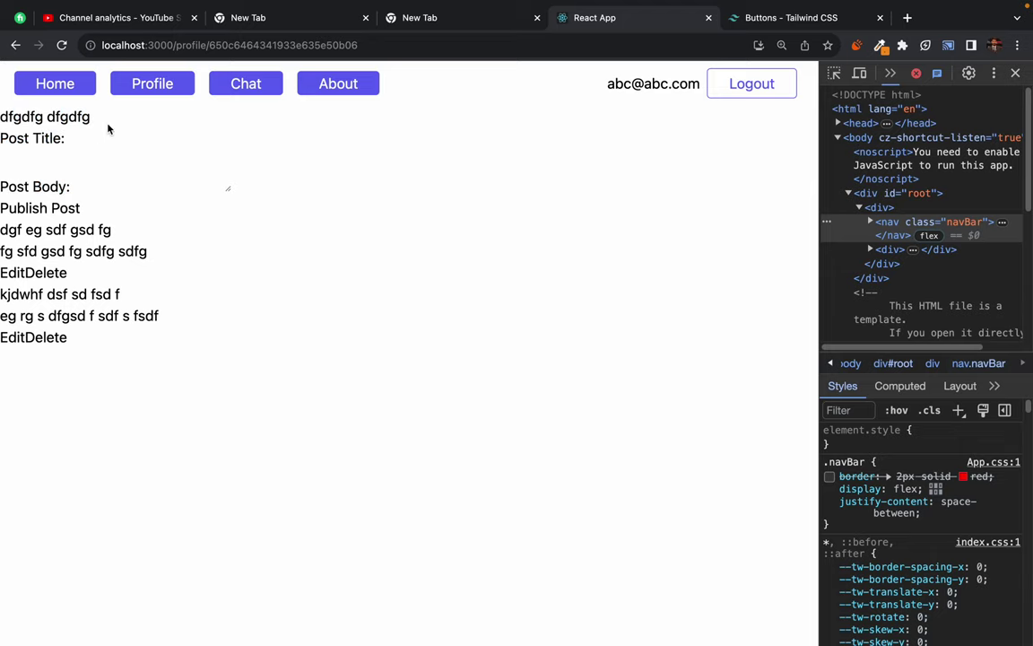
pyautogui.moveTo(462, 4)
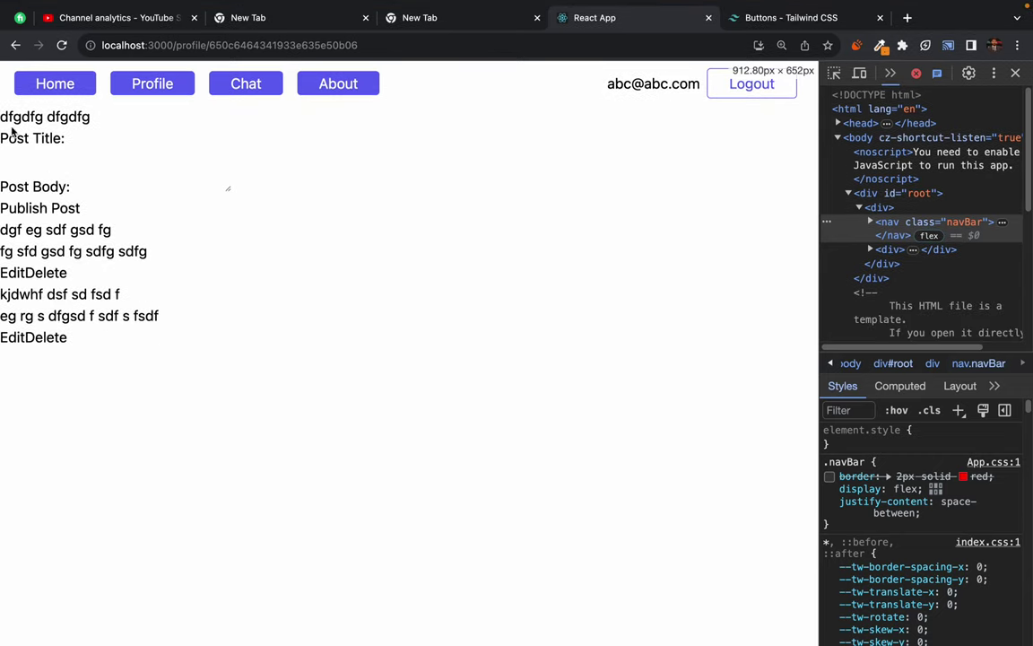
pyautogui.moveTo(9, 114); pyautogui.dragTo(78, 161)
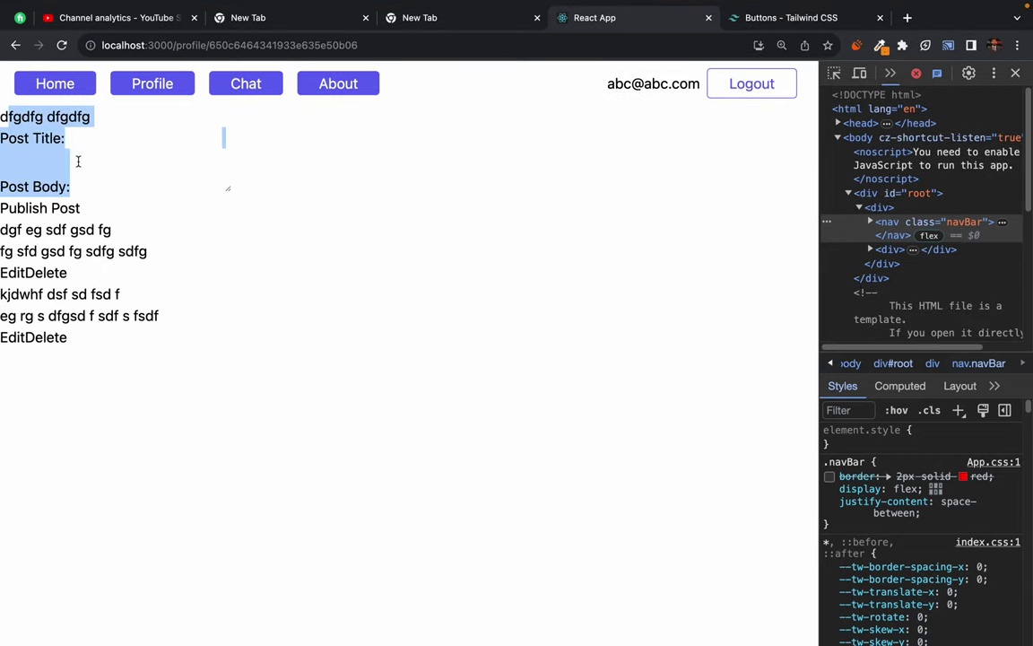
pyautogui.tripleClick(22, 111)
pyautogui.click(395, 266)
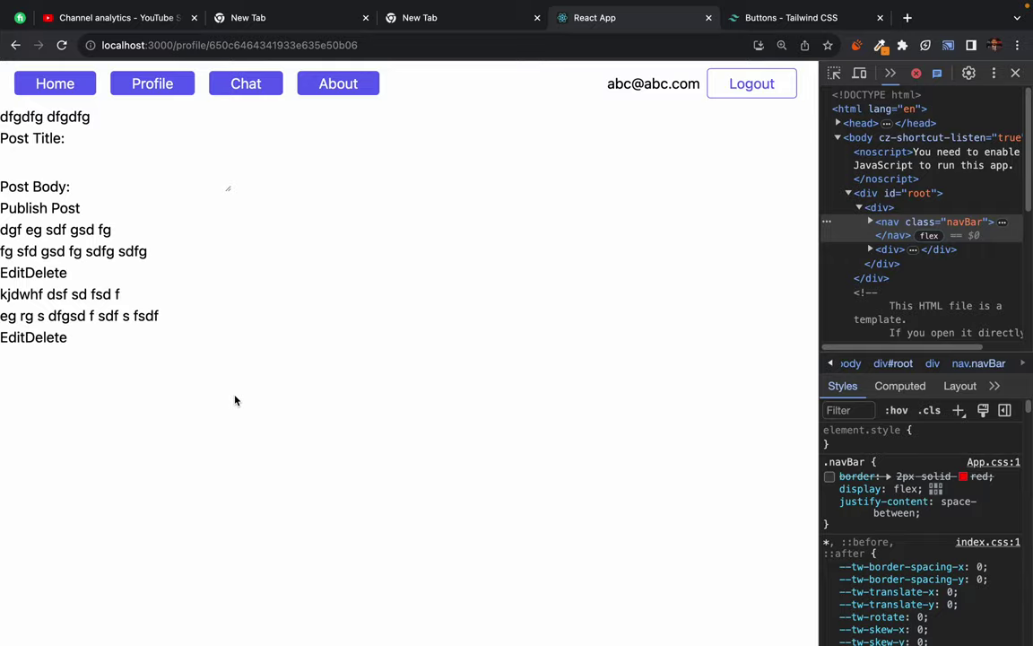
# - Review the .navBar rules and the shared left/right rules of App.css in VS Code
pyautogui.press('super+Tab')
pyautogui.click(210, 210)
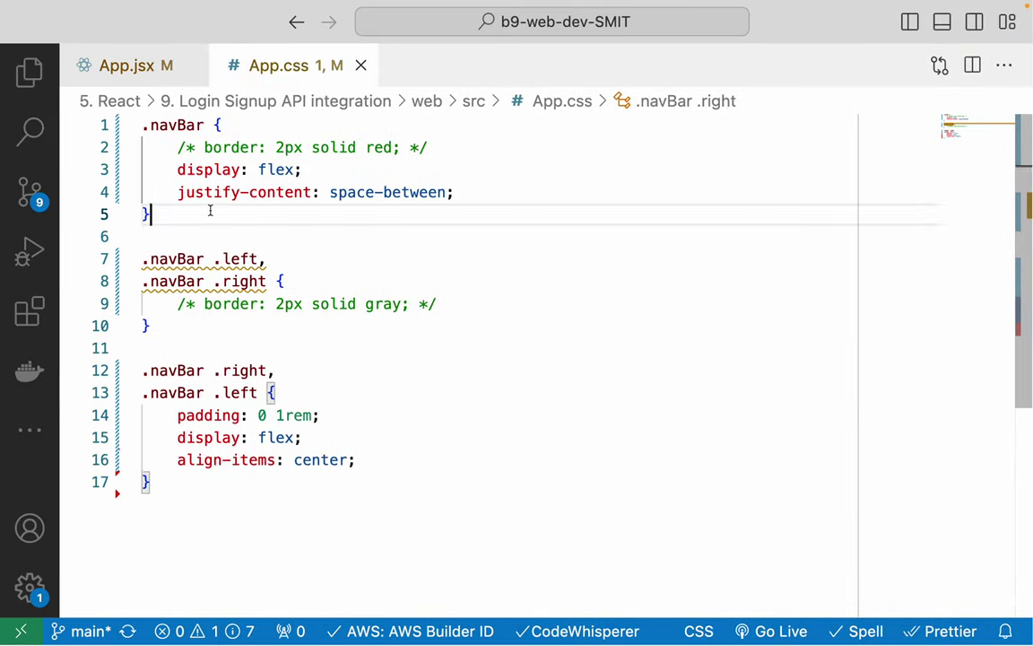
pyautogui.click(466, 411)
pyautogui.moveTo(196, 224); pyautogui.dragTo(468, 374)
pyautogui.click(469, 375)
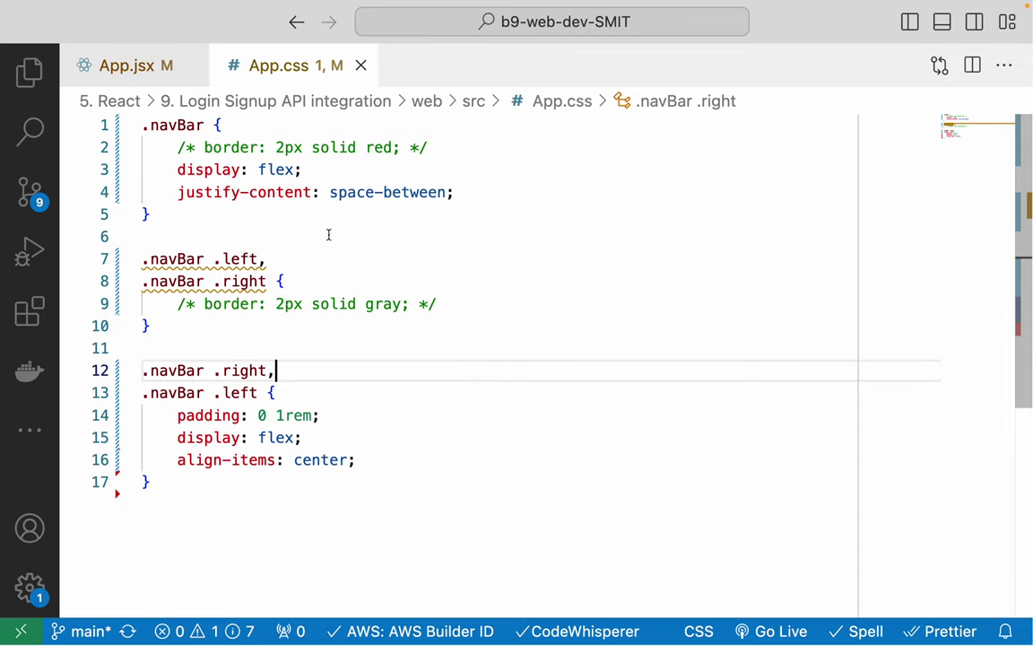
pyautogui.moveTo(151, 124); pyautogui.dragTo(240, 258)
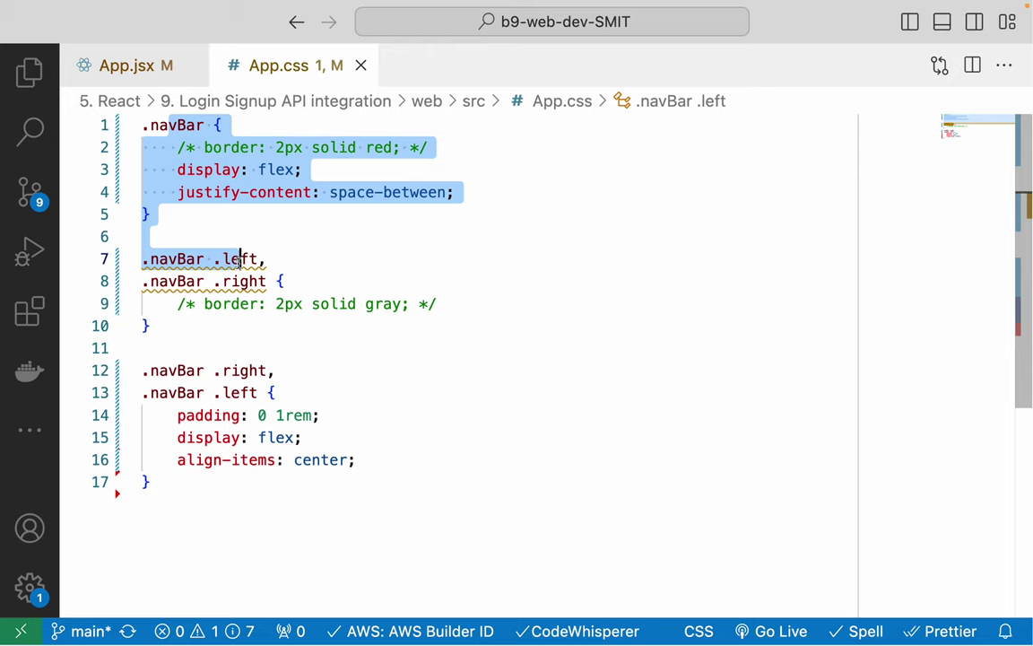